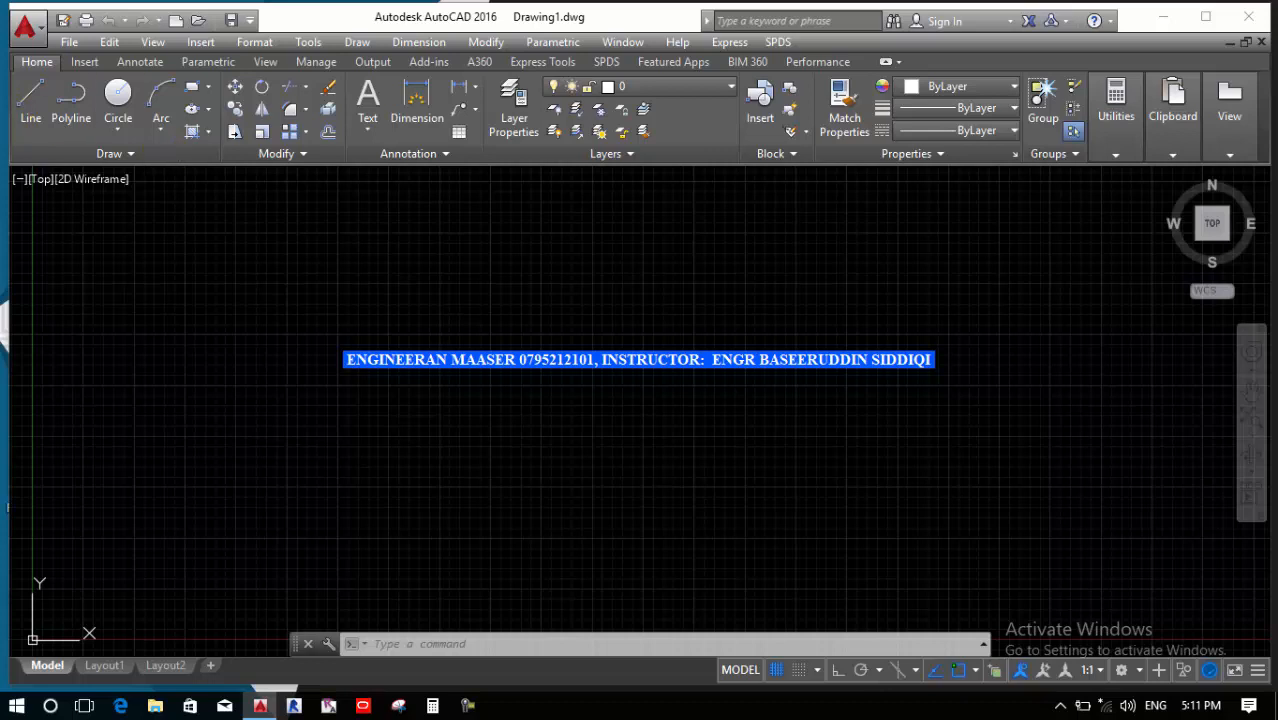
left_click(115, 138)
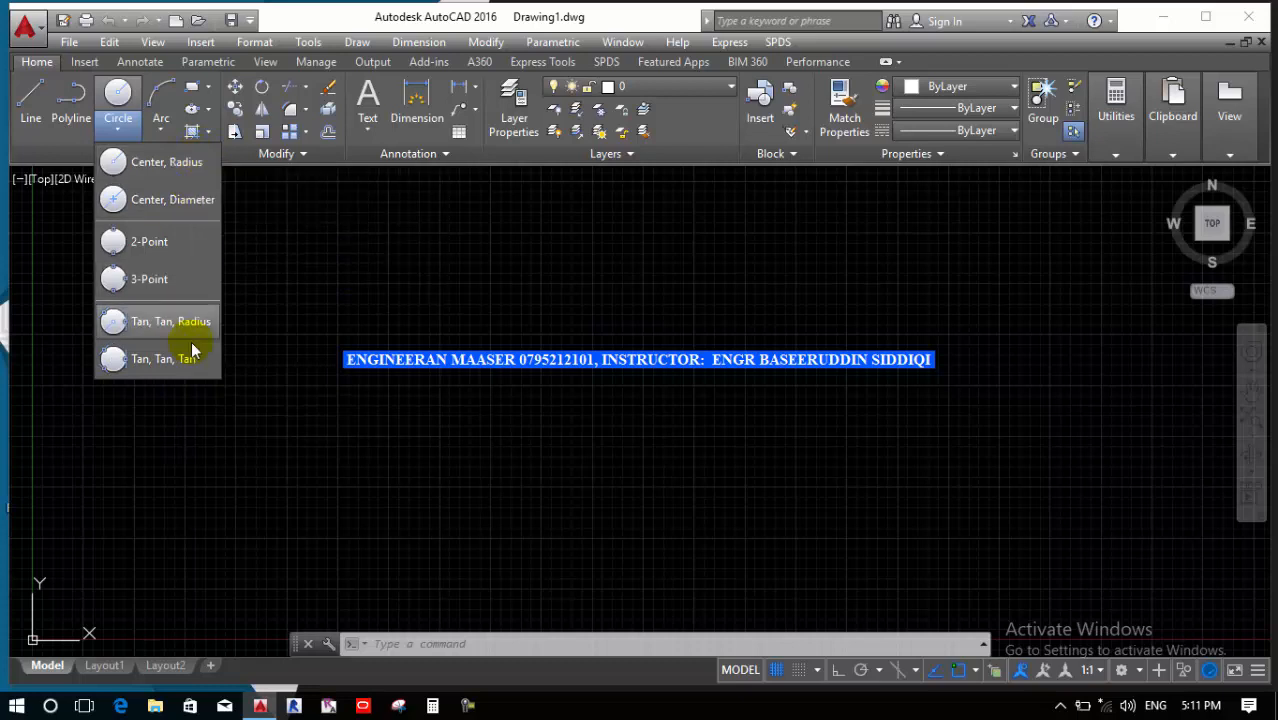
left_click(337, 296)
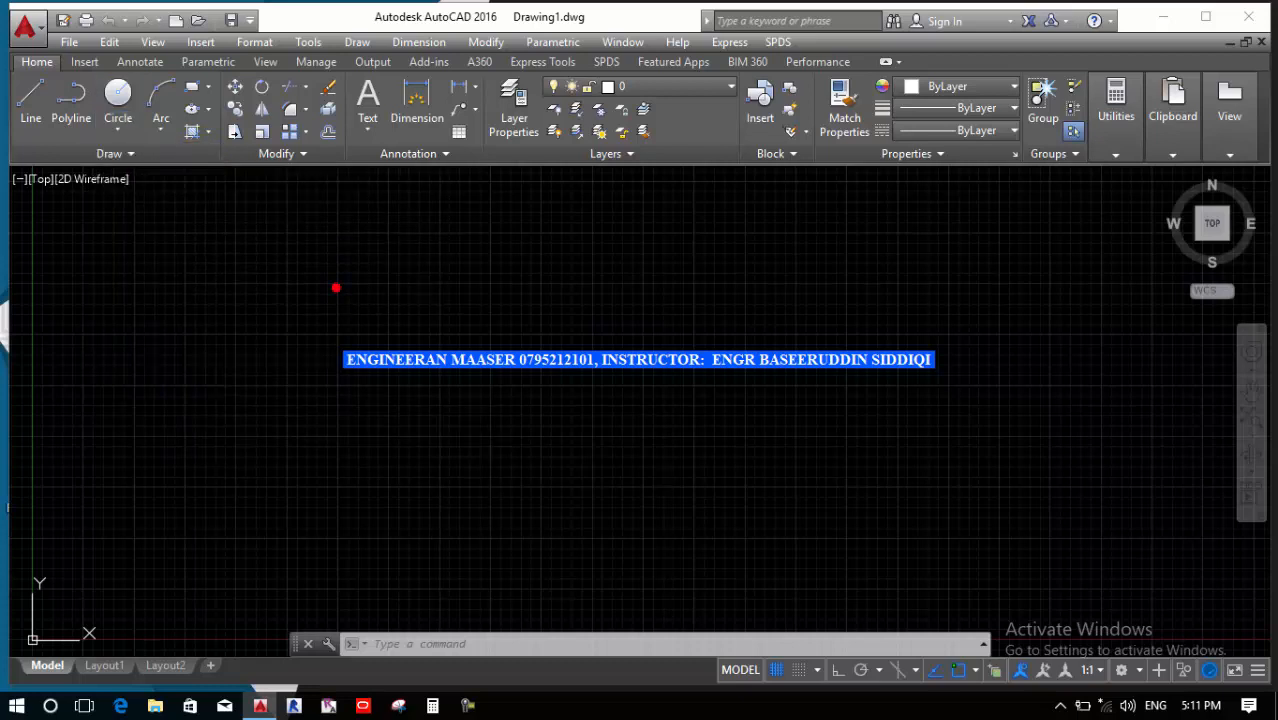
left_click(353, 339)
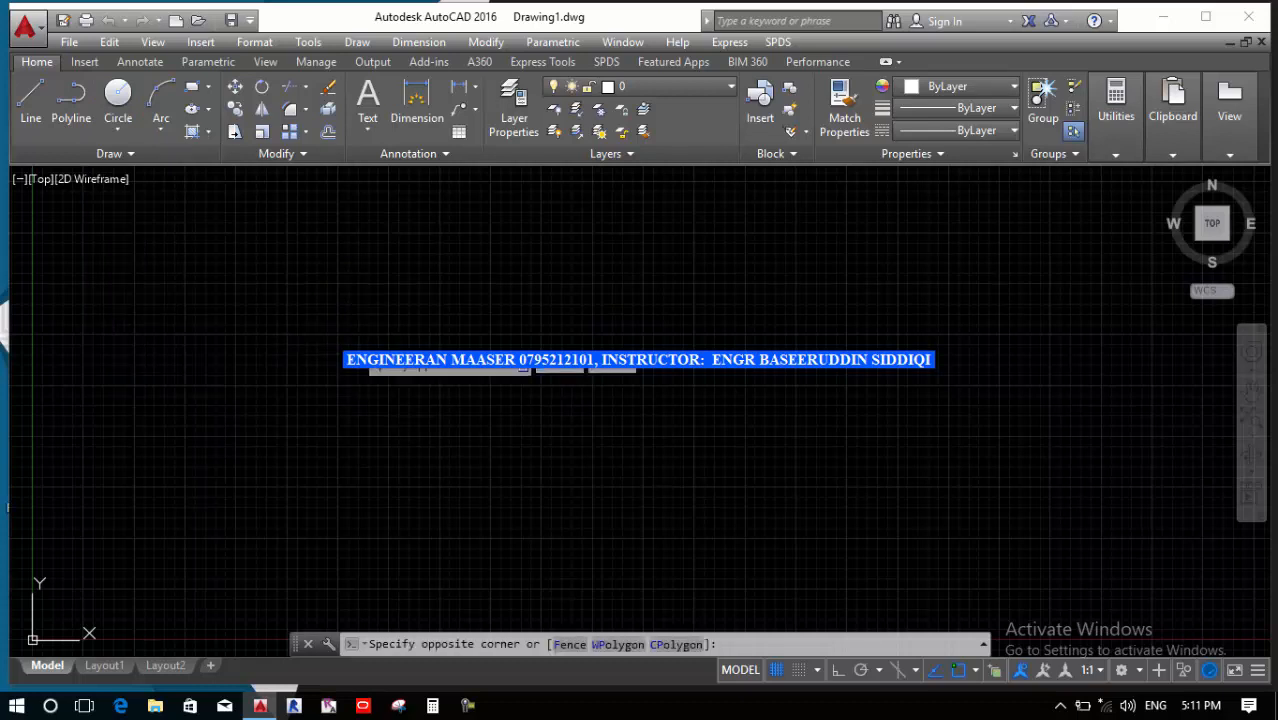
key("Escape")
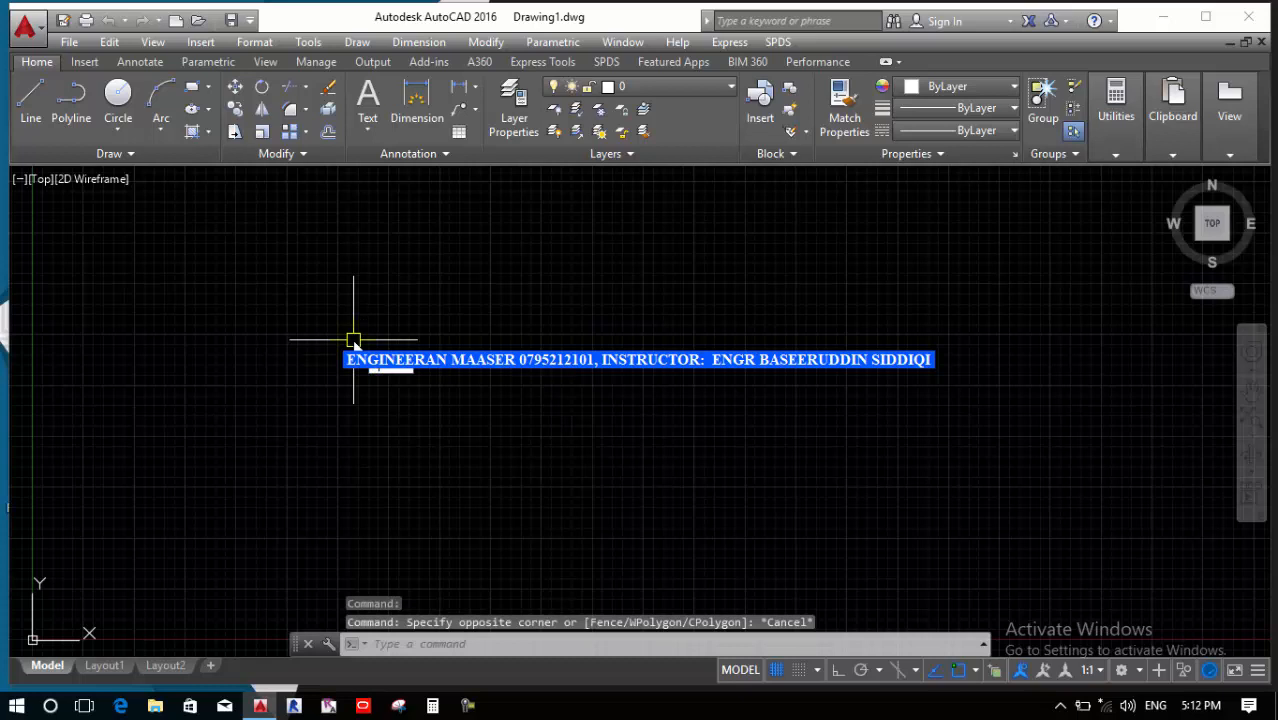
Draw a circle freehand with a radius of about 3.38 in the upper left half of the drawing area
type("c")
key("Return")
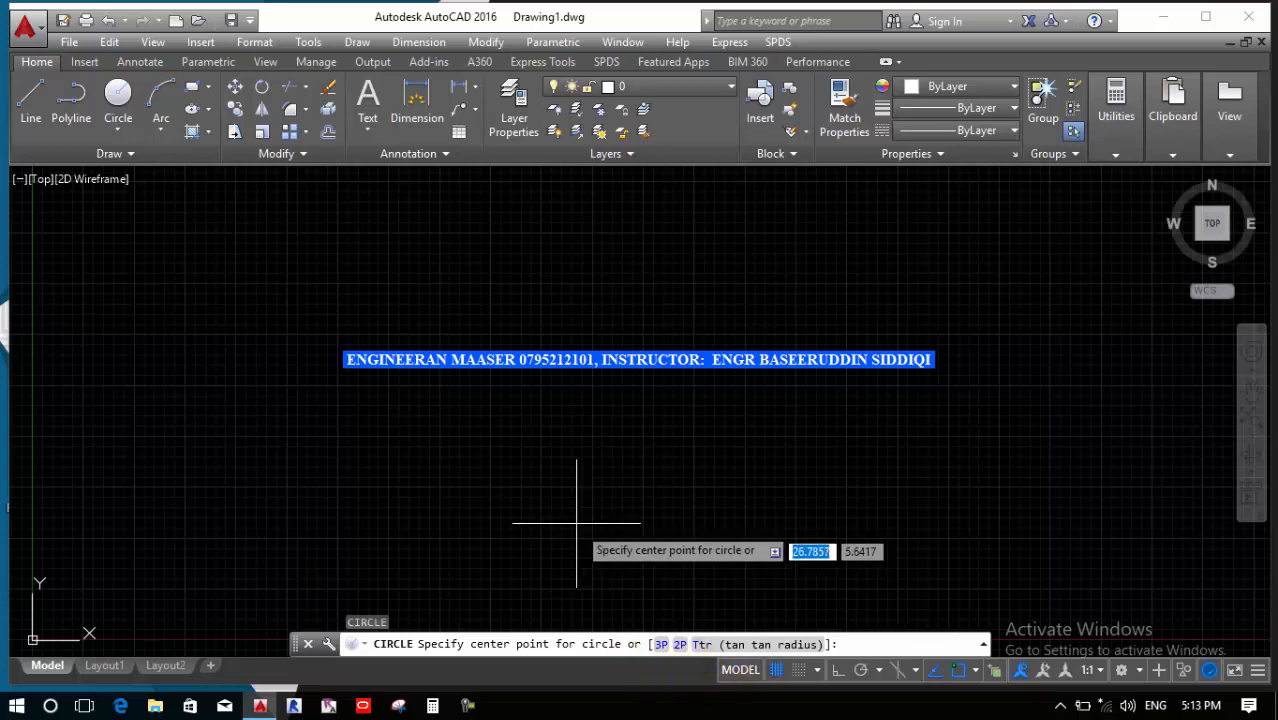
left_click(417, 342)
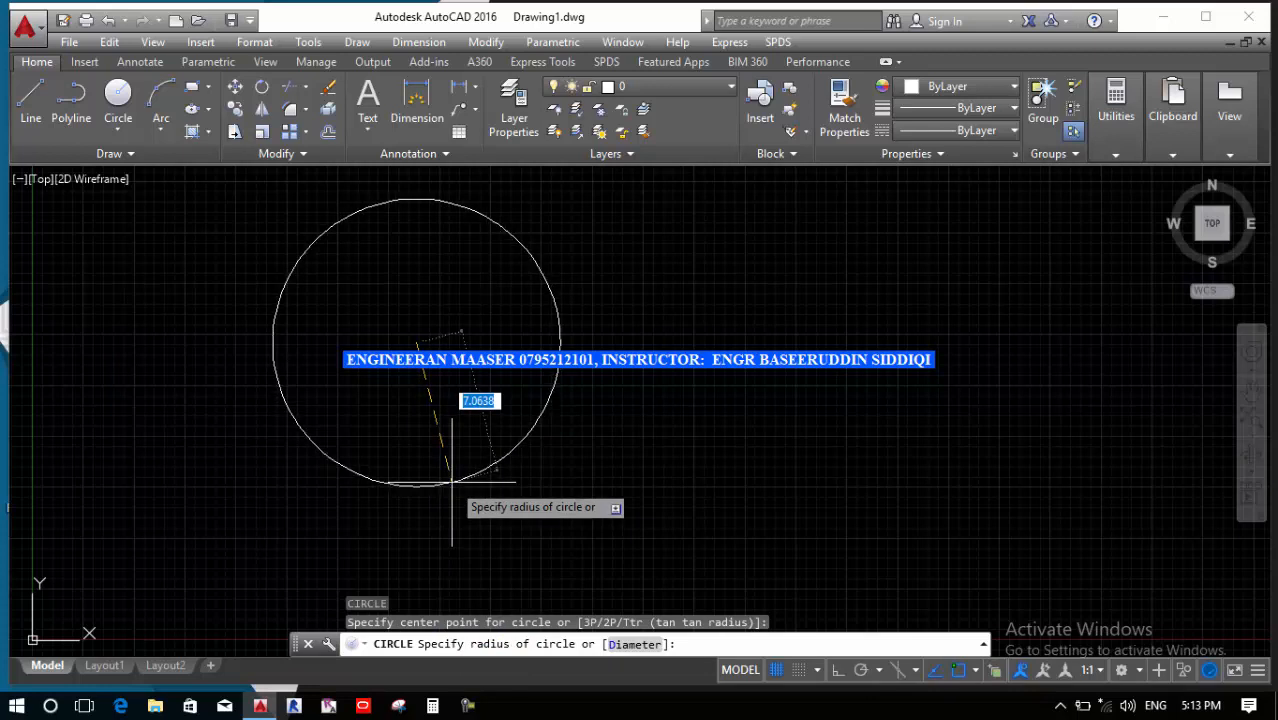
left_click(426, 411)
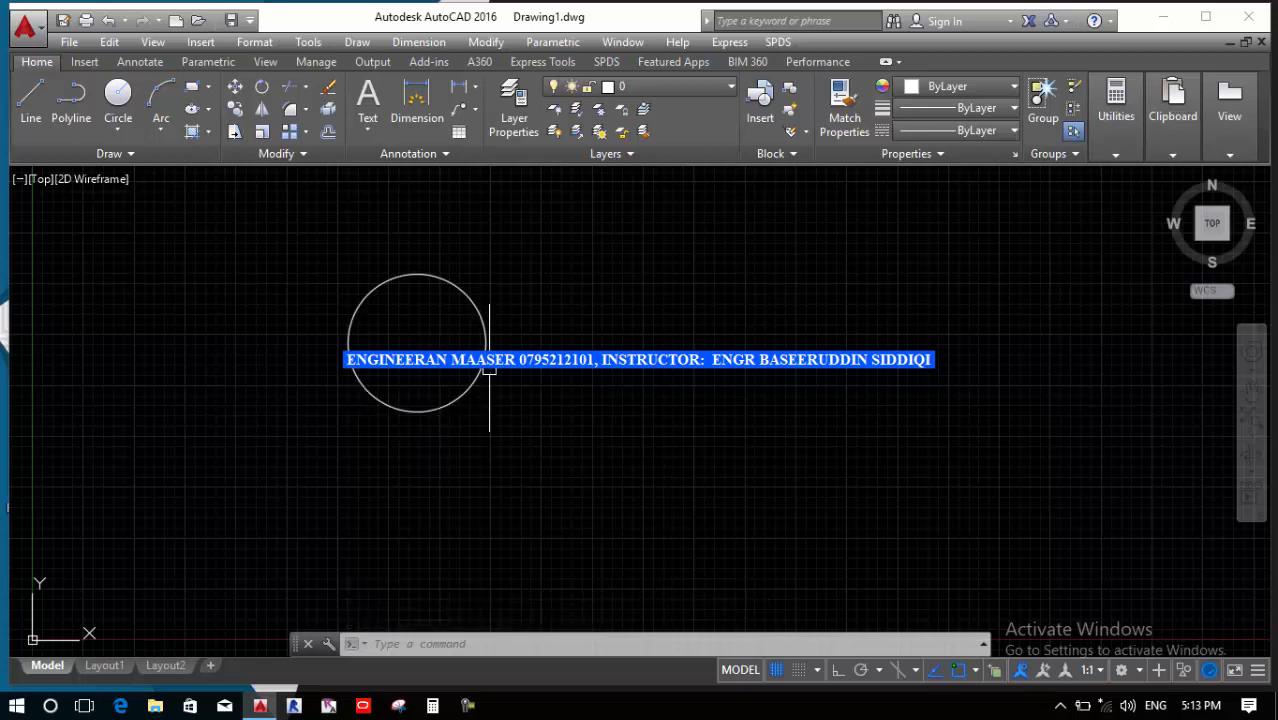
Draw a second circle with radius 8, centred to the right of the first so that the two overlap
key("Return")
left_click(634, 330)
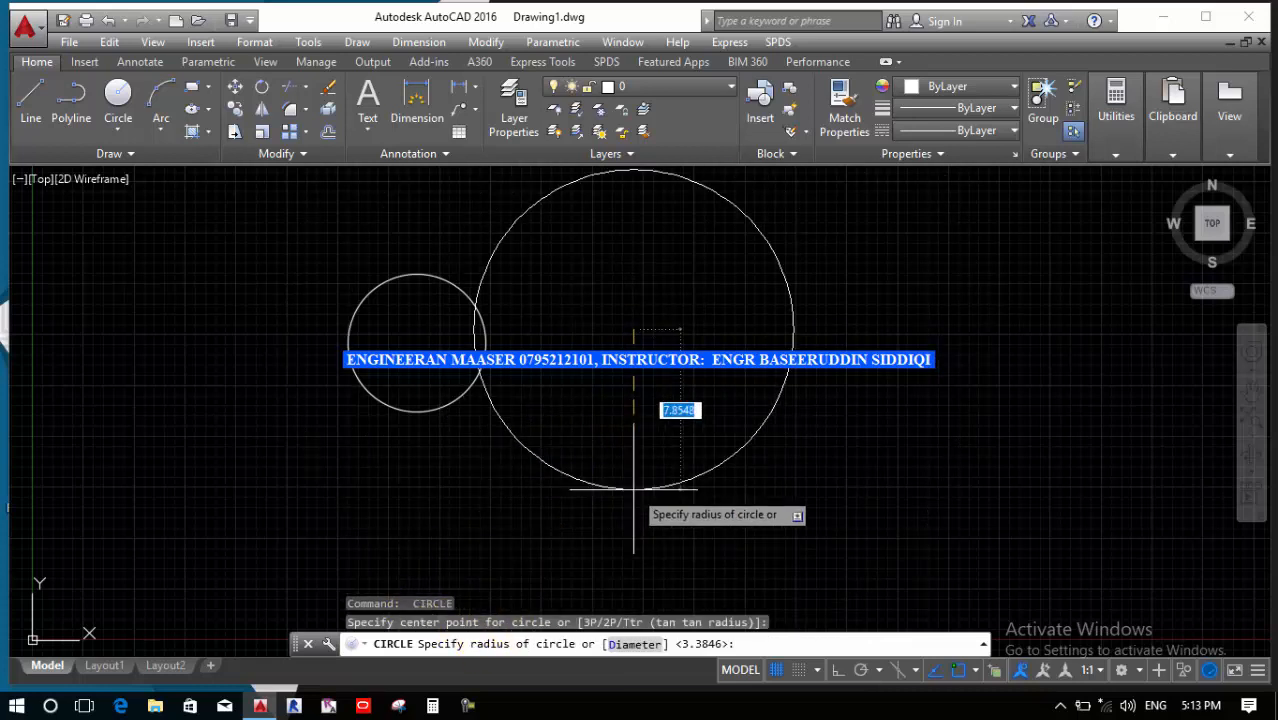
type("8")
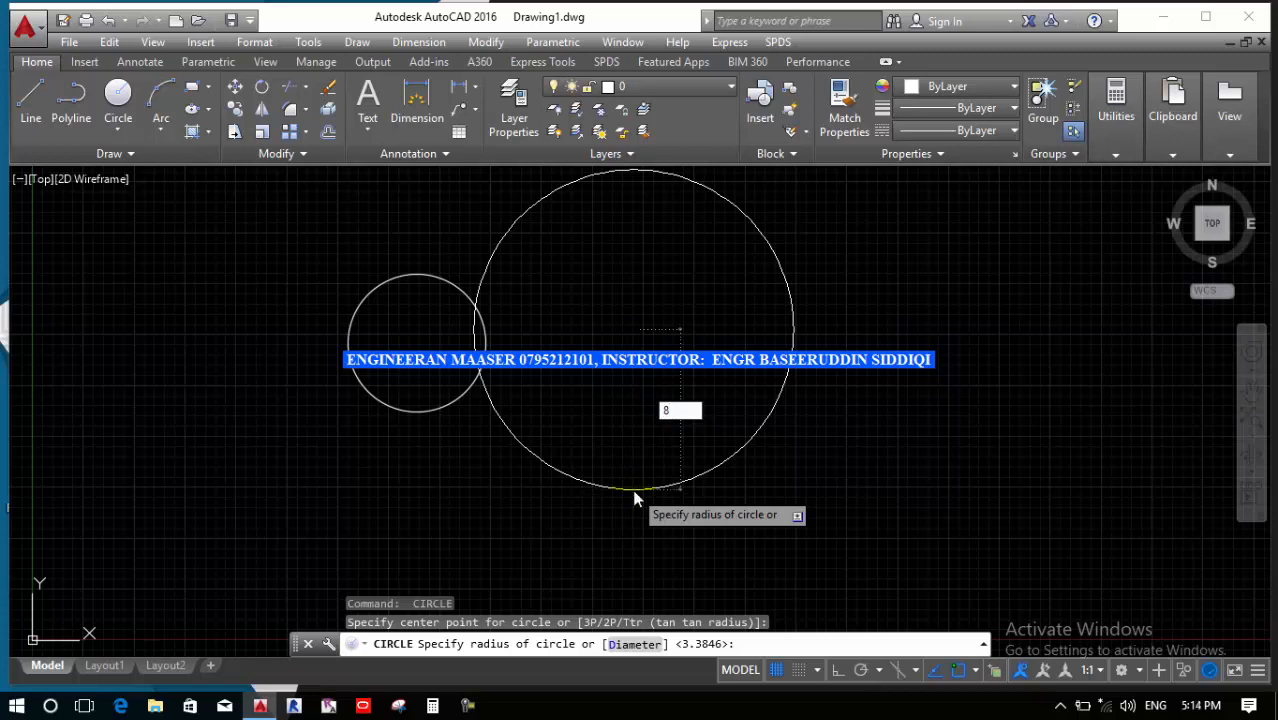
key("Return")
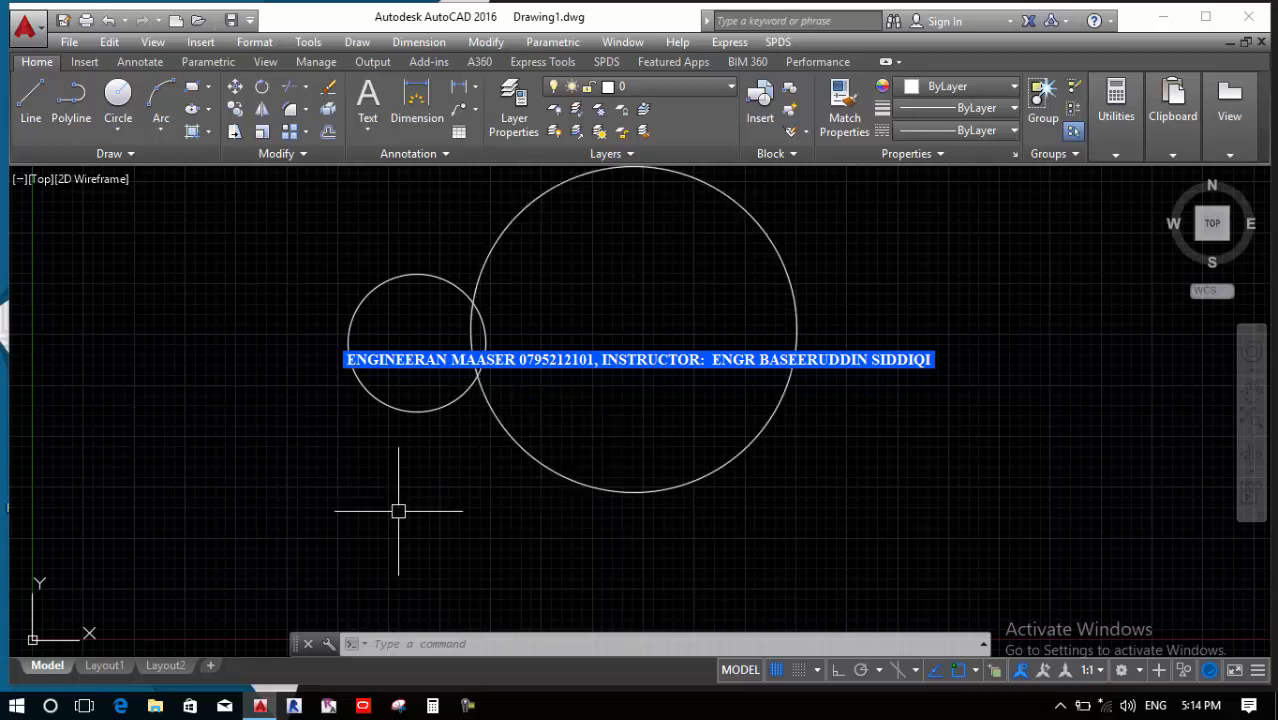
Draw a circle with radius 5 to the left of the first circle, near the Y axis
type("c")
key("Return")
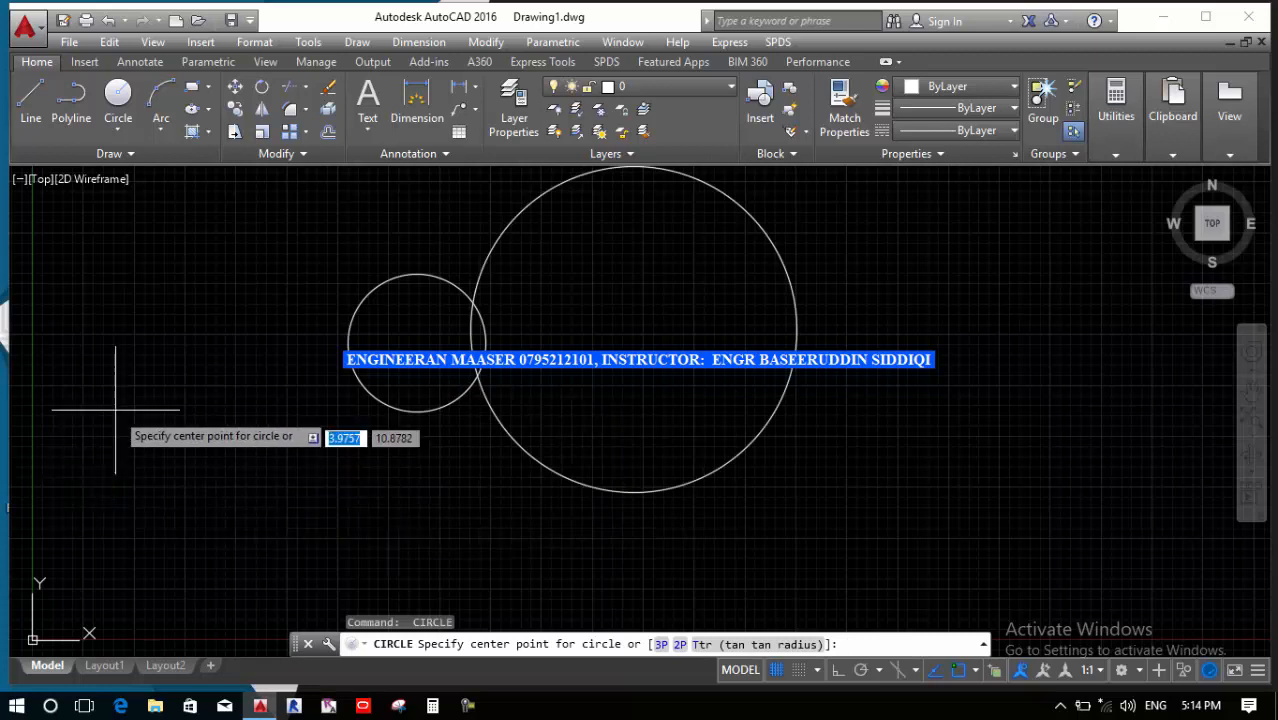
left_click(116, 407)
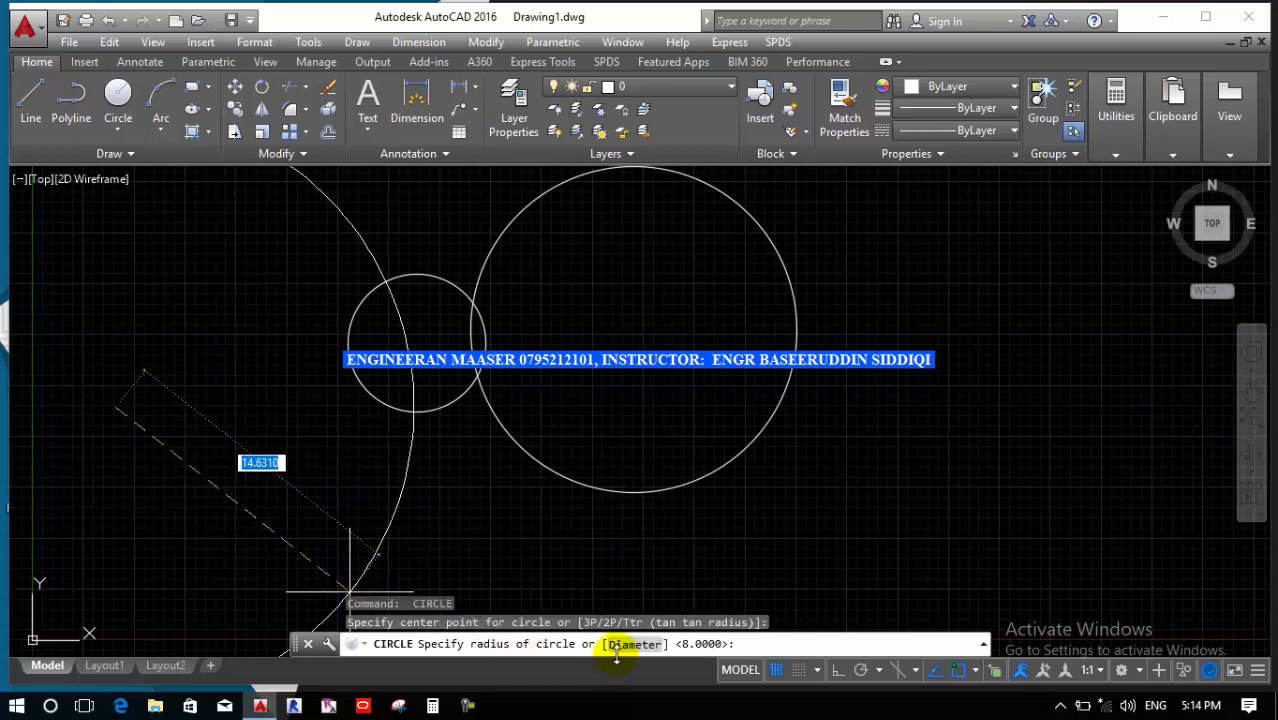
type("5")
key("Return")
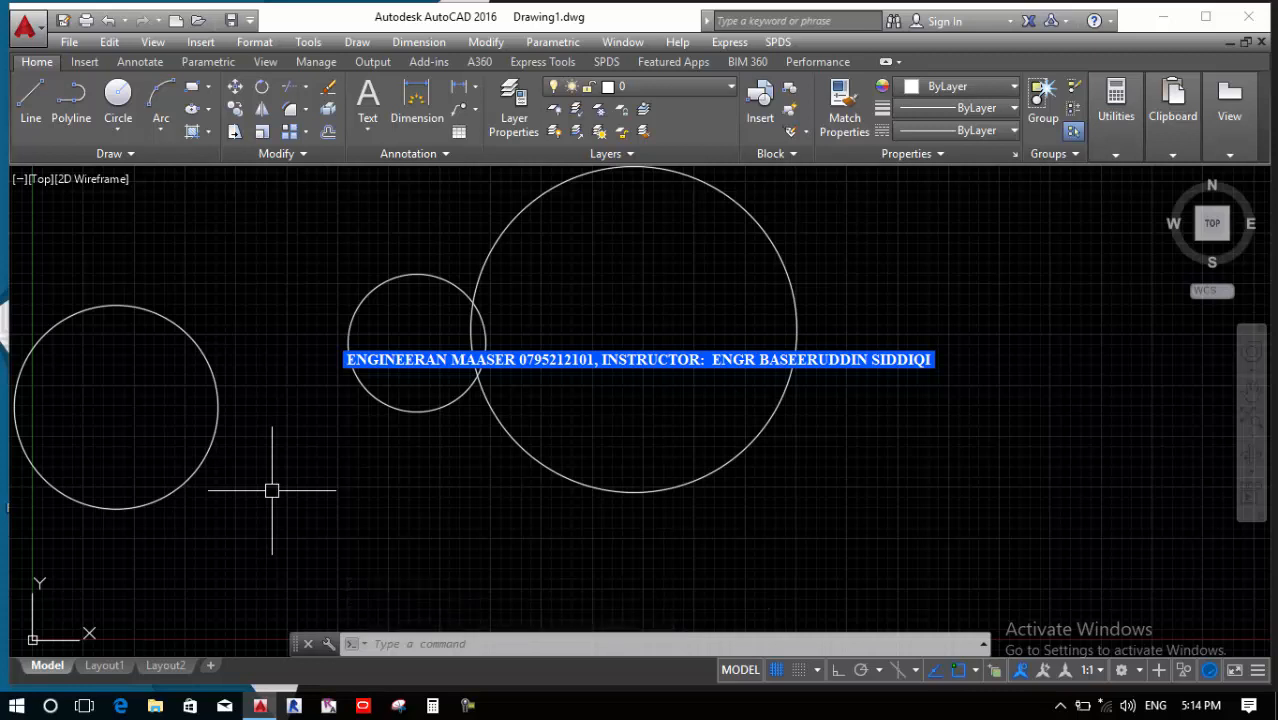
Draw a circle with diameter 5 below and between the radius 5 circle and the first circle
key("Return")
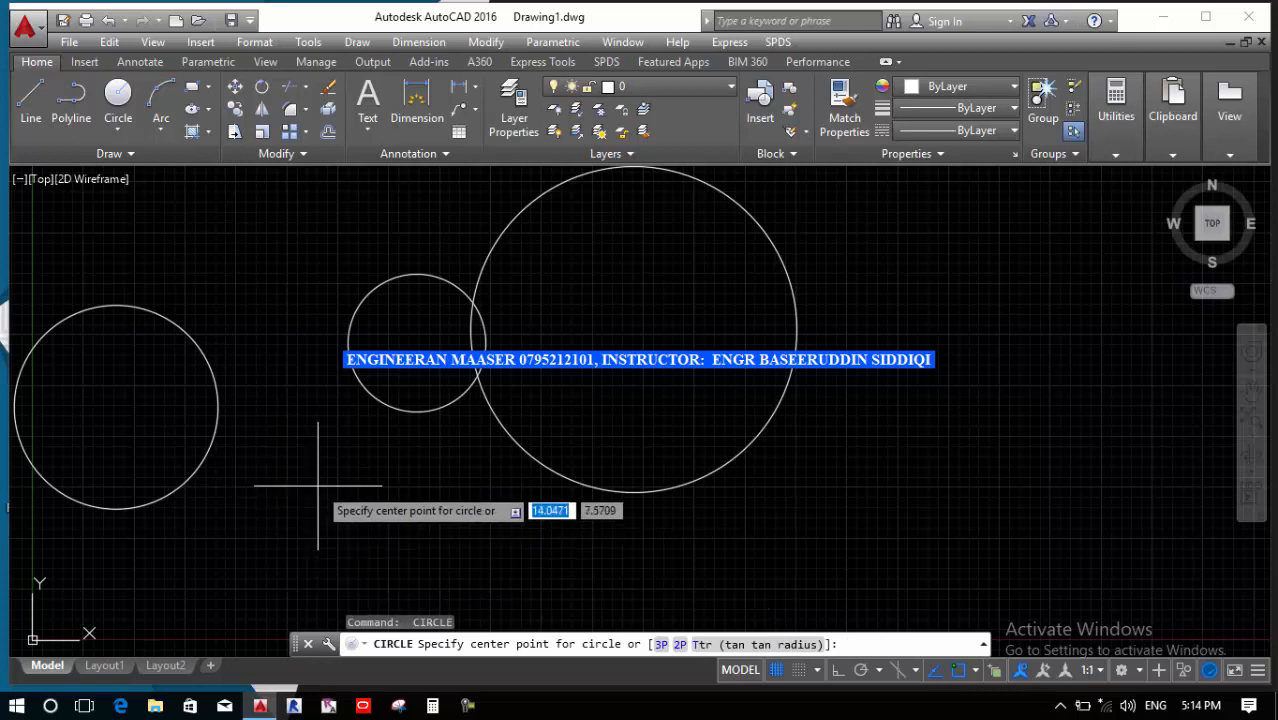
left_click(317, 487)
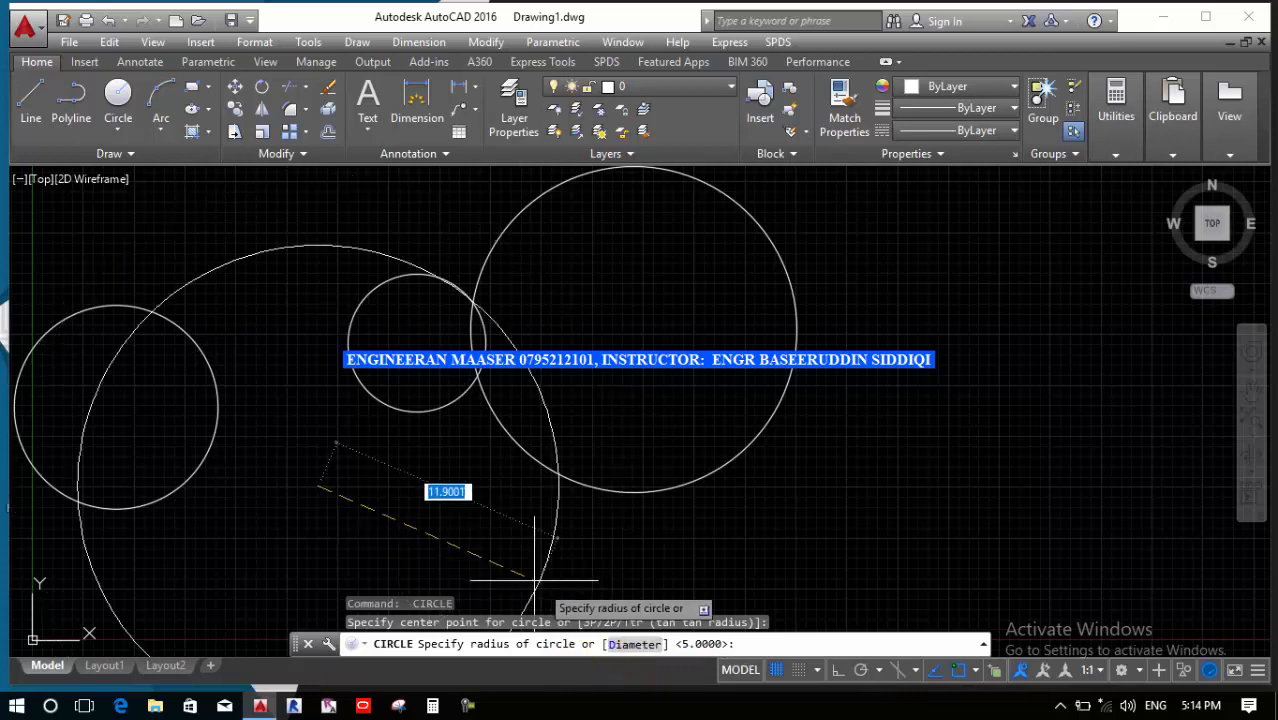
type("d")
key("Return")
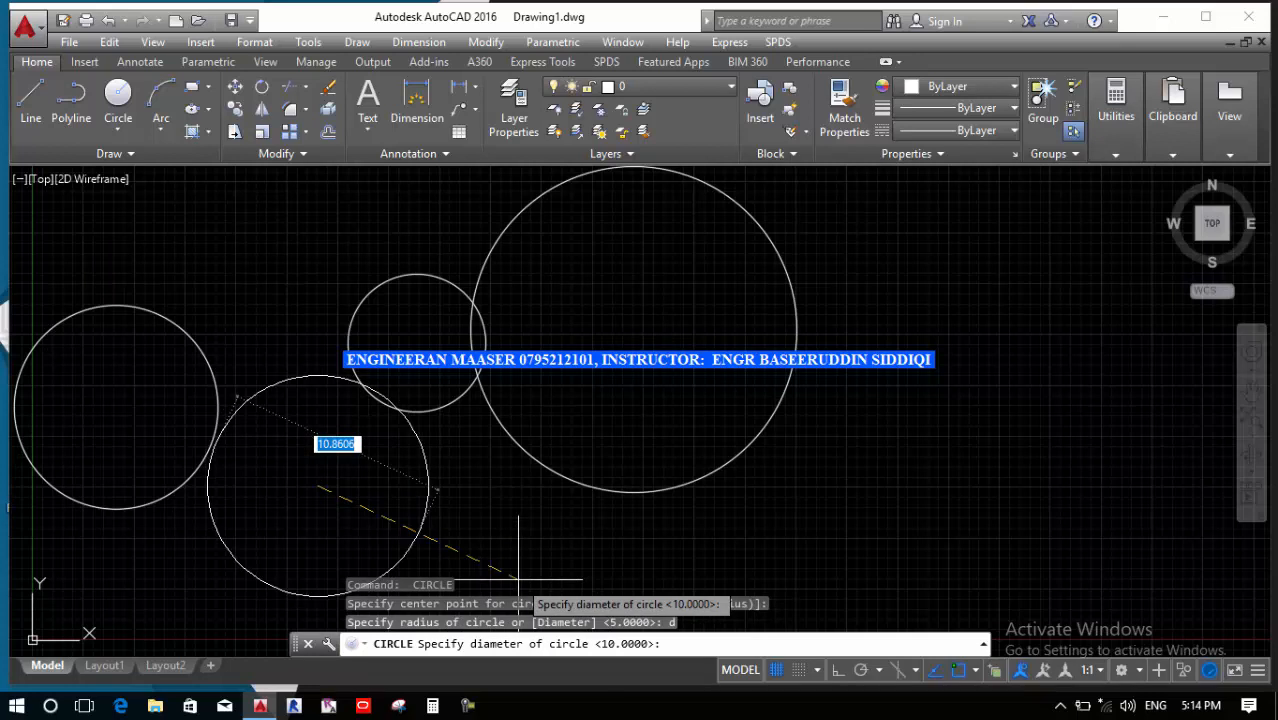
type("5")
key("Return")
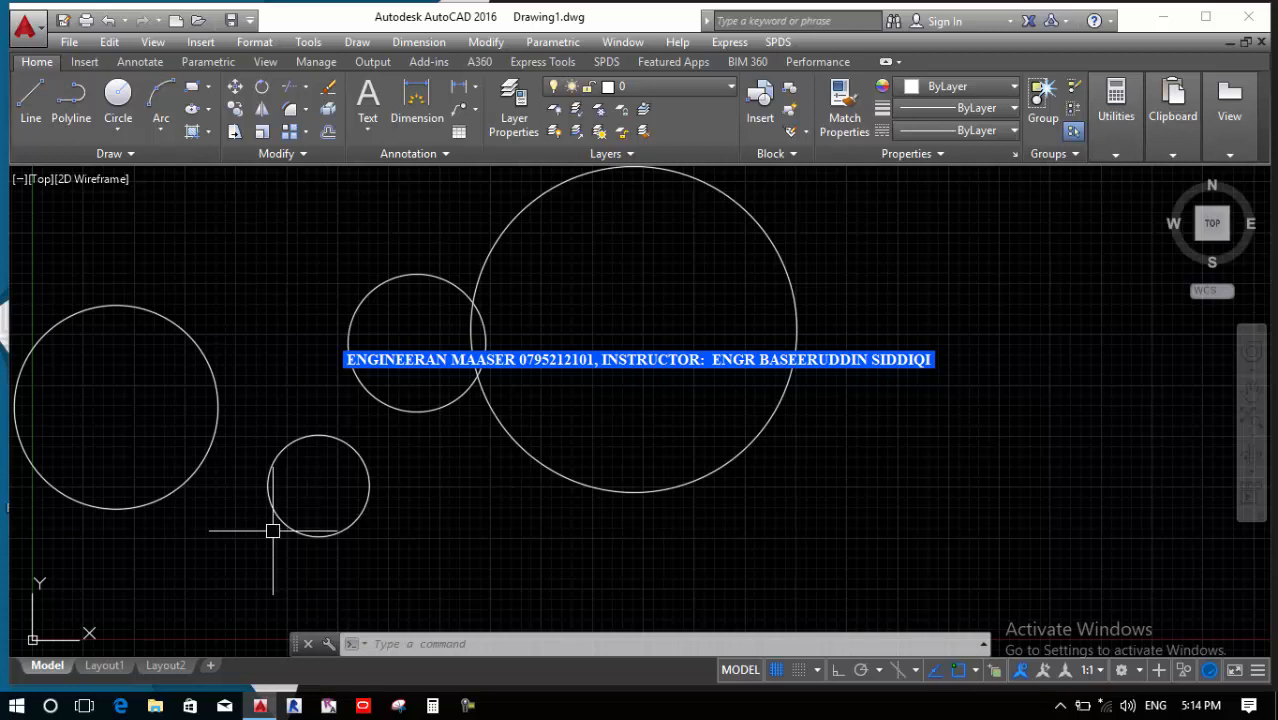
left_click(116, 130)
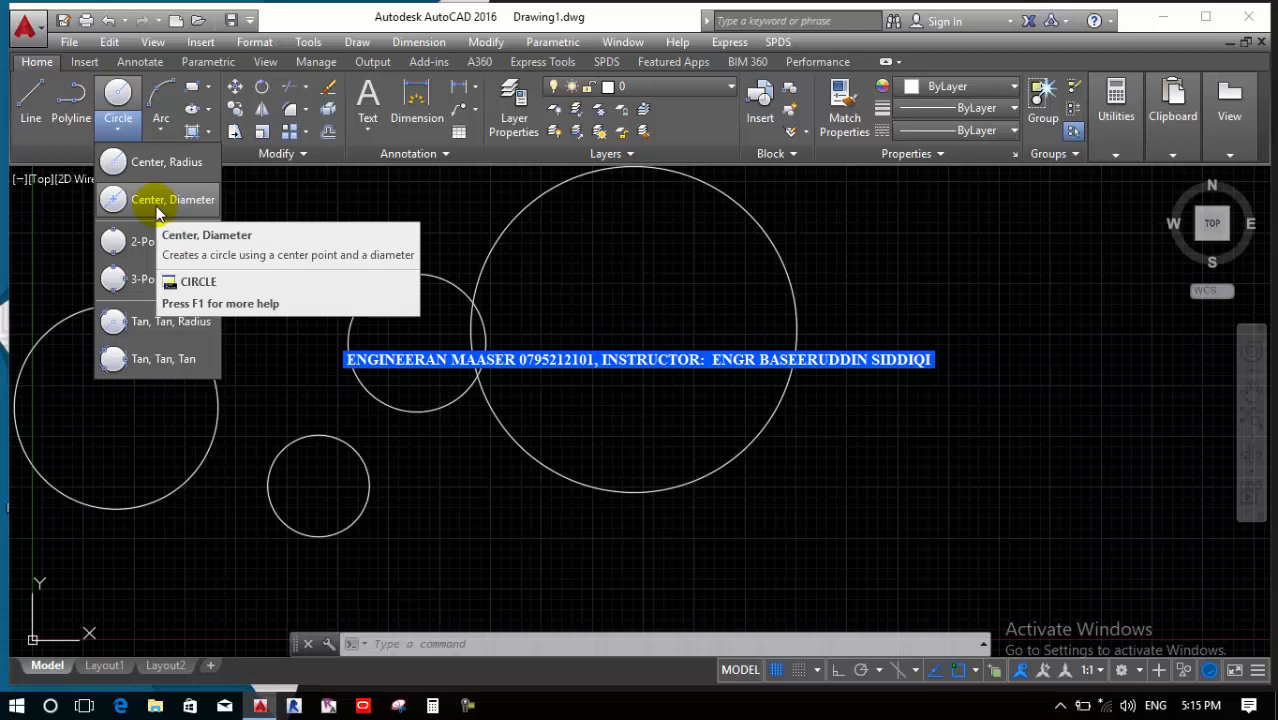
left_click(400, 522)
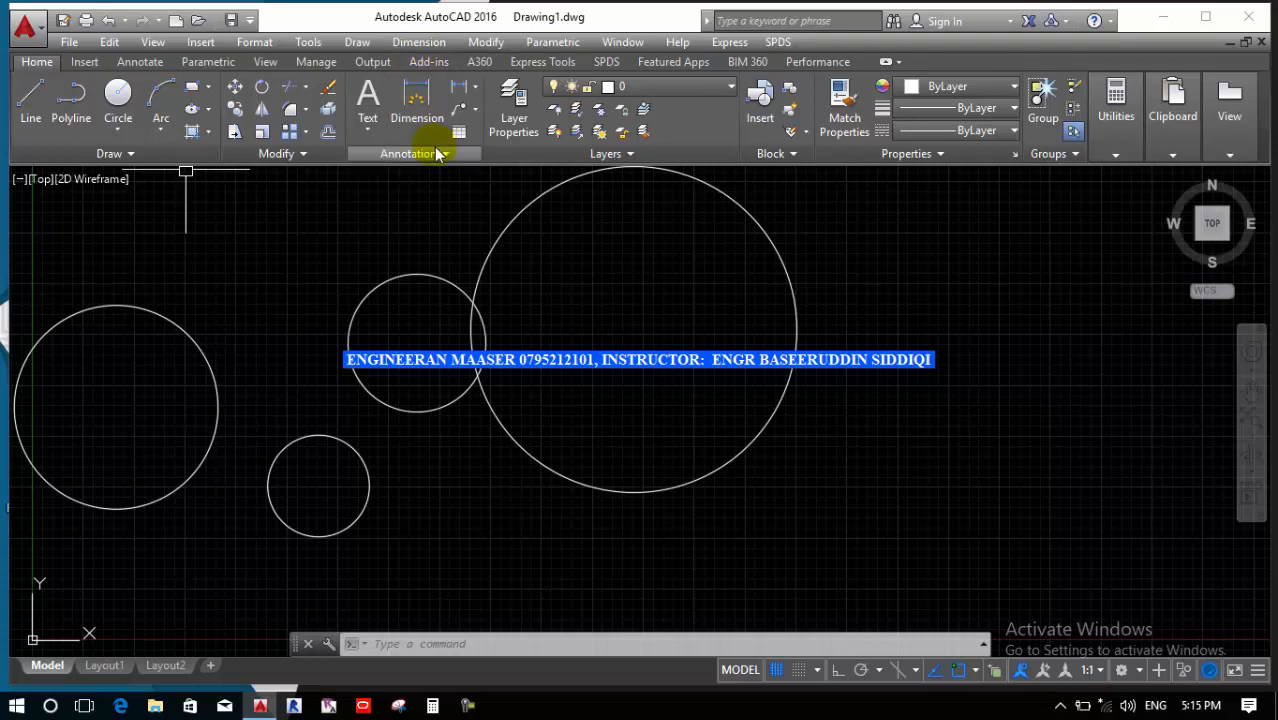
Add a radius dimension to the leftmost circle, placed outside its upper right edge
left_click(476, 88)
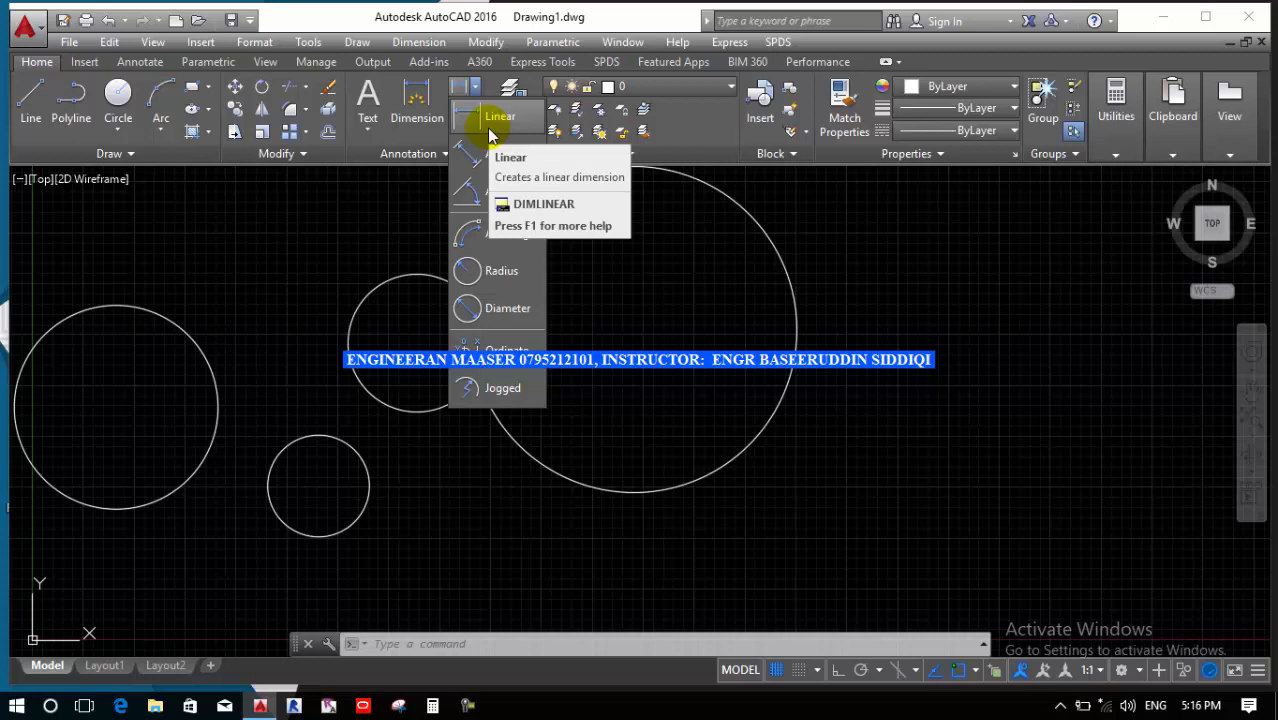
left_click(480, 274)
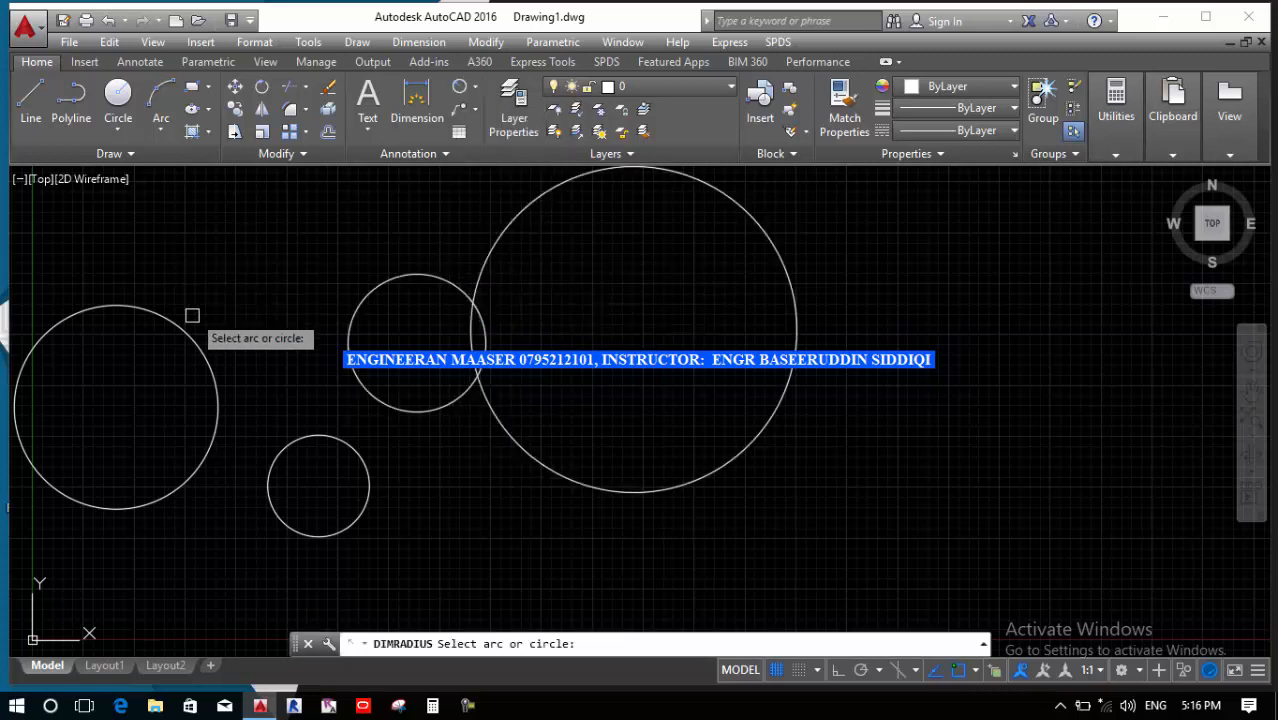
left_click(198, 354)
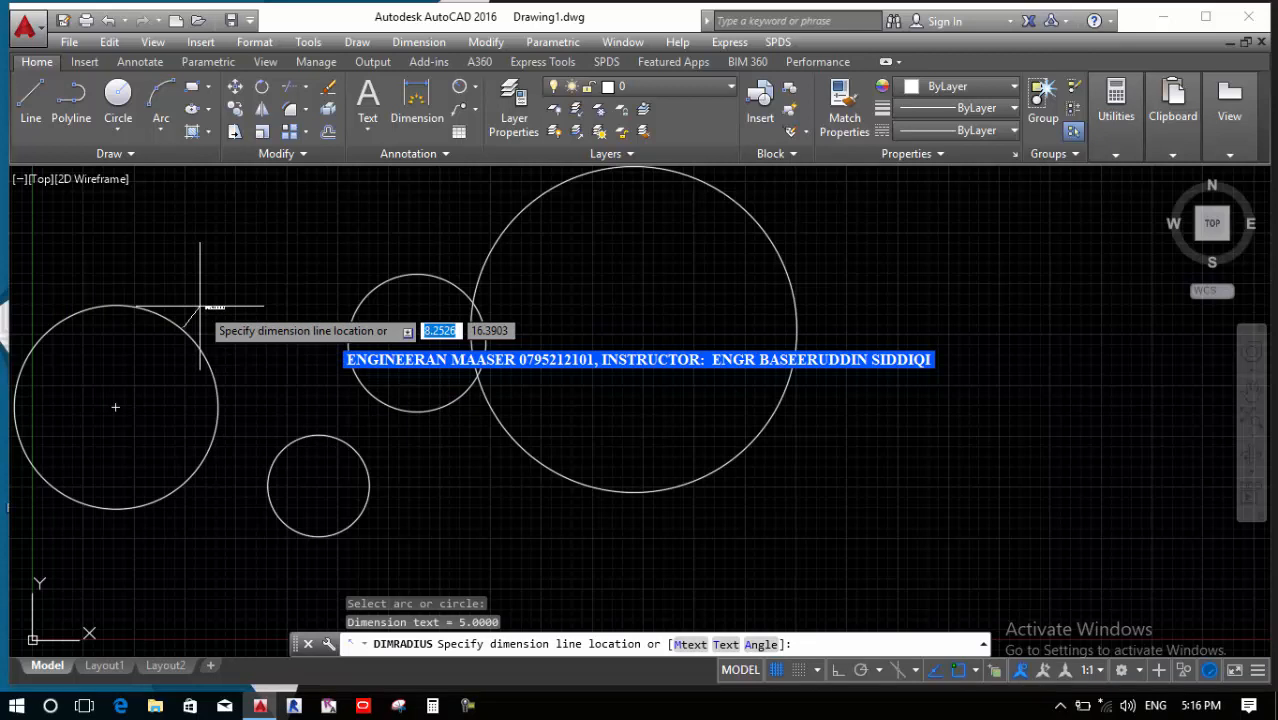
left_click(199, 309)
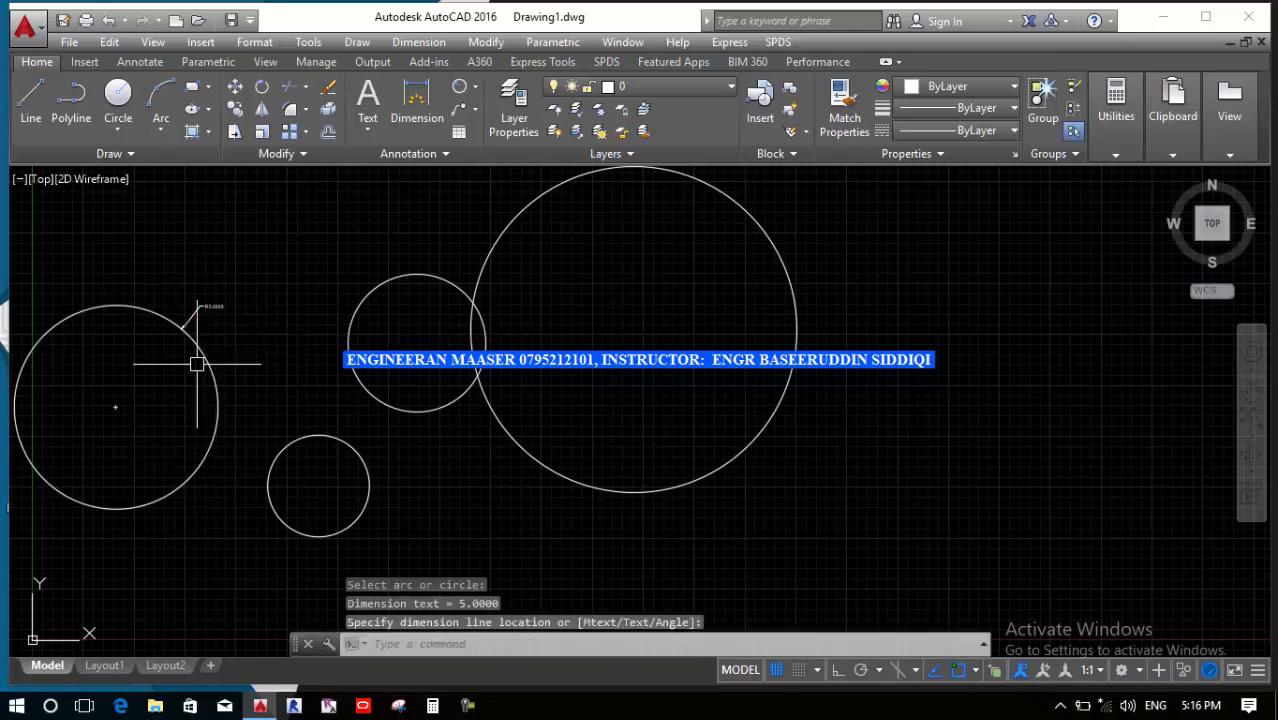
scroll(200, 300, "up", 5)
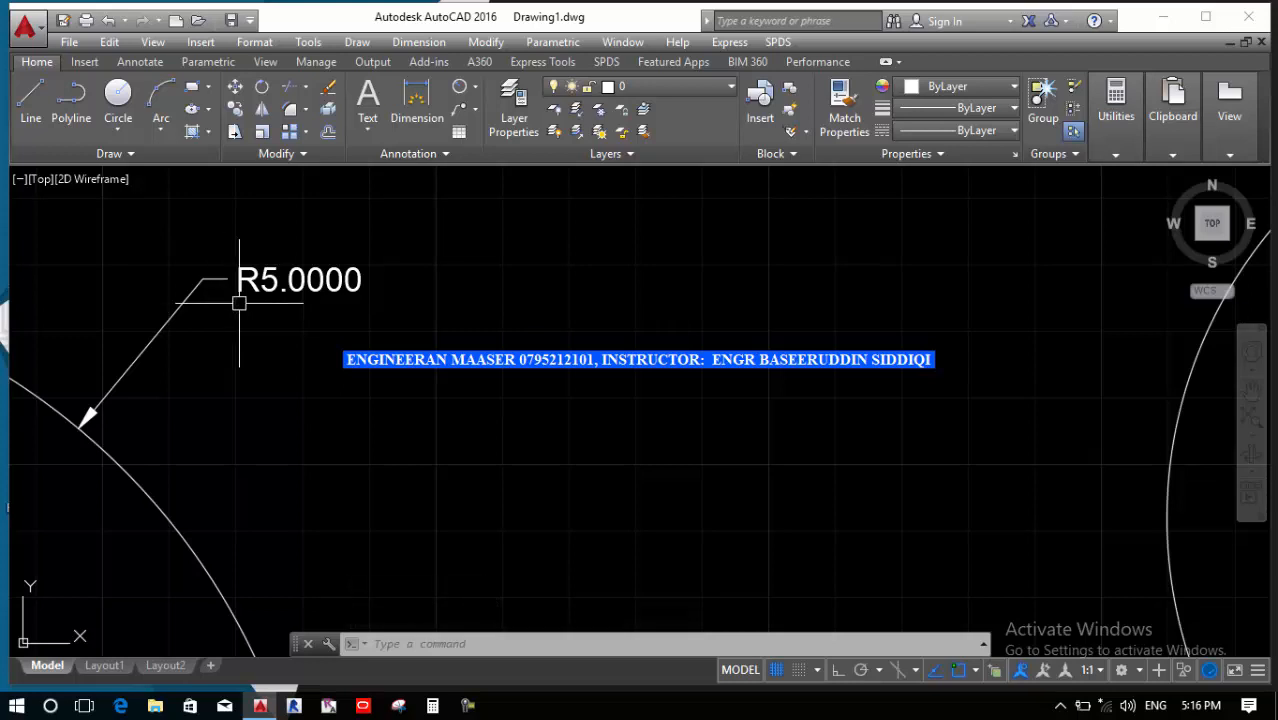
Add a radius dimension to the smallest circle, placed outside its right edge
scroll(239, 302, "down", 6)
scroll(390, 522, "up", 3)
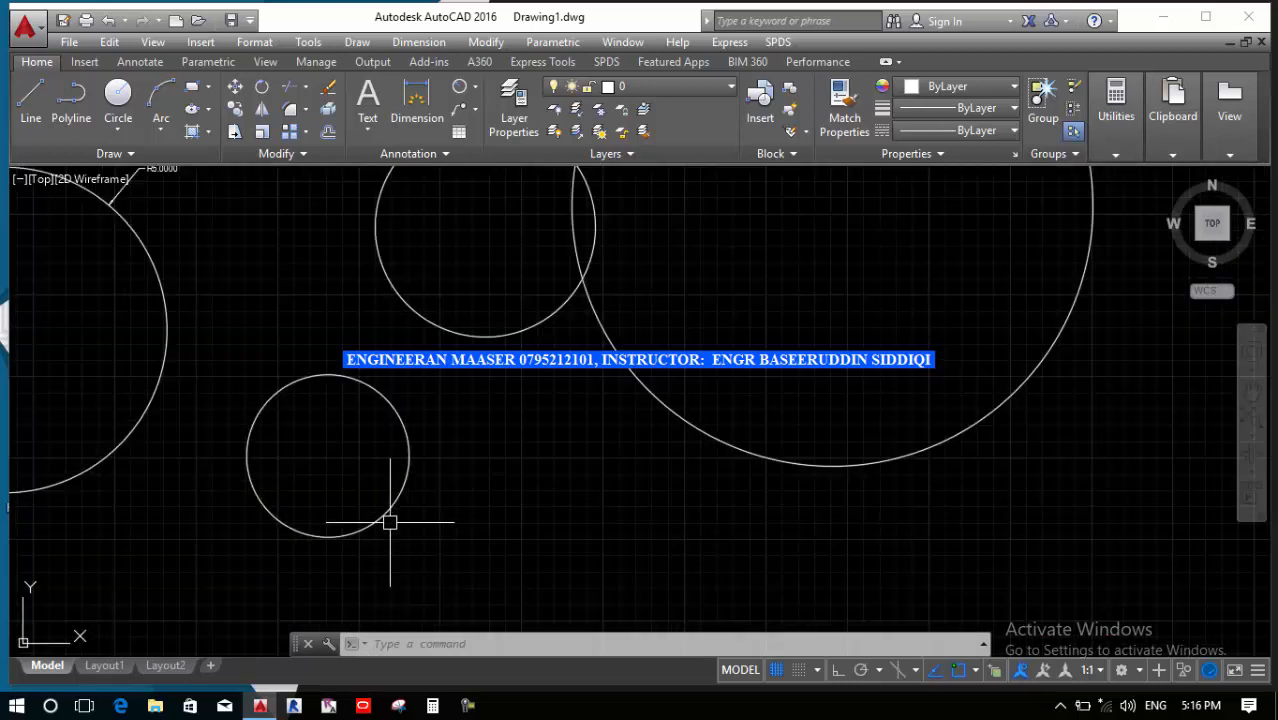
key("Return")
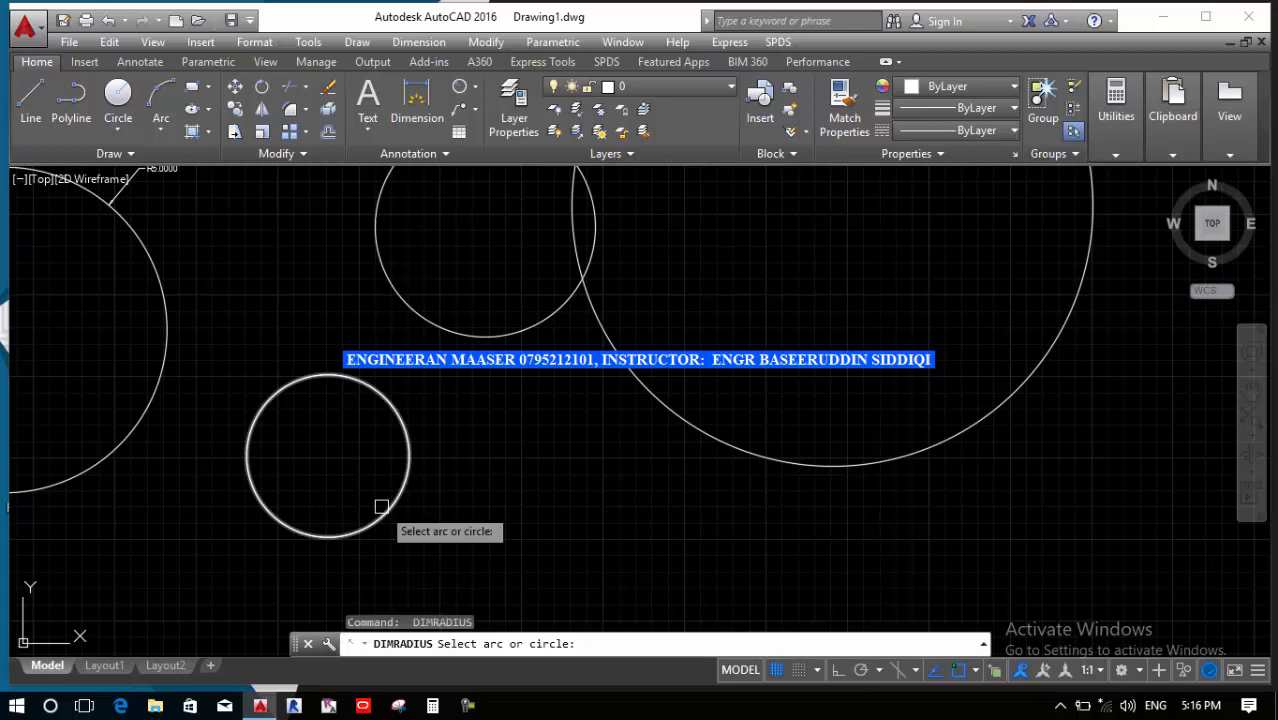
left_click(381, 509)
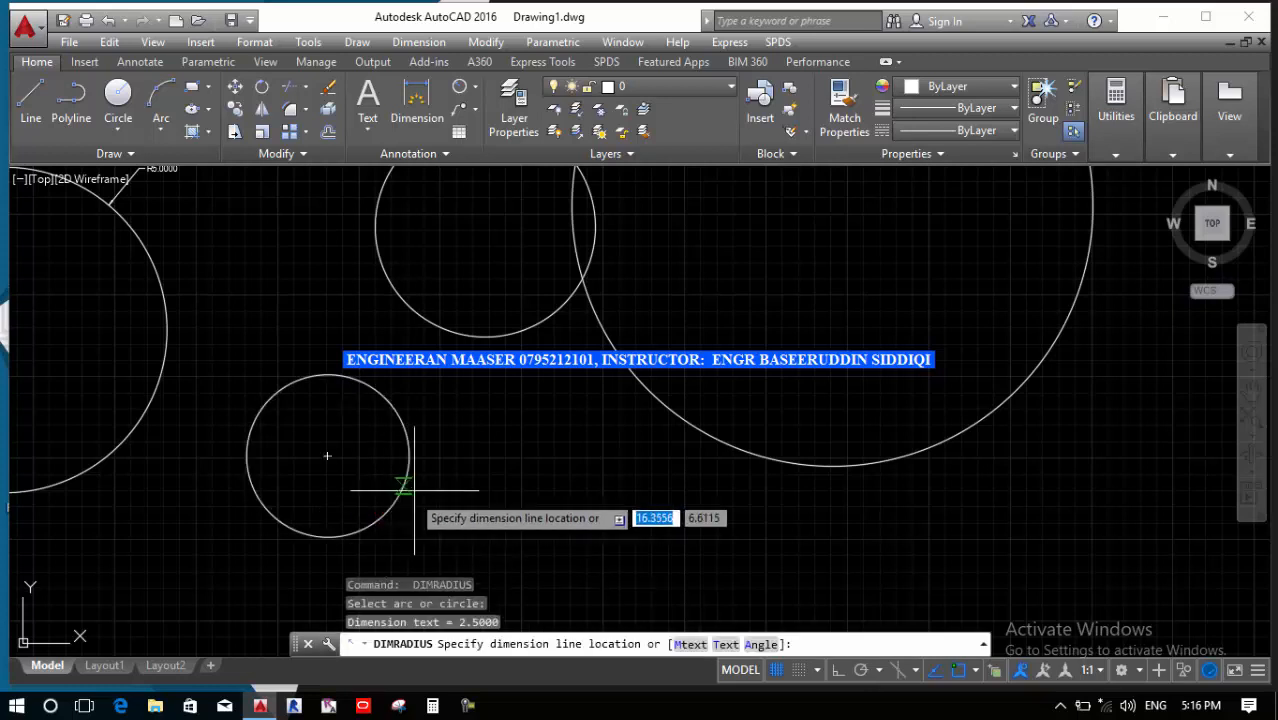
scroll(427, 430, "up", 2)
scroll(427, 428, "up", 3)
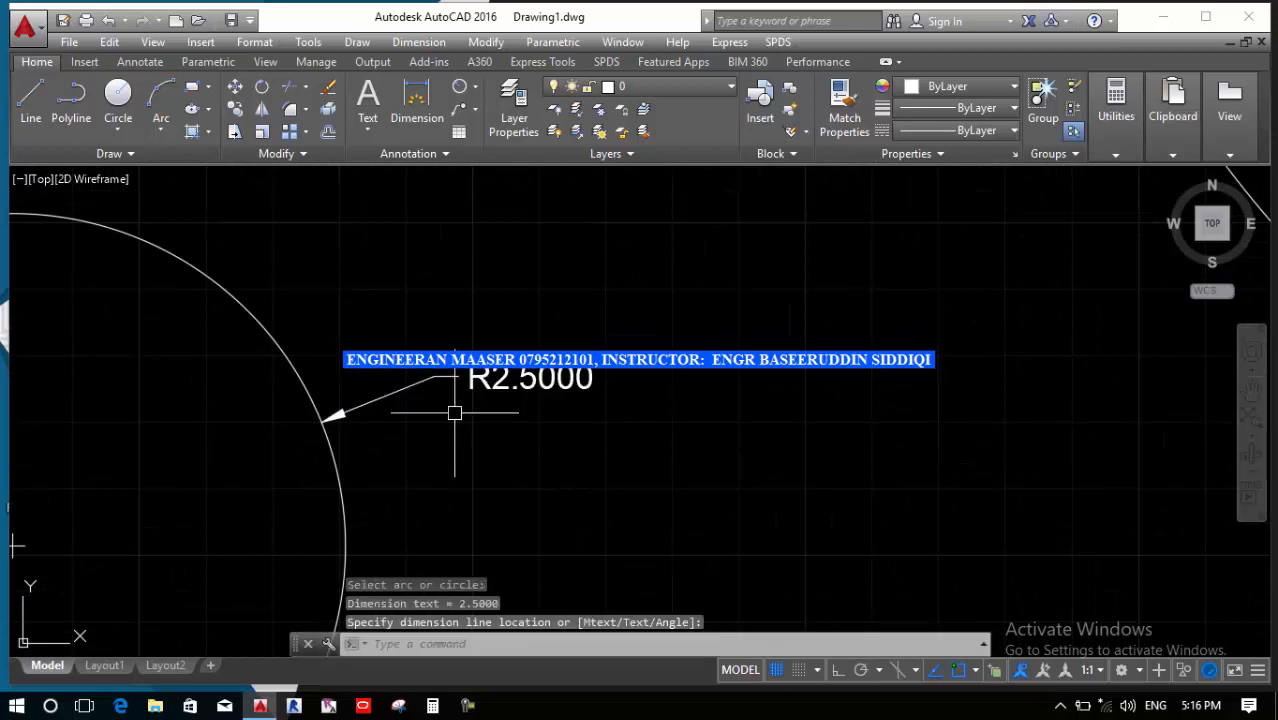
scroll(454, 412, "down", 4)
left_click(454, 410)
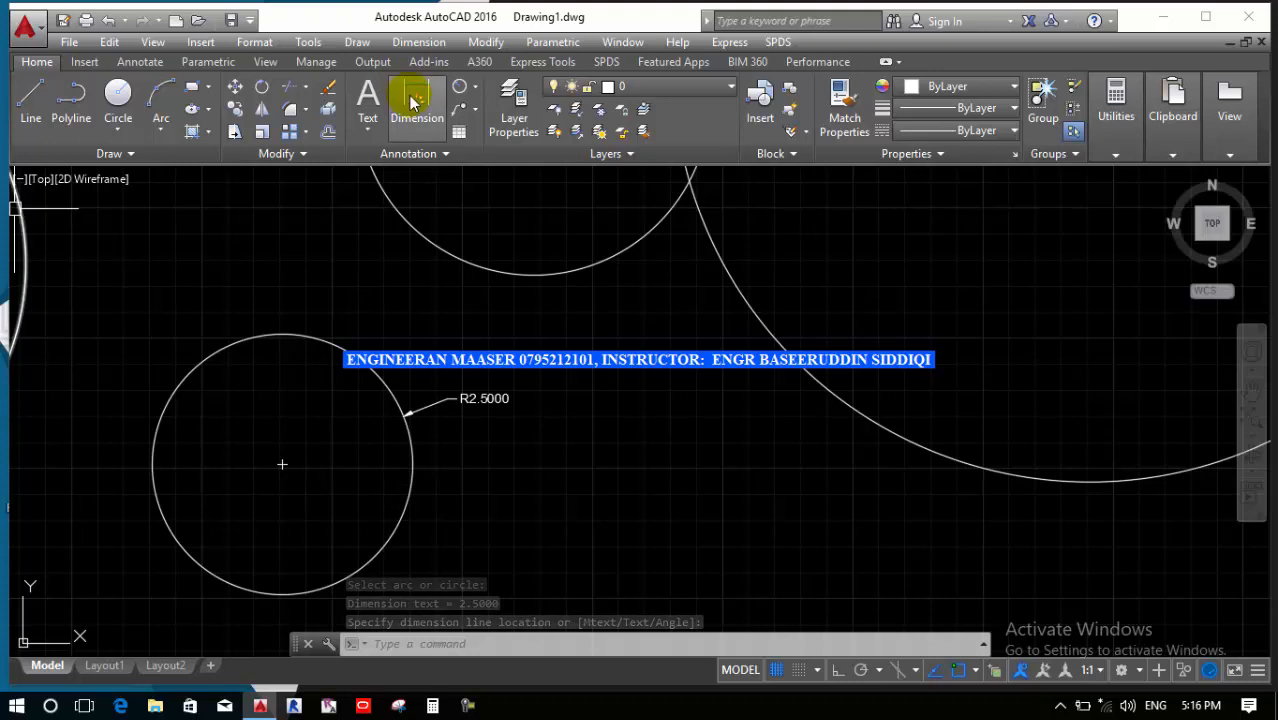
Add a diameter dimension to the smallest circle, placed above its top edge
left_click(474, 88)
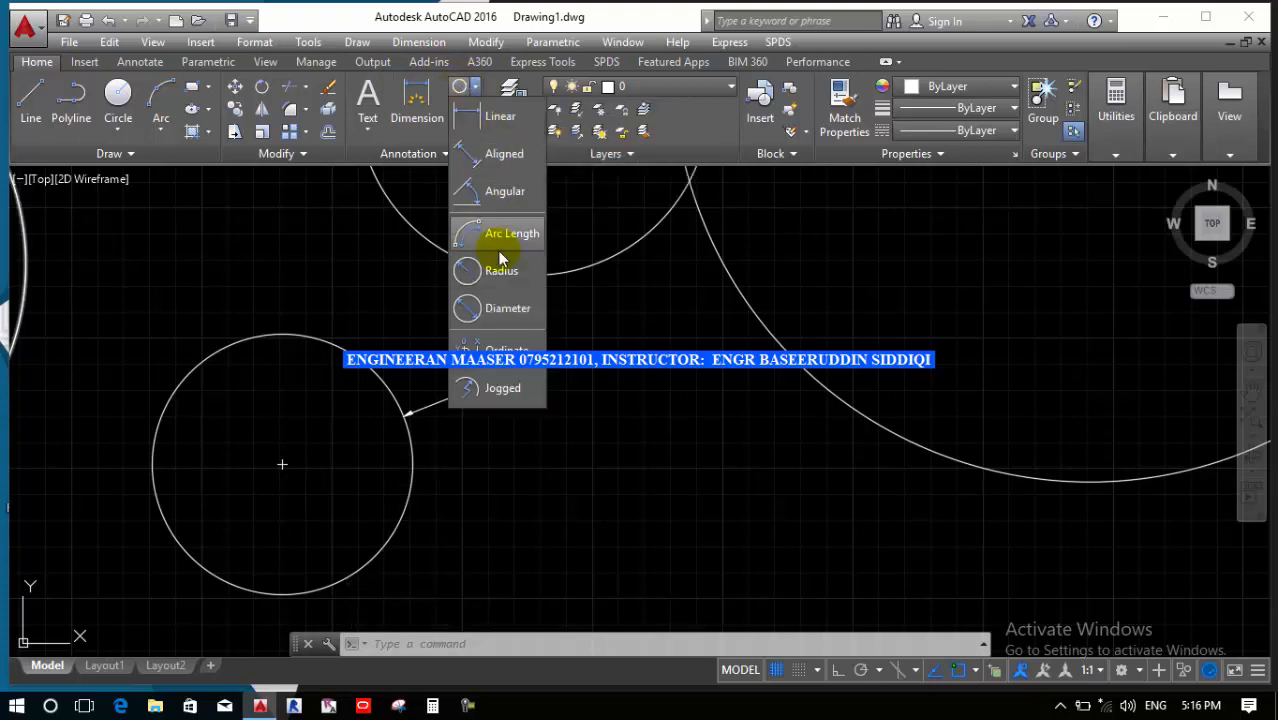
left_click(502, 305)
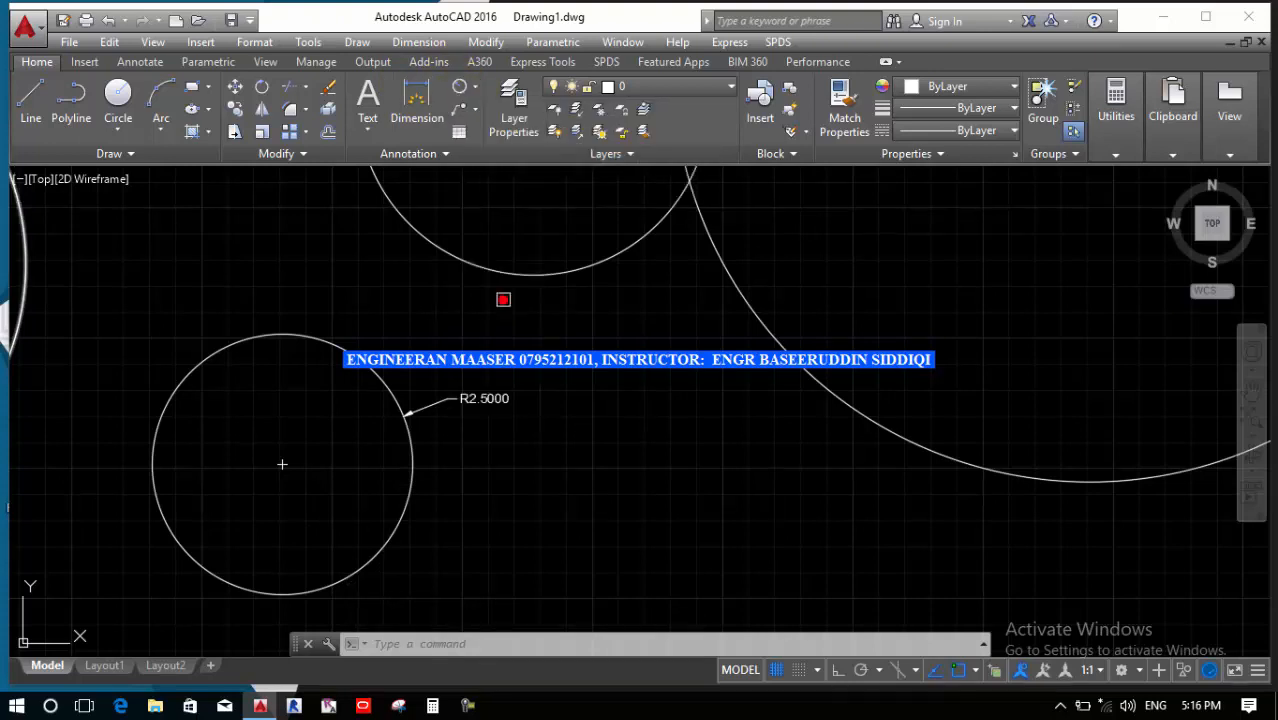
left_click(383, 368)
left_click(318, 286)
scroll(330, 289, "up", 8)
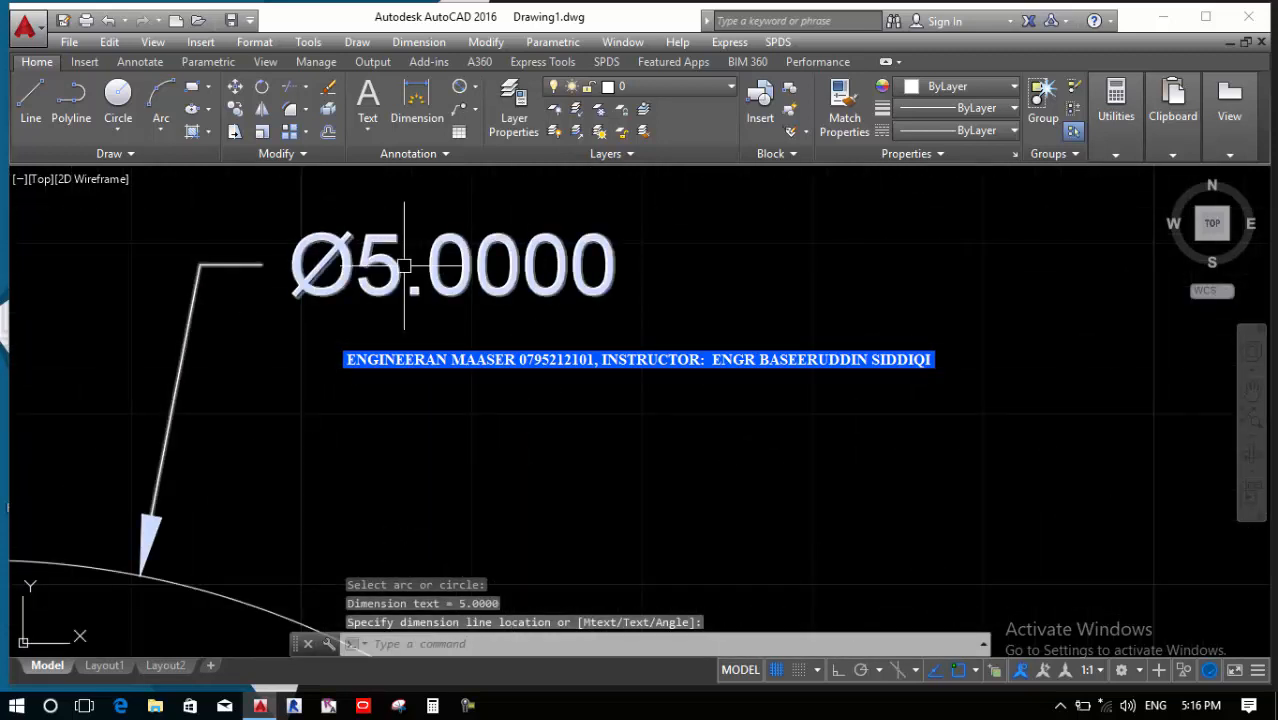
scroll(404, 265, "down", 8)
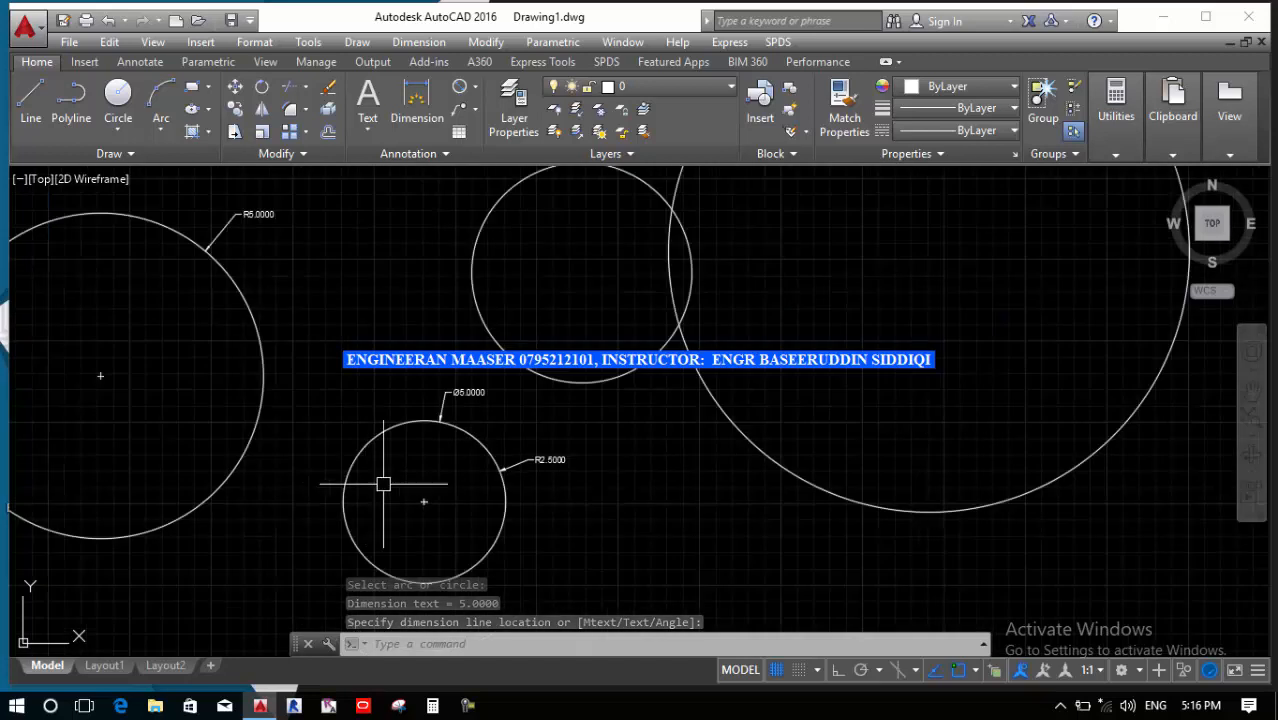
key("Escape")
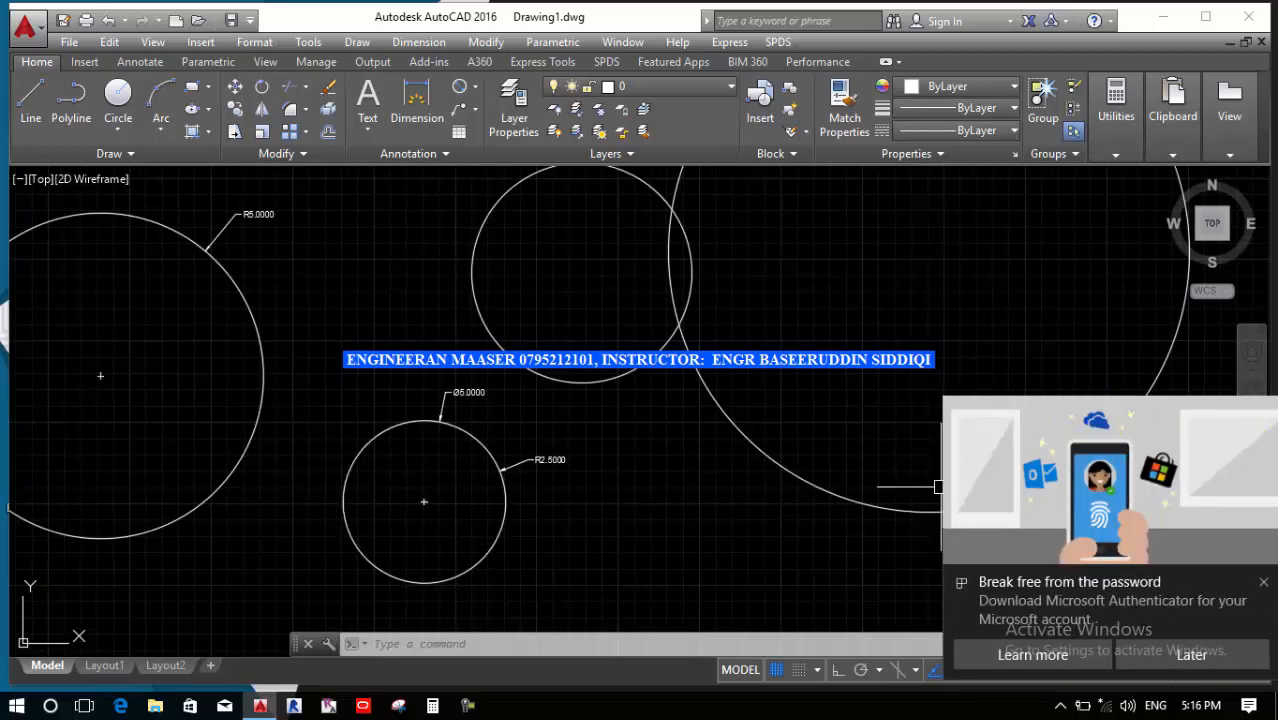
Add a diameter dimension to the leftmost circle, placed outside its right edge below the radius dimension, and dismiss the family setup notification
key("Return")
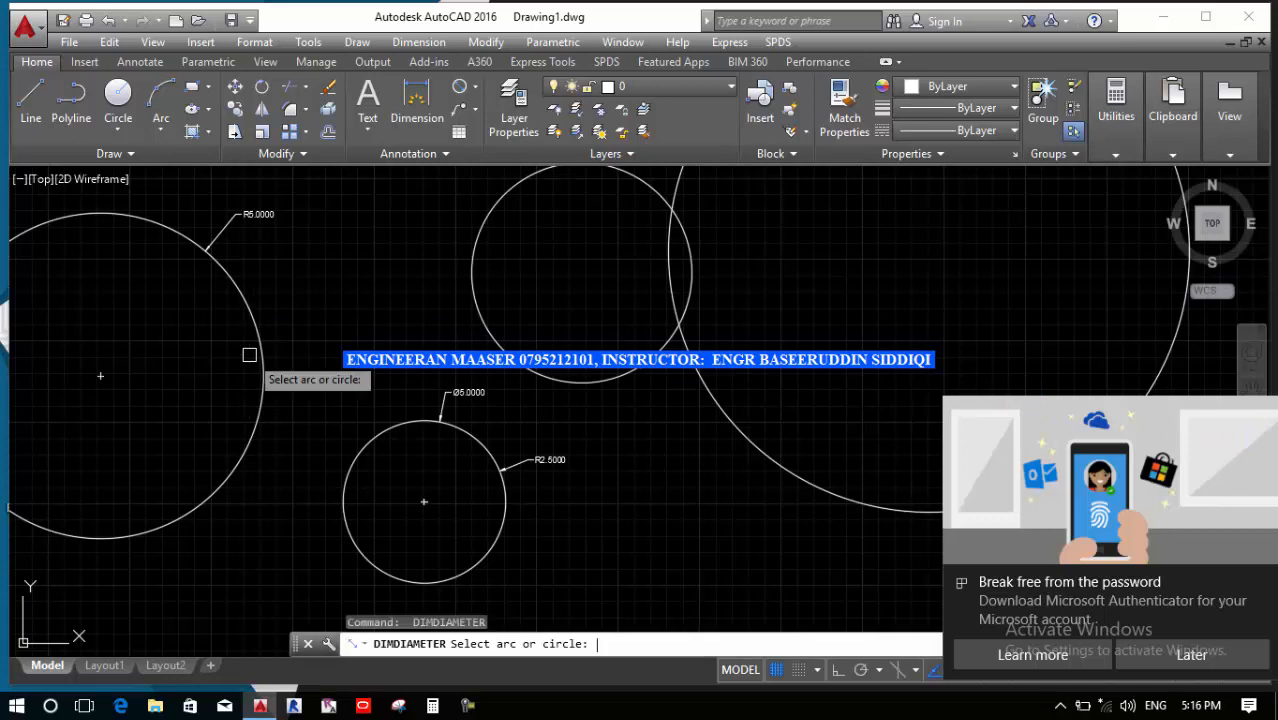
left_click(257, 368)
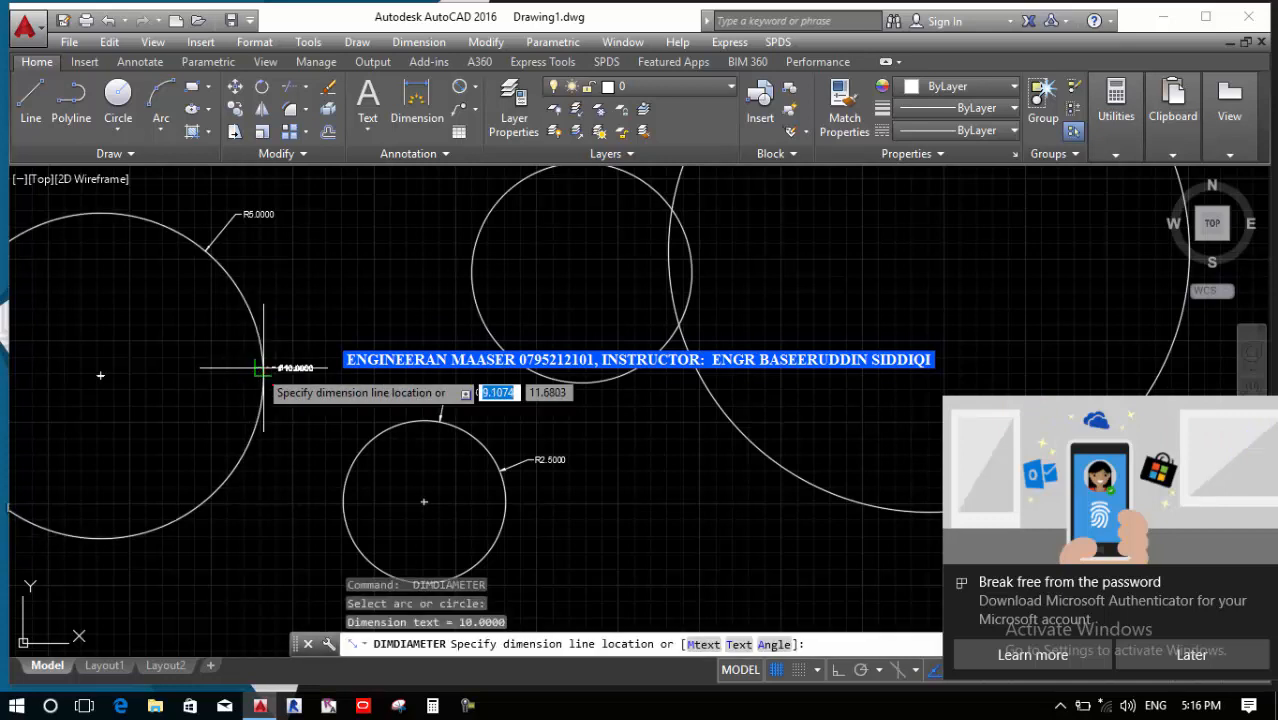
scroll(258, 348, "up", 2)
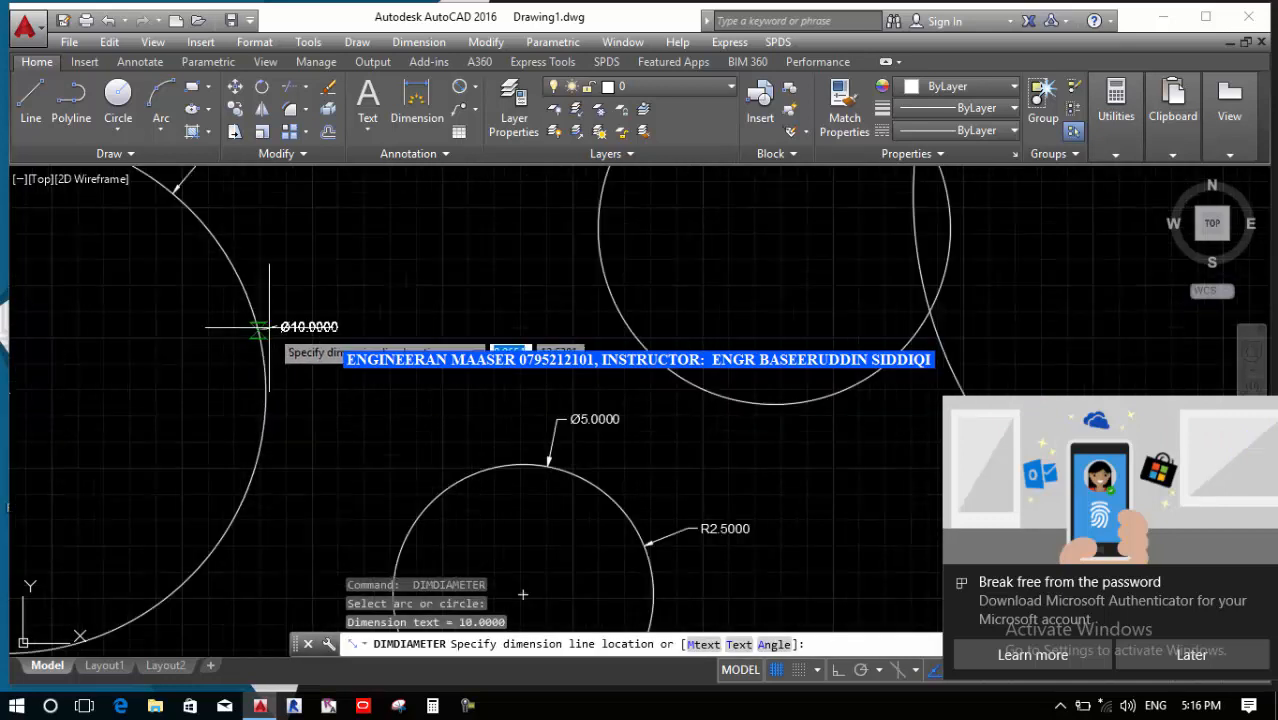
left_click(279, 272)
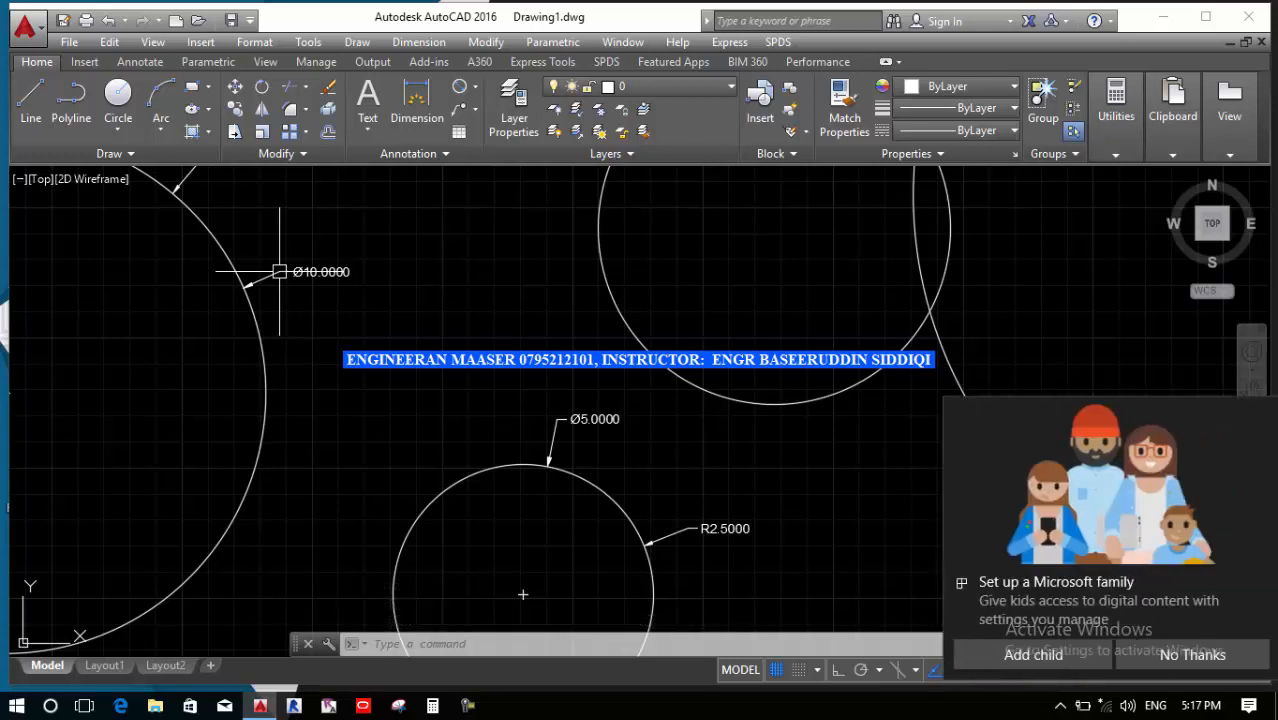
left_click(1170, 653)
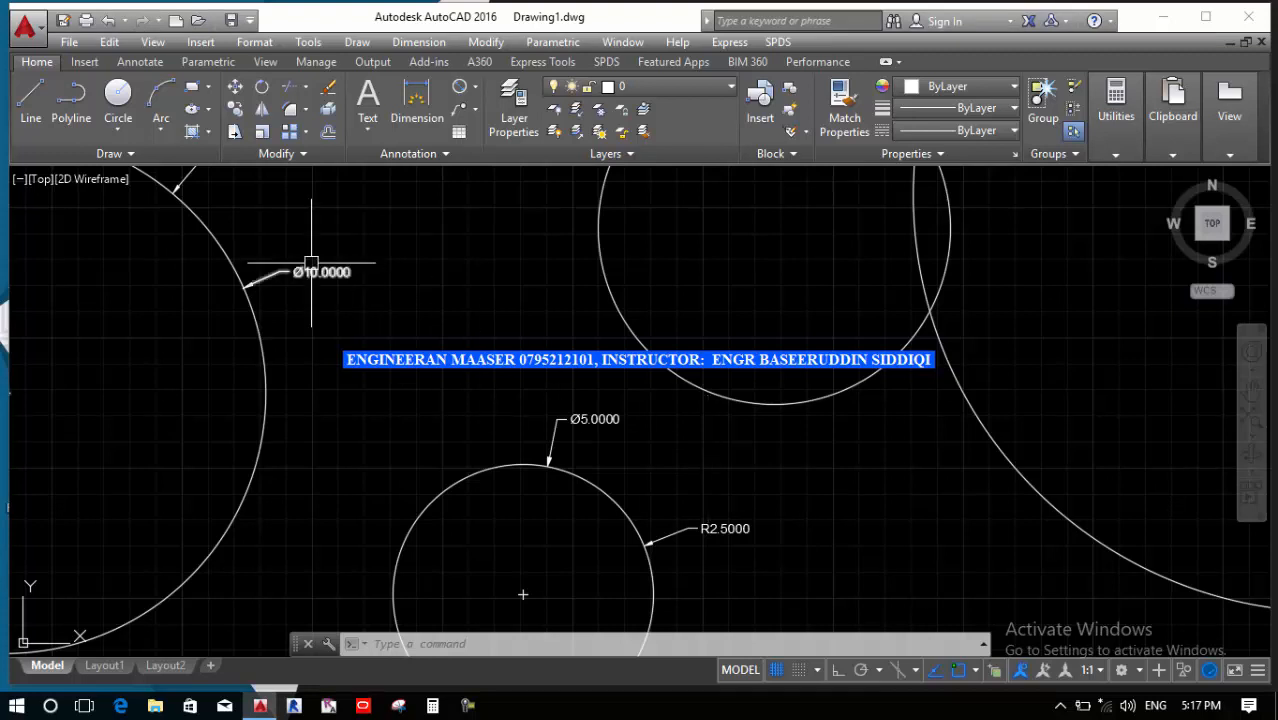
scroll(311, 263, "up", 6)
scroll(311, 263, "down", 6)
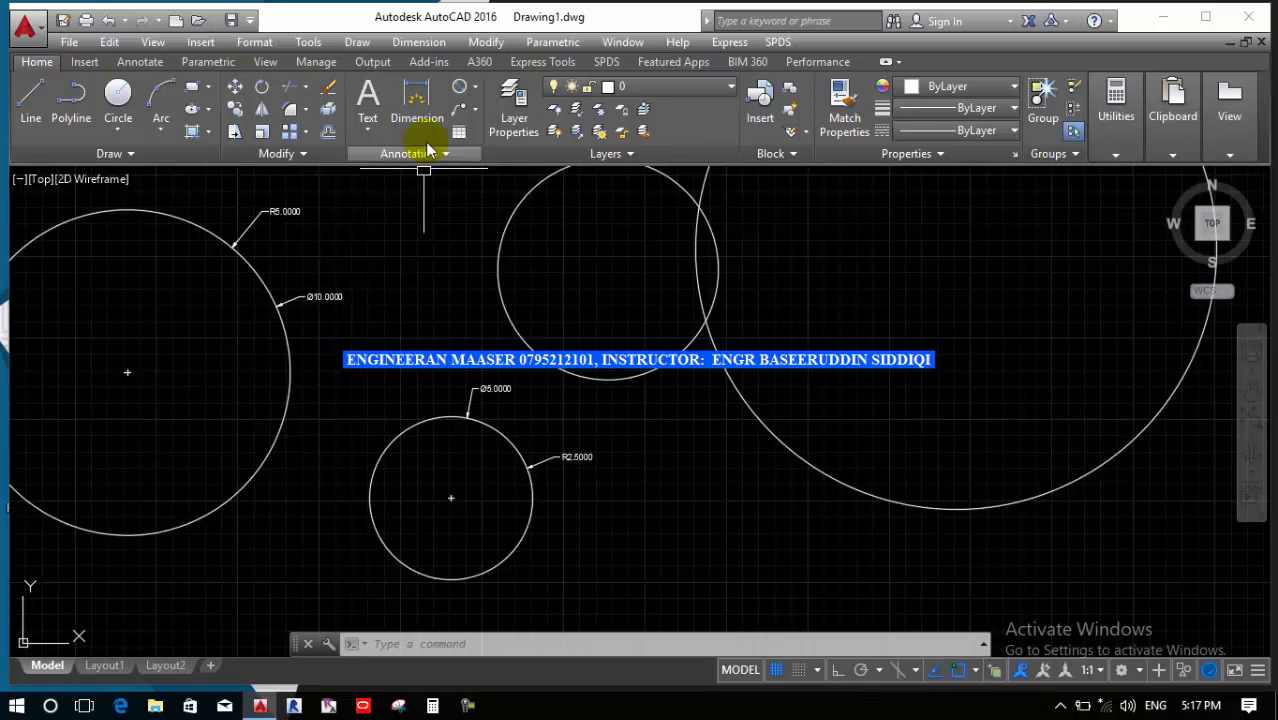
left_click(474, 87)
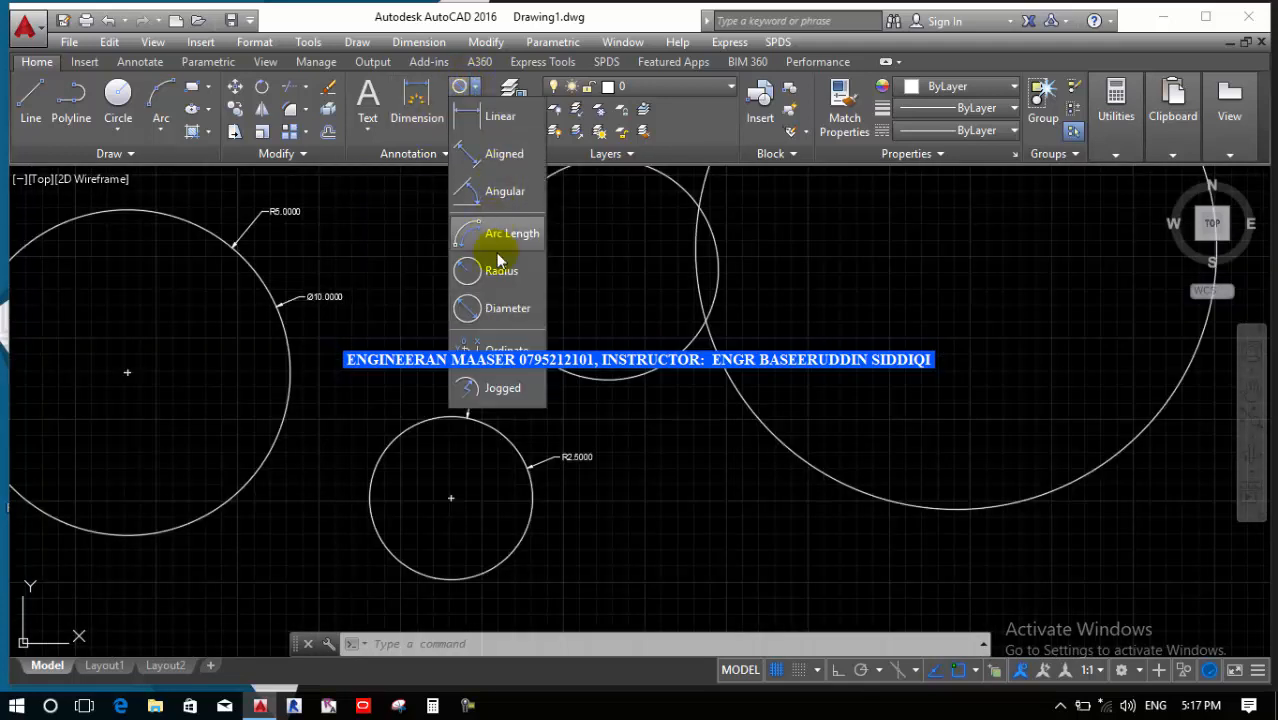
left_click(470, 310)
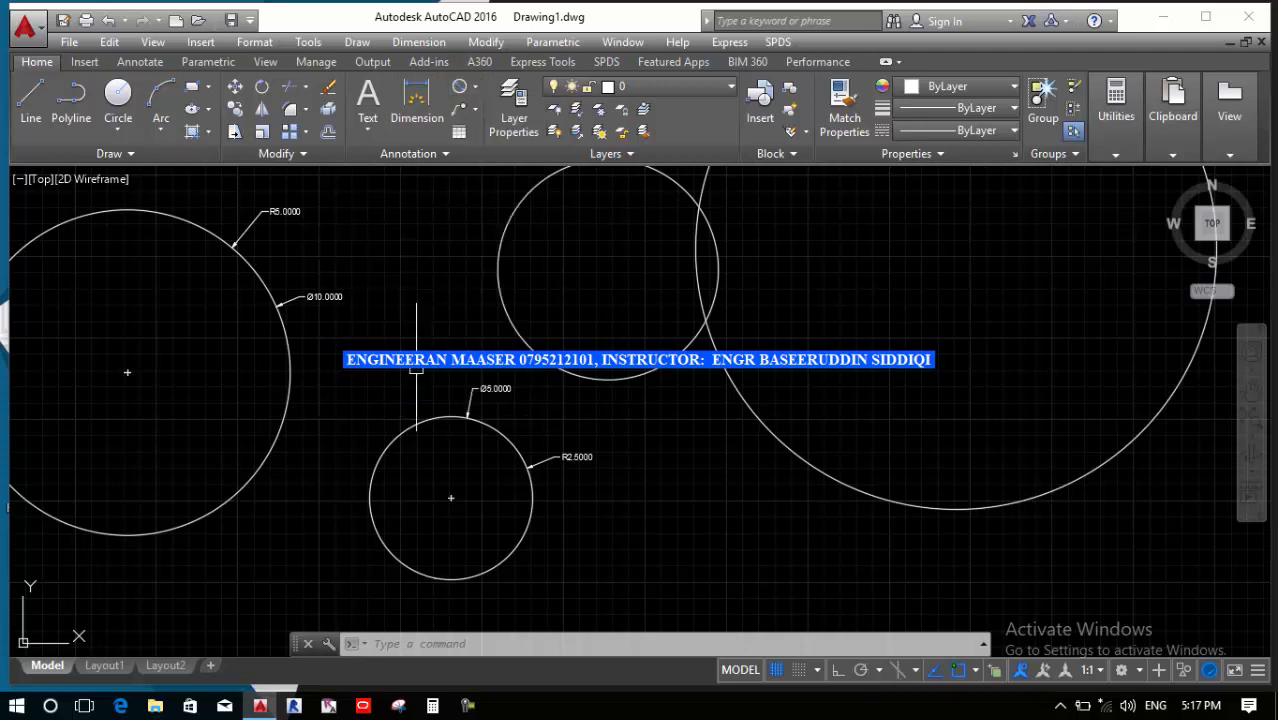
scroll(405, 376, "down", 2)
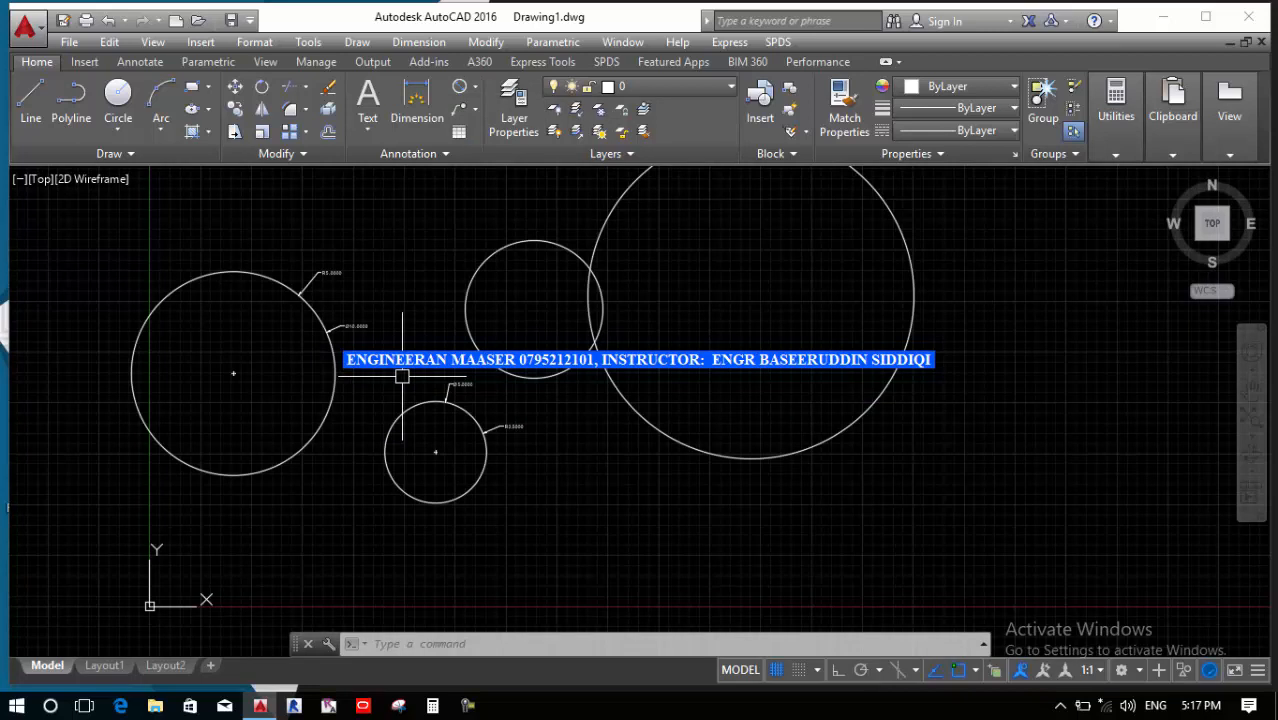
left_click(134, 141)
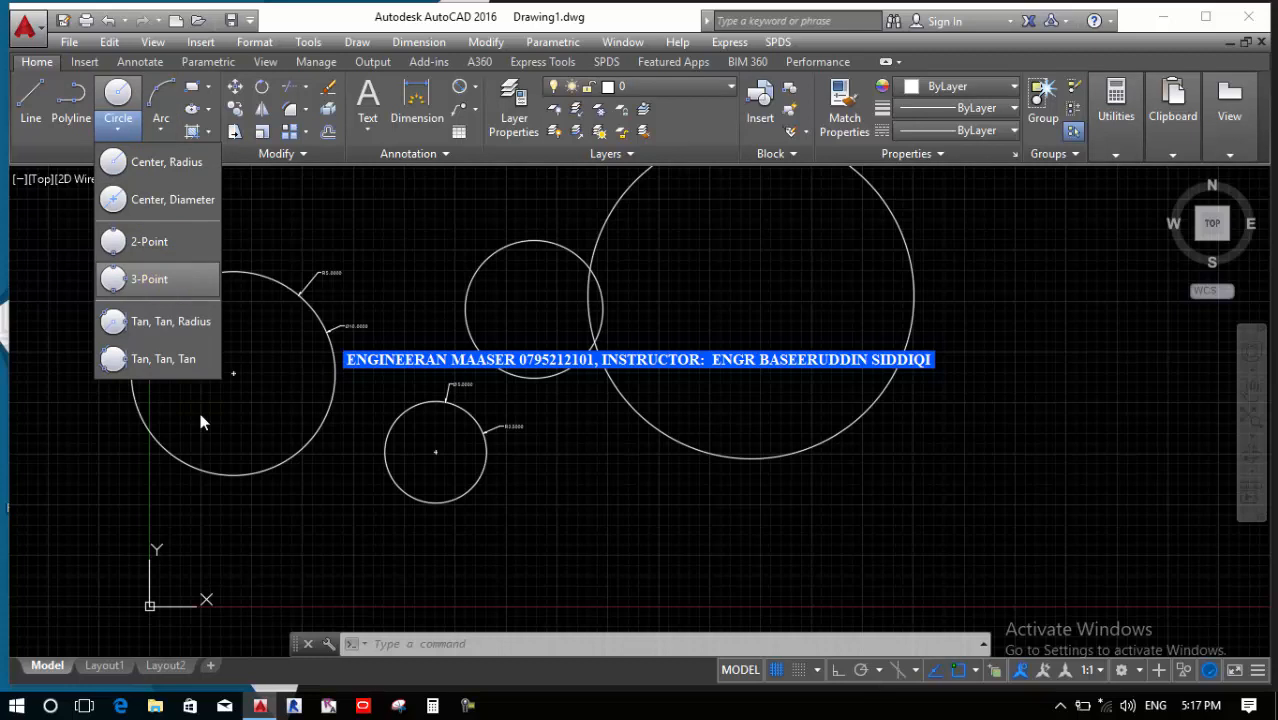
left_click(597, 534)
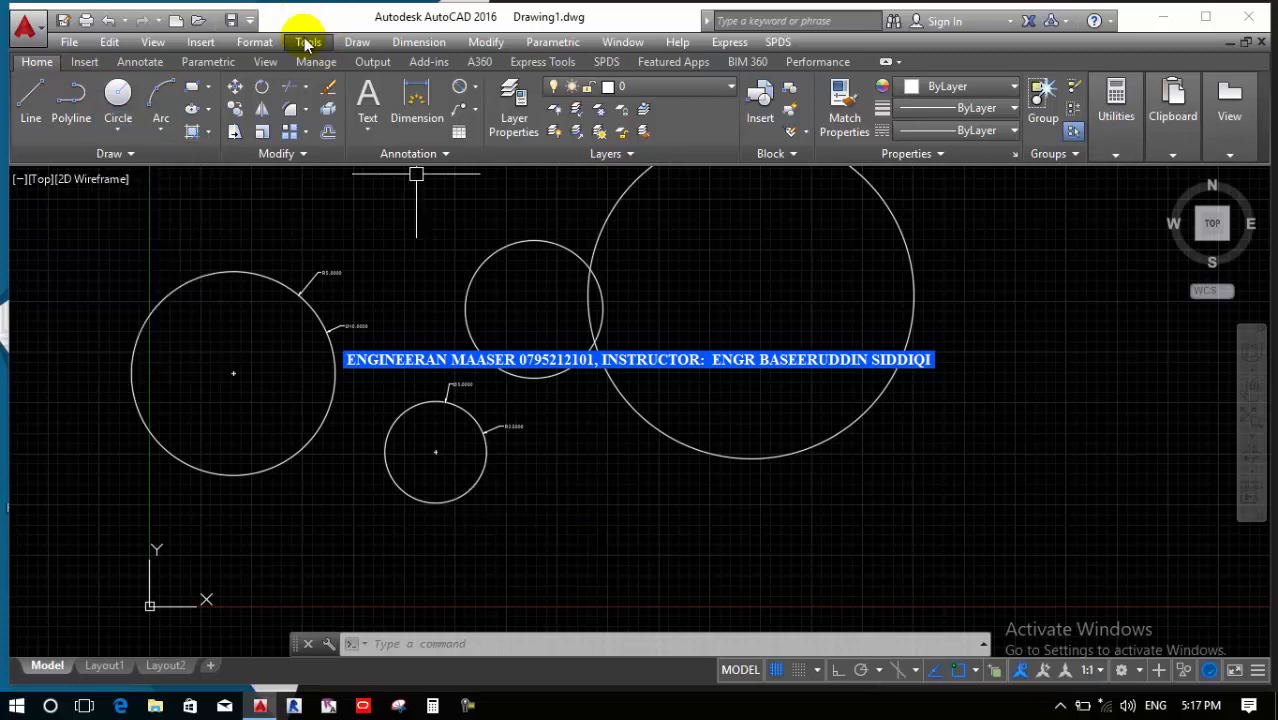
left_click(357, 43)
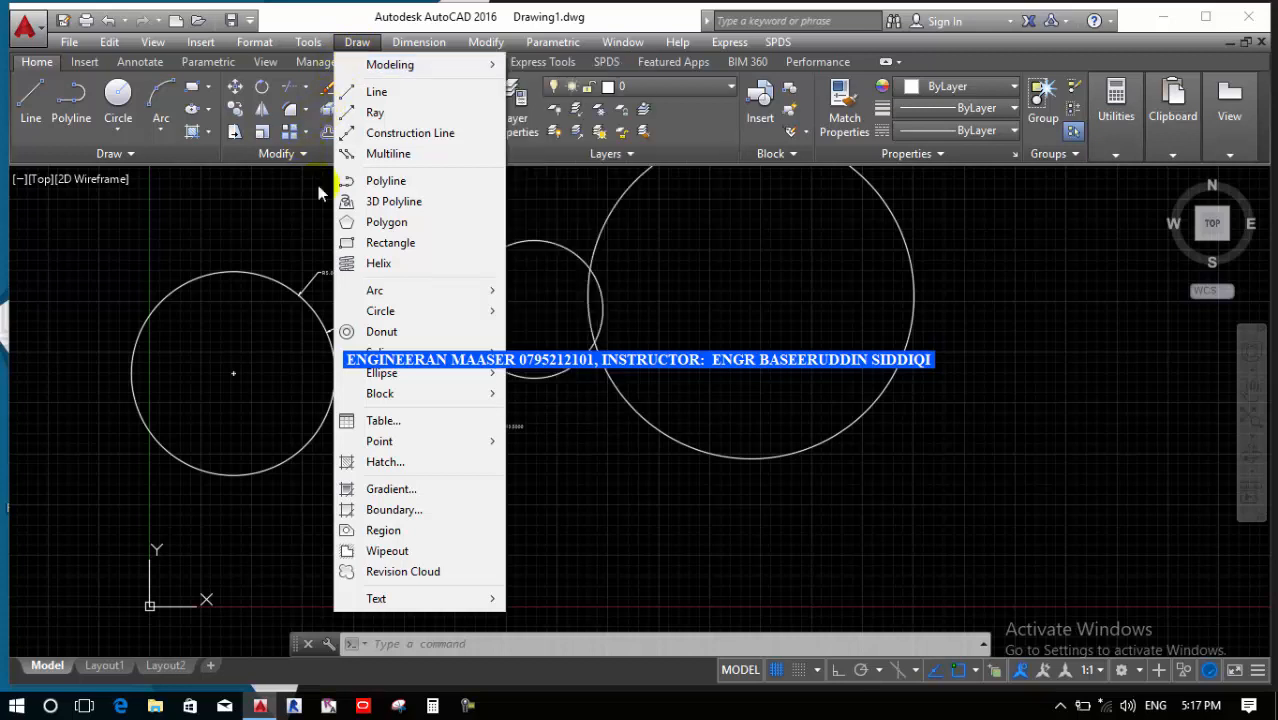
mouse_move(446, 445)
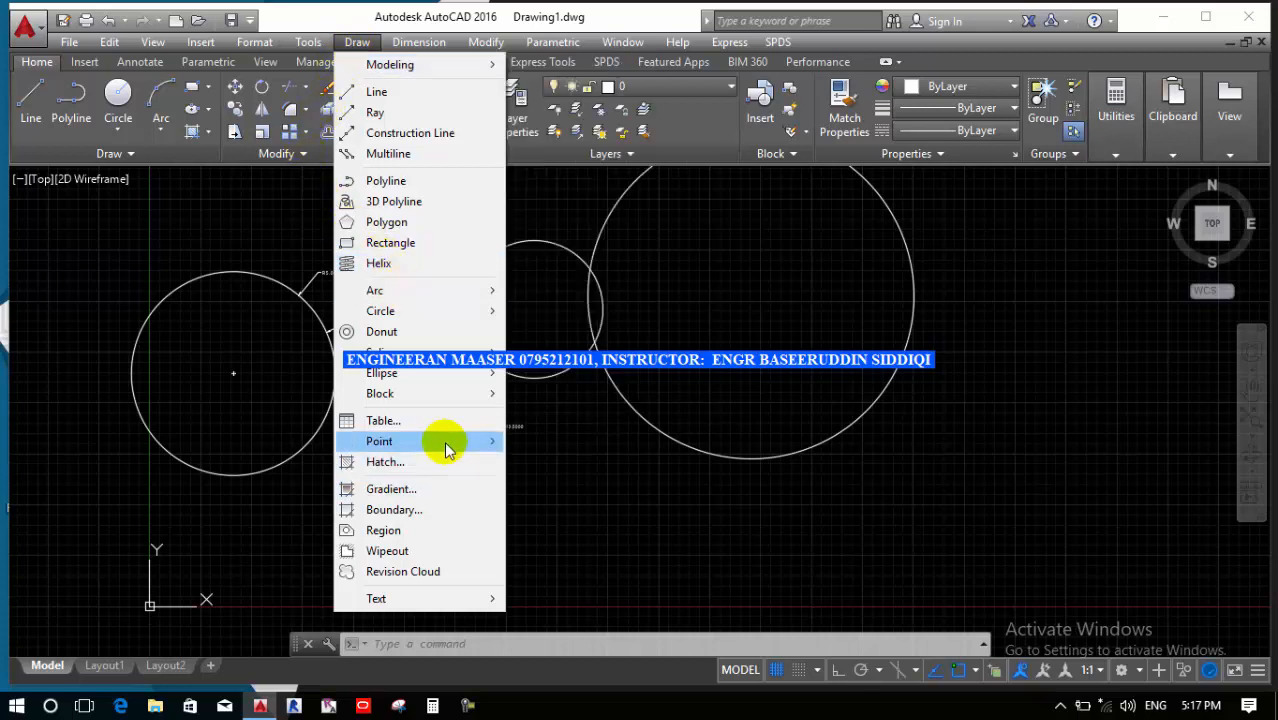
left_click(242, 188)
left_click(242, 188)
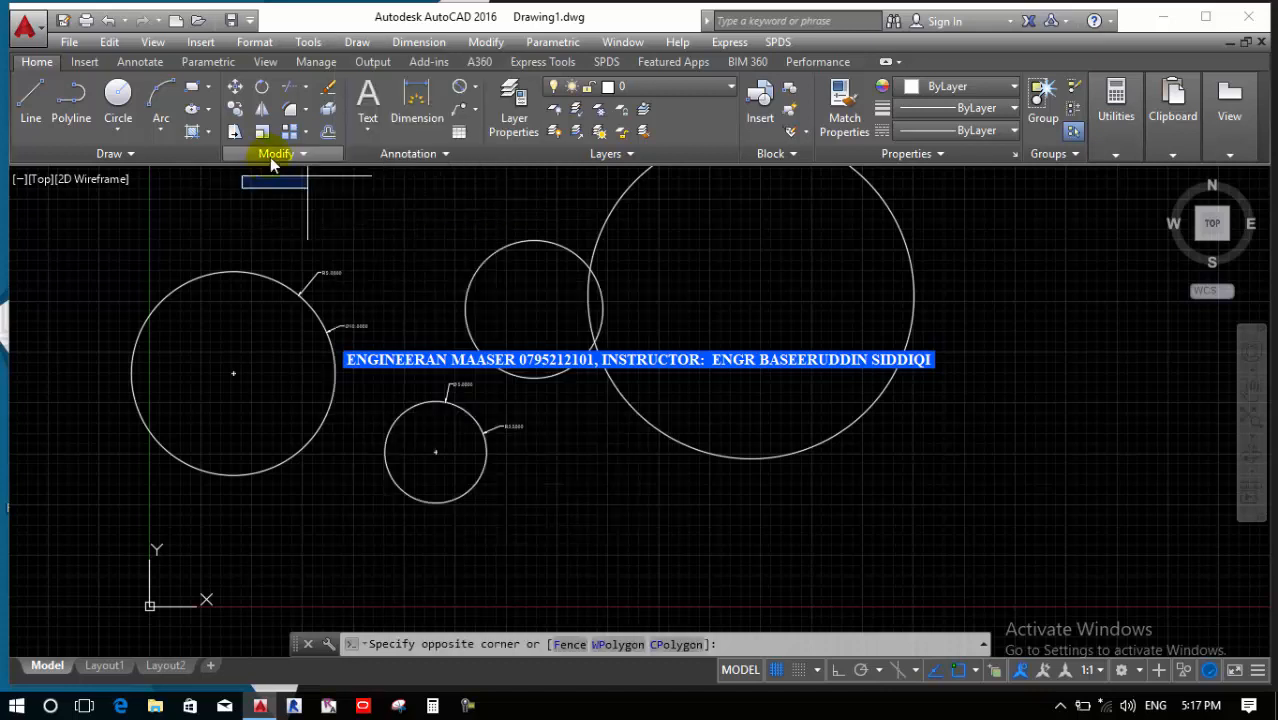
left_click(392, 200)
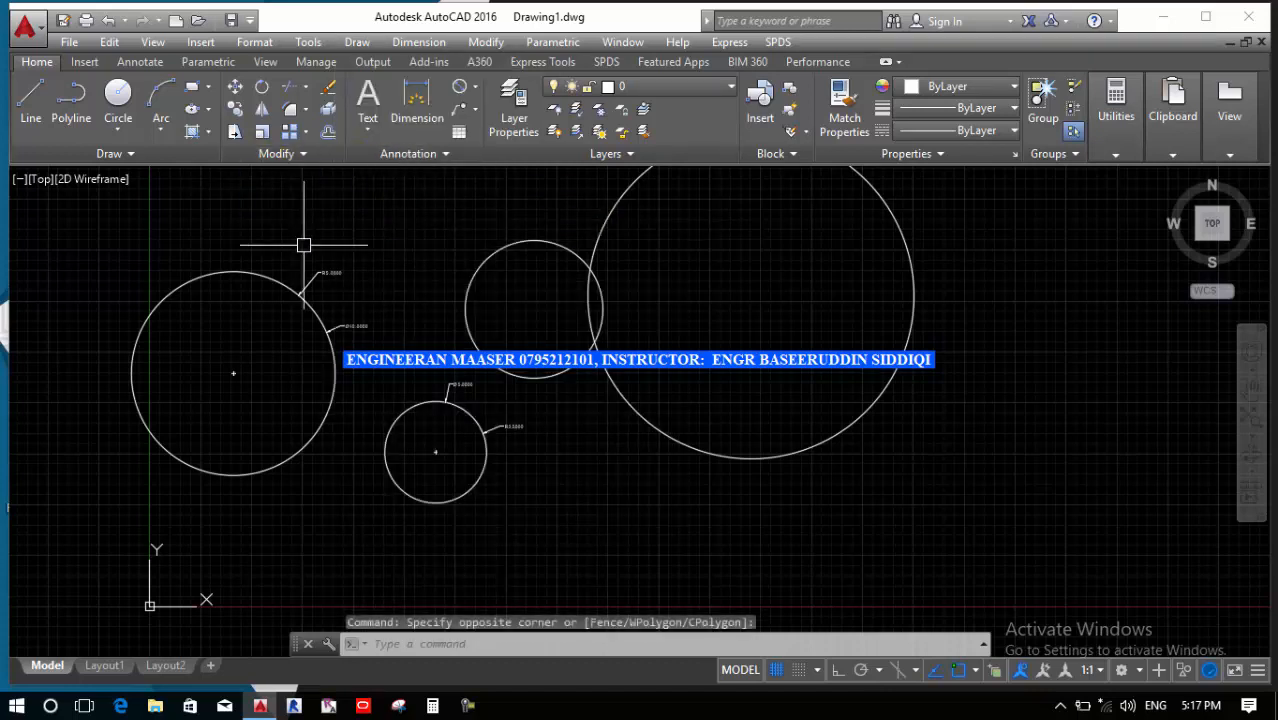
Place a point in the empty area to the right of the largest circle
type("p")
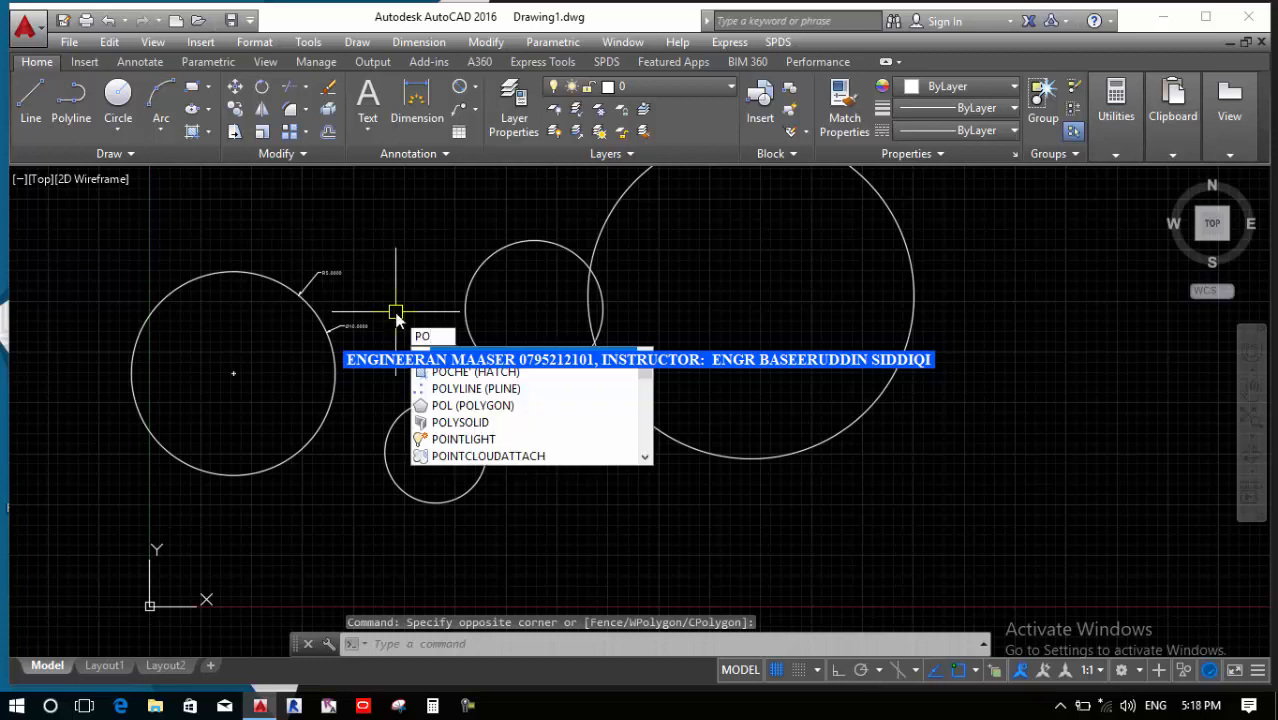
type("o")
key("Return")
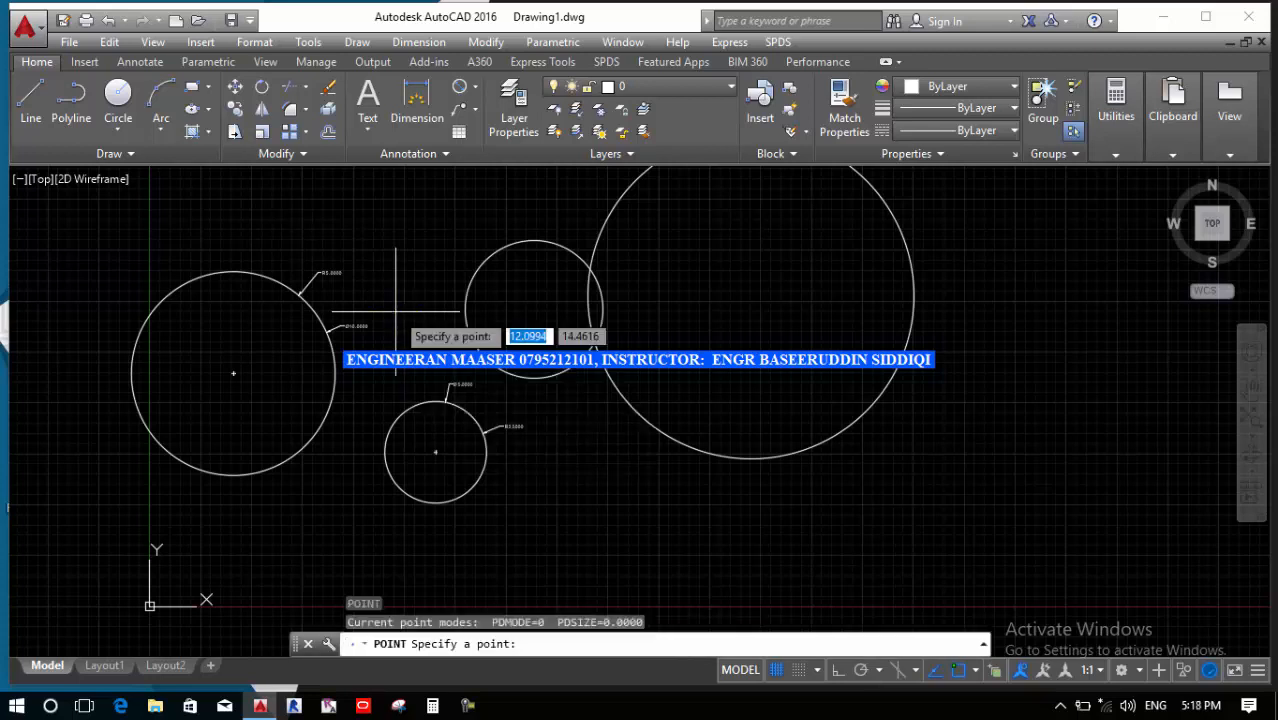
left_click(184, 157)
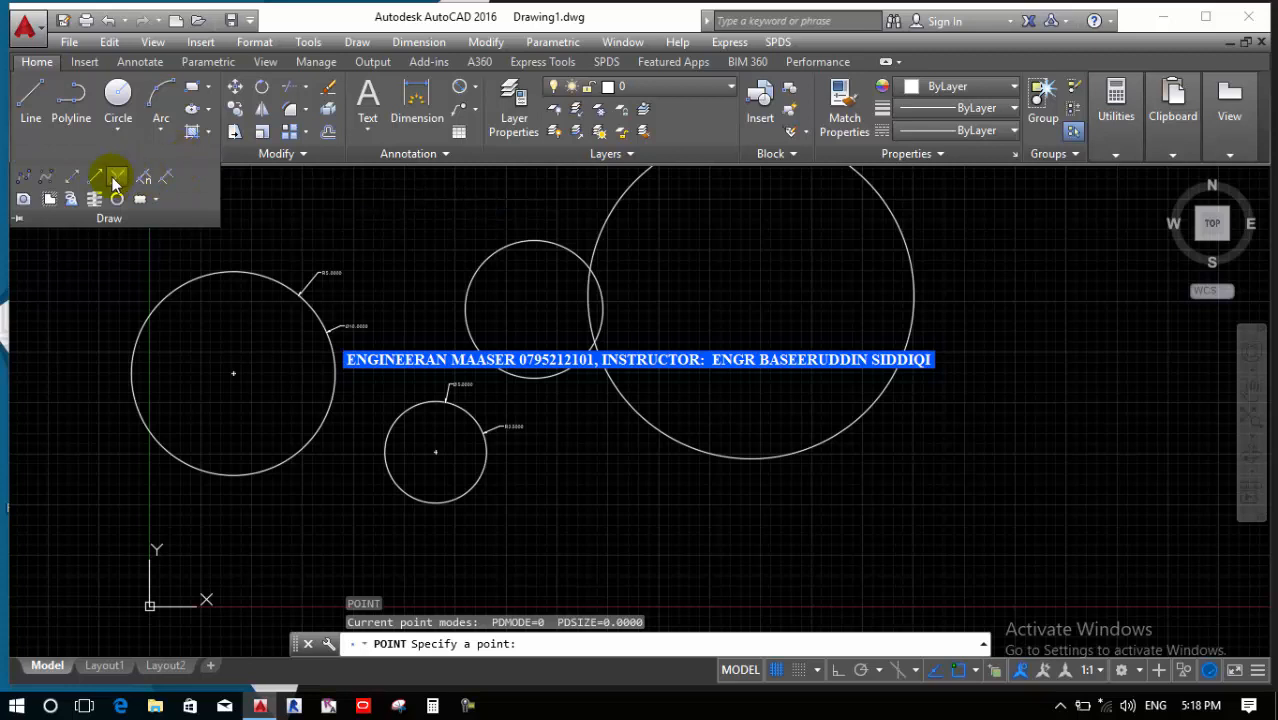
scroll(305, 292, "down", 4)
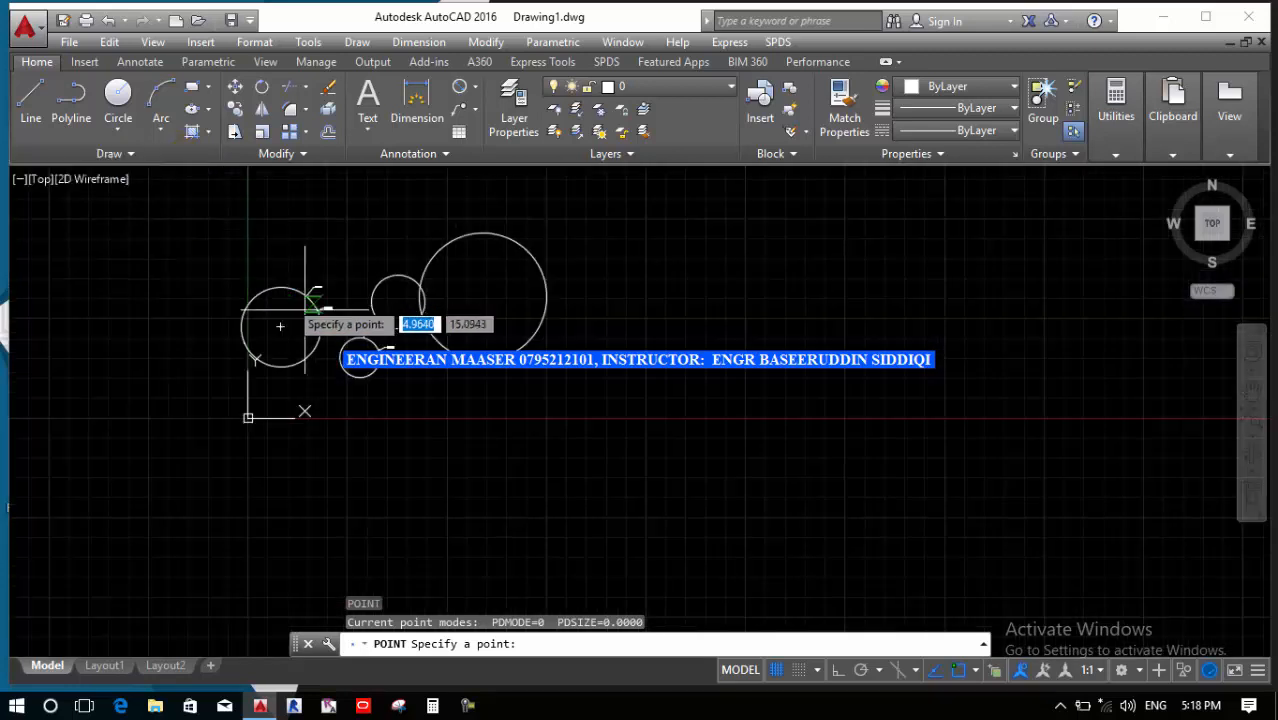
left_click(723, 334)
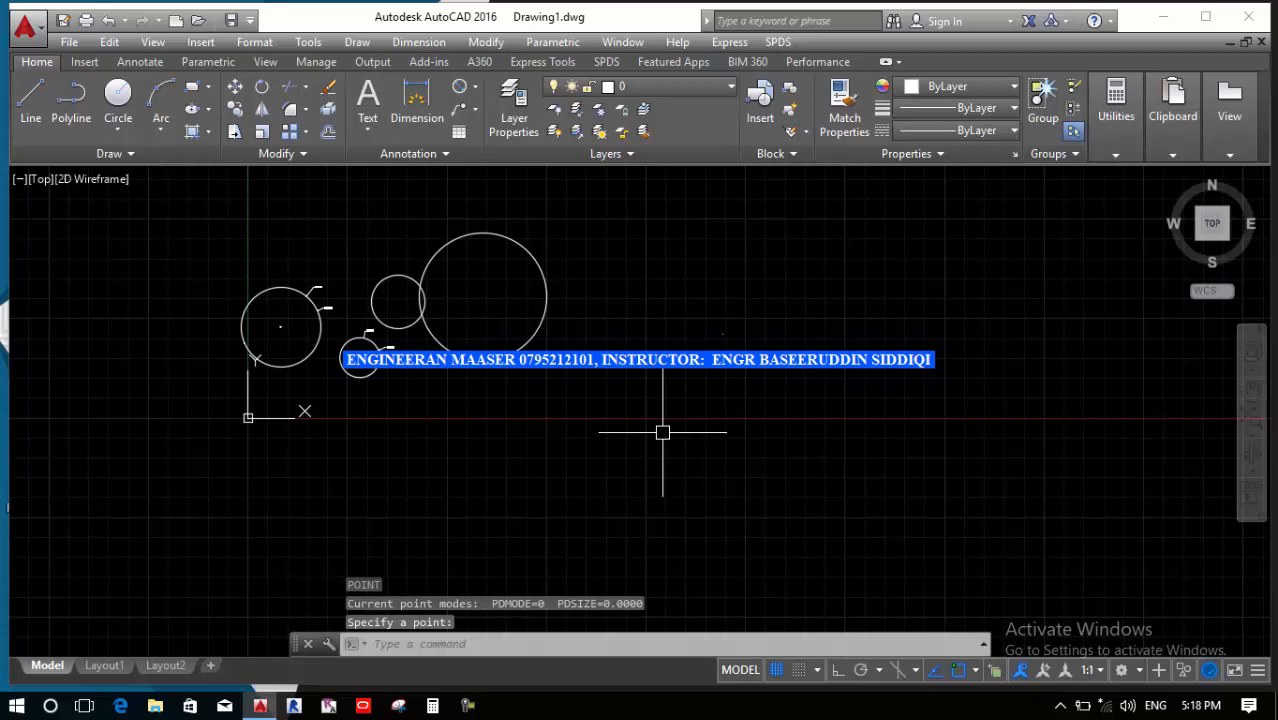
Place two more points below the first one, spread apart so the three form a triangle, and end the Point command
key("Return")
left_click(631, 455)
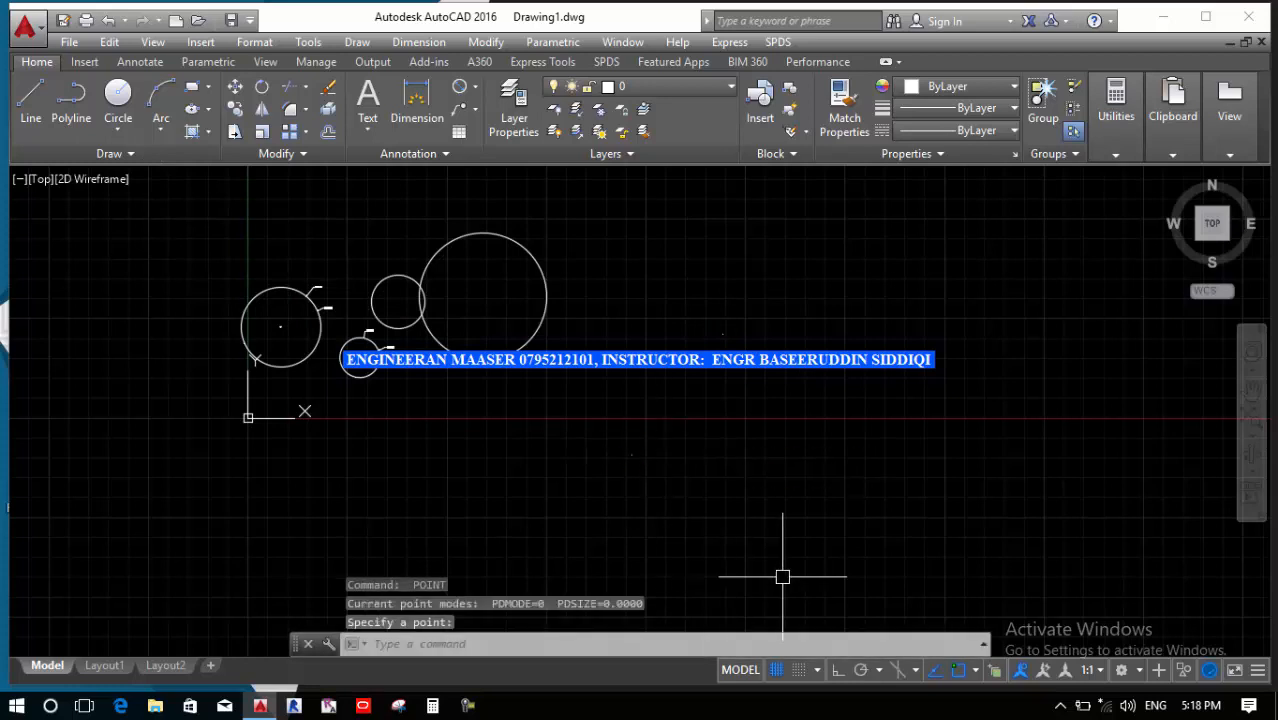
key("Return")
left_click(864, 481)
key("Return")
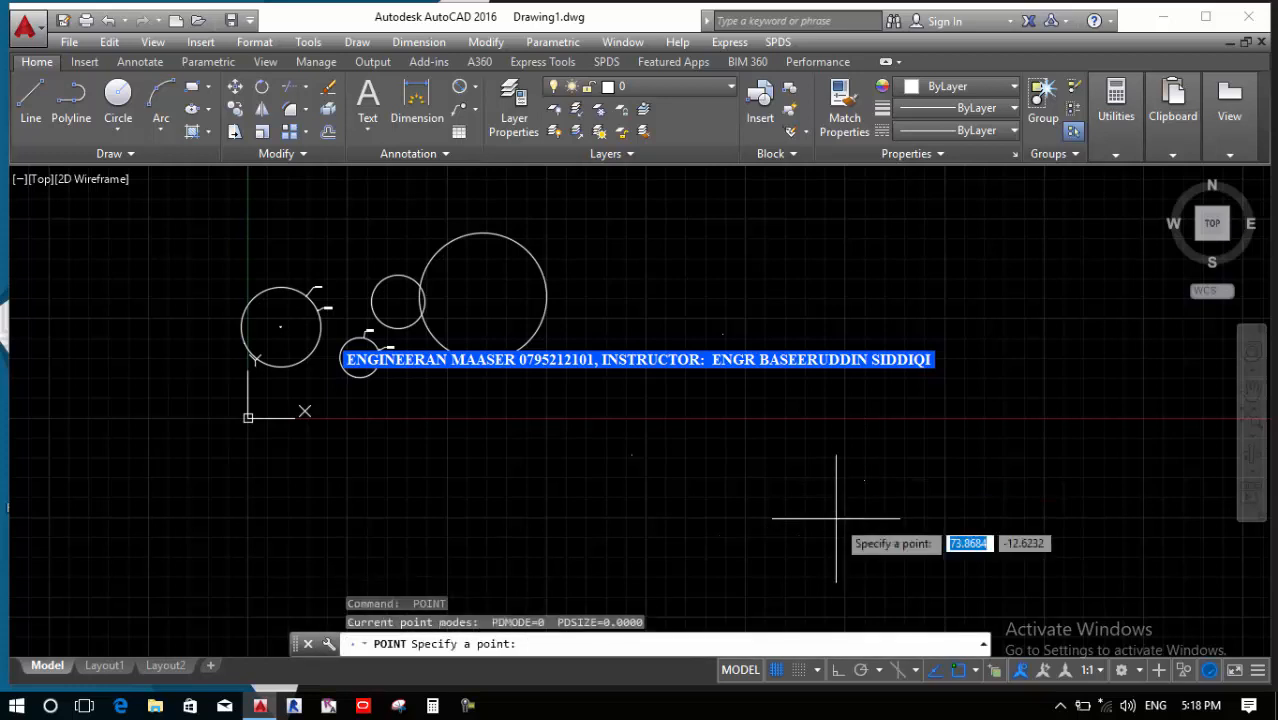
key("Escape")
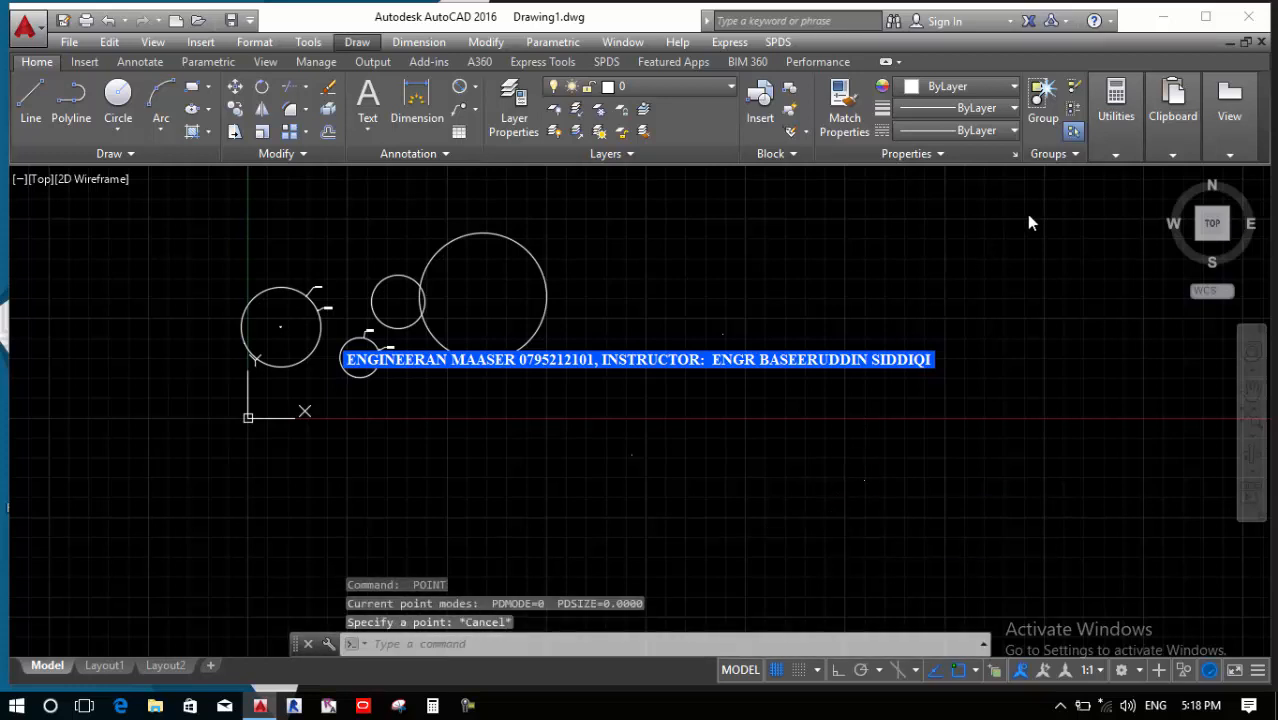
left_click(1115, 155)
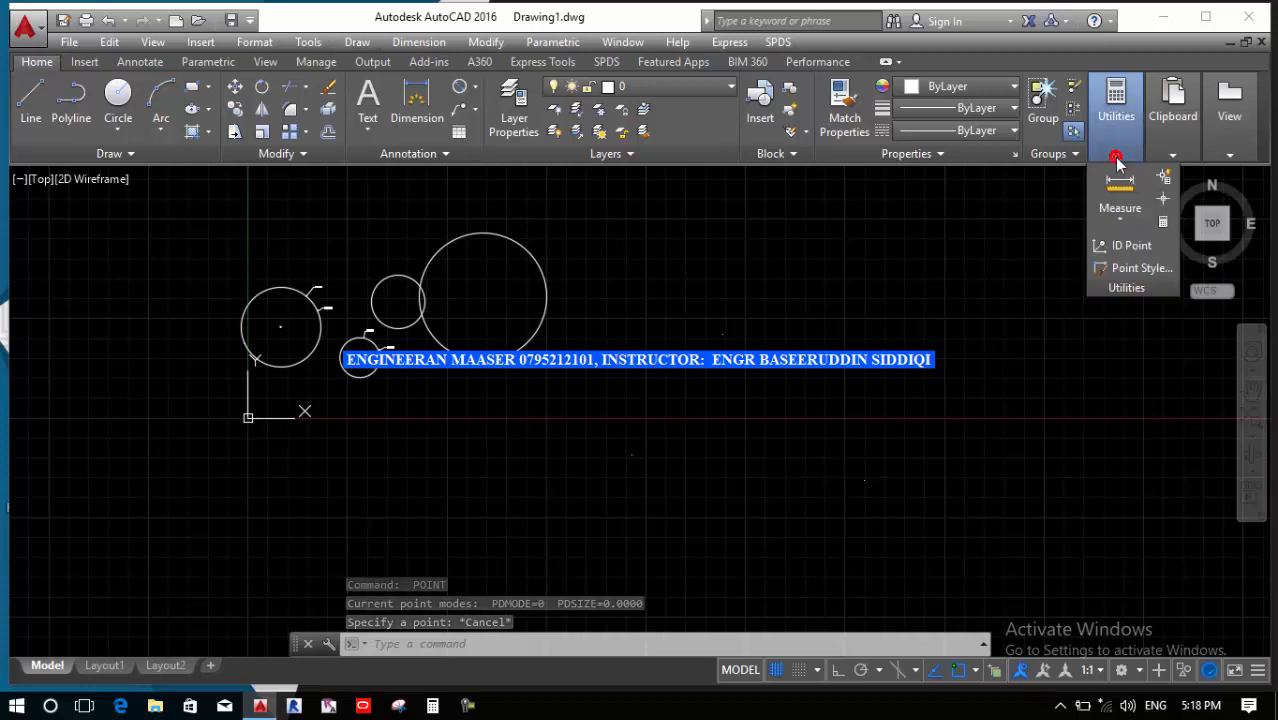
left_click(1113, 269)
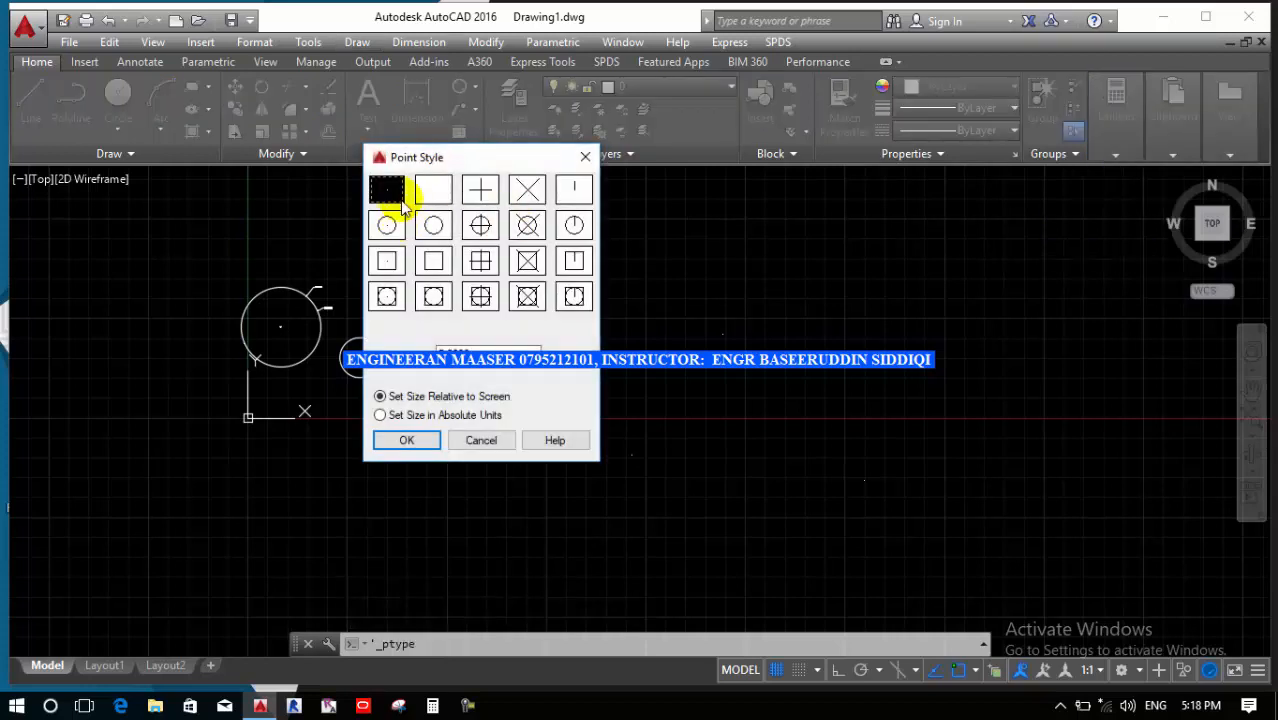
left_click(480, 224)
left_click(480, 190)
left_click(521, 228)
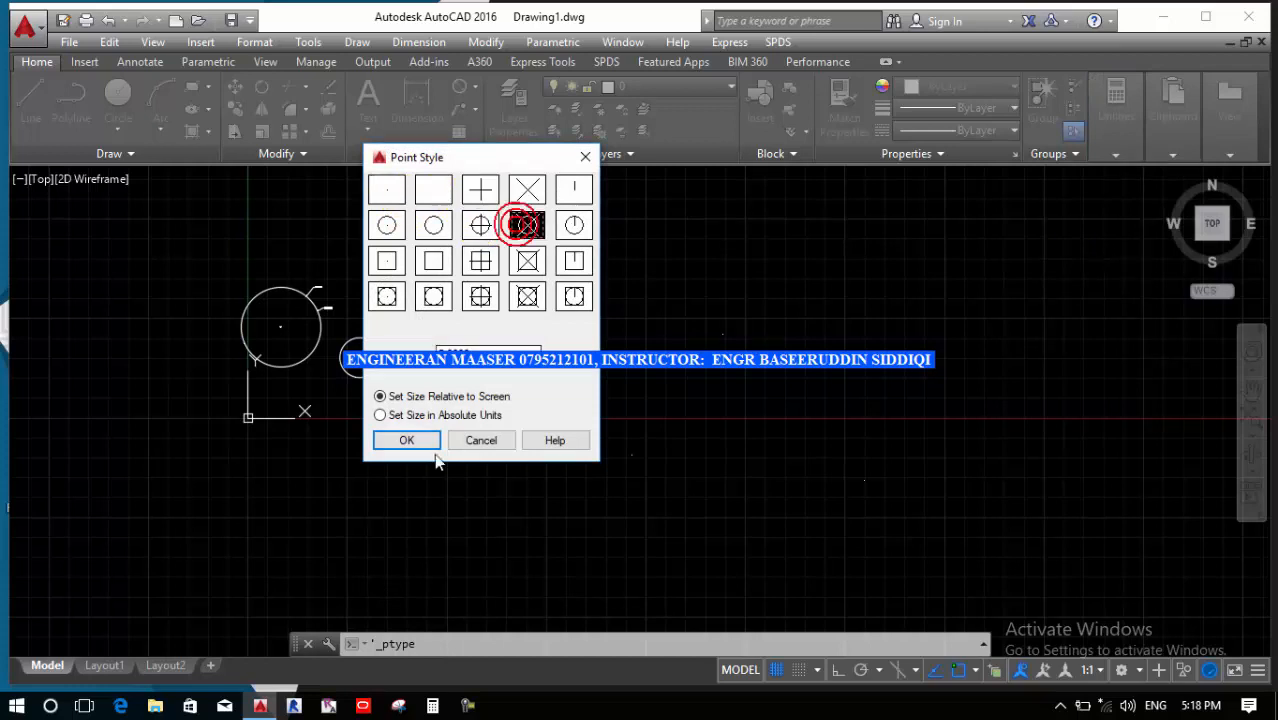
left_click(488, 444)
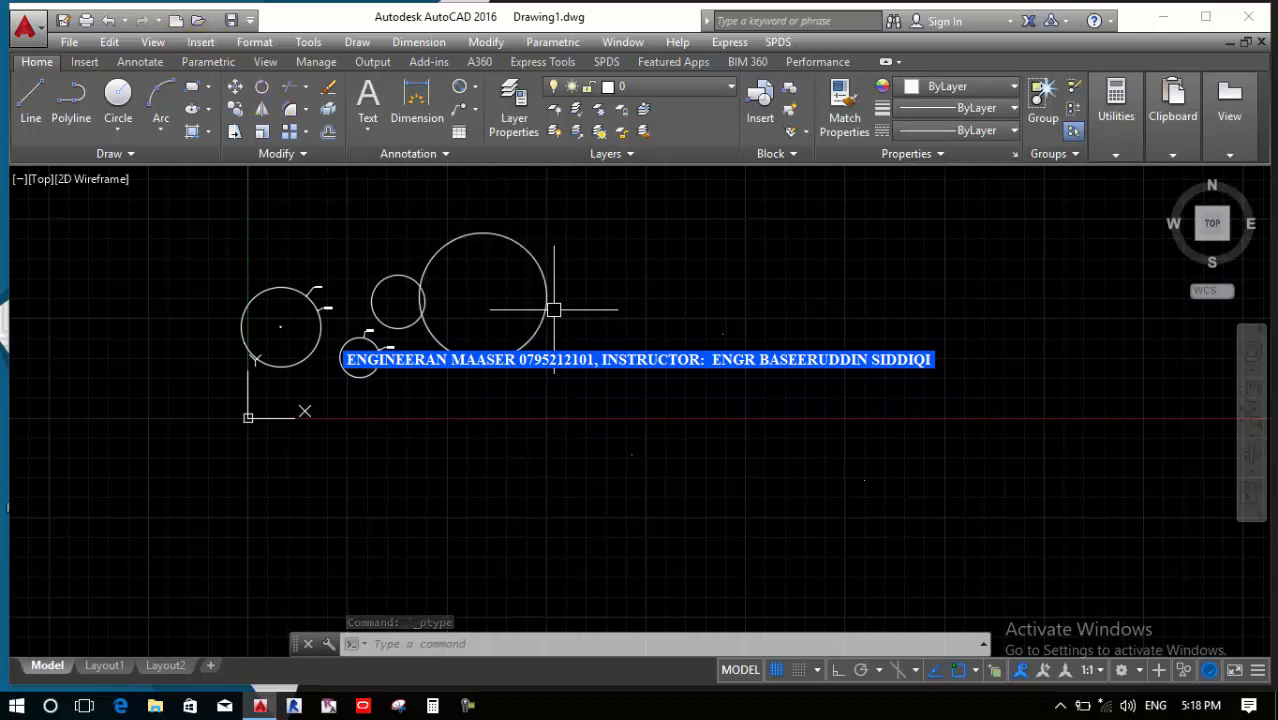
Draw a steep slanted line about 9.8 units long in the empty area to the right of the three points
type("c")
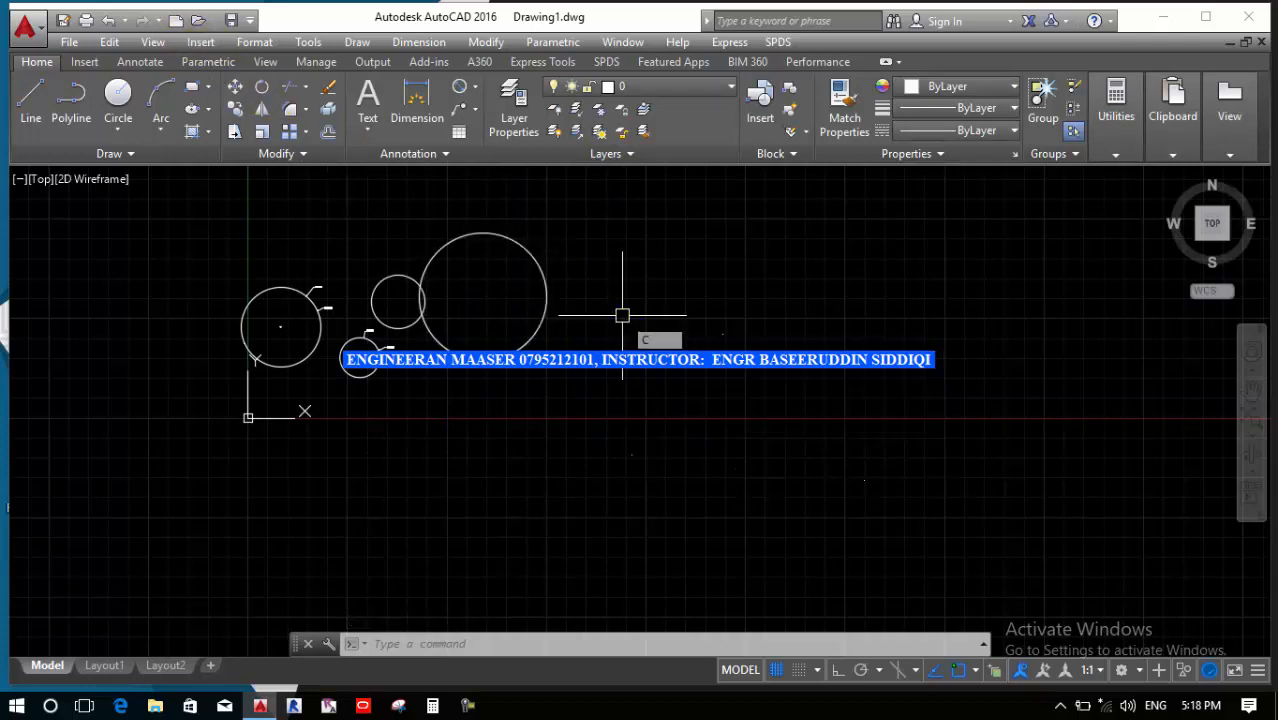
key("Escape")
type("l")
key("Return")
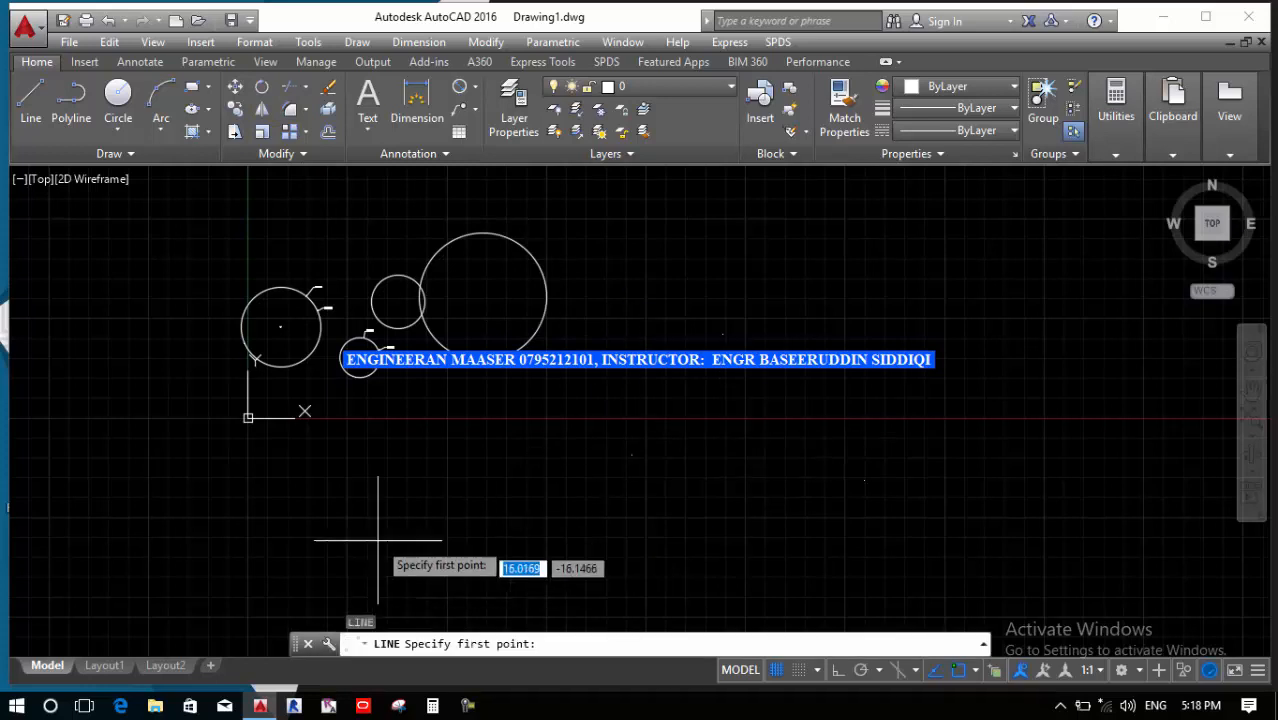
scroll(408, 420, "down", 3)
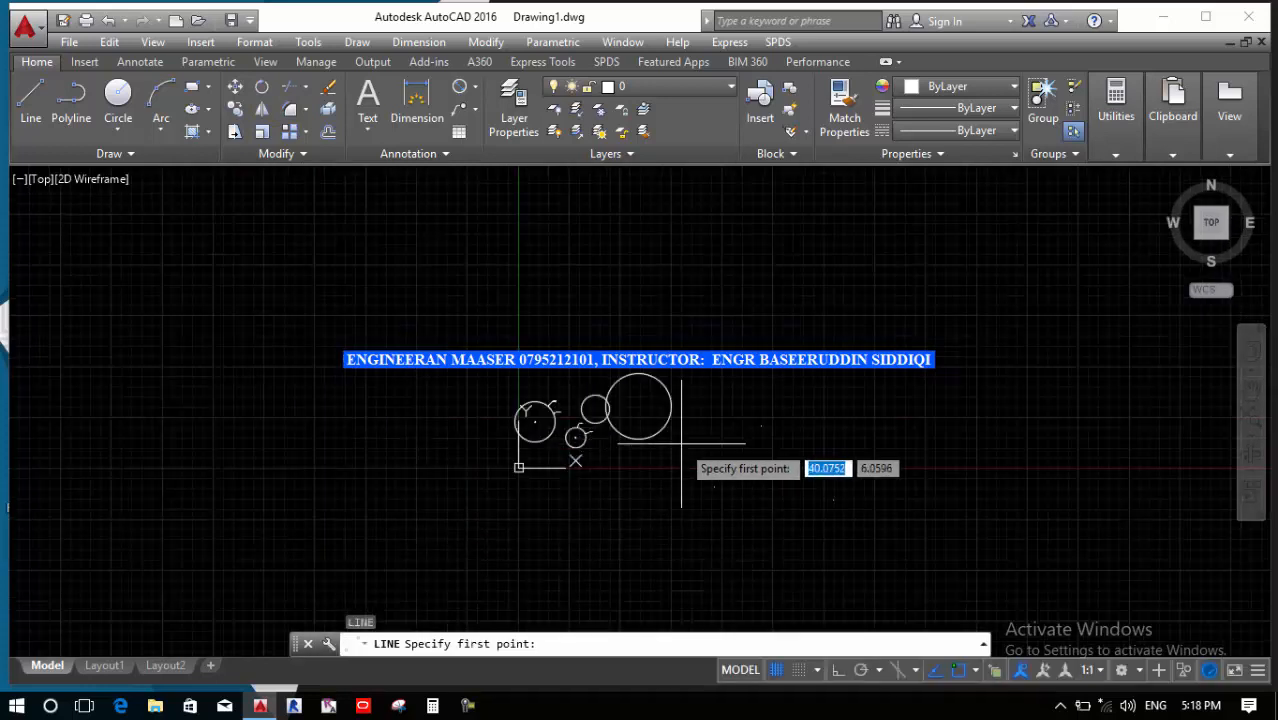
scroll(918, 335, "up", 2)
left_click(918, 336)
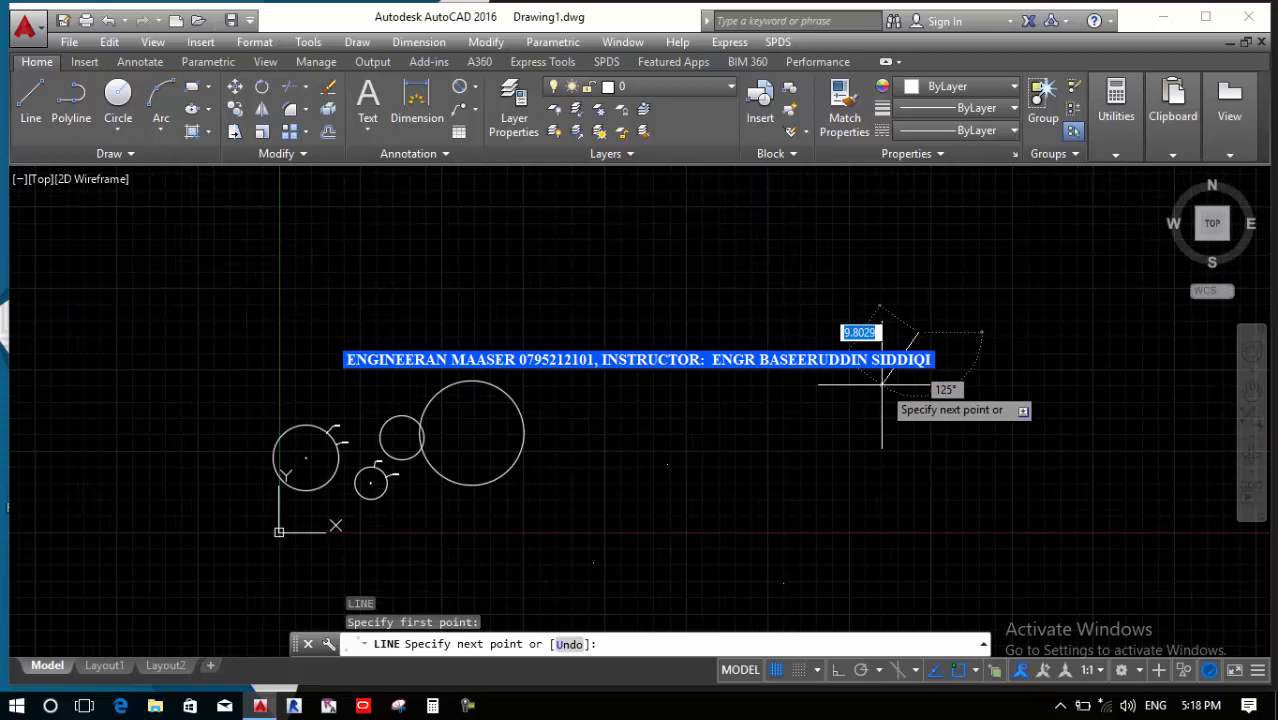
left_click(839, 475)
key("Return")
Draw a second short slanted line below and to the left of the first line, running in a similar direction
key("Return")
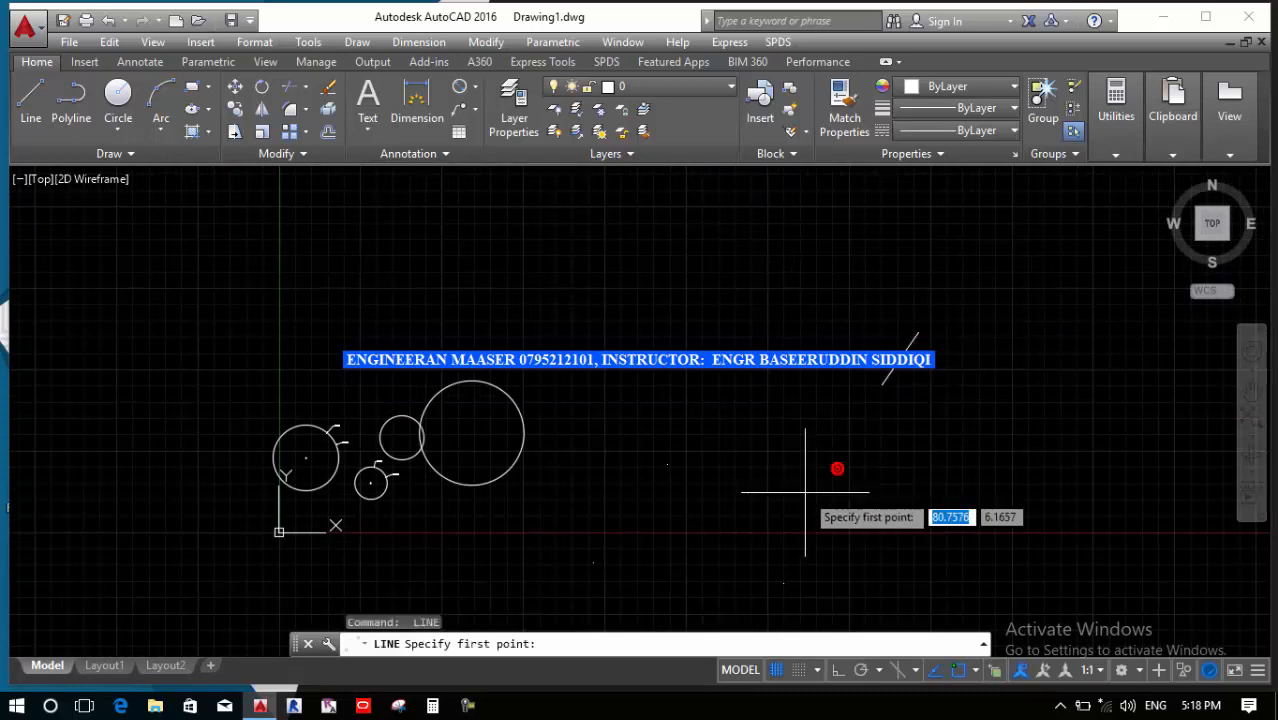
left_click(829, 457)
left_click(800, 504)
key("Return")
Draw a third short line sloping down to the right, above and to the left of the second line
key("Return")
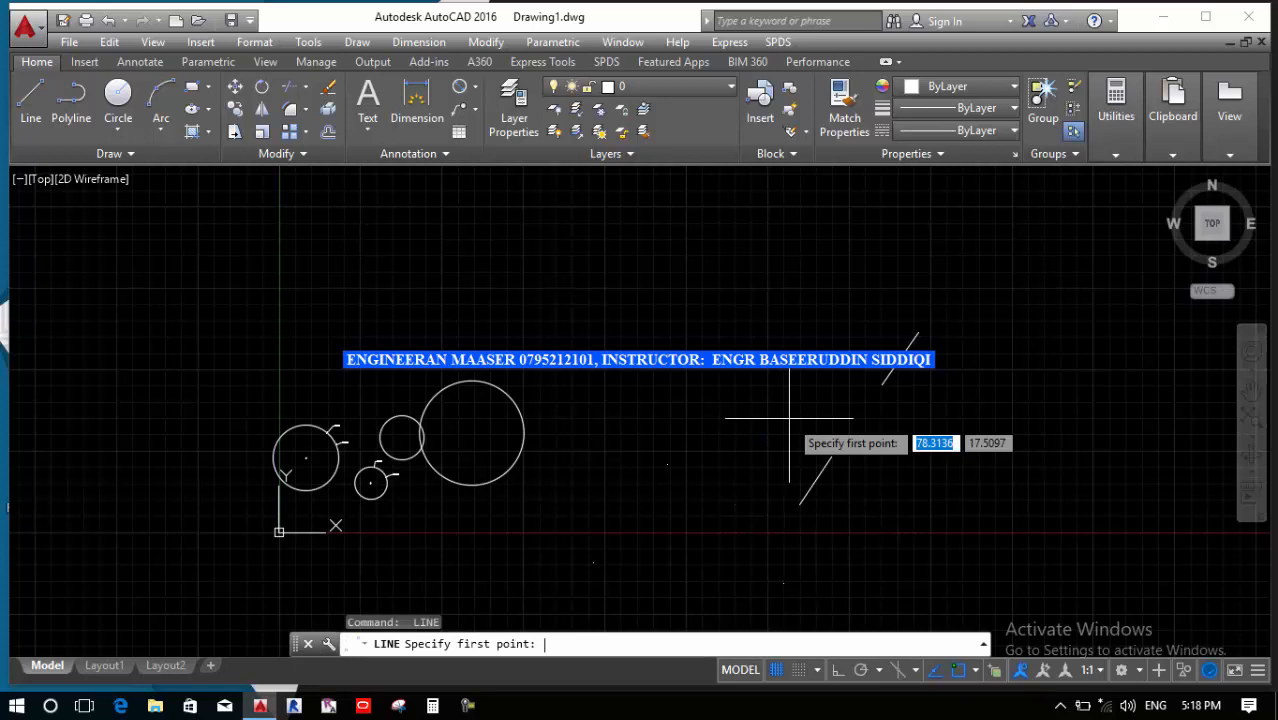
left_click(745, 378)
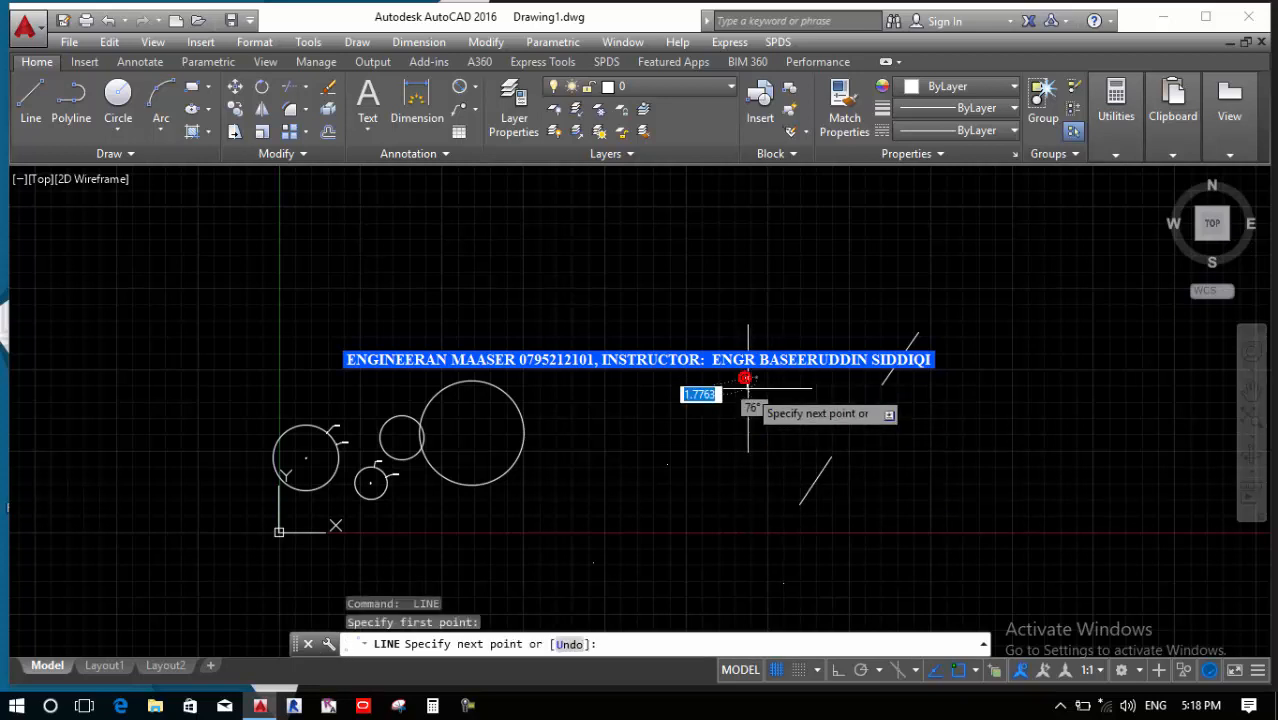
left_click(797, 404)
right_click(797, 404)
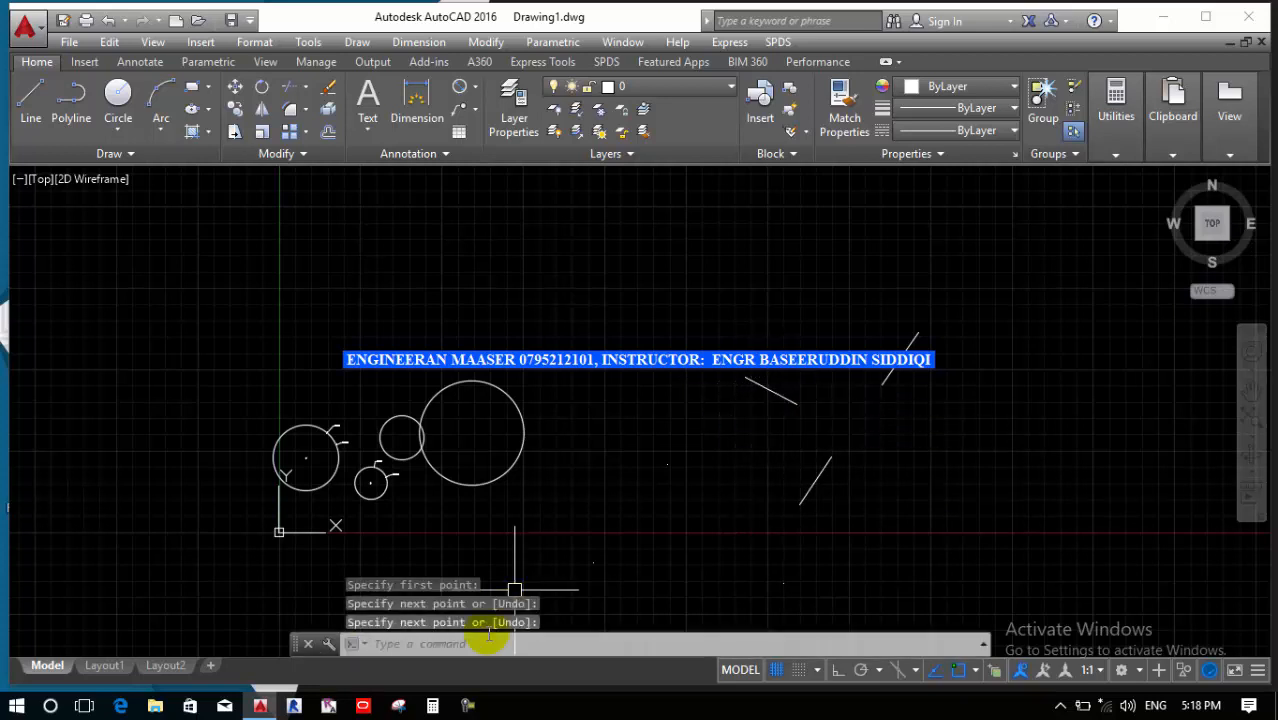
type("c")
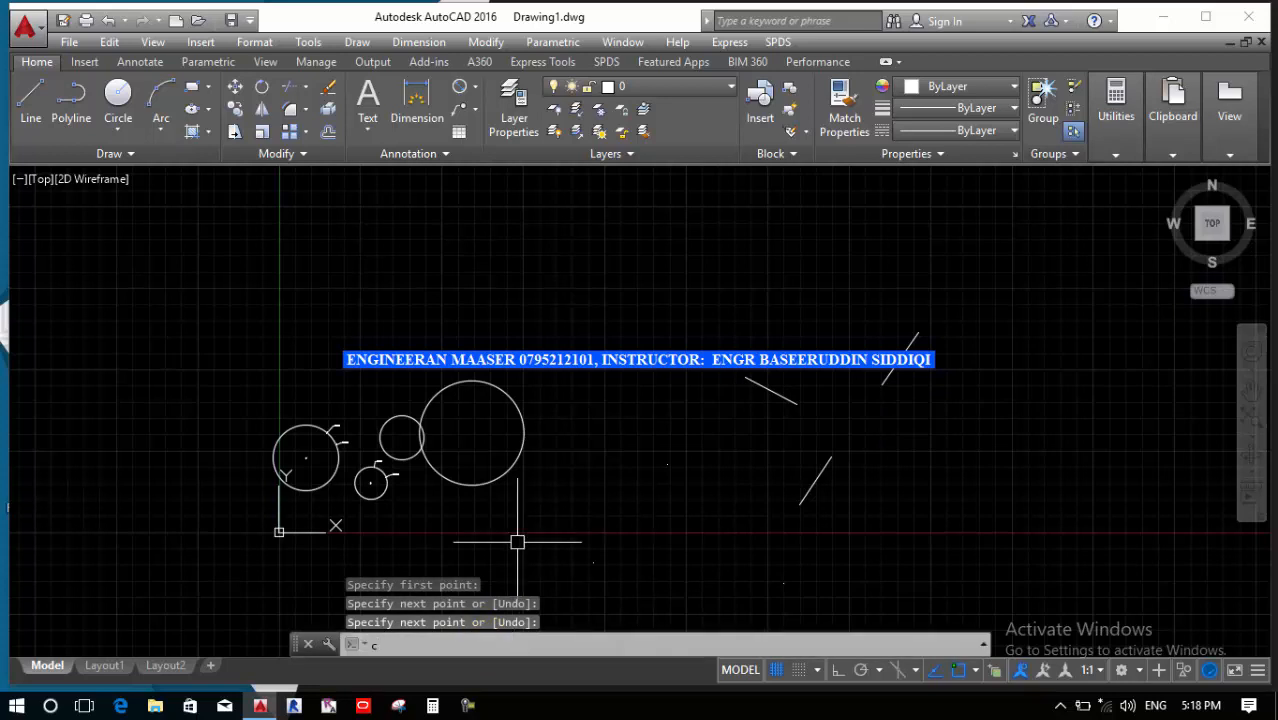
key("Return")
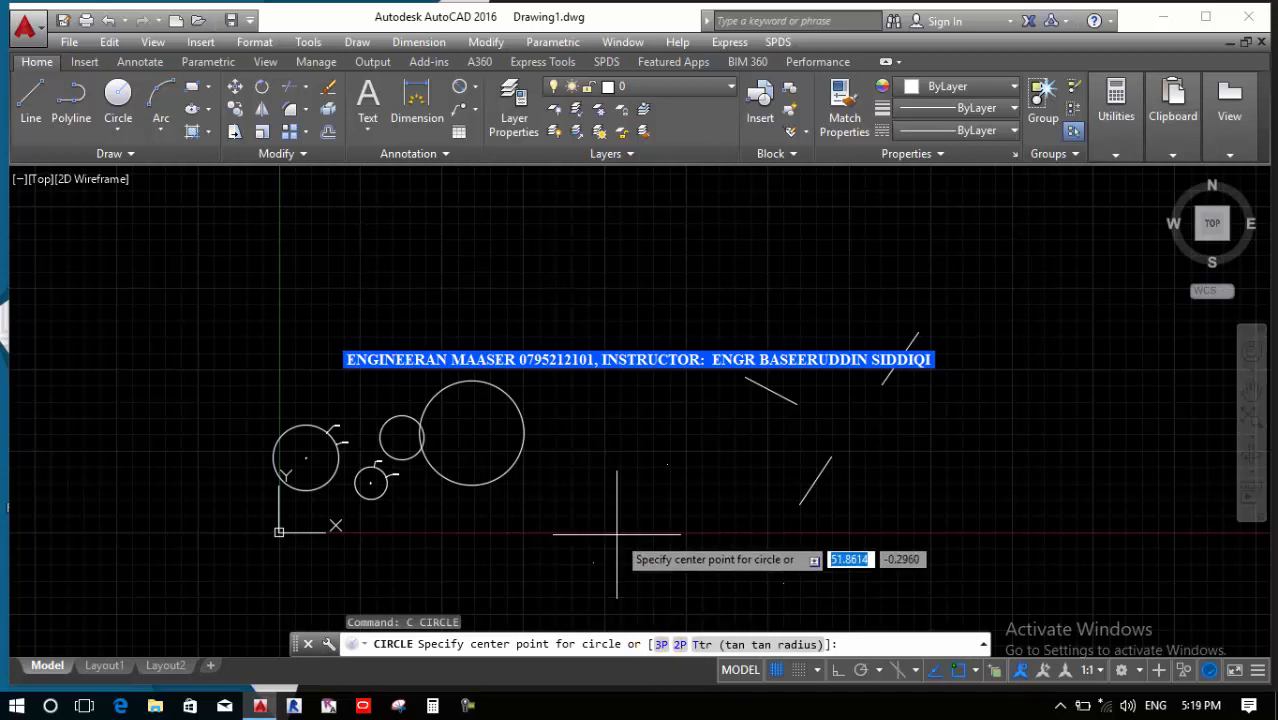
type("3p")
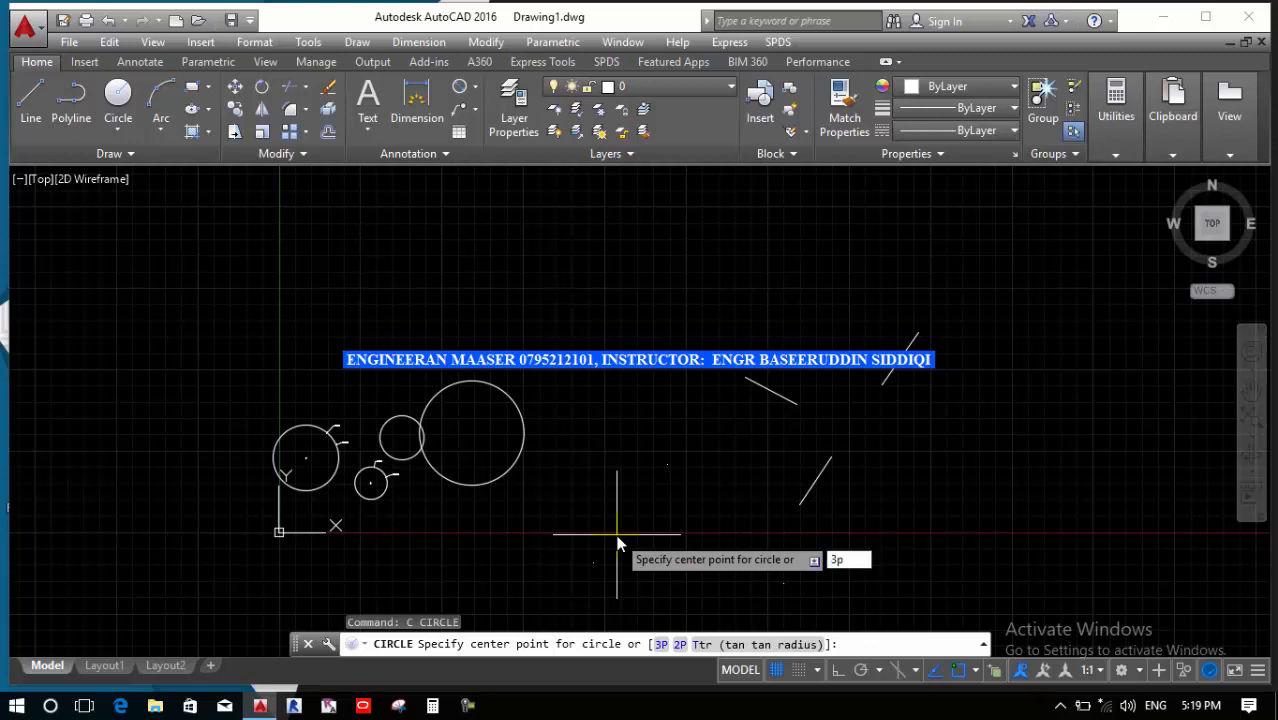
key("Return")
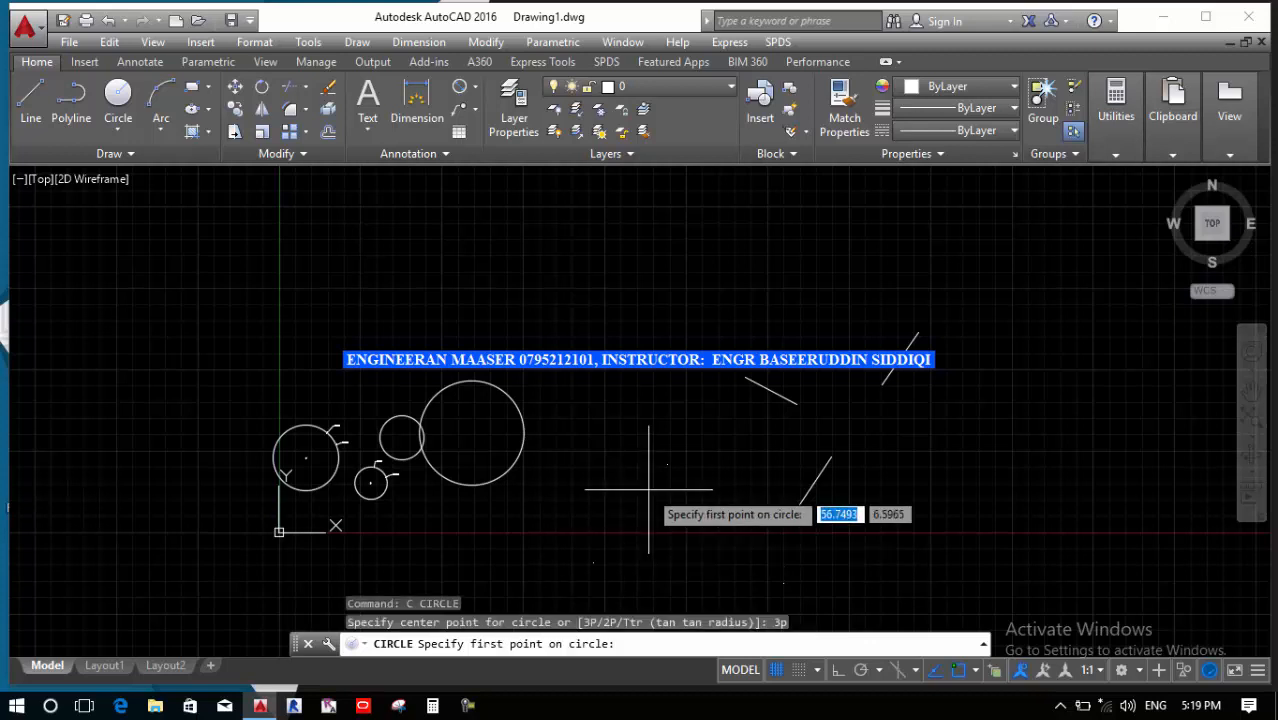
left_click(667, 462)
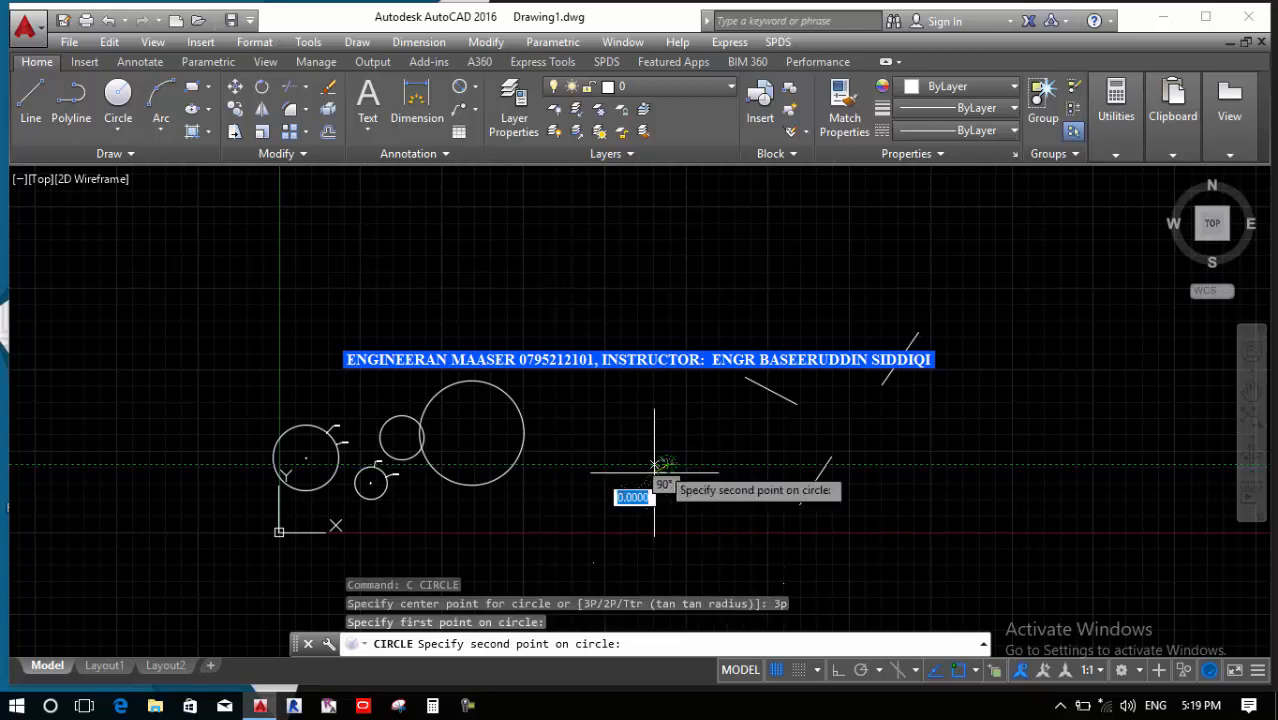
left_click(600, 556)
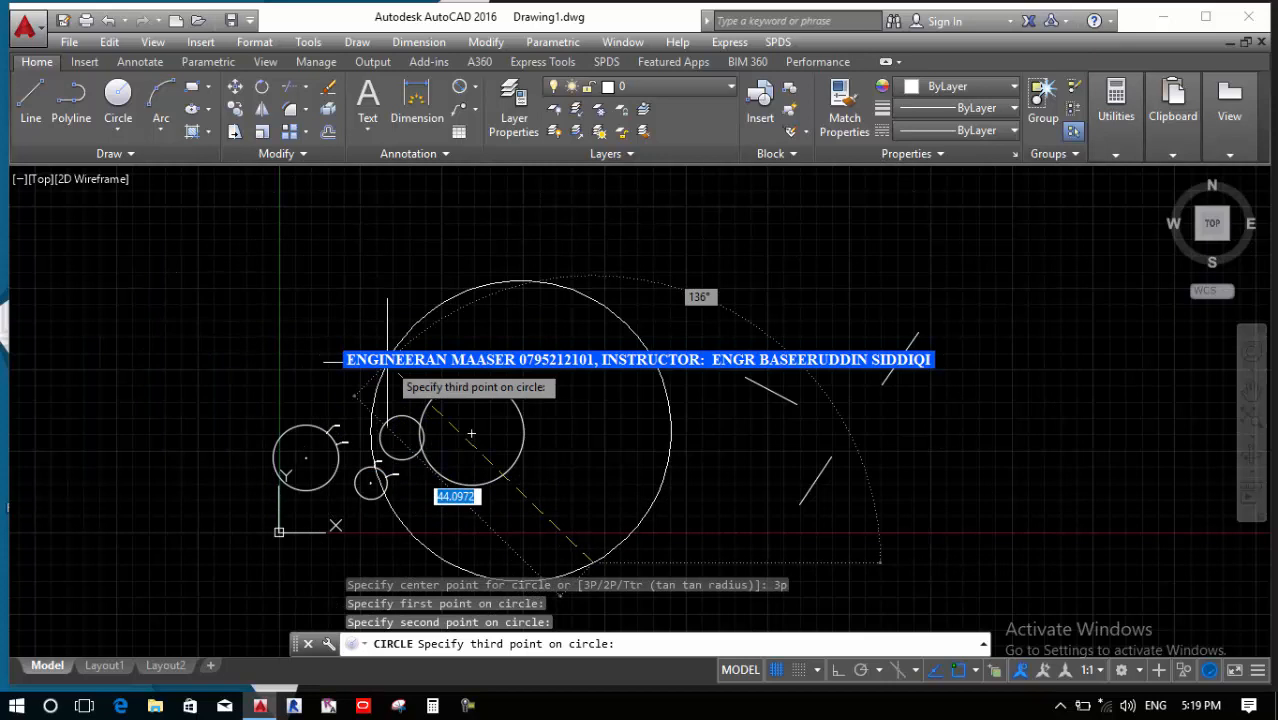
scroll(480, 450, "up", 2)
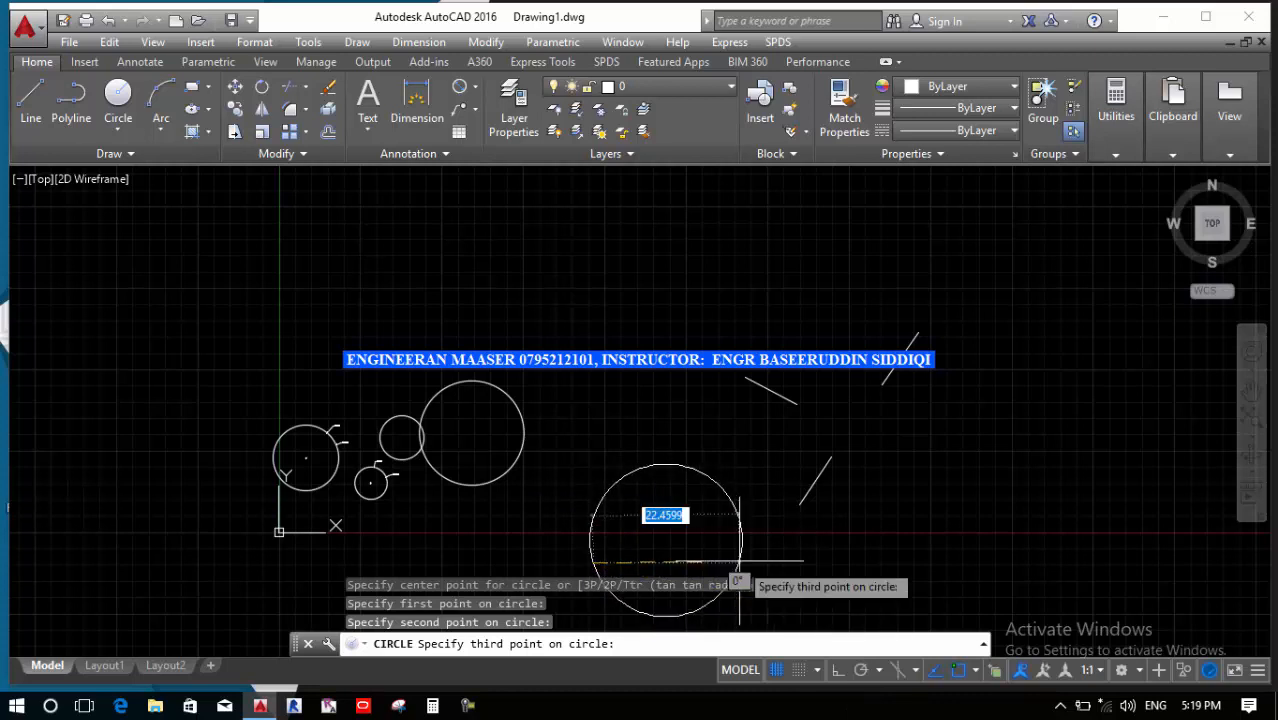
scroll(647, 490, "up", 2)
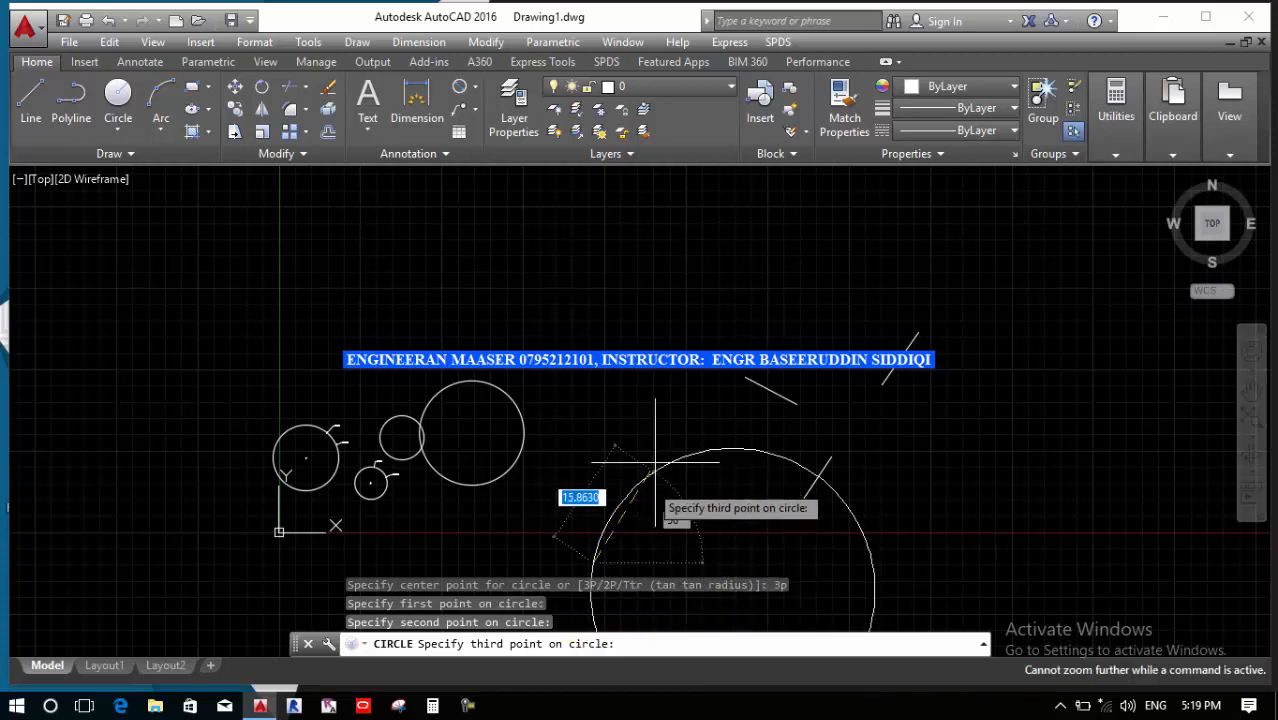
scroll(665, 553, "up", 2)
key("Escape")
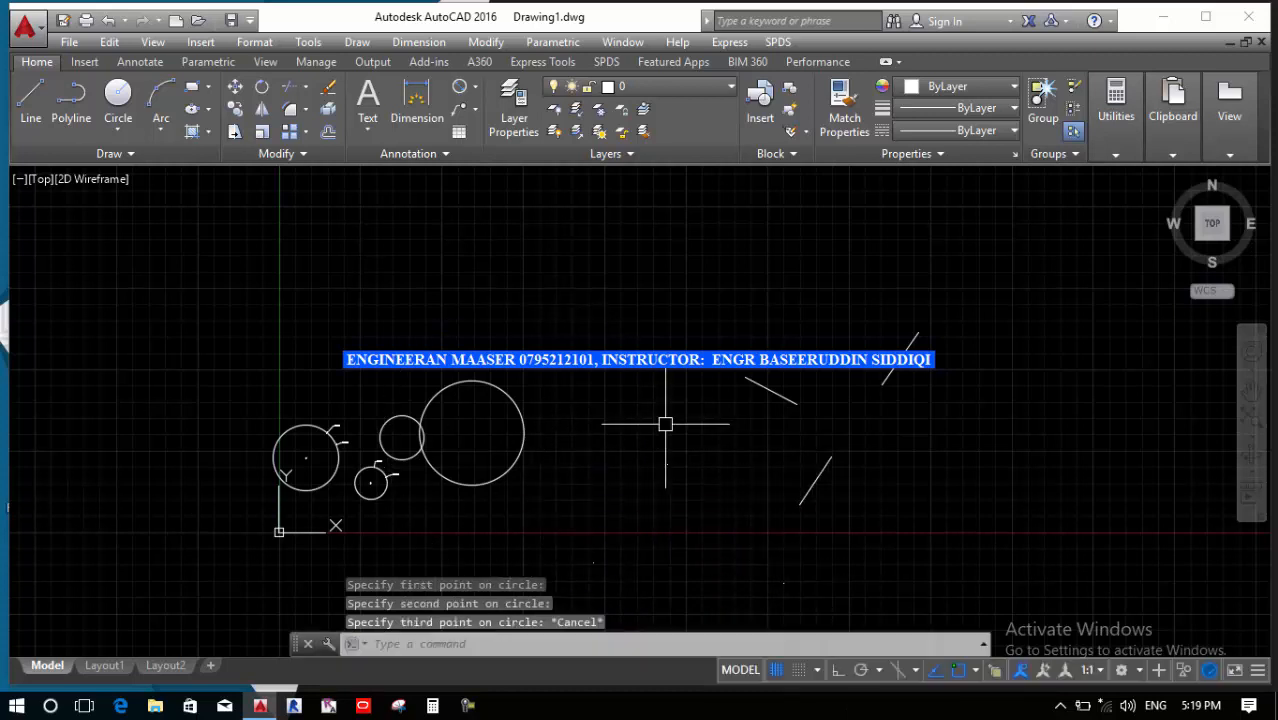
Draw a circle with the three-point (3P) method, passing through the three reference points that form the triangle
scroll(665, 441, "down", 2)
key("Return")
type("3p")
key("Return")
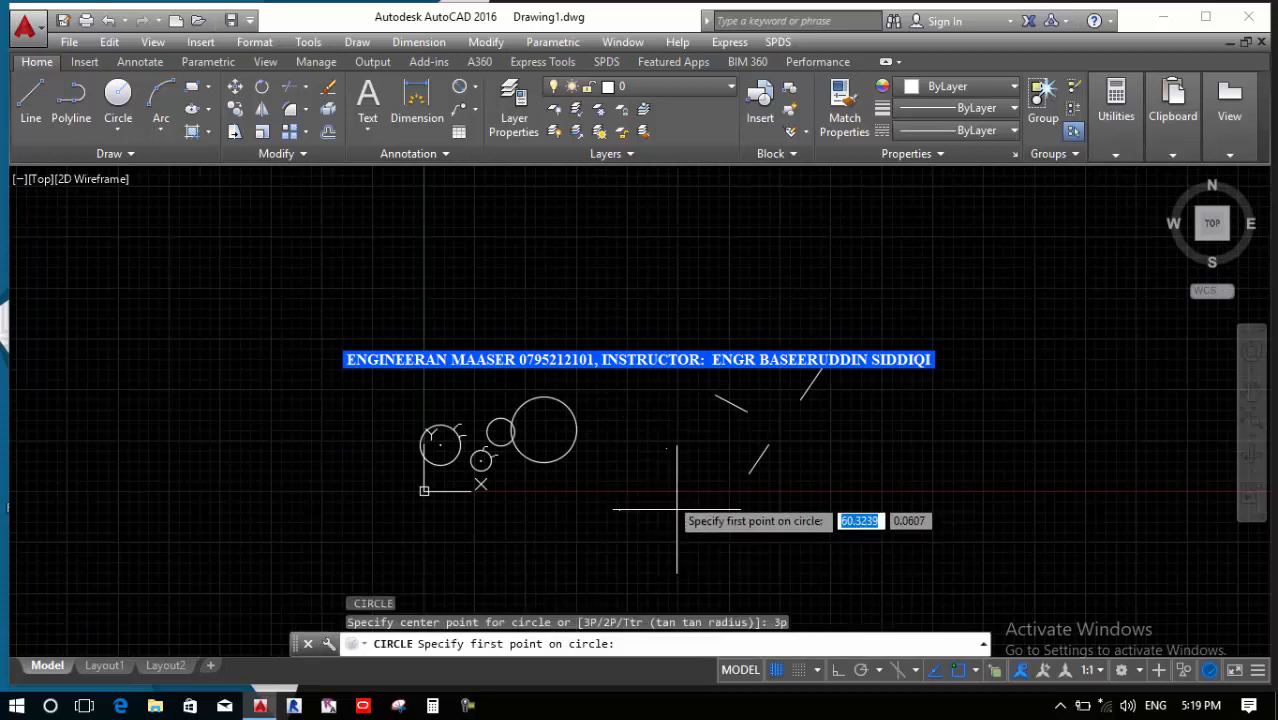
left_click(738, 522)
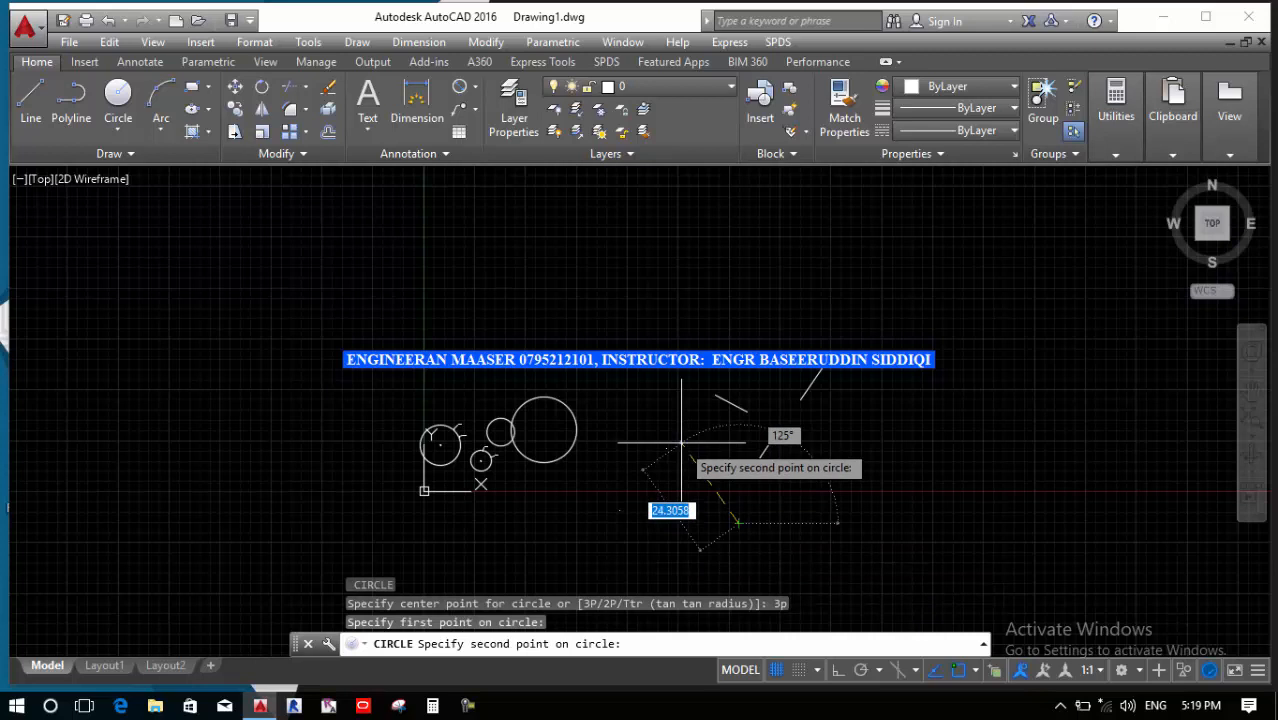
left_click(666, 448)
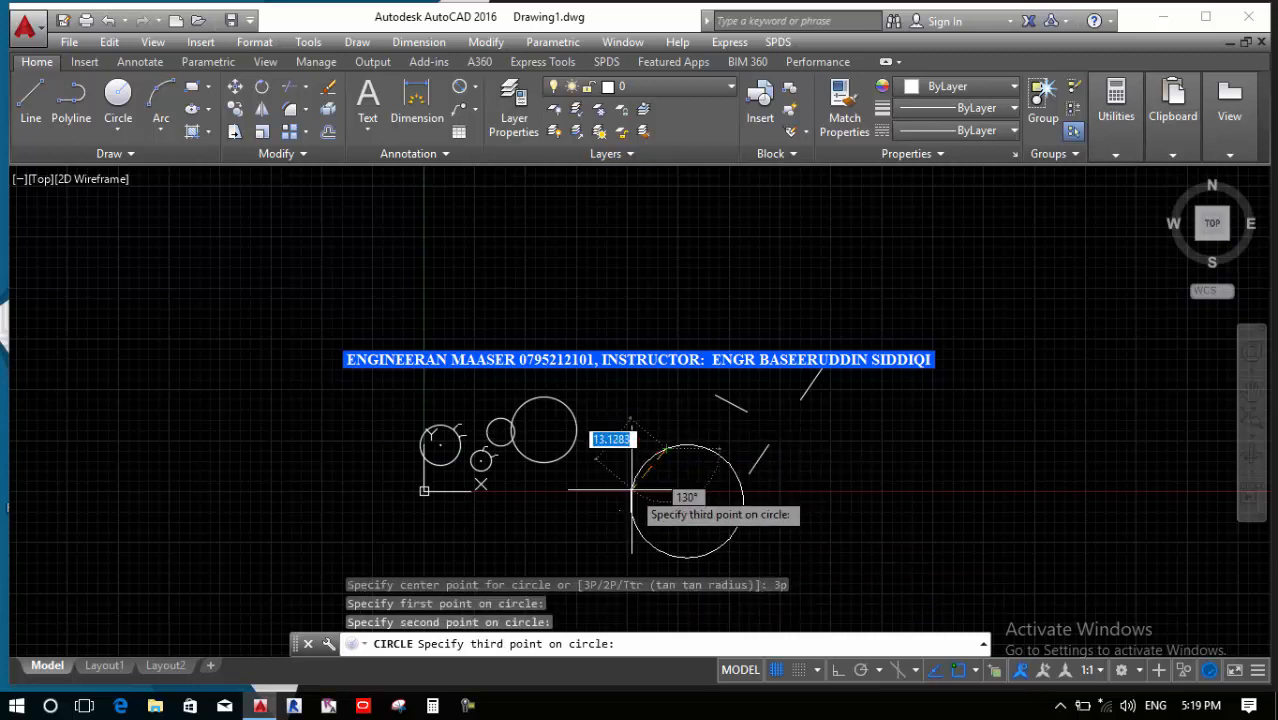
left_click(627, 502)
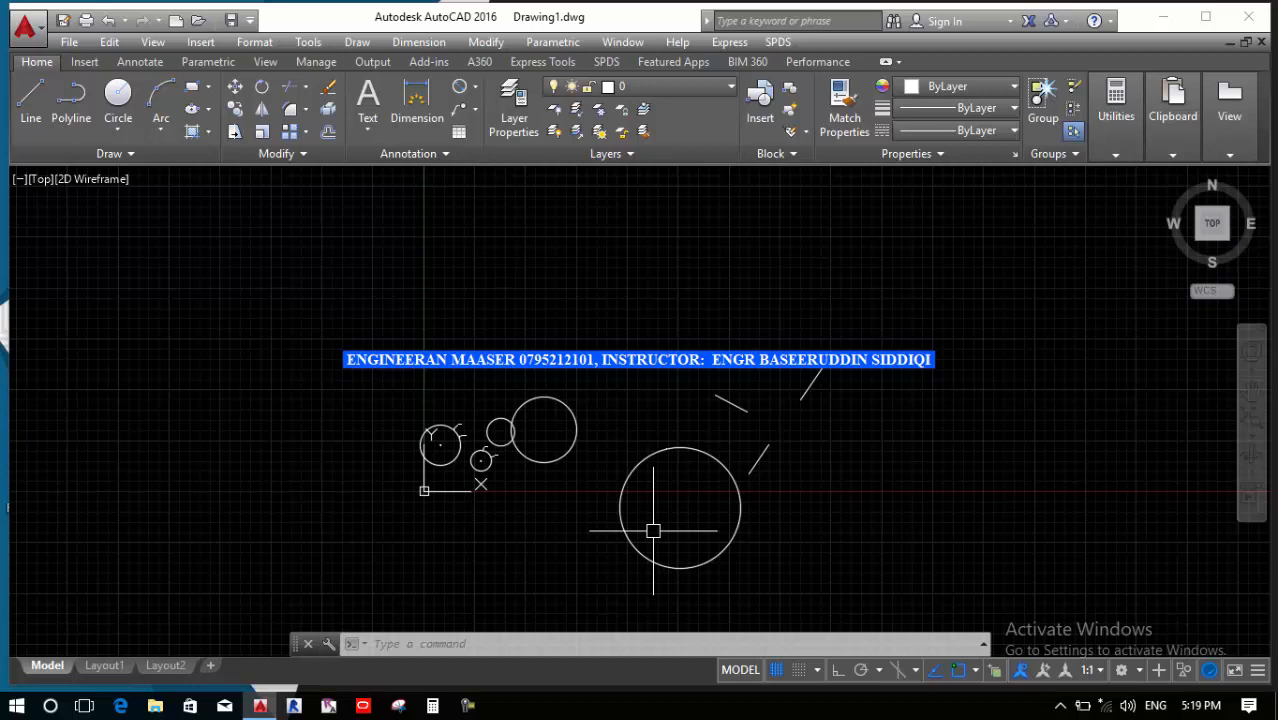
Draw a three-point circle through the inner endpoints of the three short slanted lines
type("c")
key("Return")
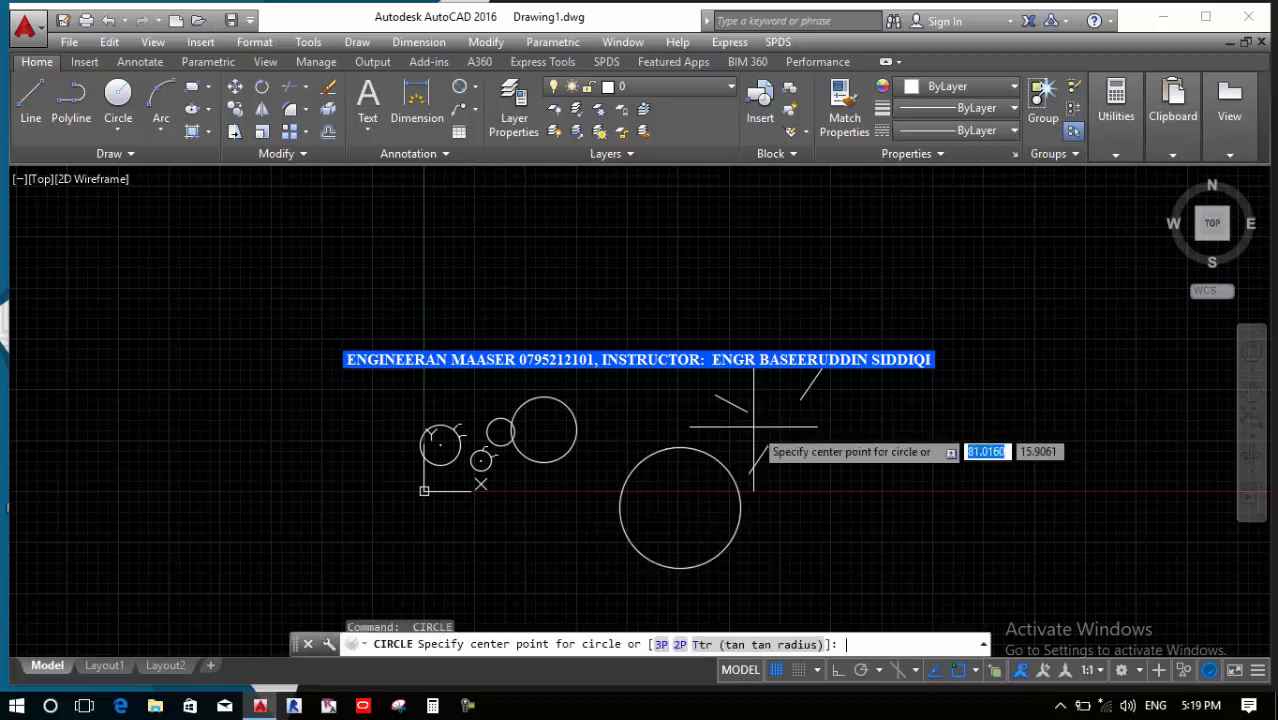
type("3p")
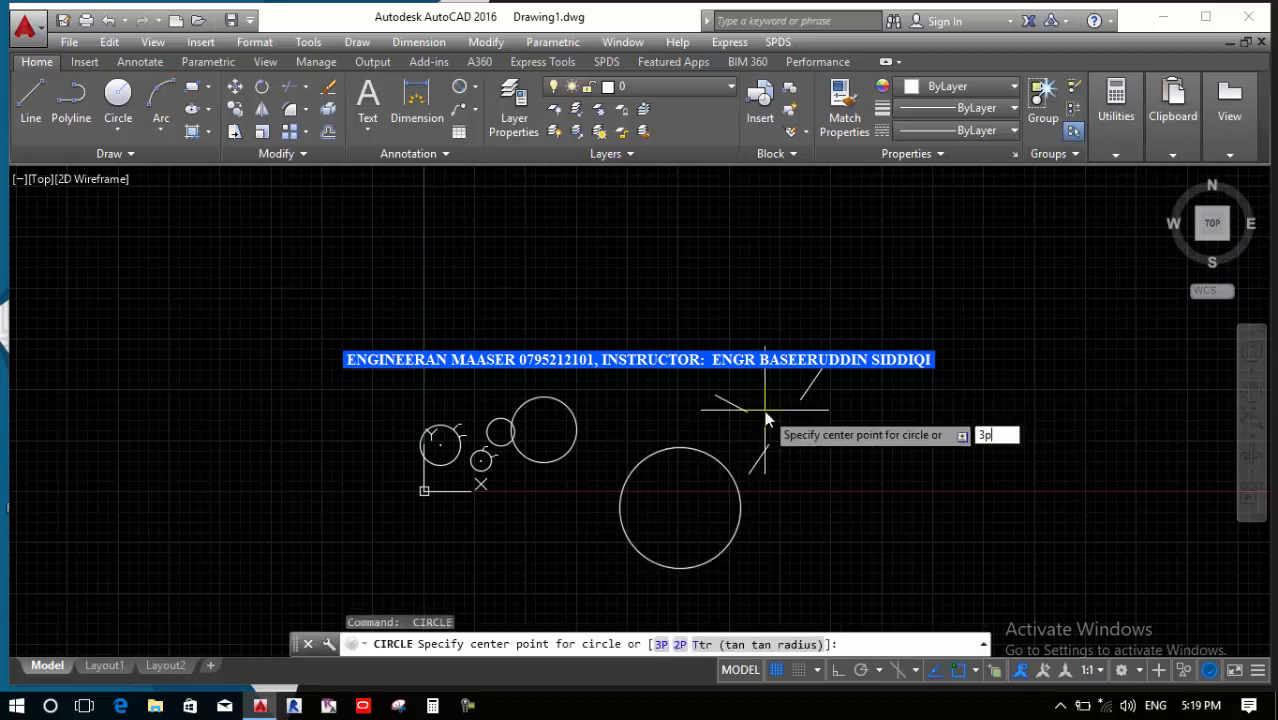
key("Return")
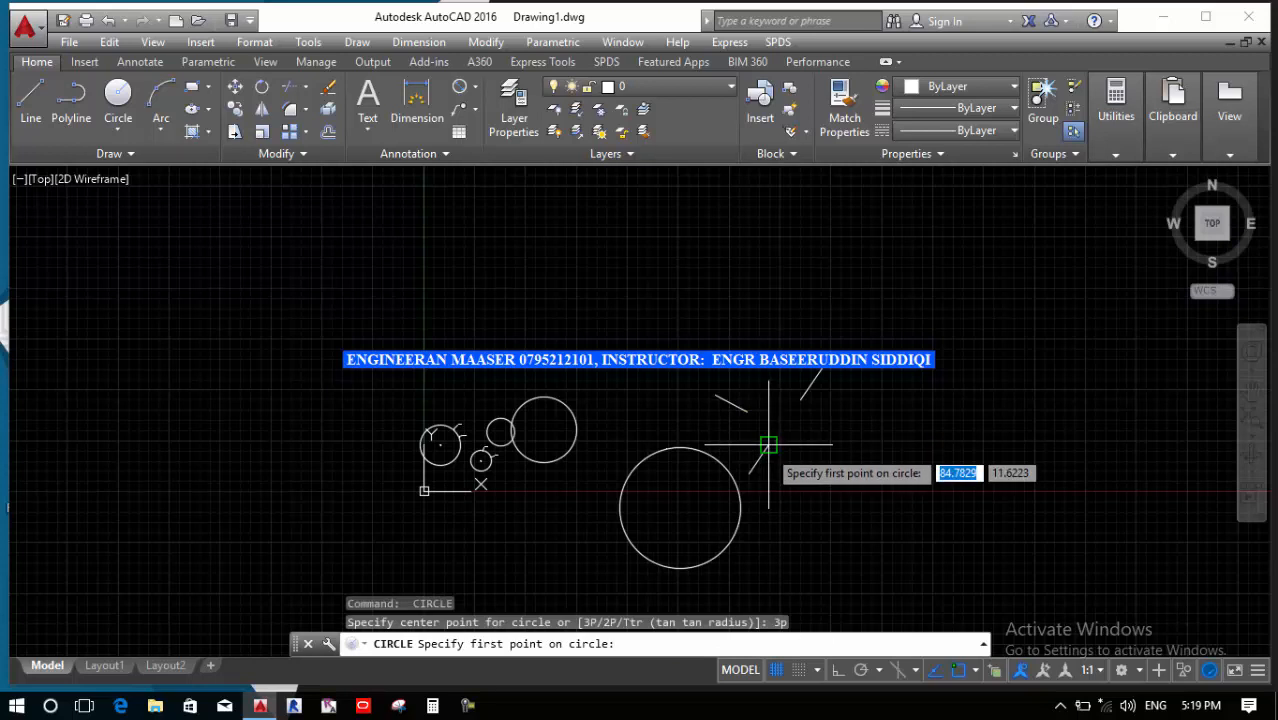
left_click(768, 444)
left_click(801, 399)
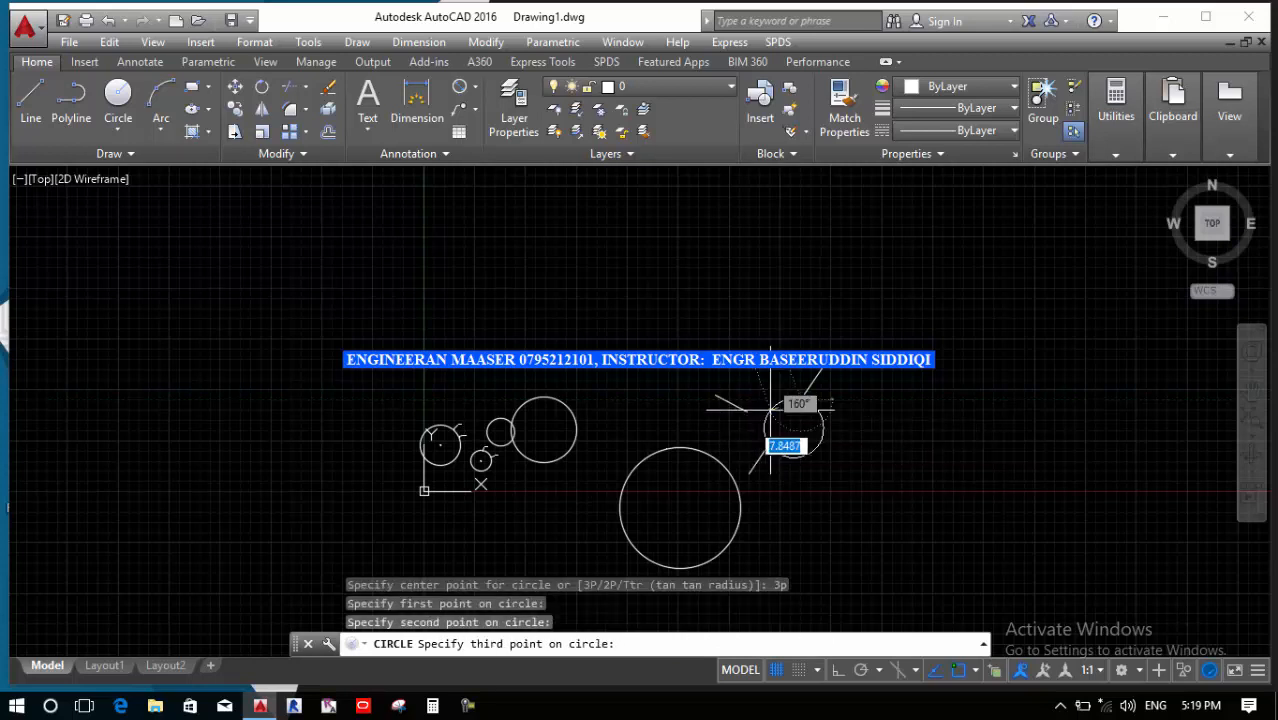
left_click(750, 410)
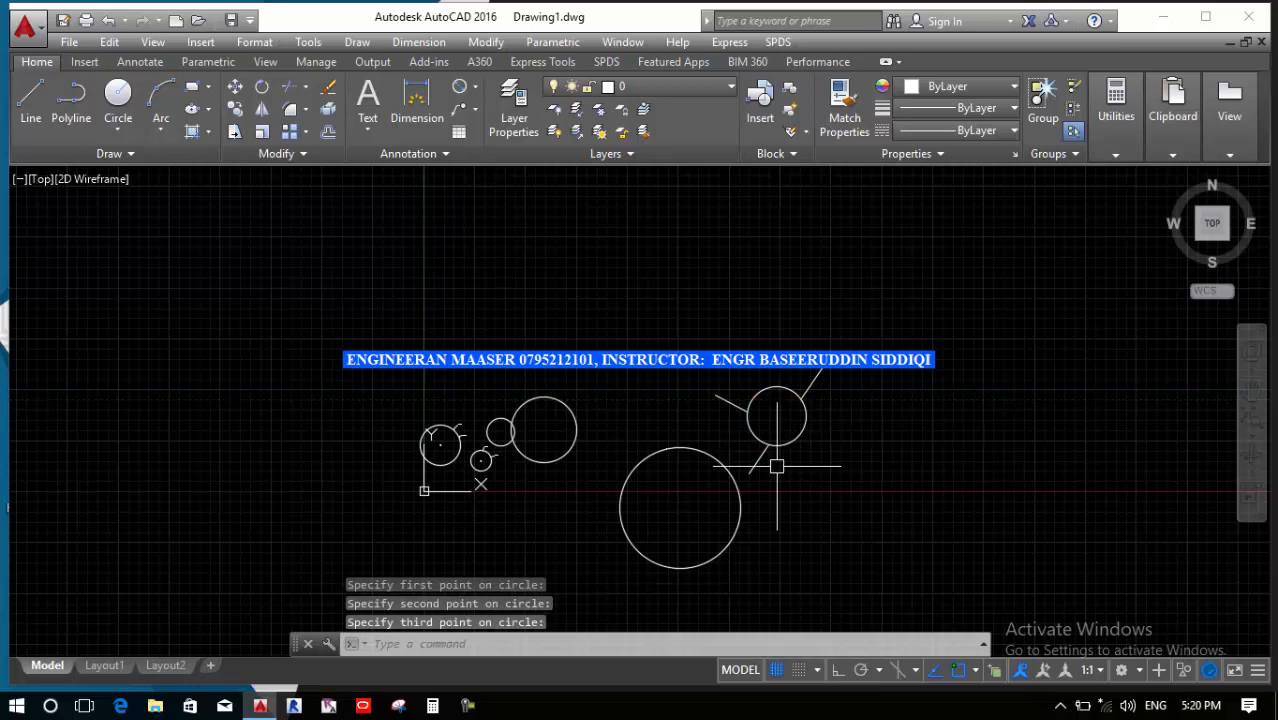
Erase the circle touching the three short lines and the large circle through the three reference points
scroll(776, 466, "up", 4)
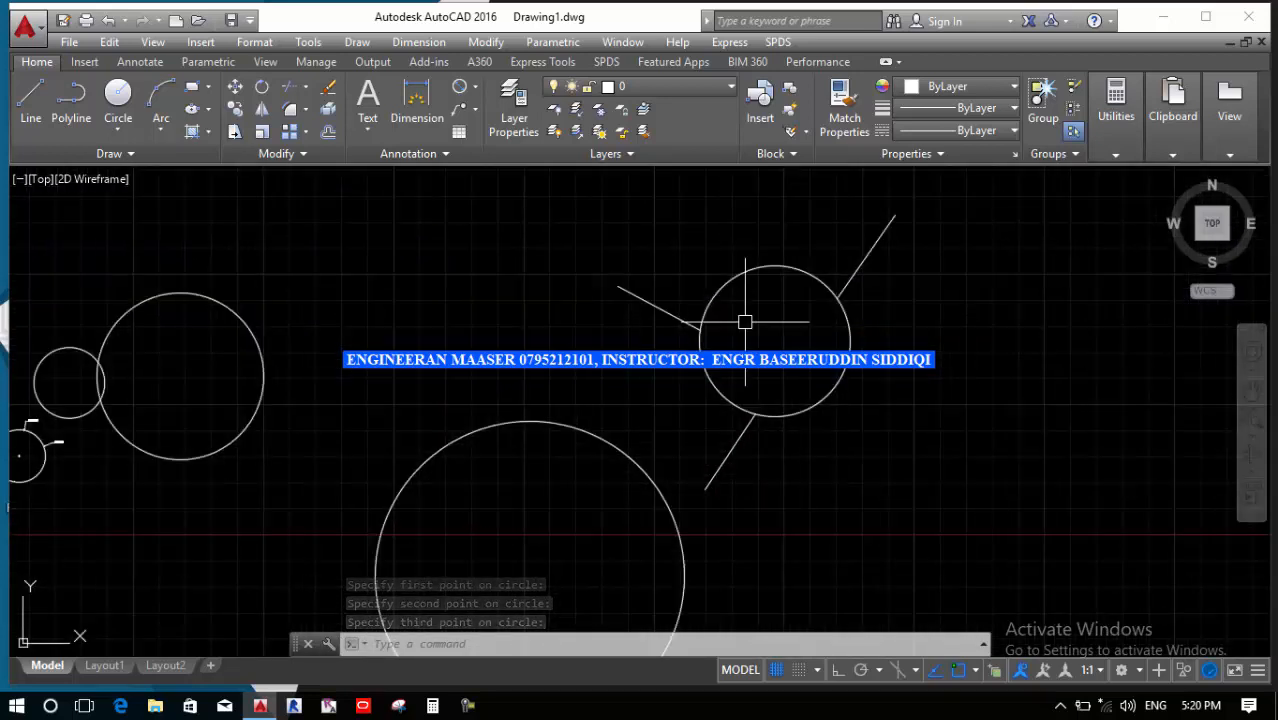
type("E")
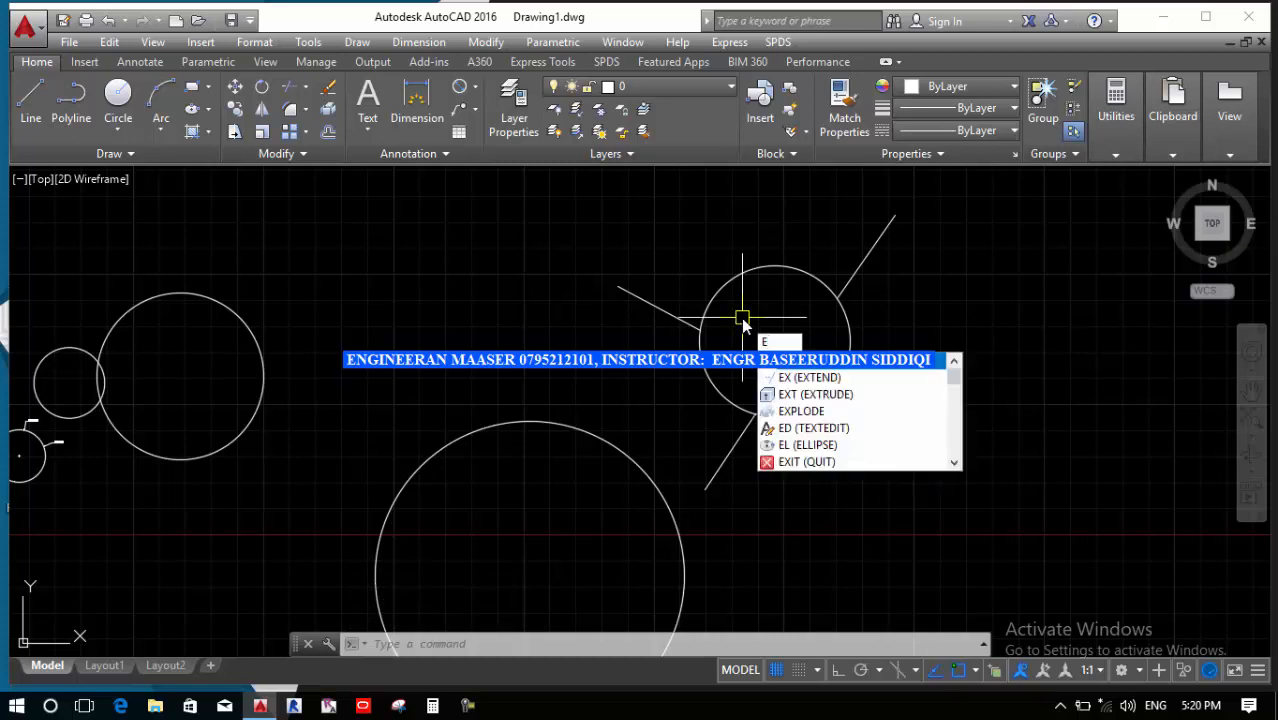
key("Return")
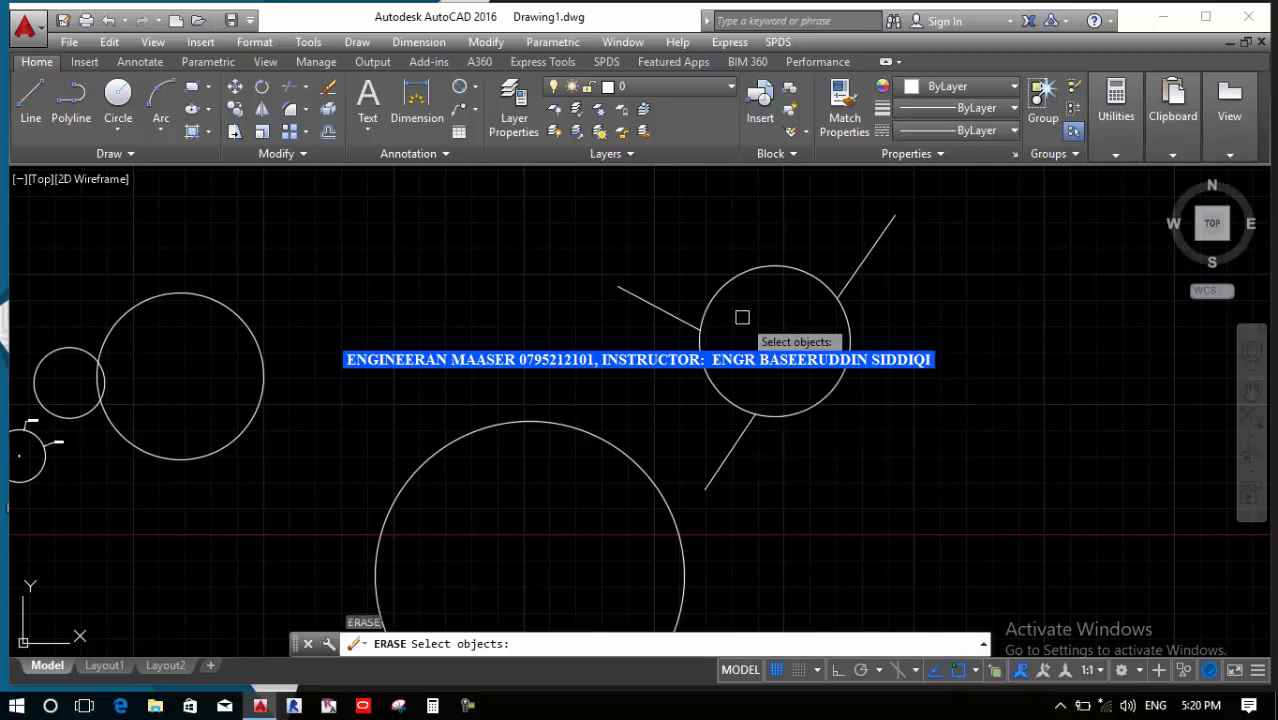
left_click(731, 275)
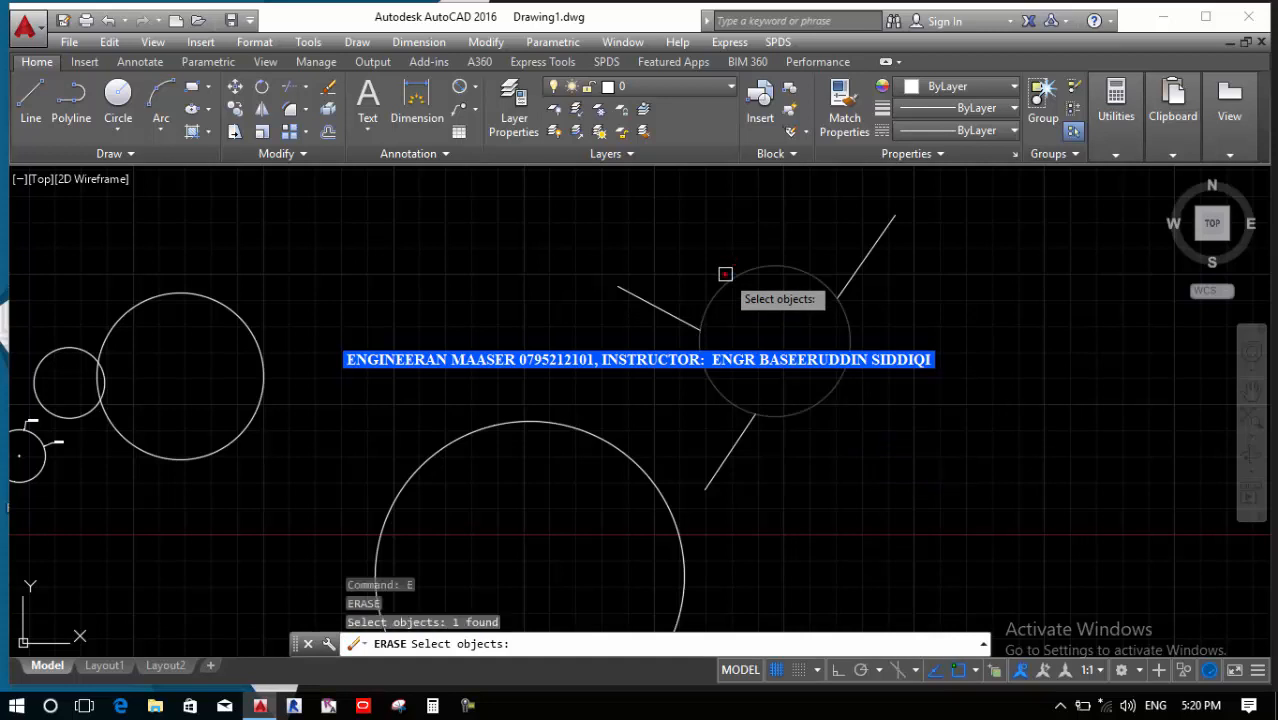
left_click(634, 472)
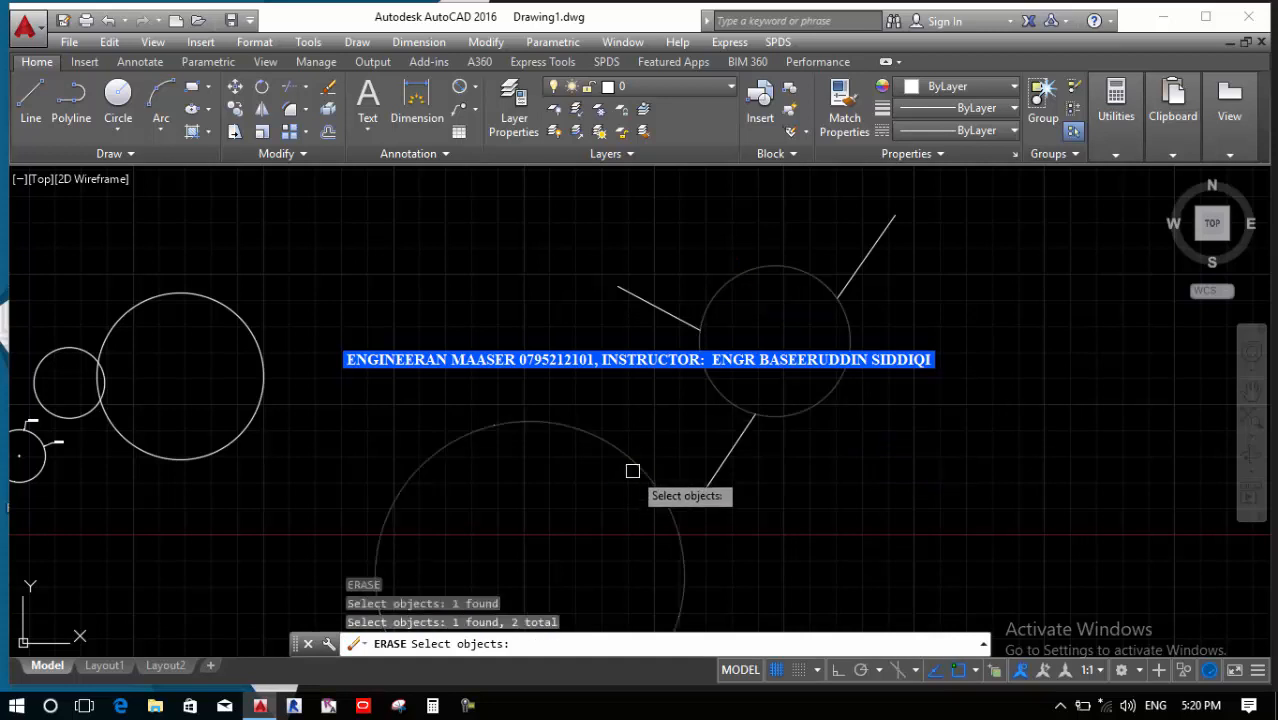
key("Return")
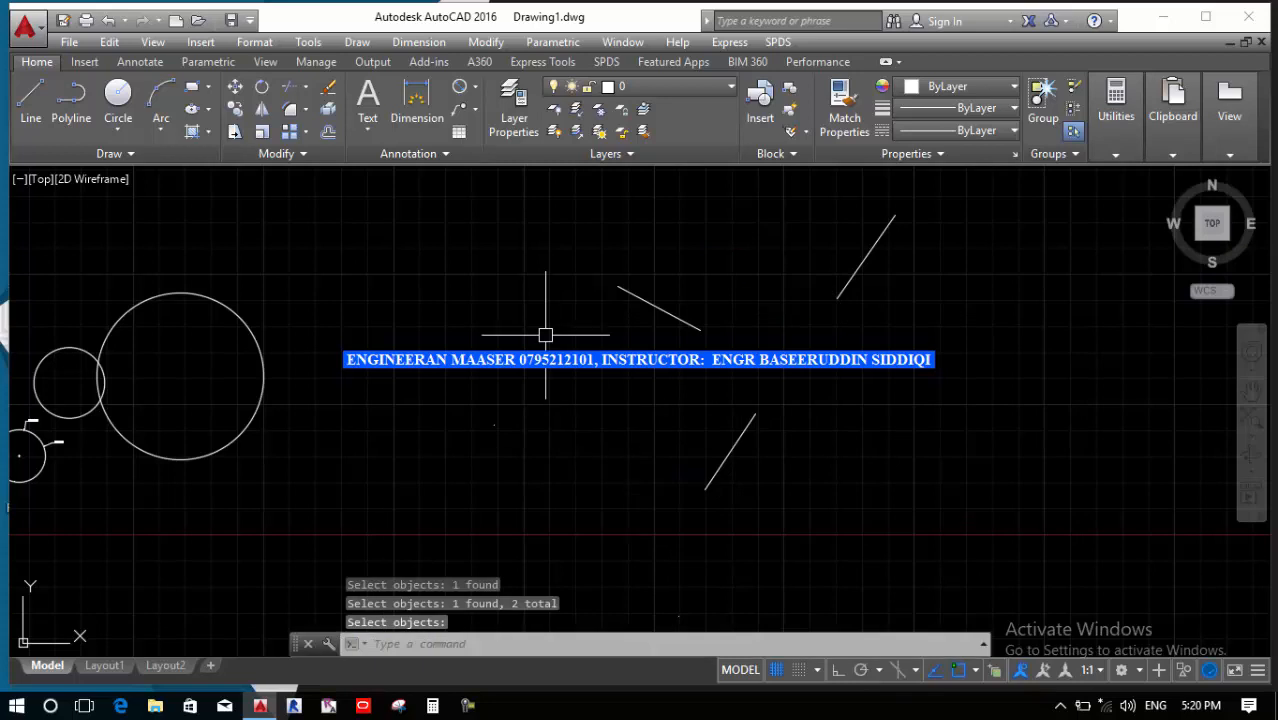
Draw a two-point (2P) circle using the upper and lower-left reference points as the ends of its diameter
type("c")
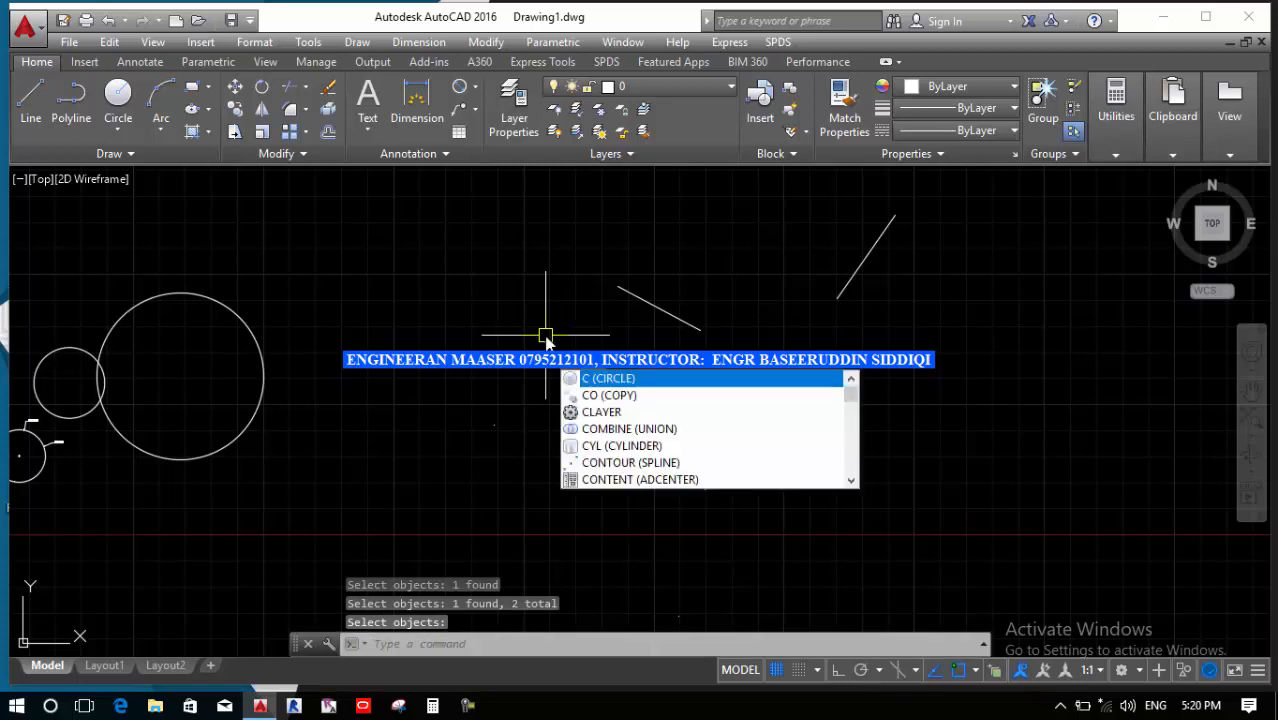
key("Return")
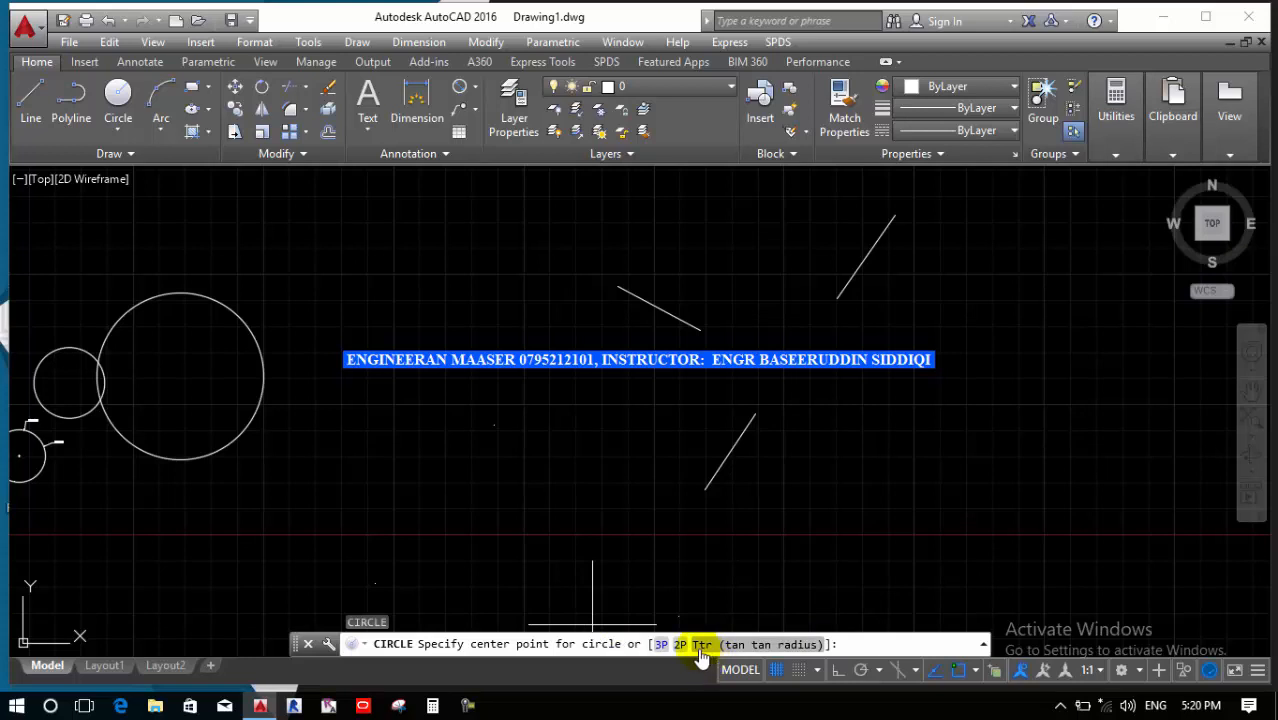
type("2")
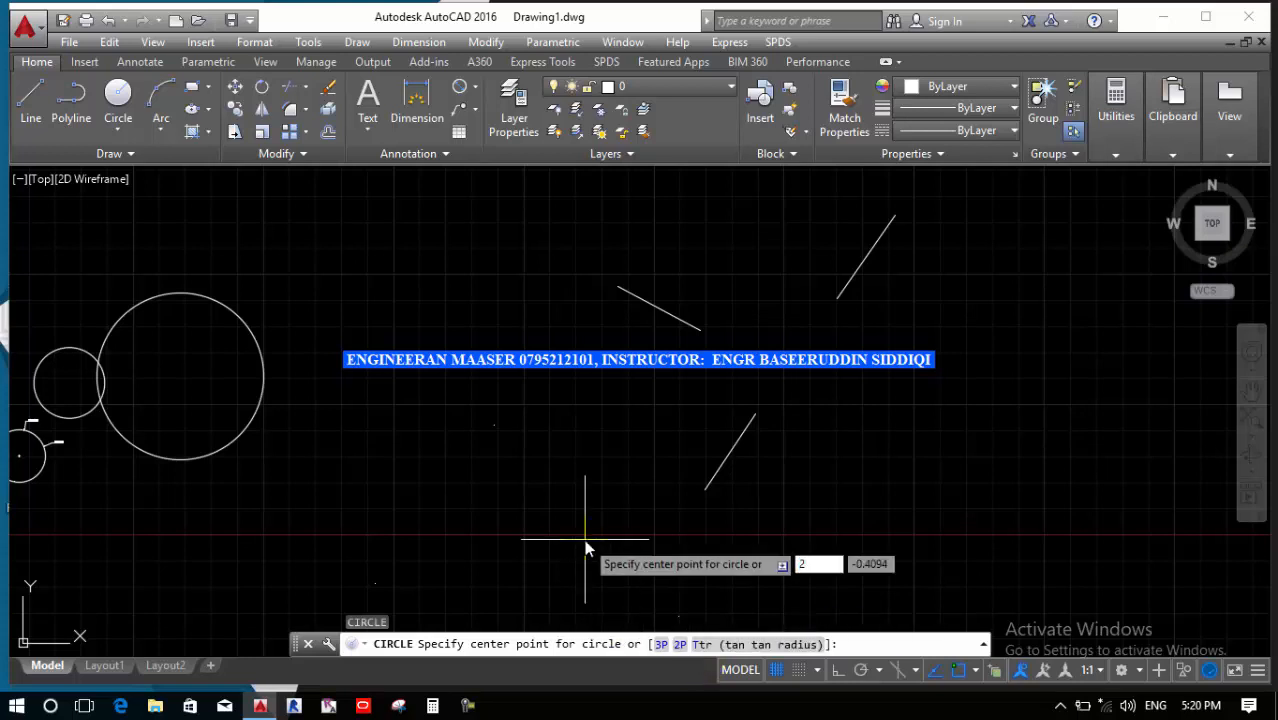
type("p")
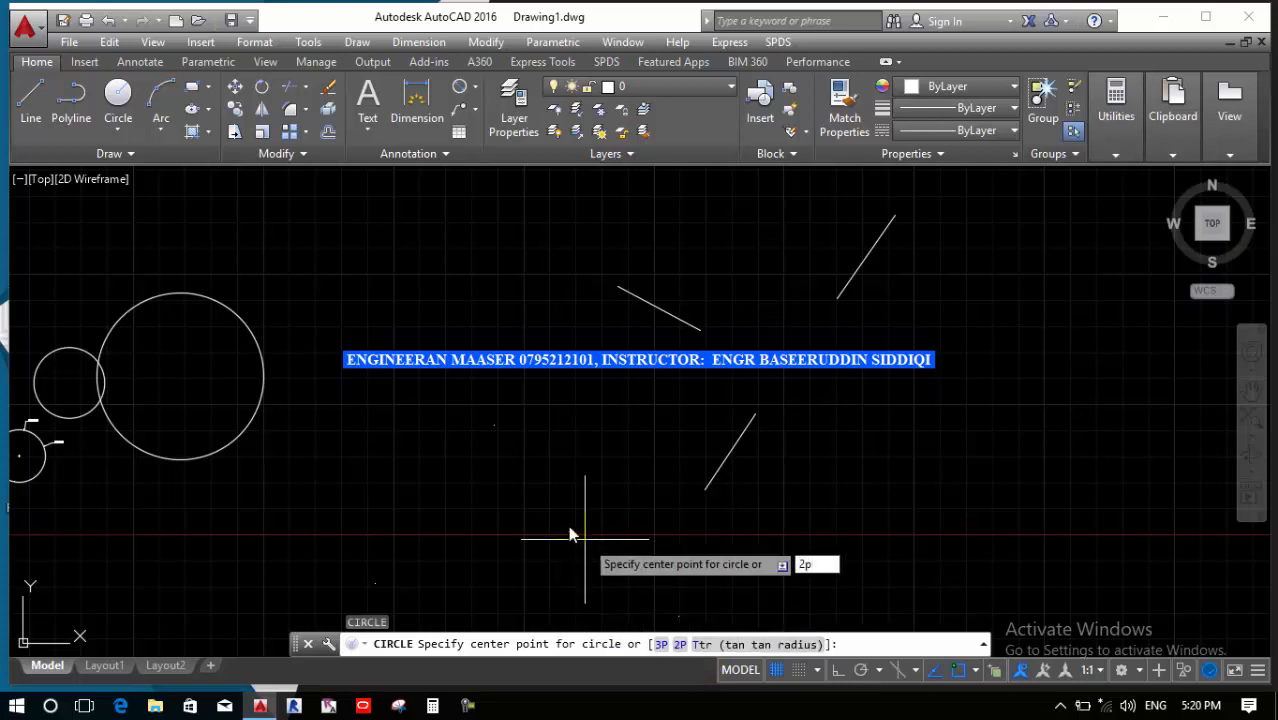
key("Return")
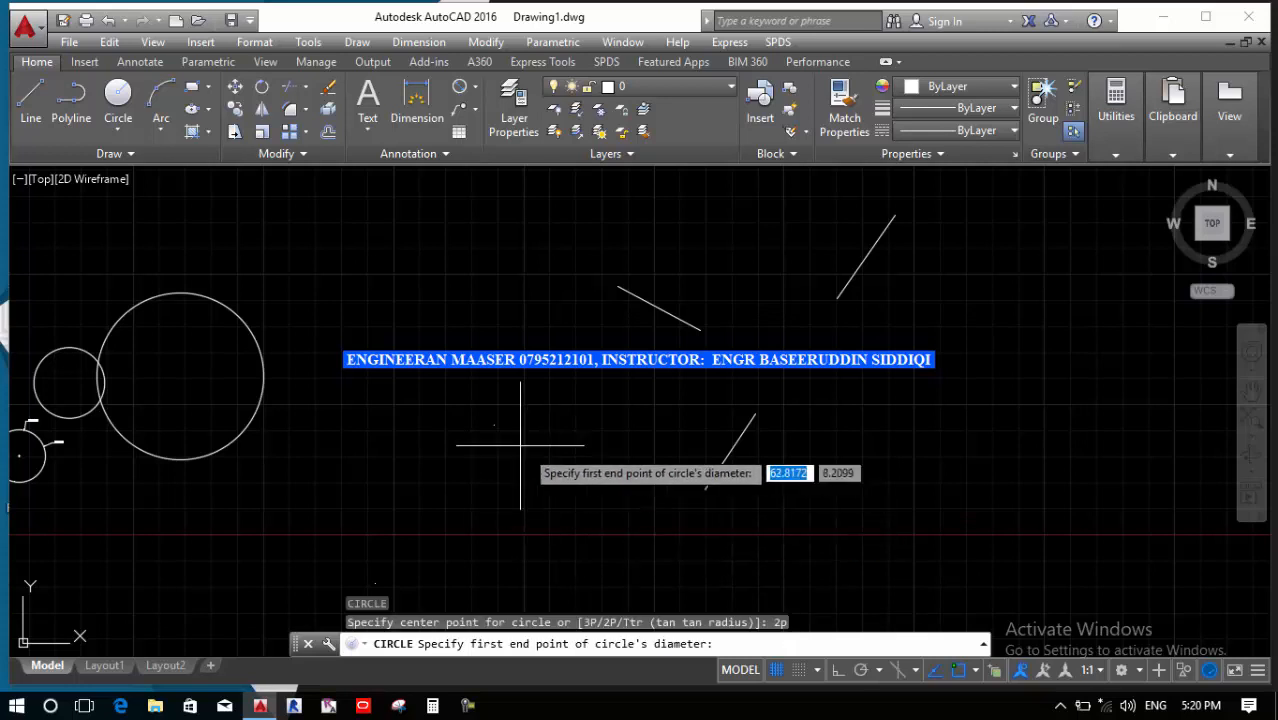
left_click(494, 425)
scroll(486, 392, "down", 2)
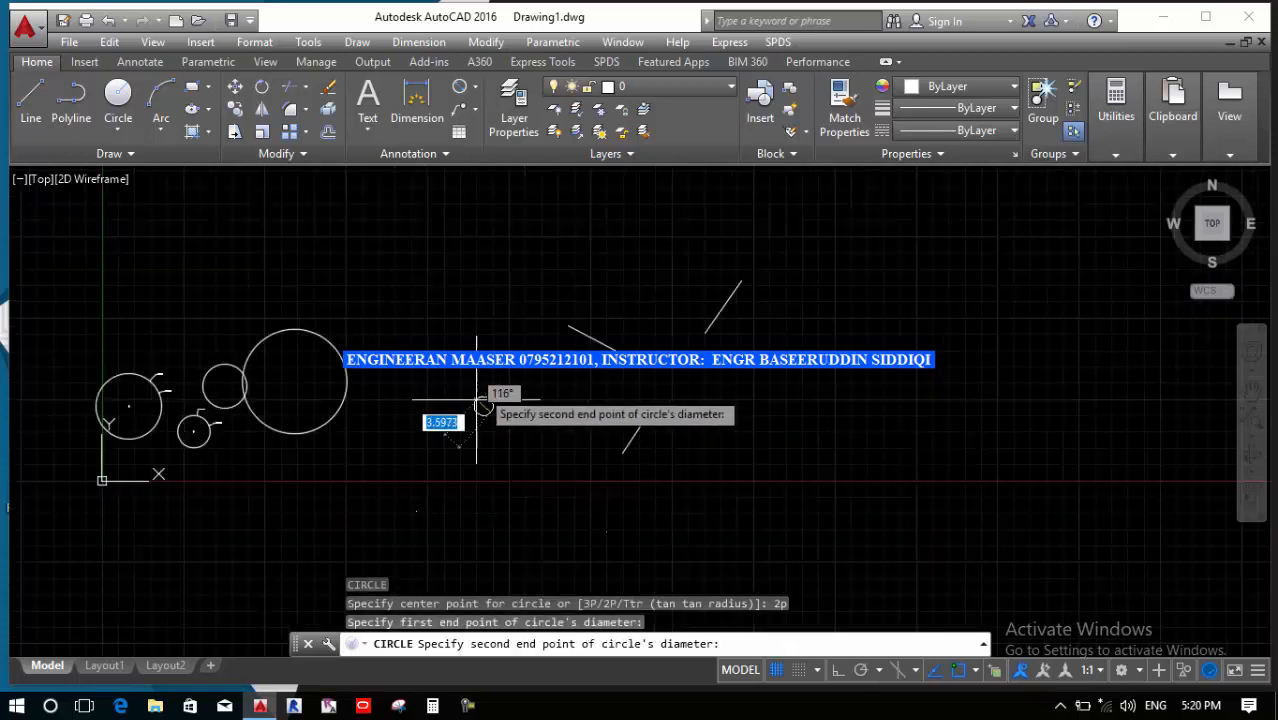
left_click(417, 511)
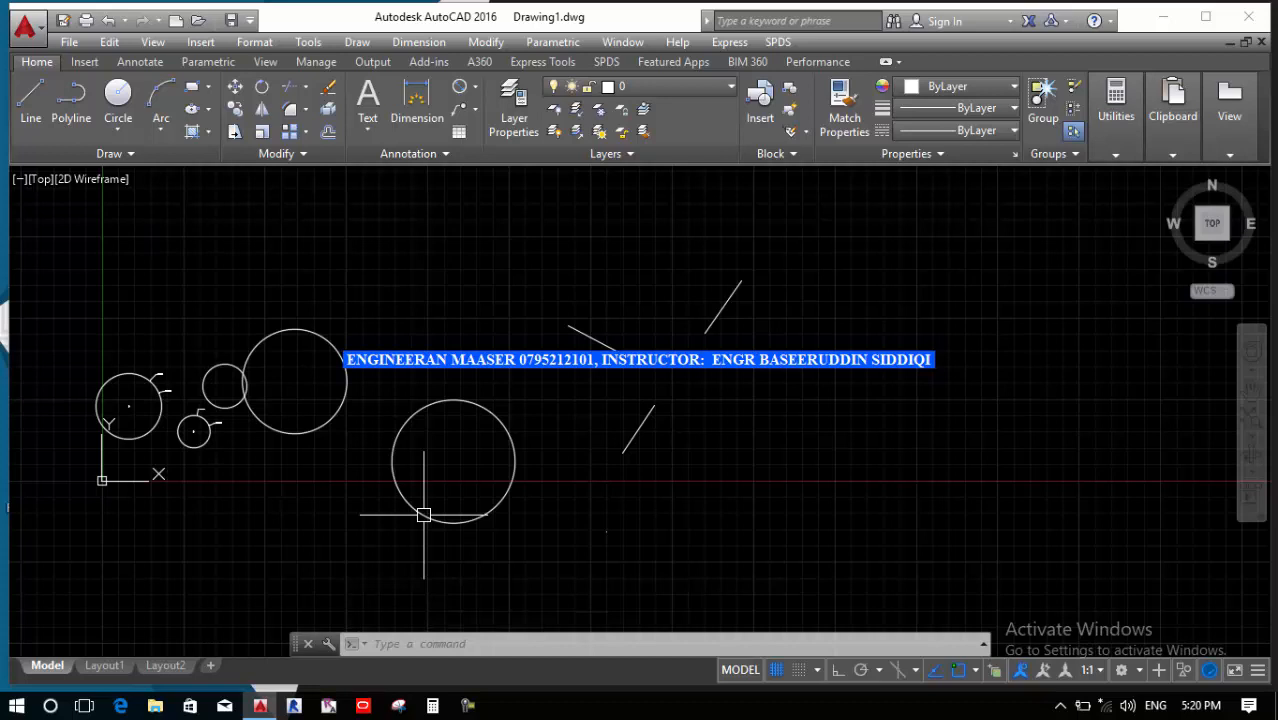
Draw a three-point circle through freely picked points in the empty area above the circles, overlapping the largest earlier circle
type("c")
key("Return")
type("3p")
key("Return")
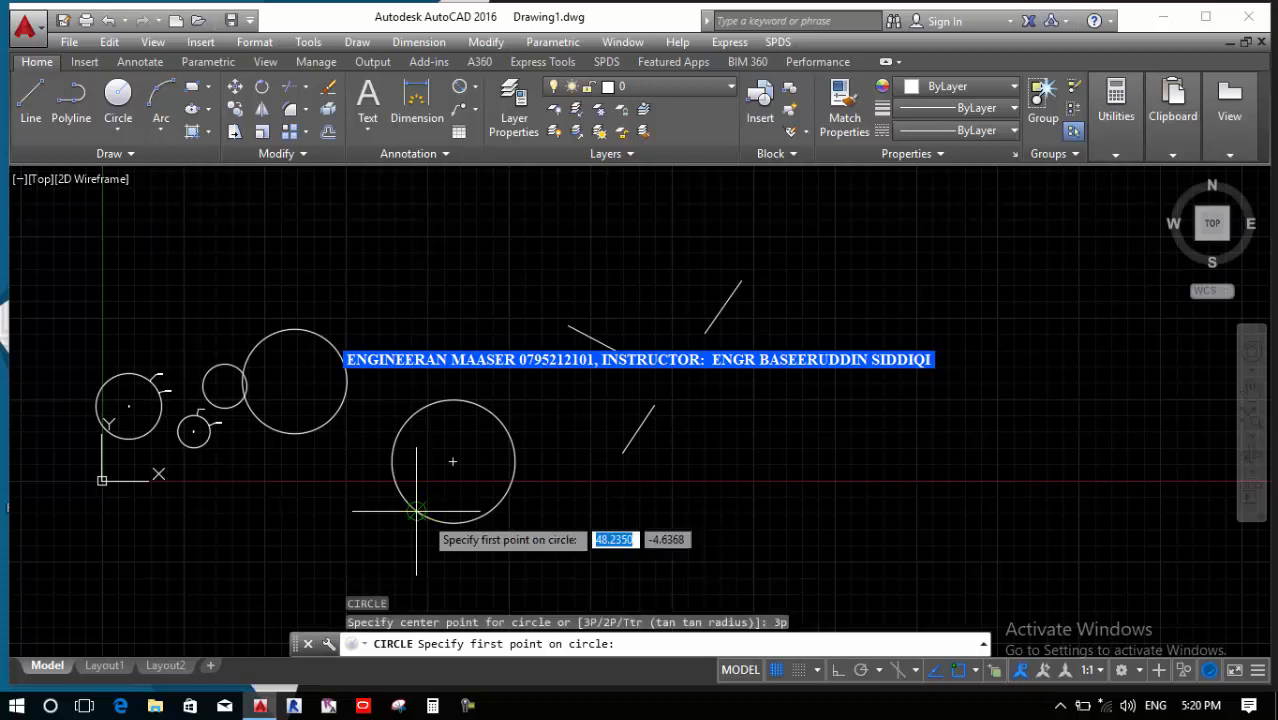
left_click(435, 222)
left_click(450, 274)
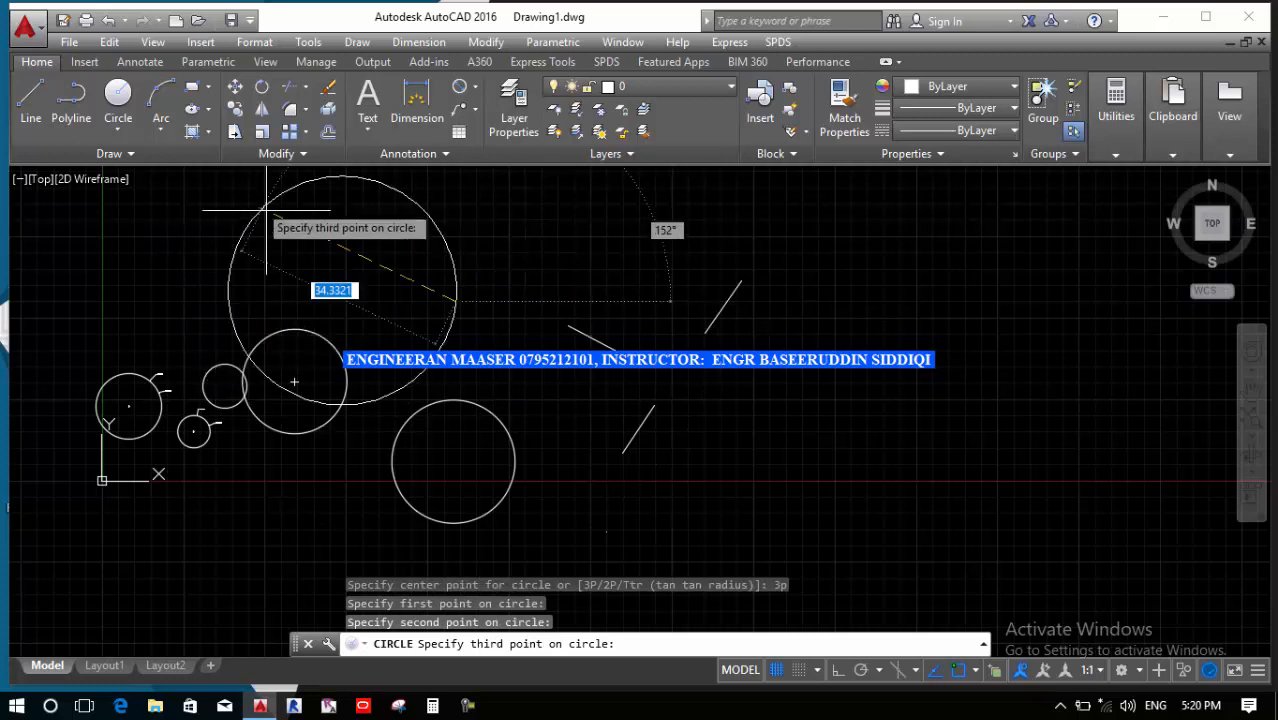
left_click(267, 241)
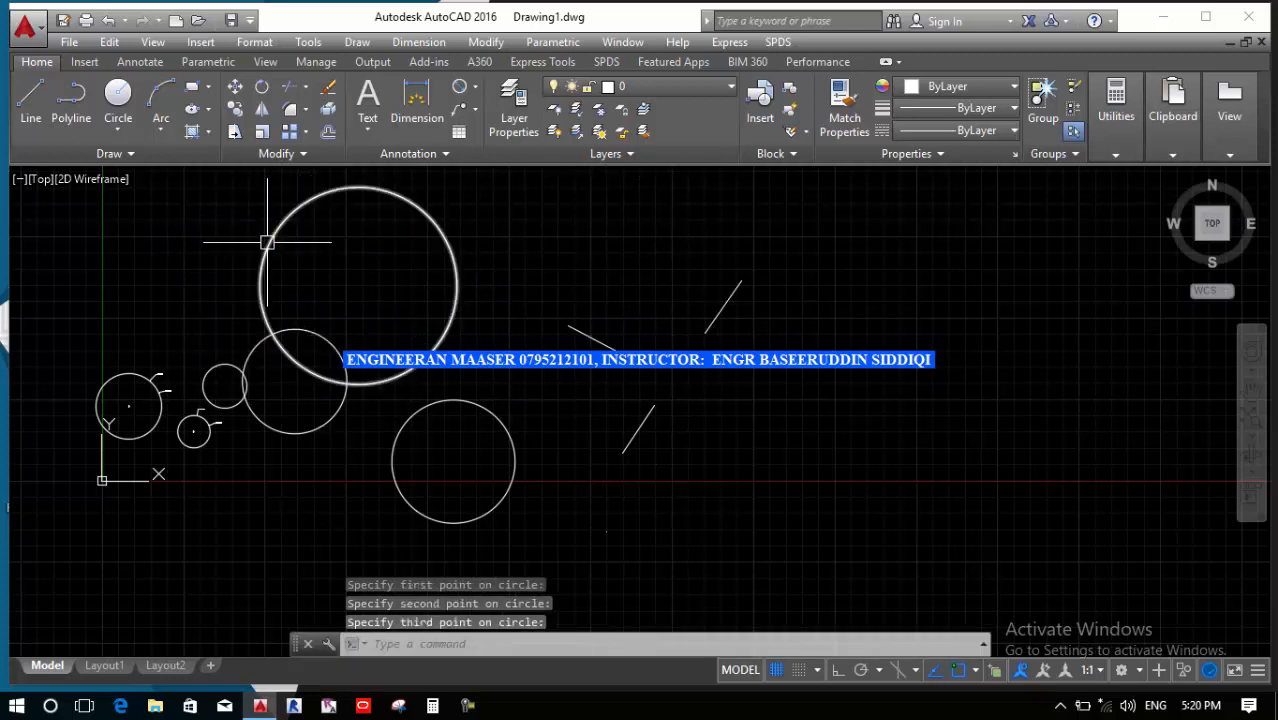
mouse_move(267, 243)
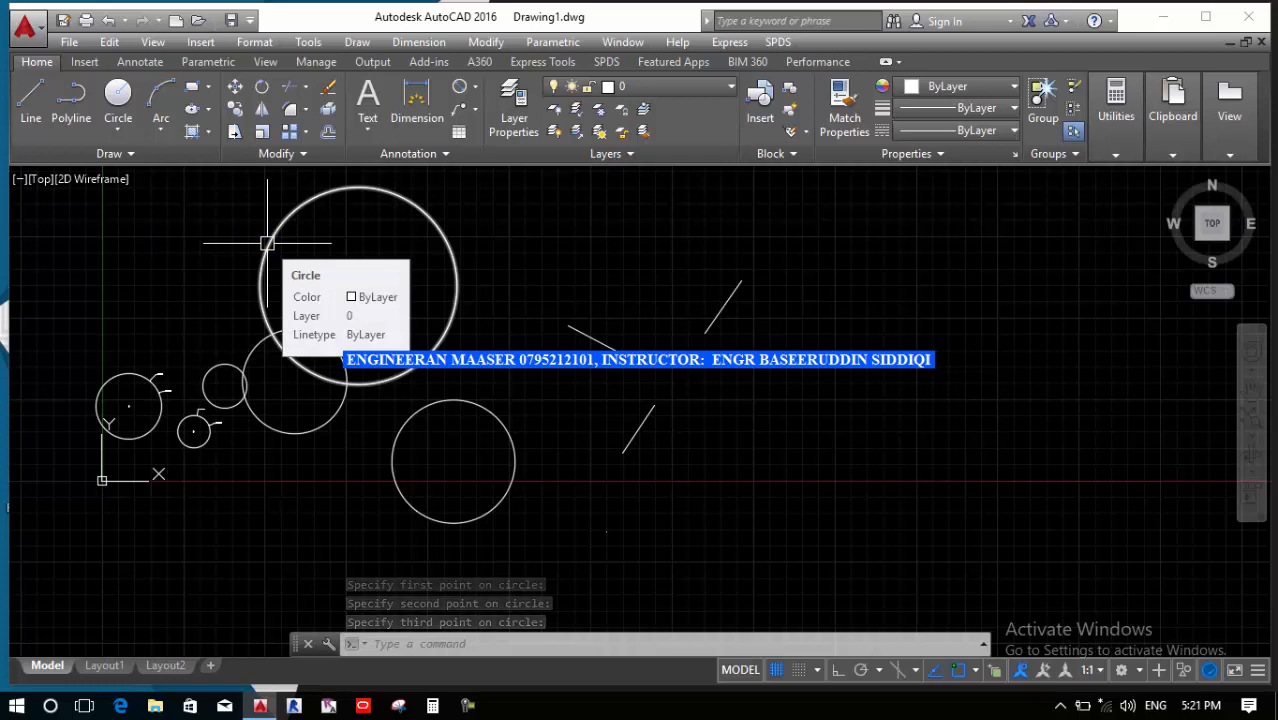
Draw a tangent-tangent-radius (Ttr) circle on the upper and lower parallel slanted lines, giving its radius by two freely picked points
key("Return")
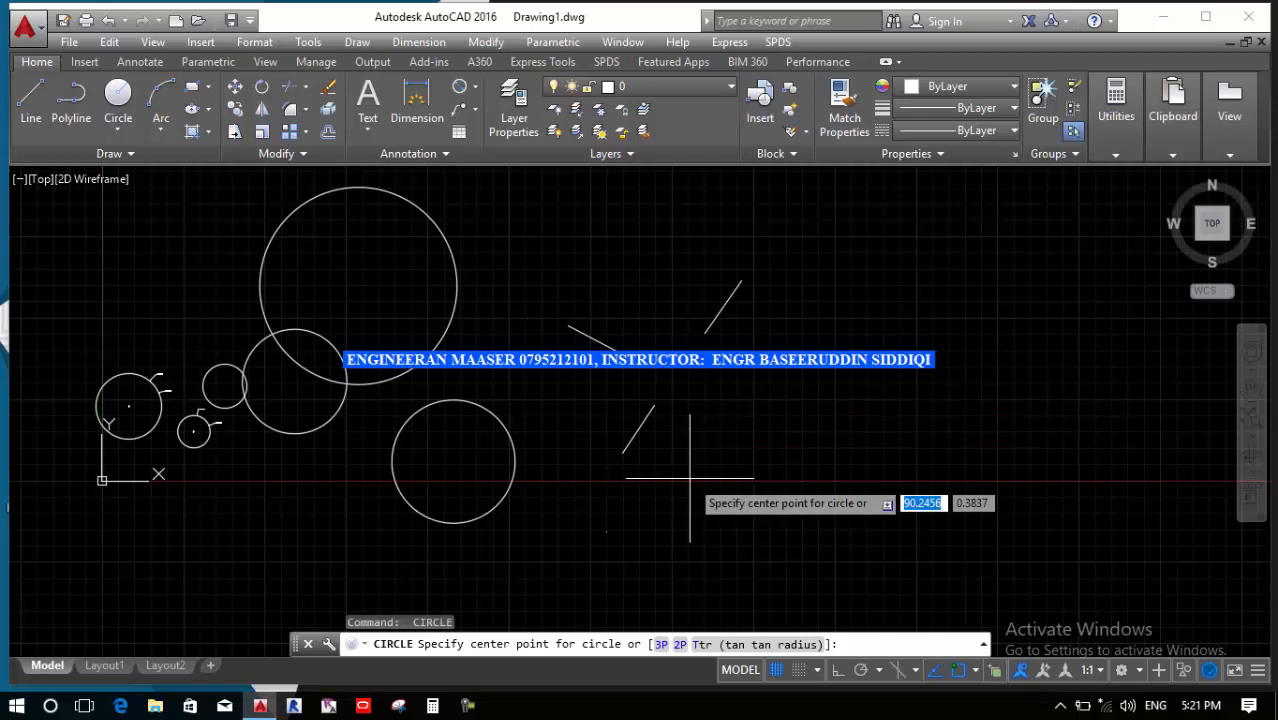
type("t")
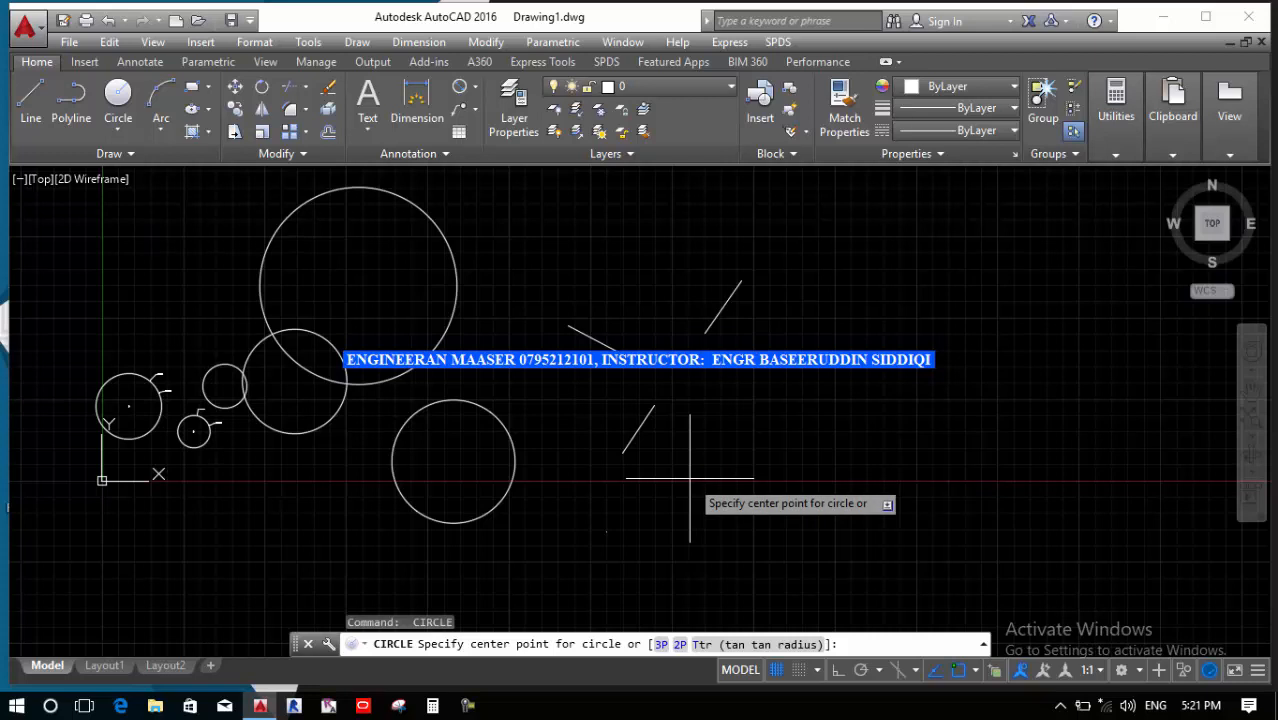
key("Return")
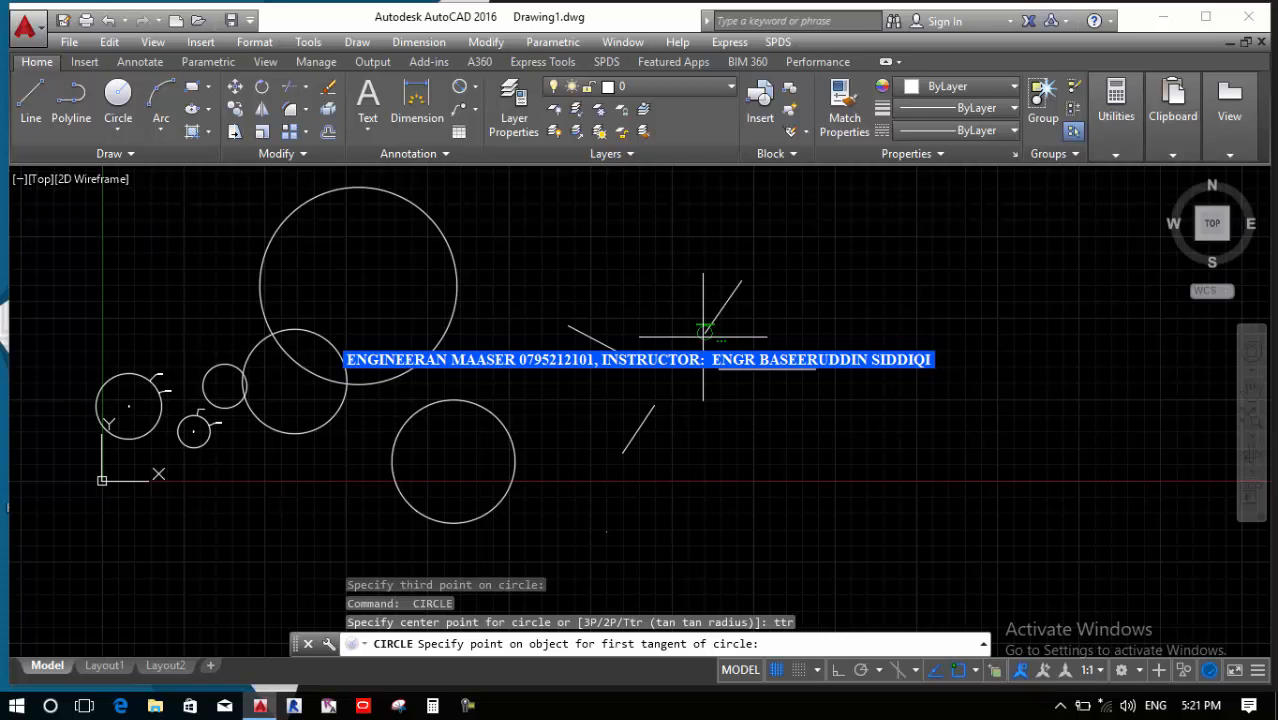
left_click(704, 331)
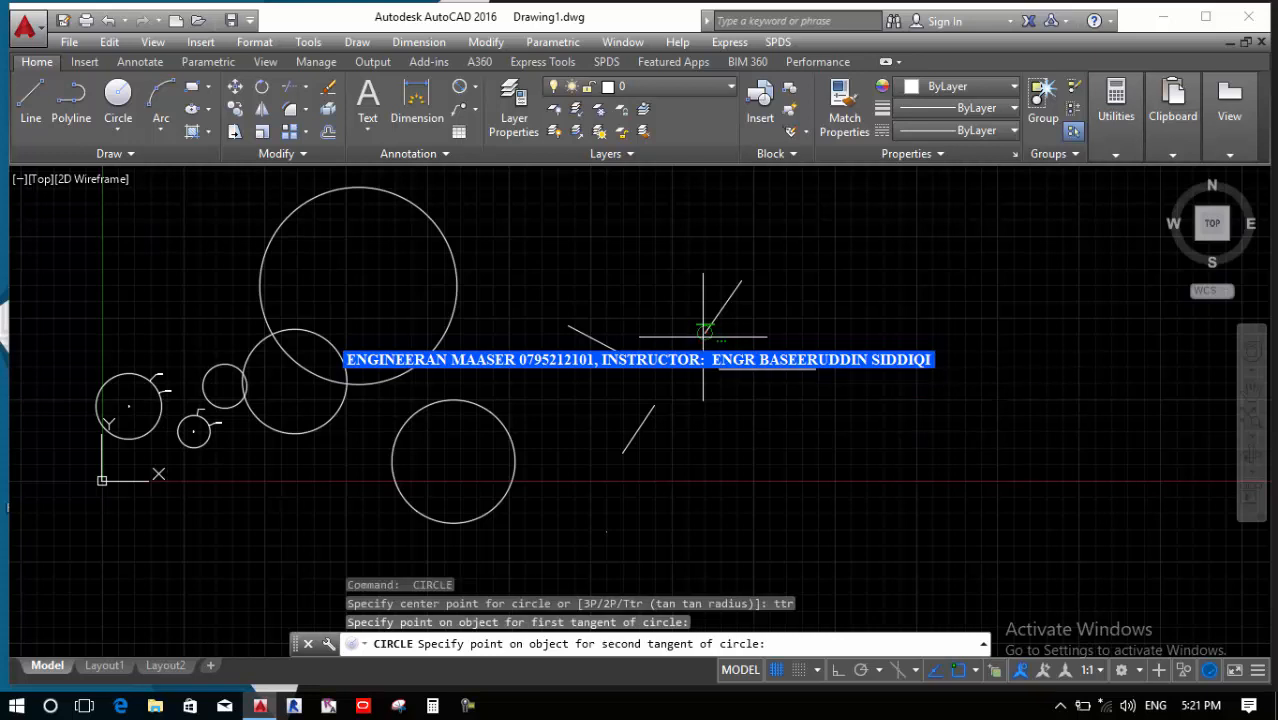
left_click(653, 400)
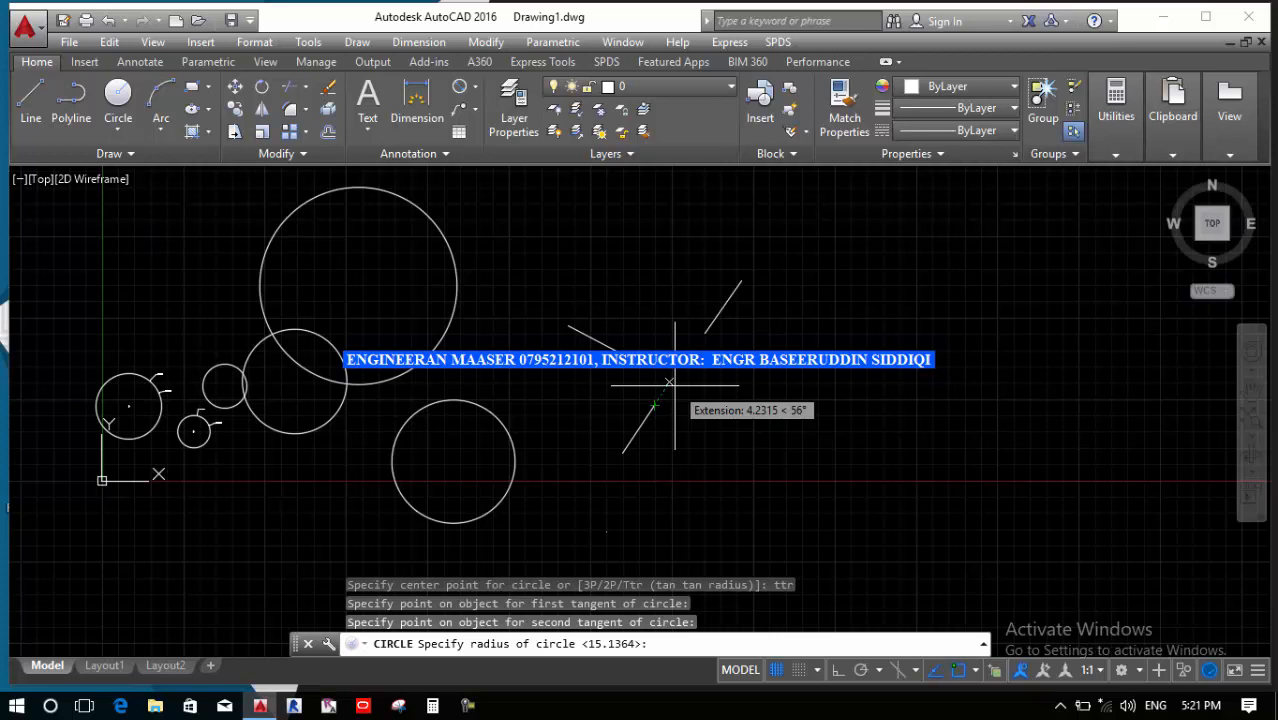
left_click(675, 384)
left_click(706, 401)
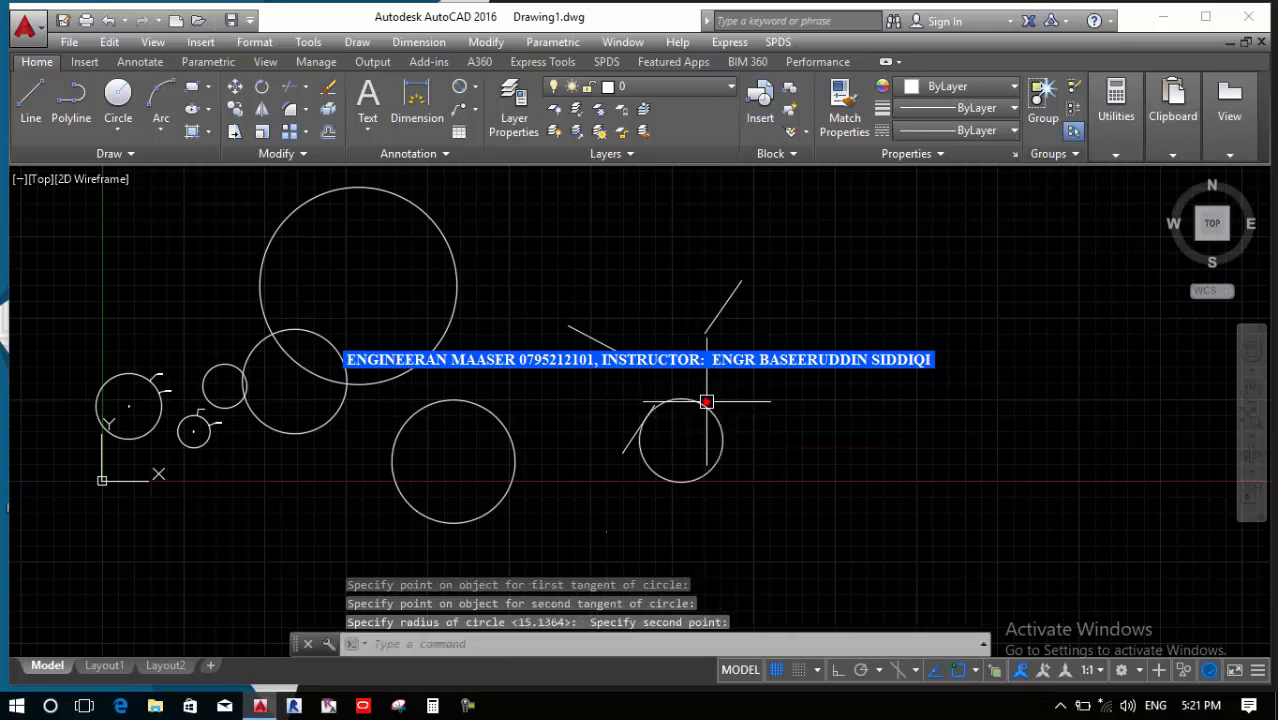
Examine up close where the new circle meets the upper end of the lower slanted line
scroll(676, 400, "up", 2)
scroll(676, 400, "up", 2)
scroll(645, 400, "down", 3)
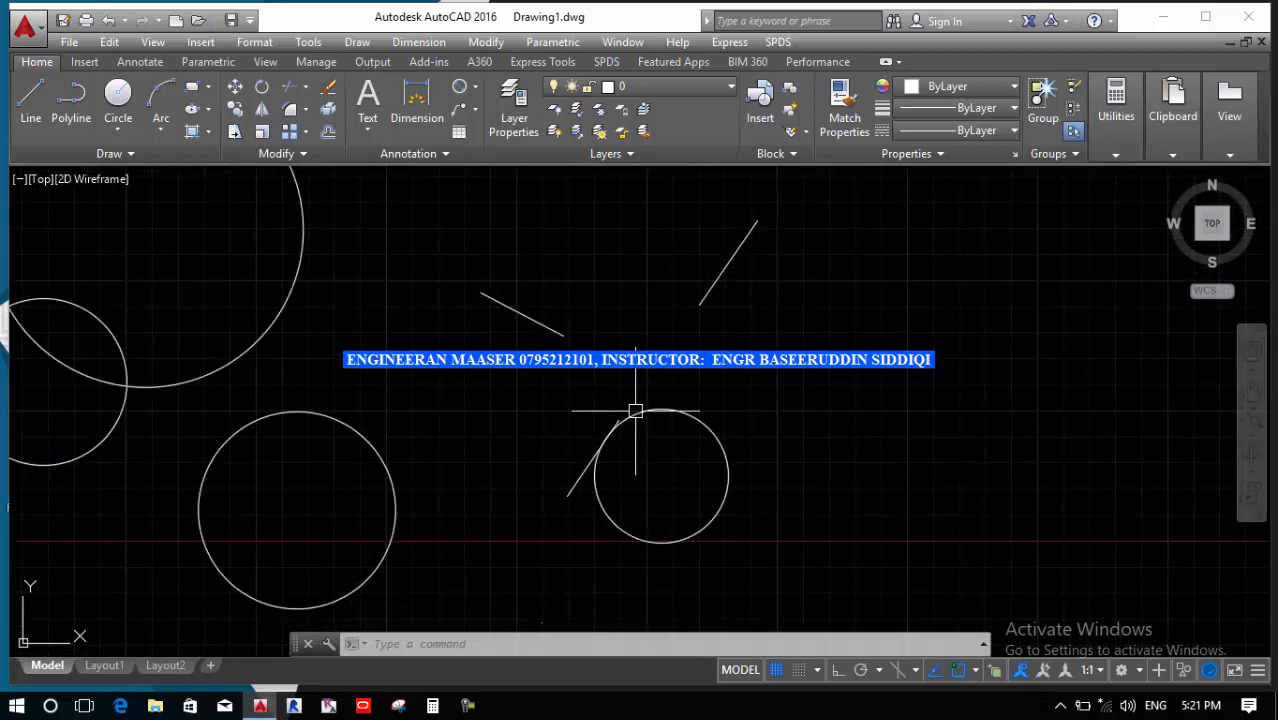
scroll(618, 415, "up", 3)
scroll(599, 437, "down", 3)
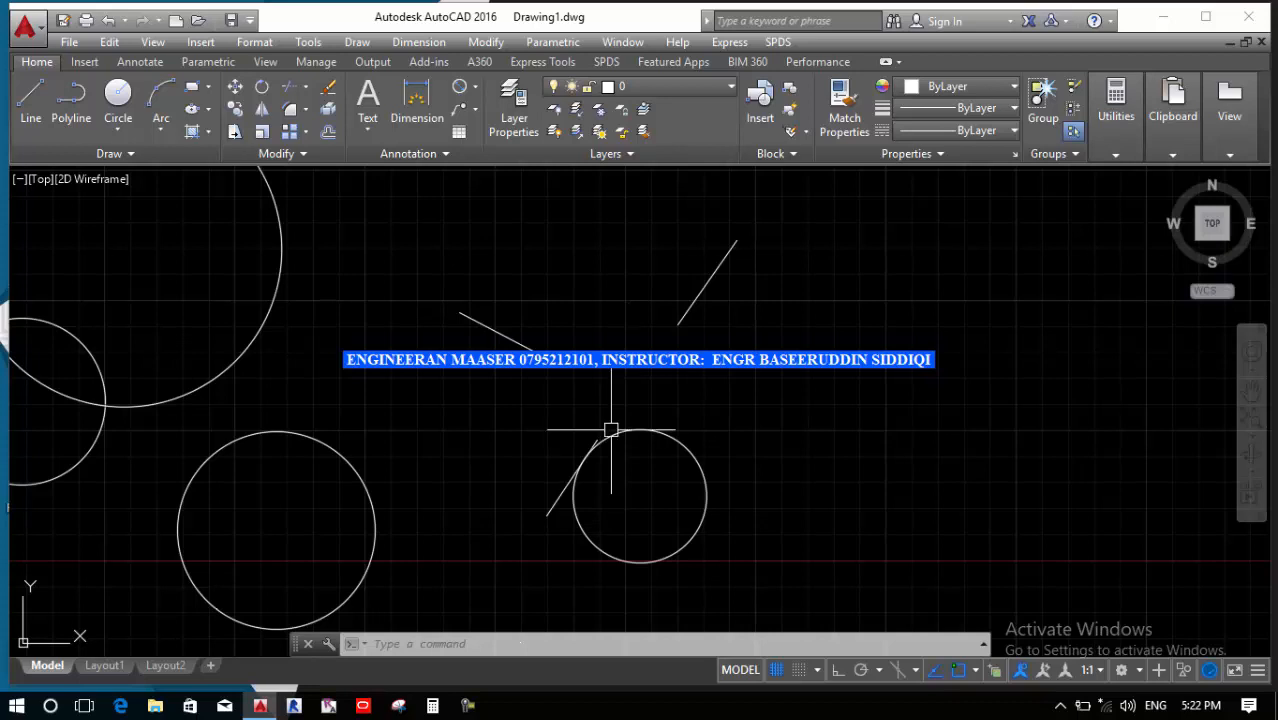
scroll(585, 431, "up", 3)
scroll(616, 442, "down", 3)
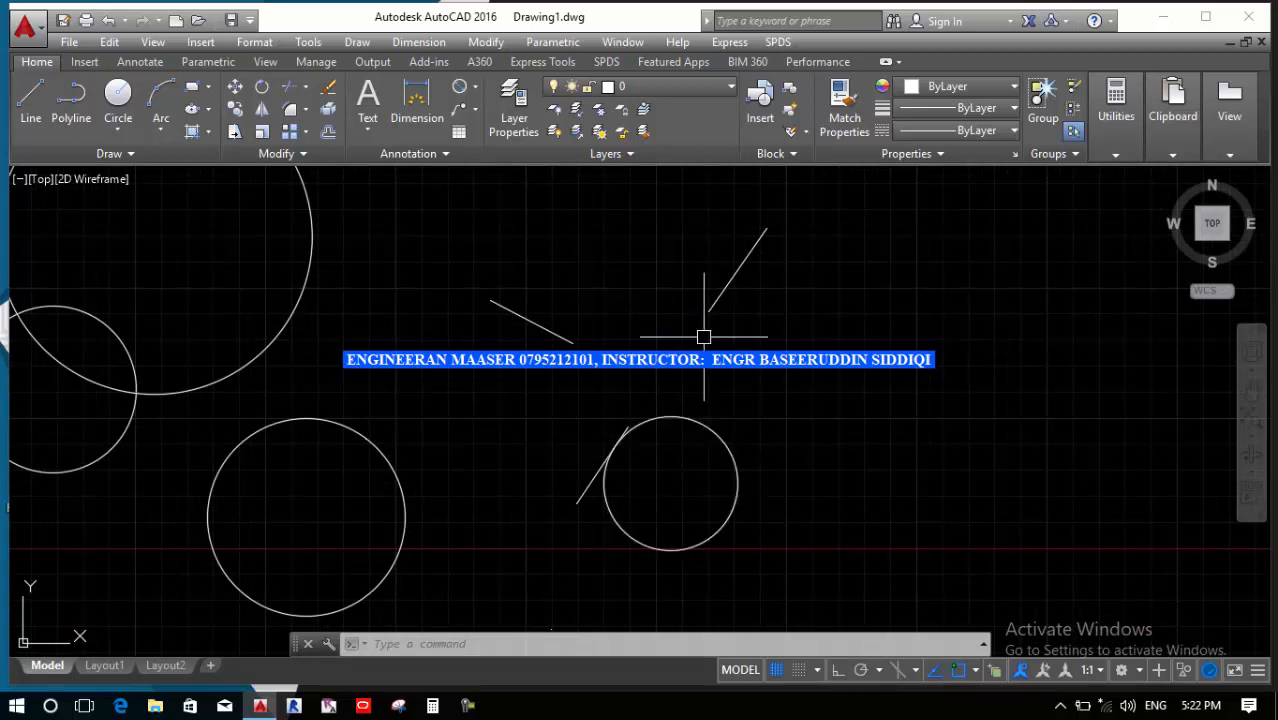
Draw a line from the lower end of the upper slanted line to the tangent point on the new circle
scroll(701, 324, "up", 1)
key("l")
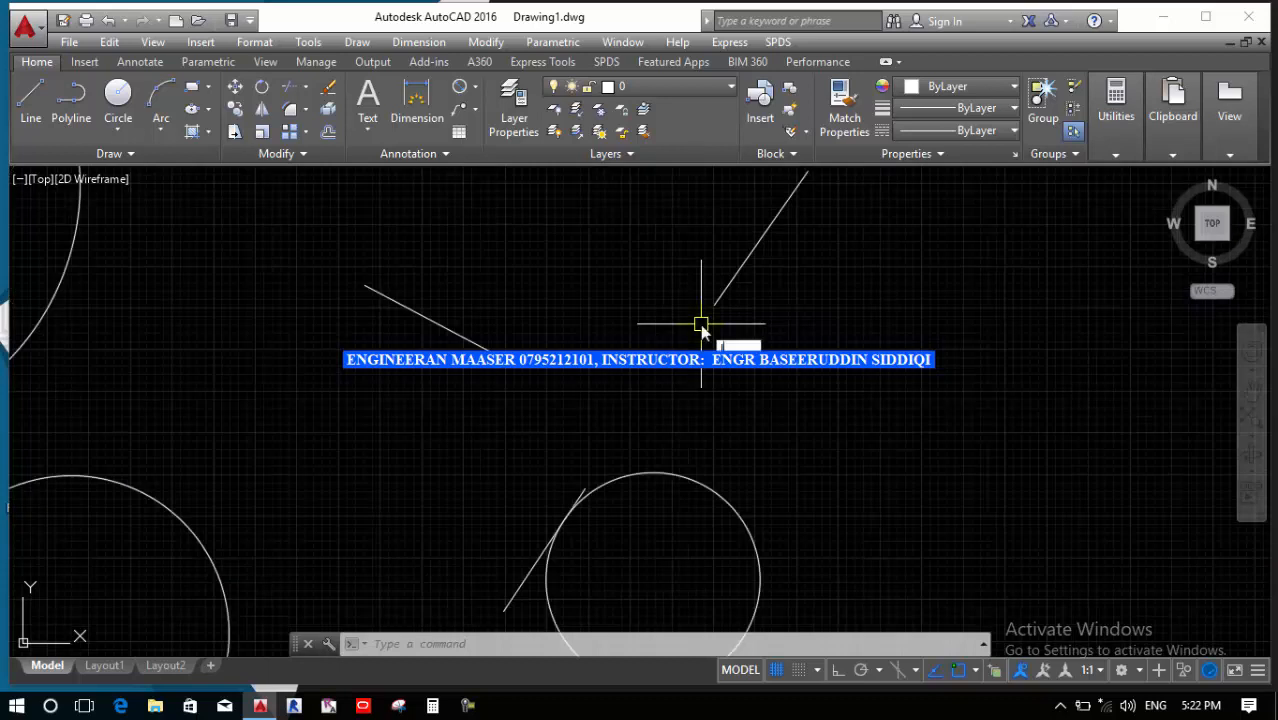
key("space")
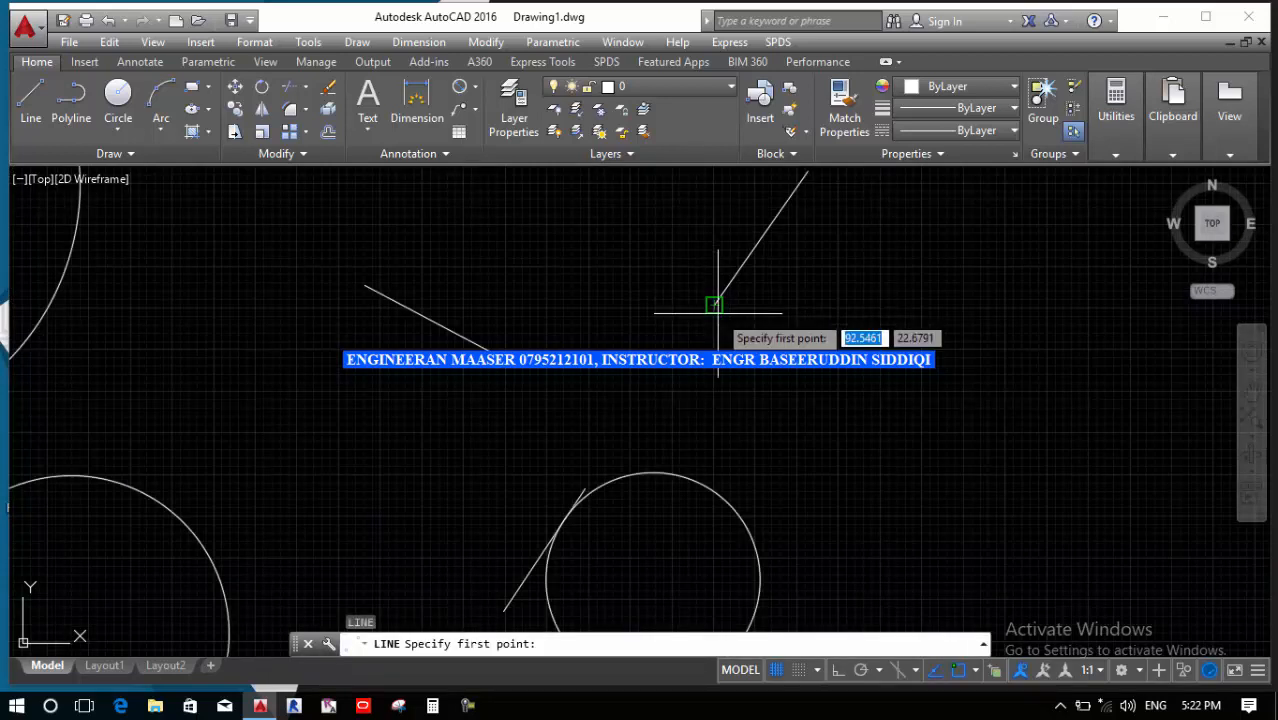
left_click(716, 310)
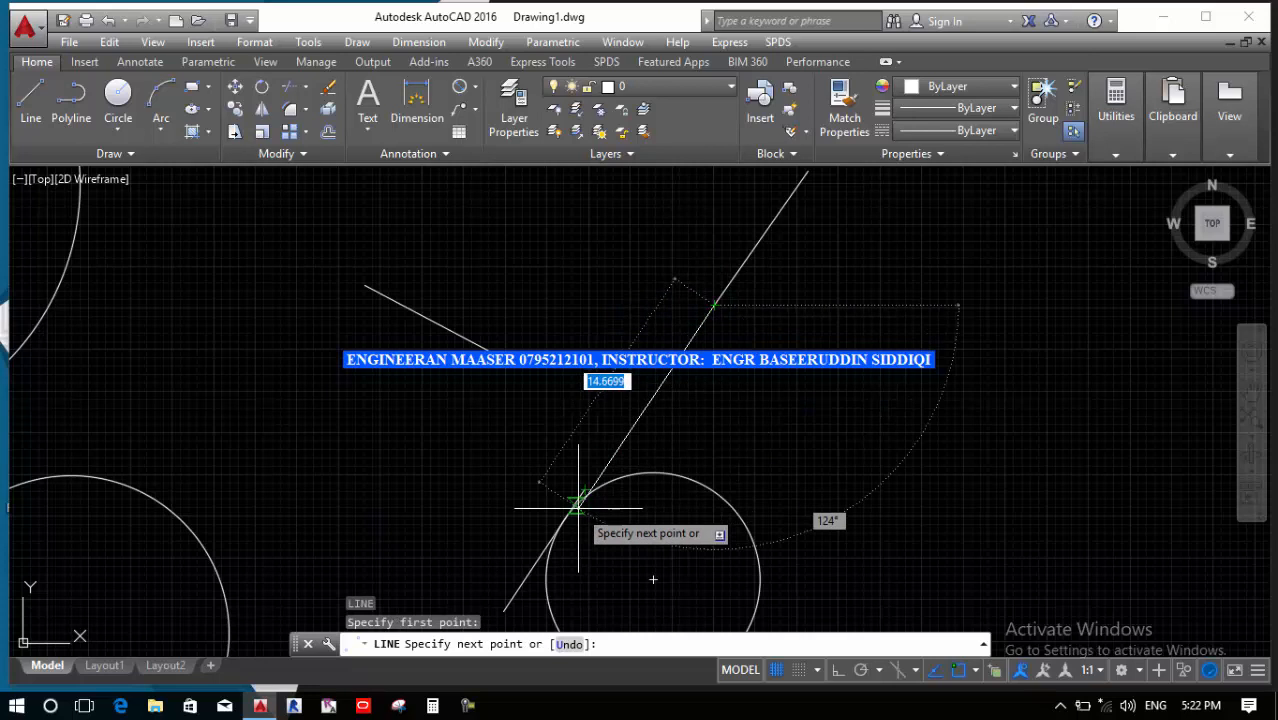
scroll(575, 512, "up", 2)
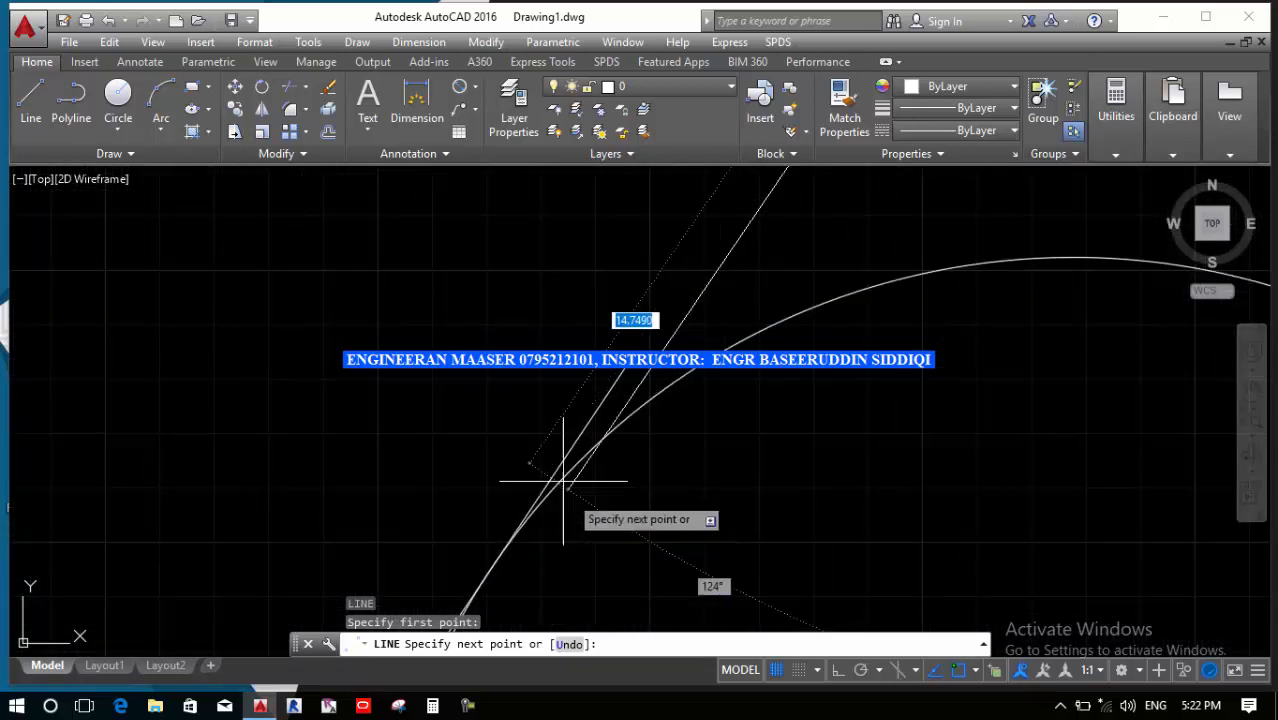
scroll(537, 502, "down", 2)
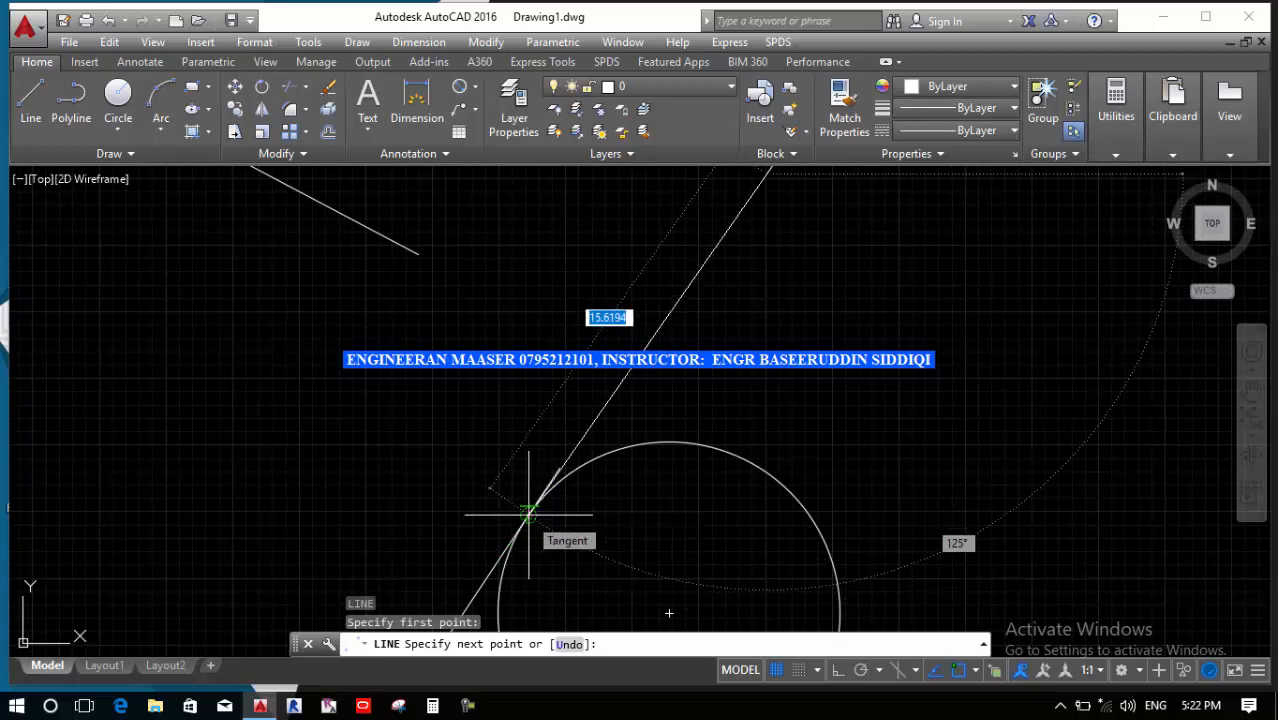
left_click(527, 513)
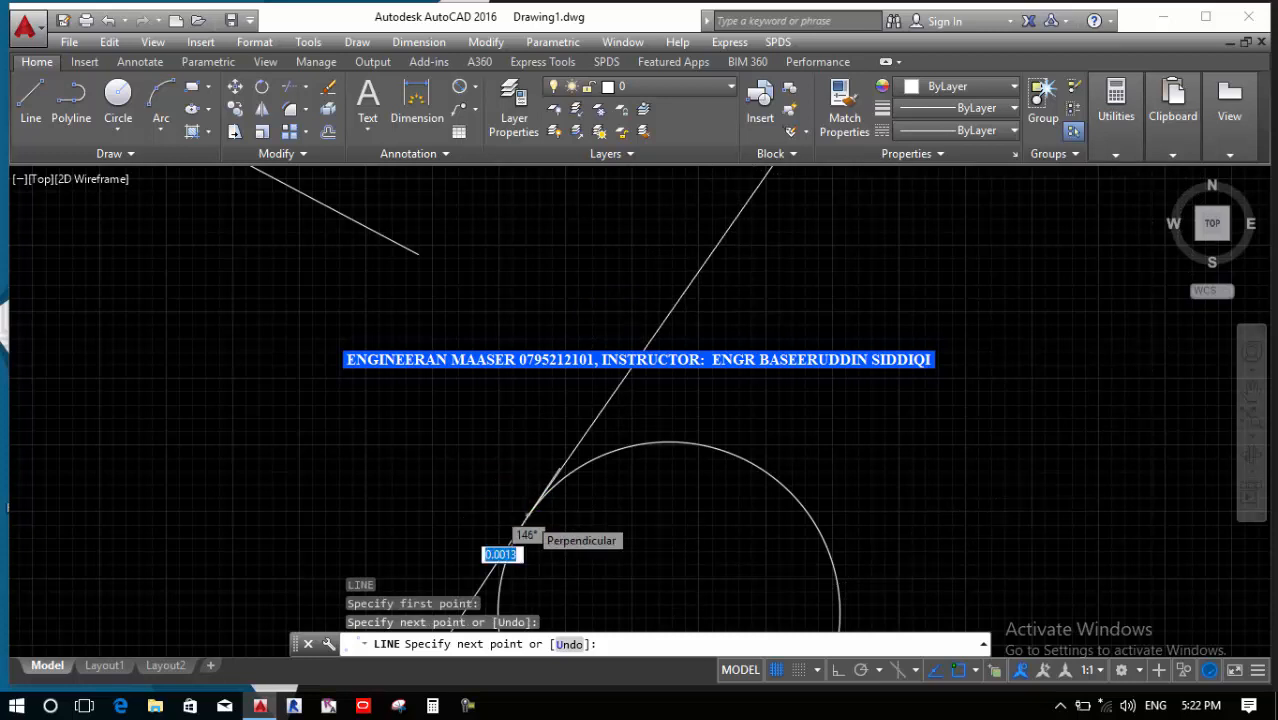
scroll(527, 513, "down", 3)
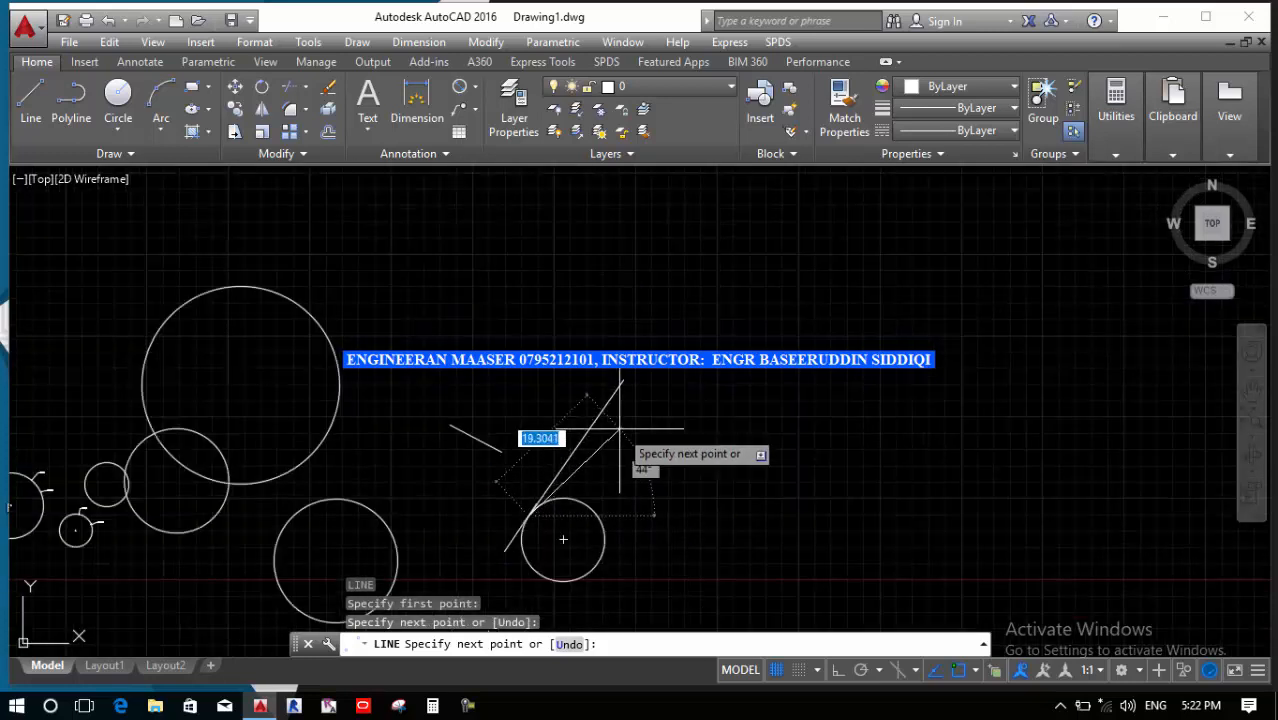
key("Return")
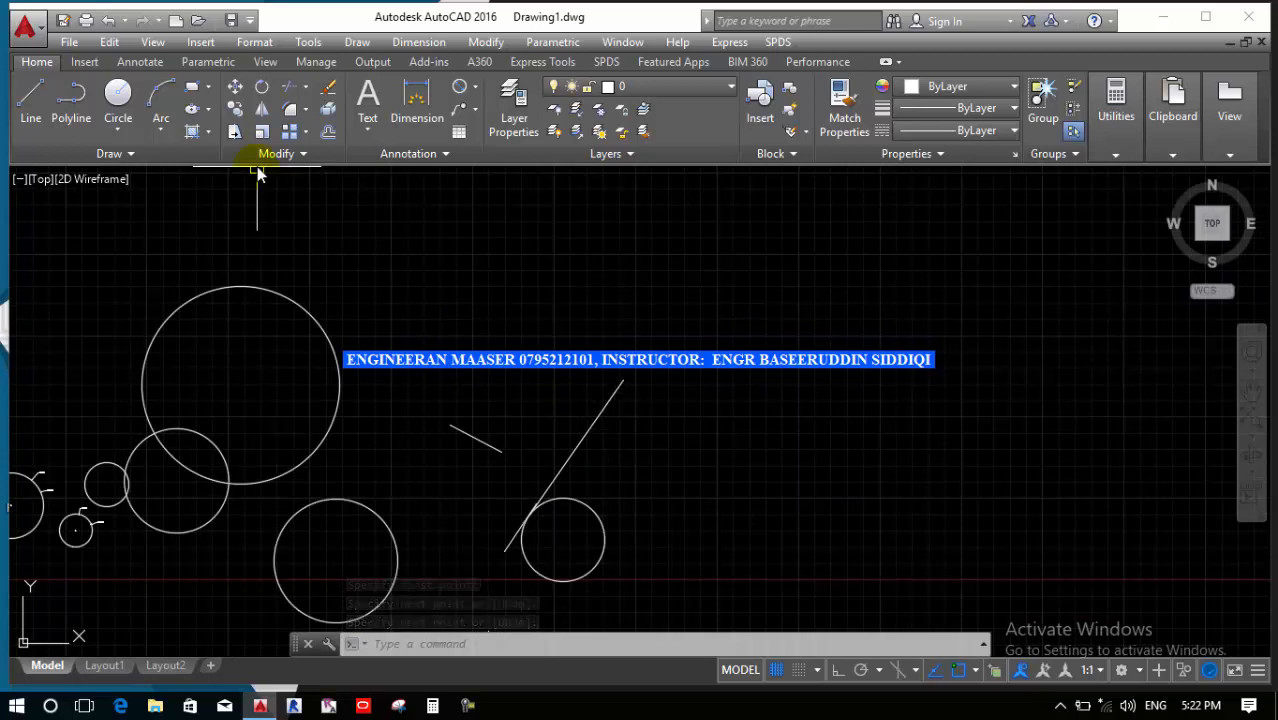
Draw two separate center-radius circles in the empty area above the slanted lines, the second with a radius of about 10.7
left_click(136, 128)
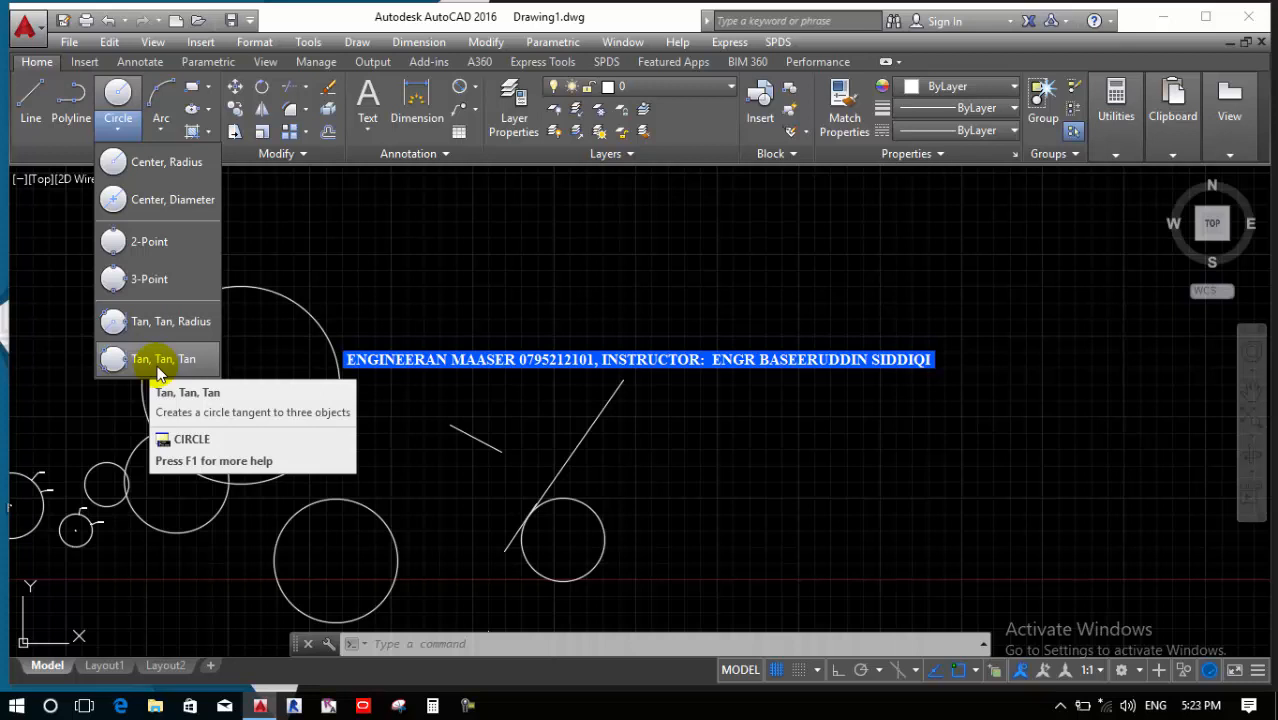
key("Escape")
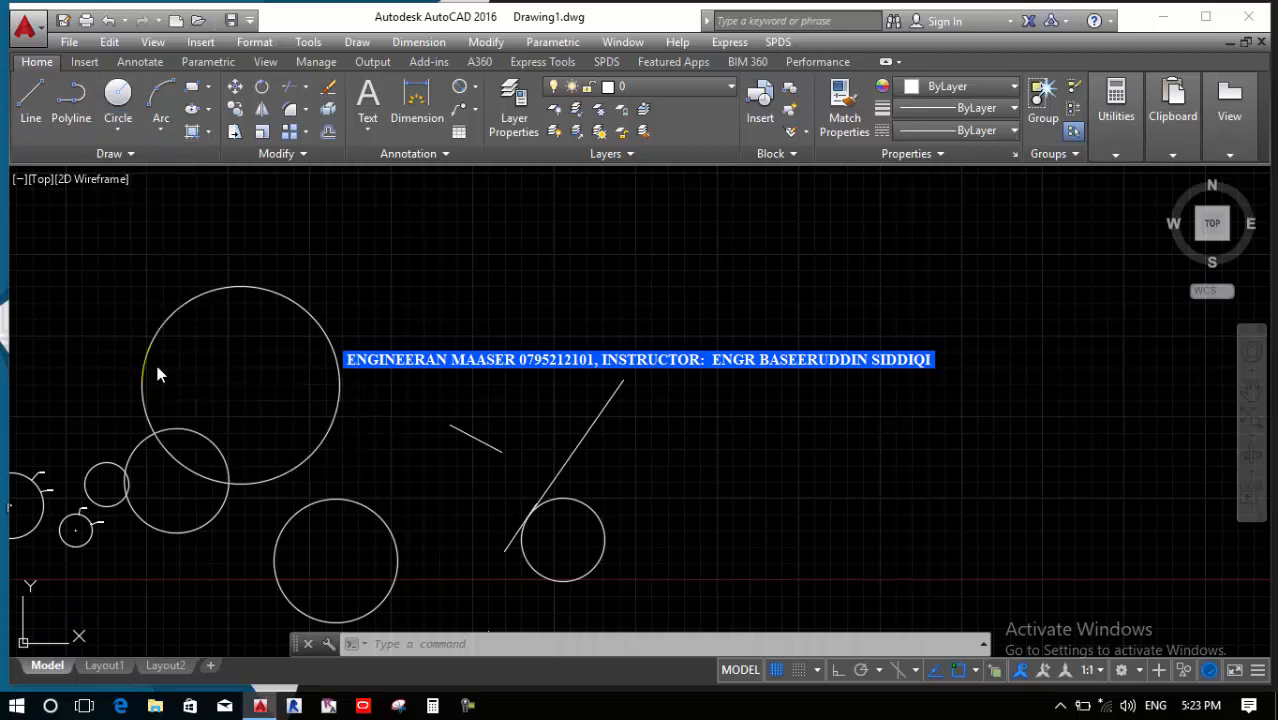
type("c")
key("Return")
left_click(521, 263)
left_click(578, 310)
key("Return")
left_click(899, 271)
left_click(930, 334)
Draw a third, slightly larger center-radius circle above and between the two new circles
scroll(930, 334, "down", 3)
key("Return")
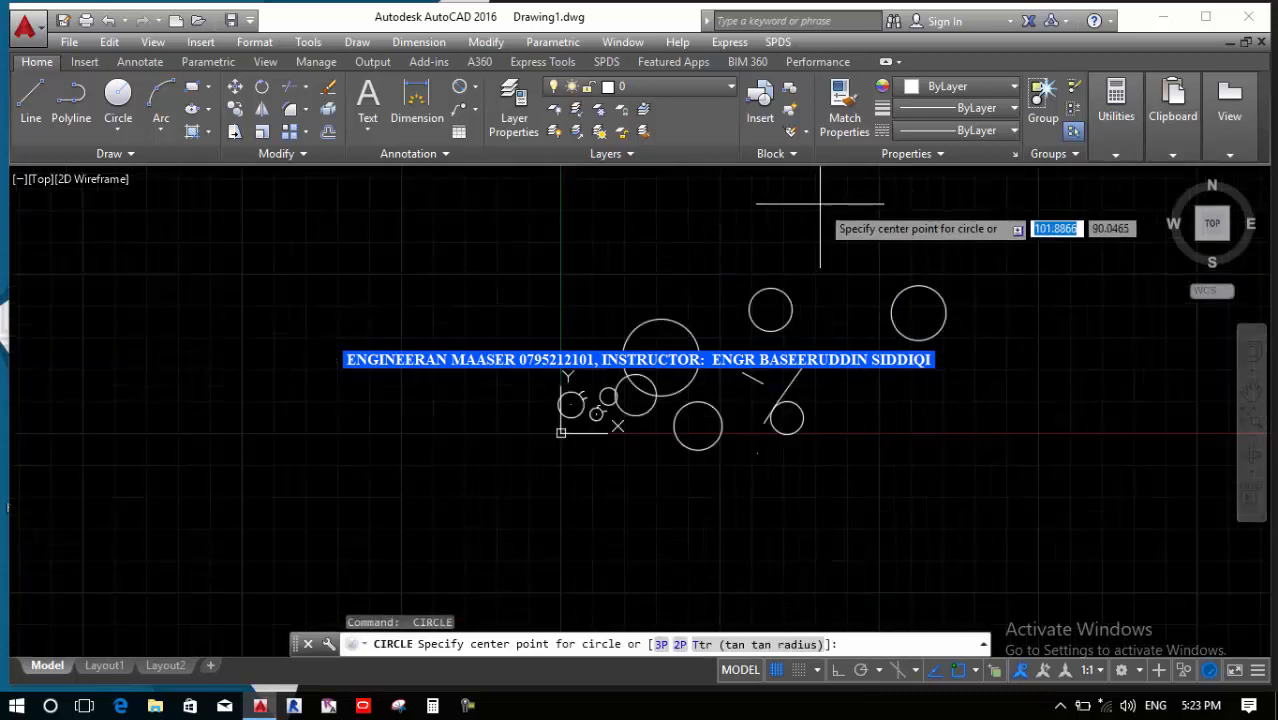
left_click(825, 197)
left_click(850, 218)
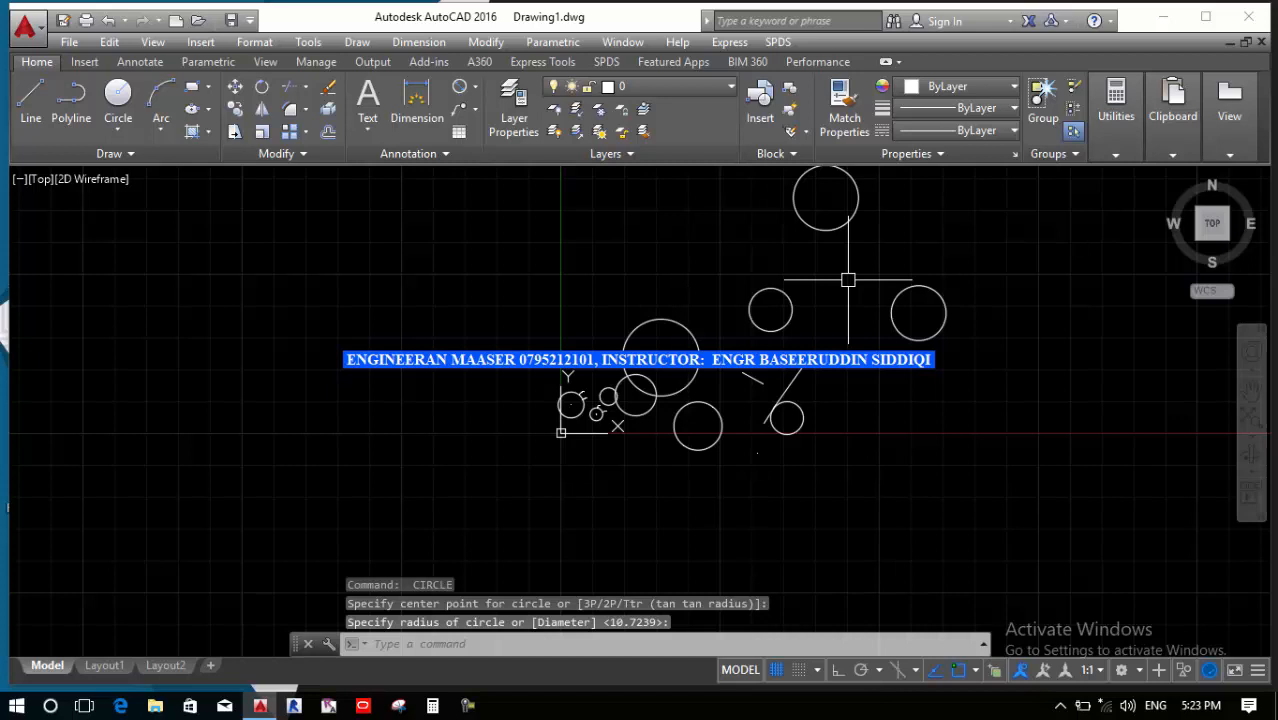
Draw a Tan, Tan, Tan circle touching the upper, lower-left and lower-right of the three new circles
left_click(119, 130)
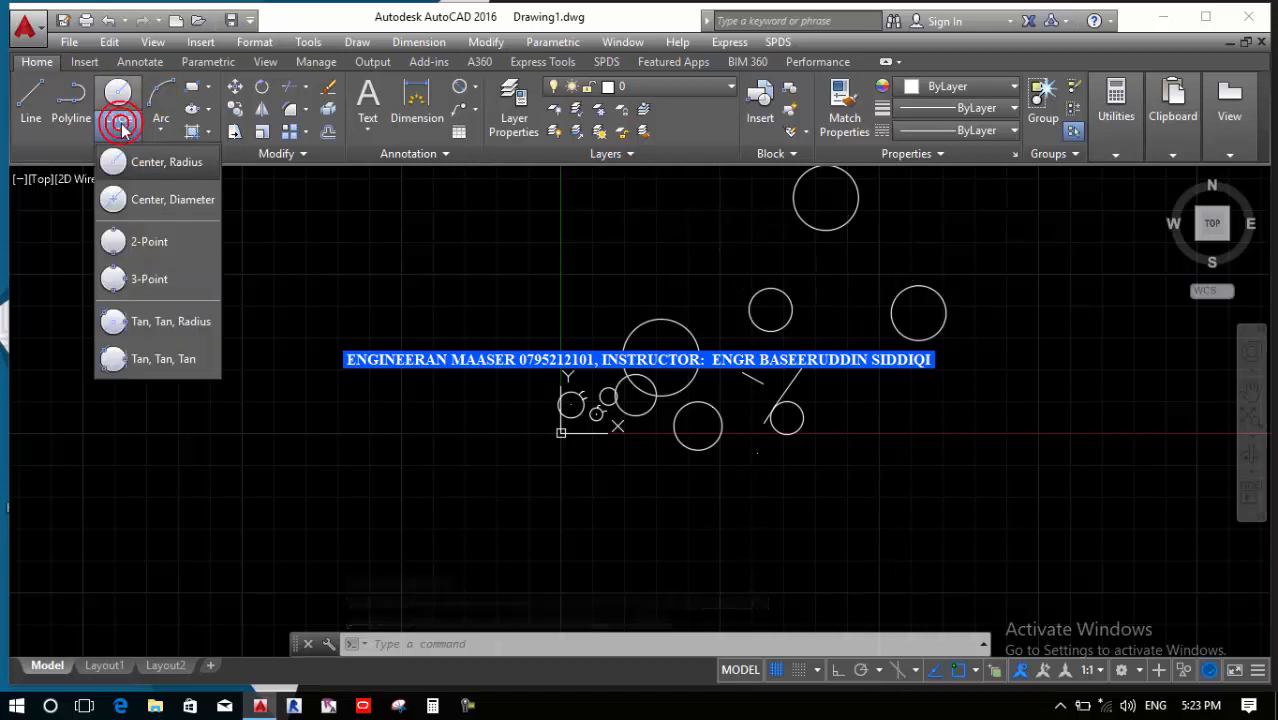
left_click(158, 360)
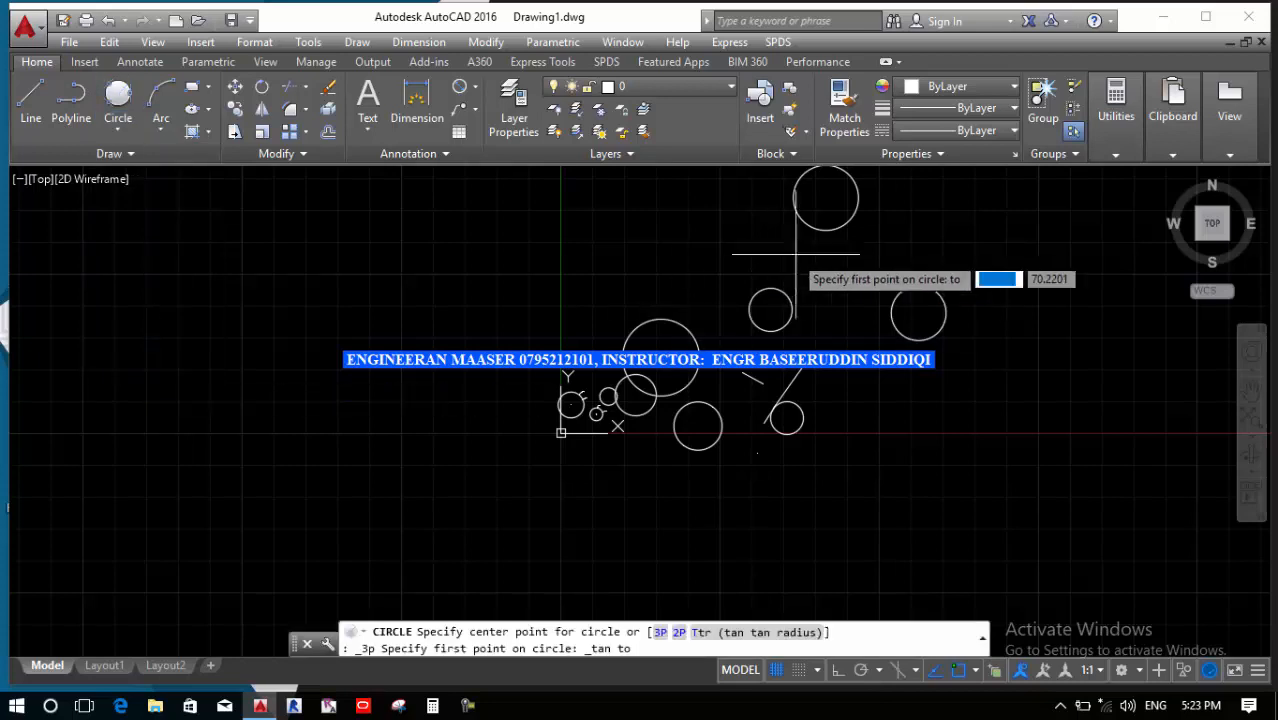
left_click(829, 224)
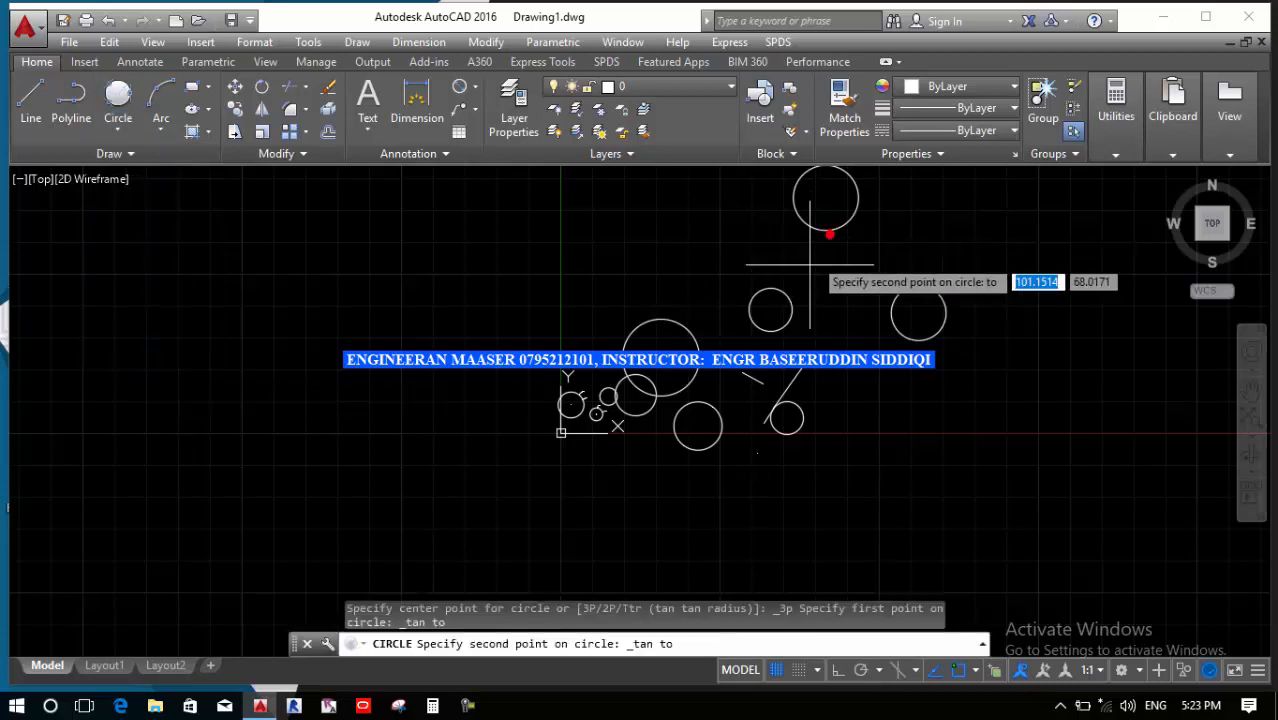
left_click(771, 293)
left_click(884, 313)
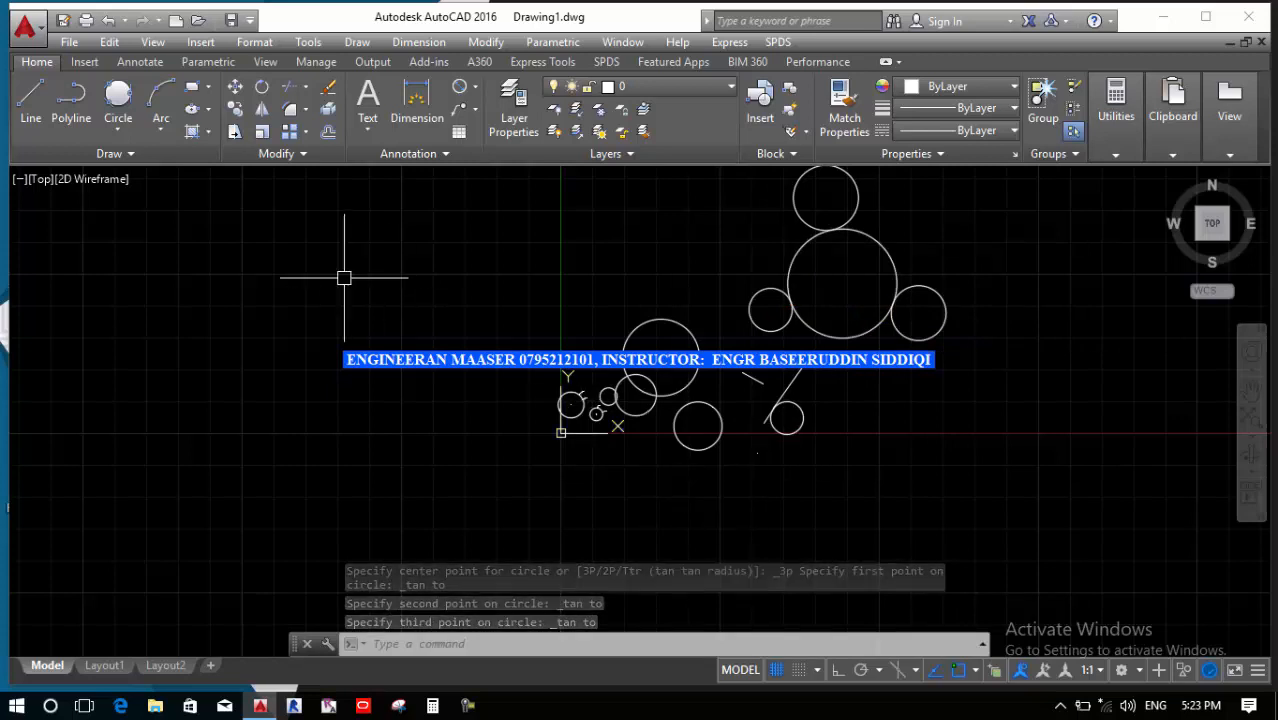
left_click(113, 133)
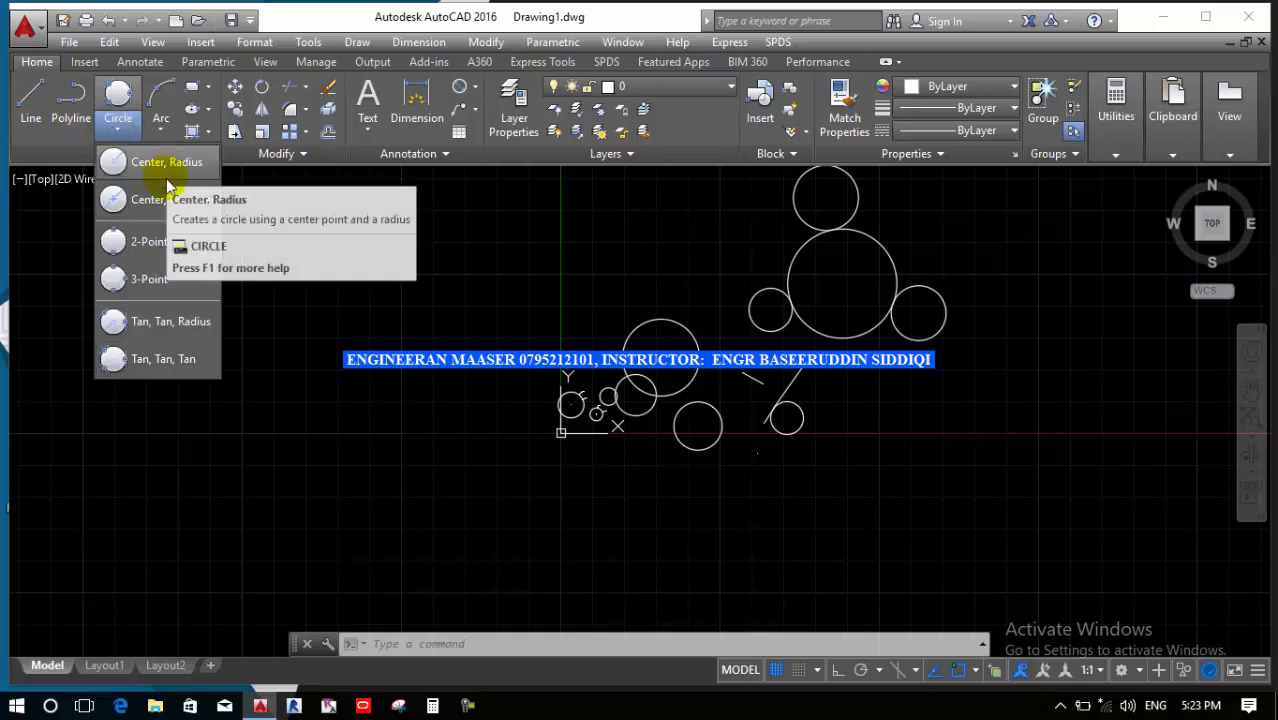
scroll(491, 473, "down", 3)
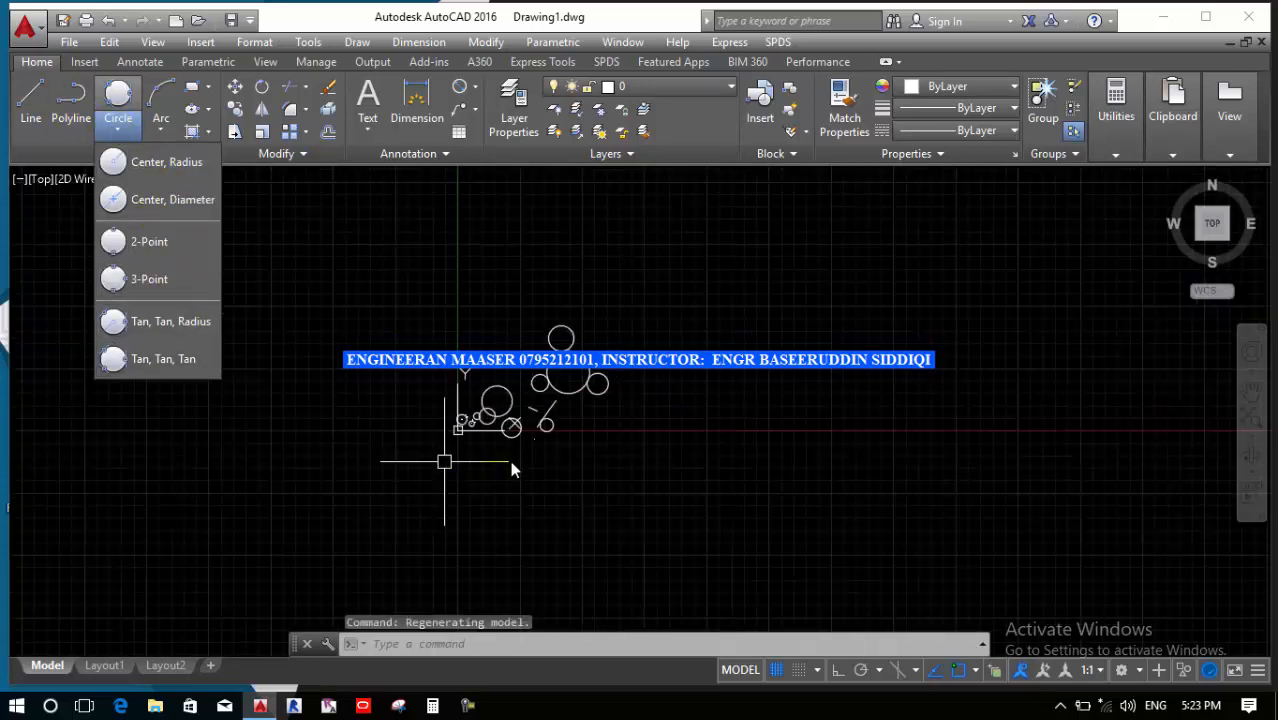
left_click(698, 497)
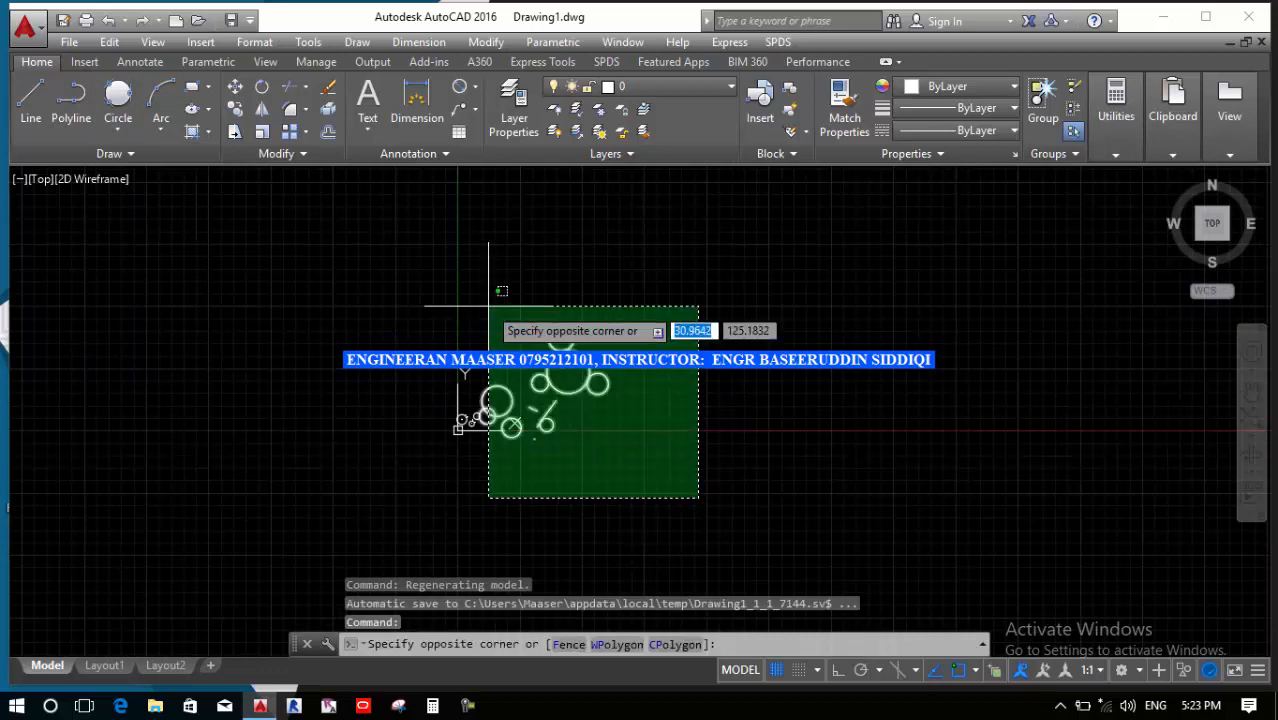
left_click(635, 440)
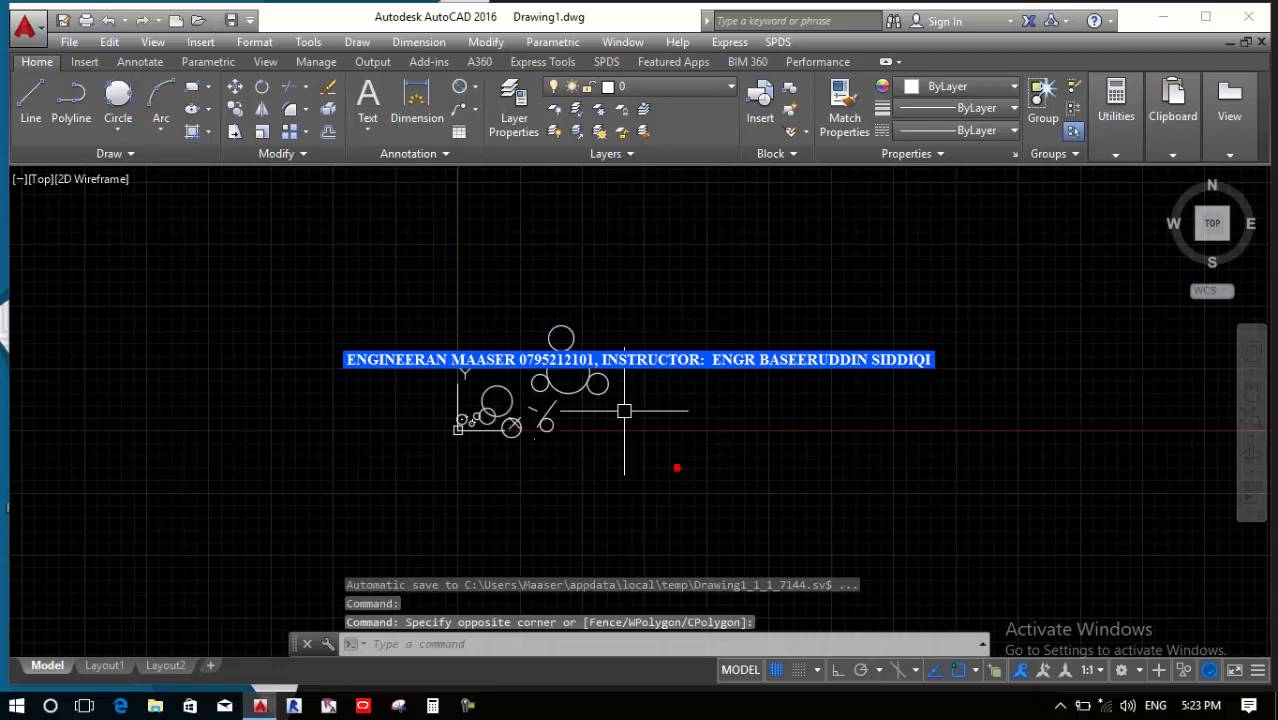
Erase the large circle that is tangent to the three surrounding circles
scroll(575, 375, "up", 4)
left_click(566, 339)
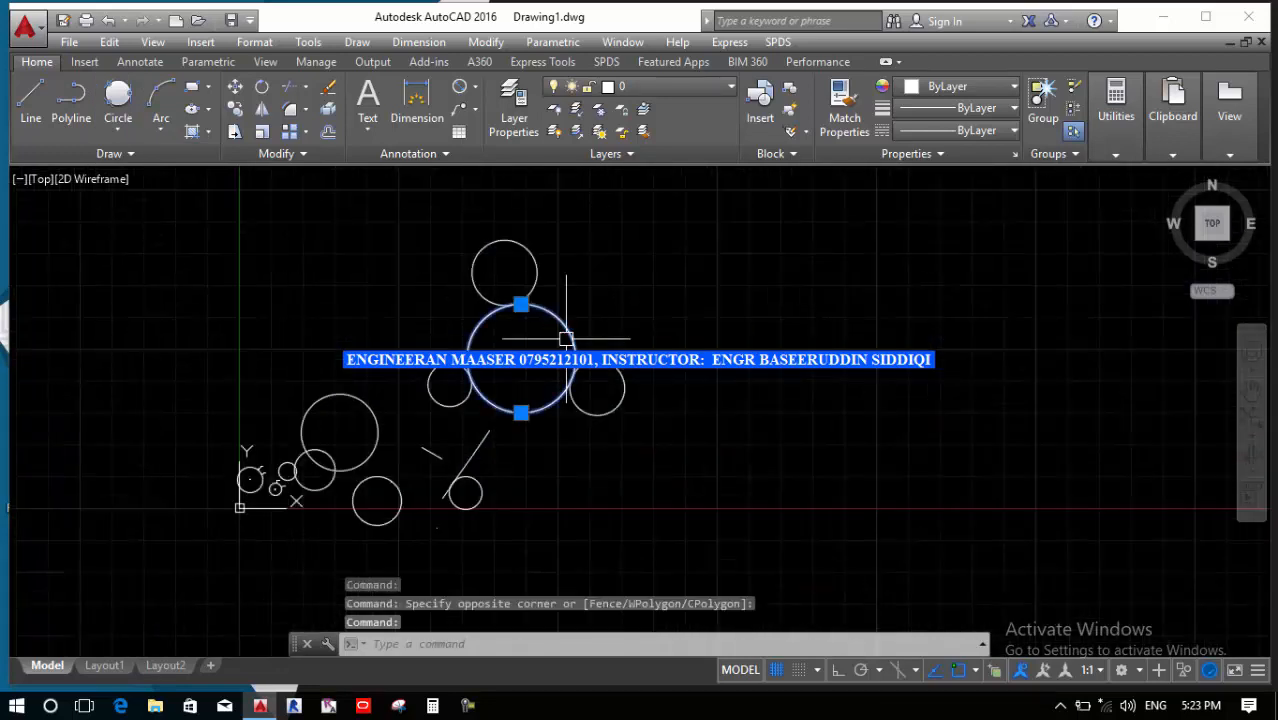
type("e")
key("Return")
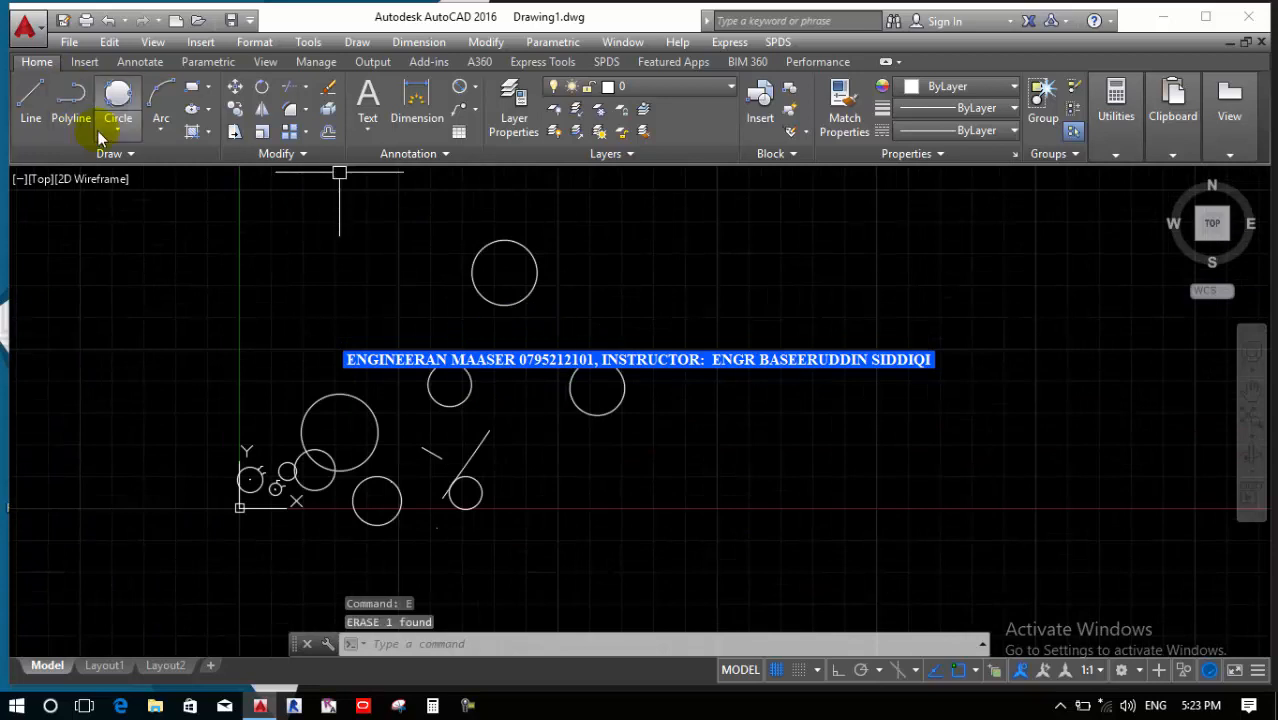
Draw a Tan, Tan, Tan circle touching the facing inner sides of the upper, lower-left and lower-right circles
left_click(116, 130)
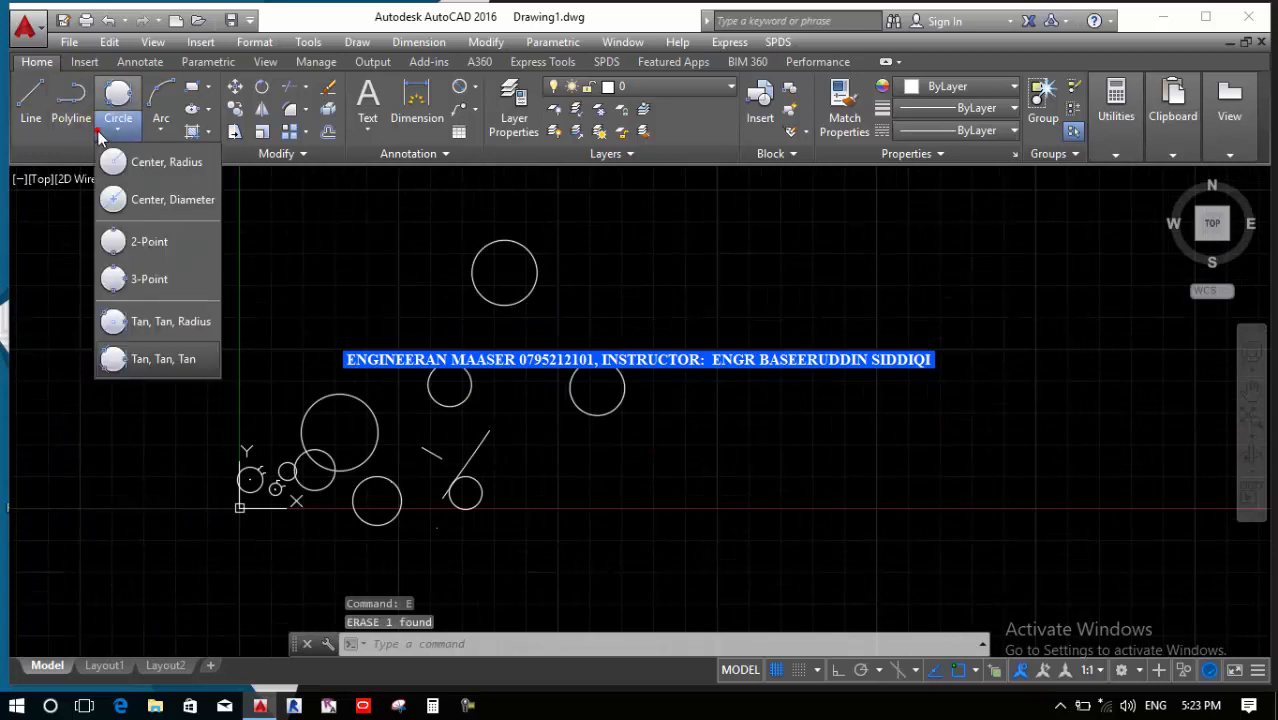
left_click(175, 362)
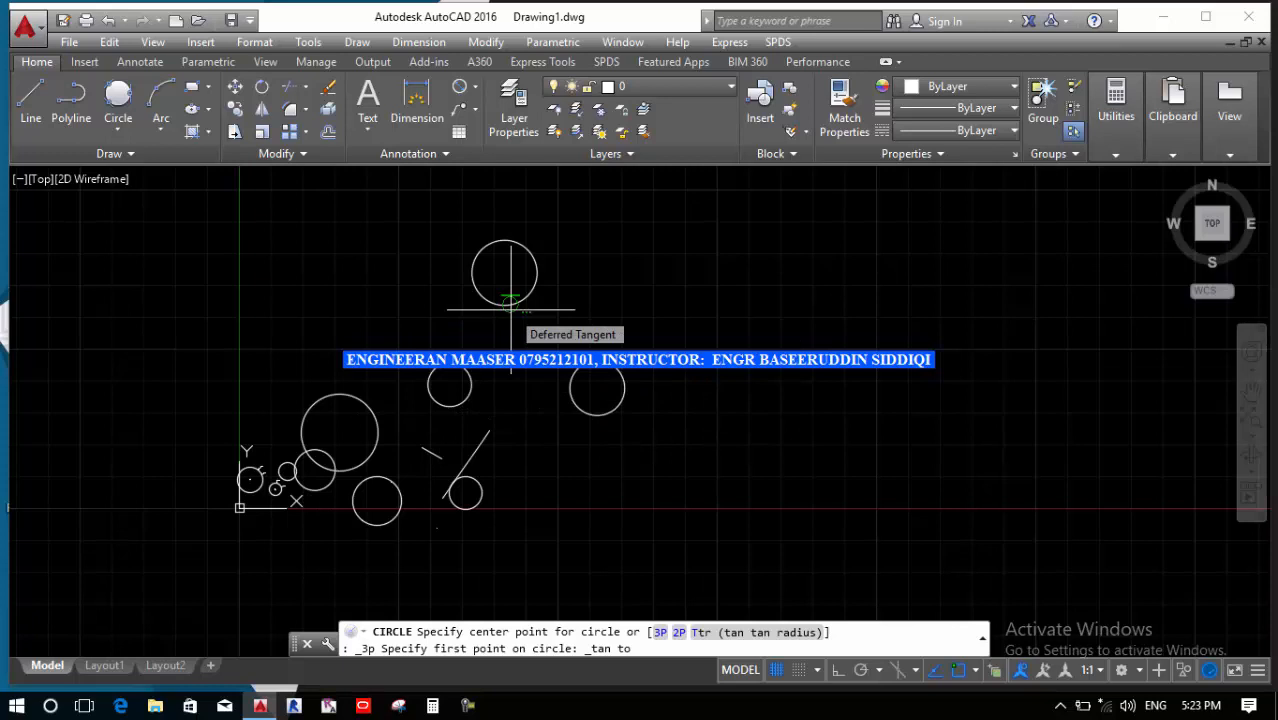
left_click(510, 309)
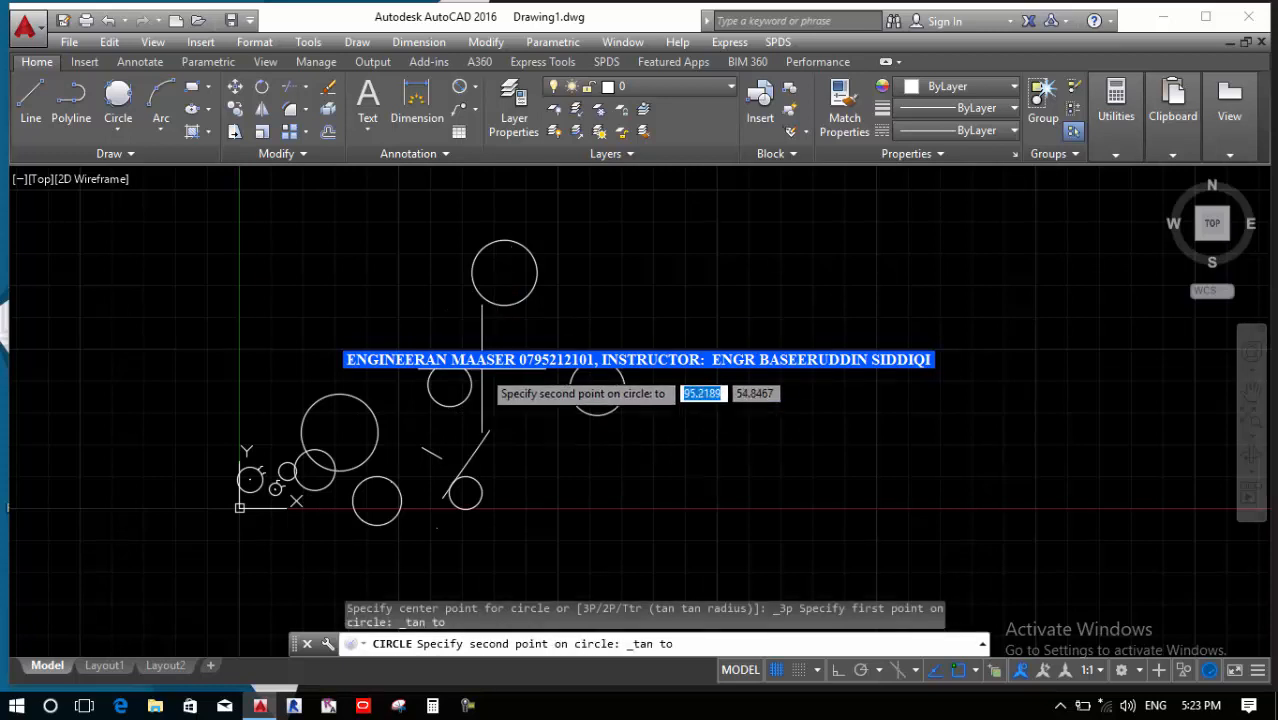
left_click(471, 378)
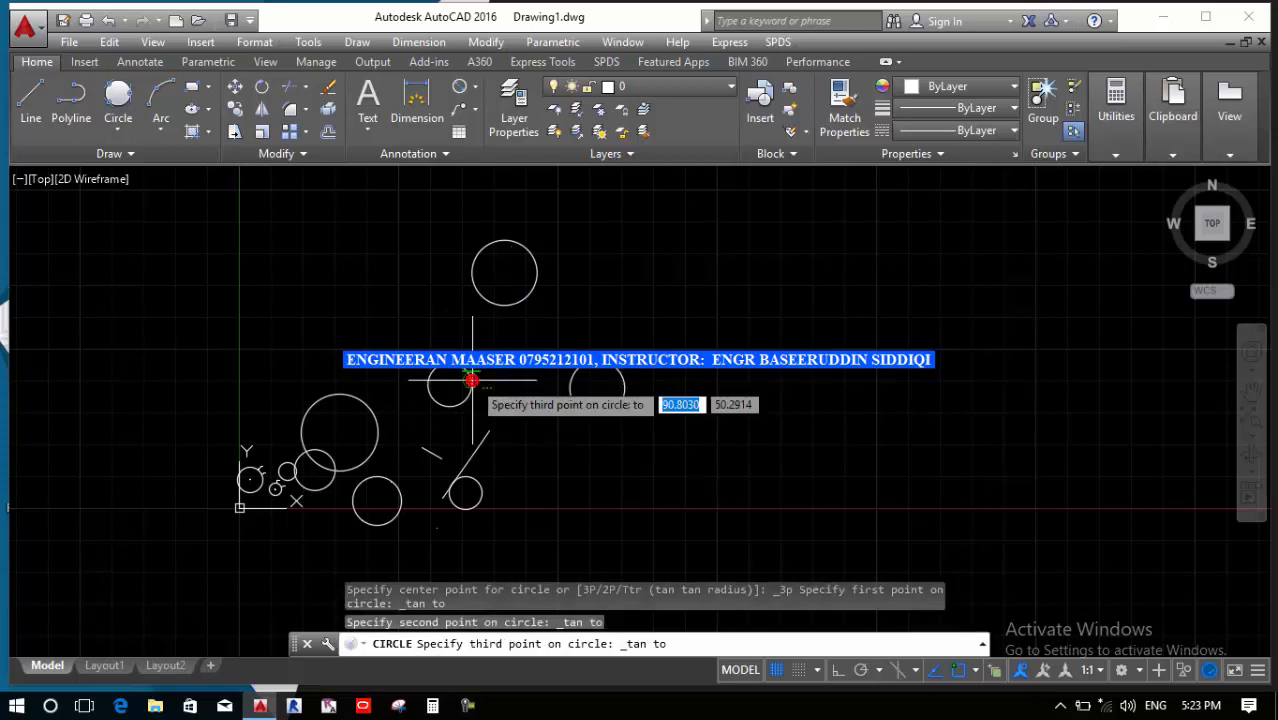
left_click(572, 379)
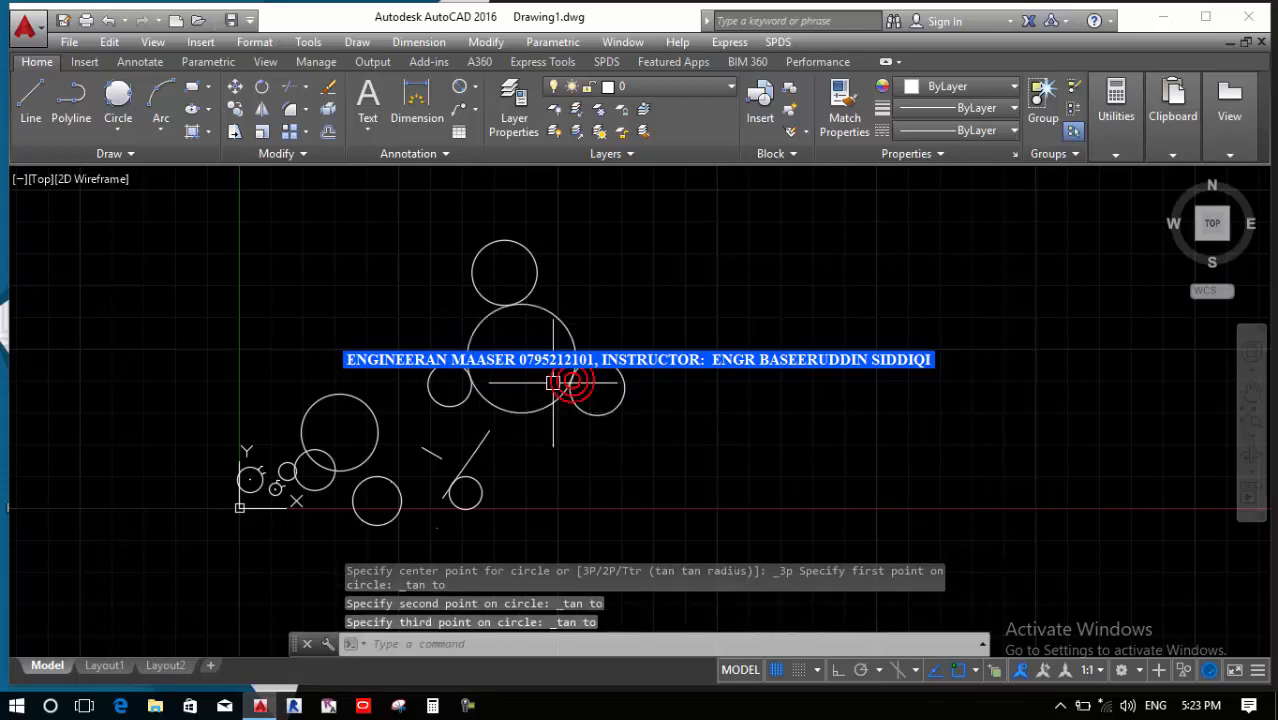
Erase all circles and lines in the drawing
scroll(429, 363, "down", 4)
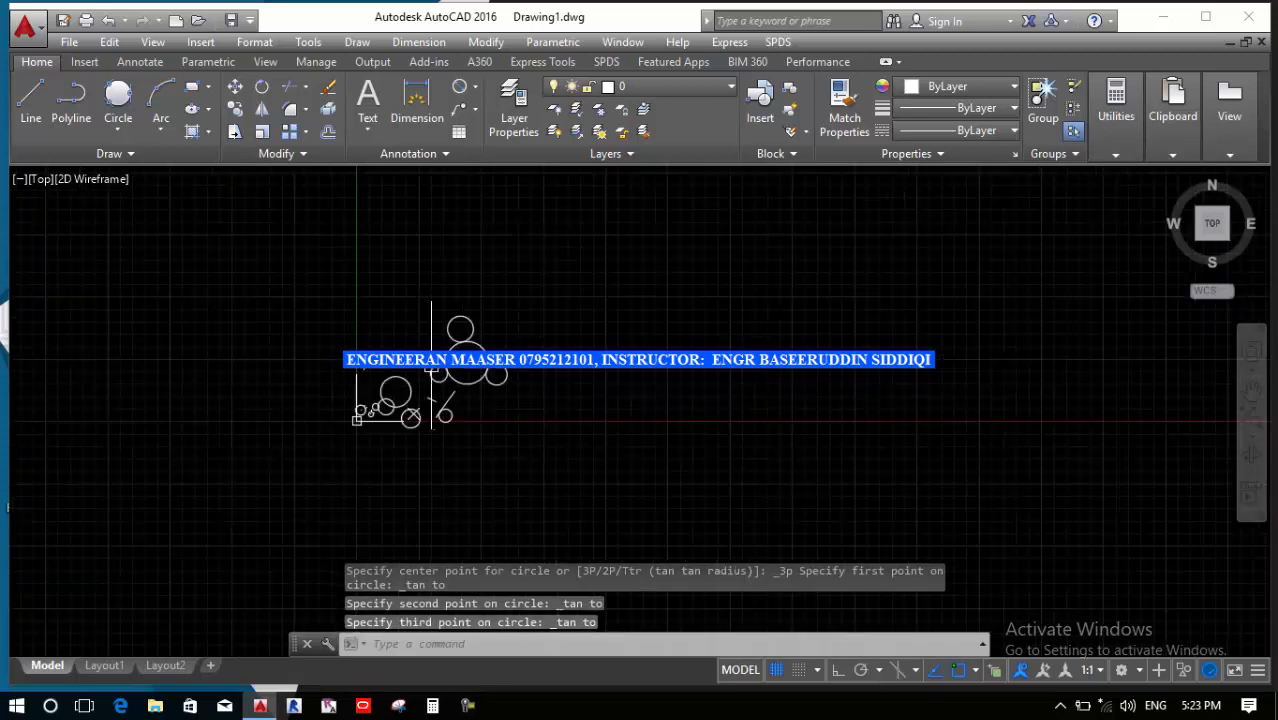
left_click(643, 494)
left_click(298, 270)
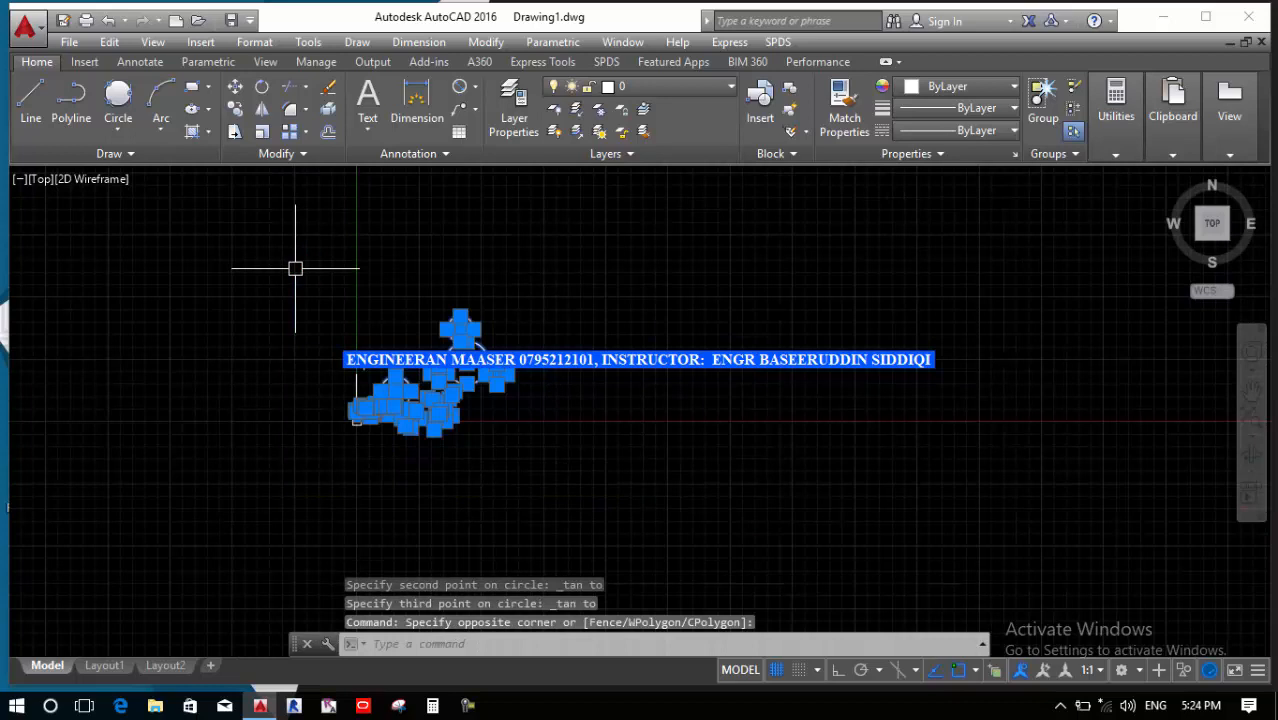
type("e")
key("Return")
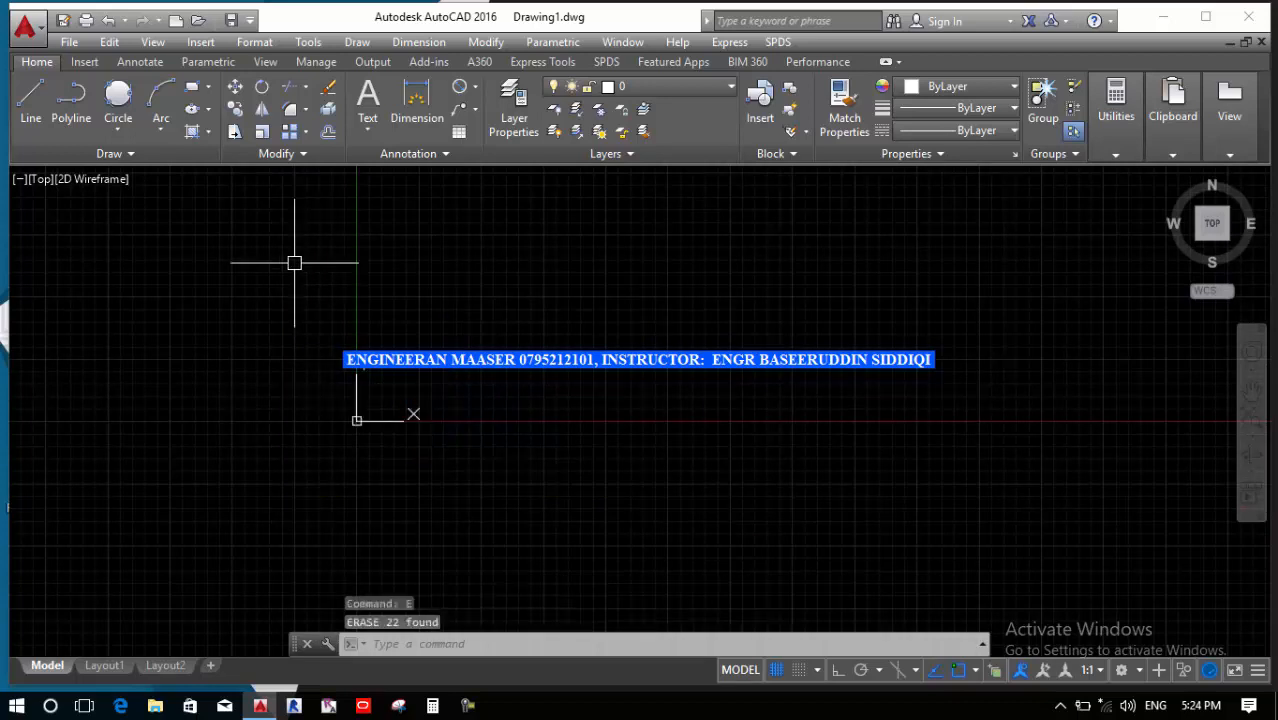
left_click(158, 136)
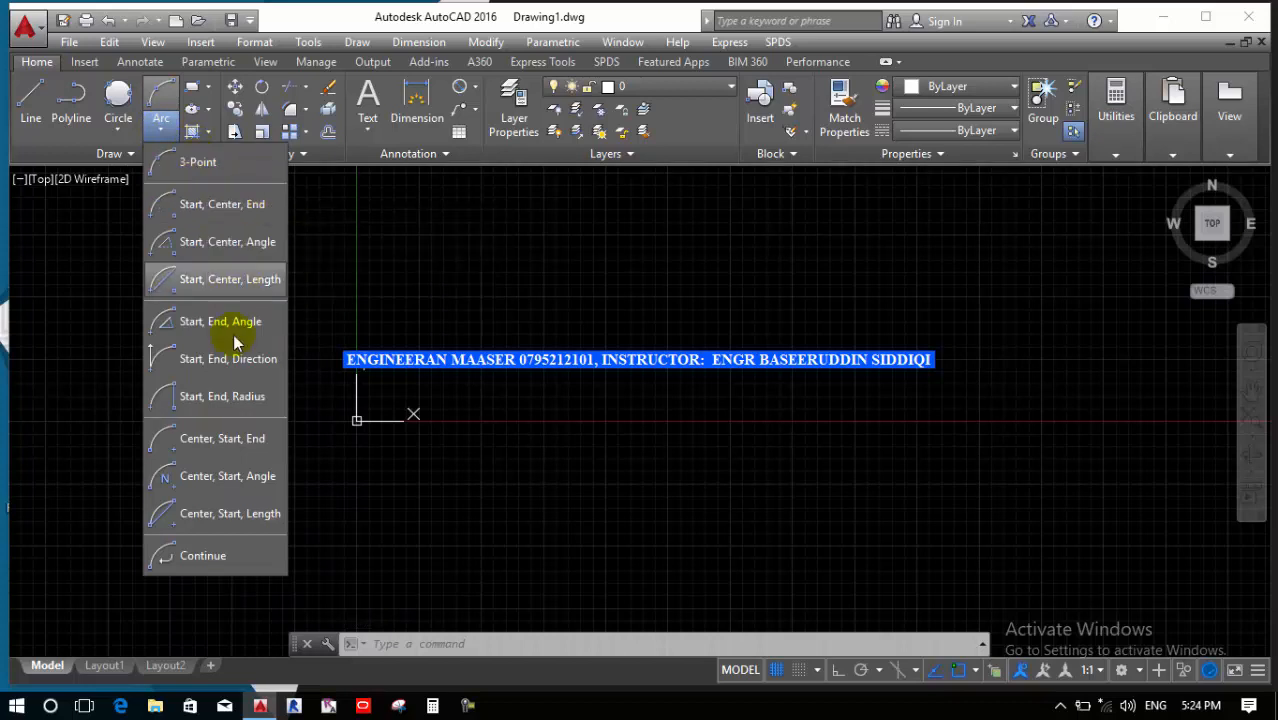
left_click(727, 420)
Draw a horizontal line about 270 long above the X axis with Ortho mode turned on
scroll(610, 351, "up", 2)
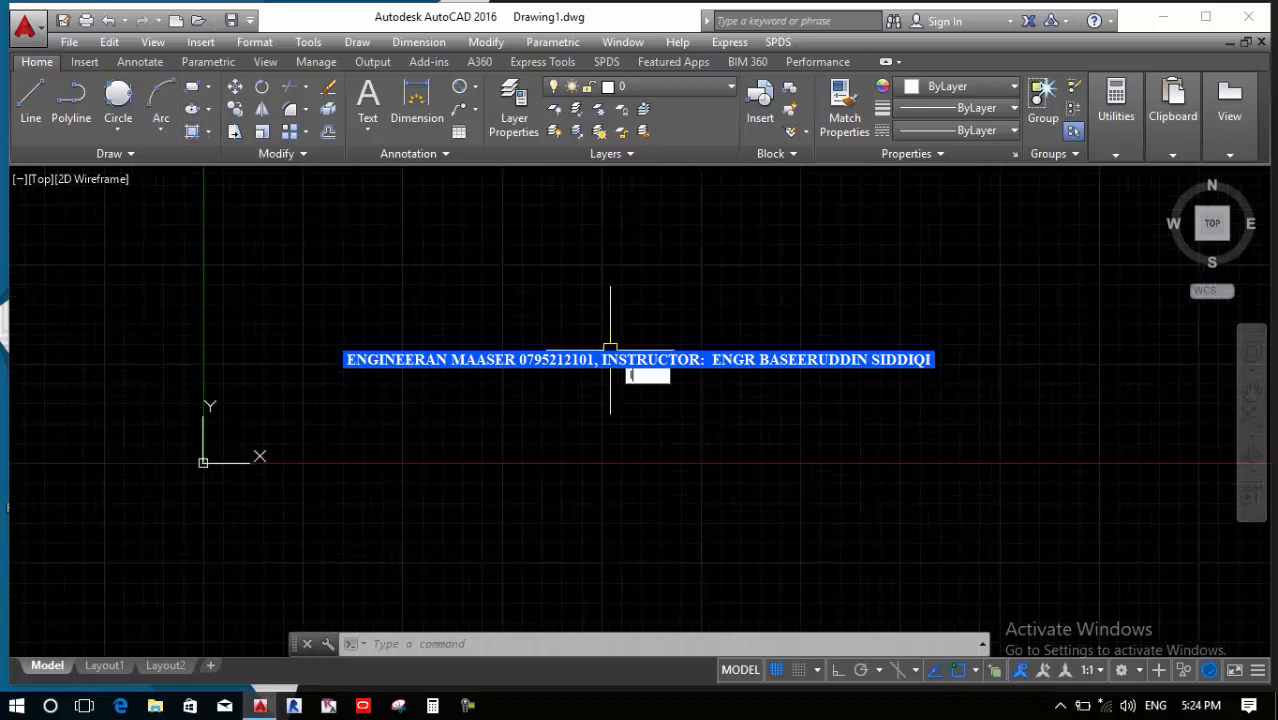
type("l")
key("Return")
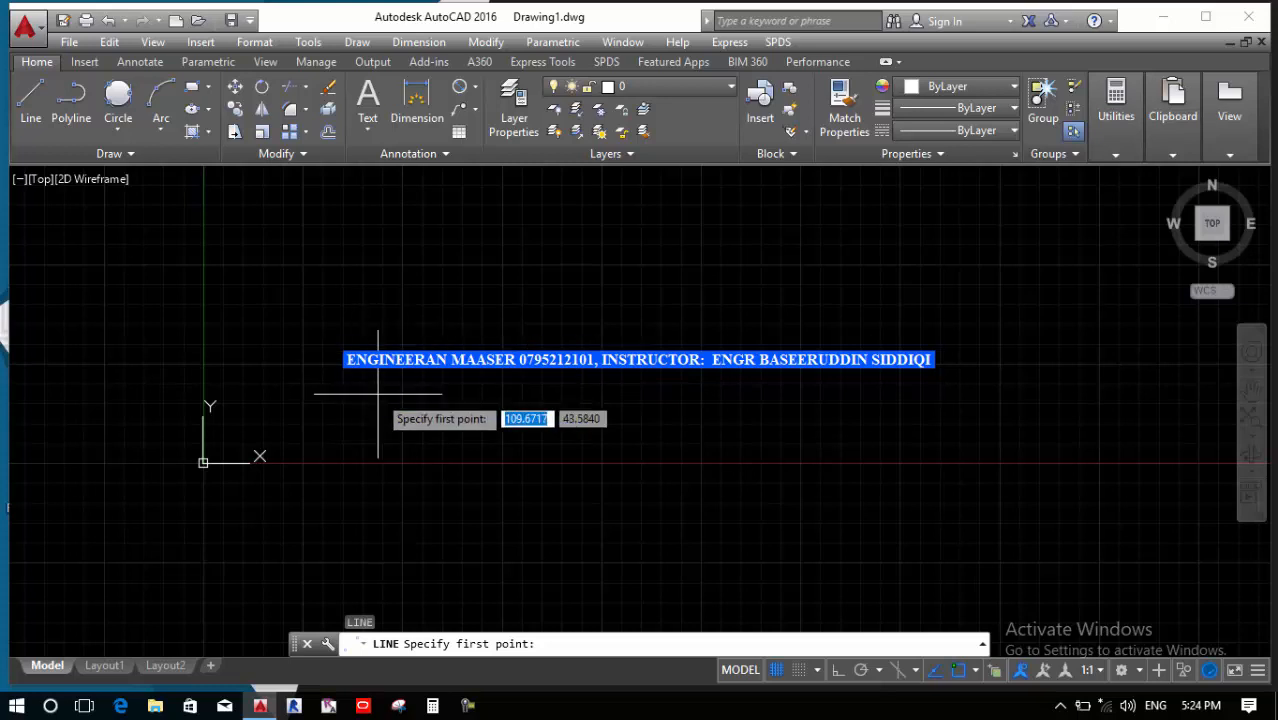
left_click(360, 357)
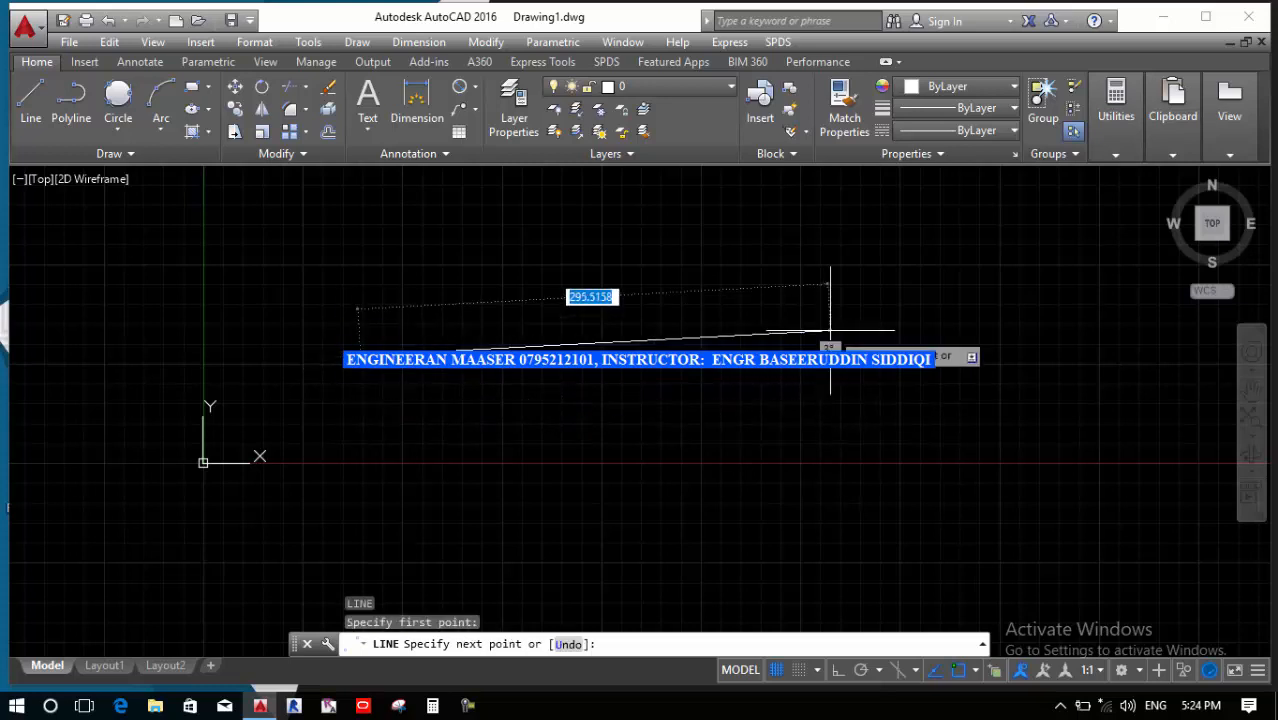
left_click(840, 670)
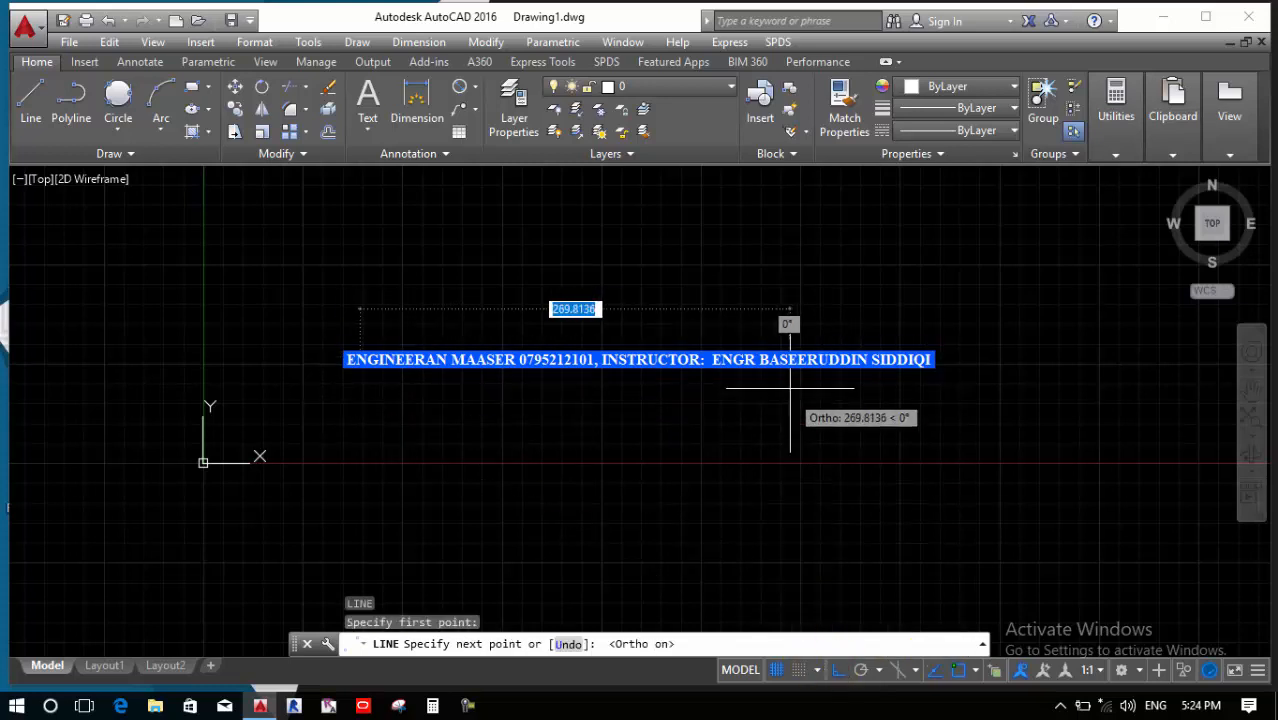
key("Return")
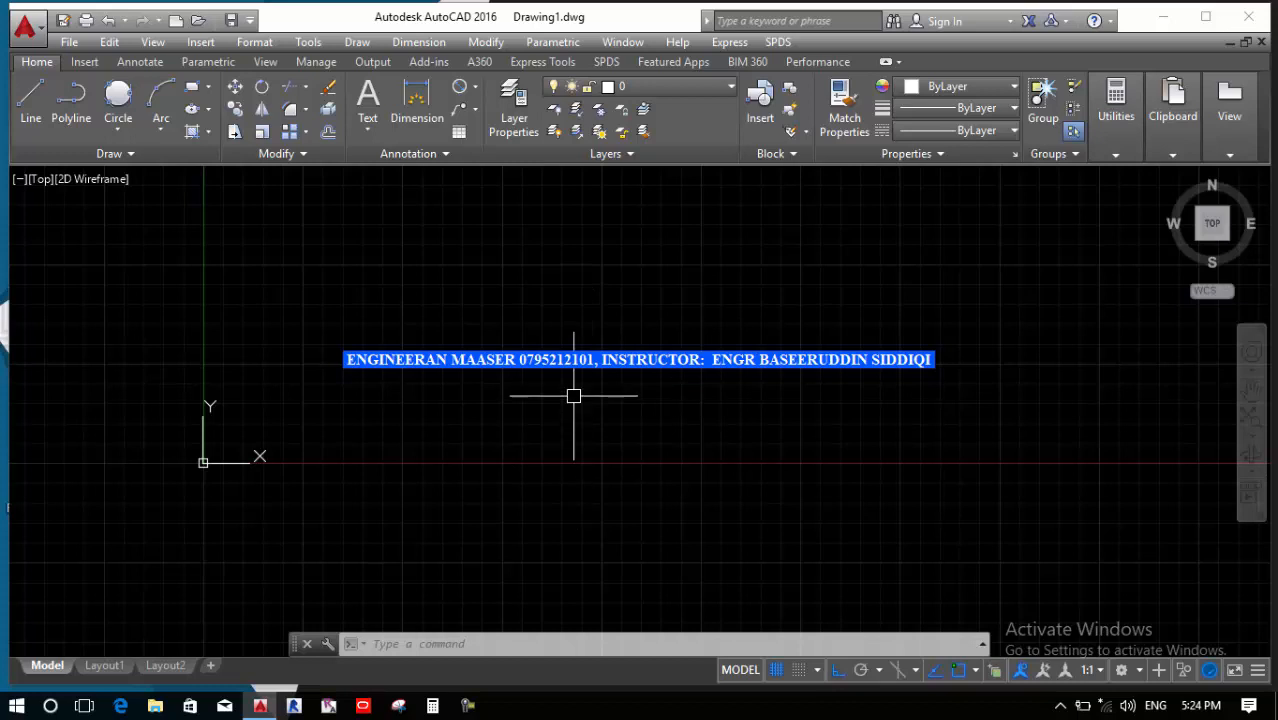
type("l")
key("Return")
left_click(790, 355)
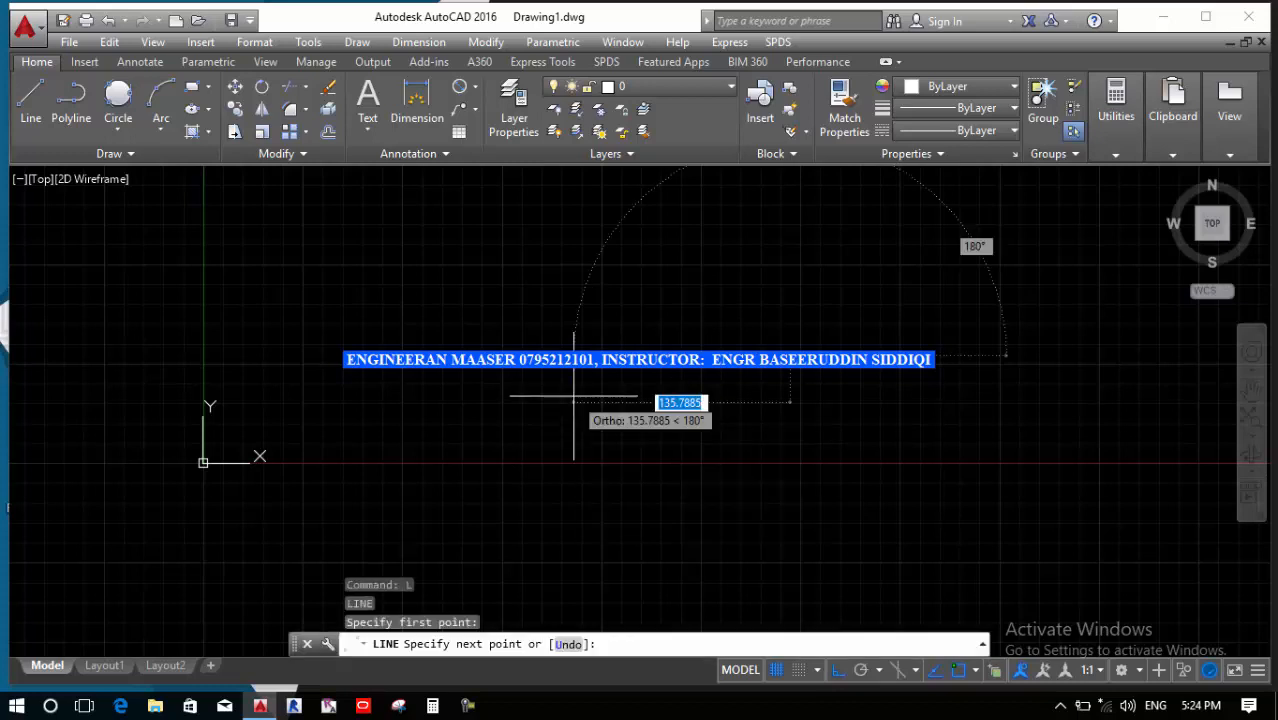
key("Escape")
Draw a vertical line from the middle of the horizontal line straight down to the X axis
type("l")
key("Return")
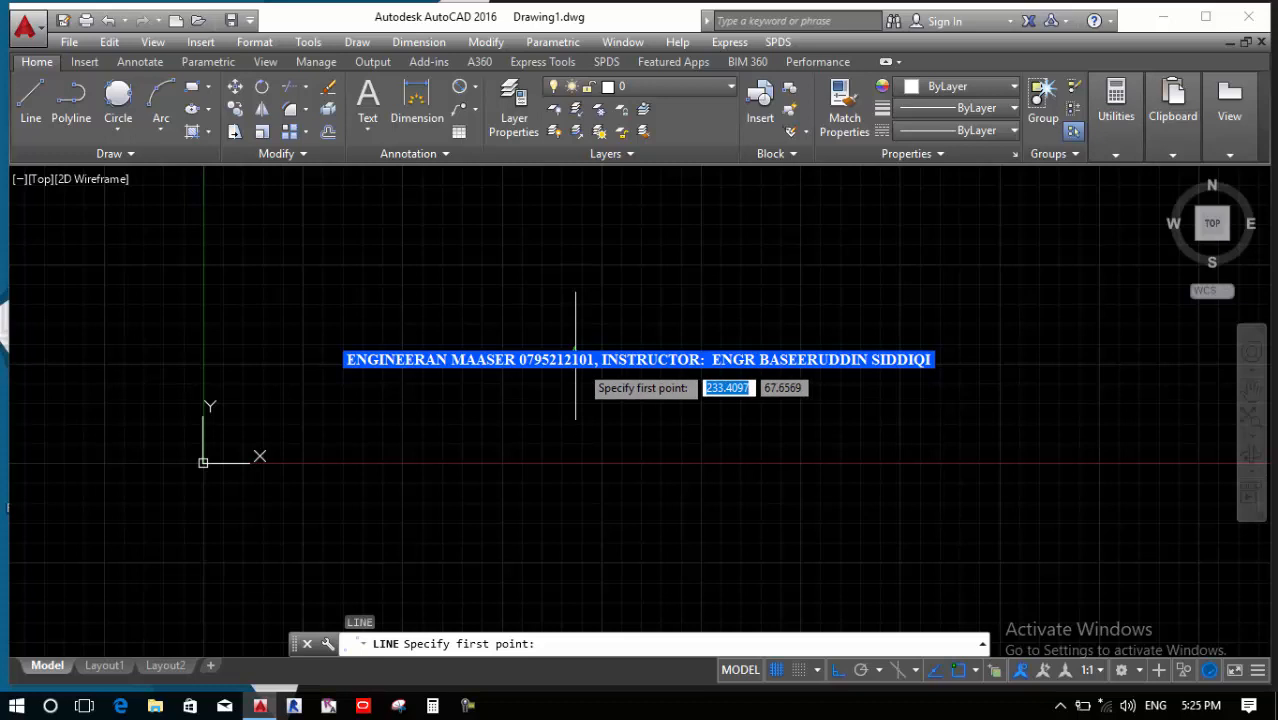
left_click(581, 352)
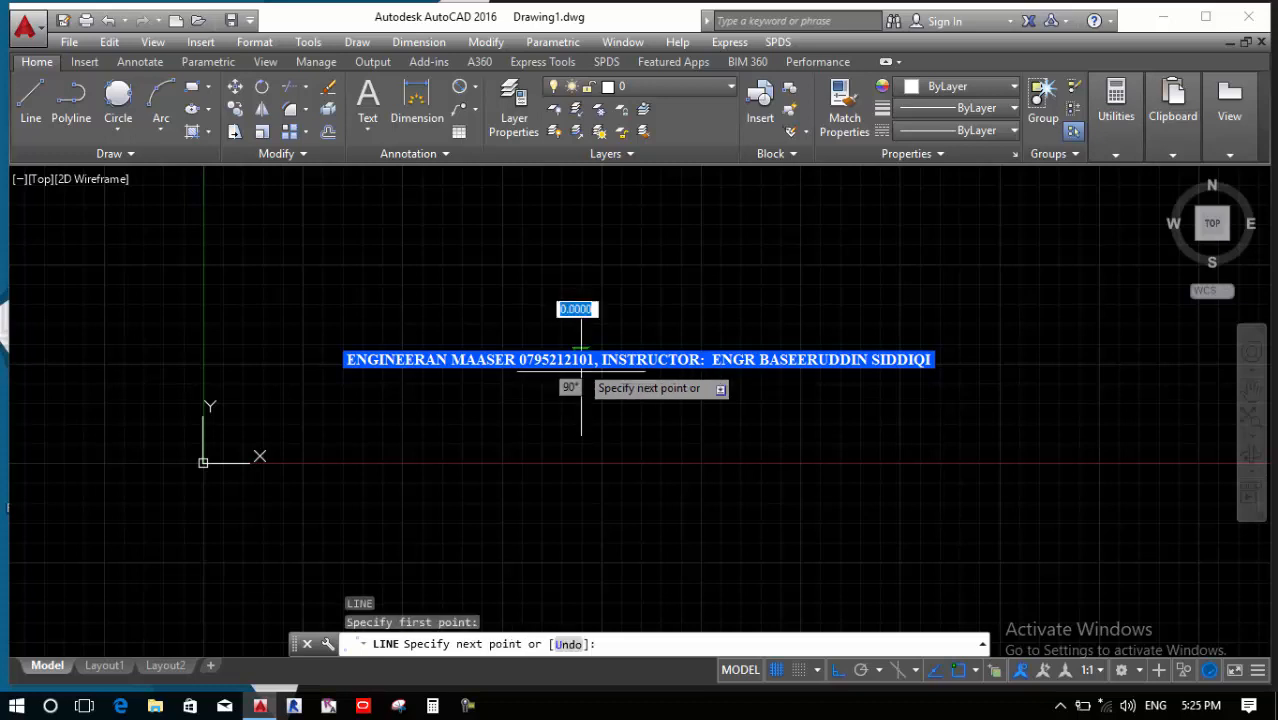
left_click(580, 461)
key("Return")
scroll(585, 463, "up", 1)
scroll(575, 455, "down", 1)
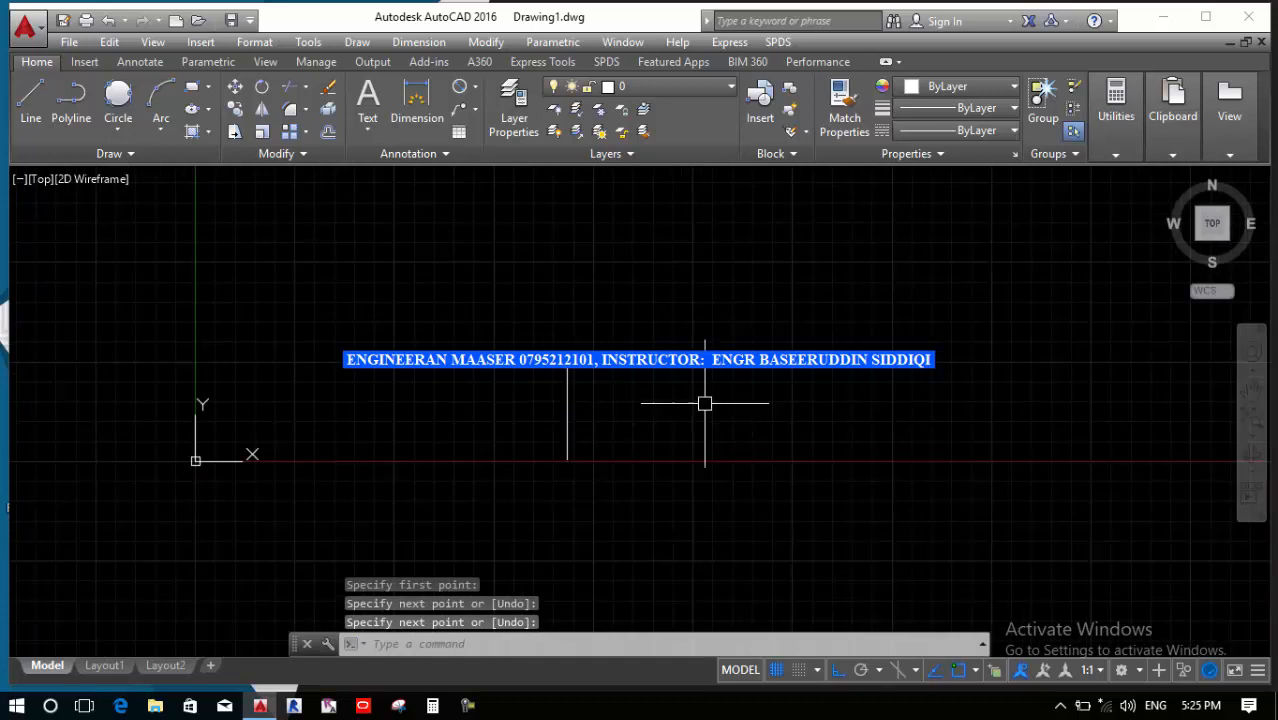
With Ortho mode off, draw a three-point arc from the horizontal line's left end through the vertical line's lower end to its right end
left_click(162, 131)
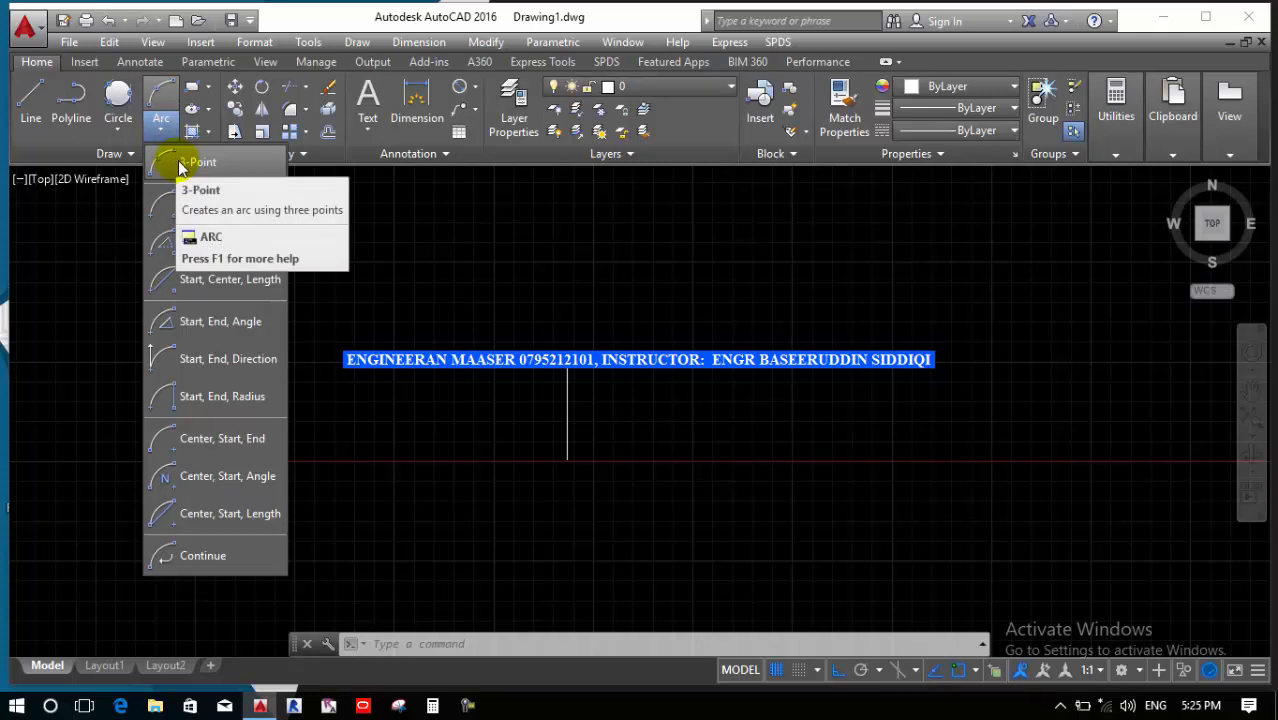
left_click(418, 416)
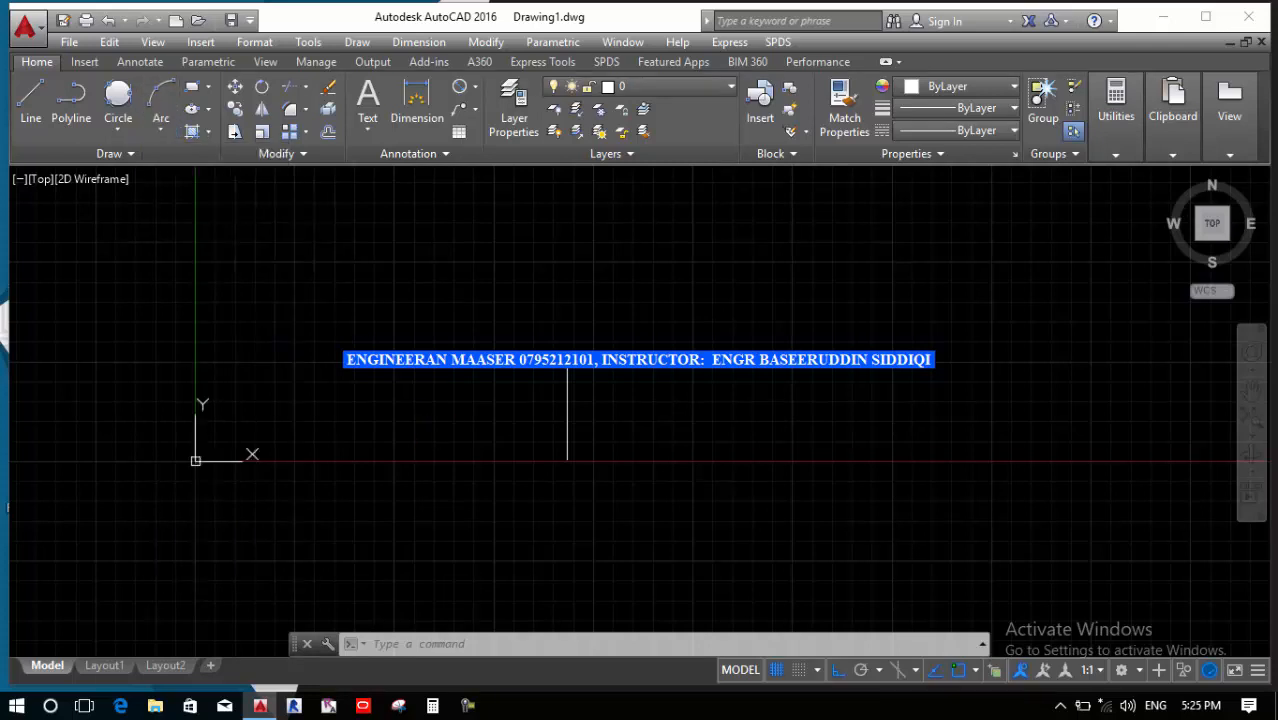
type("a")
key("Return")
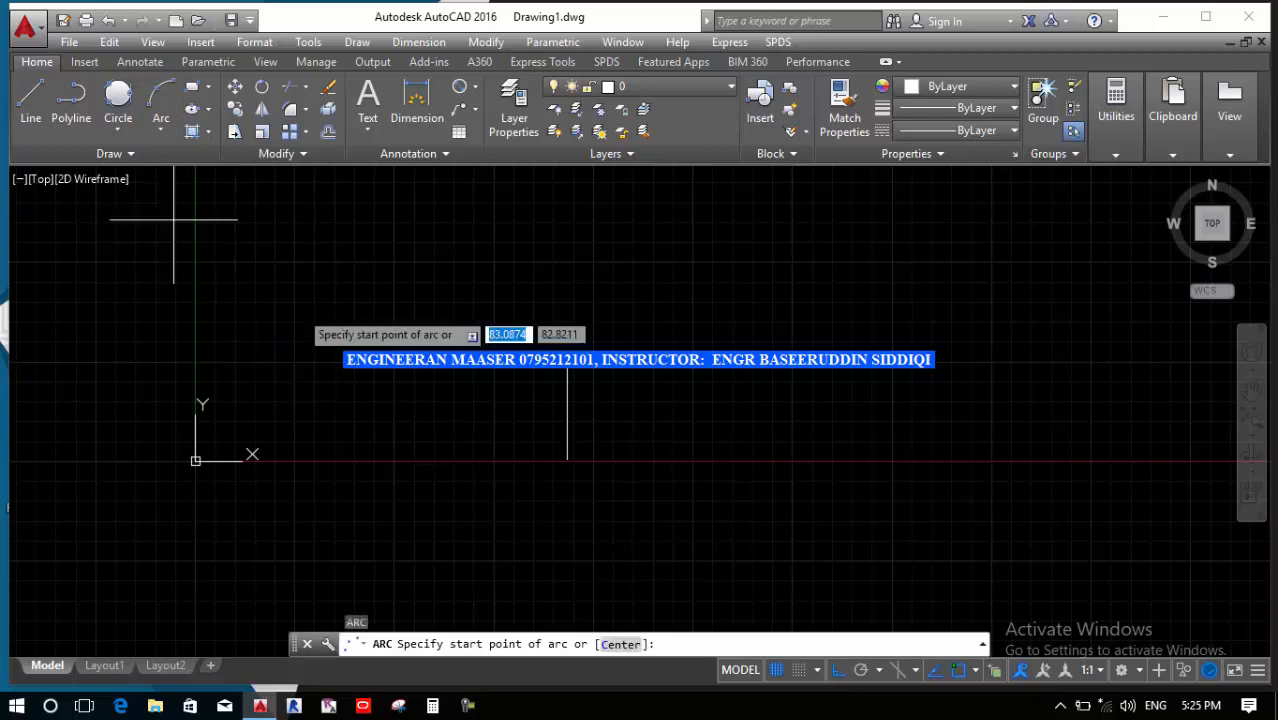
left_click(154, 132)
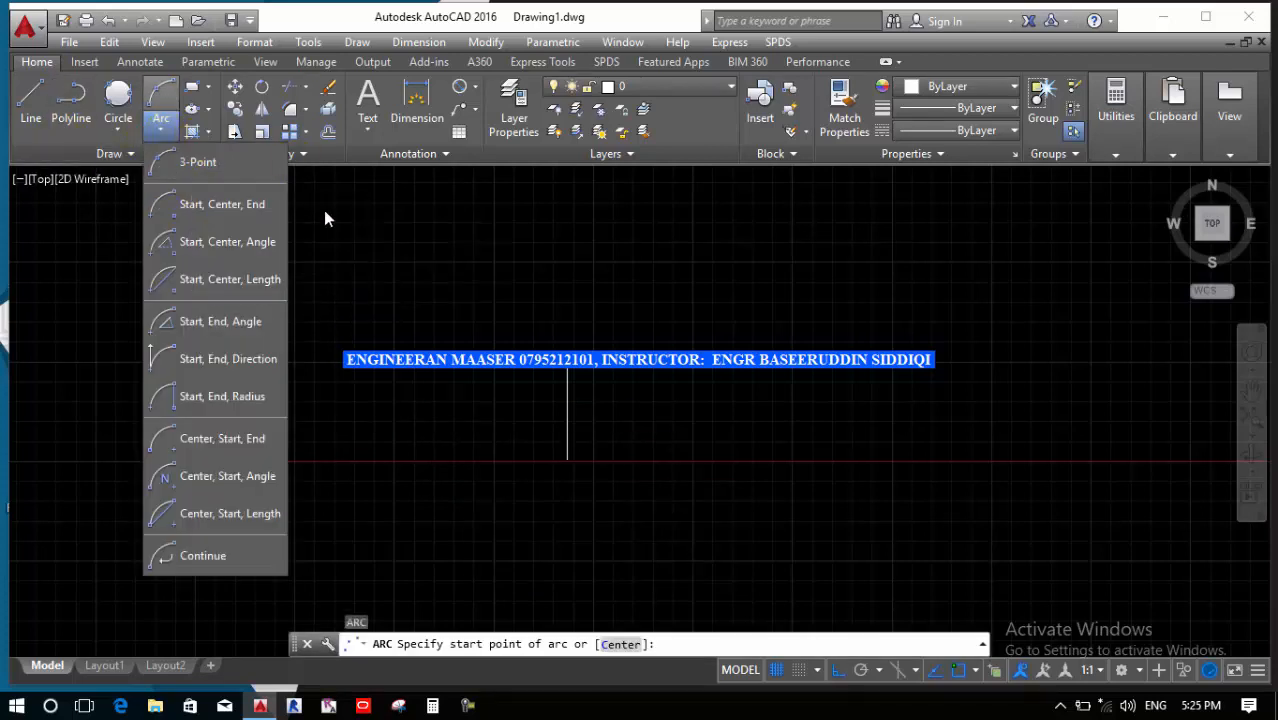
left_click(351, 353)
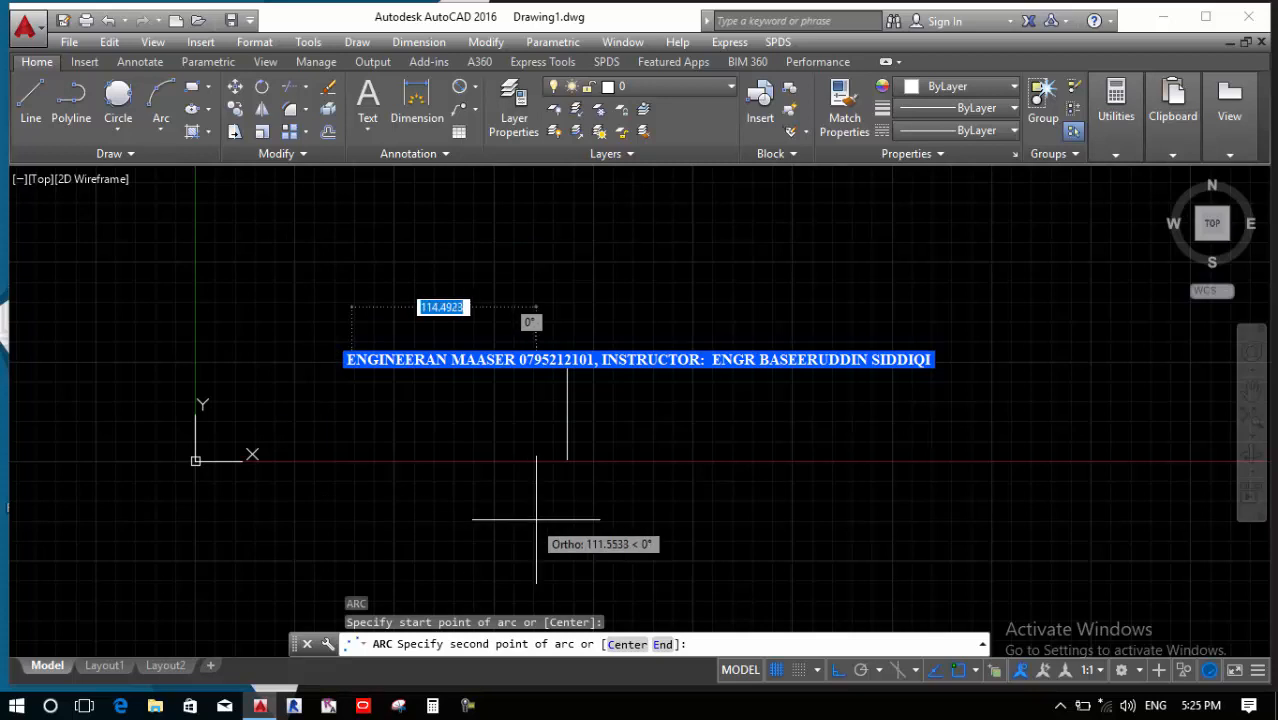
left_click(838, 670)
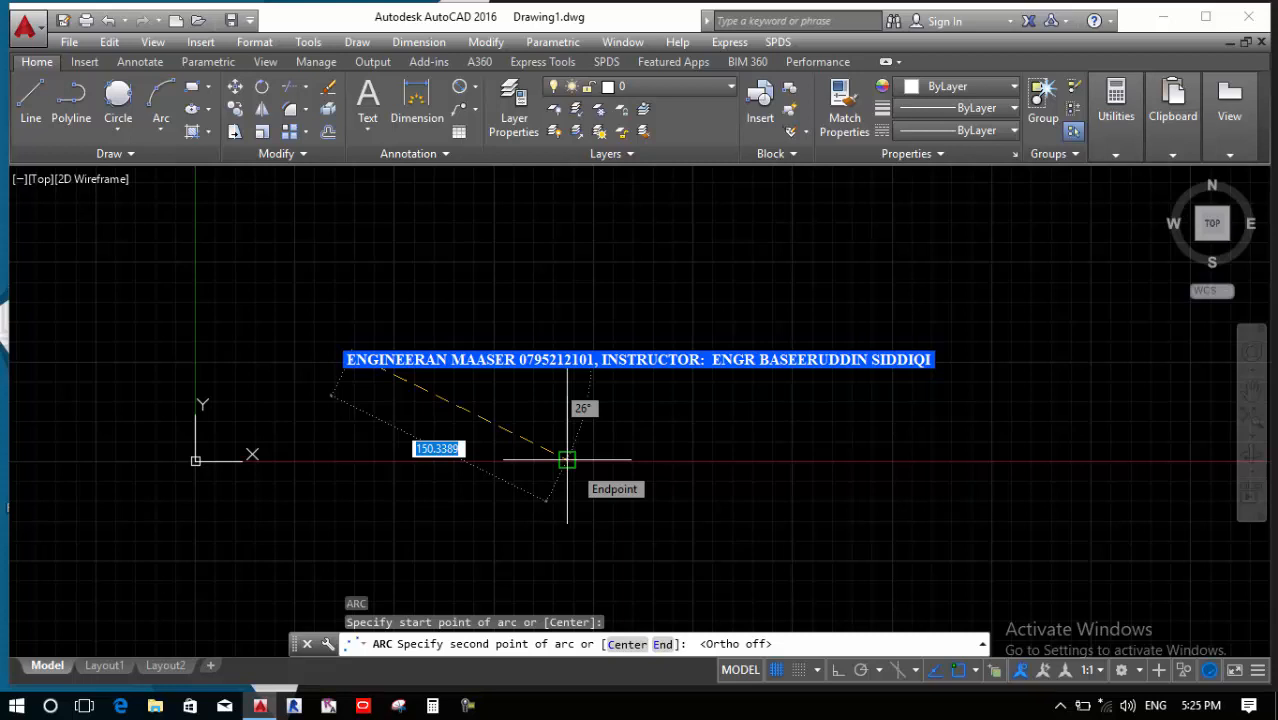
left_click(566, 460)
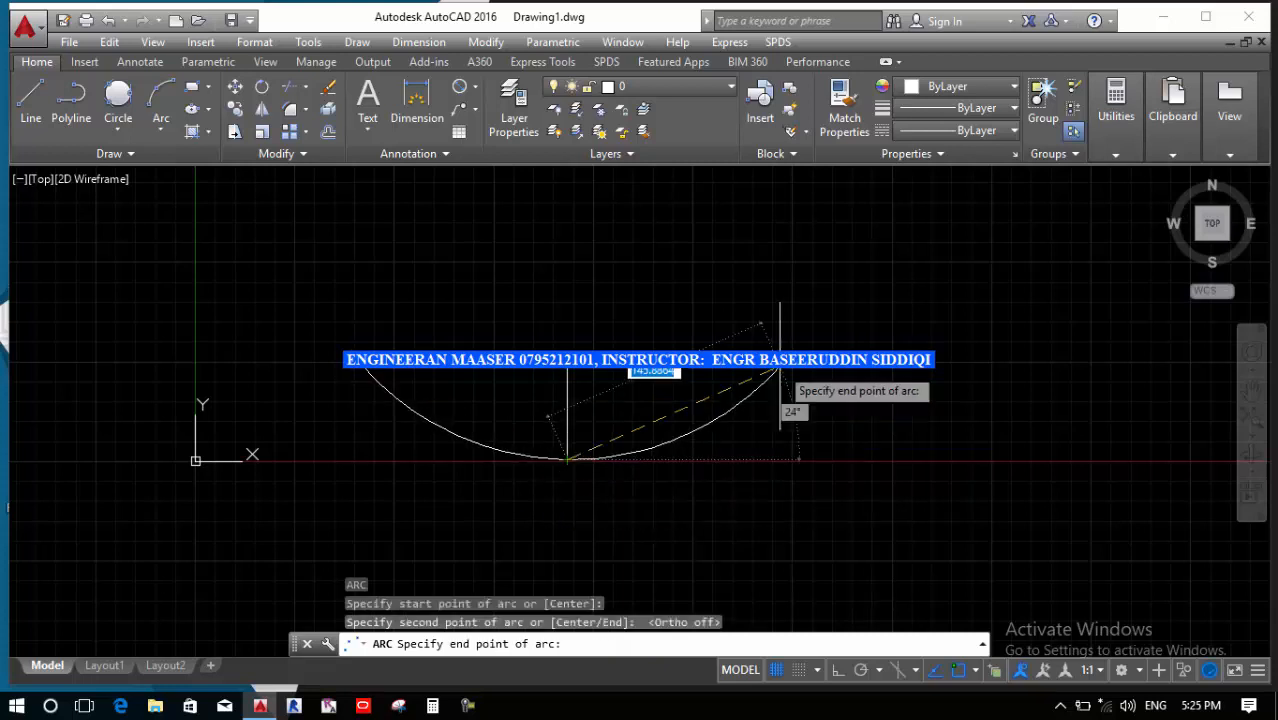
left_click(780, 358)
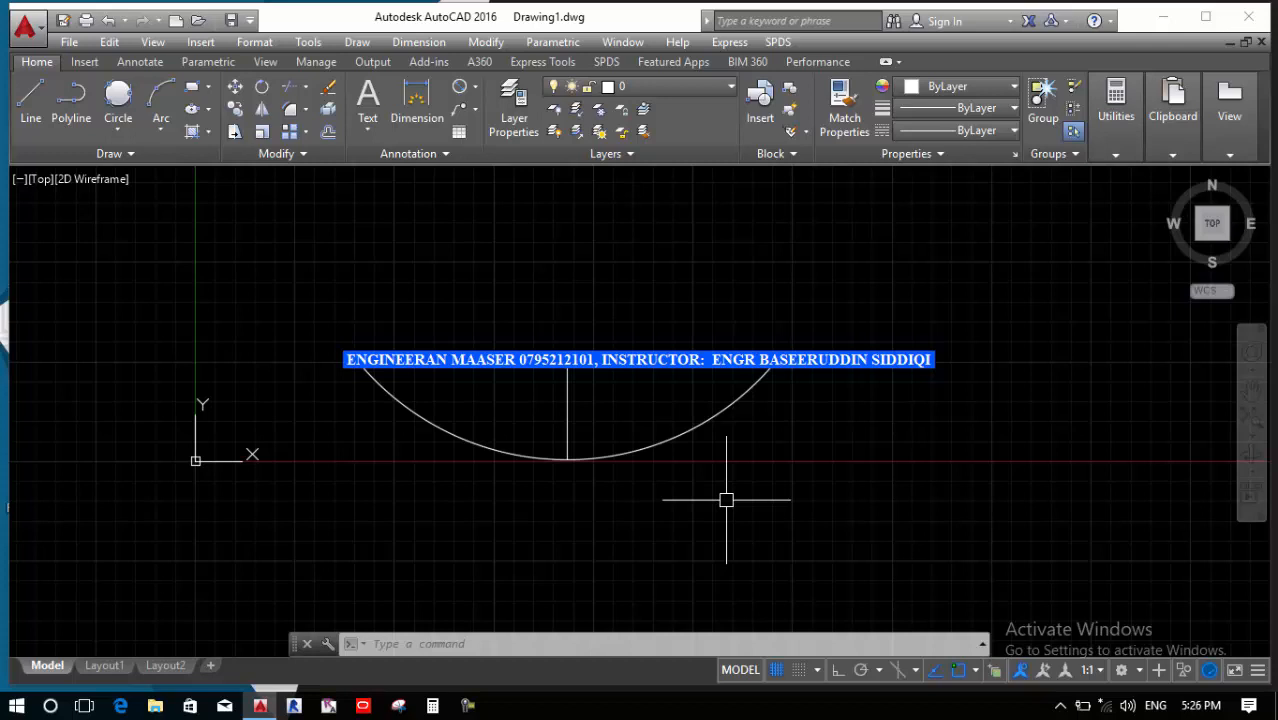
Draw a Start, Center, End arc from the horizontal line's left end, centered on the vertical line's upper end, to the horizontal line's right end
left_click(150, 135)
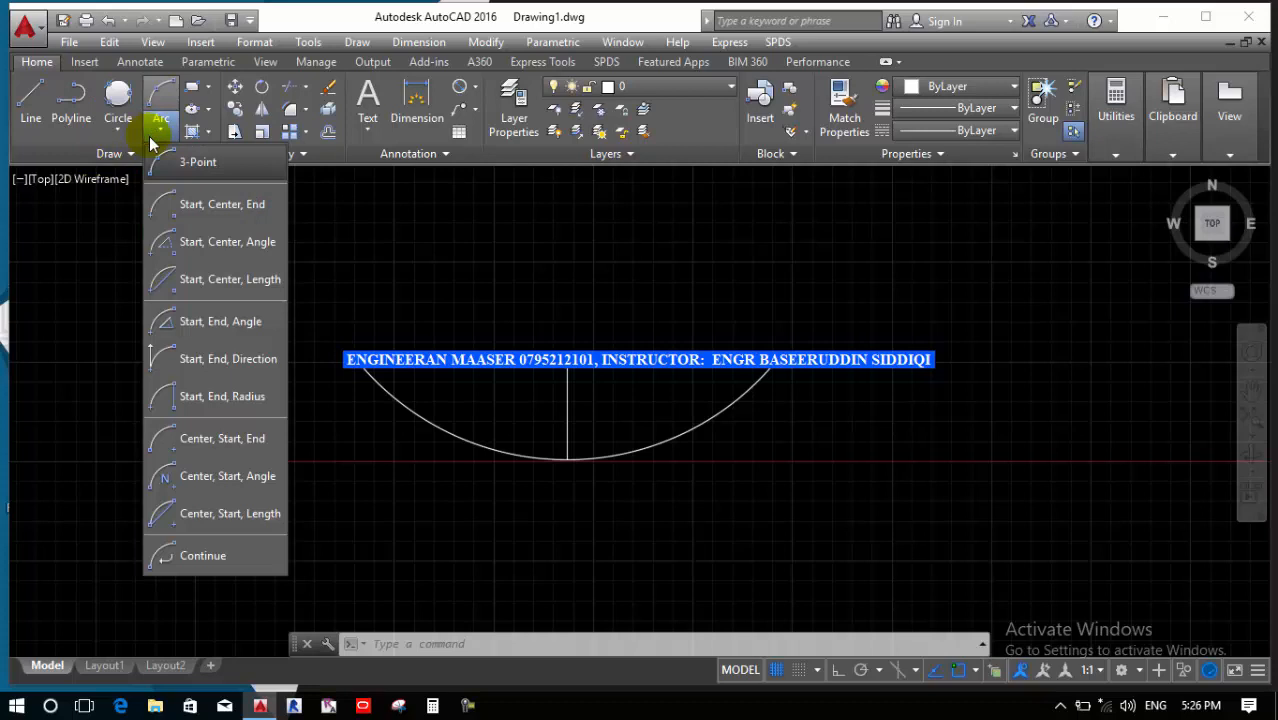
left_click(221, 218)
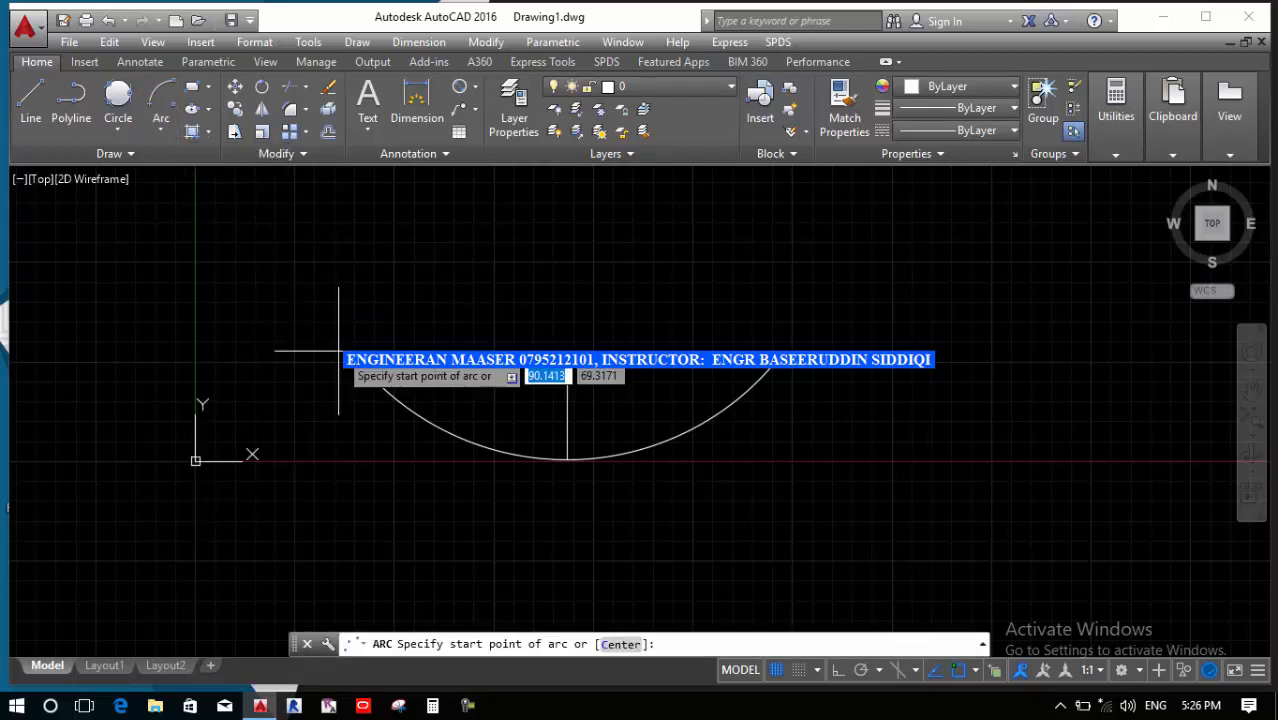
left_click(350, 306)
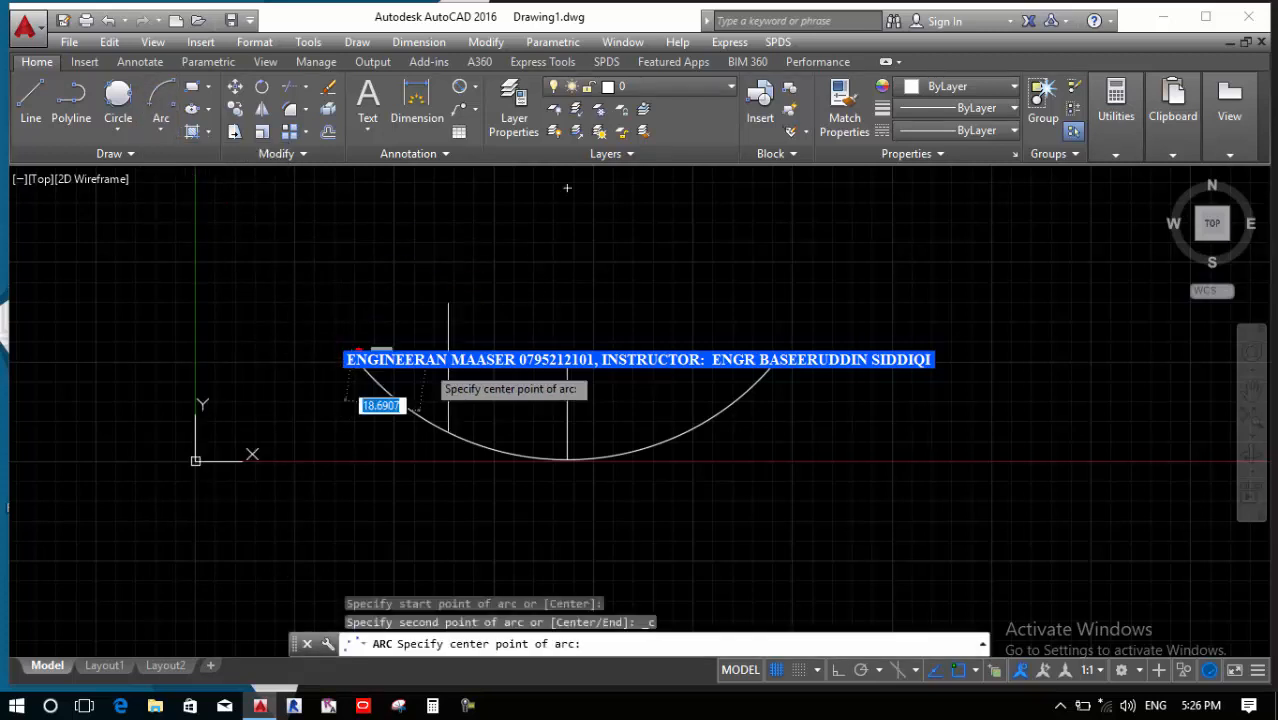
left_click(567, 360)
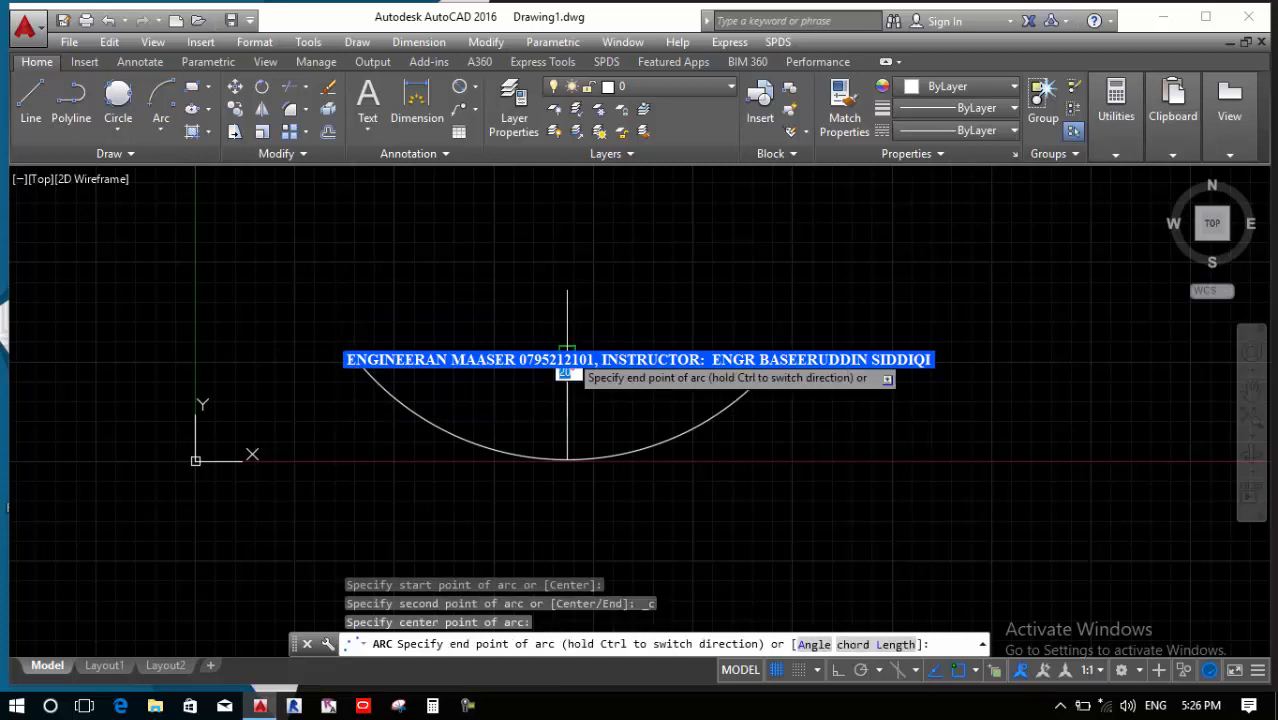
left_click(775, 361)
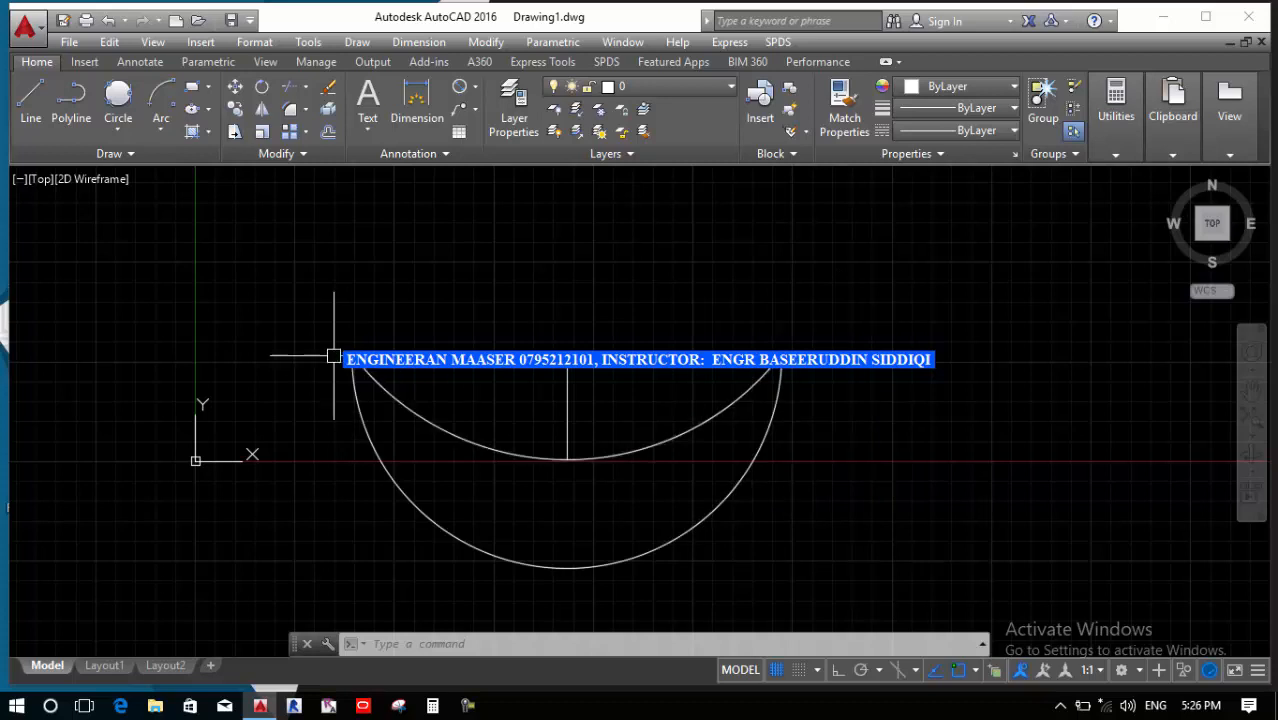
Erase the large semicircular arc and the shallow three-point arc
left_click(497, 551)
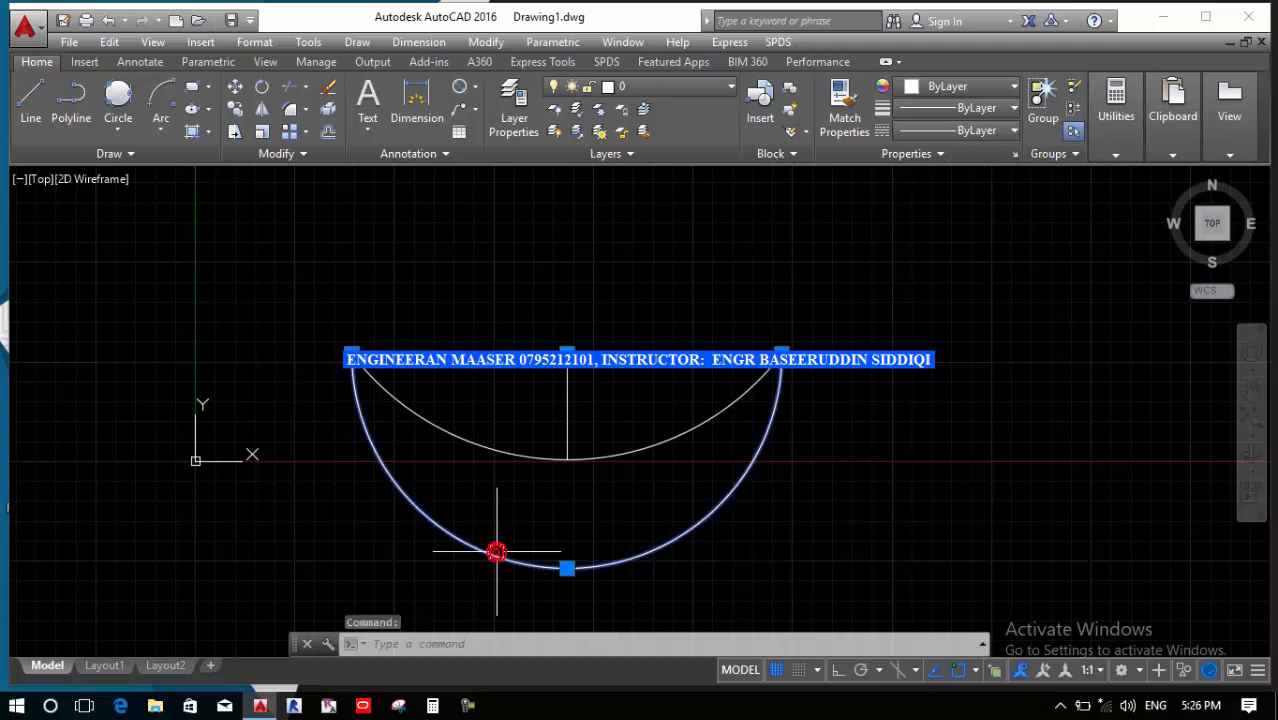
type("E")
key("Return")
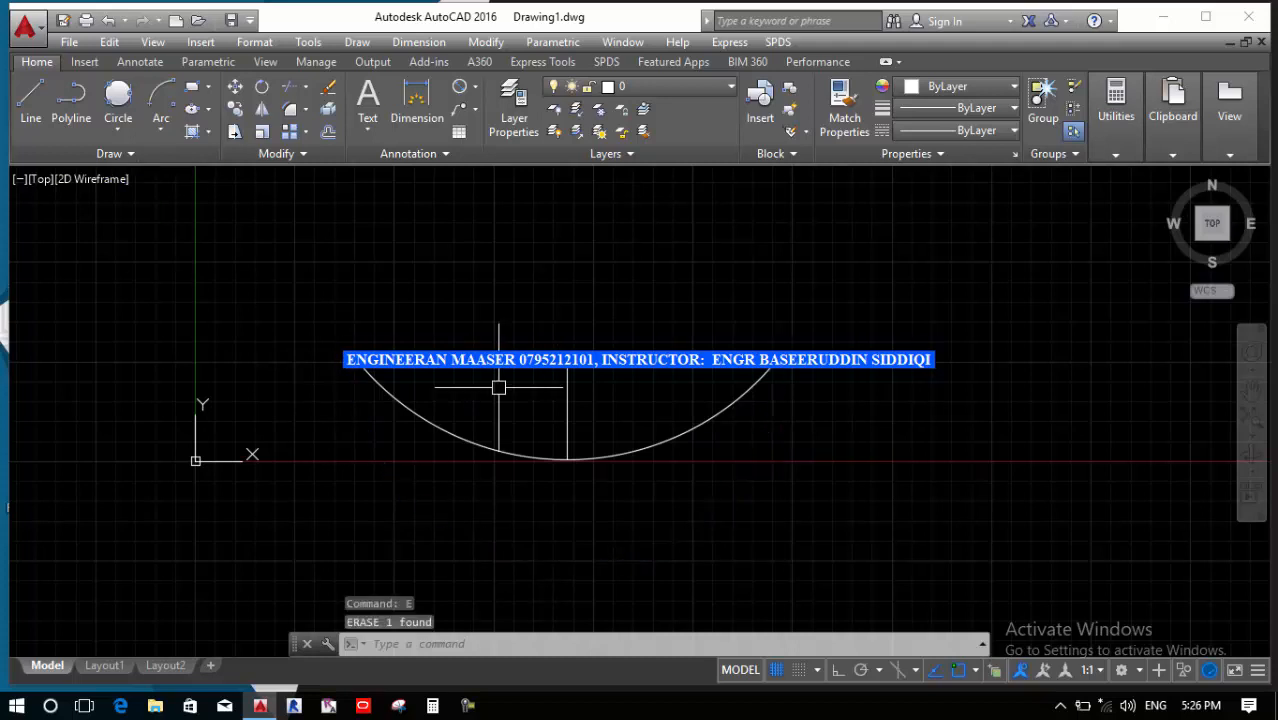
left_click(480, 438)
left_click(472, 442)
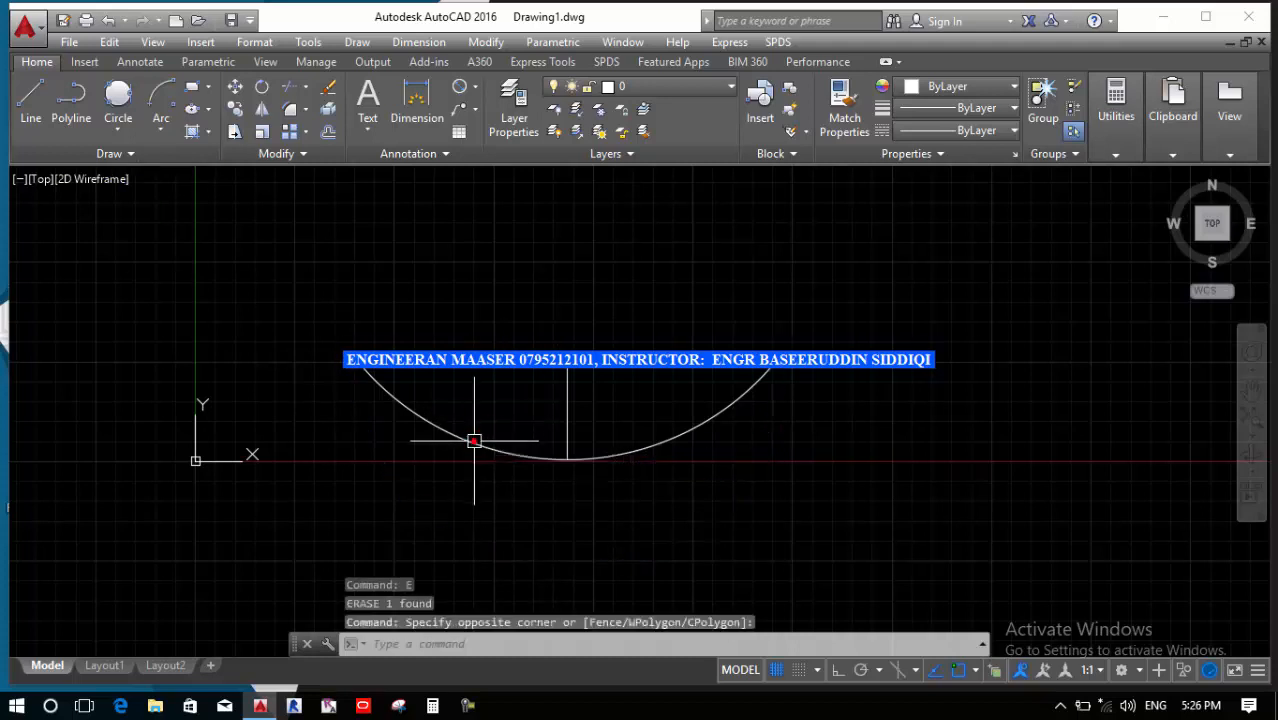
left_click(474, 441)
key("Delete")
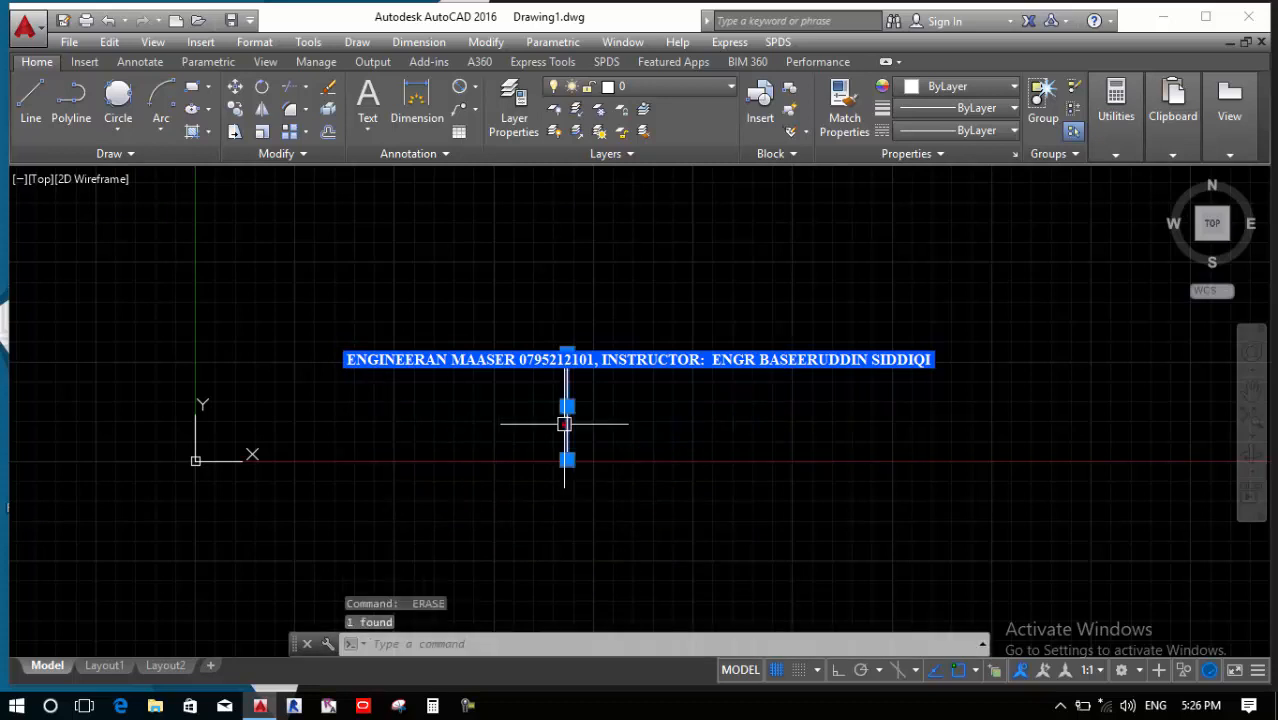
Draw a Start, Center, Angle arc from the horizontal line's left end, centered on the line's midpoint, with a 65° included angle
left_click(163, 140)
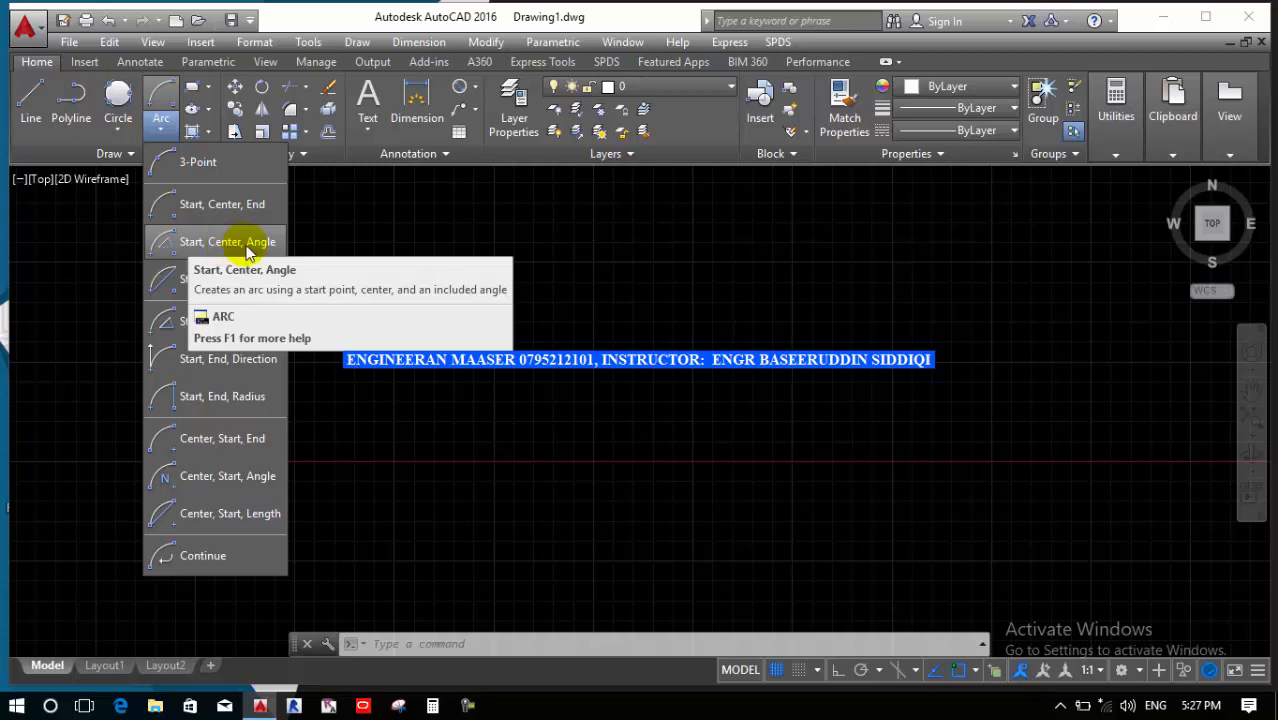
left_click(248, 252)
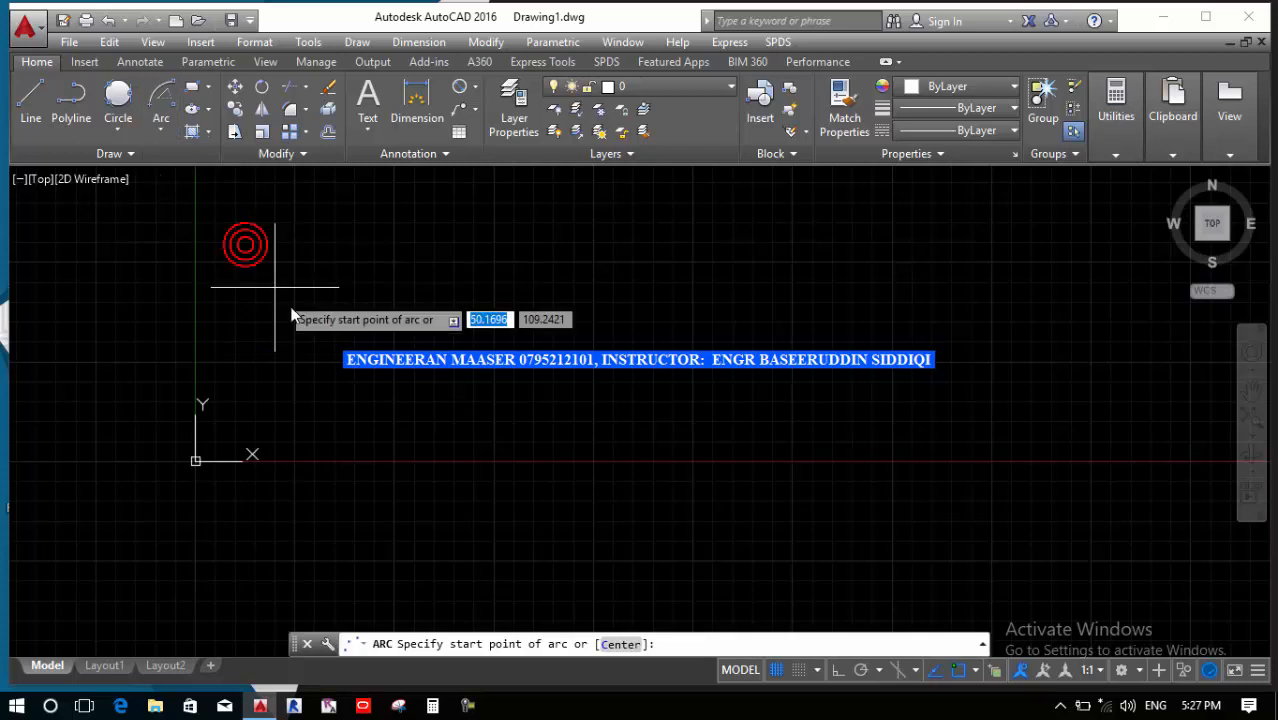
left_click(350, 353)
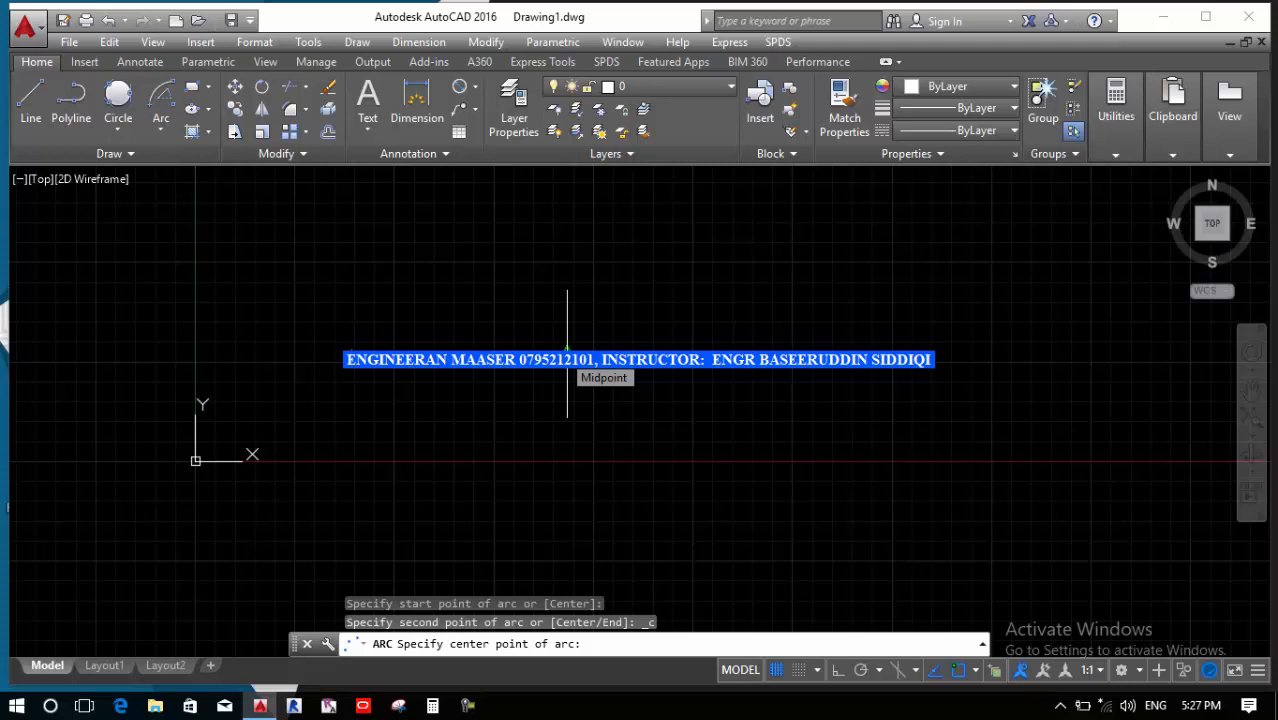
left_click(567, 350)
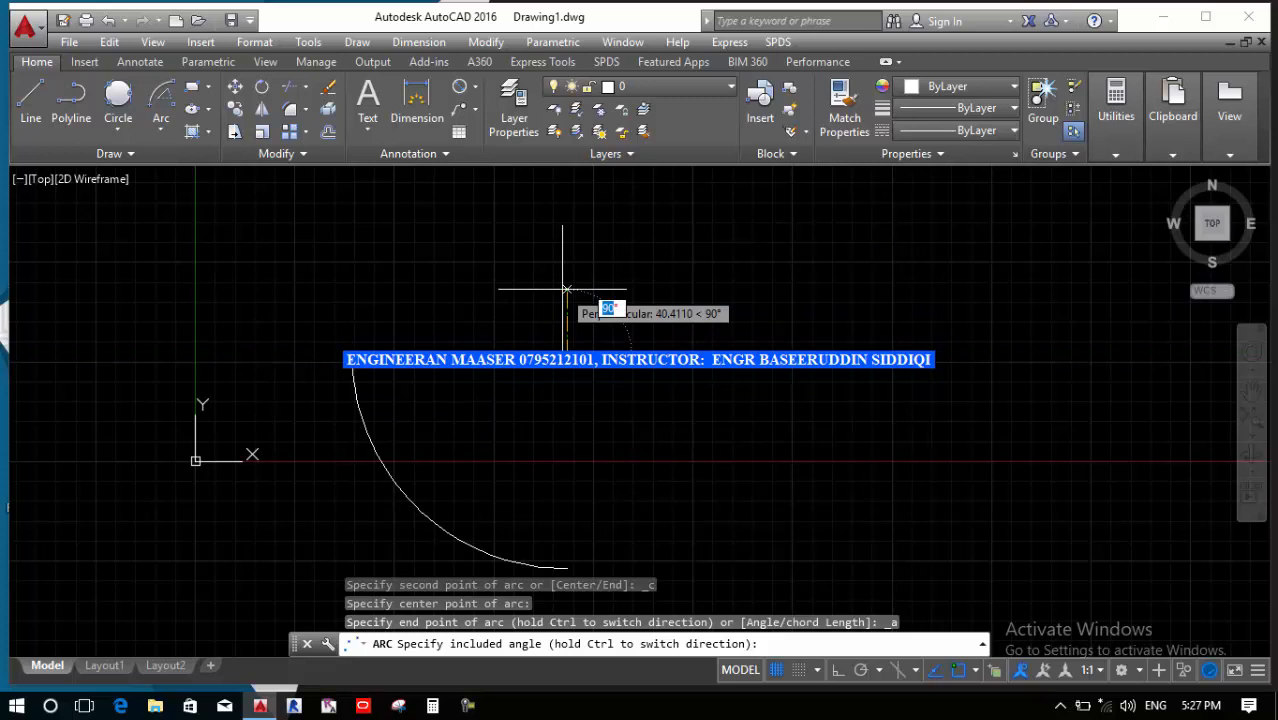
type("65")
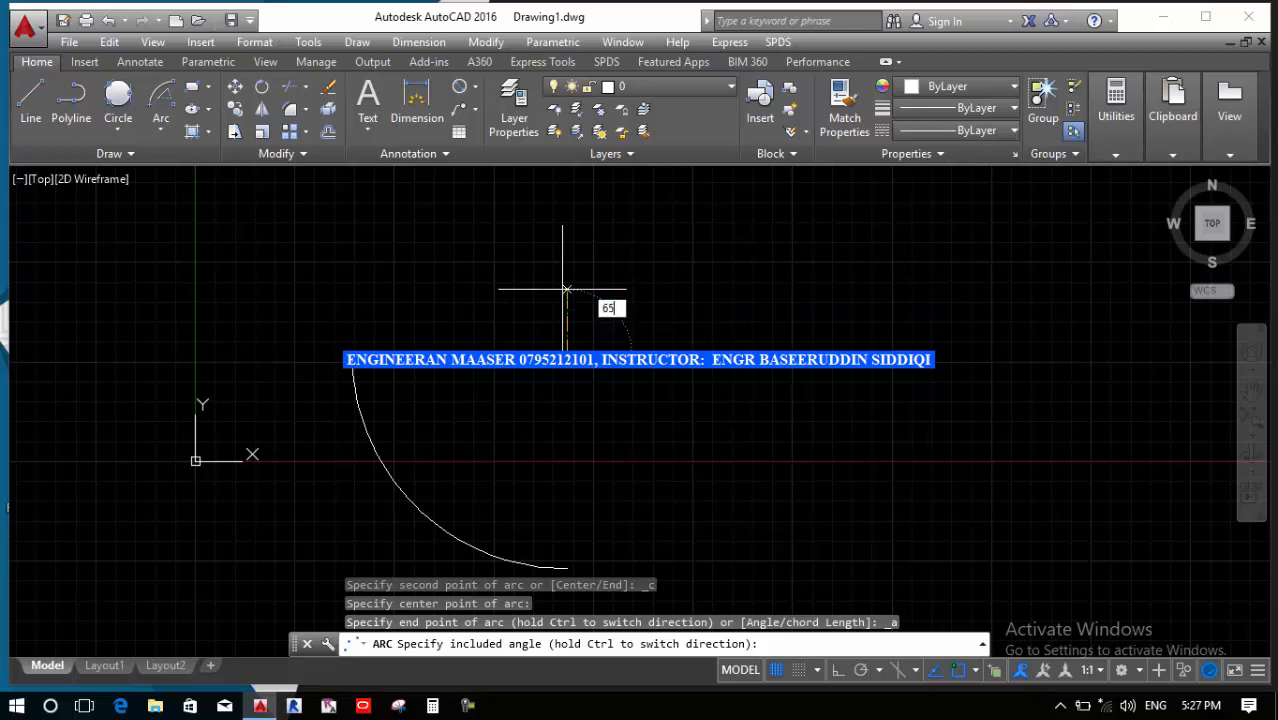
key("Return")
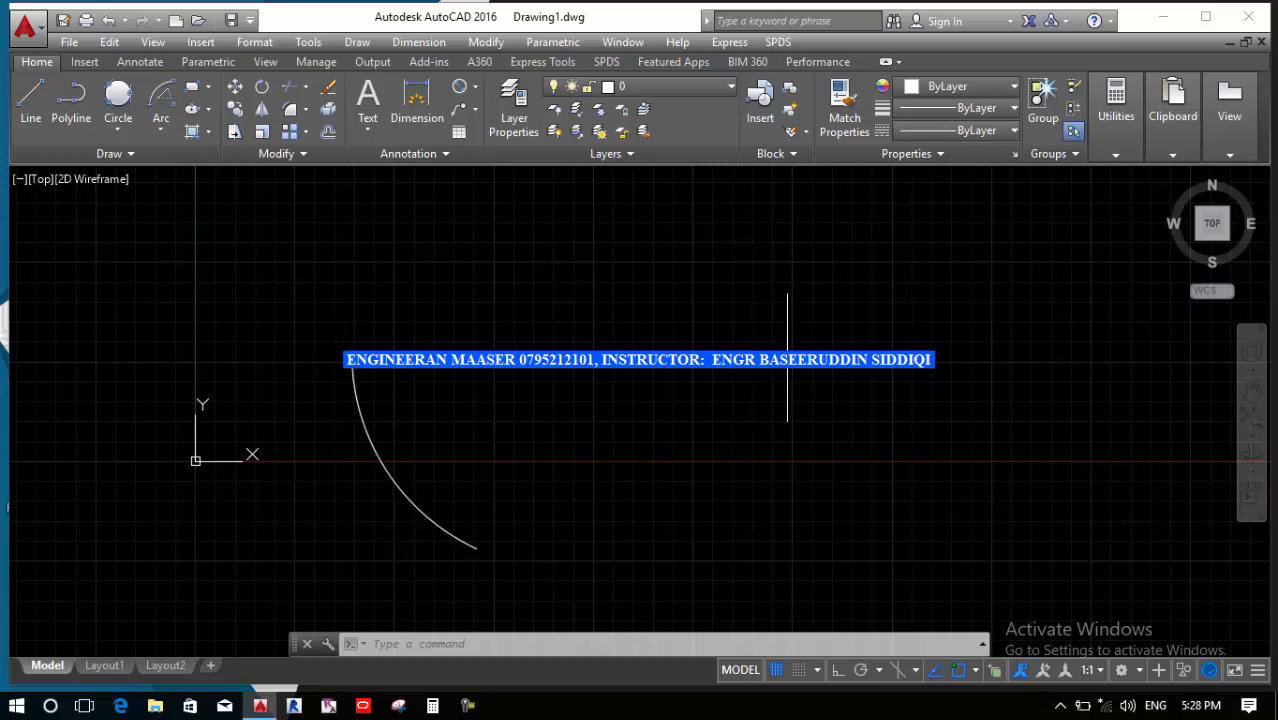
Draw another Start, Center, Angle arc from the same start point and center with a 180° included angle
left_click(162, 128)
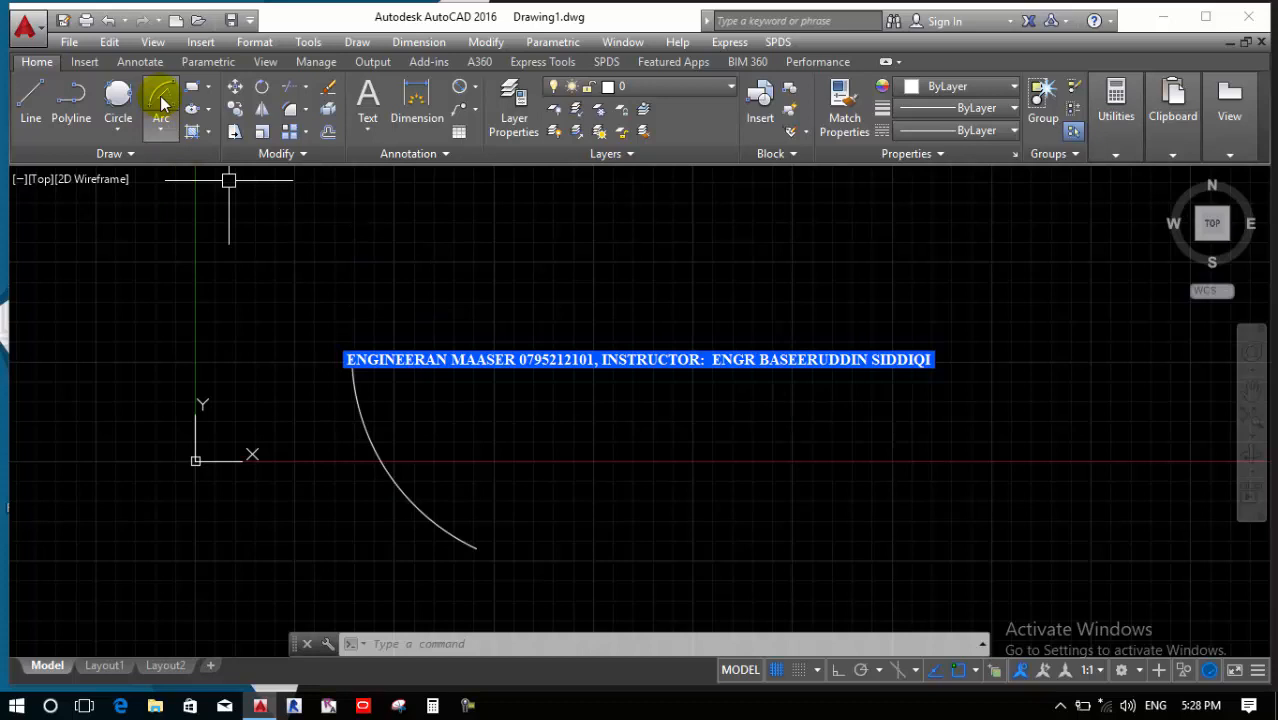
left_click(352, 350)
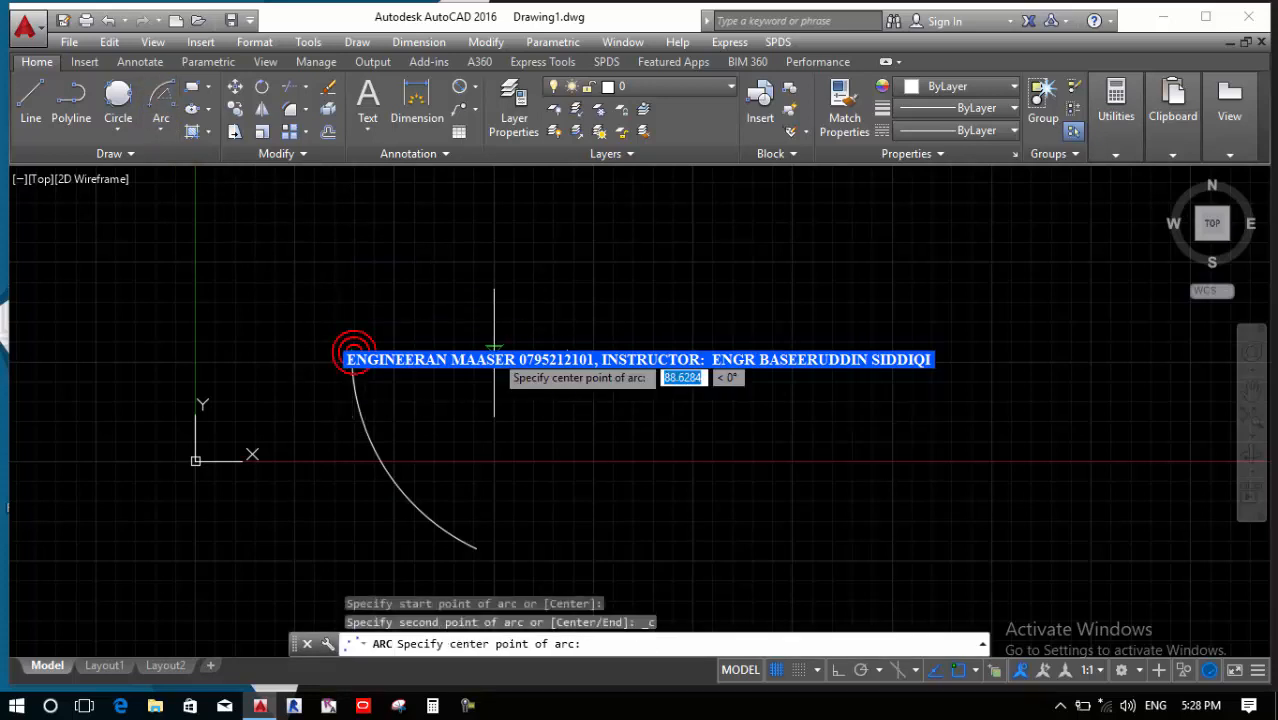
left_click(567, 352)
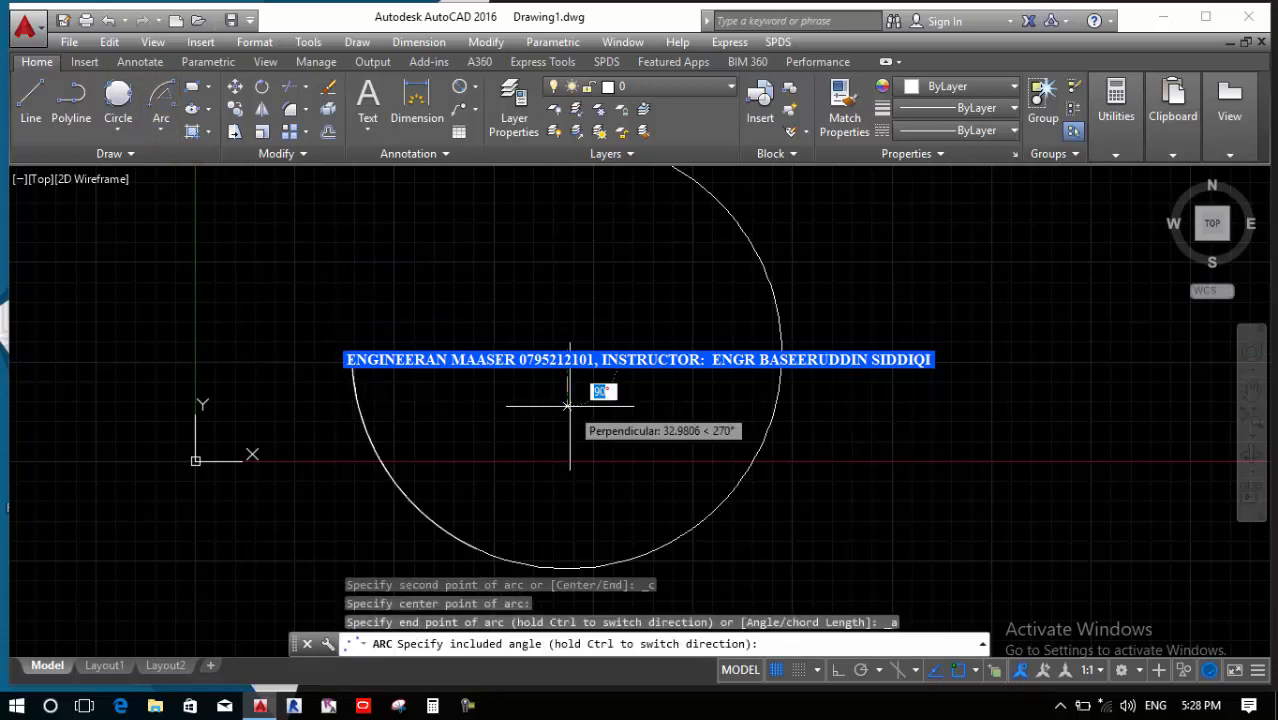
type("180")
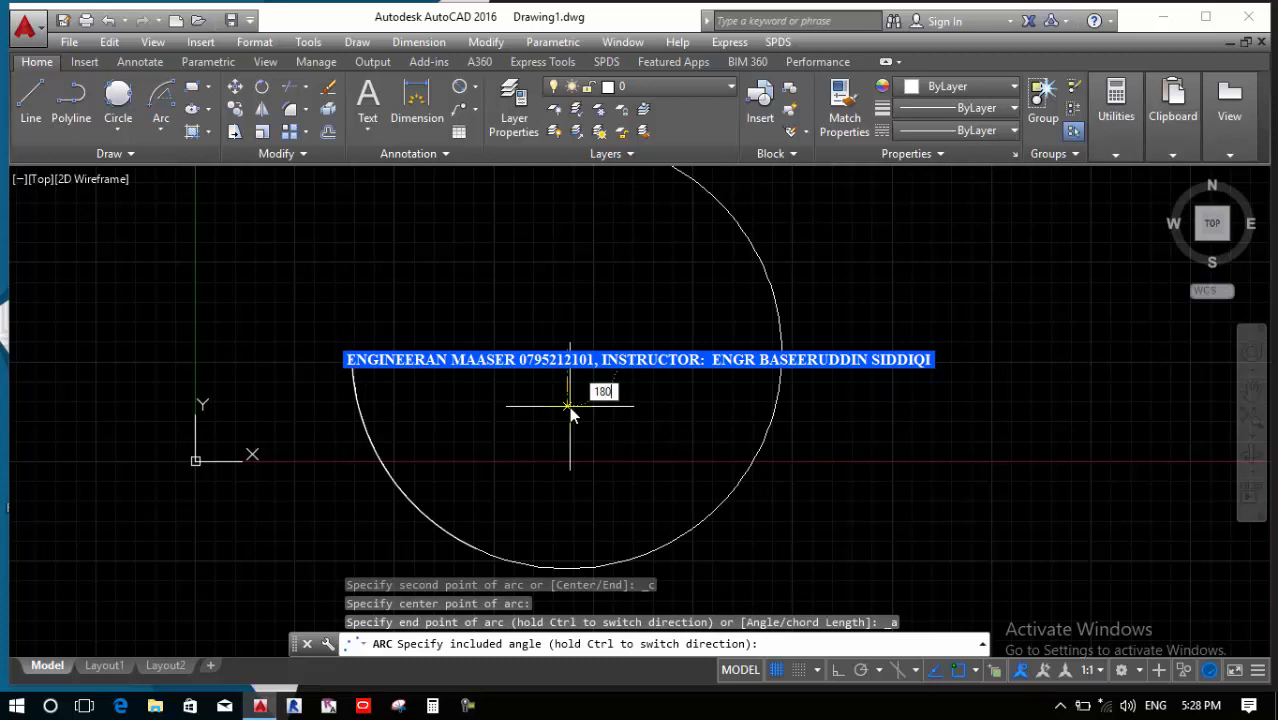
key("Return")
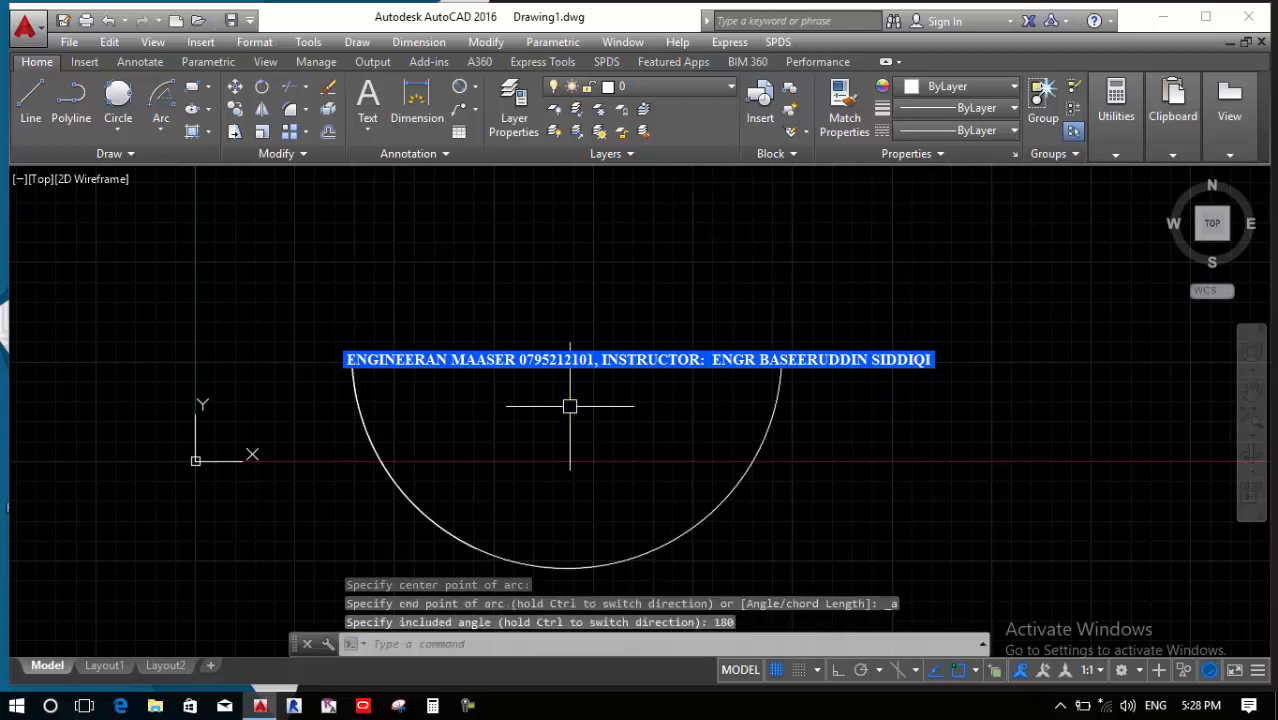
Erase the 180° semicircular arc
left_click(690, 520)
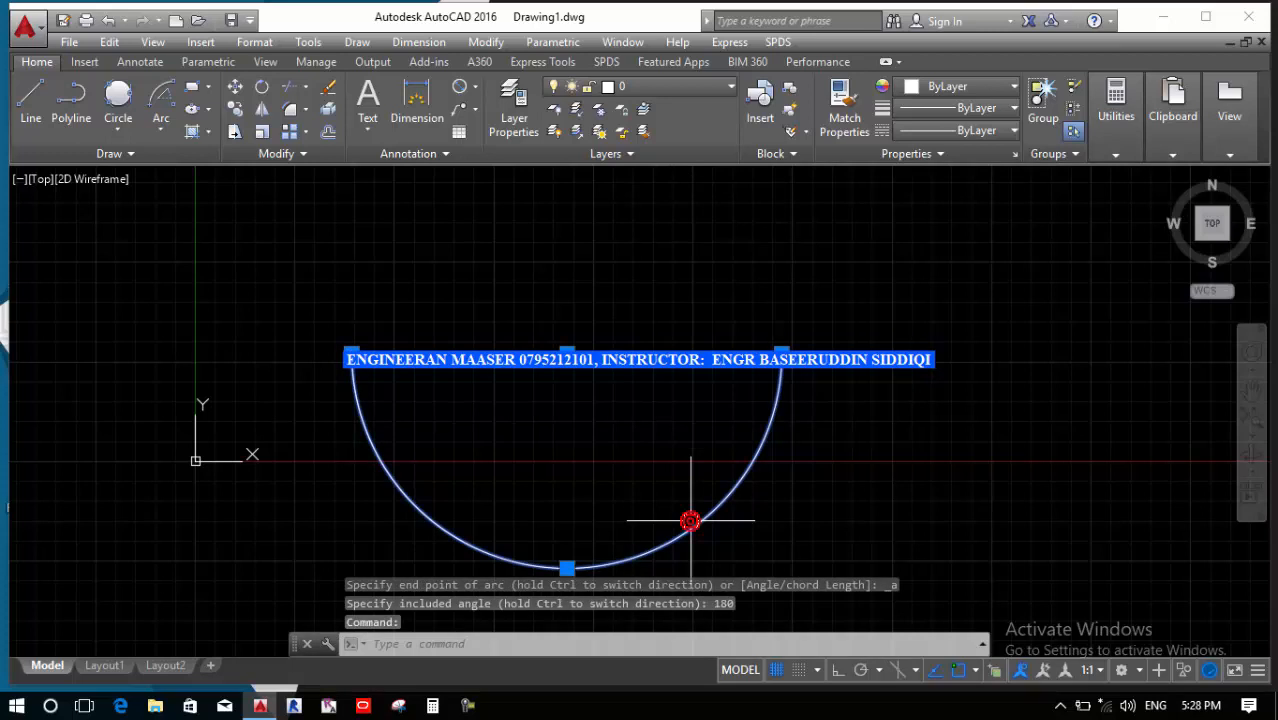
type("E")
key("Return")
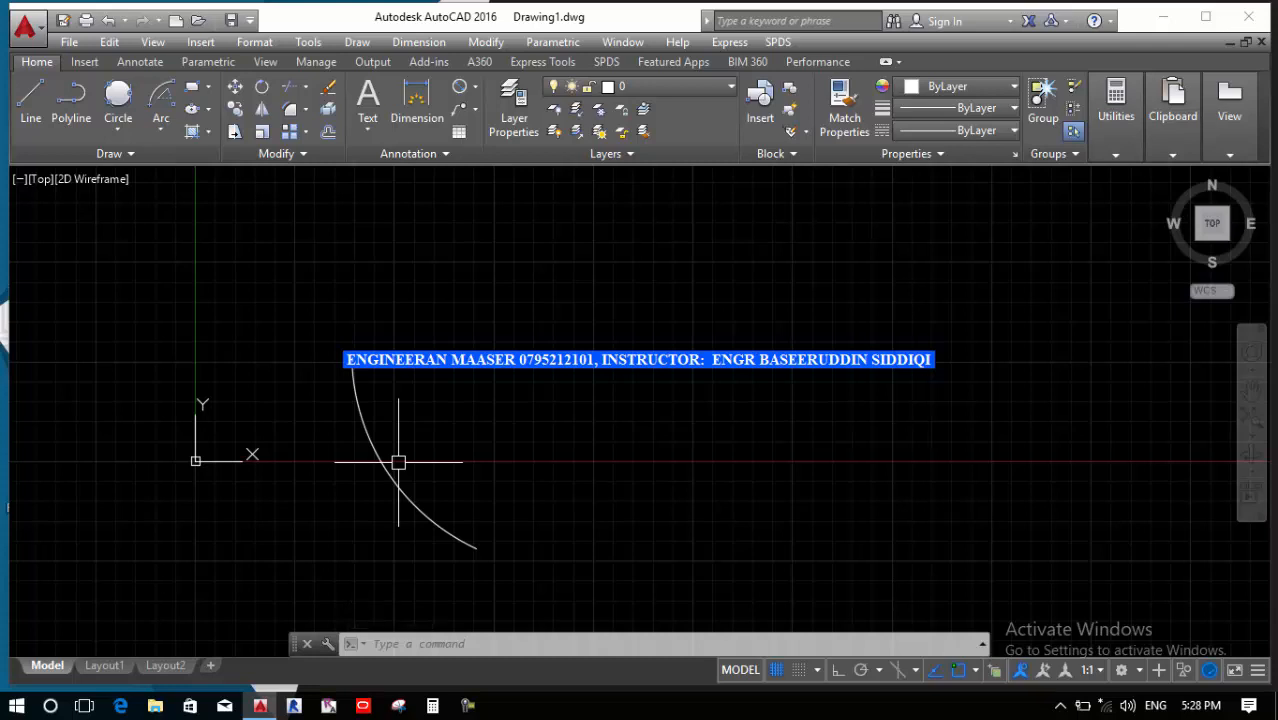
Draw a line from the lower end of the remaining arc to the midpoint of the horizontal line
type("l")
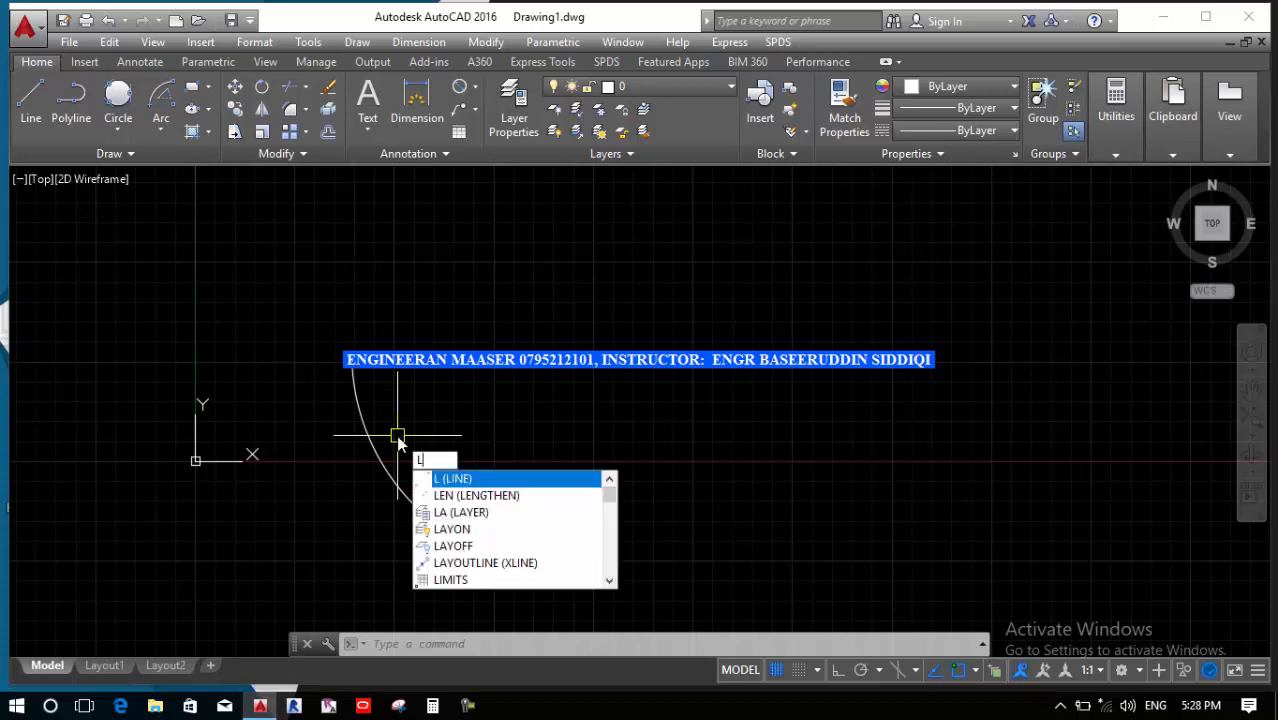
key("Return")
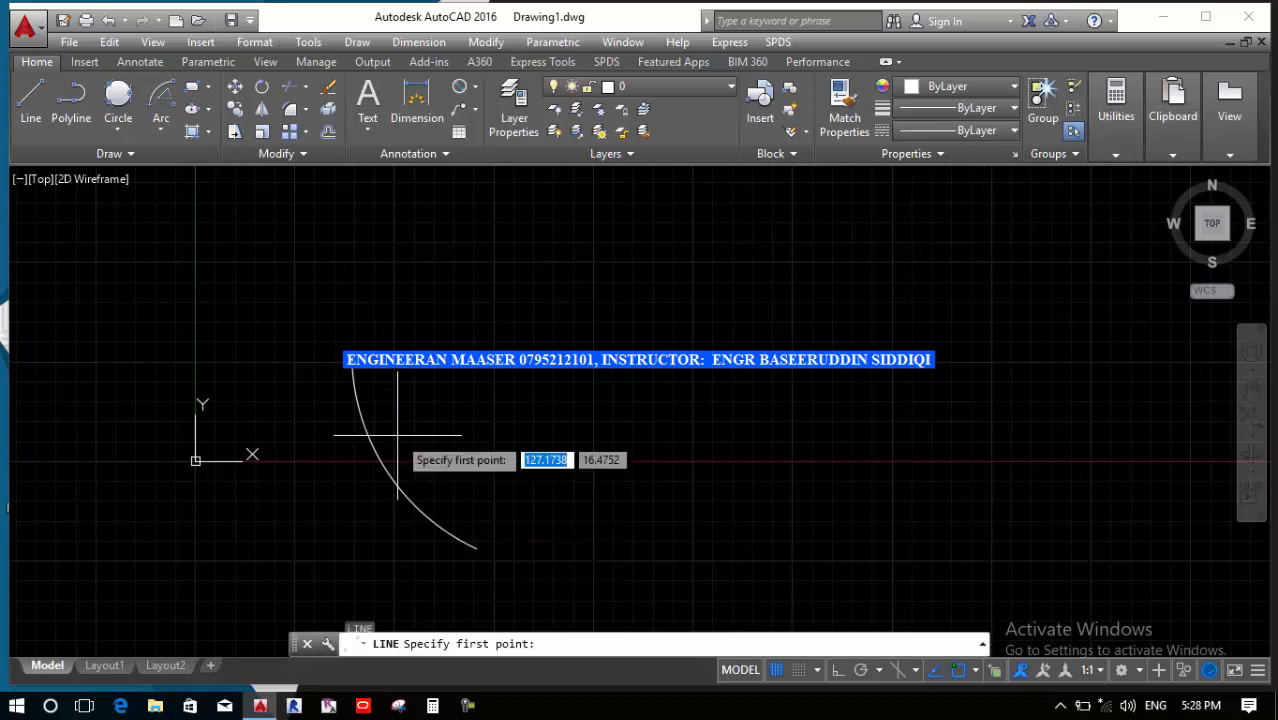
left_click(476, 549)
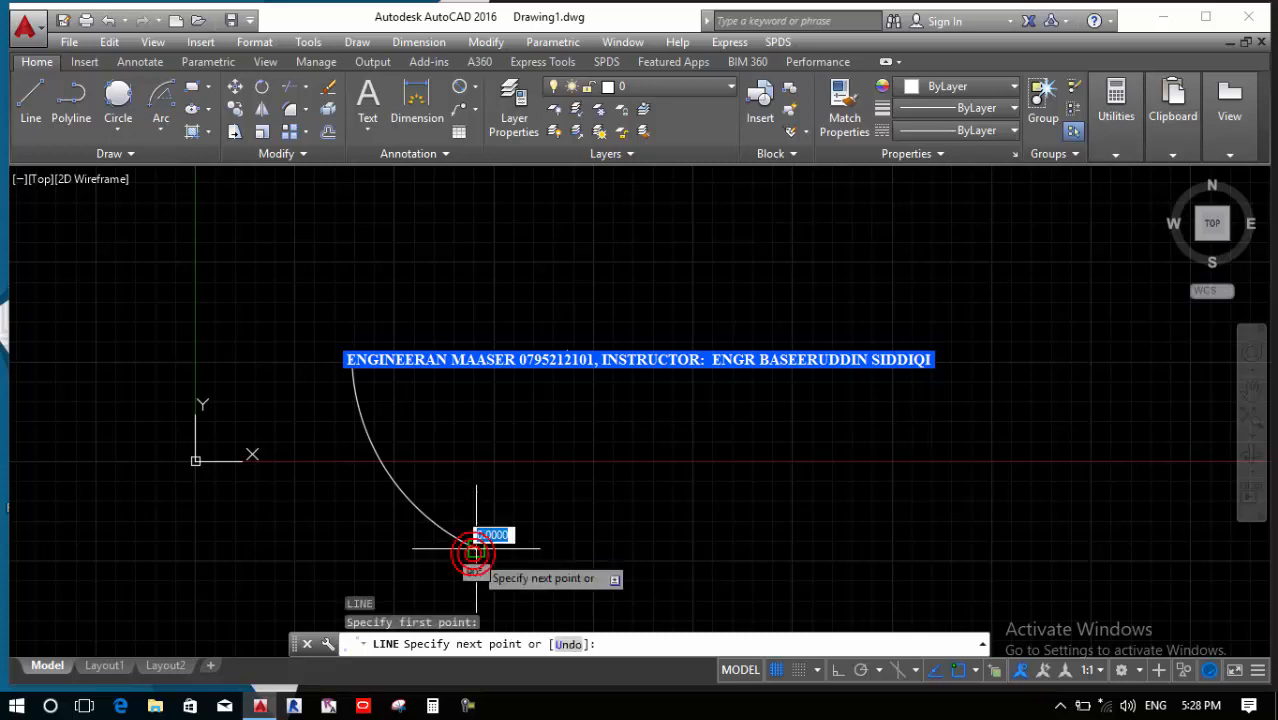
left_click(567, 356)
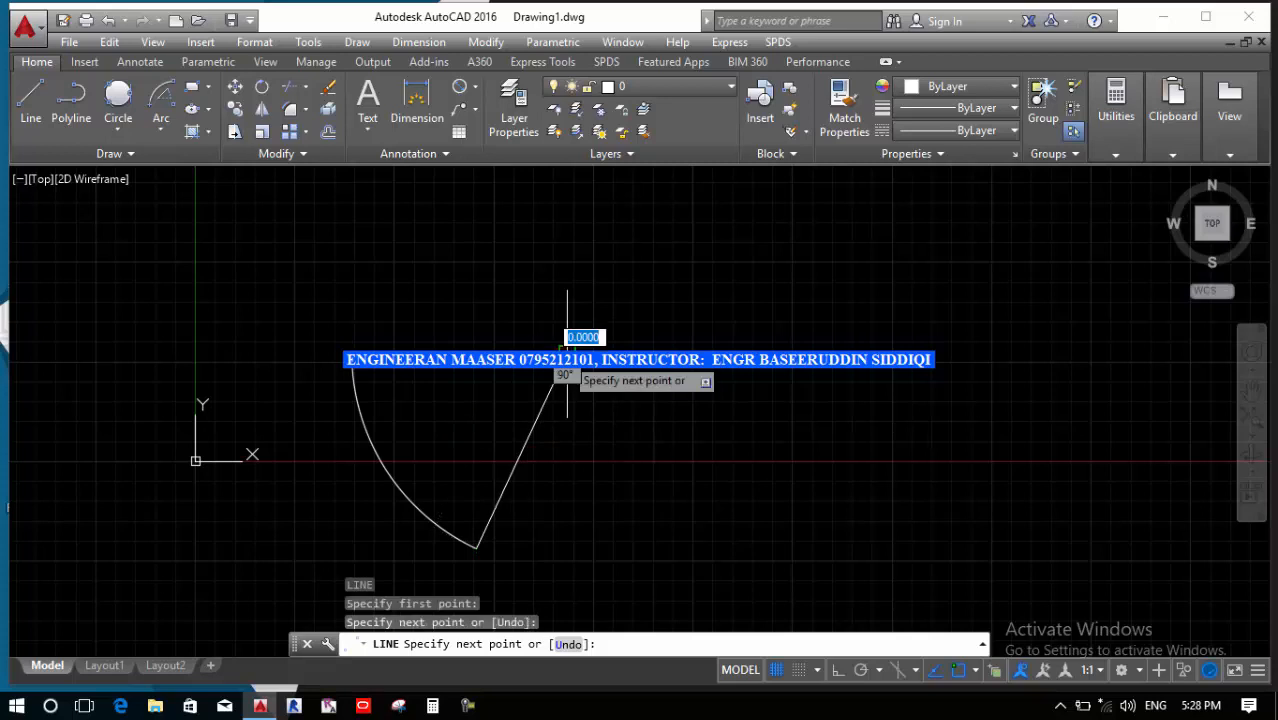
key("Return")
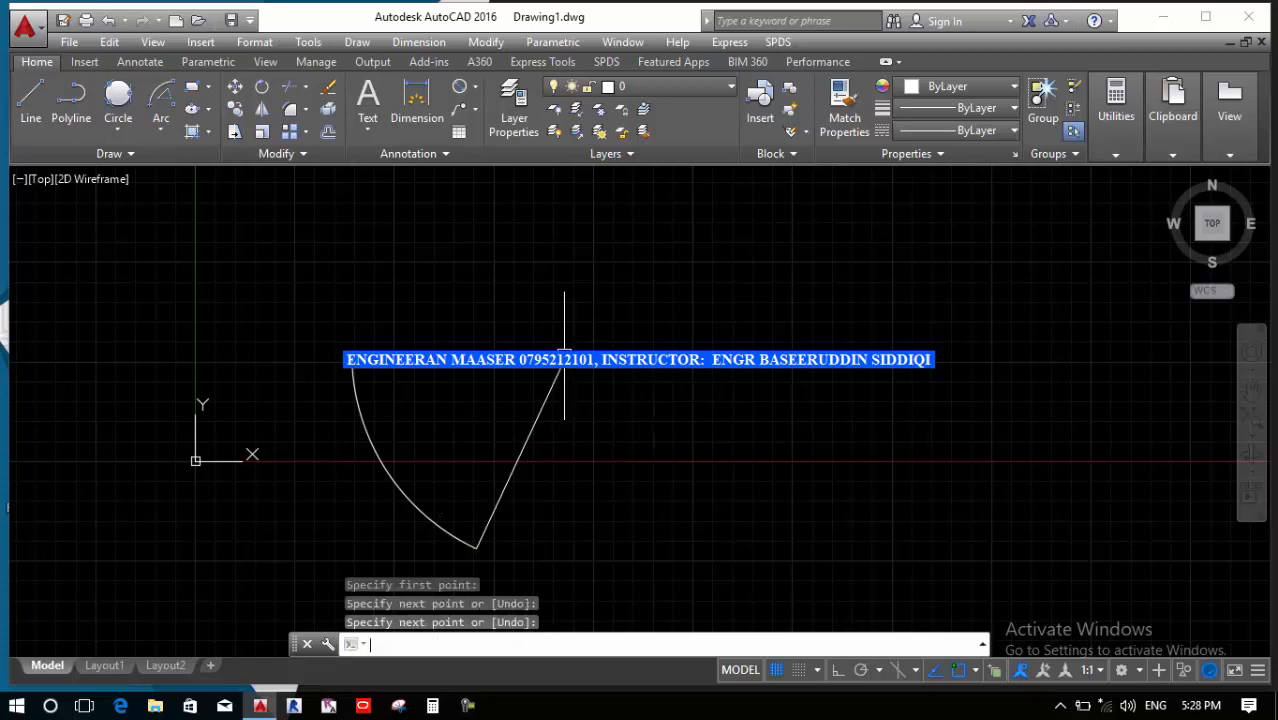
Add an angular dimension between the horizontal line and the slanted line, placed inside the arc, and inspect its text up close
left_click(476, 88)
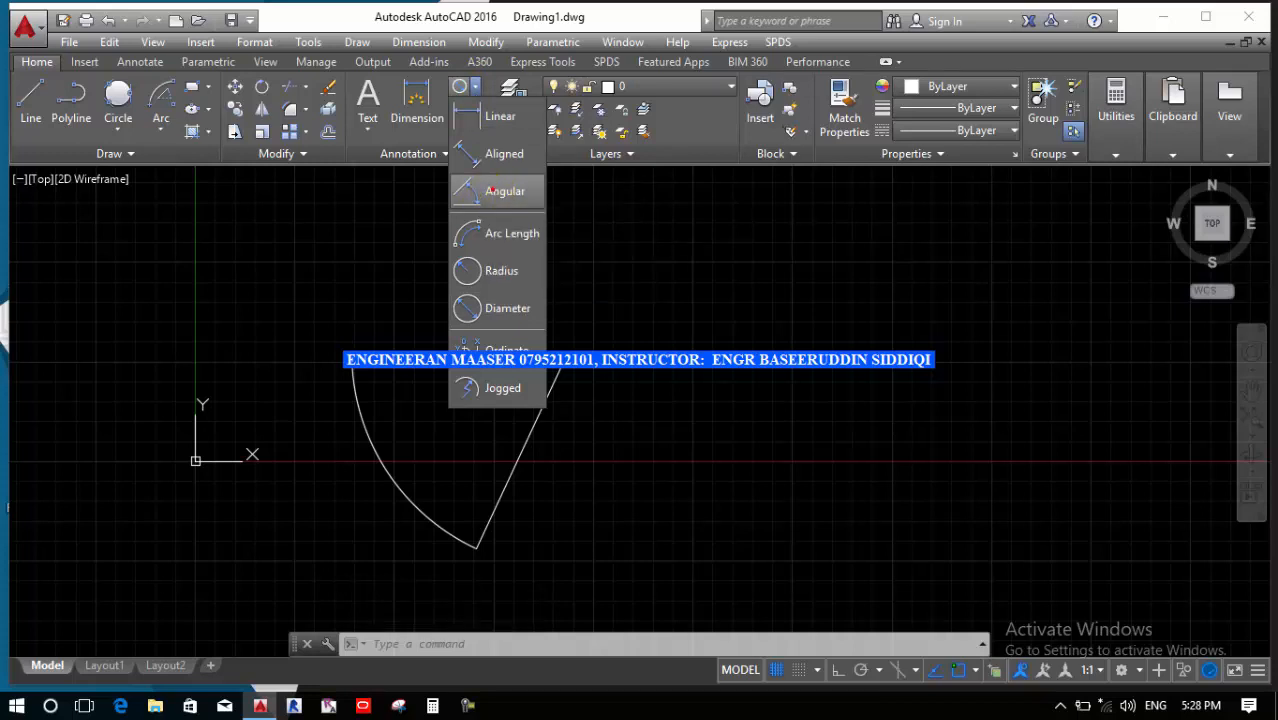
left_click(493, 192)
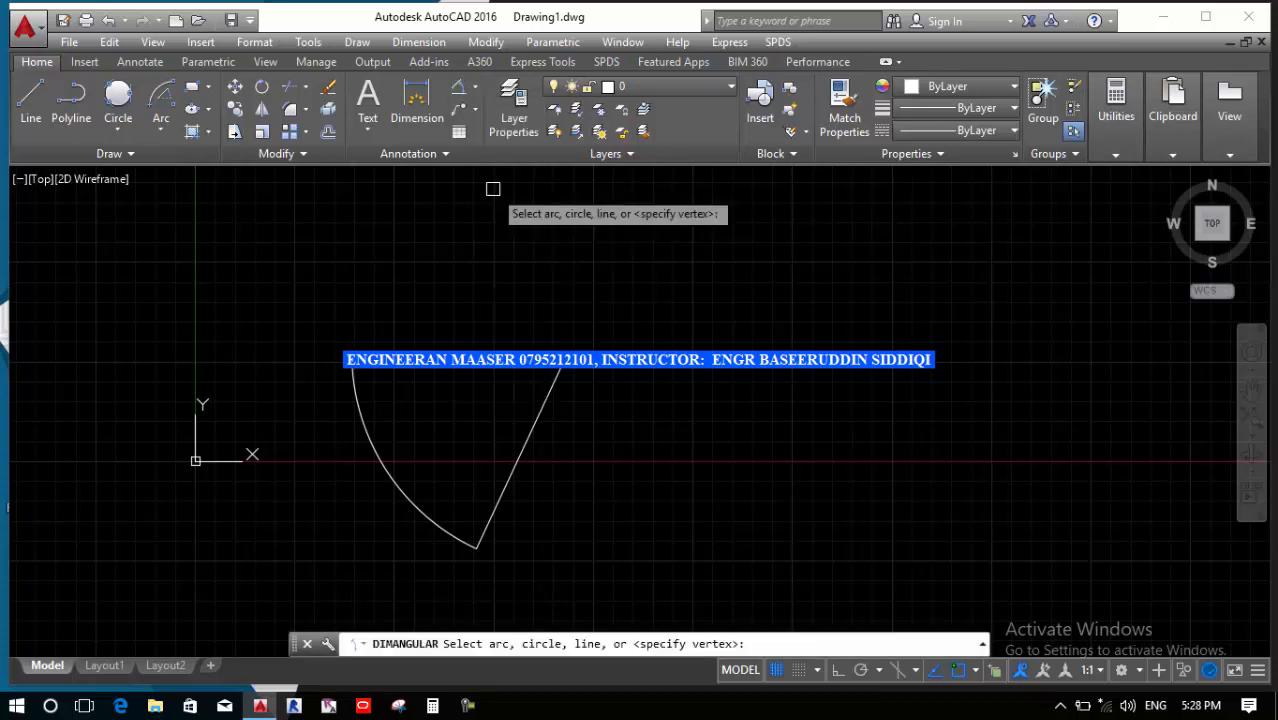
left_click(509, 345)
left_click(548, 396)
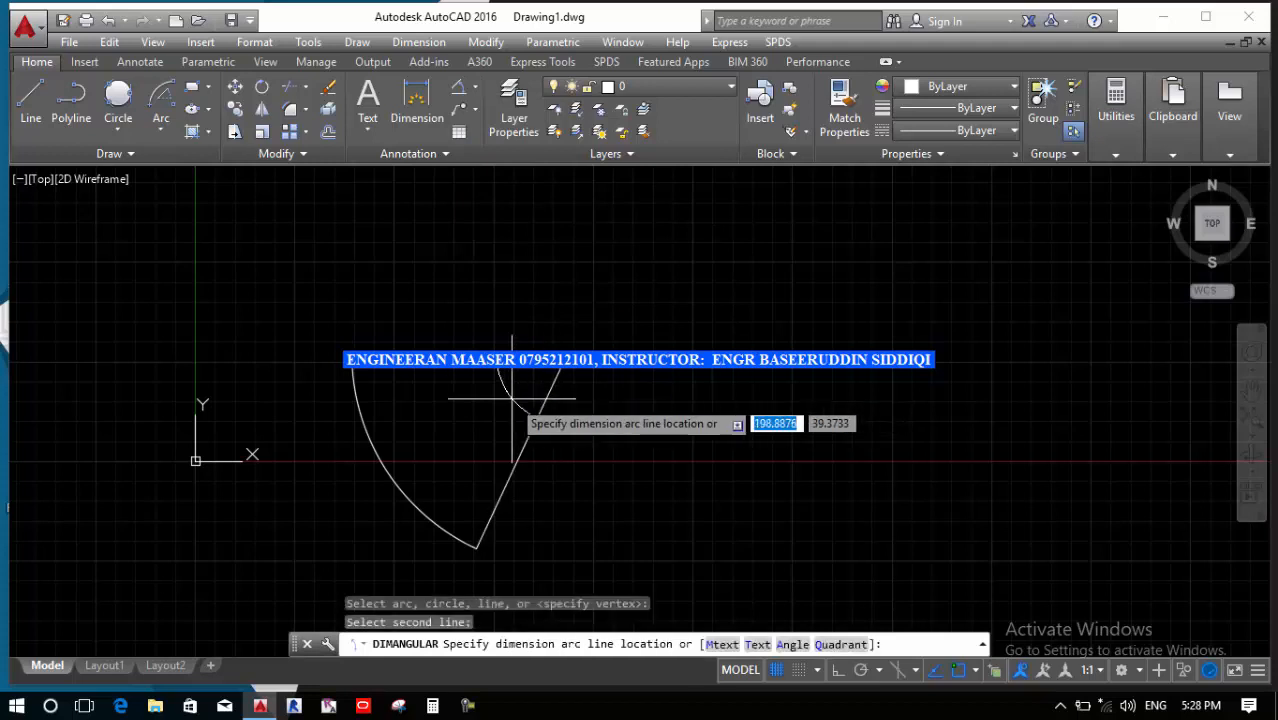
left_click(512, 398)
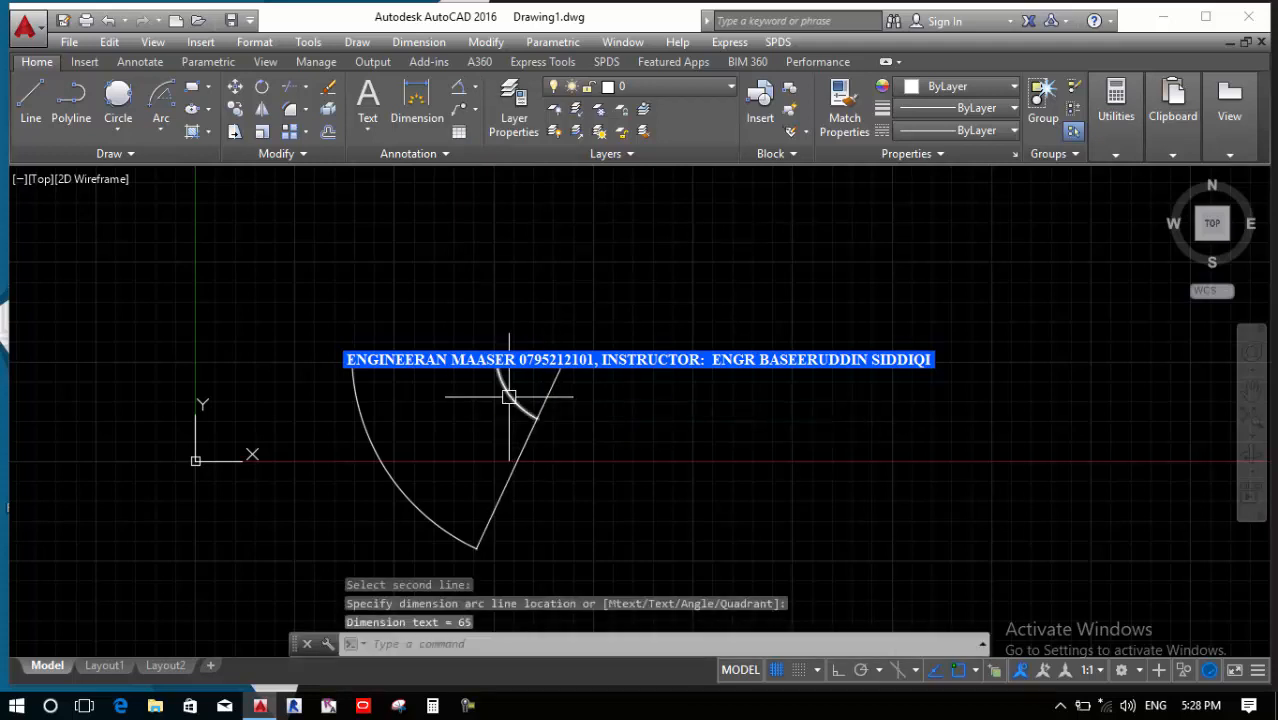
scroll(487, 389, "up", 5)
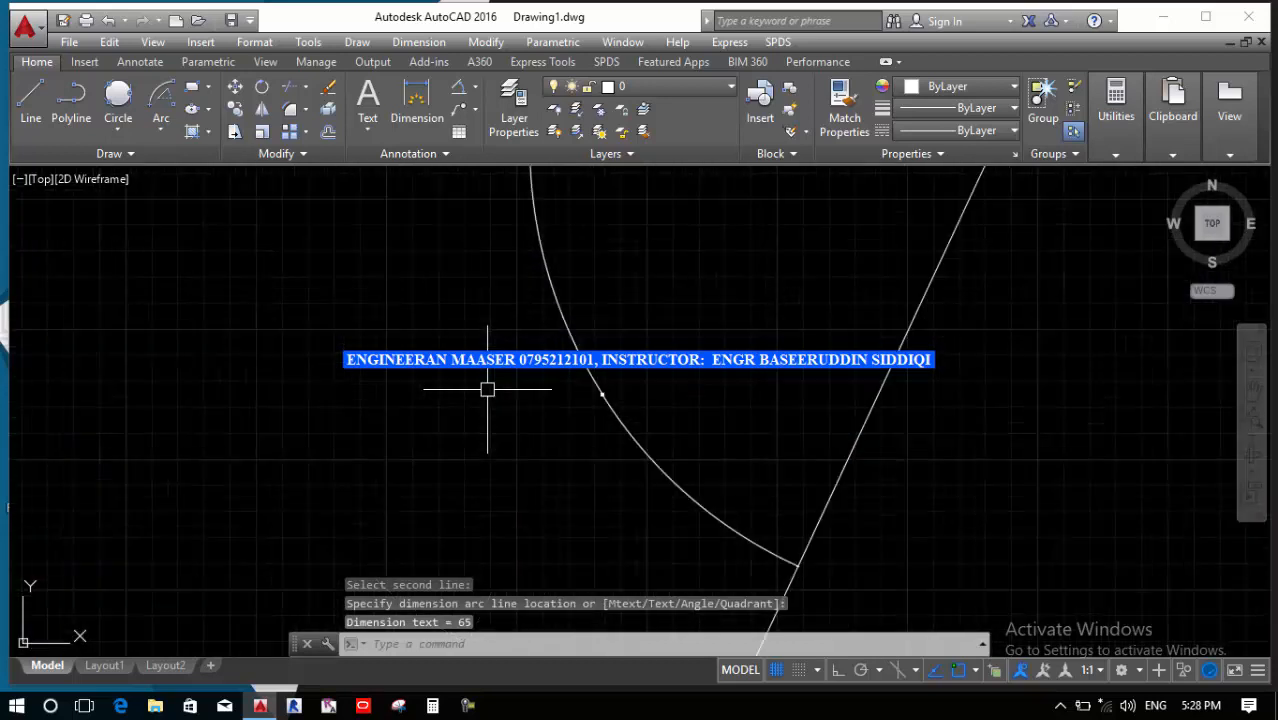
scroll(550, 371, "up", 5)
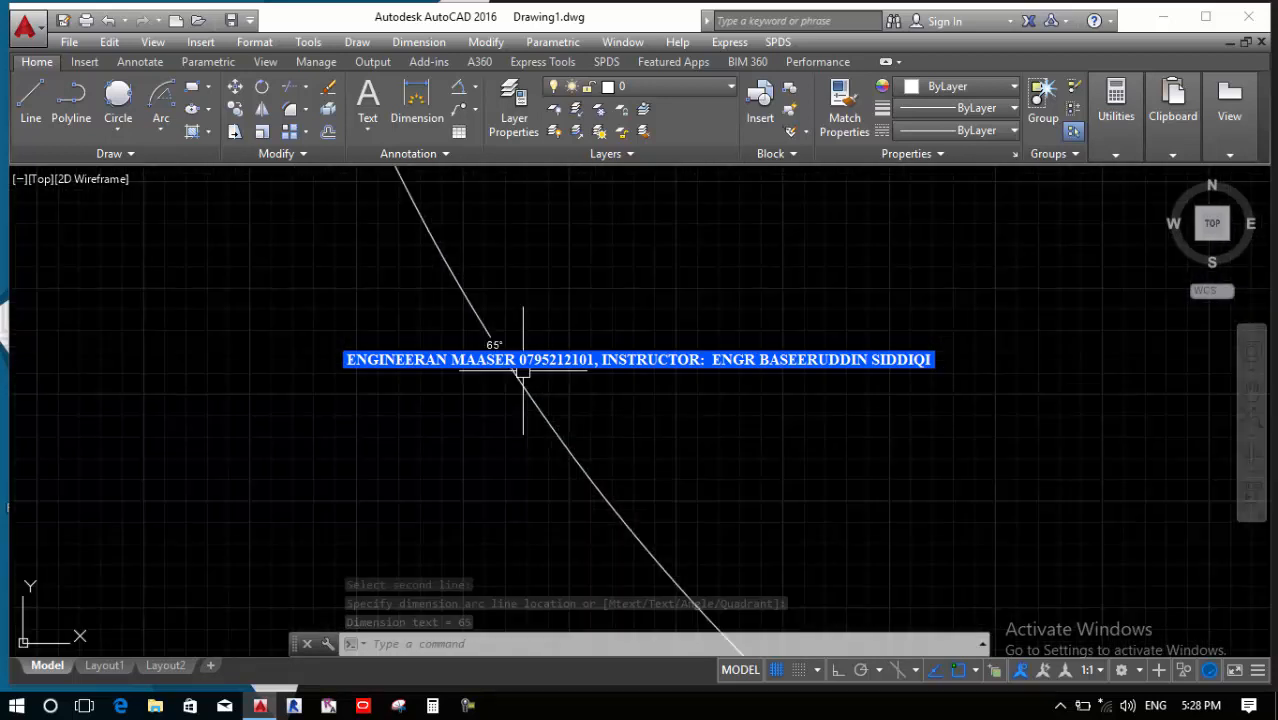
scroll(513, 370, "down", 5)
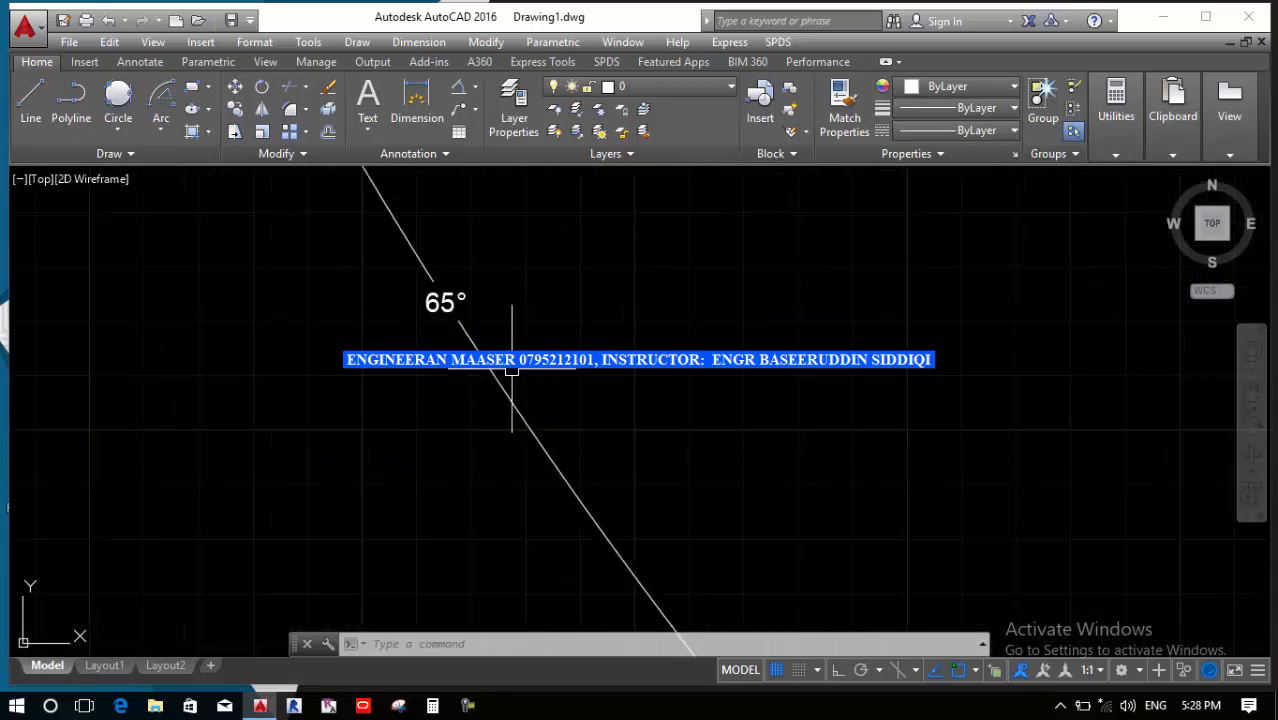
scroll(513, 359, "down", 2)
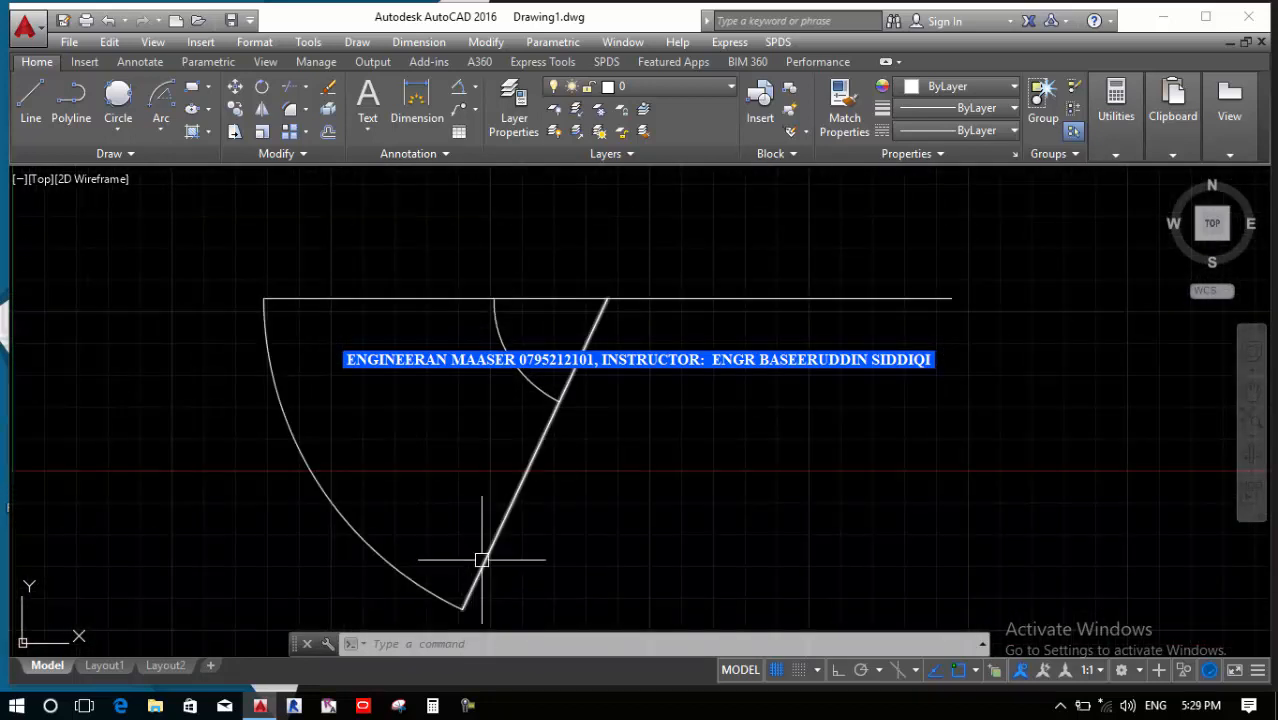
left_click(552, 487)
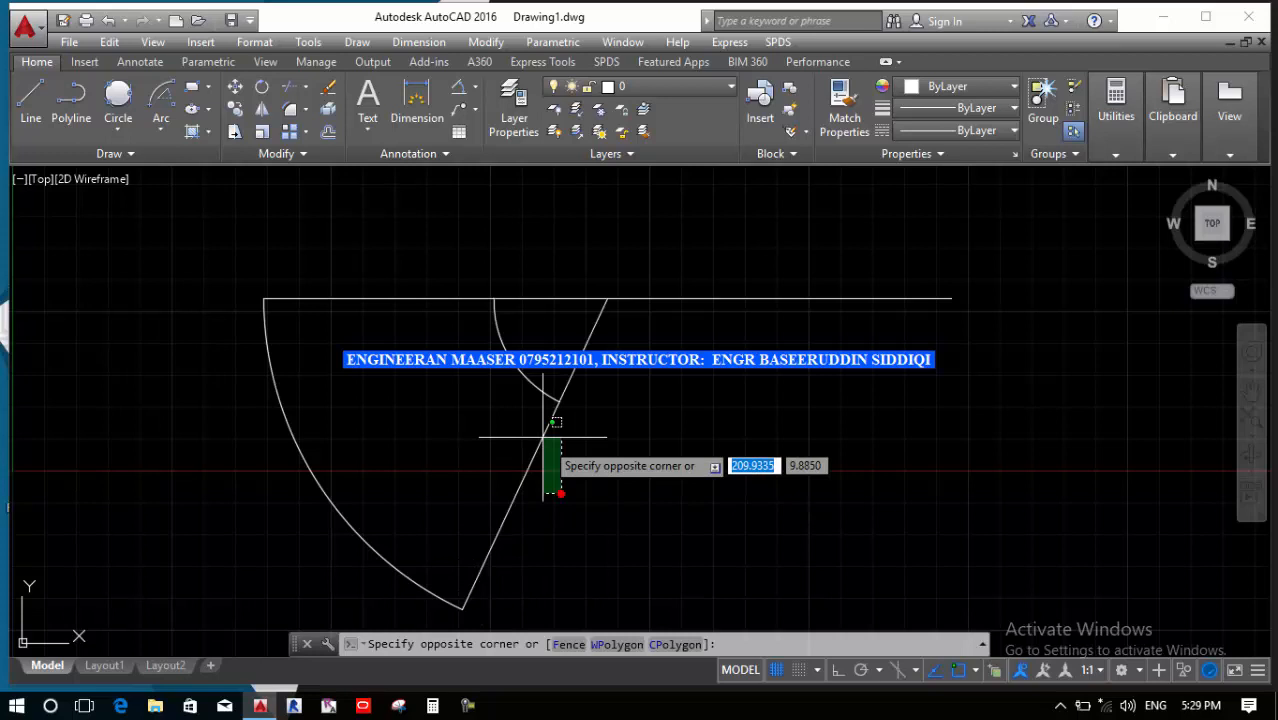
left_click(520, 382)
key("Escape")
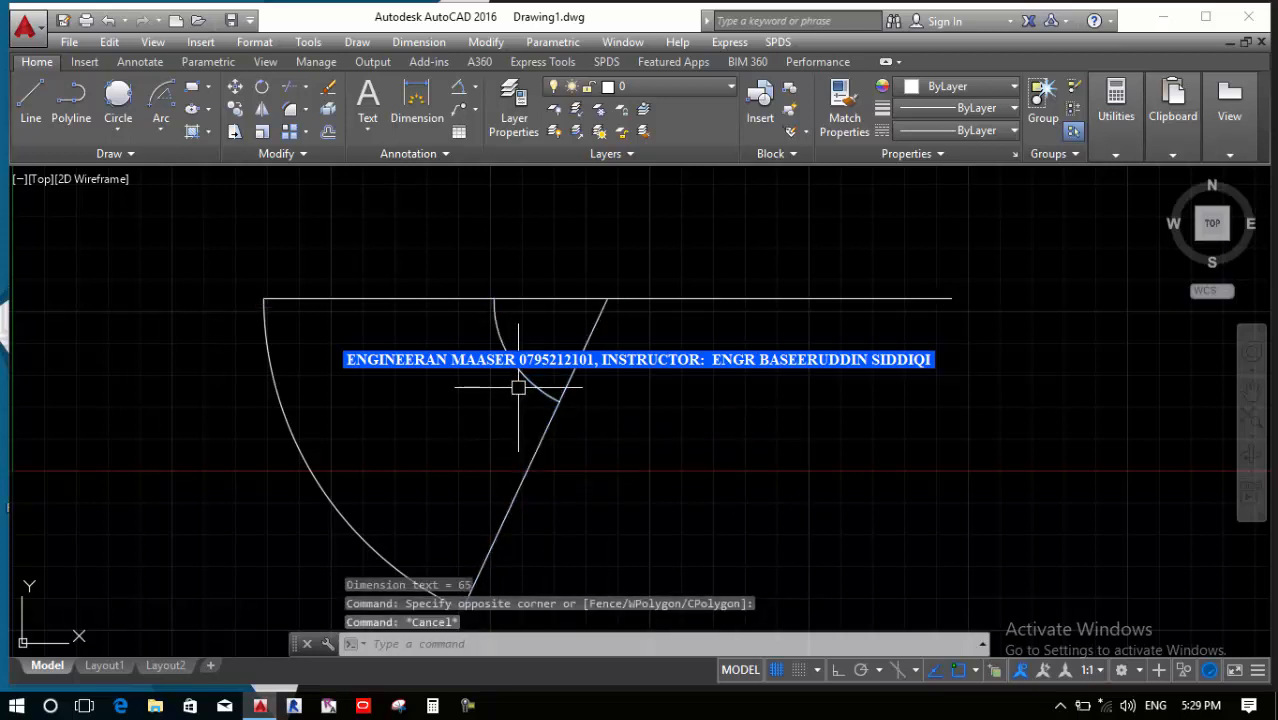
Add an angular dimension to the large arc itself, placed just inside it, and inspect its text up close
left_click(460, 95)
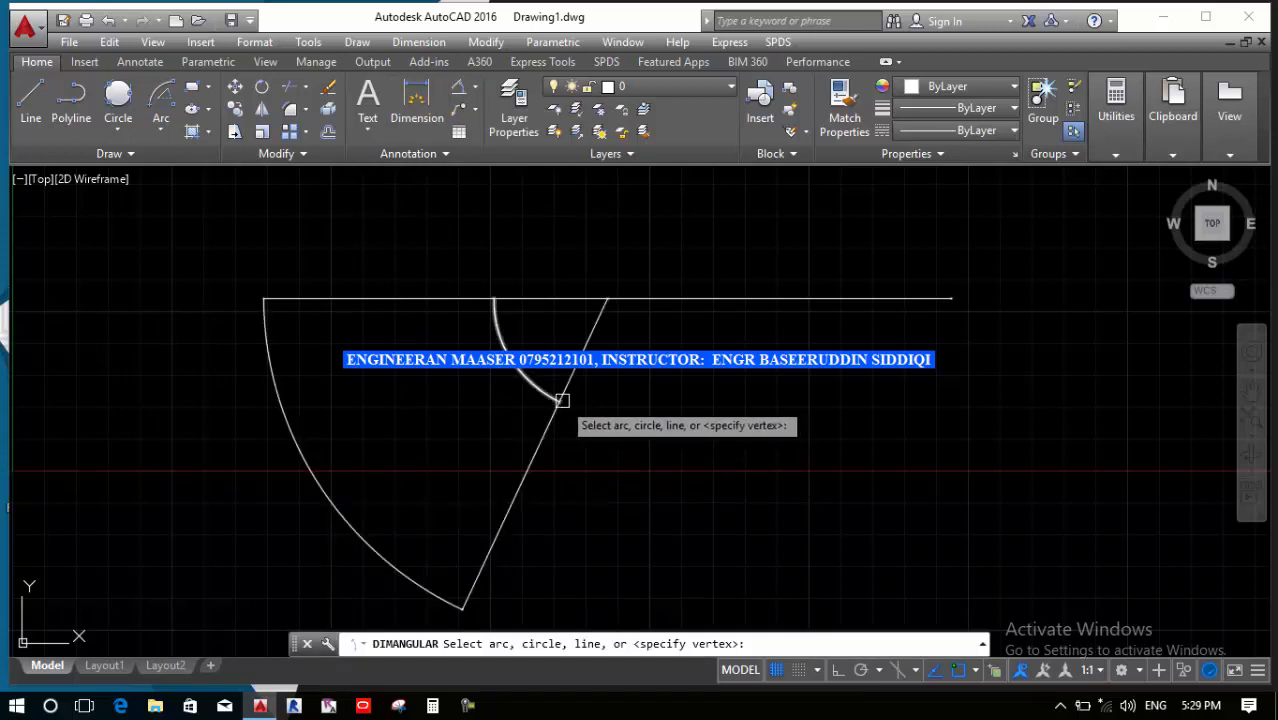
left_click(307, 485)
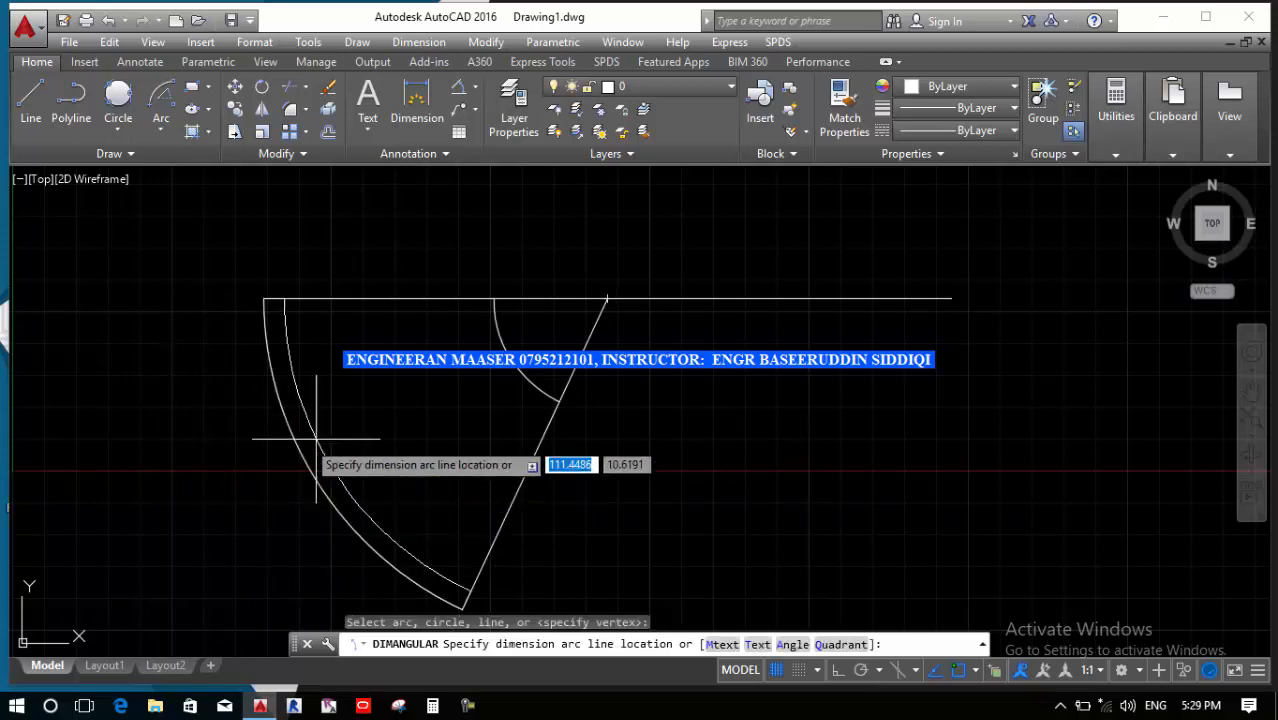
left_click(357, 432)
scroll(371, 457, "up", 5)
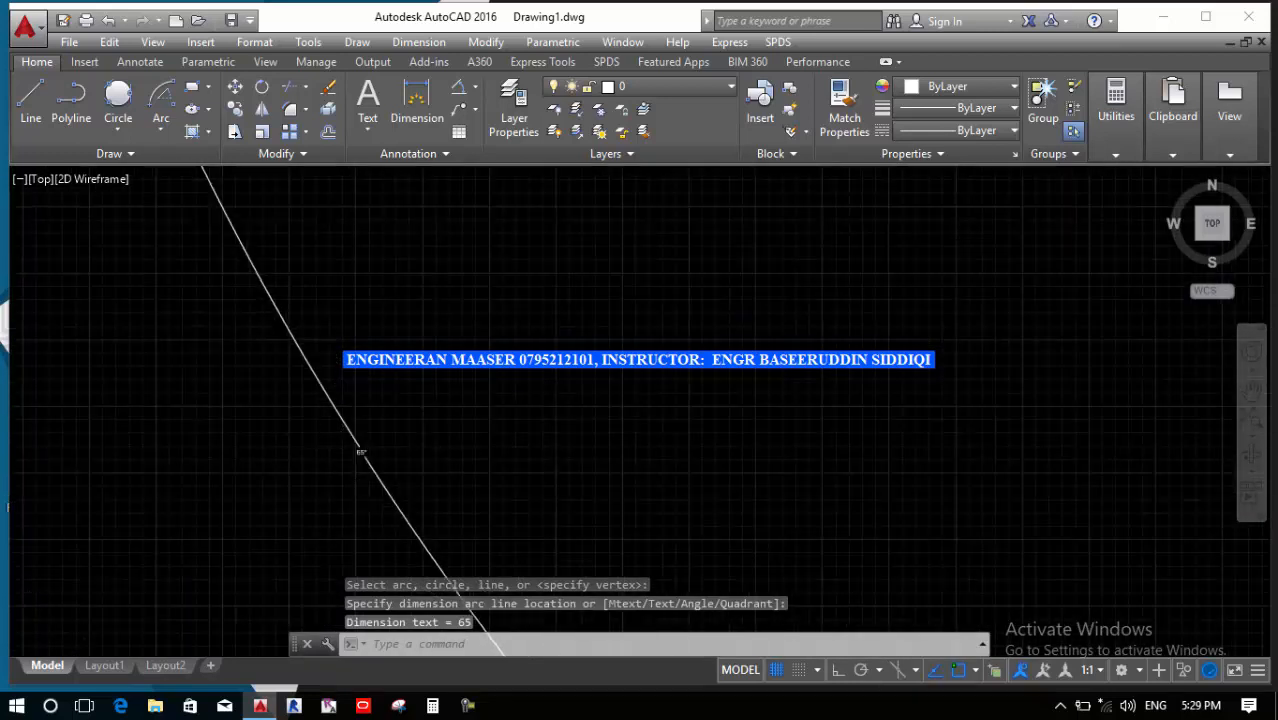
scroll(370, 430, "up", 3)
scroll(377, 373, "down", 8)
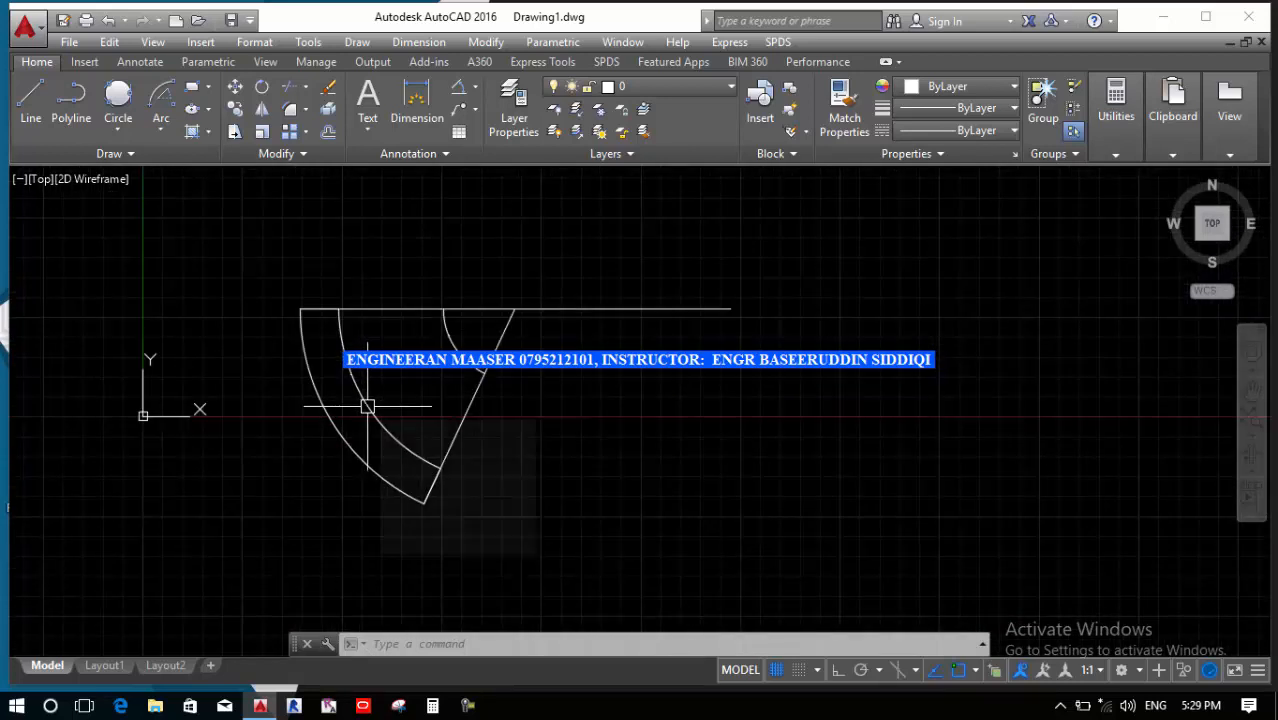
Erase the arc, the slanted line and both angular dimensions, keeping only the horizontal line
left_click(564, 517)
left_click(289, 381)
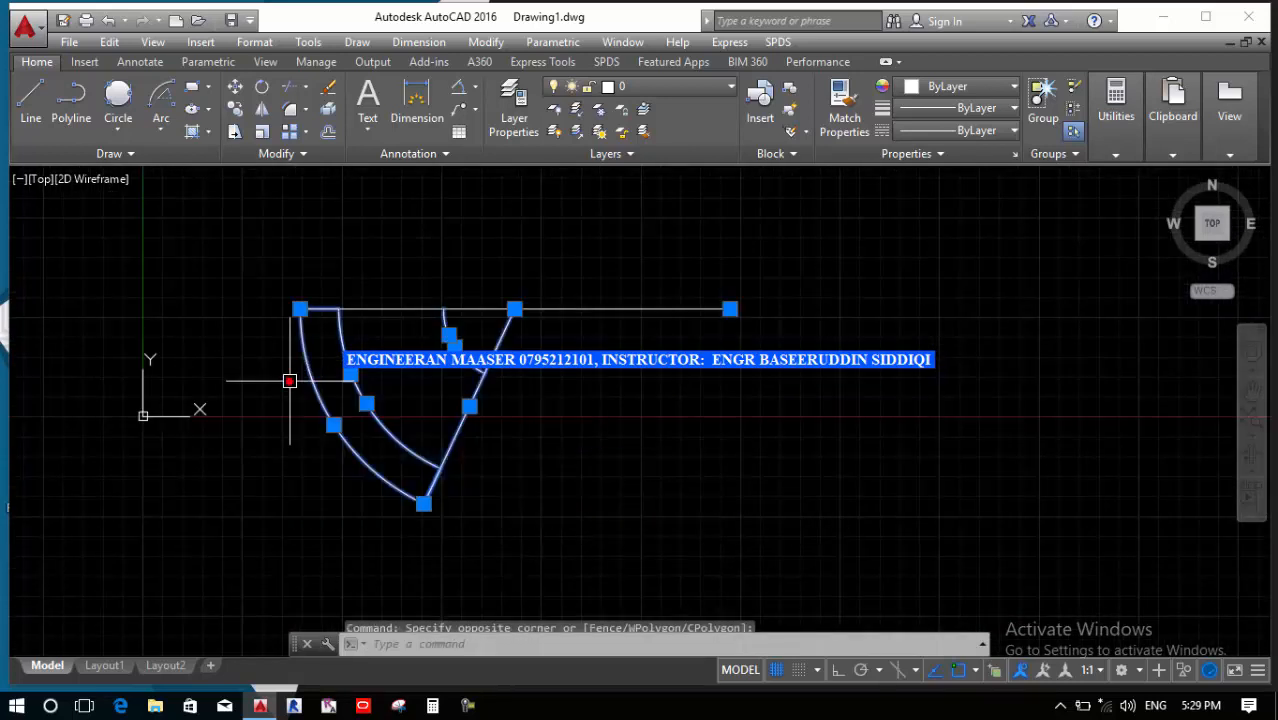
type("e")
key("Return")
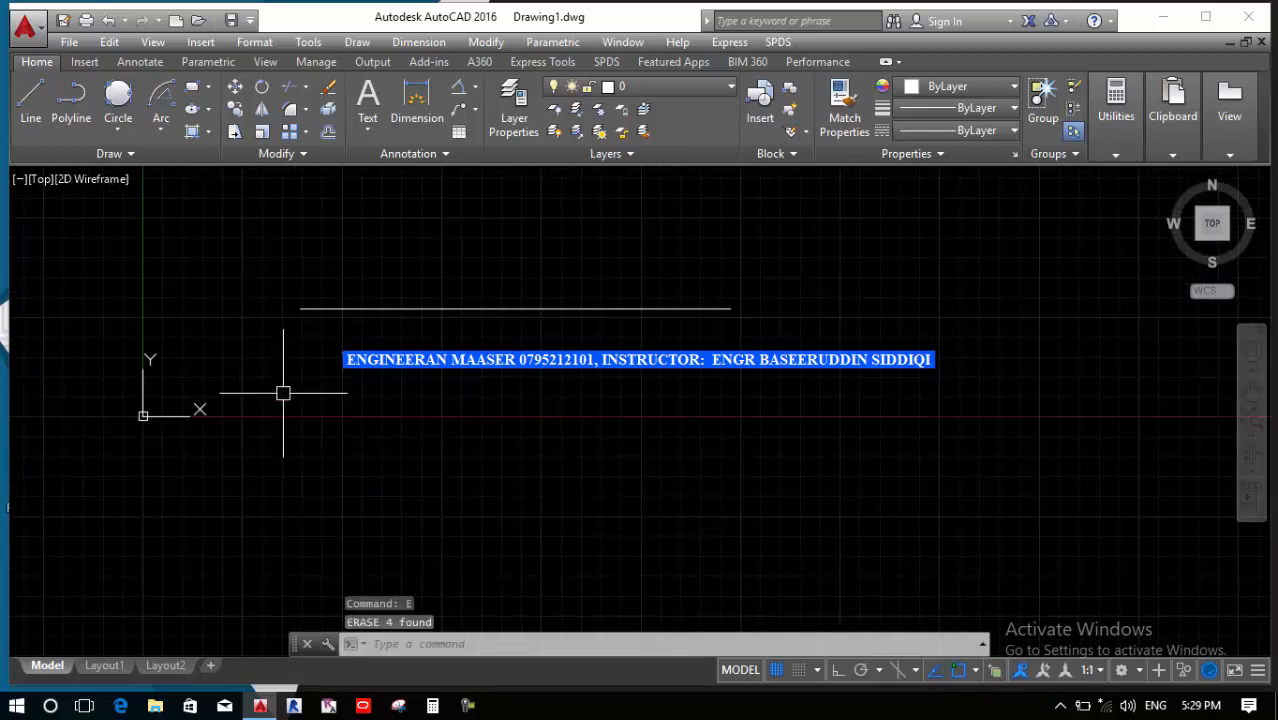
Draw a Start, Center, Length arc below the horizontal line, bulging downward, with a chord length of 200
left_click(162, 130)
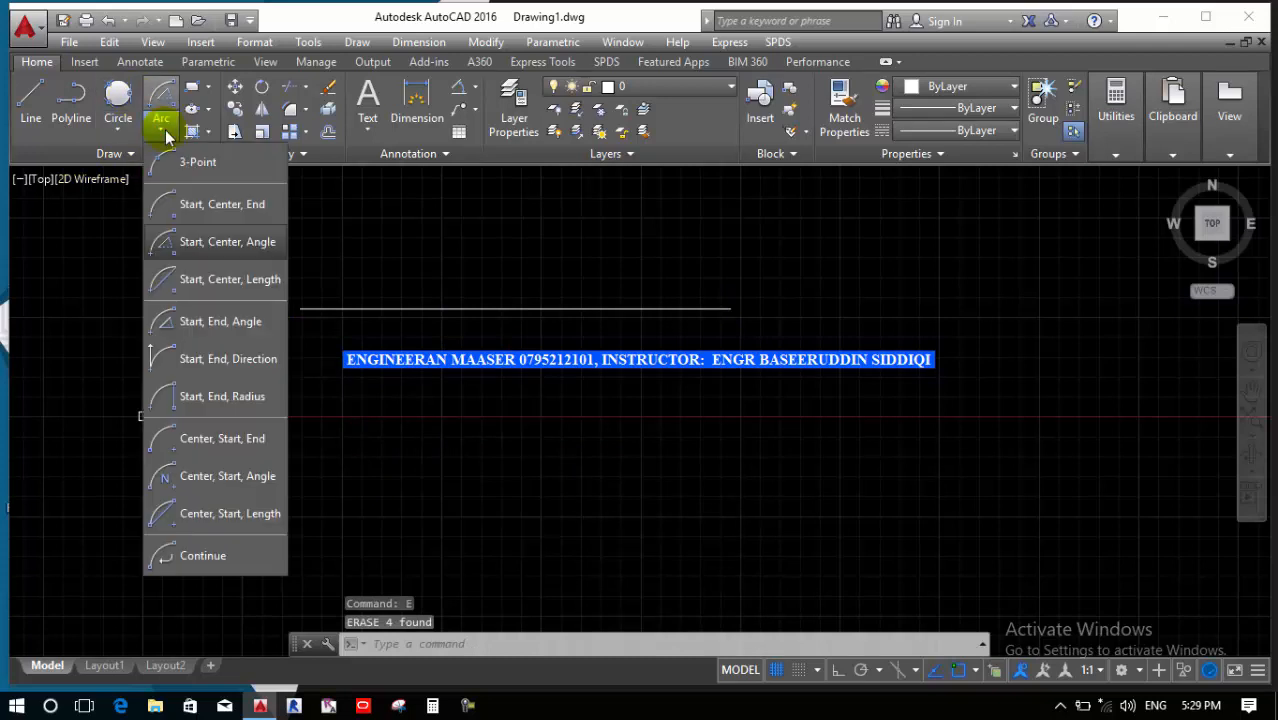
left_click(229, 287)
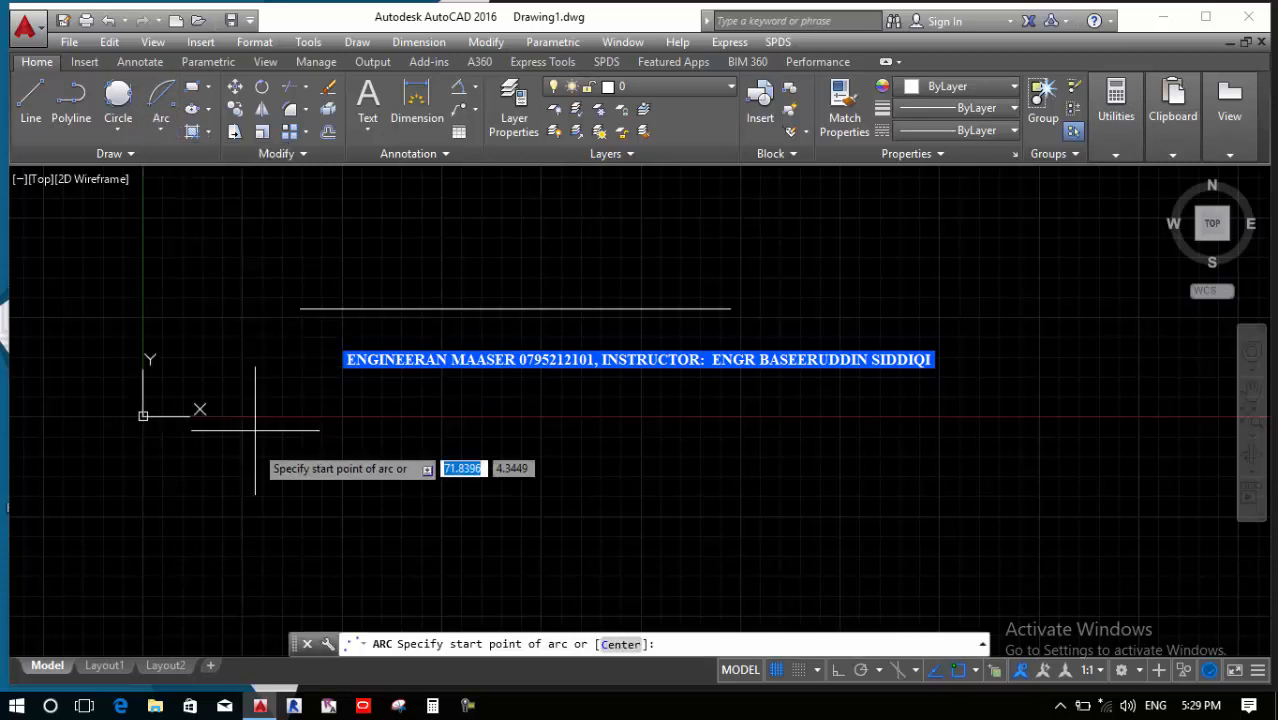
left_click(238, 508)
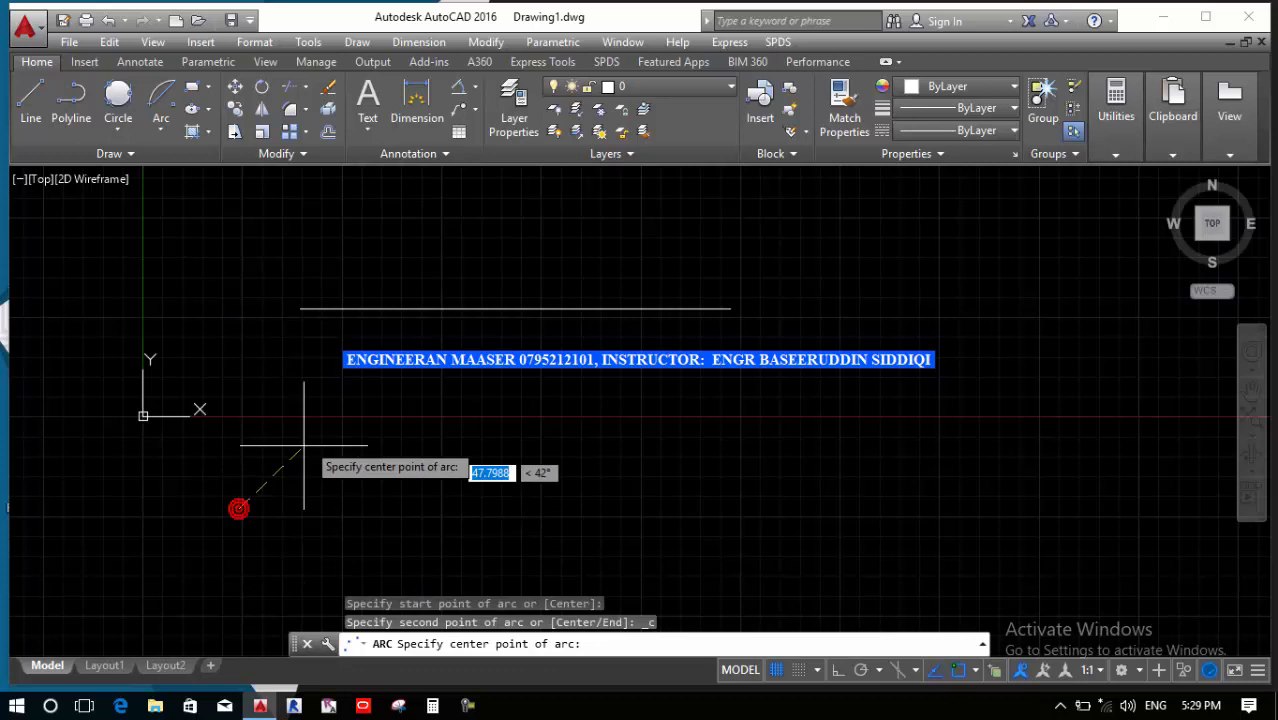
left_click(420, 345)
scroll(419, 392, "down", 2)
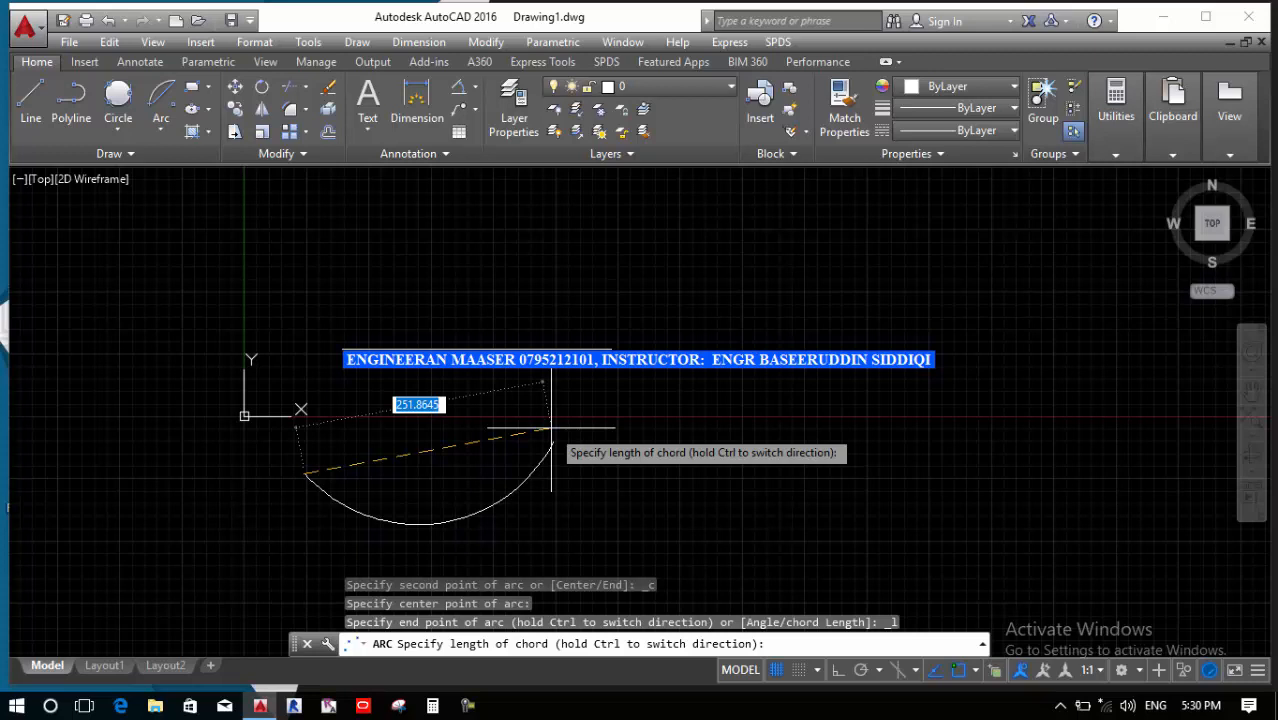
type("200")
key("Return")
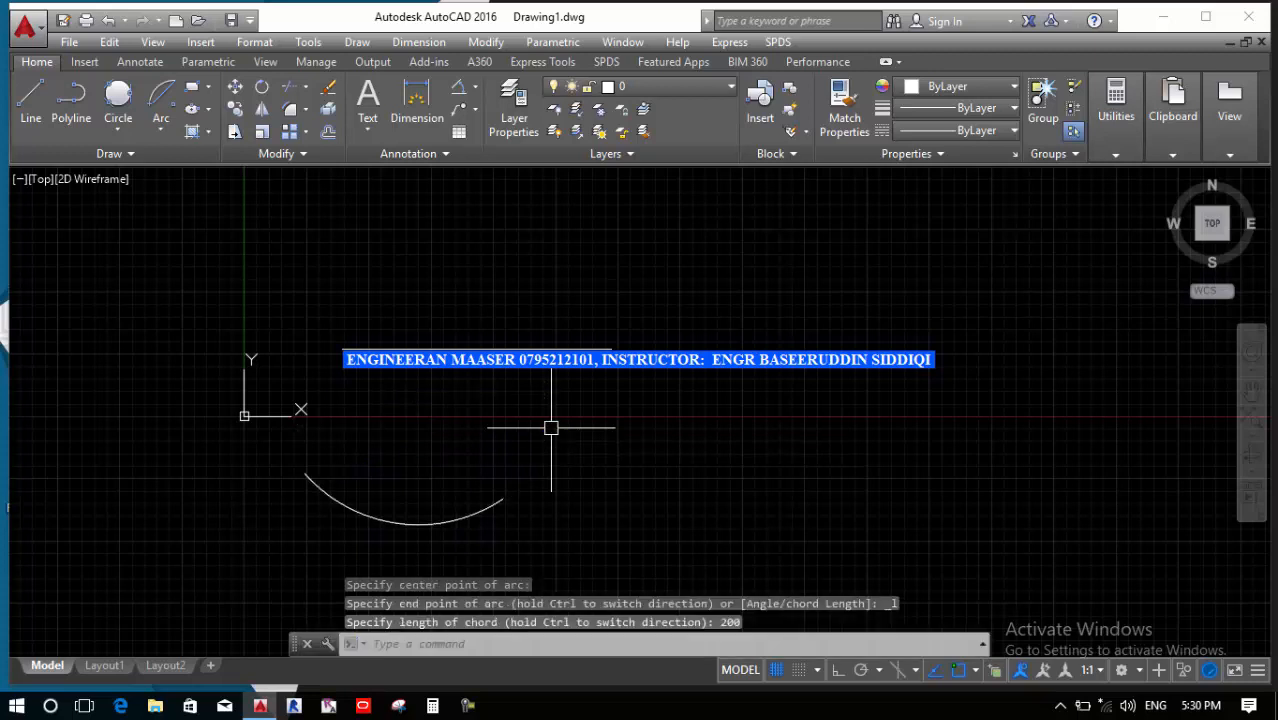
Add an aligned dimension between the arc's two endpoints, placed just above the arc, and inspect its text up close
left_click(476, 88)
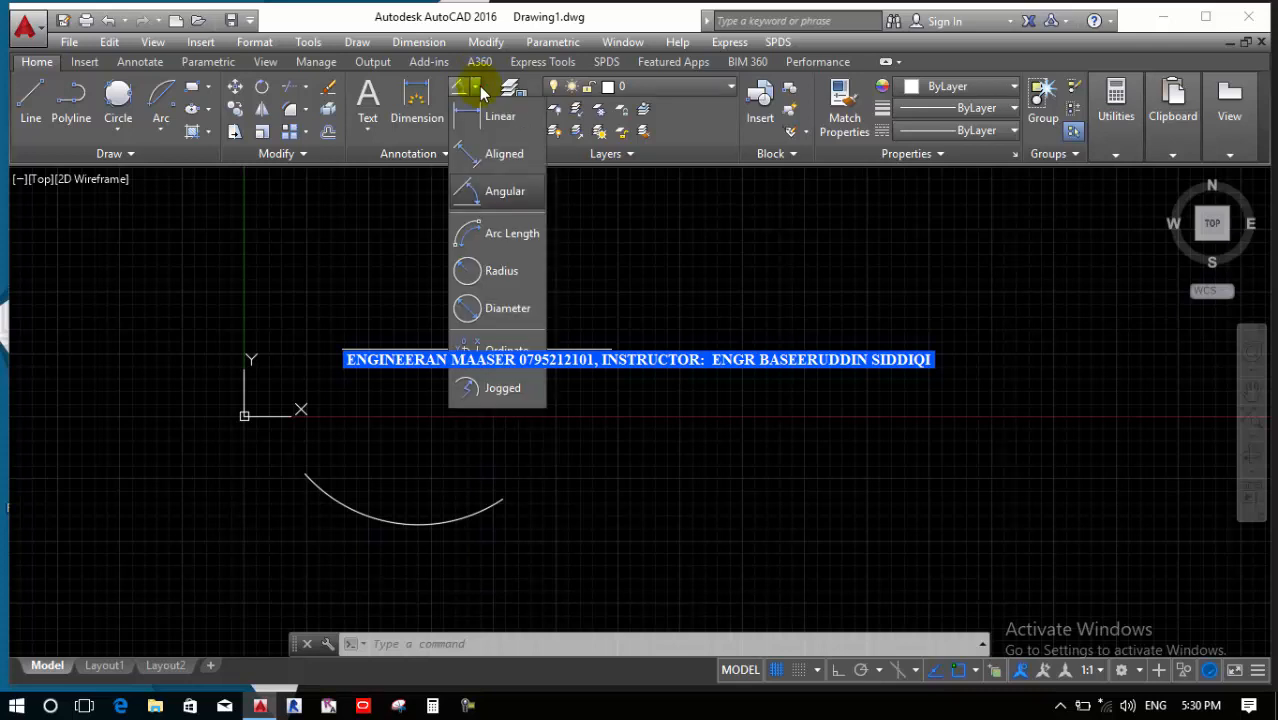
left_click(488, 155)
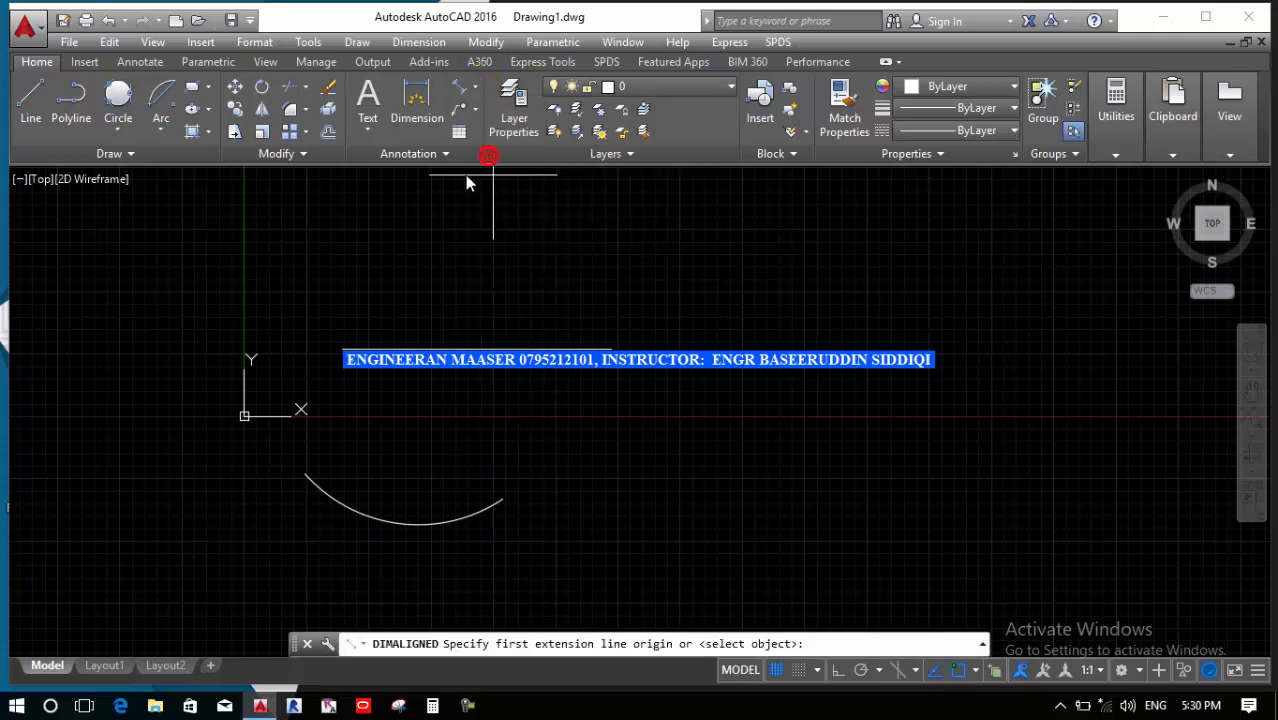
left_click(310, 470)
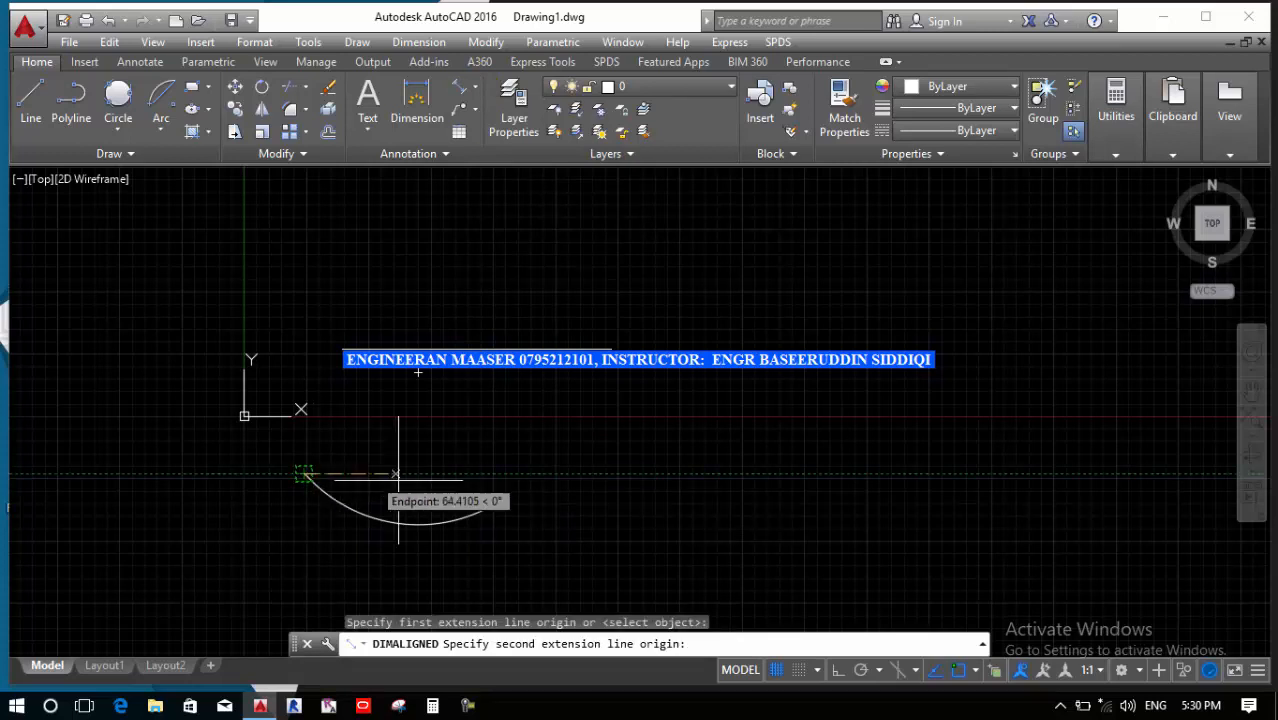
left_click(504, 495)
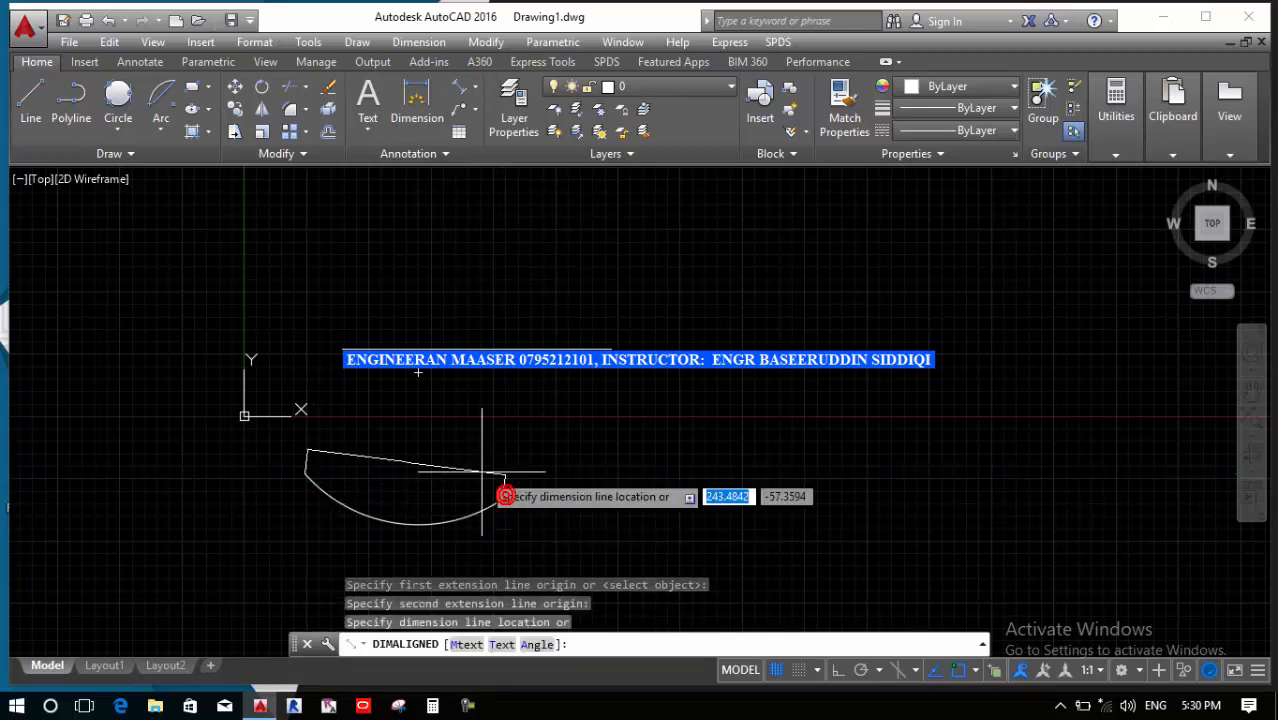
left_click(486, 470)
scroll(398, 462, "up", 10)
scroll(382, 300, "down", 10)
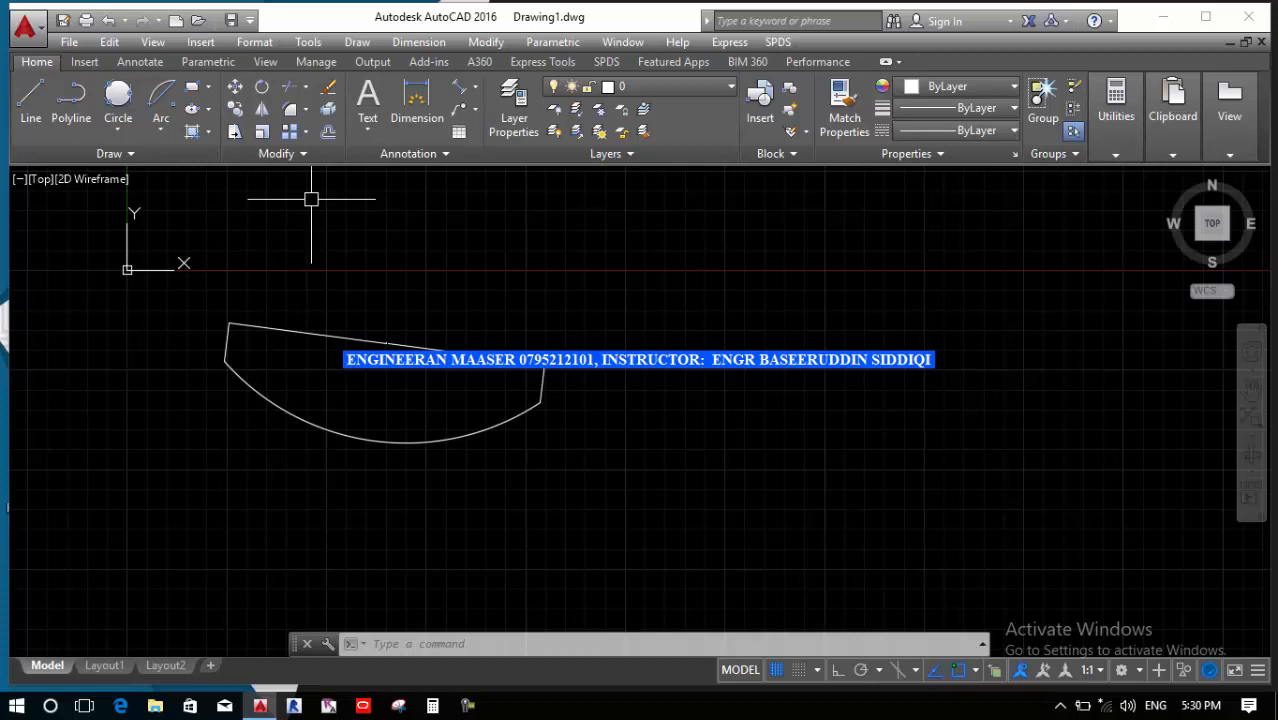
Add an arc length dimension to the arc, placed between it and the aligned dimension, and inspect its text up close
left_click(476, 91)
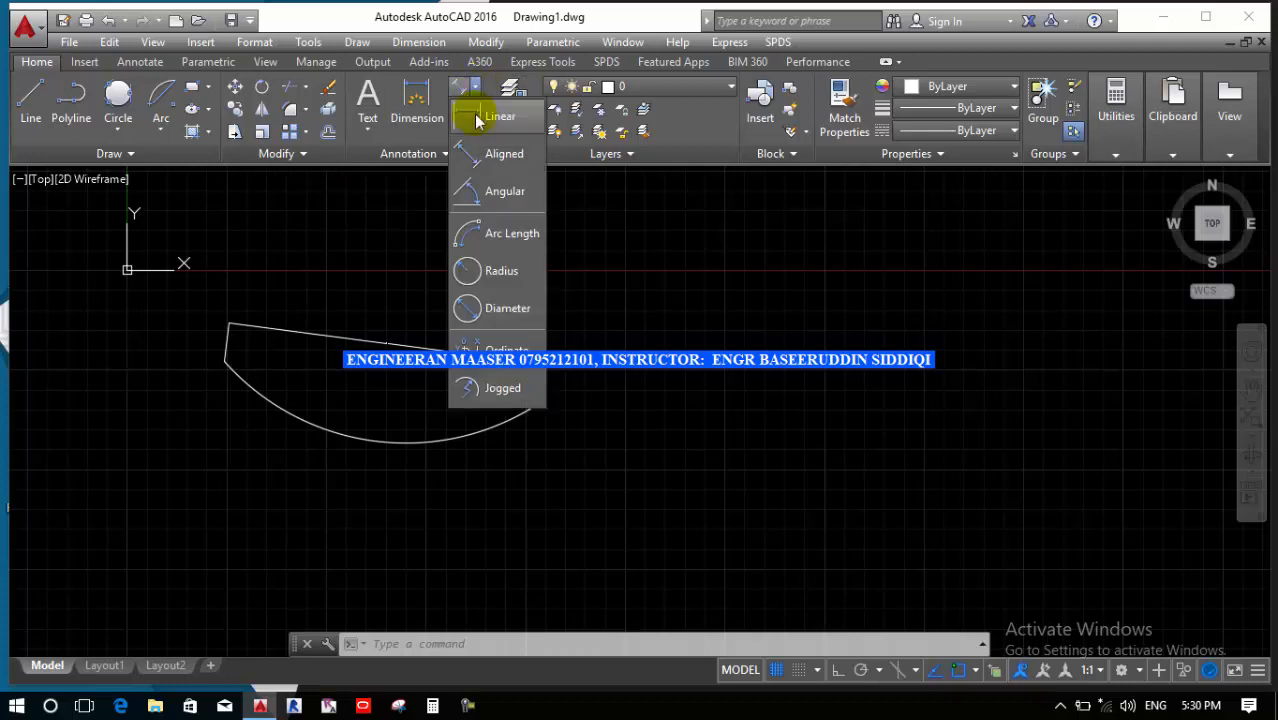
left_click(505, 236)
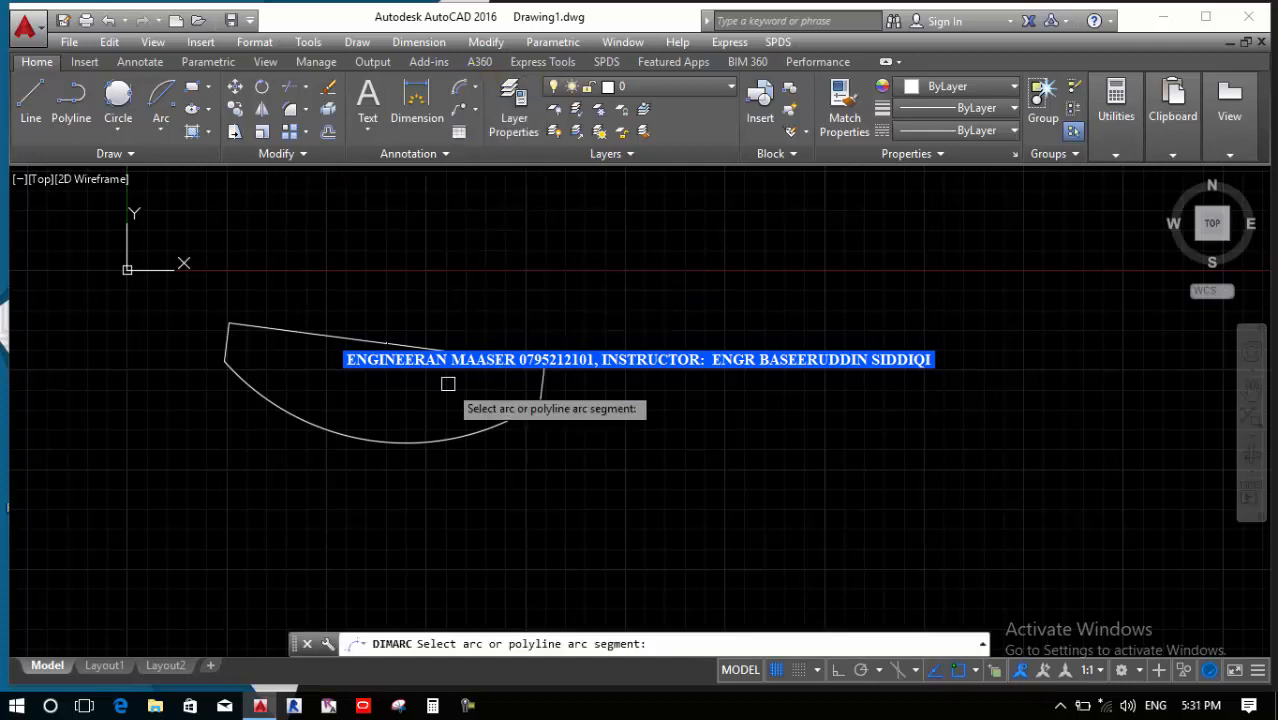
left_click(476, 91)
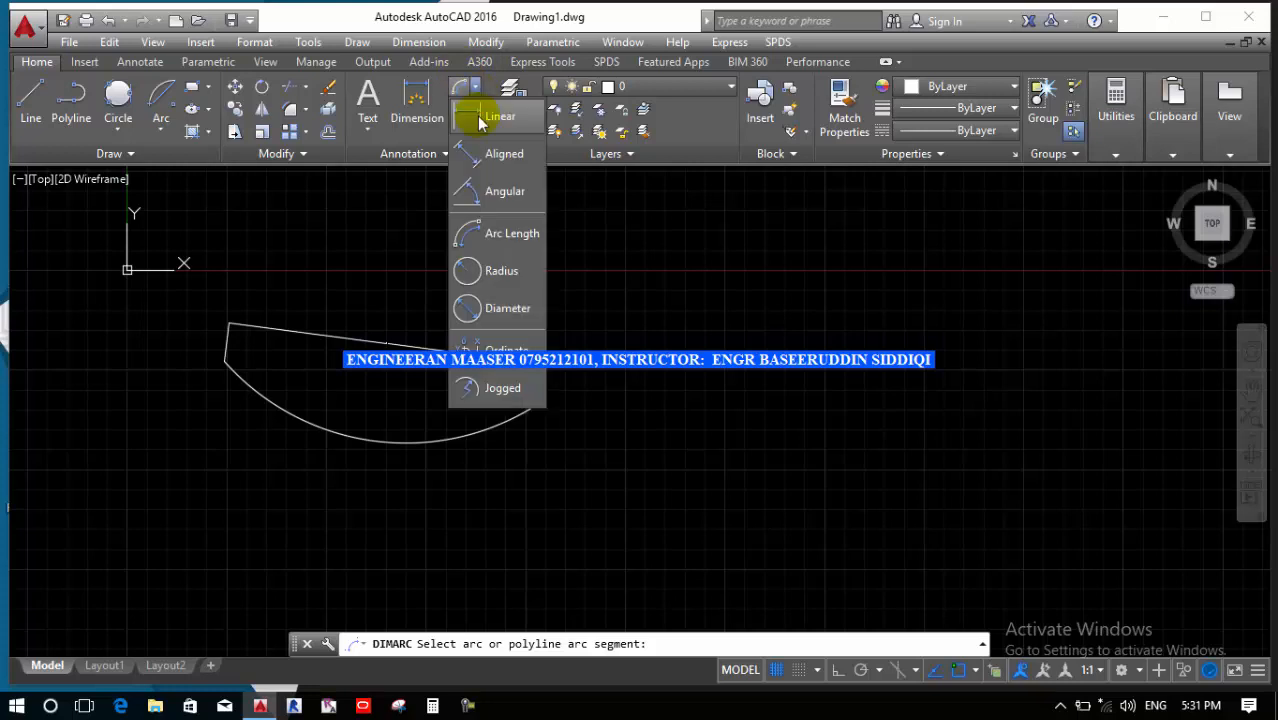
left_click(503, 222)
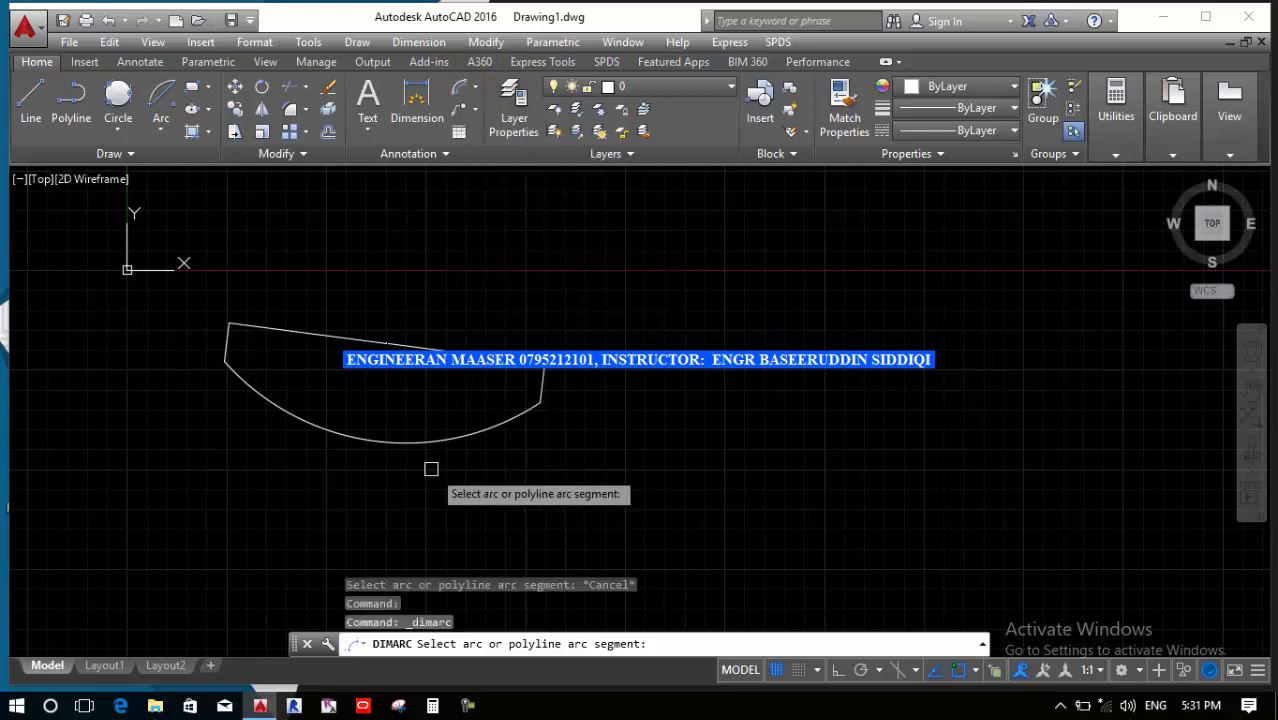
left_click(415, 441)
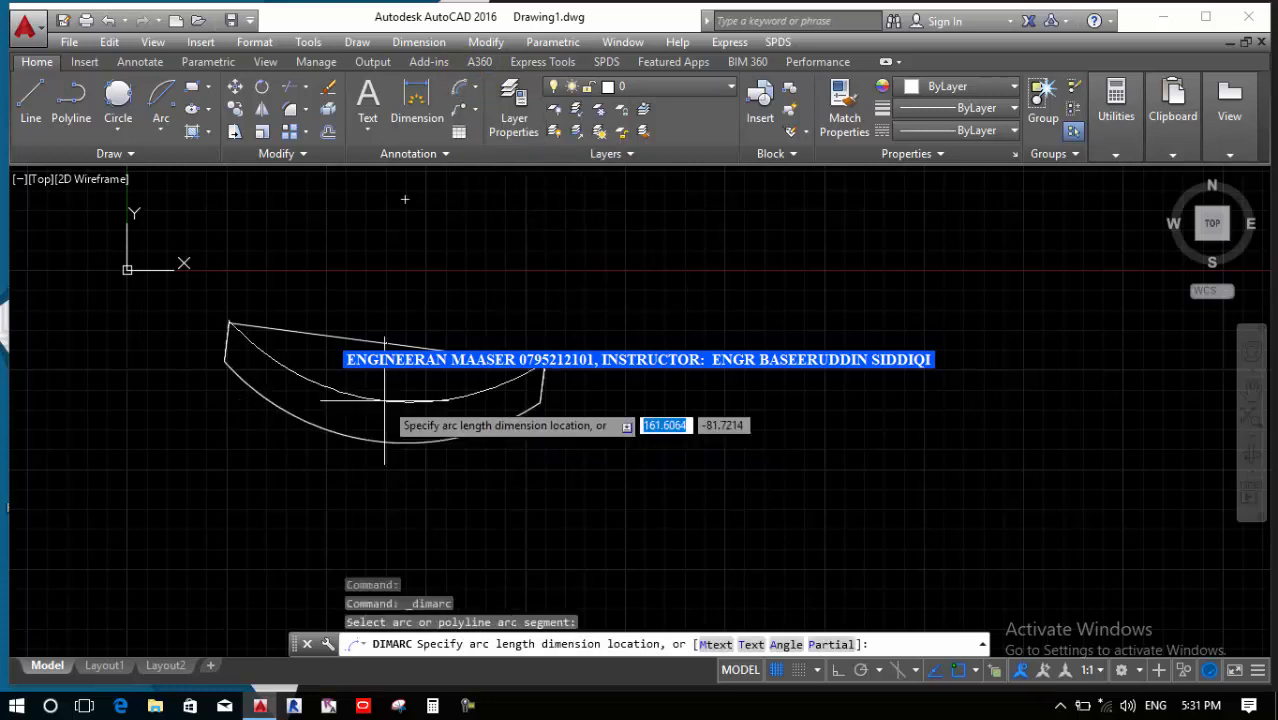
left_click(370, 469)
scroll(368, 465, "up", 8)
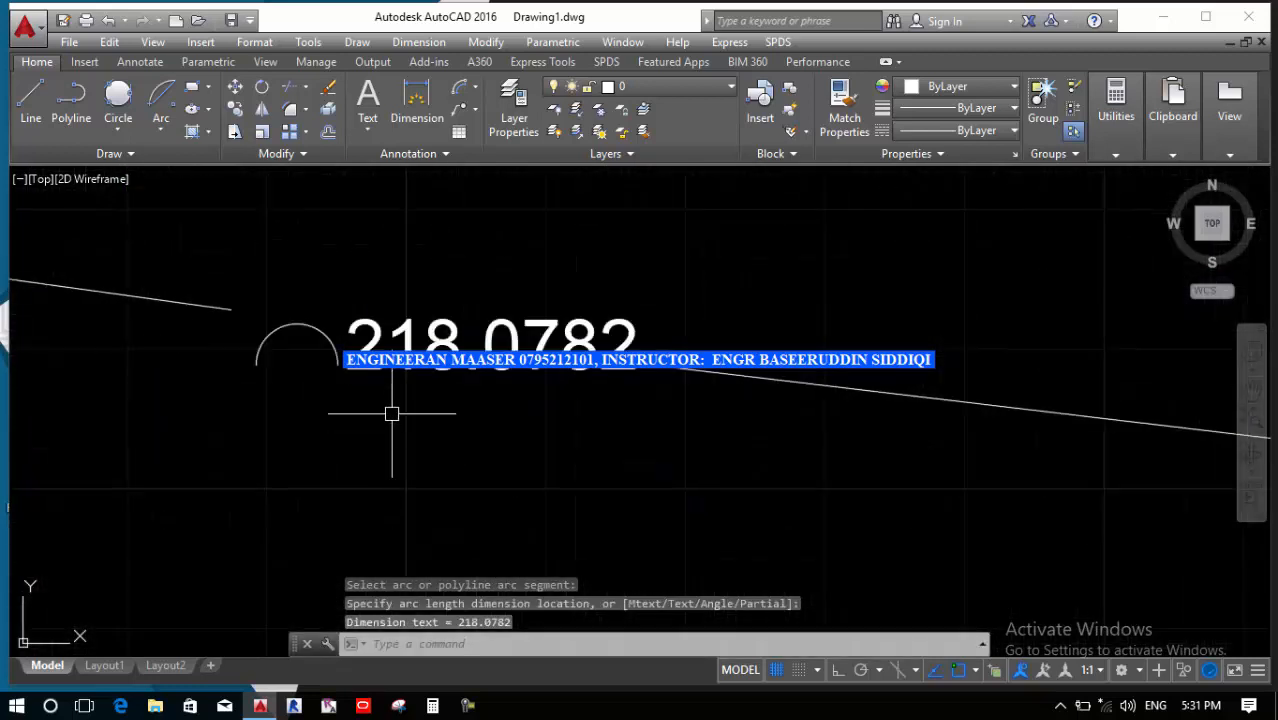
scroll(385, 400, "down", 10)
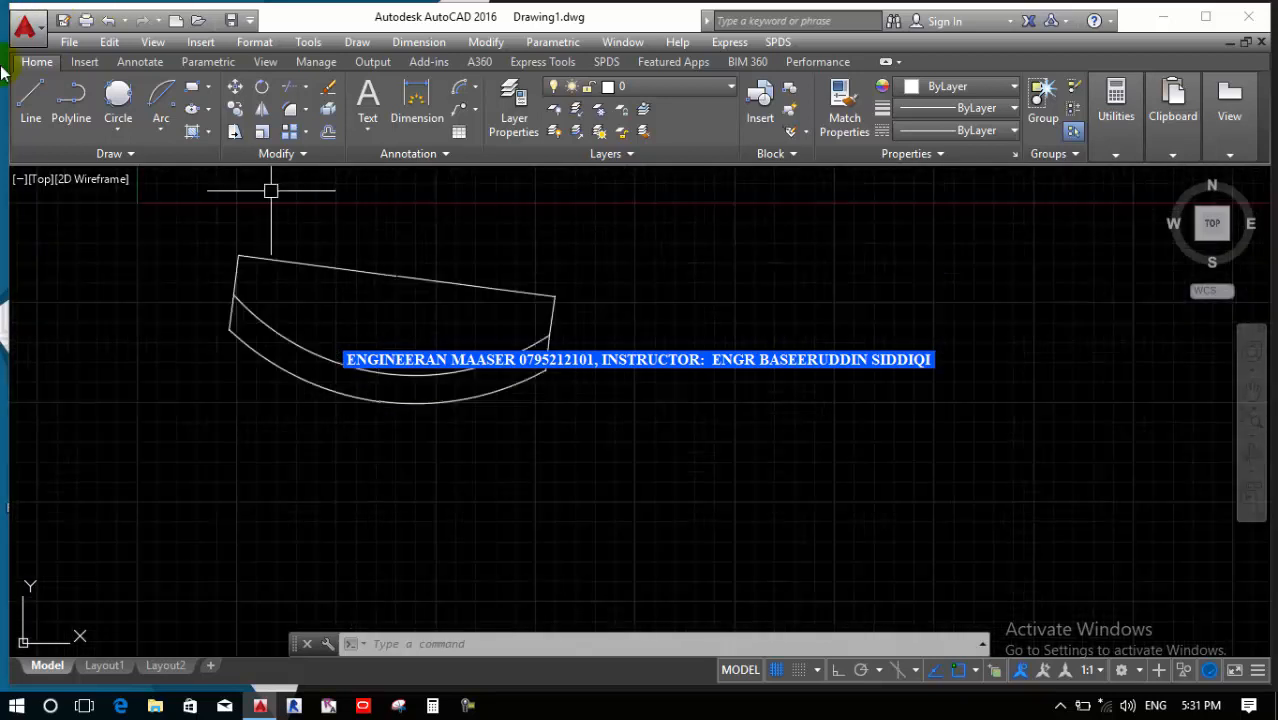
Show the available arc construction methods for the next arc
left_click(170, 134)
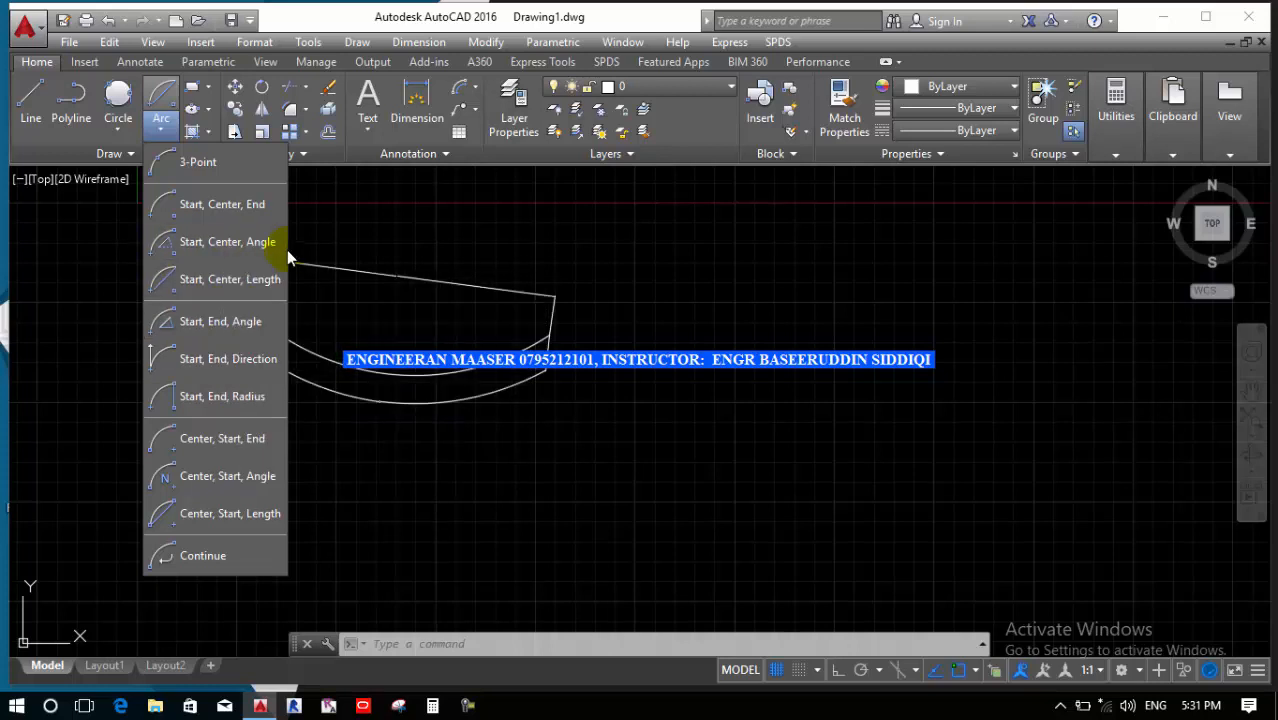
Draw a Start, End, Angle arc between the endpoints of the upper horizontal line with a 75° included angle
left_click(202, 324)
scroll(214, 365, "down", 3)
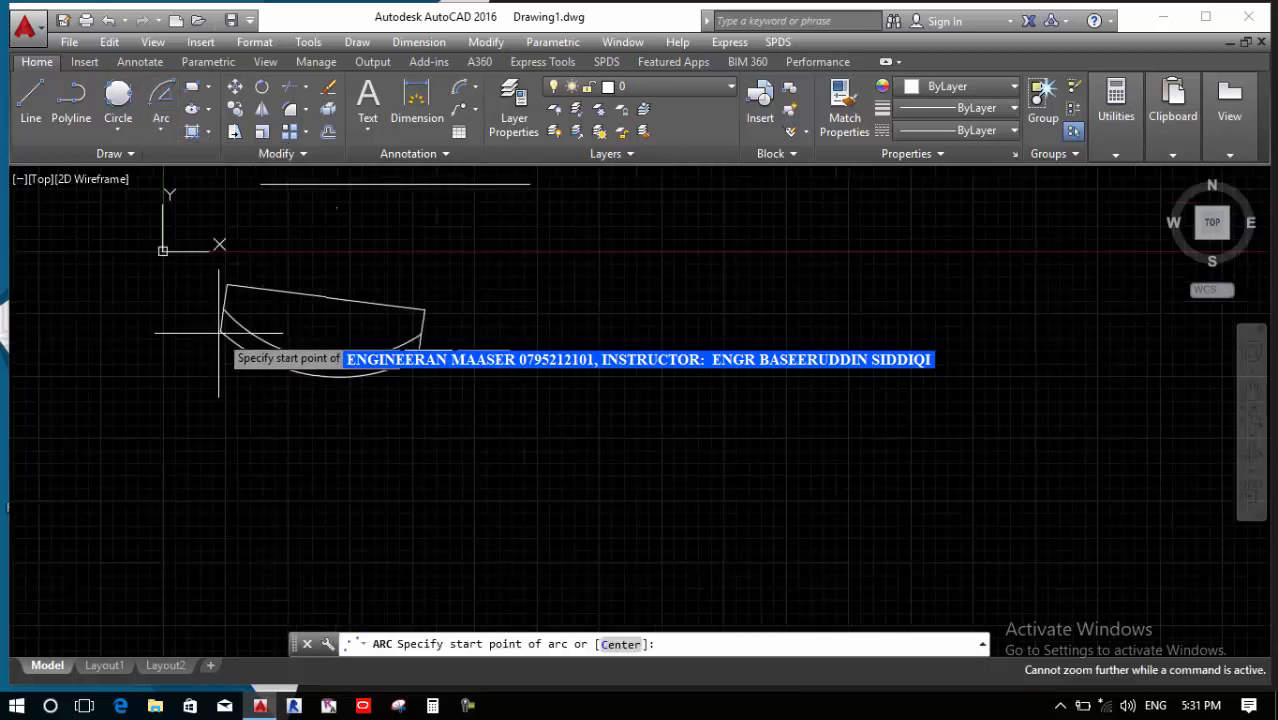
scroll(290, 275, "up", 3)
scroll(300, 405, "down", 3)
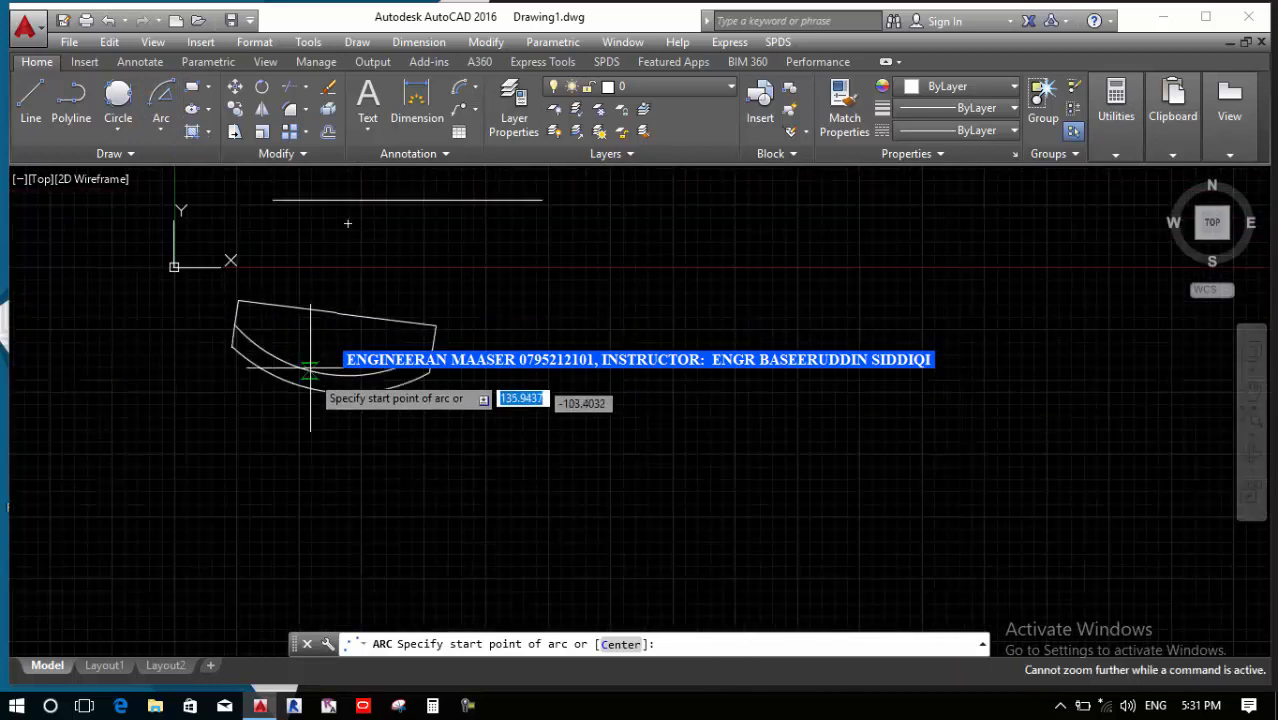
scroll(334, 222, "up", 4)
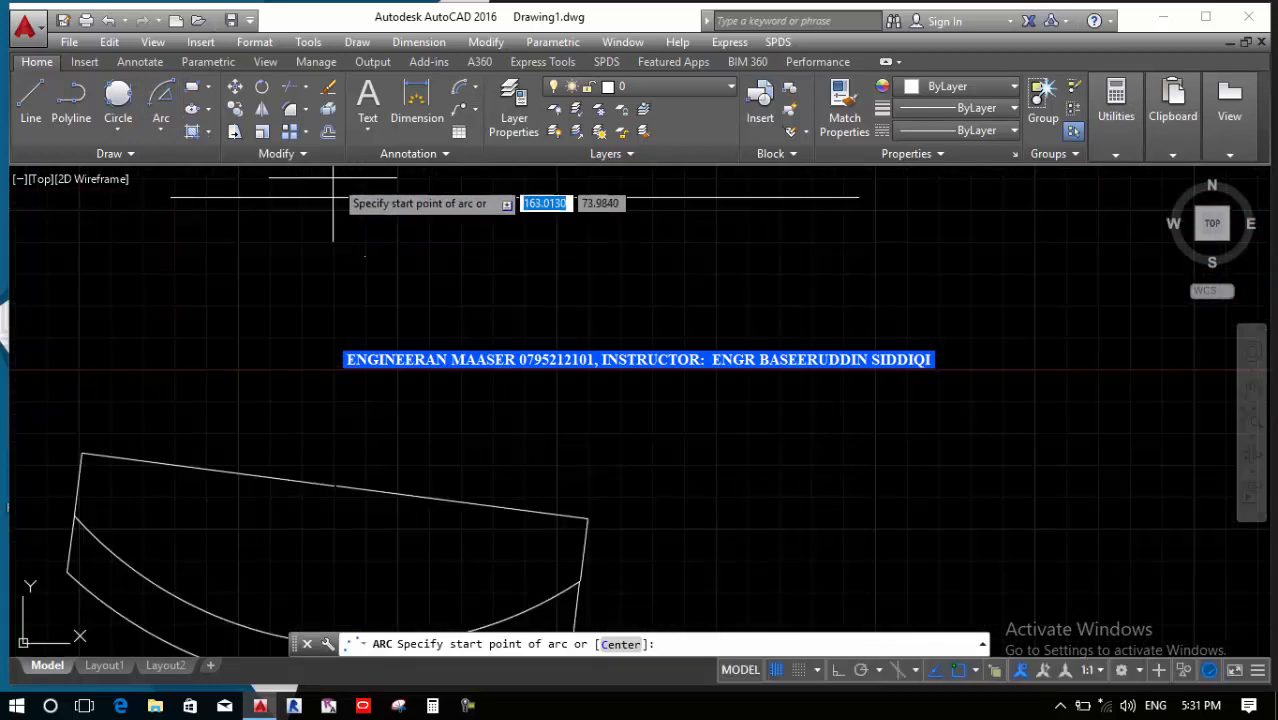
left_click(178, 197)
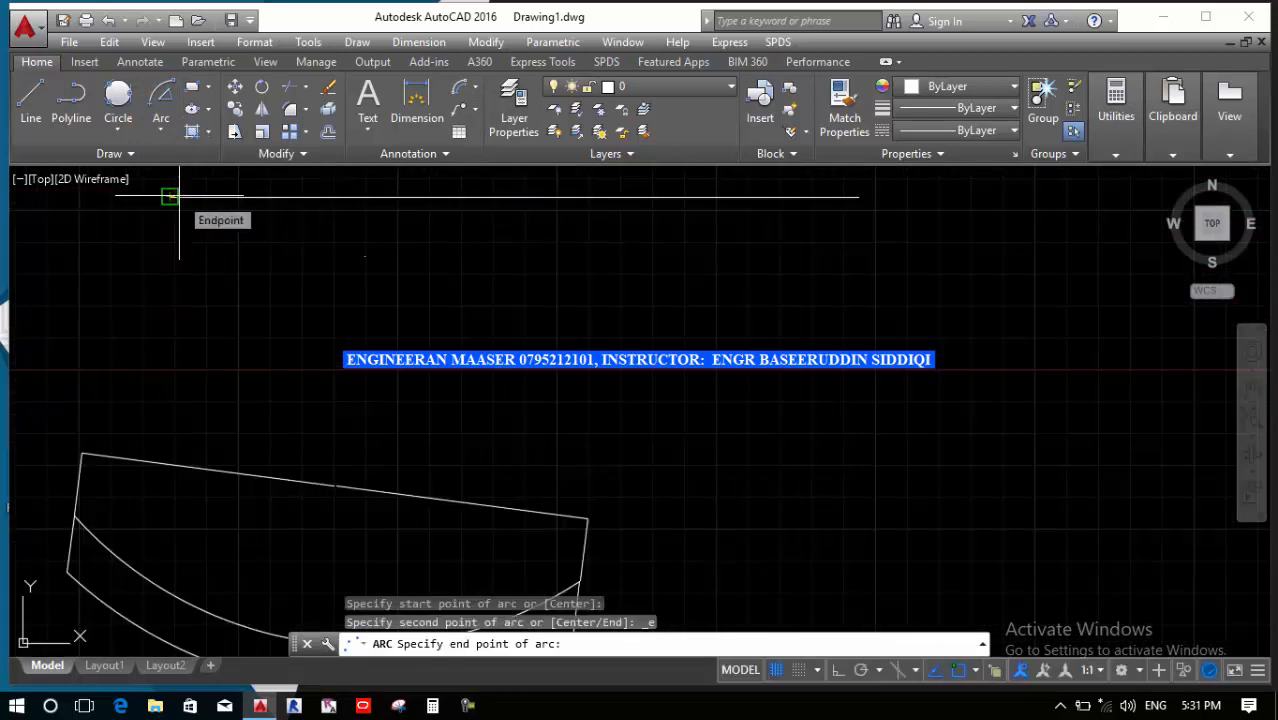
left_click(858, 196)
scroll(520, 355, "down", 3)
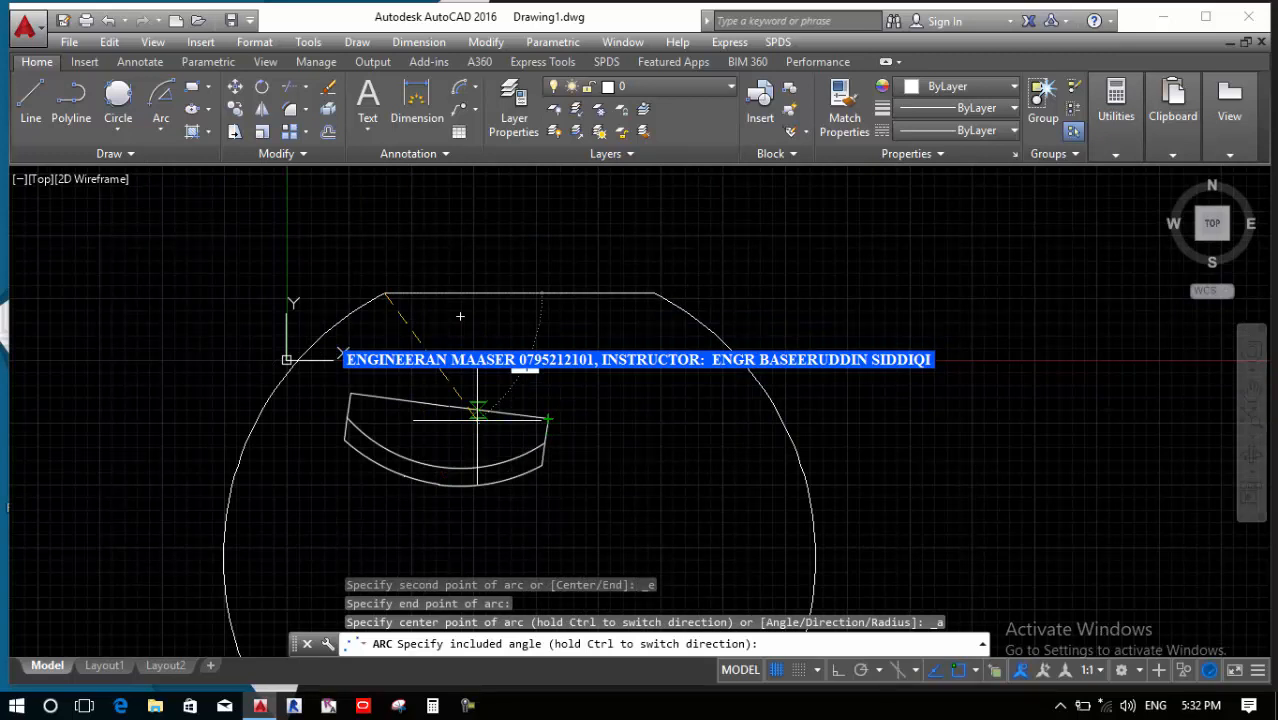
type("75")
key("Return")
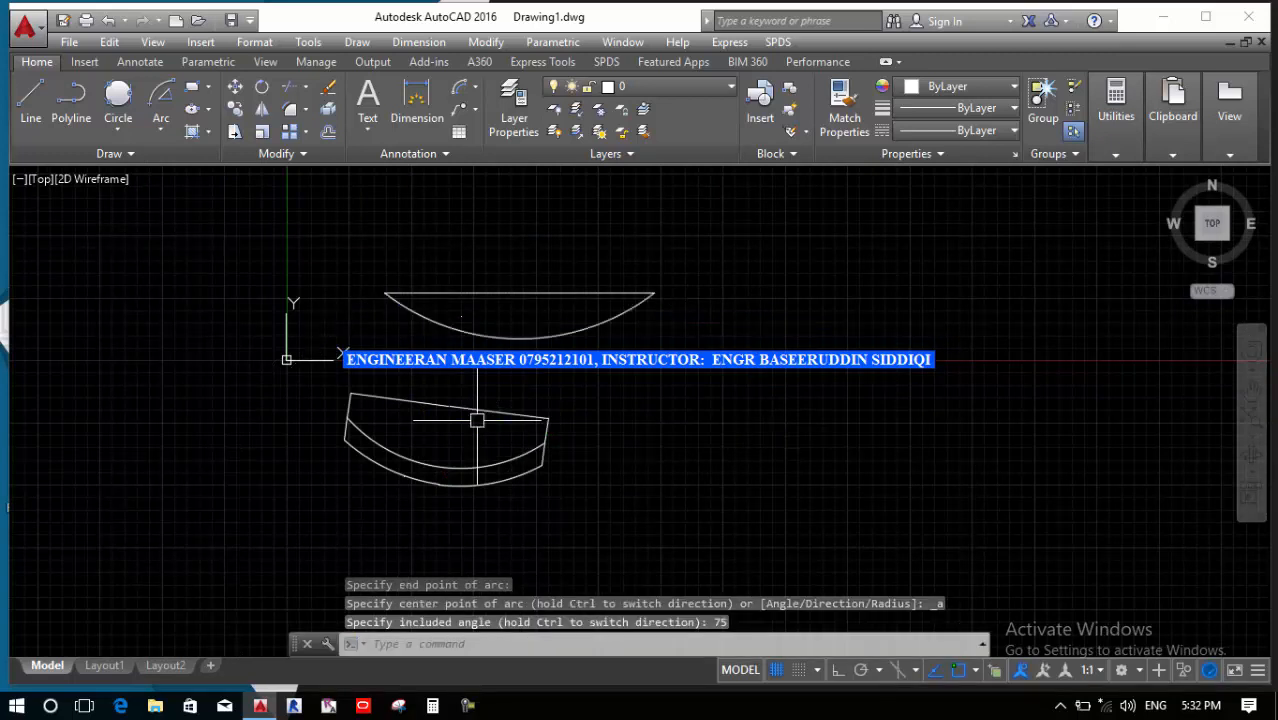
Add an angular dimension to the arc below the horizontal line, placing it just inside the curve, and inspect its text
scroll(539, 355, "up", 2)
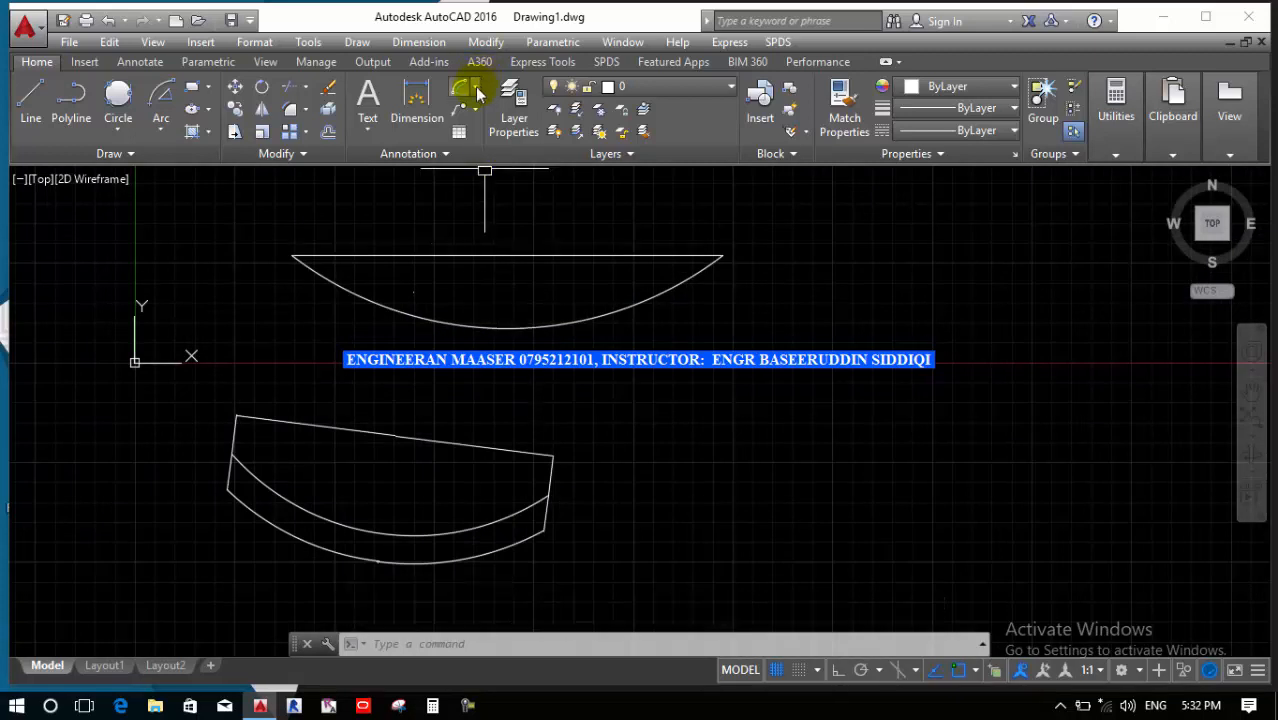
left_click(476, 88)
left_click(505, 191)
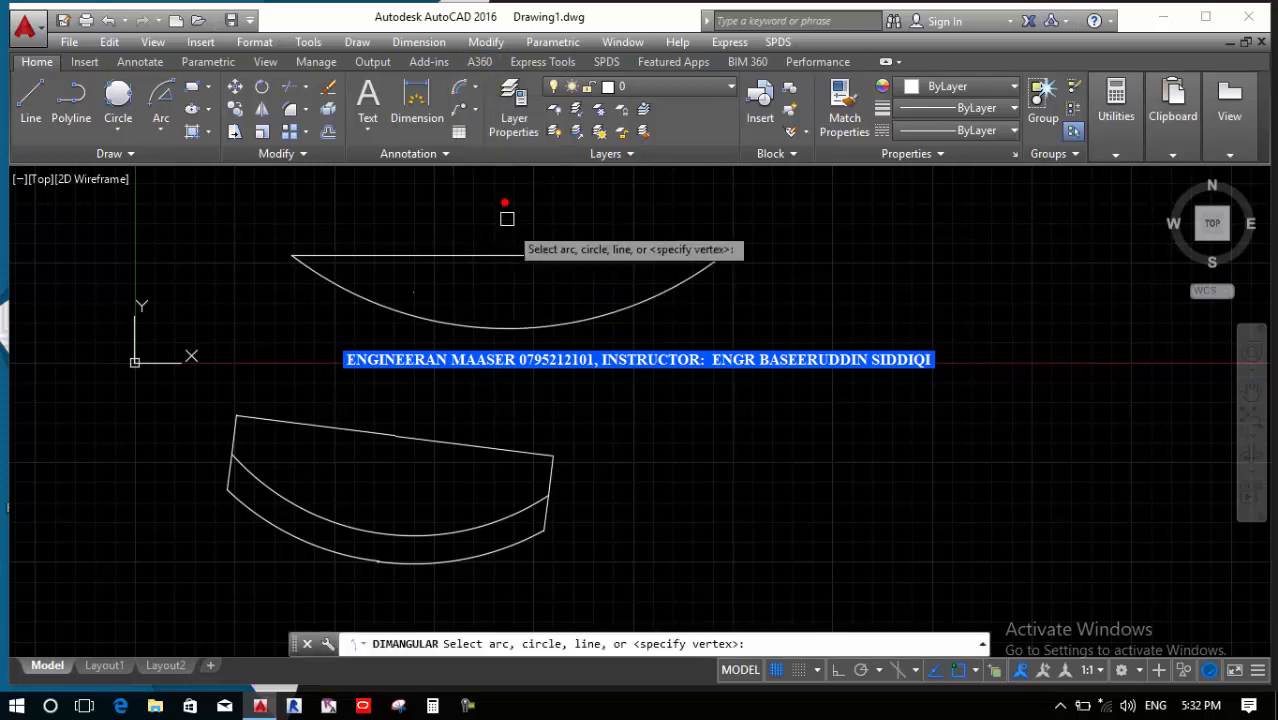
left_click(530, 327)
left_click(523, 298)
scroll(505, 288, "up", 3)
scroll(500, 340, "up", 3)
scroll(500, 341, "up", 2)
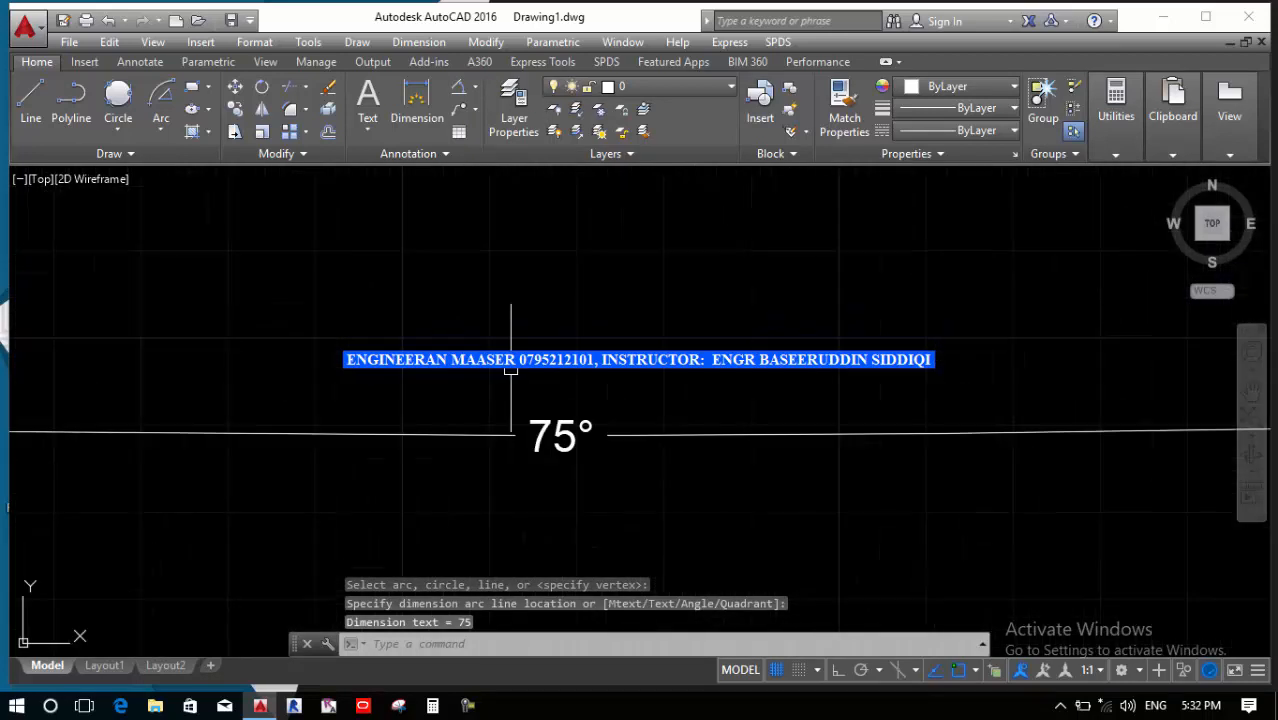
scroll(515, 400, "down", 3)
scroll(522, 432, "down", 5)
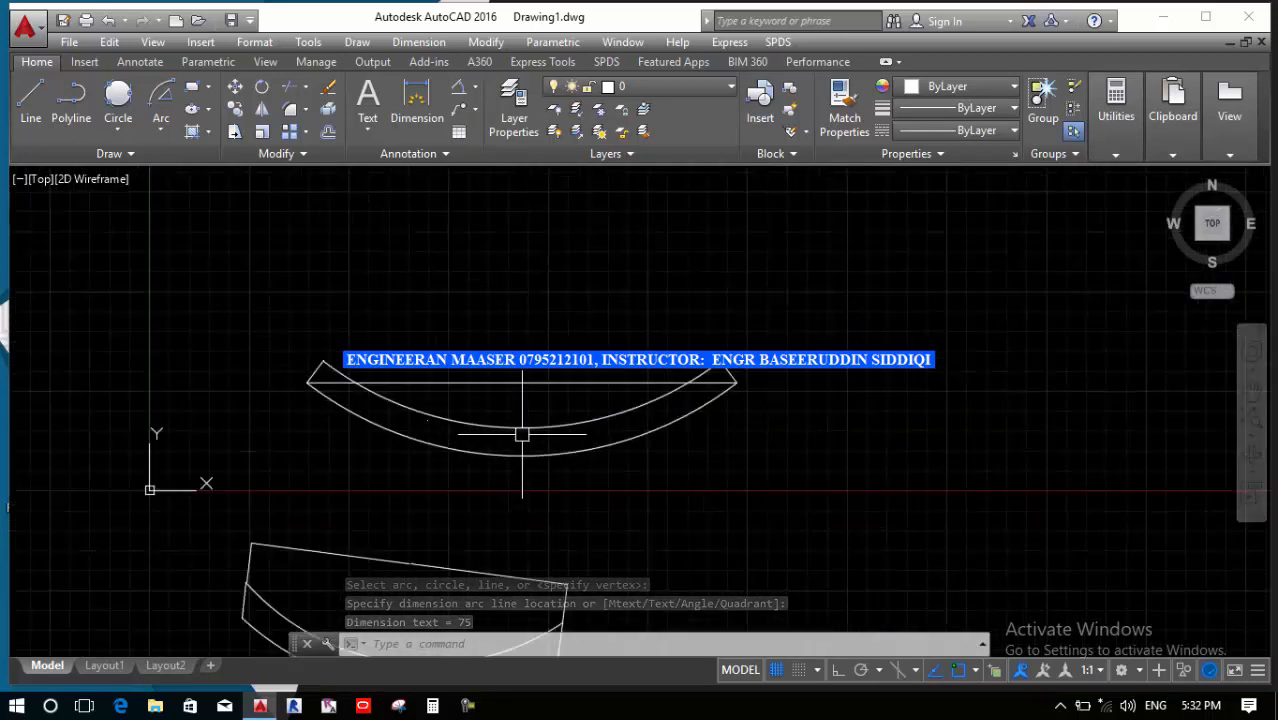
Draw a Start, End, Direction arc above the dimensioned arc, with level endpoints and the start tangent pointing upward
left_click(163, 127)
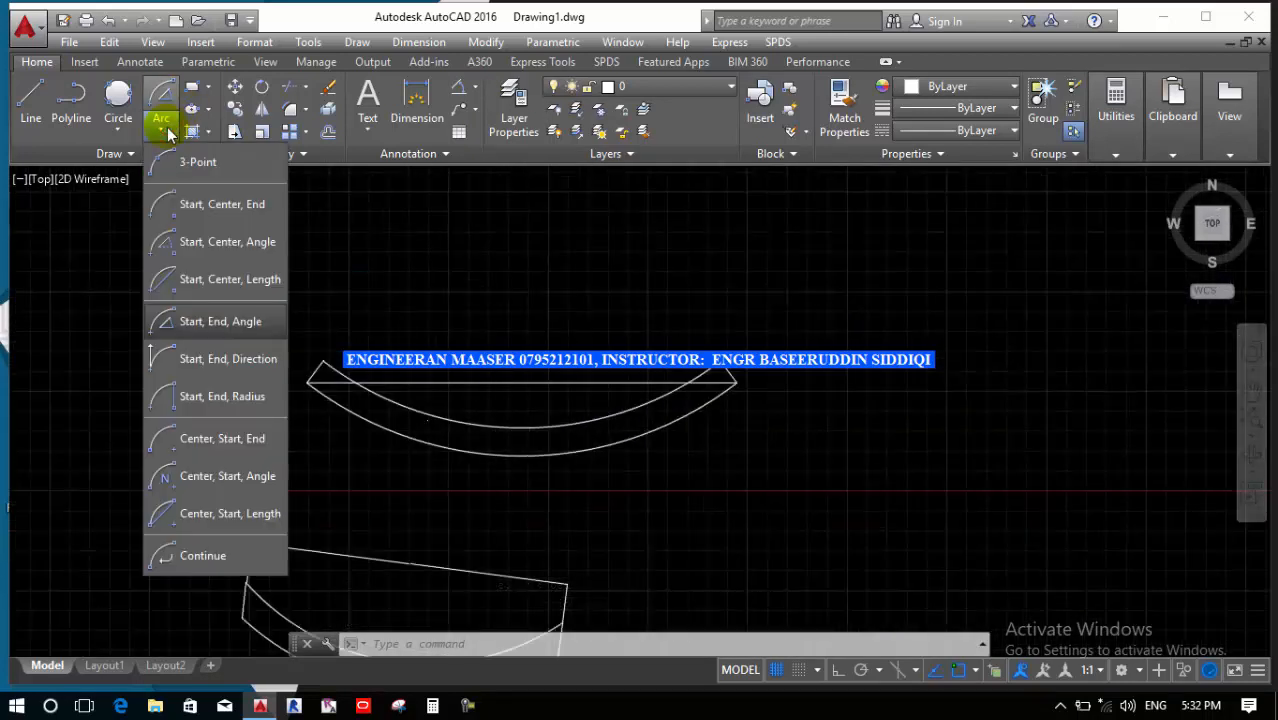
left_click(237, 367)
scroll(268, 514, "down", 2)
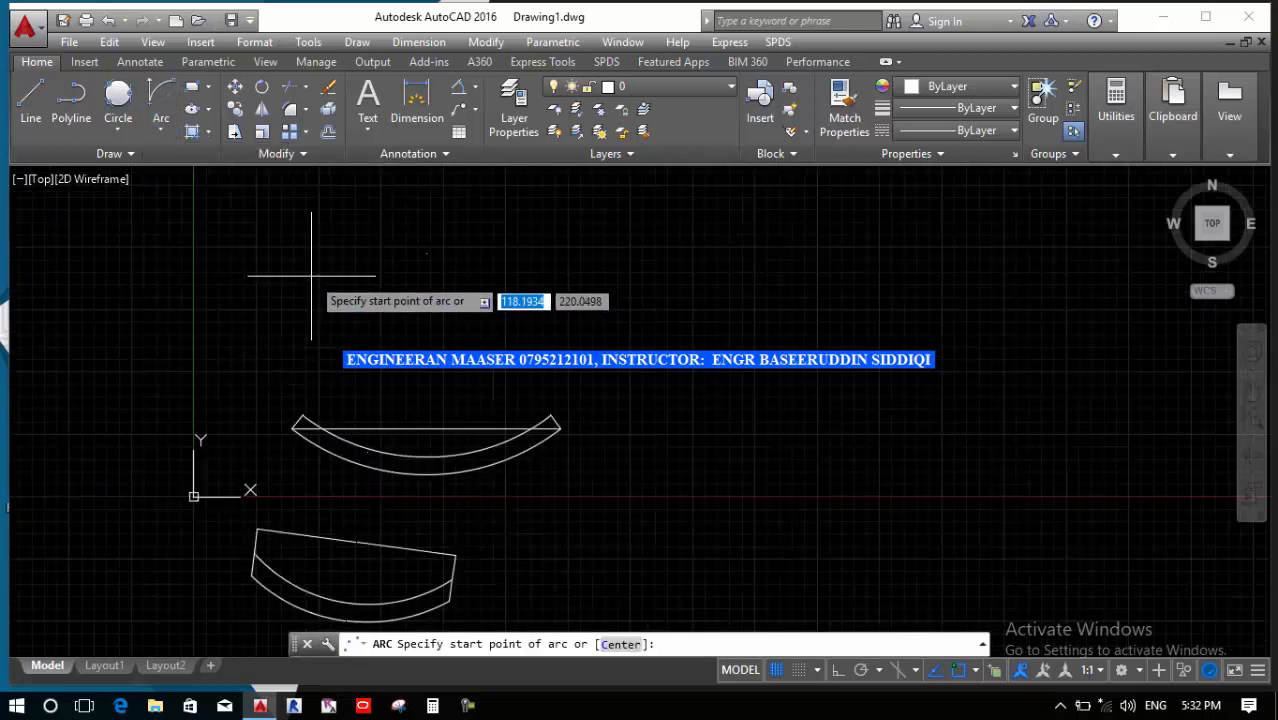
left_click(285, 297)
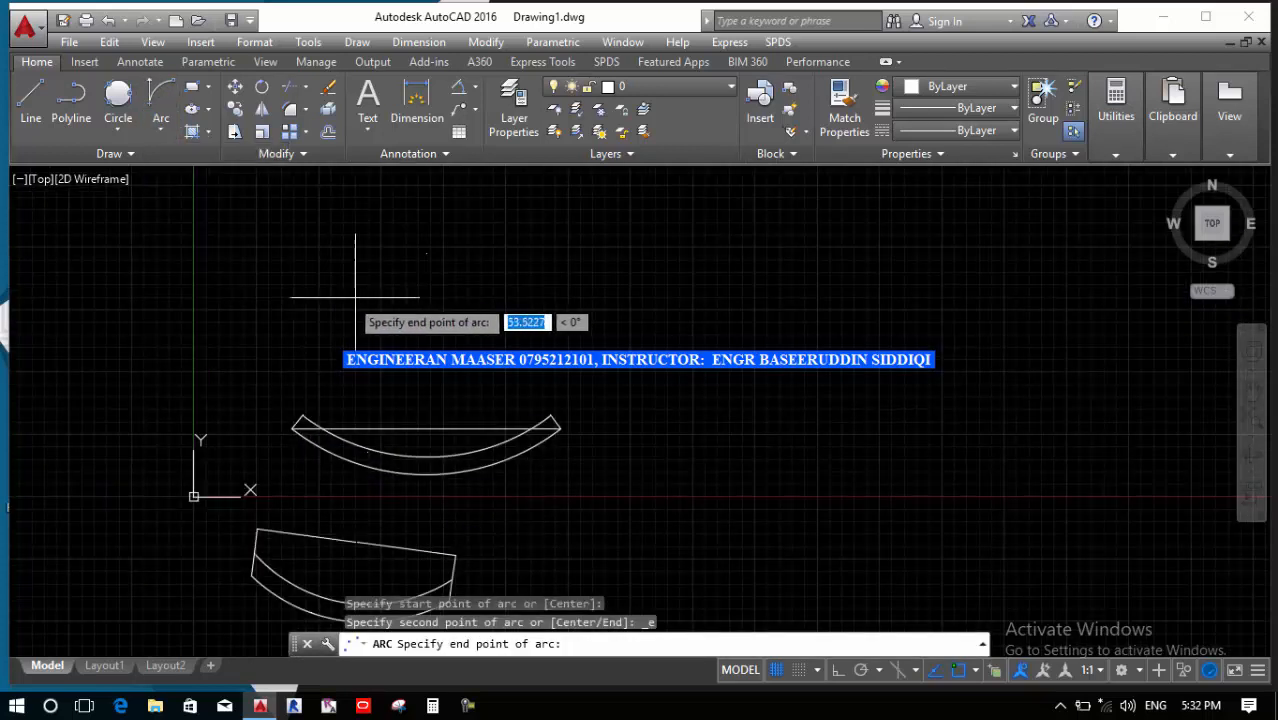
left_click(471, 296)
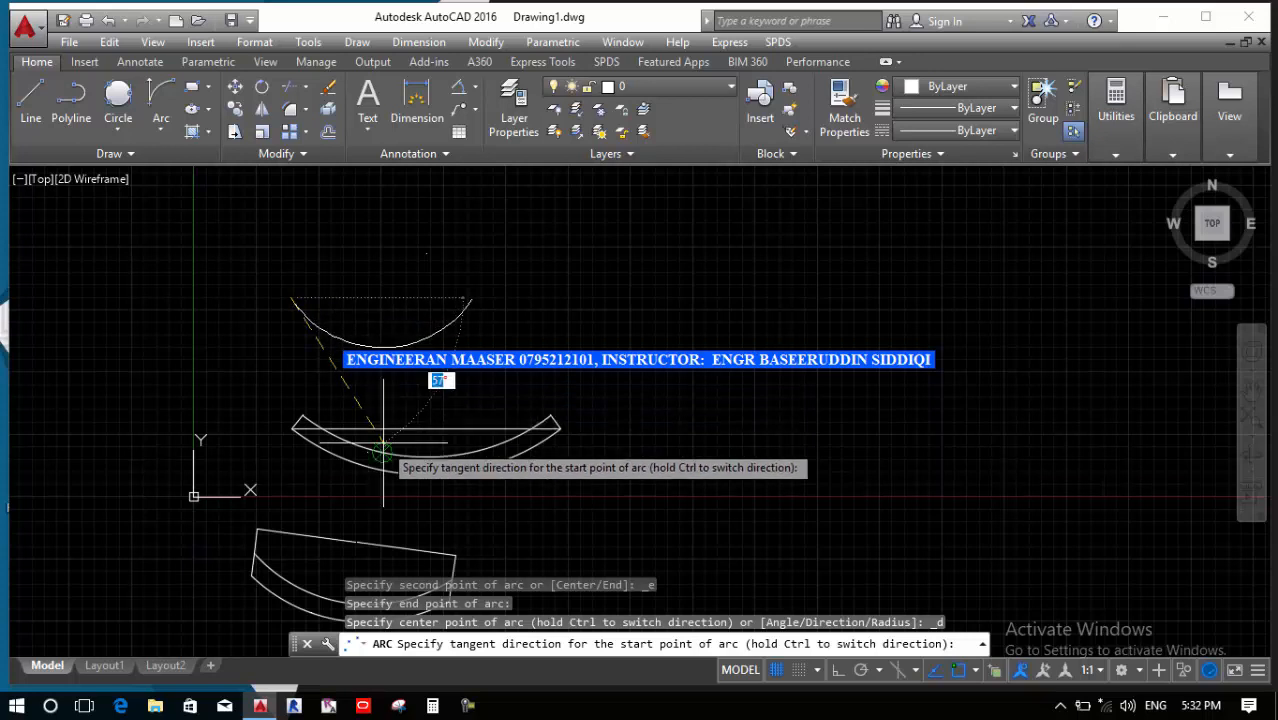
left_click(301, 201)
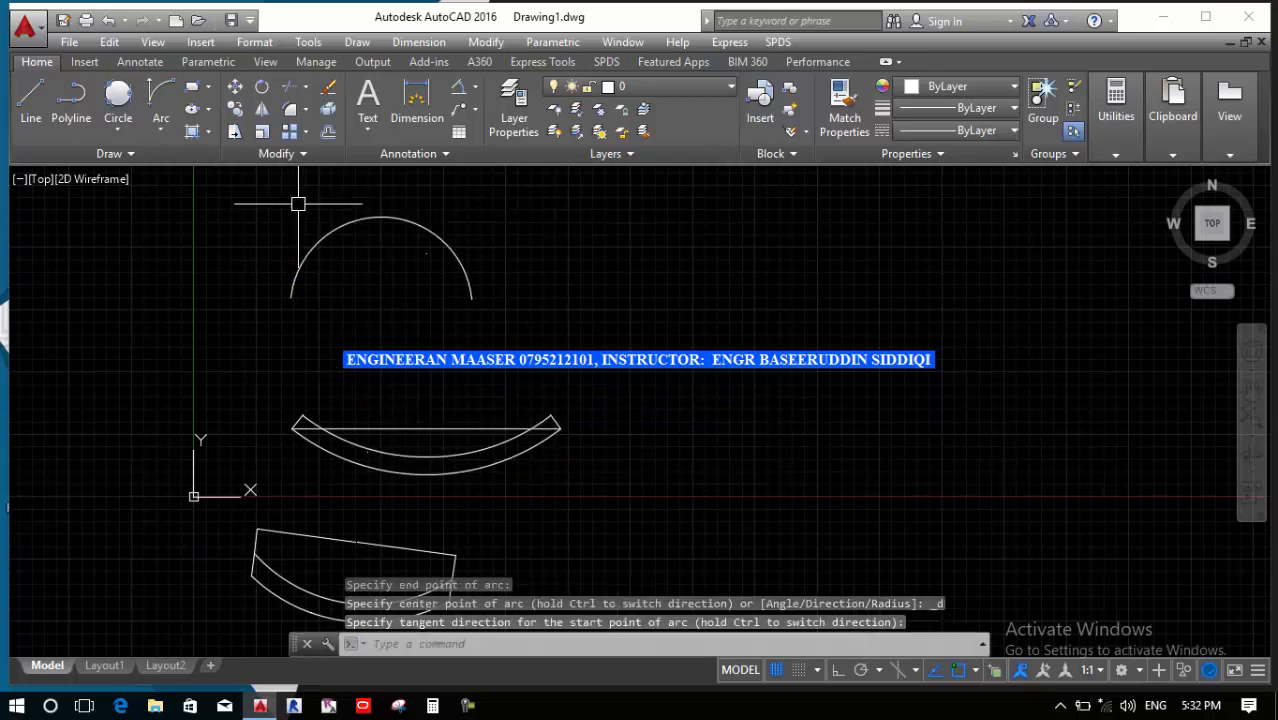
Draw a wide rectangle by two opposite corners in an empty area of the drawing
scroll(298, 204, "down", 5)
scroll(516, 447, "up", 5)
type("rec")
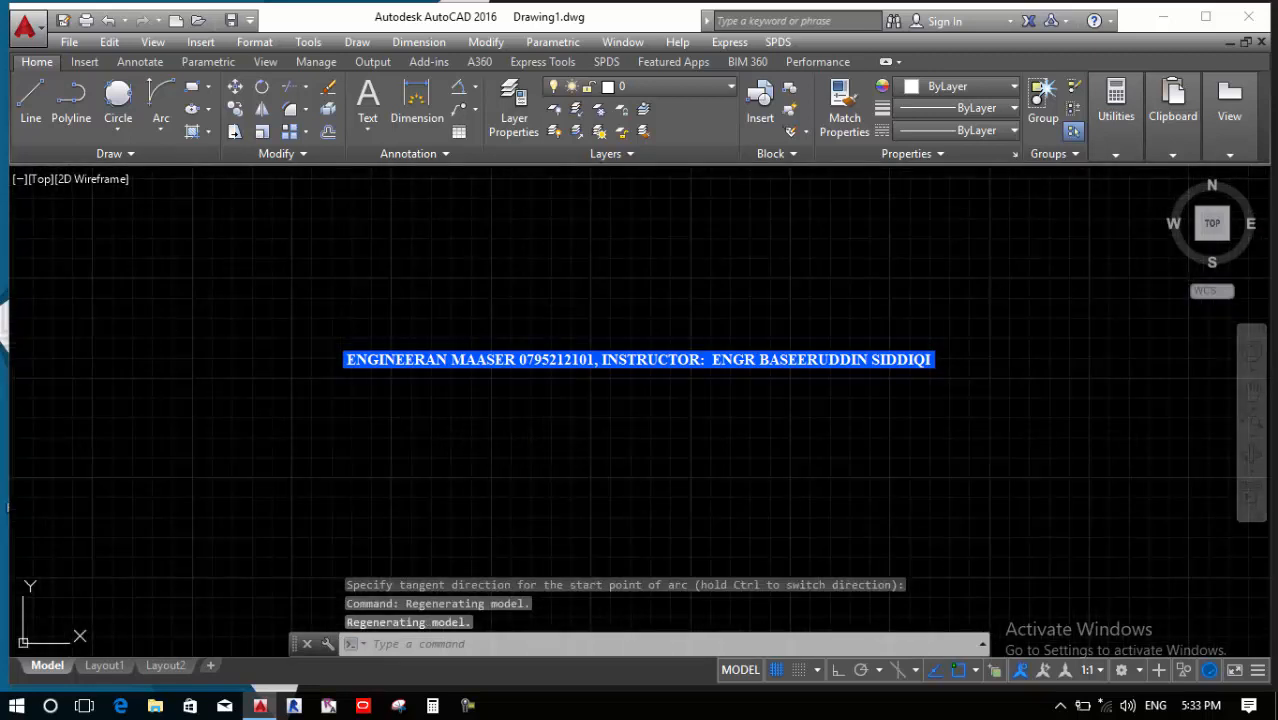
key("Return")
left_click(275, 267)
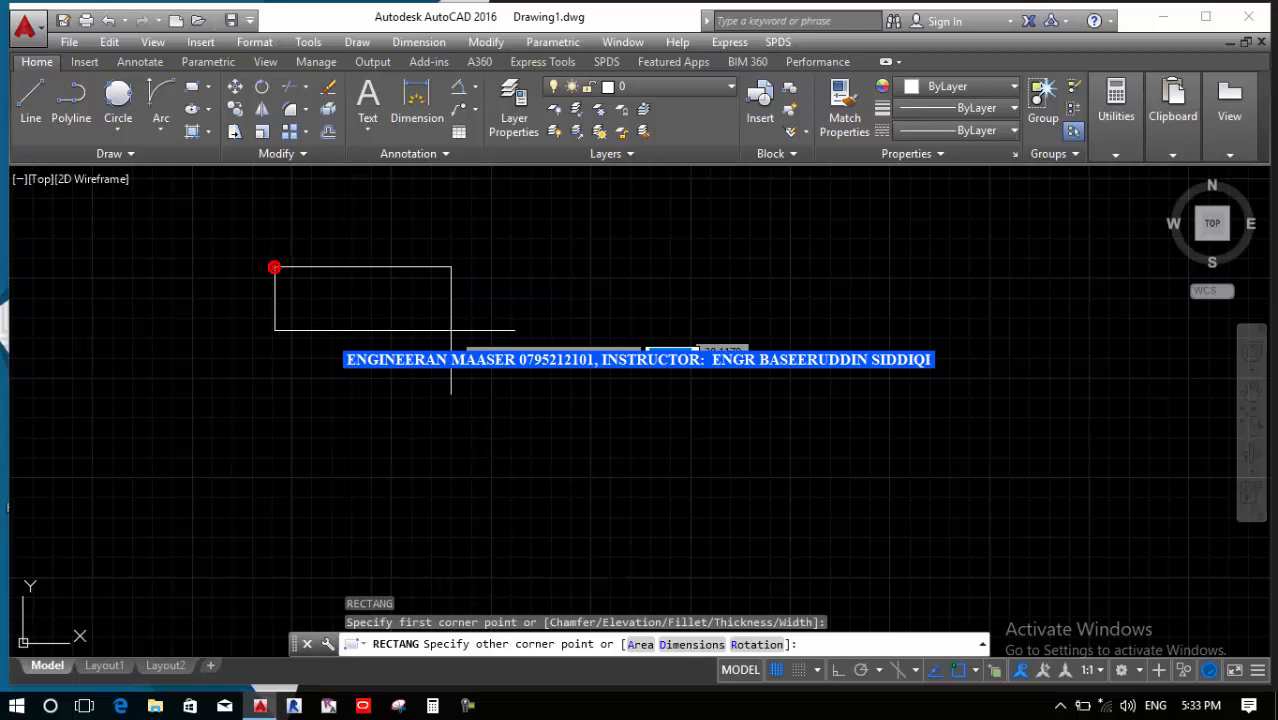
left_click(666, 407)
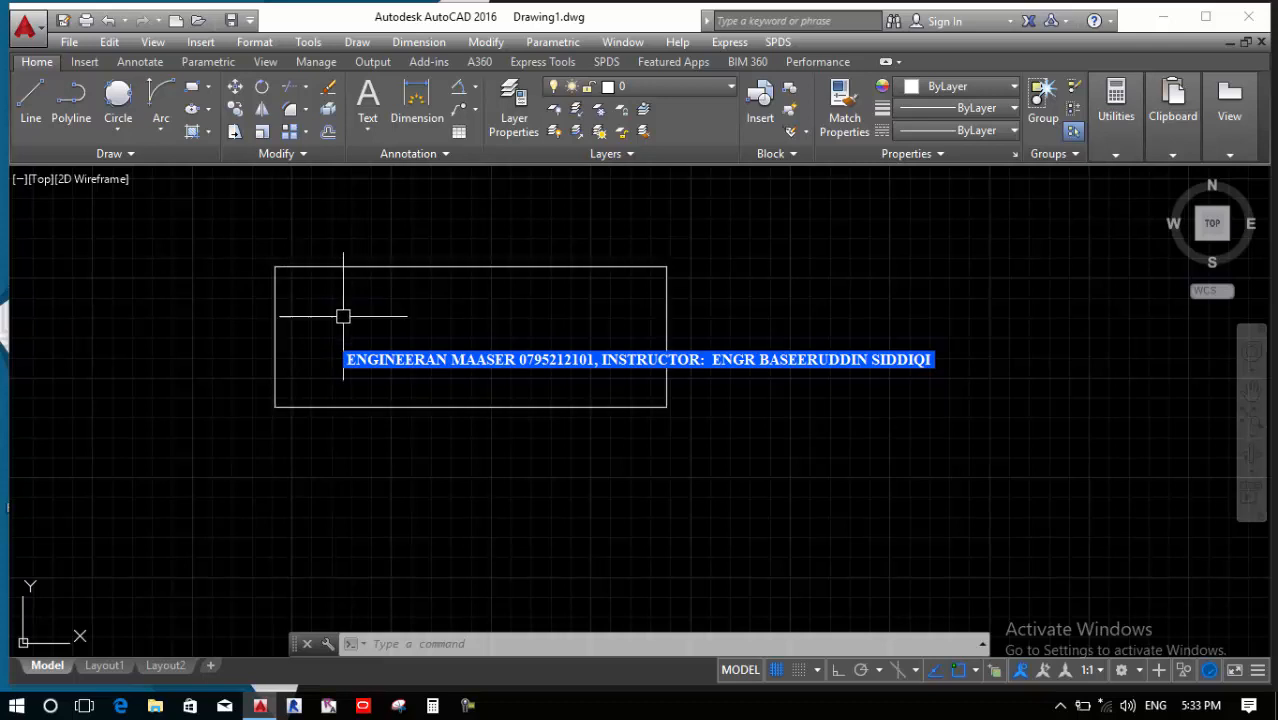
With Ortho on, draw a short vertical line upward from the rectangle's bottom edge, just inside its lower-right corner
scroll(659, 394, "up", 3)
scroll(659, 409, "up", 3)
type("l")
key("Return")
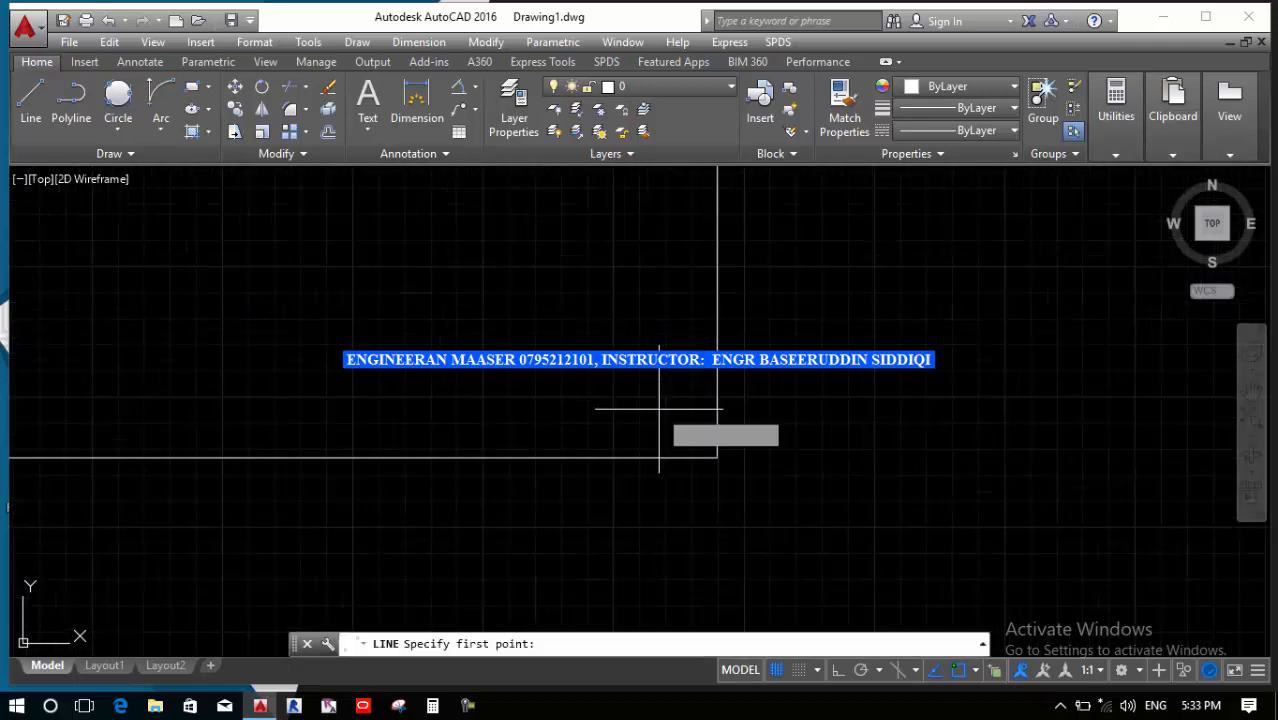
left_click(675, 457)
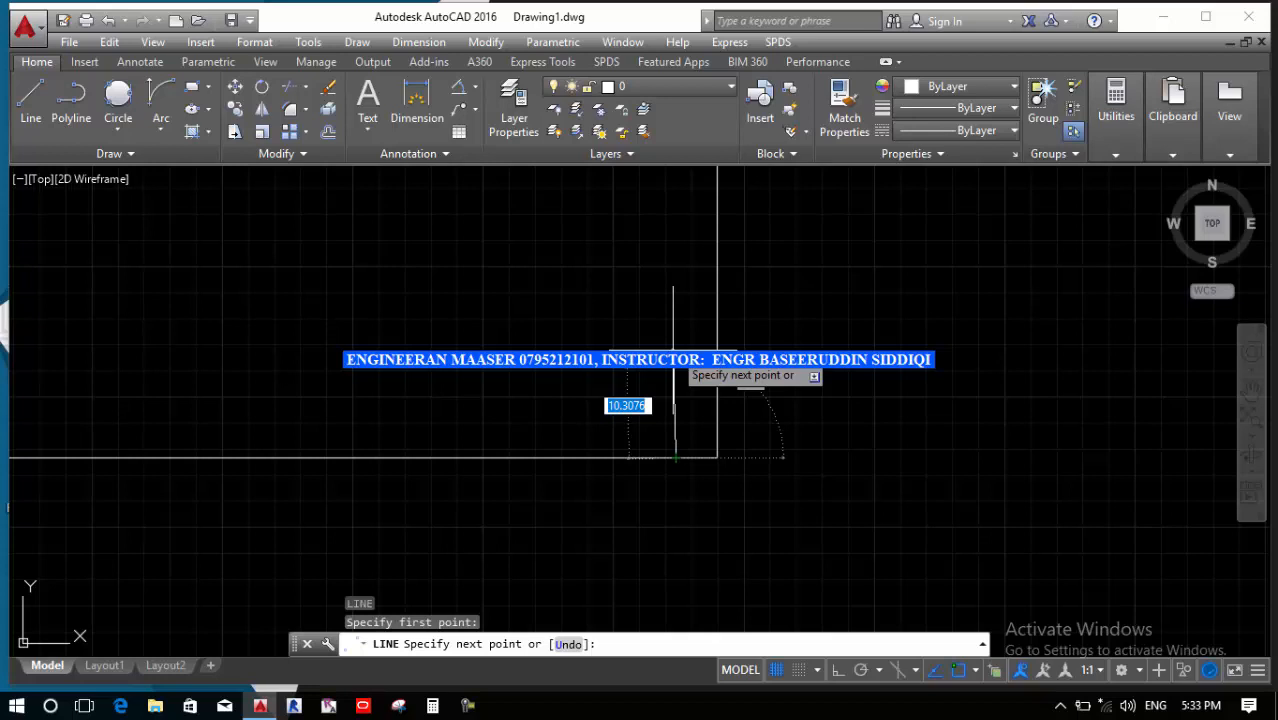
left_click(836, 670)
scroll(649, 474, "down", 2)
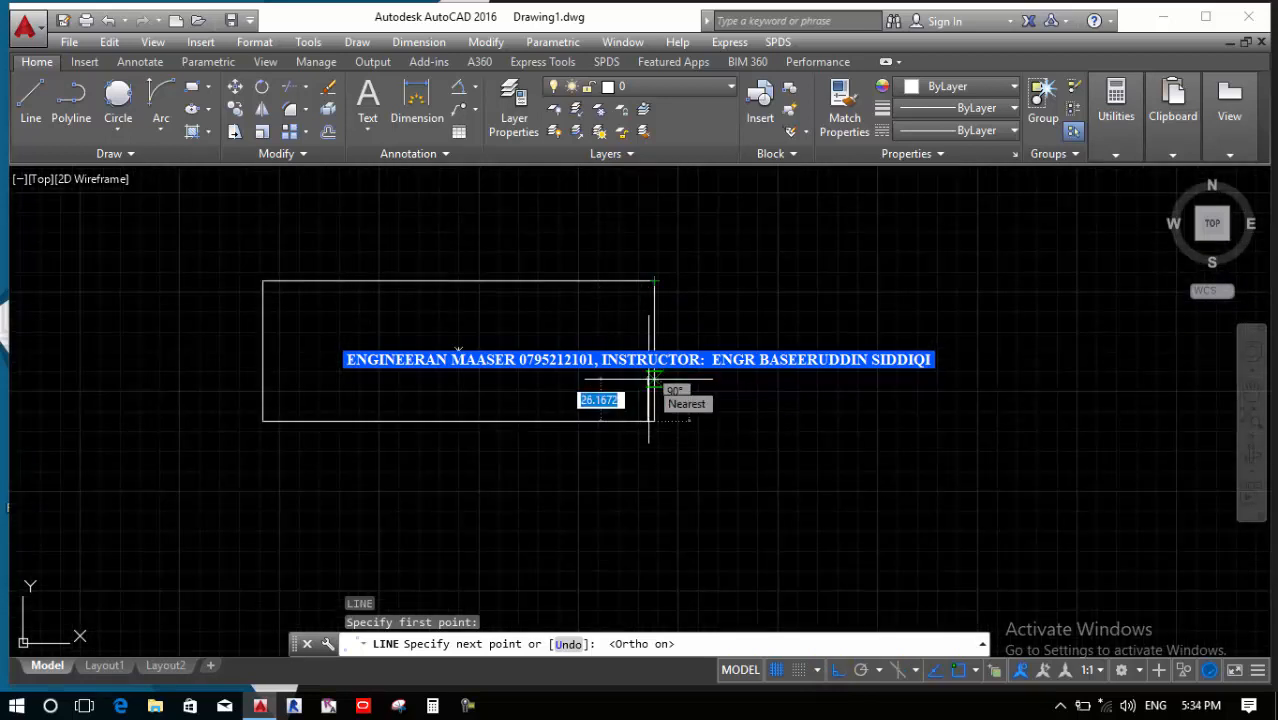
scroll(645, 393, "up", 3)
left_click(657, 380)
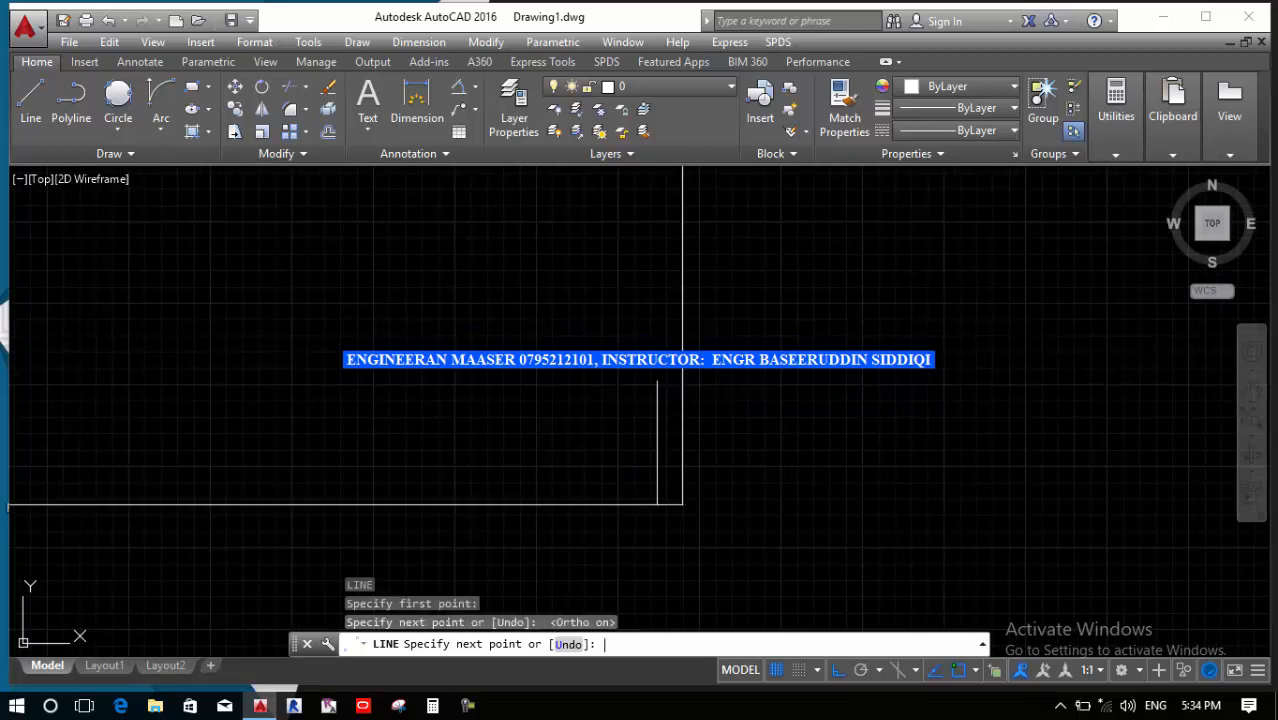
key("Return")
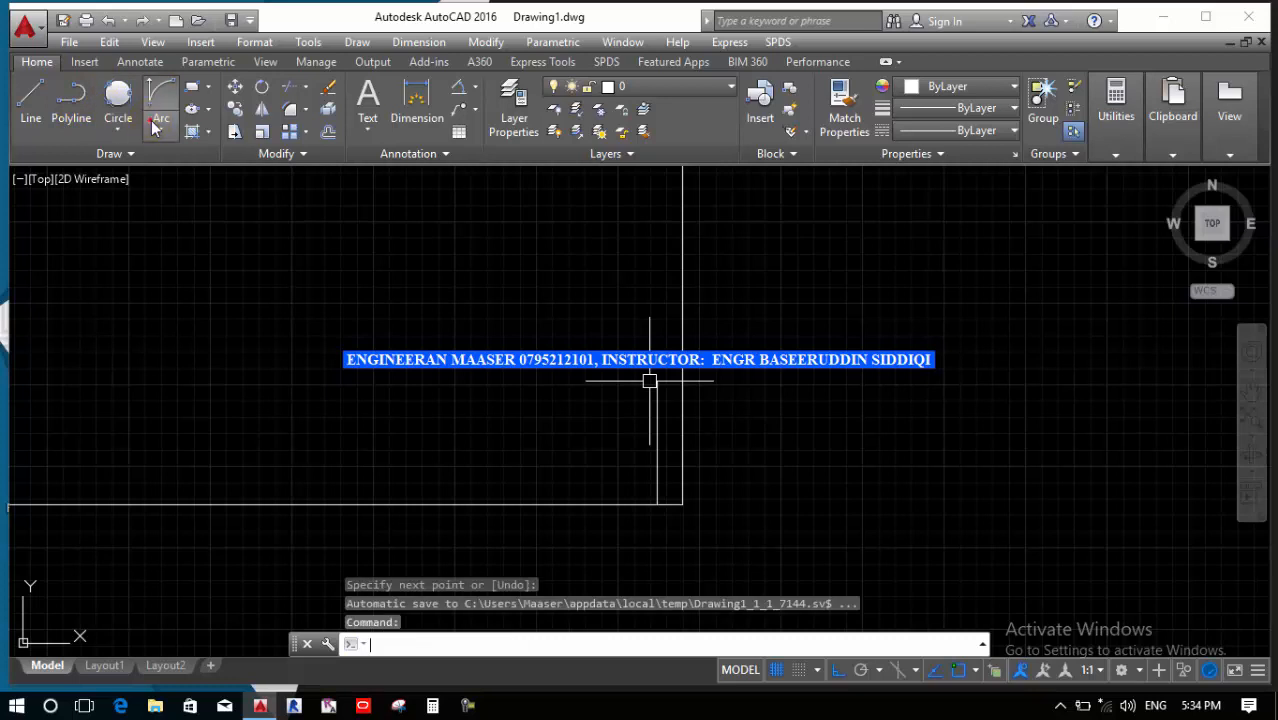
Draw a Start, End, Direction arc from the short line's top end to the rectangle's bottom edge, bulging up and left as a door swing
left_click(155, 122)
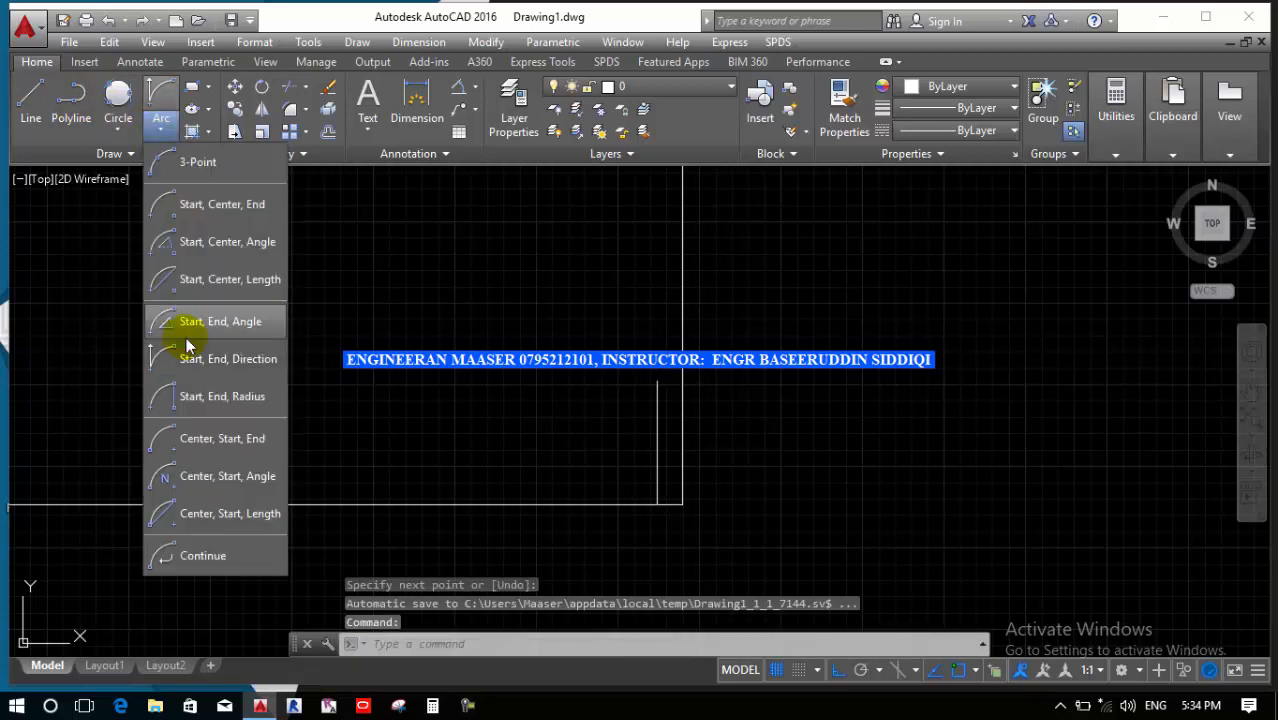
left_click(200, 358)
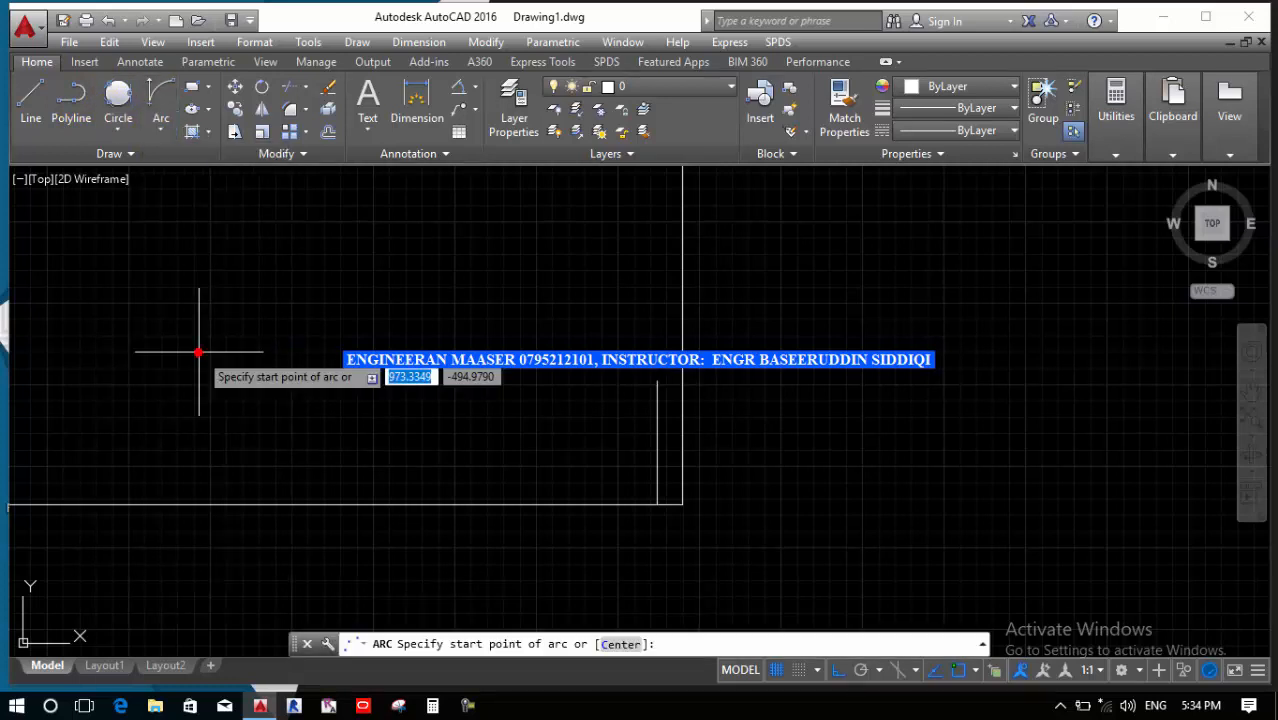
left_click(656, 381)
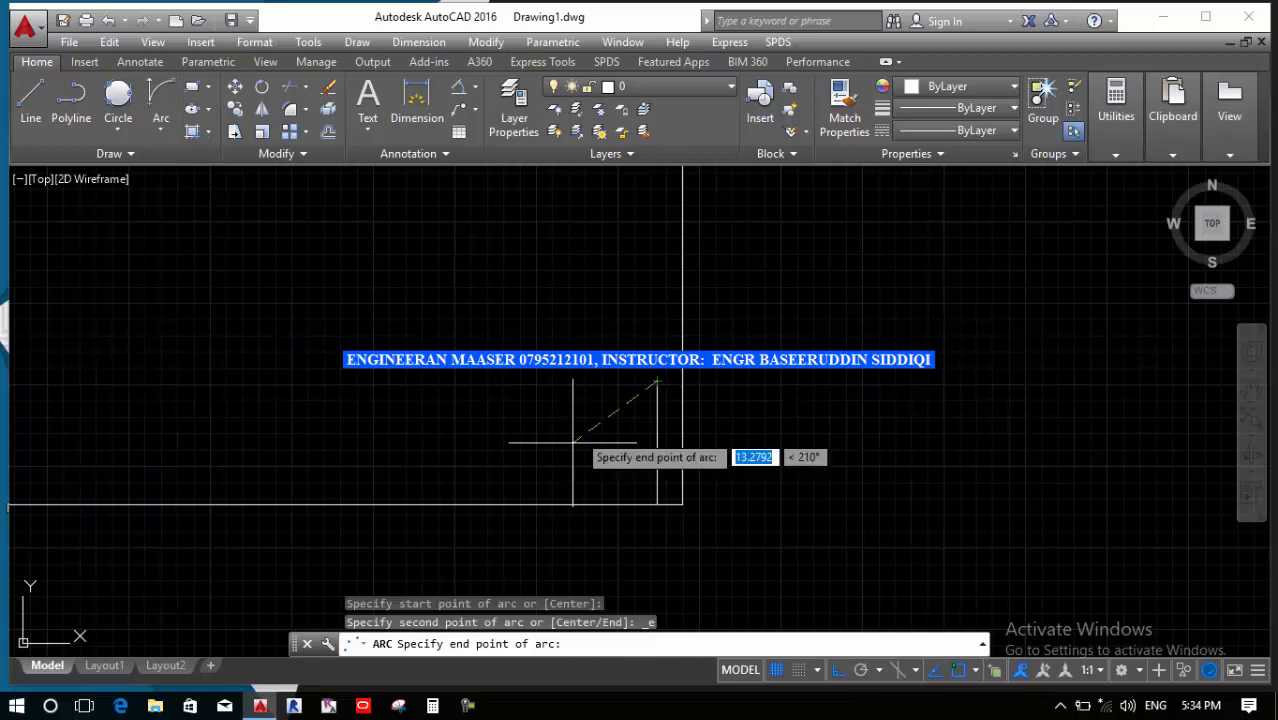
left_click(544, 503)
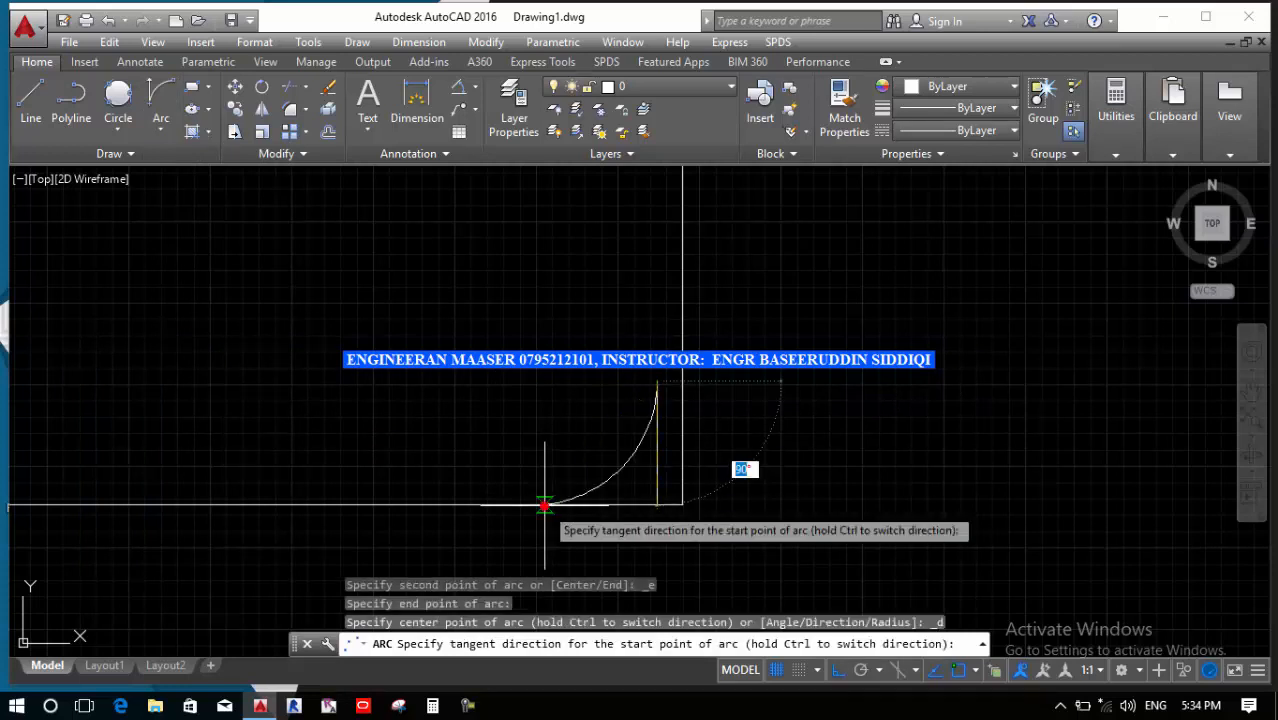
left_click(466, 399)
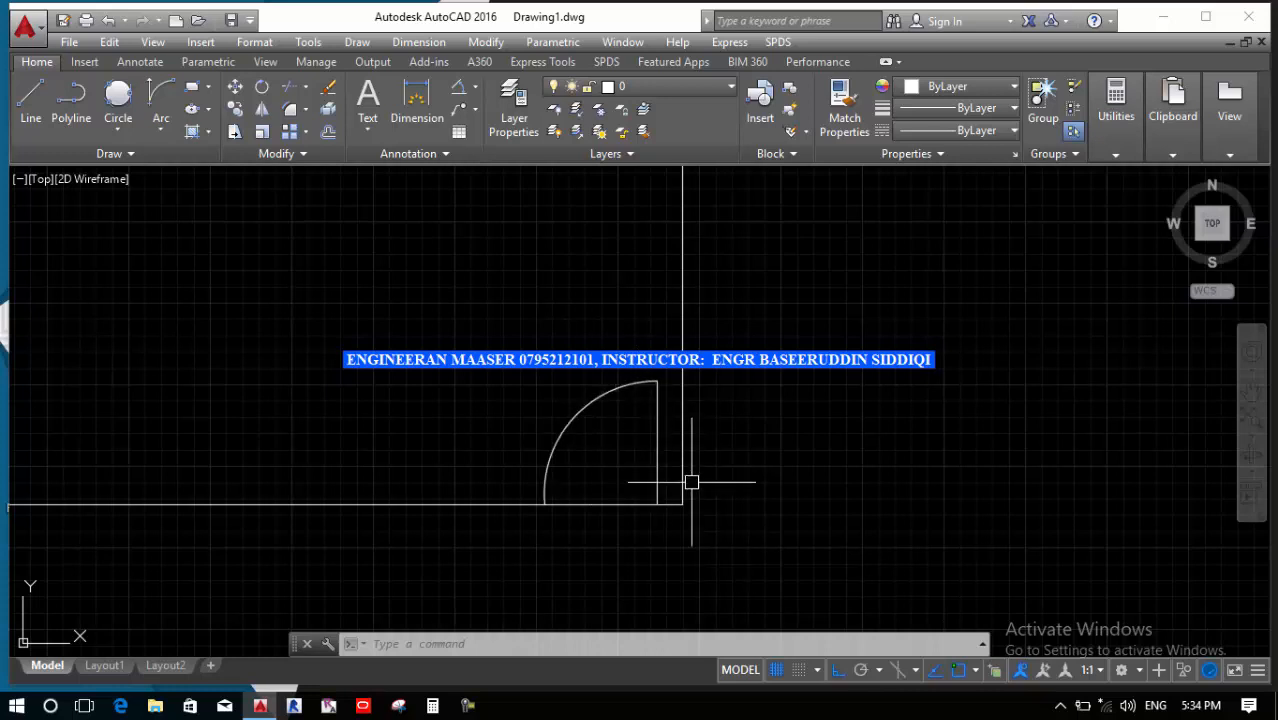
mouse_move(656, 494)
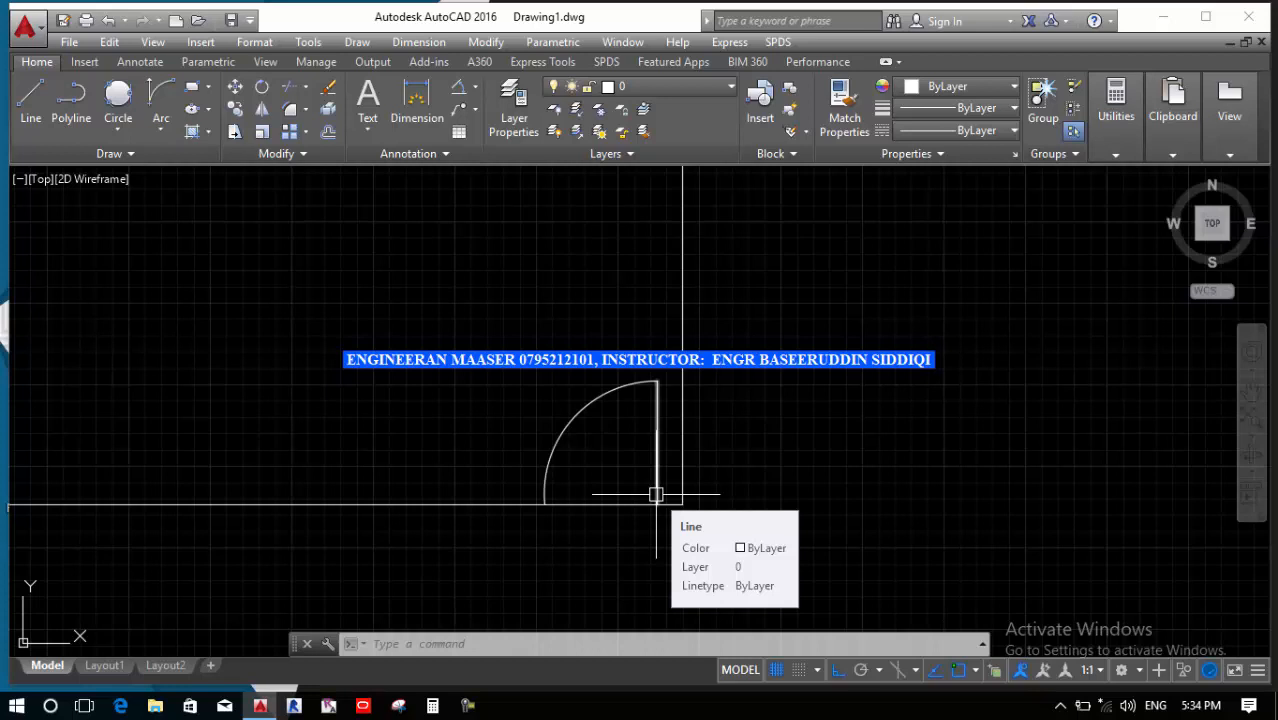
scroll(640, 480, "down", 1)
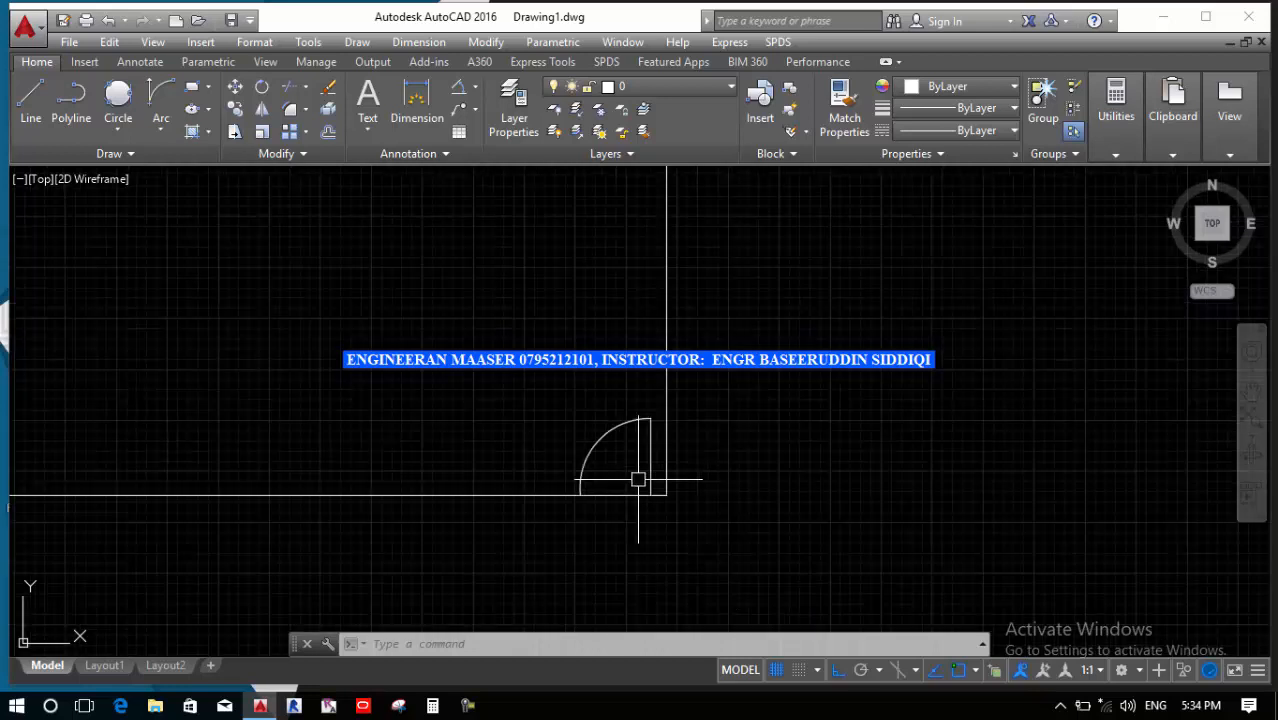
scroll(631, 426, "up", 3)
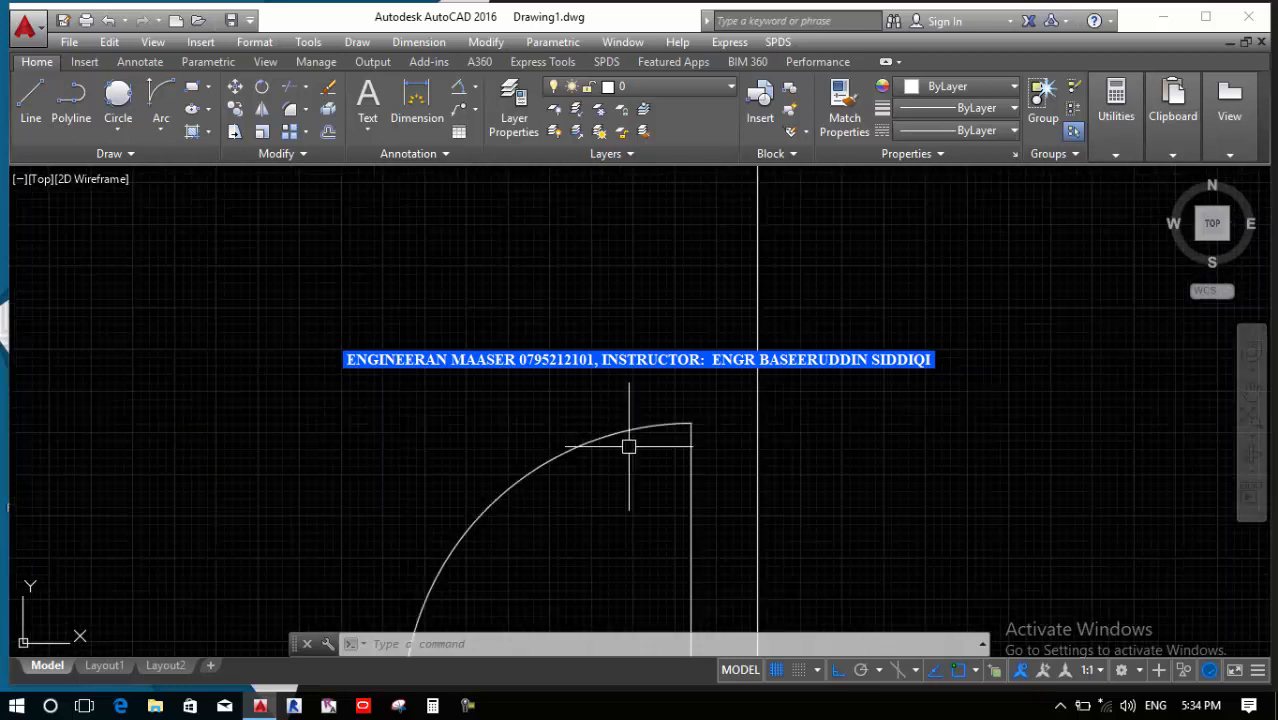
scroll(628, 446, "down", 2)
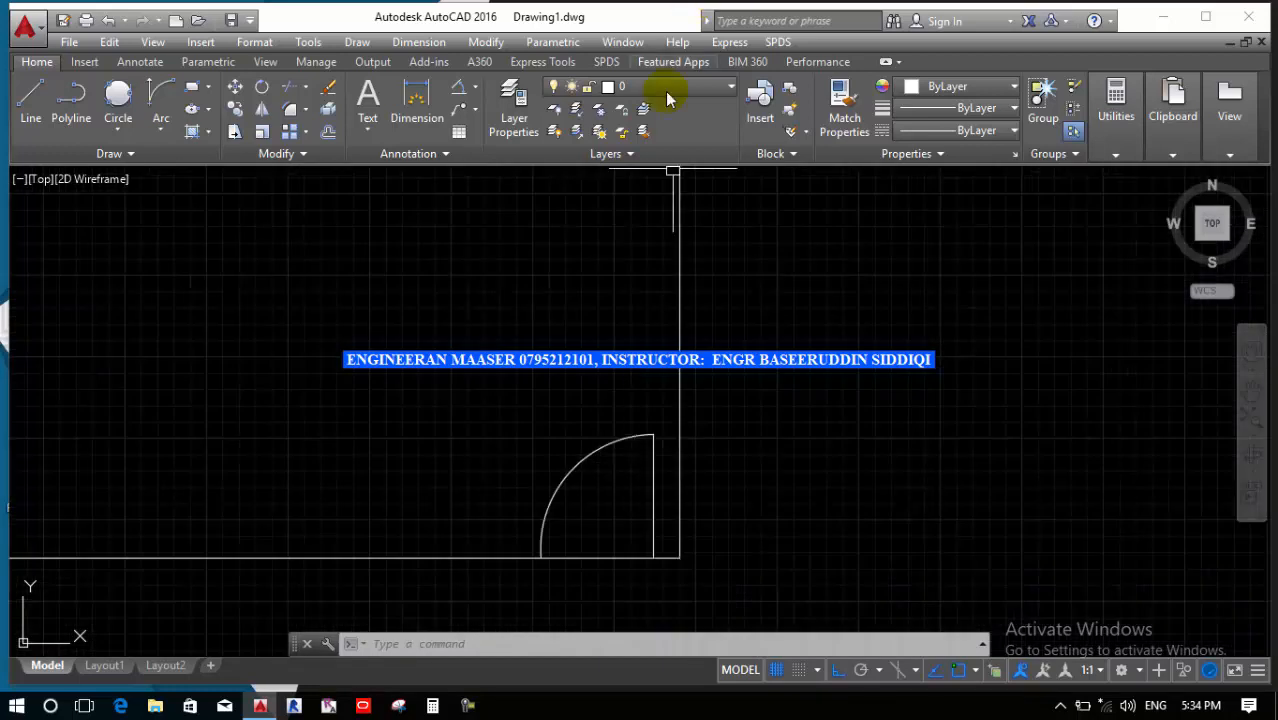
scroll(661, 493, "up", 2)
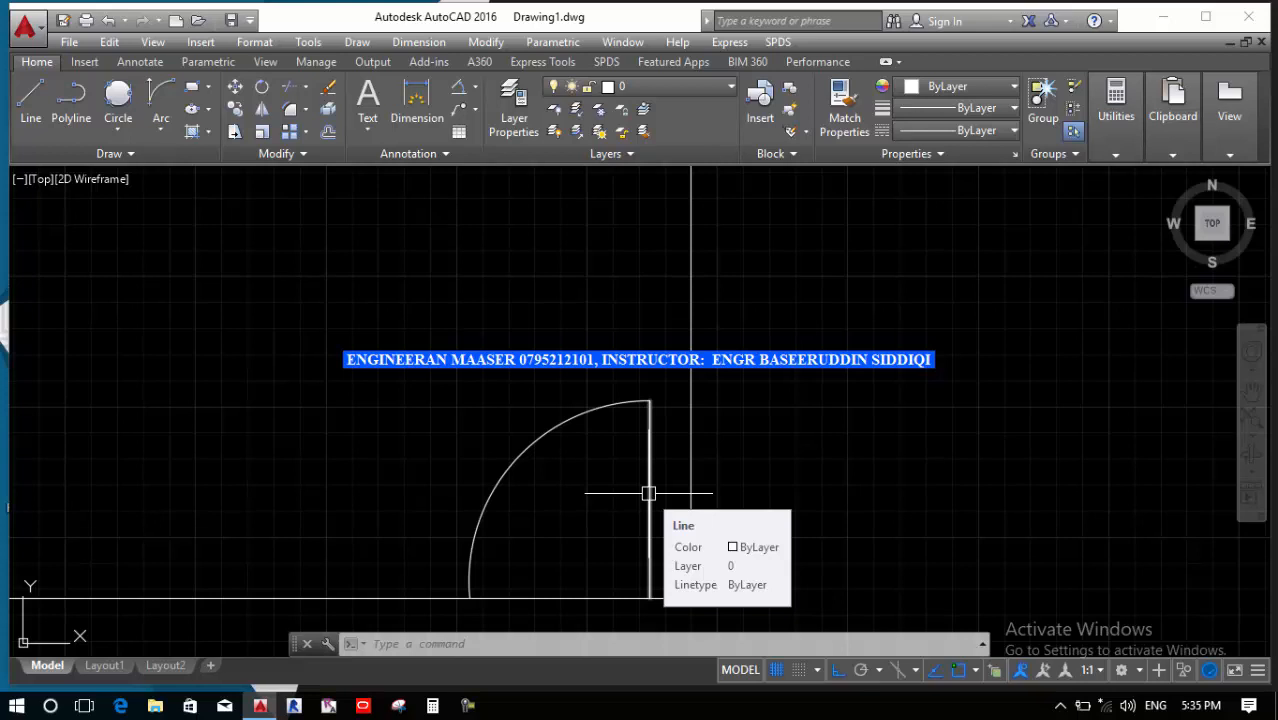
Draw a horizontal line 20 units long to the right of the rectangle with the door
left_click(163, 132)
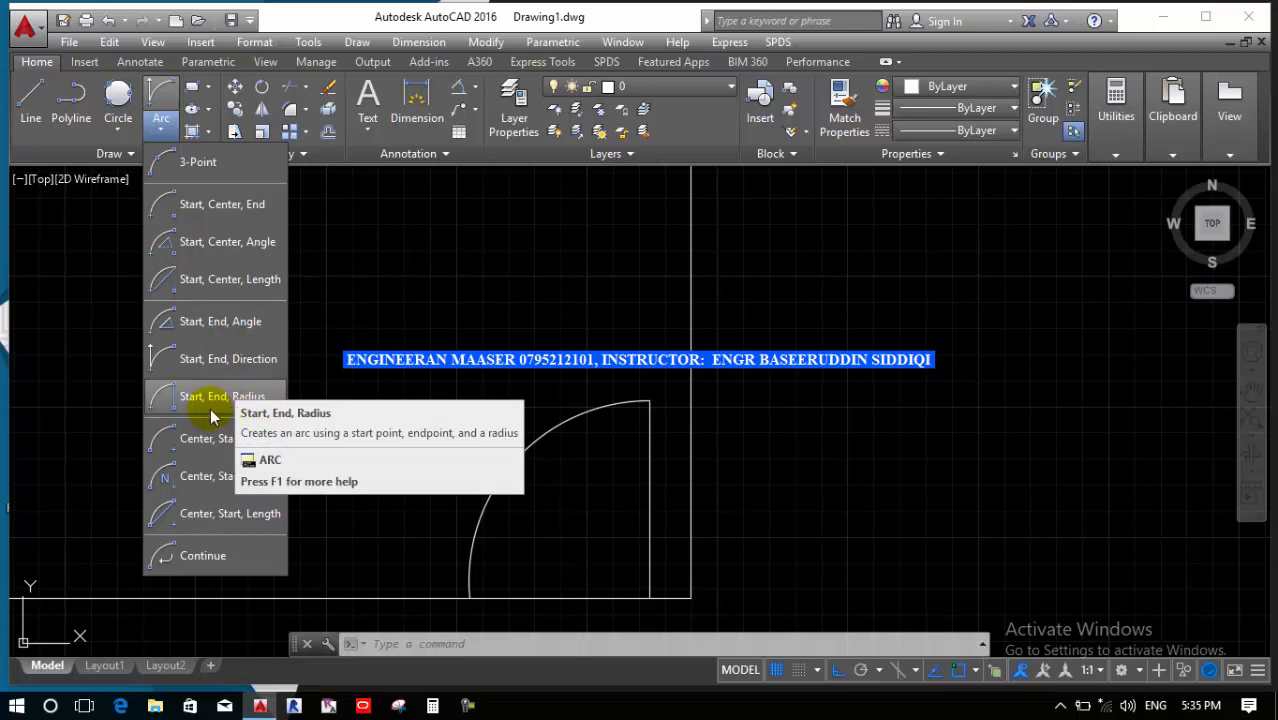
scroll(318, 405, "down", 4)
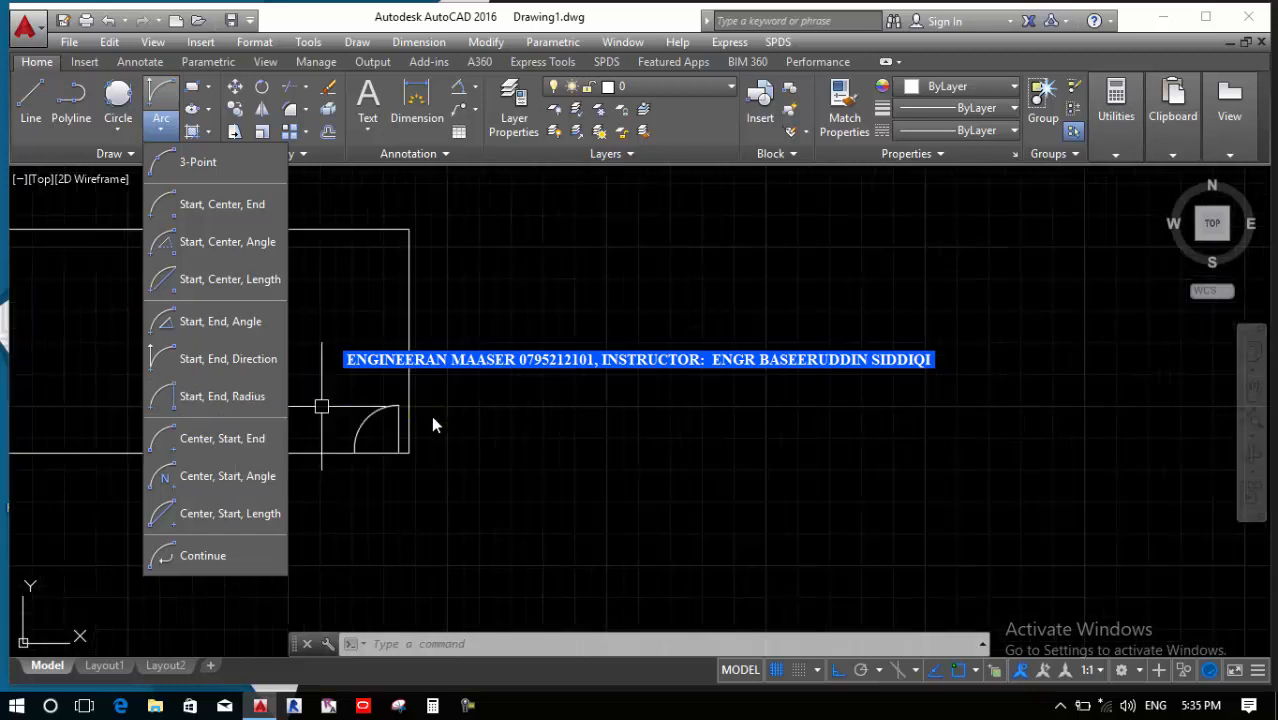
type("l")
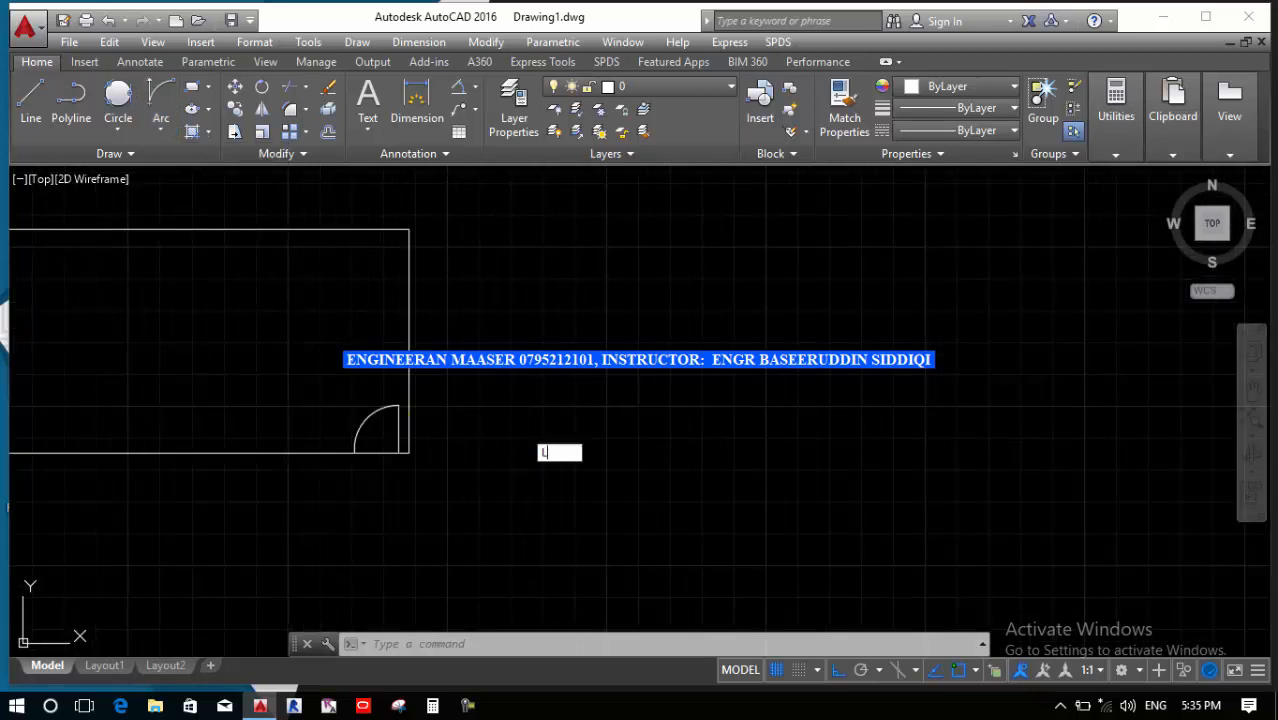
key("Return")
left_click(521, 426)
type("20")
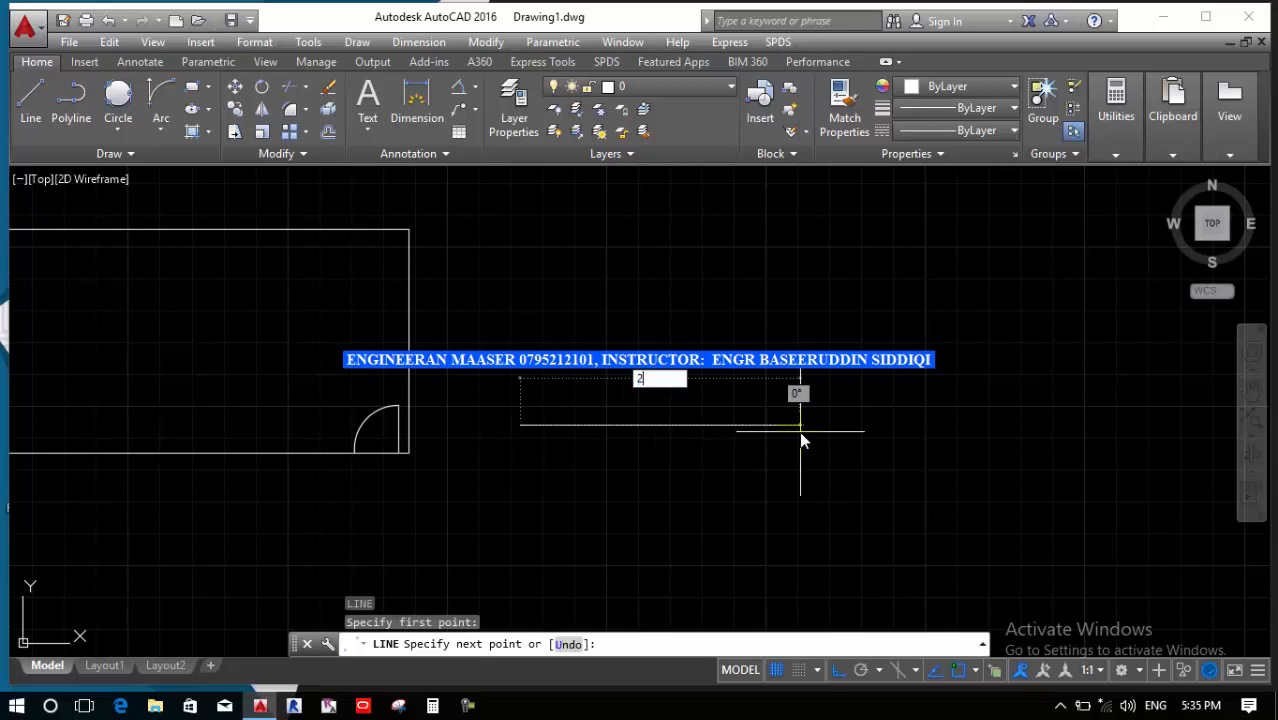
key("Return")
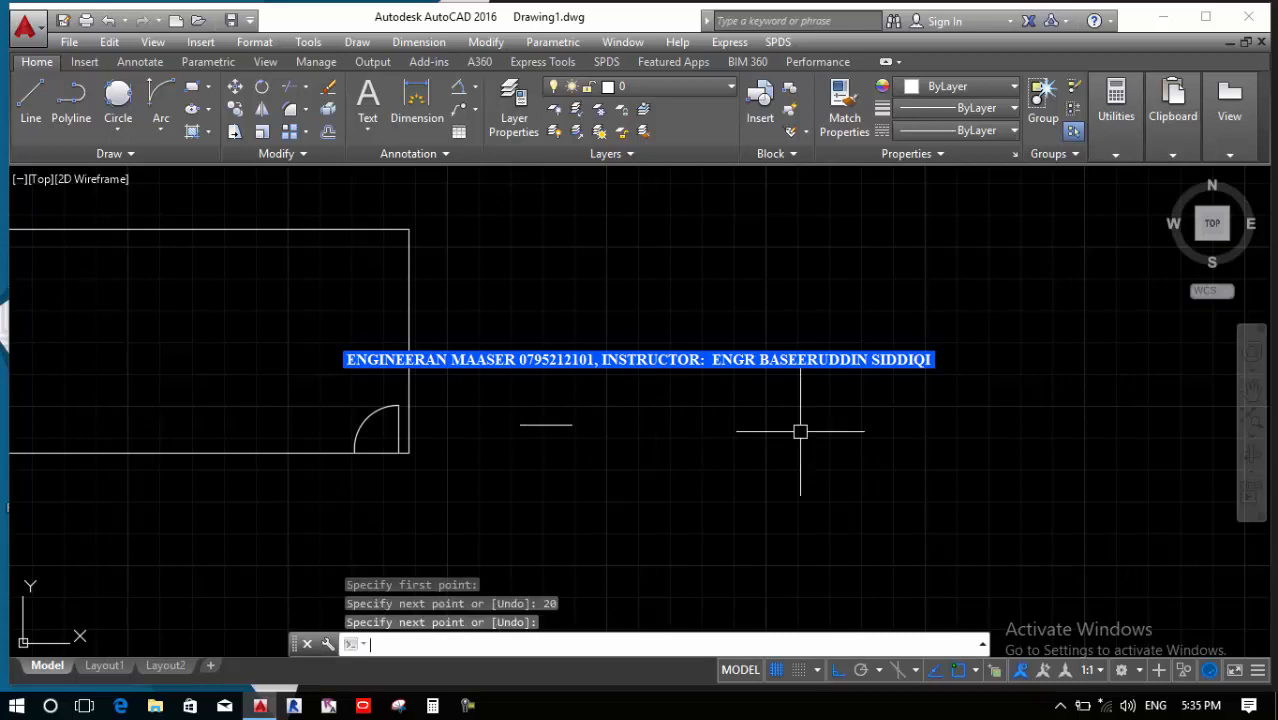
key("Return")
Erase the 20-unit line beside the rectangle
scroll(566, 434, "up", 4)
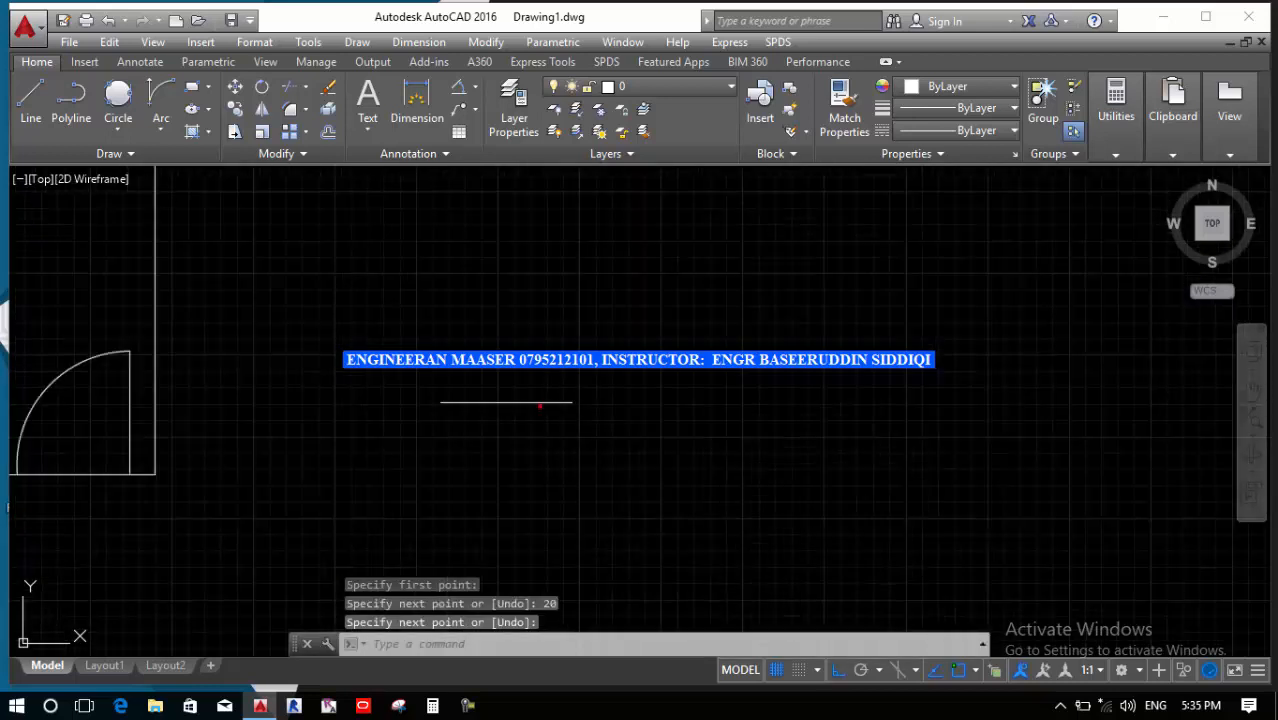
left_click(541, 402)
type("e")
key("Return")
Draw a horizontal line 200 units long in the empty area to the right of the rectangle
type("l")
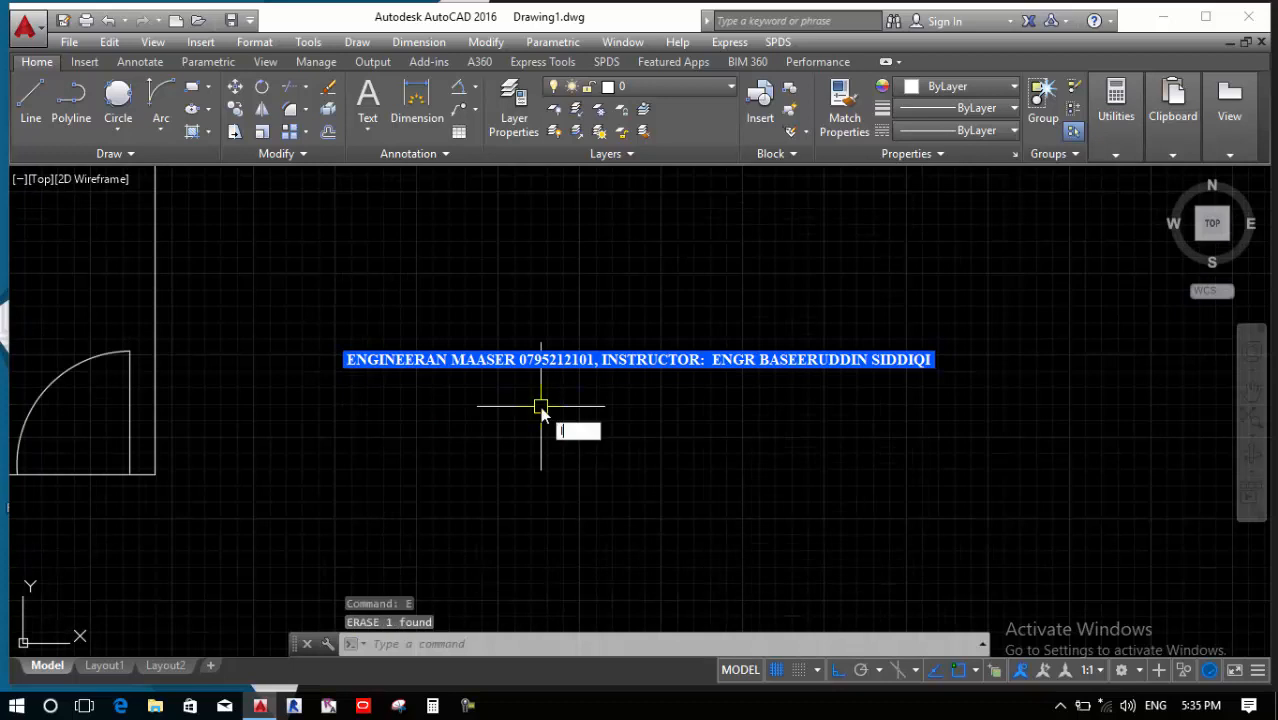
key("Return")
left_click(366, 394)
type("2")
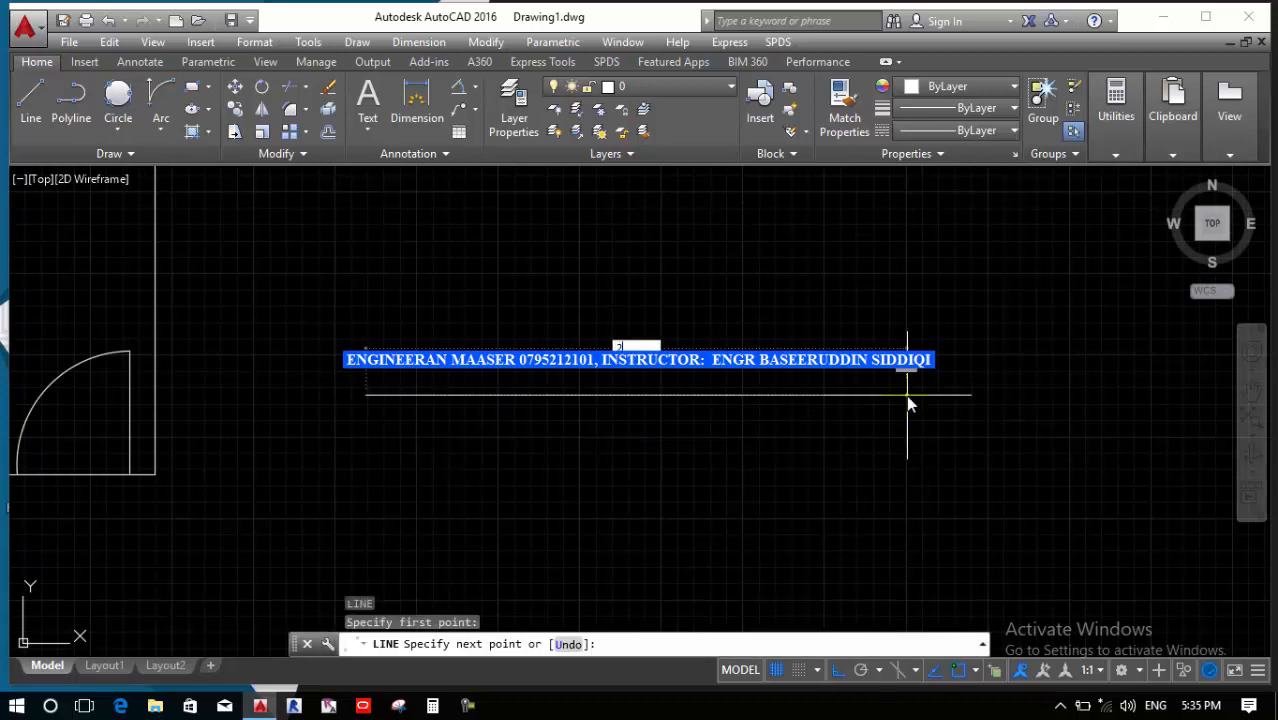
type("00")
key("Return")
key("Return")
Draw a Start, End, Radius arc from the 200-unit line's left end to its right end with a radius of 100
scroll(640, 437, "down", 4)
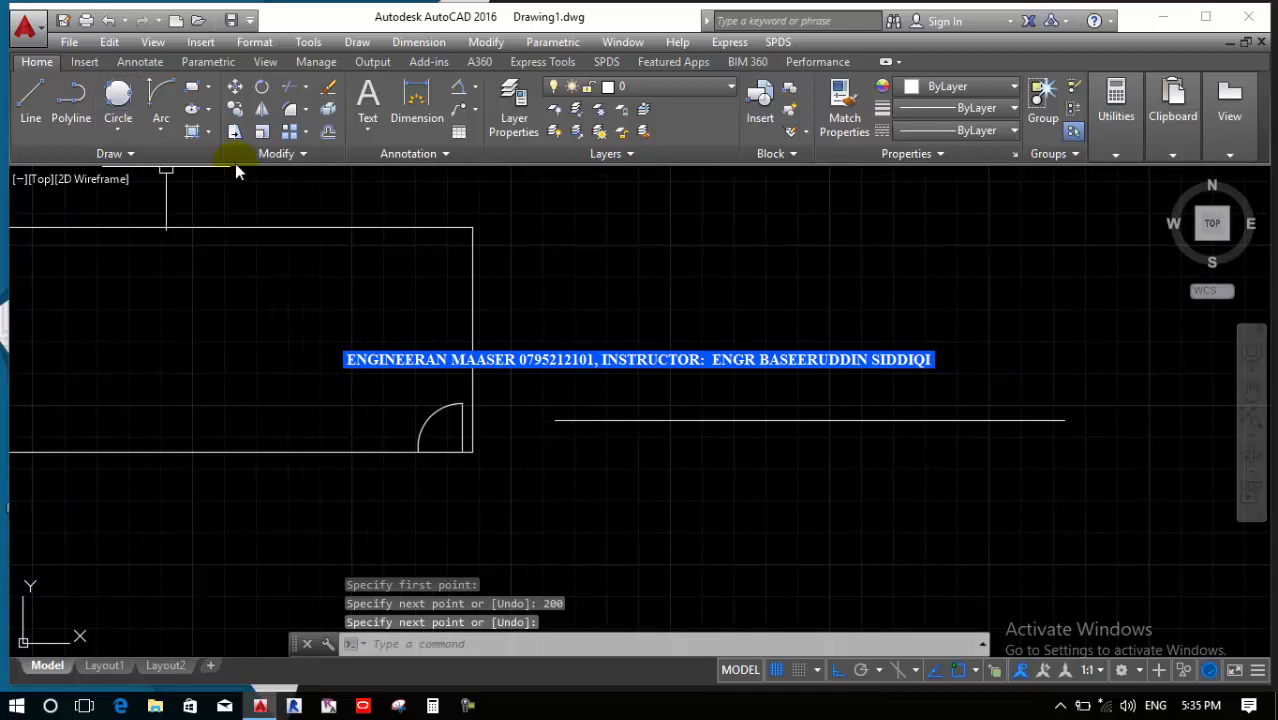
left_click(164, 133)
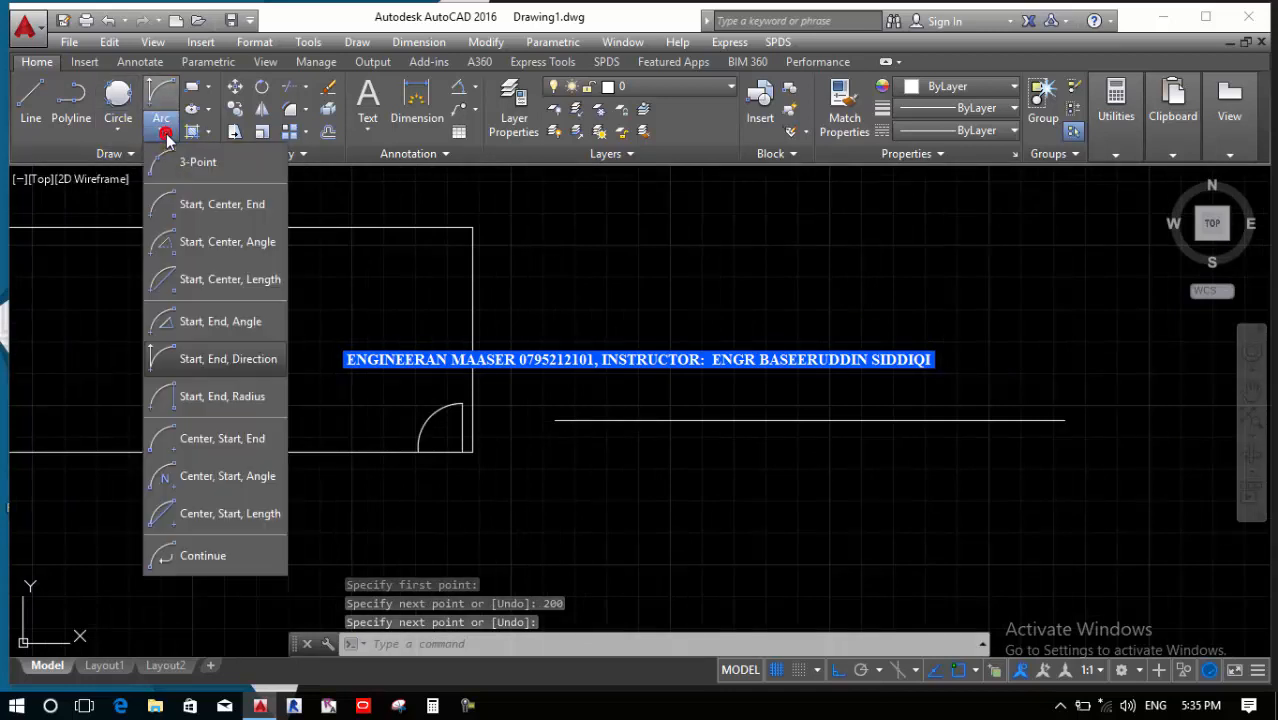
left_click(212, 397)
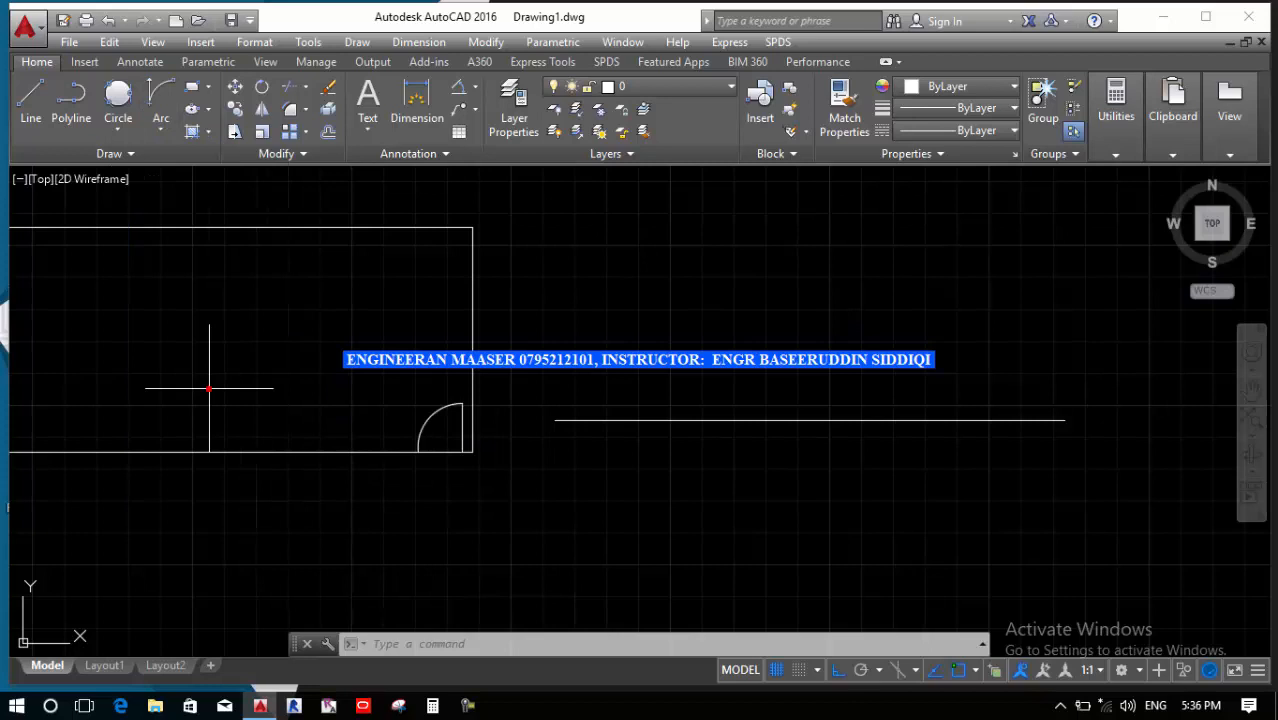
left_click(555, 420)
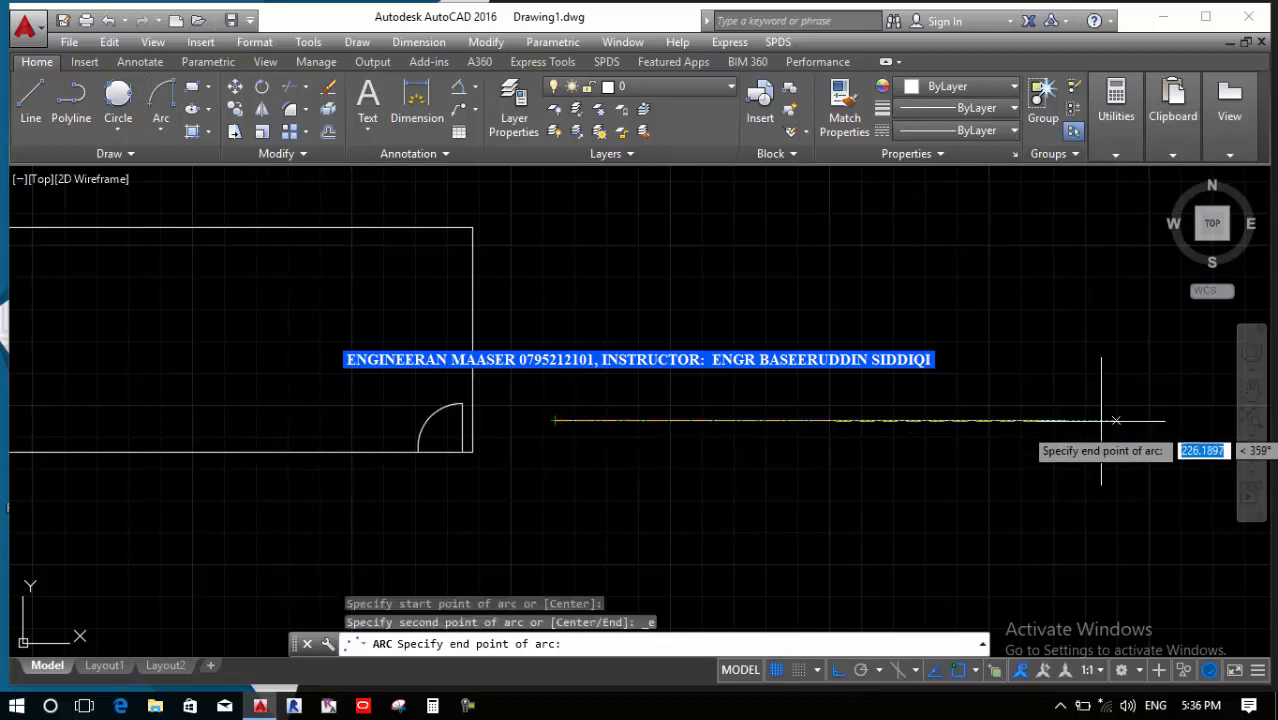
left_click(1065, 420)
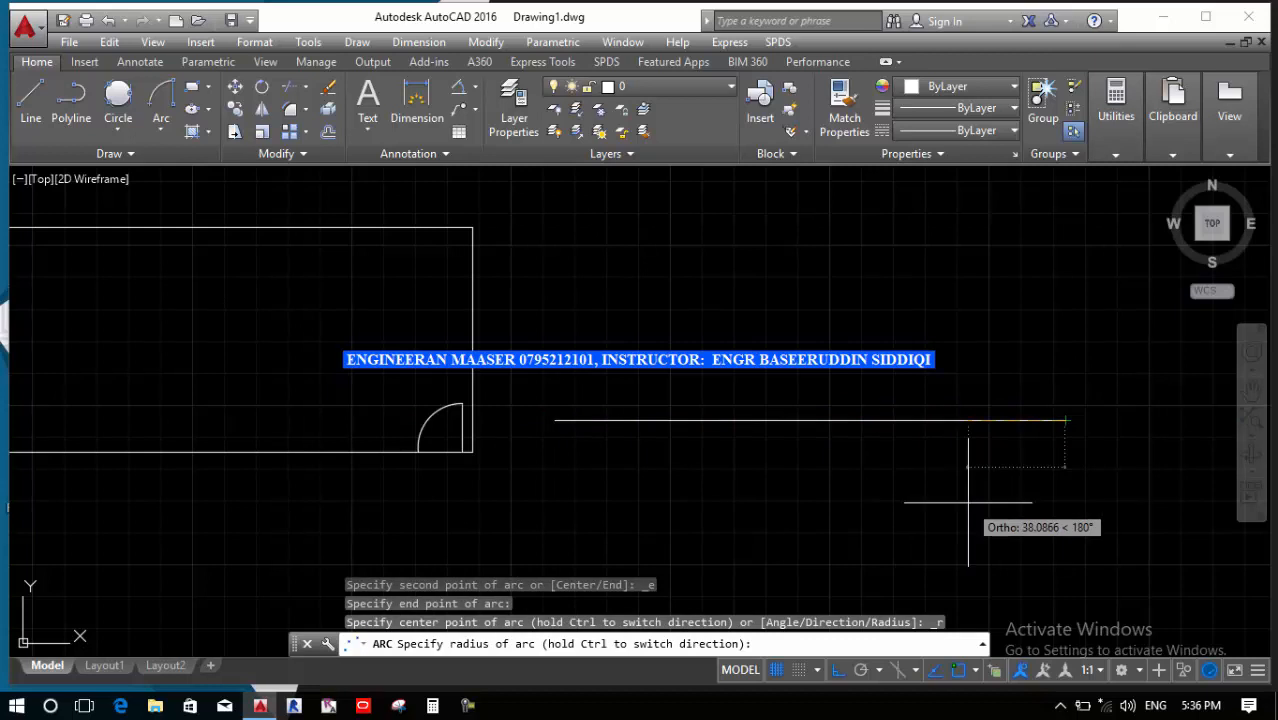
type("1")
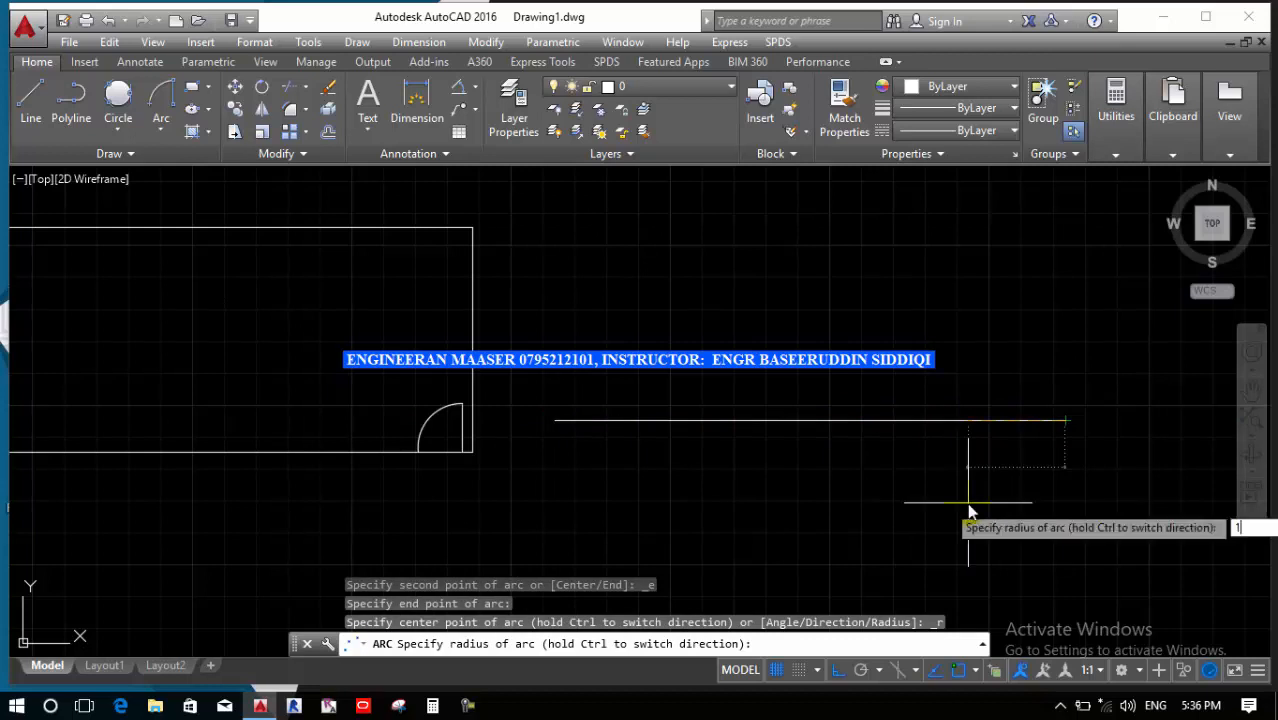
type("00")
key("Return")
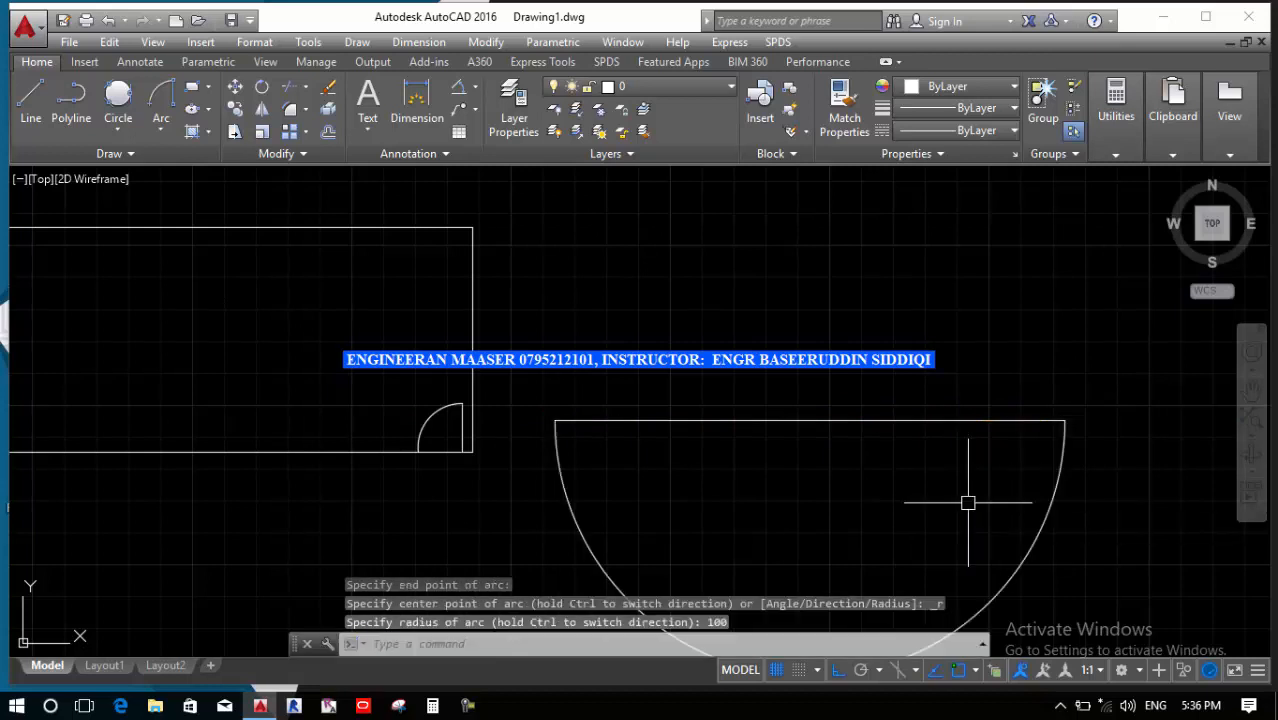
Add a radius dimension to the semicircular arc, placed outside its lower-left side
scroll(900, 300, "down", 2)
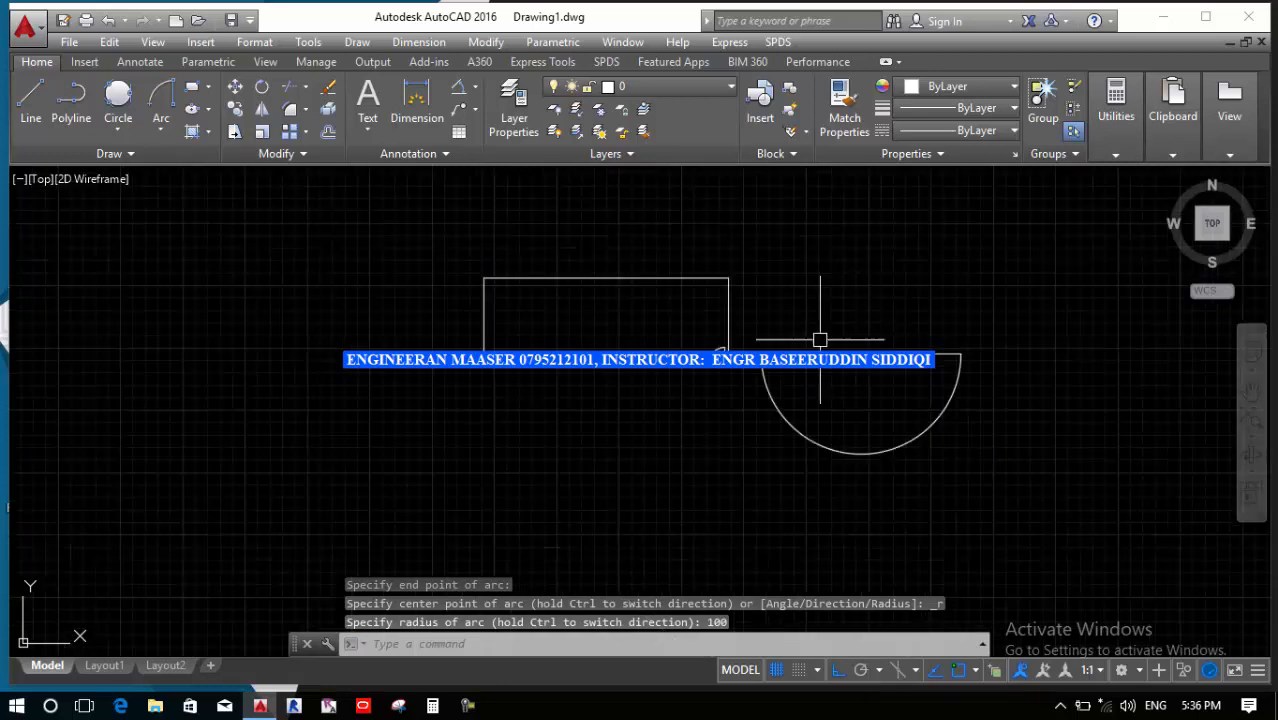
scroll(898, 427, "up", 2)
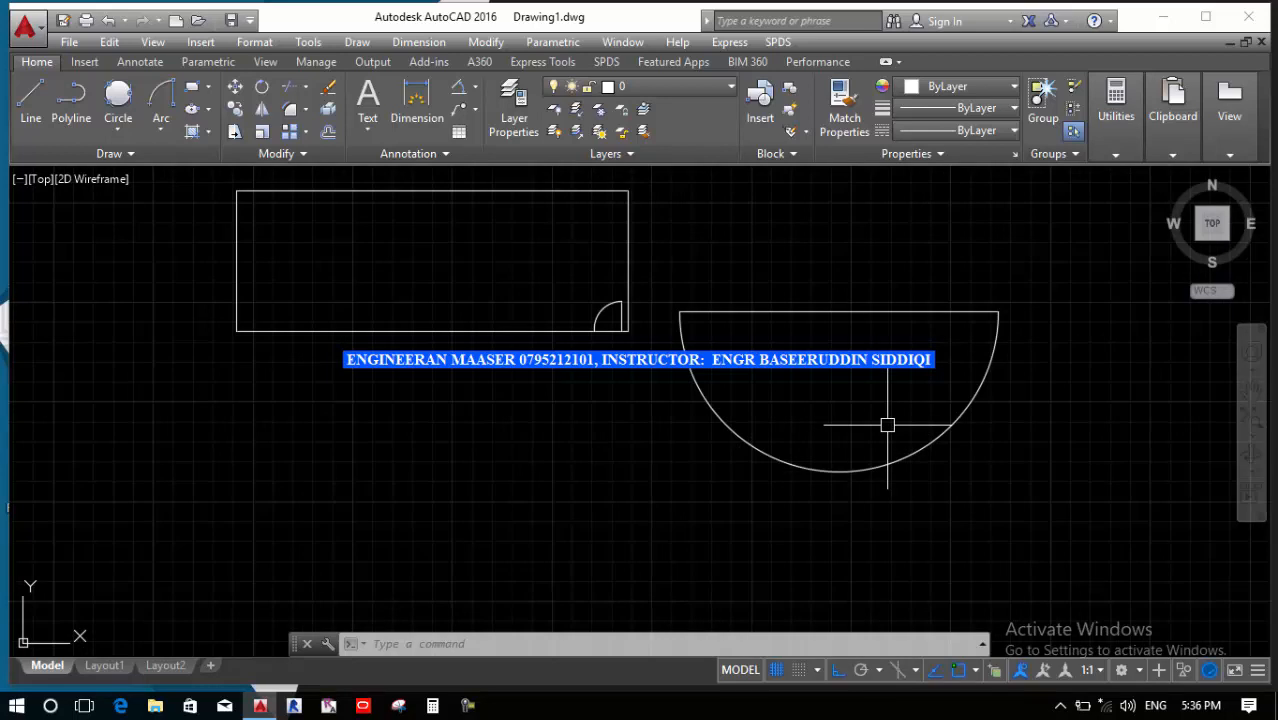
left_click(477, 89)
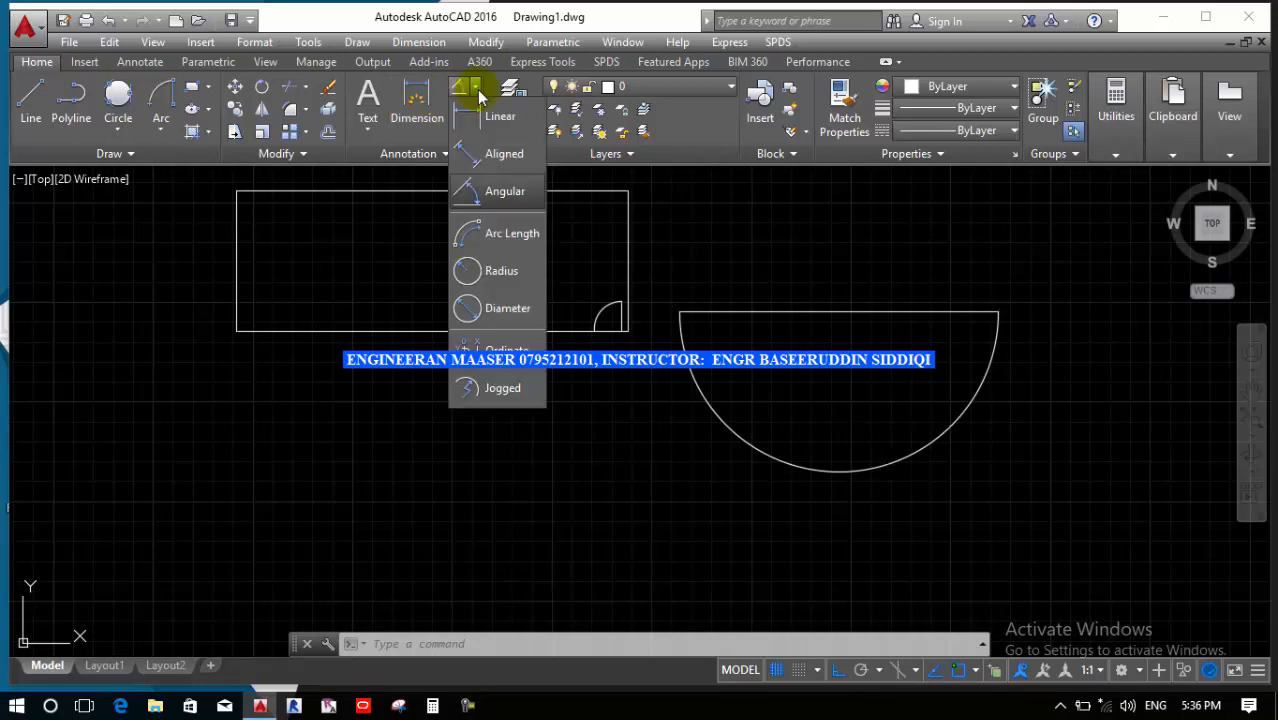
left_click(496, 270)
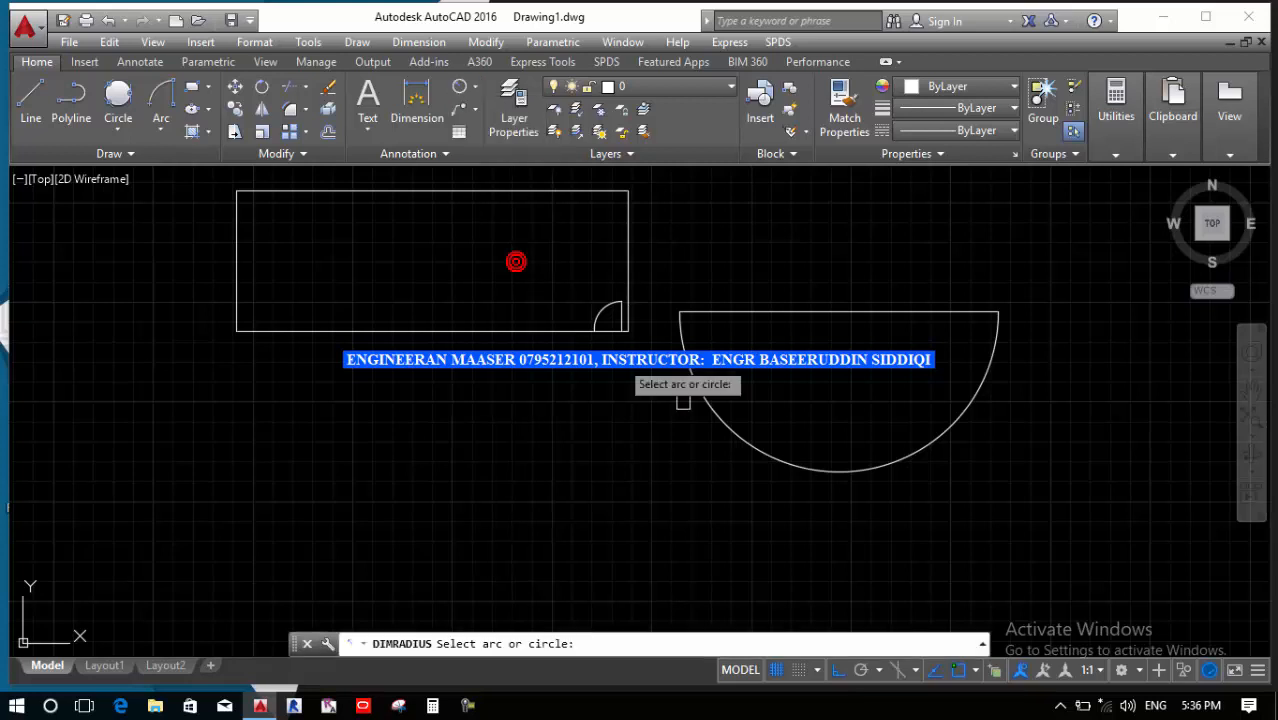
left_click(702, 398)
scroll(668, 420, "up", 5)
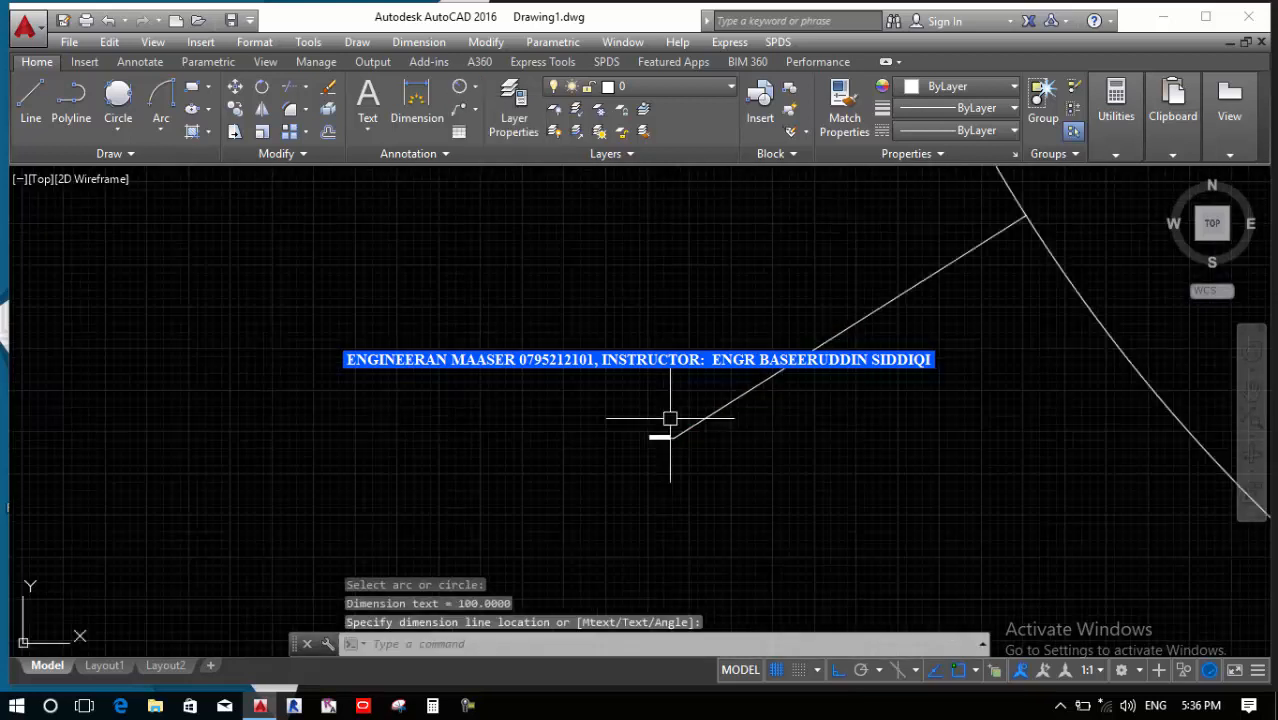
scroll(662, 442, "up", 1)
Erase the rectangle with its door swing together with the dimensioned semicircle and its 200-unit line
scroll(616, 436, "down", 3)
scroll(616, 436, "down", 3)
left_click(599, 400)
left_click(770, 469)
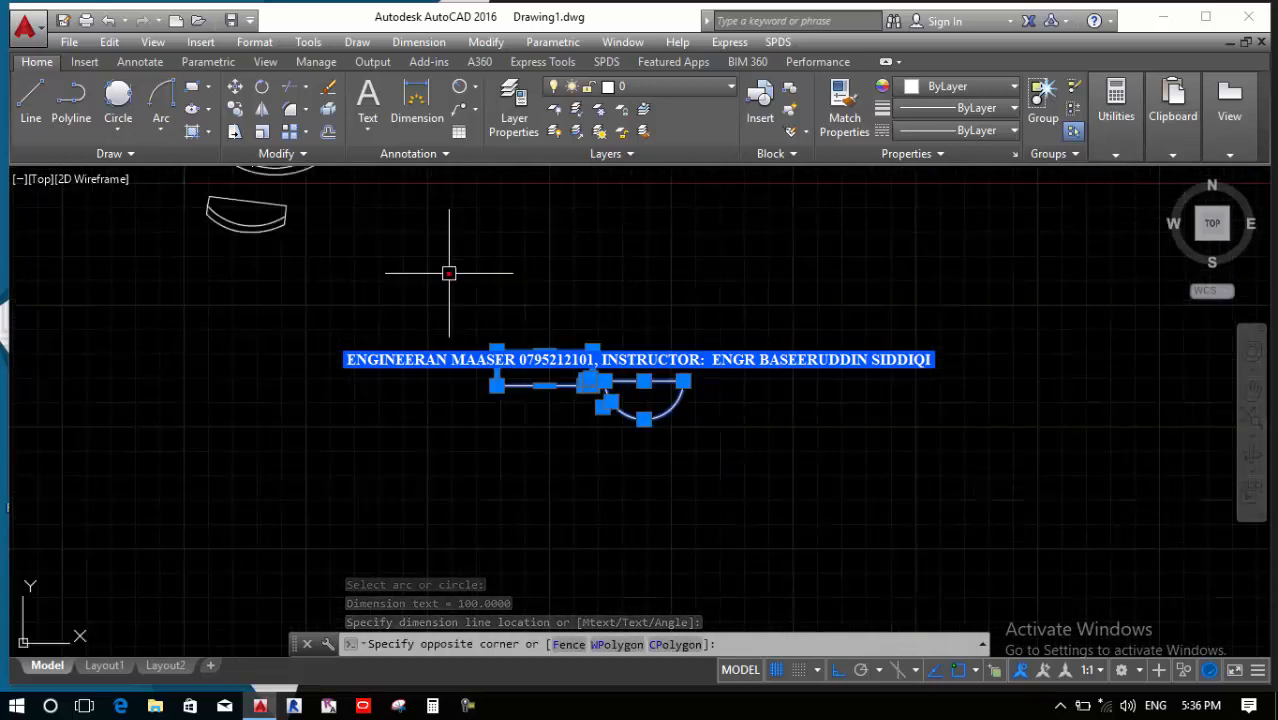
left_click(449, 272)
type("e")
key("Return")
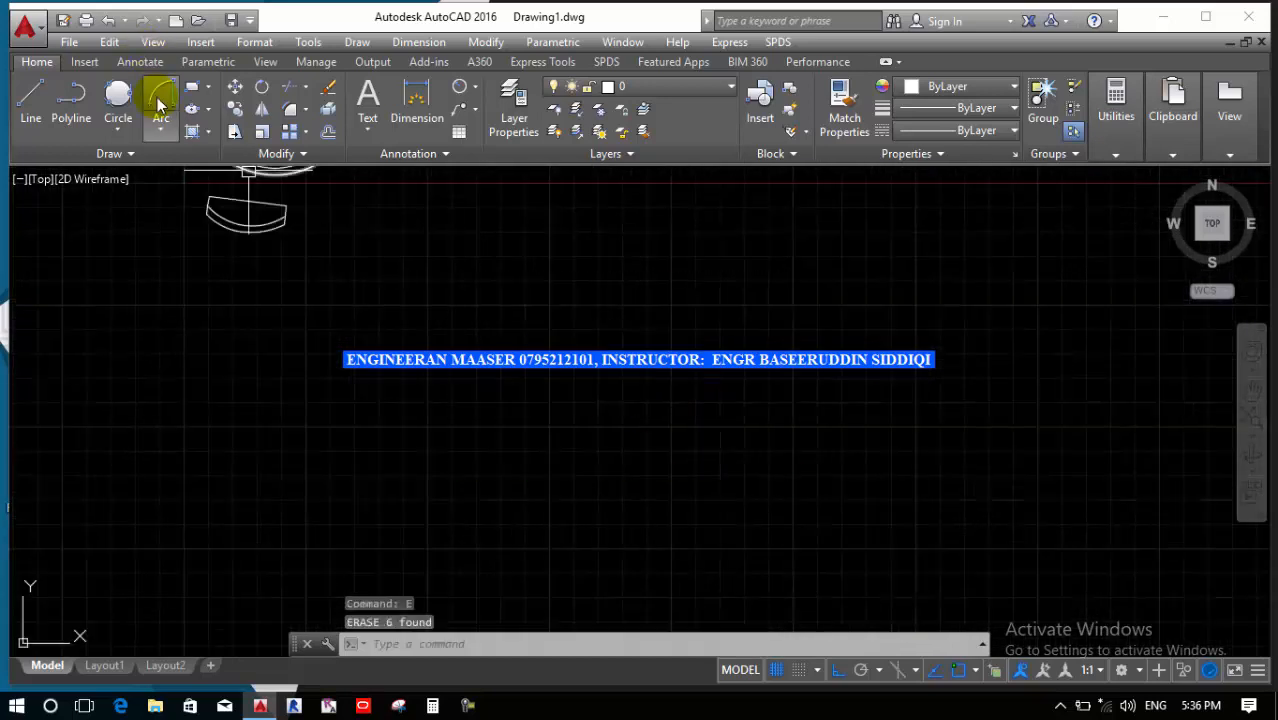
With Ortho off, draw a 3-Point arc bulging upward in the empty area right of the existing figures
left_click(160, 135)
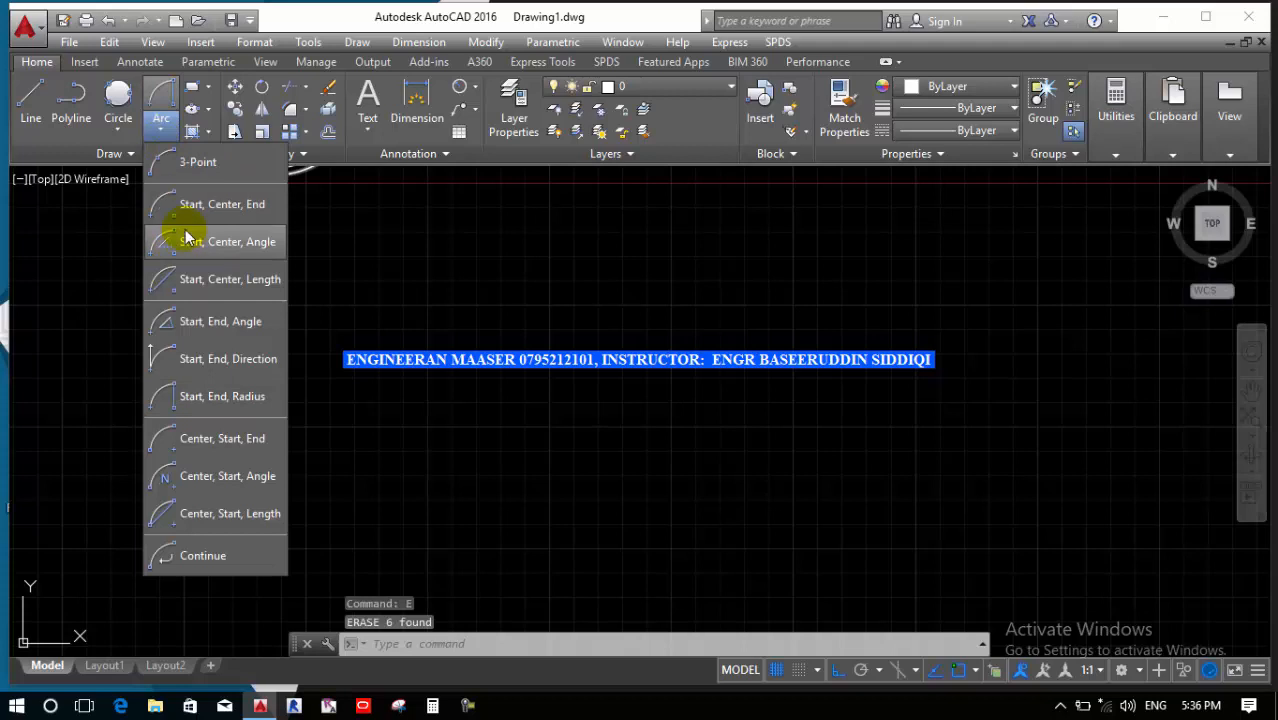
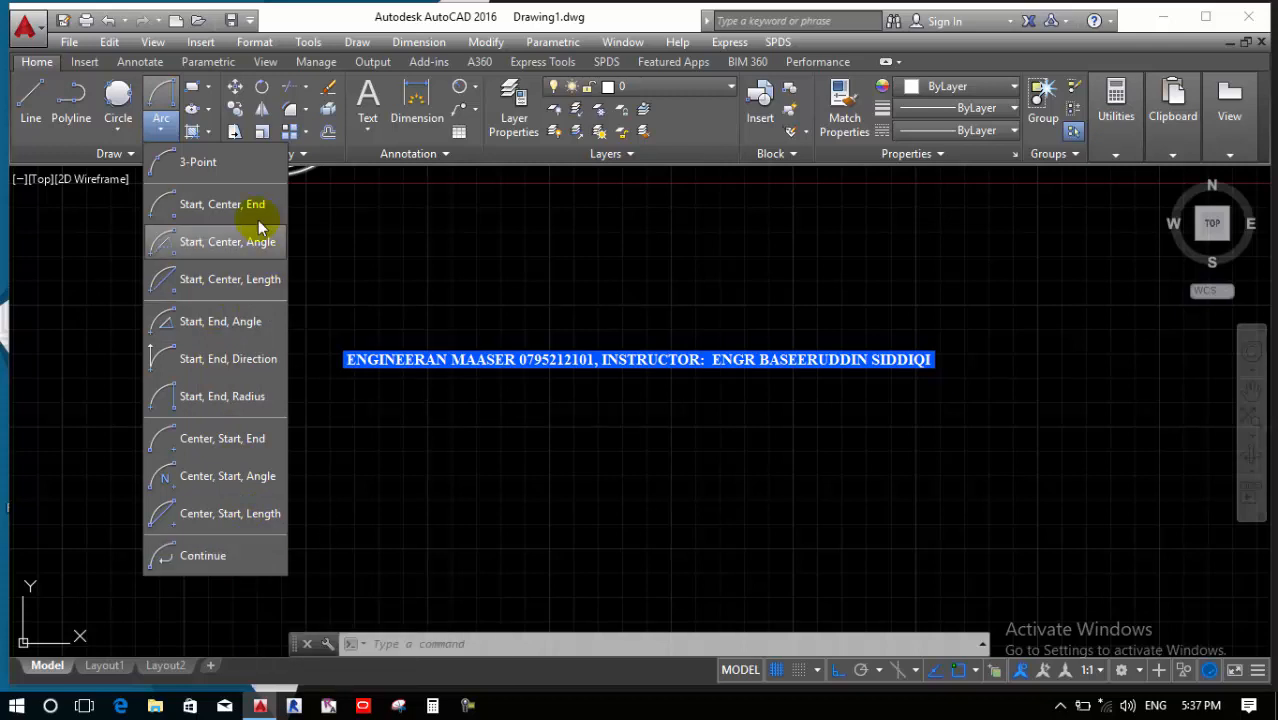
left_click(226, 161)
scroll(279, 416, "down", 2)
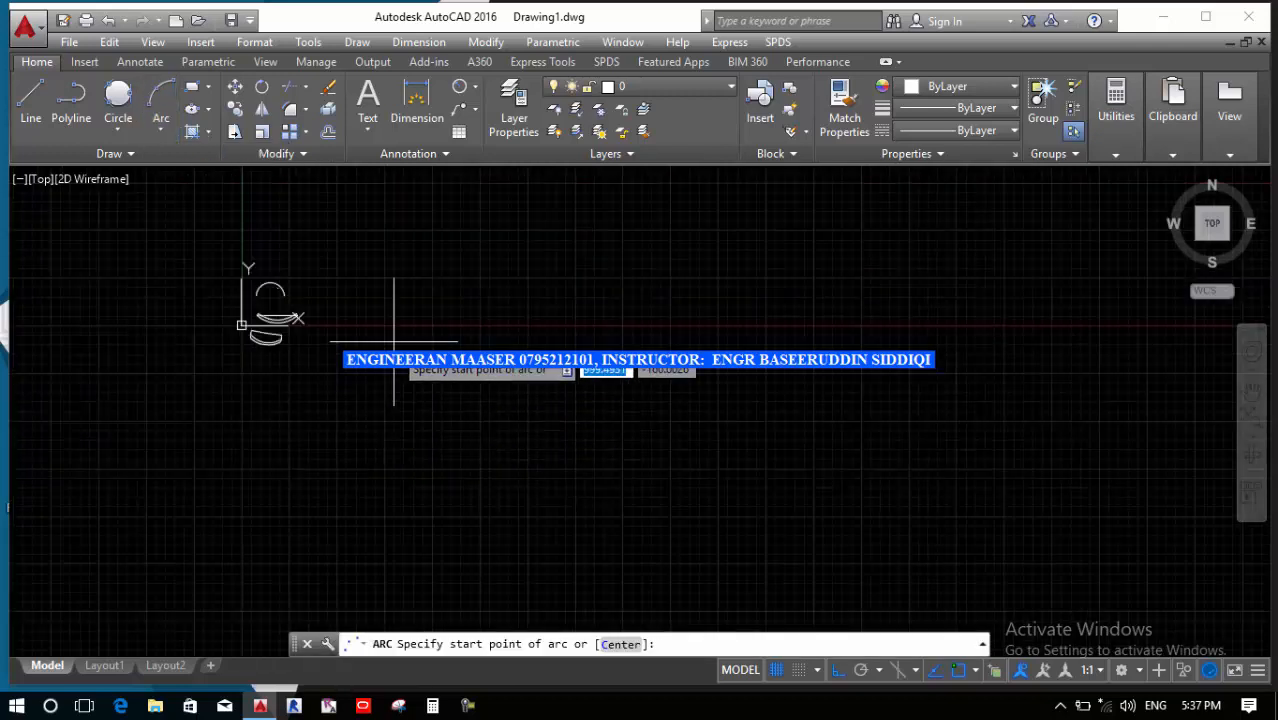
scroll(391, 320, "up", 3)
left_click(367, 390)
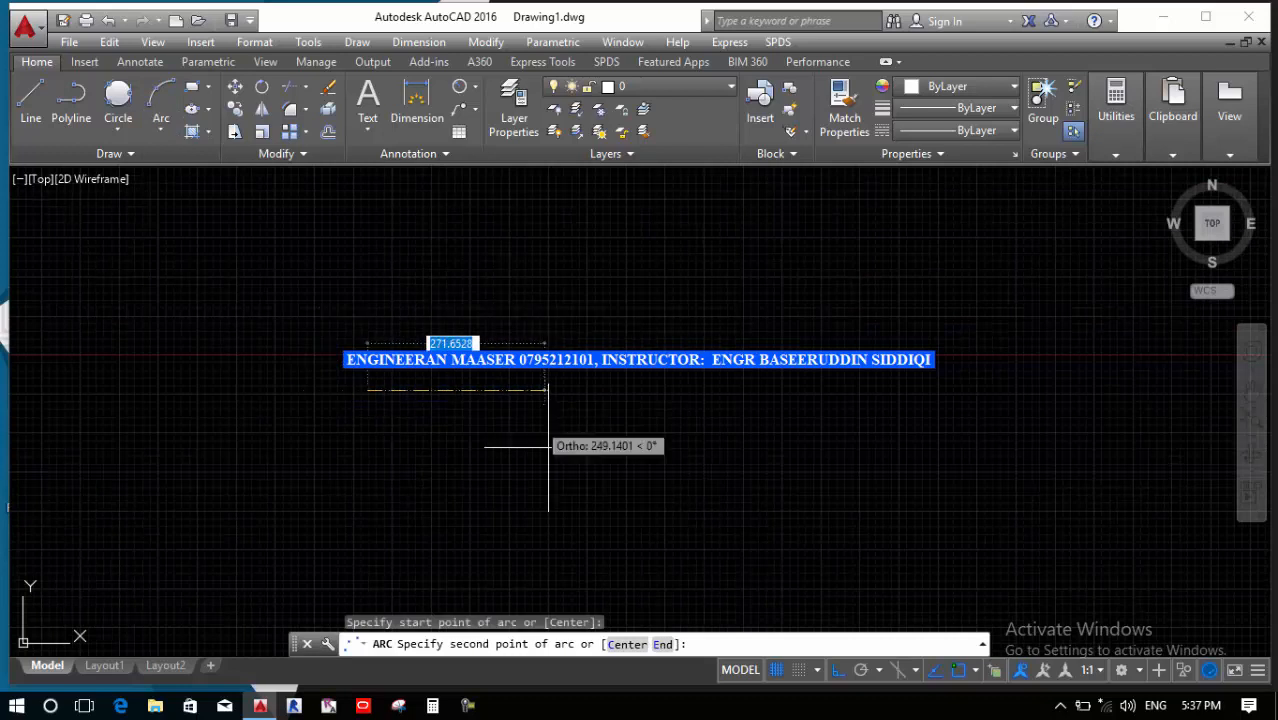
left_click(838, 670)
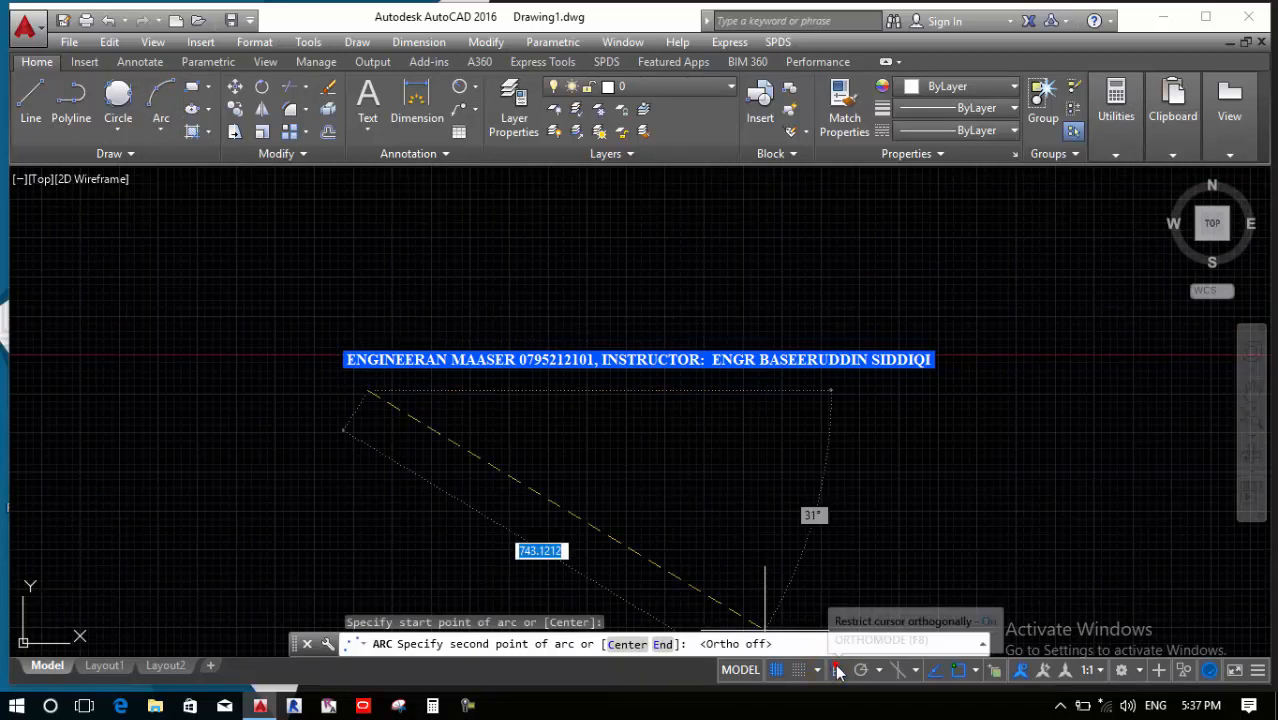
left_click(622, 305)
left_click(640, 332)
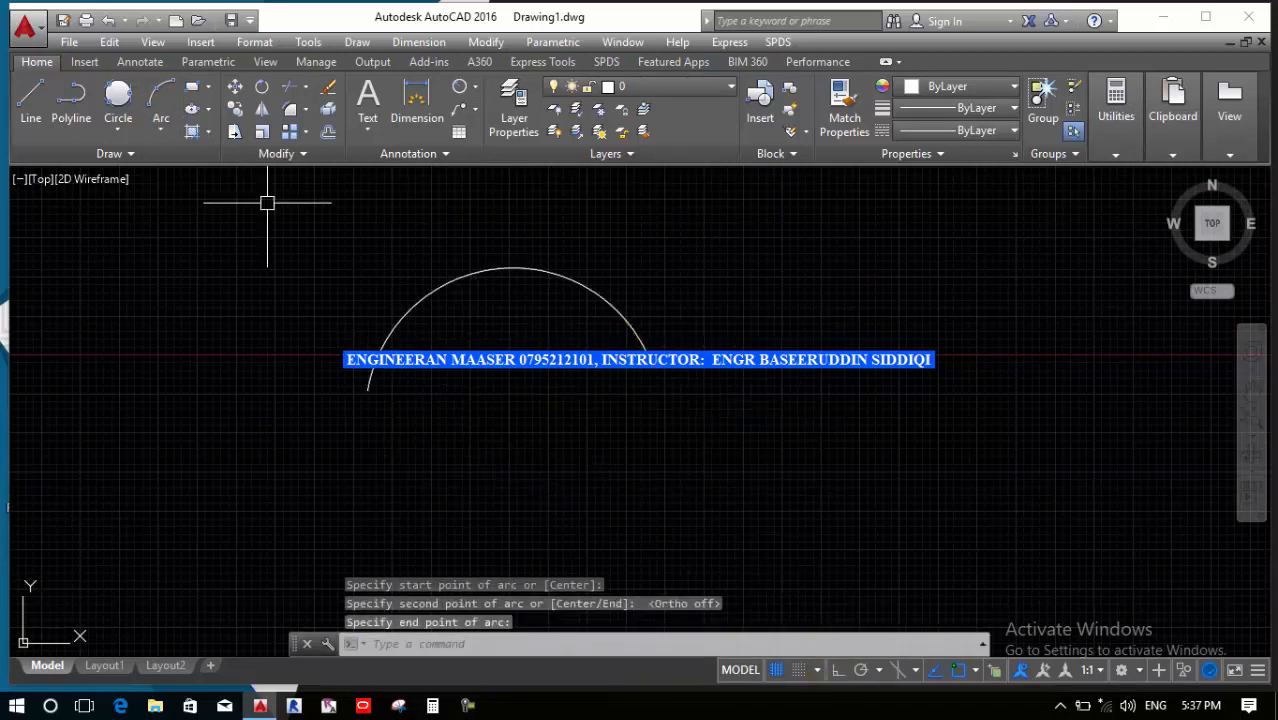
Draw a Continue arc tangent to the 3-Point arc's right end, dipping below it and ending further right in a wave shape
left_click(162, 131)
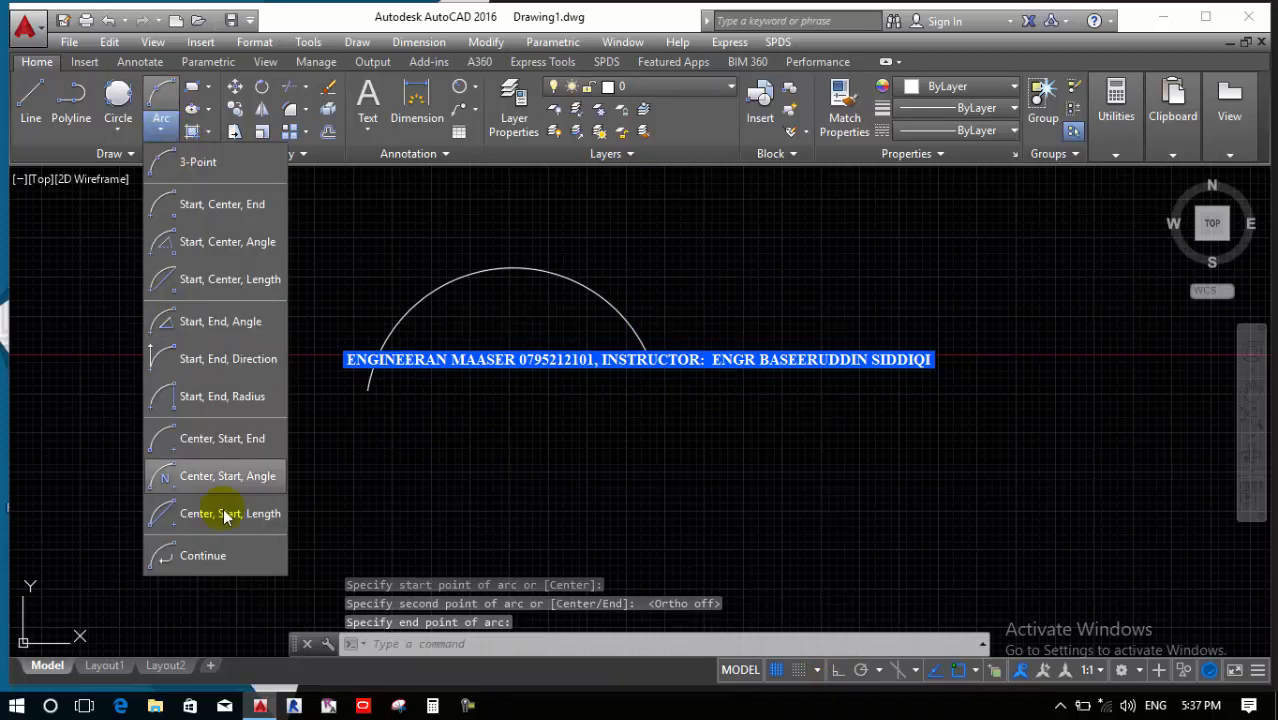
left_click(226, 547)
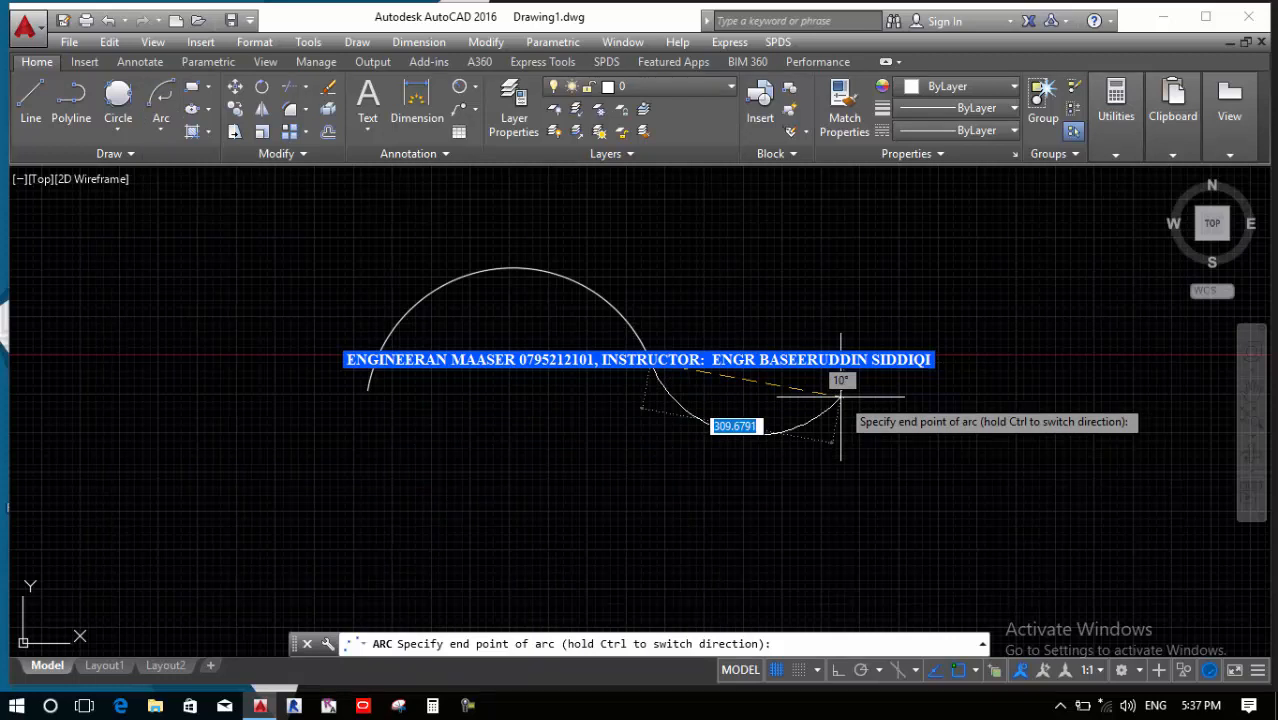
left_click(1019, 313)
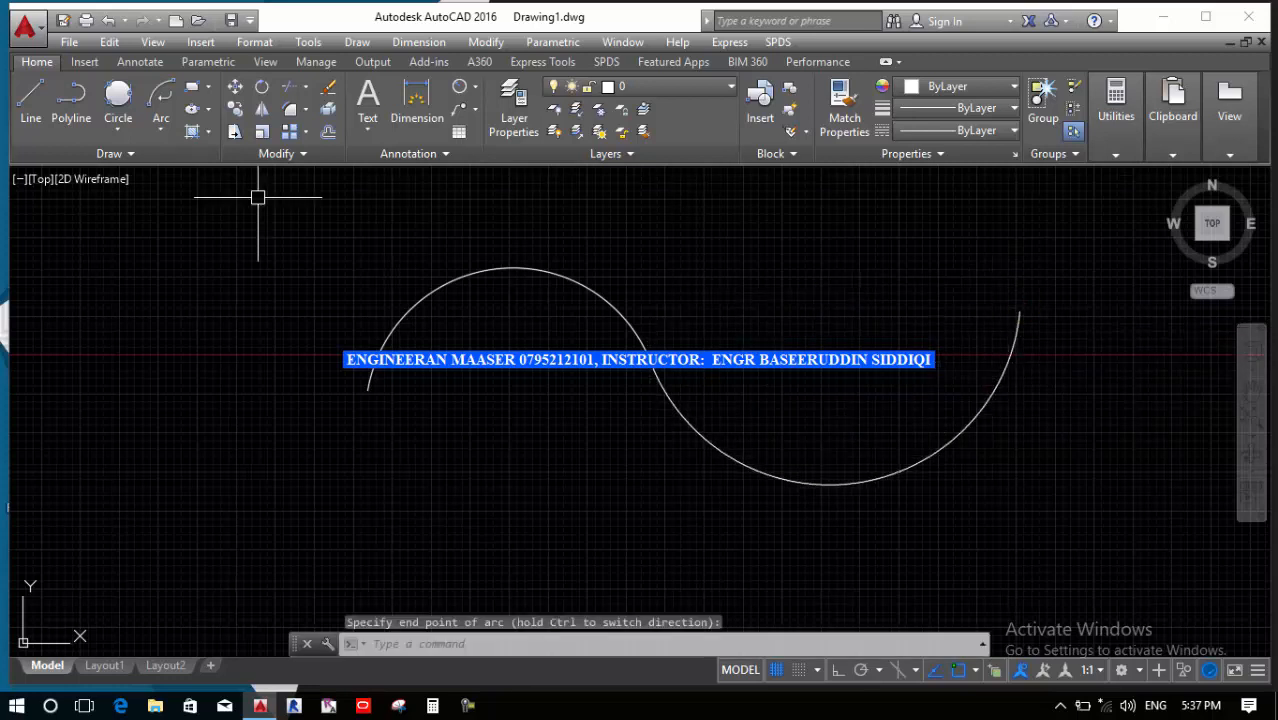
Draw another tangent Continue arc from the wave's right end, ending above and to the right of it
left_click(168, 90)
scroll(125, 277, "down", 3)
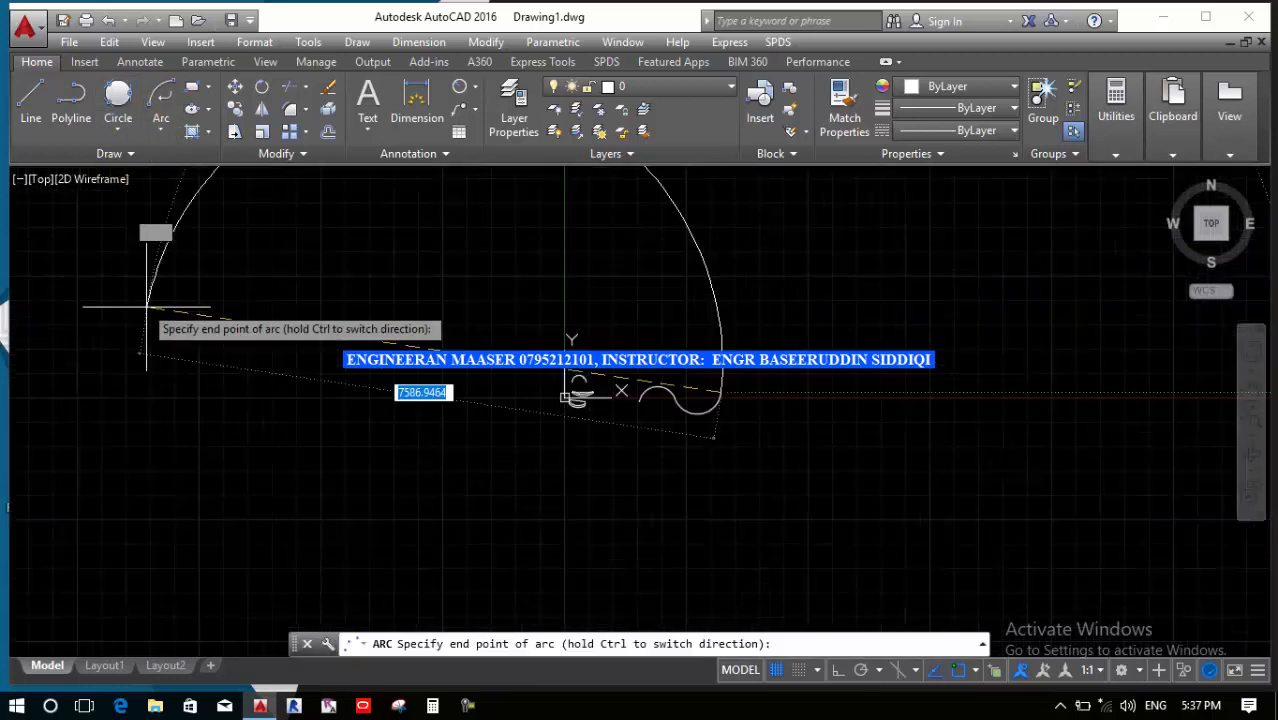
left_click(850, 330)
Draw a long, nearly horizontal line sloping slightly down to the right in the empty area left of the existing figures
scroll(430, 335, "up", 4)
type("l")
key("Return")
scroll(420, 385, "up", 3)
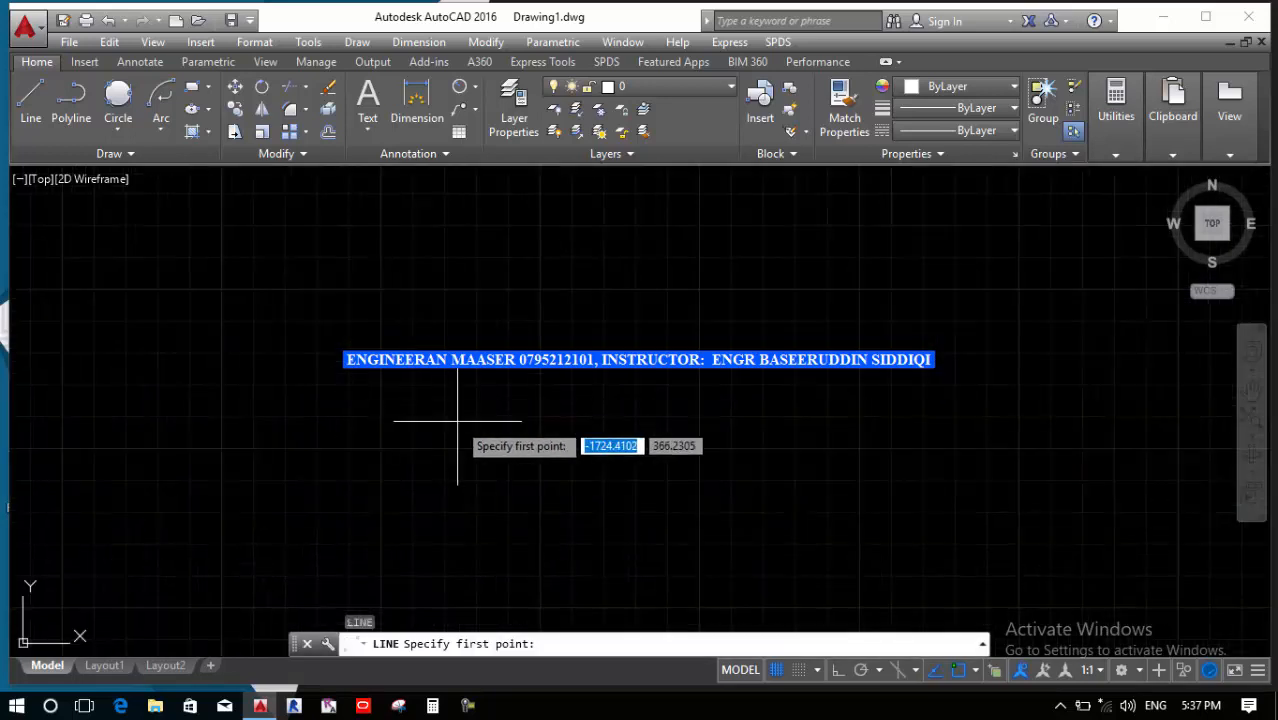
left_click(305, 397)
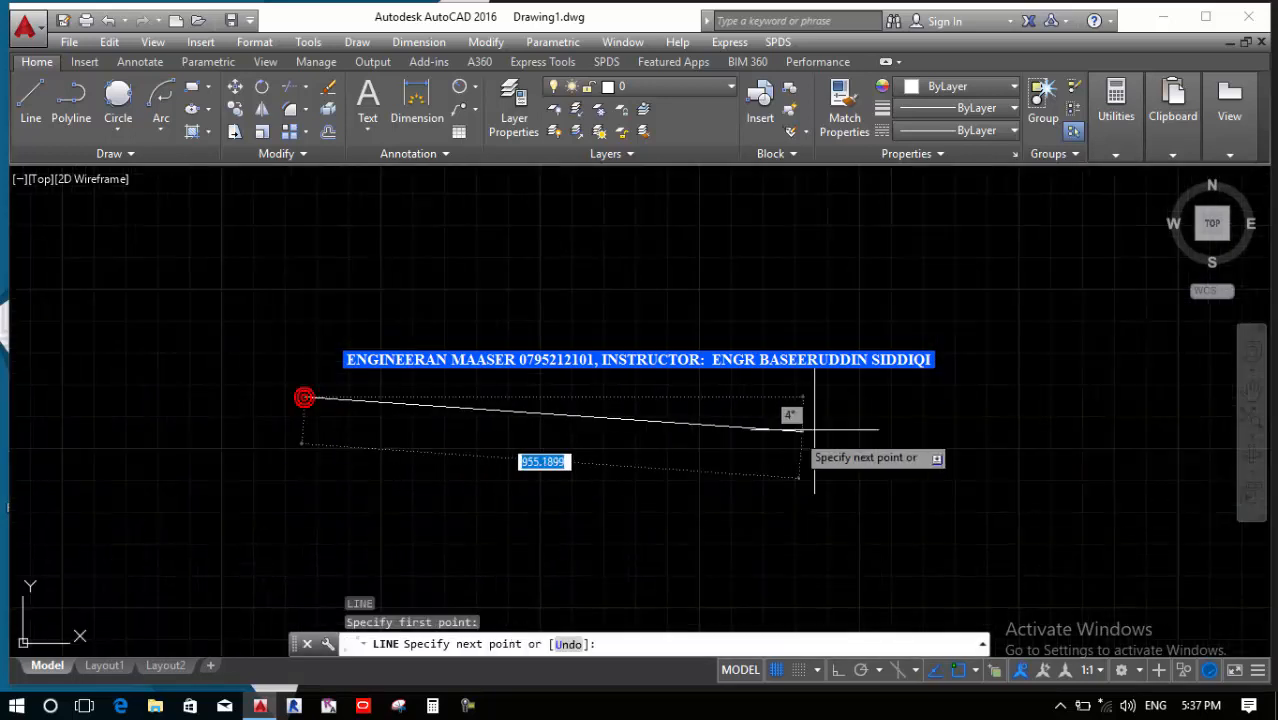
left_click(883, 409)
key("Return")
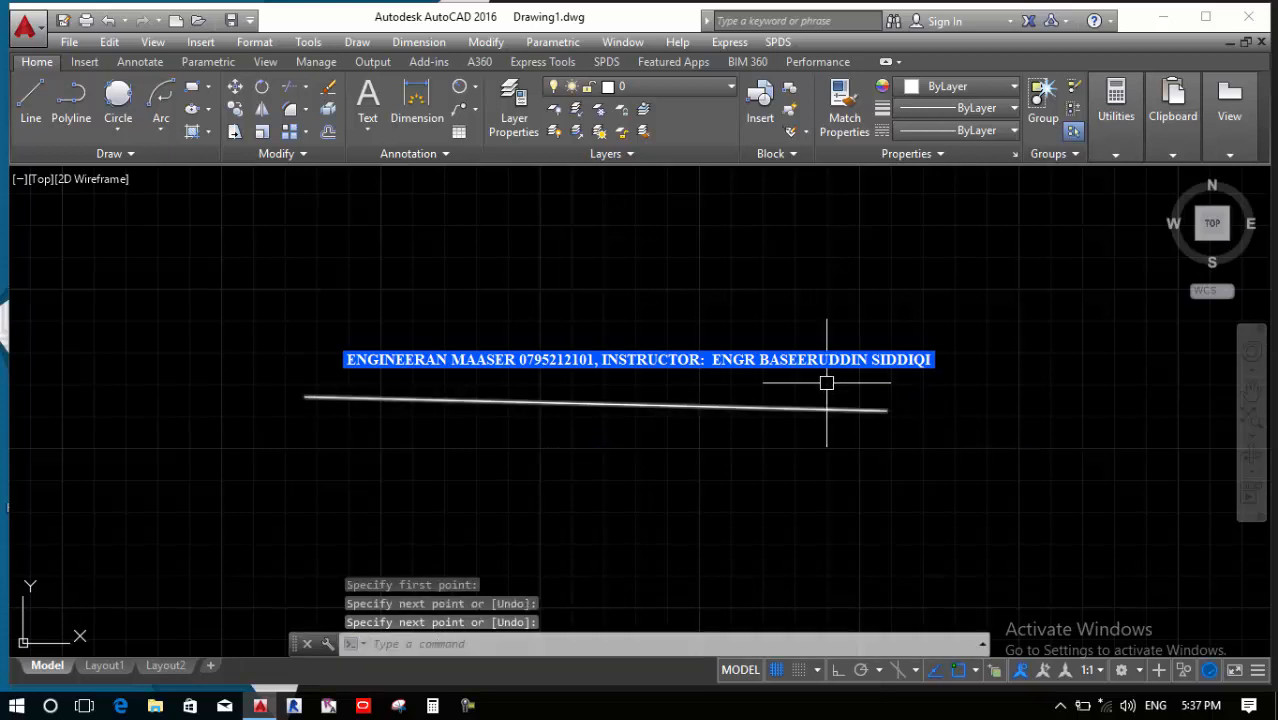
Draw a Continue arc tangent to the sloping line's right end, curving down to an end point about 749 units away
left_click(161, 124)
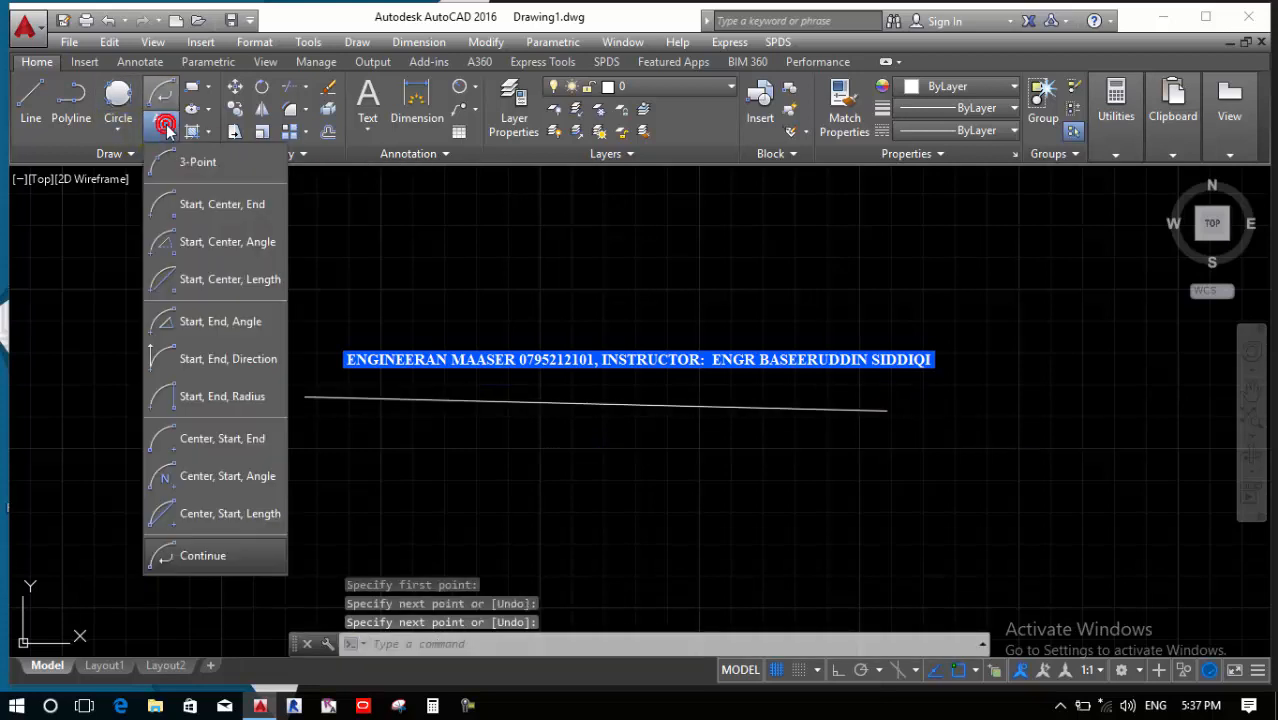
left_click(243, 553)
scroll(645, 380, "down", 1)
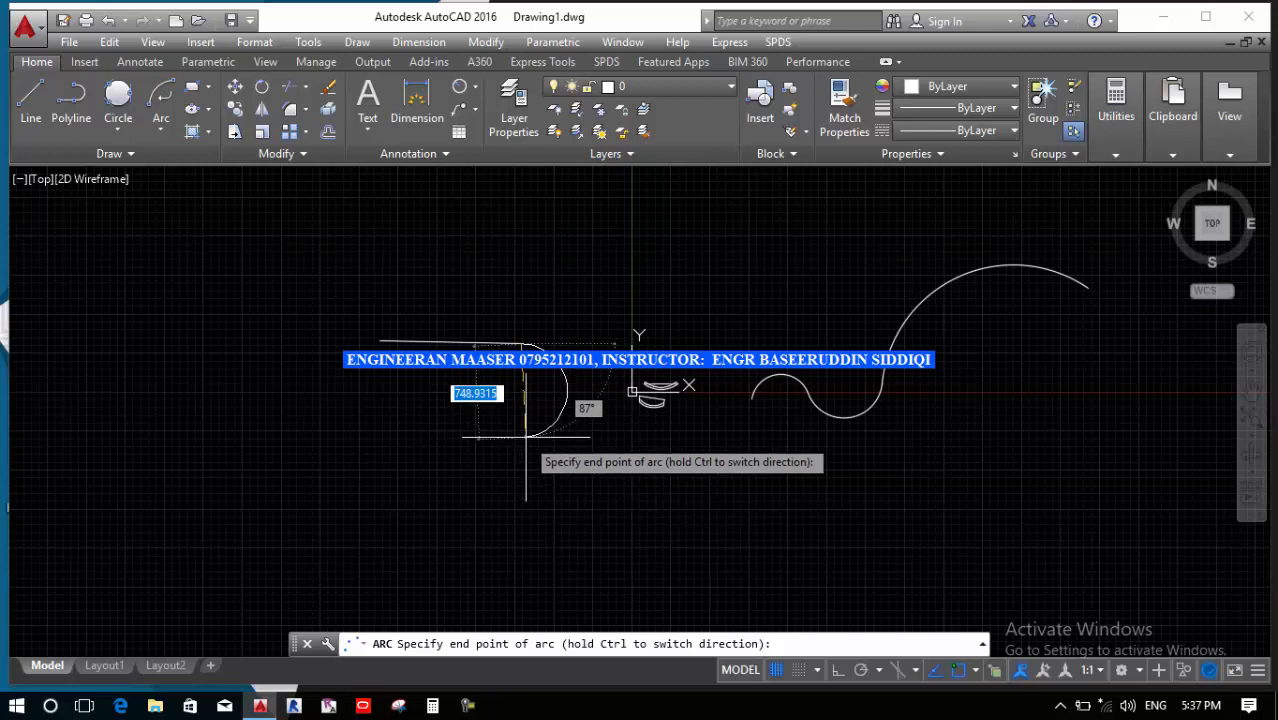
left_click(527, 437)
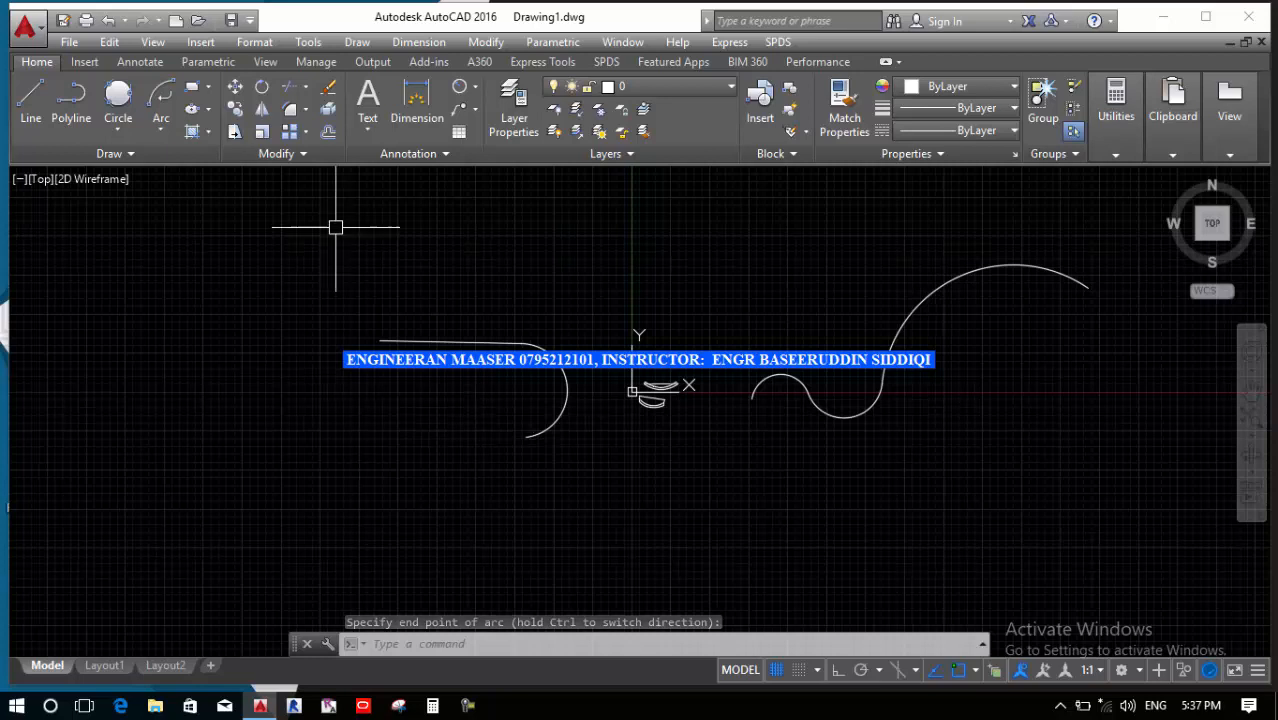
Erase all lines and arcs in the drawing
left_click(160, 130)
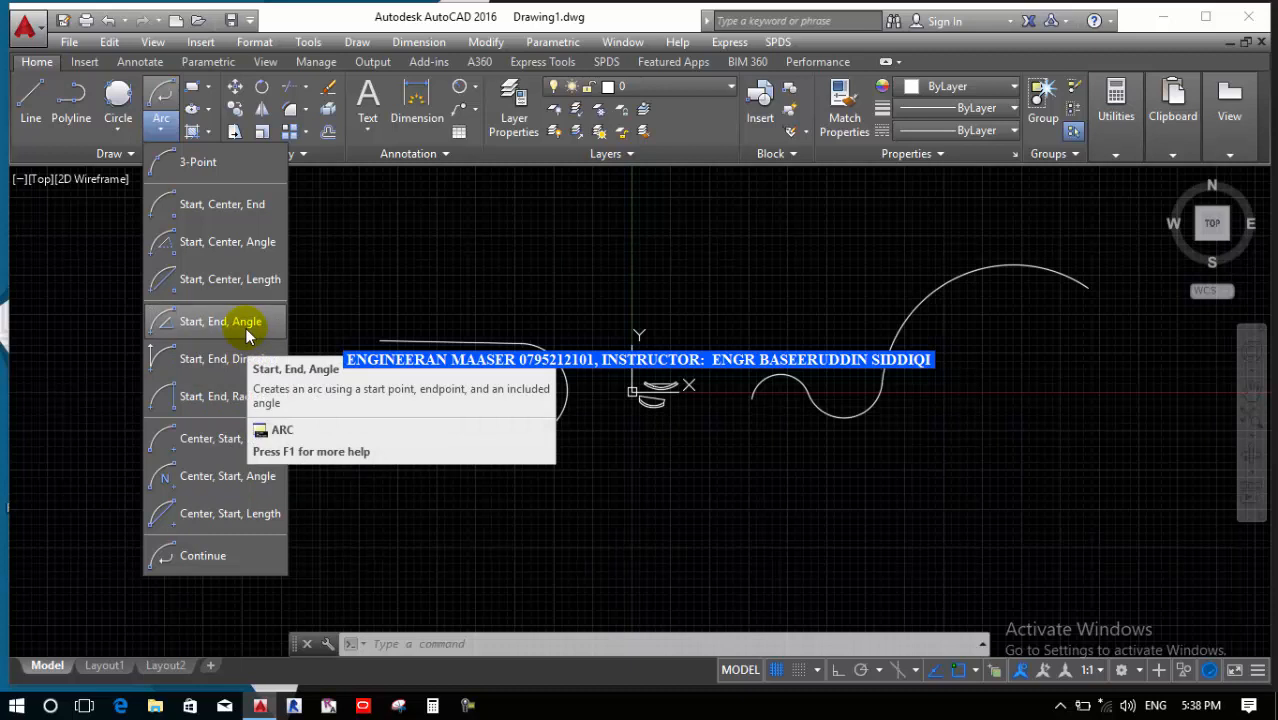
left_click(1031, 481)
left_click(333, 229)
type("e")
key("Return")
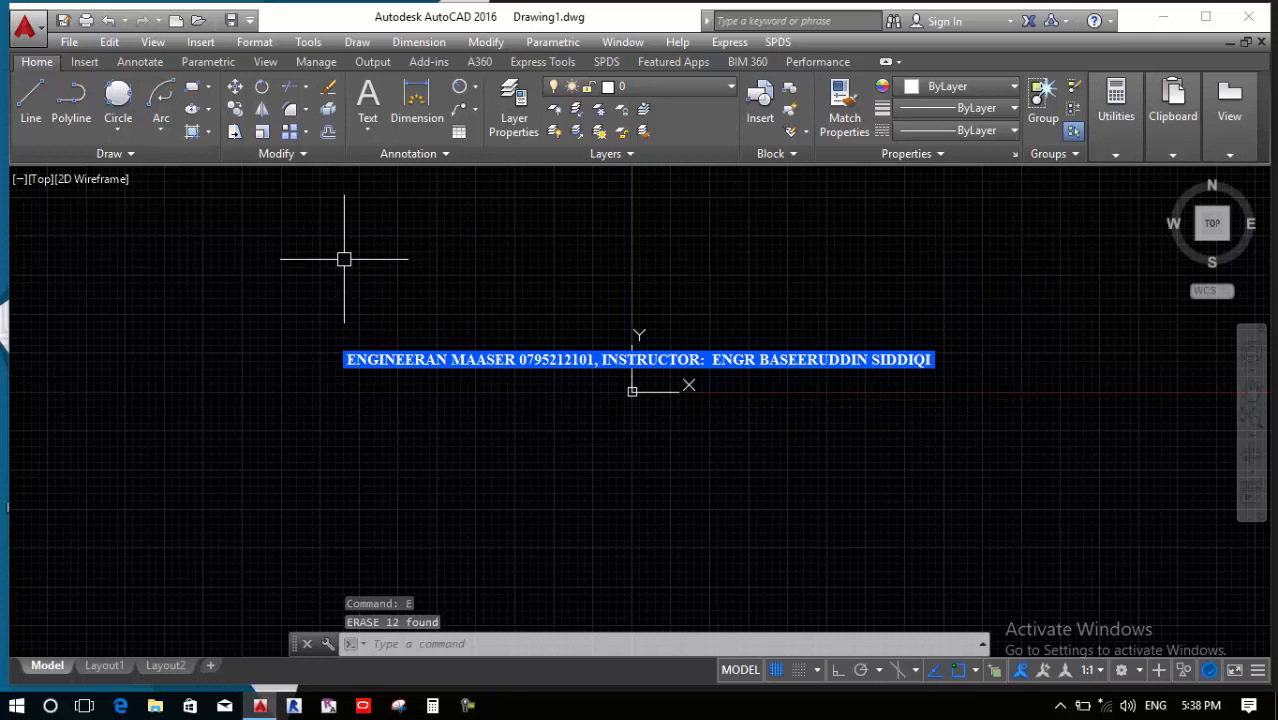
Draw a Continue arc from the last arc's end point in the empty drawing, ending 300 units away toward the upper left
left_click(161, 130)
left_click(226, 560)
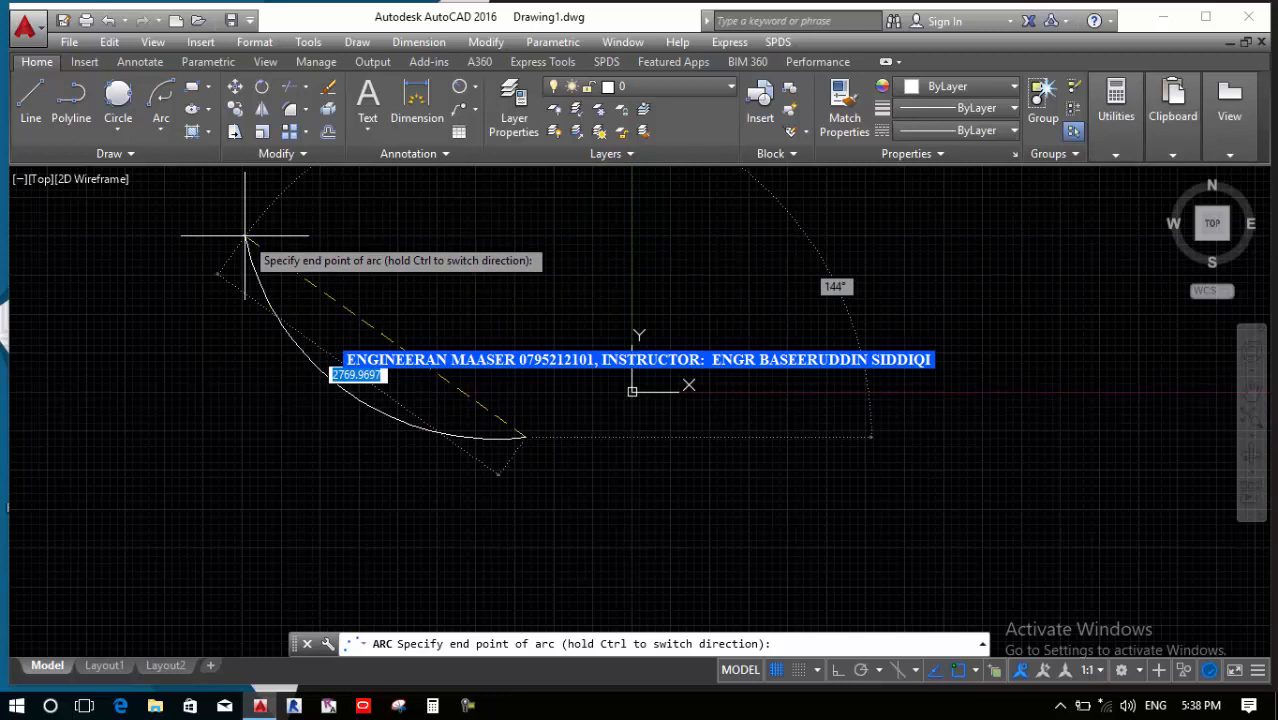
type("300")
key("Return")
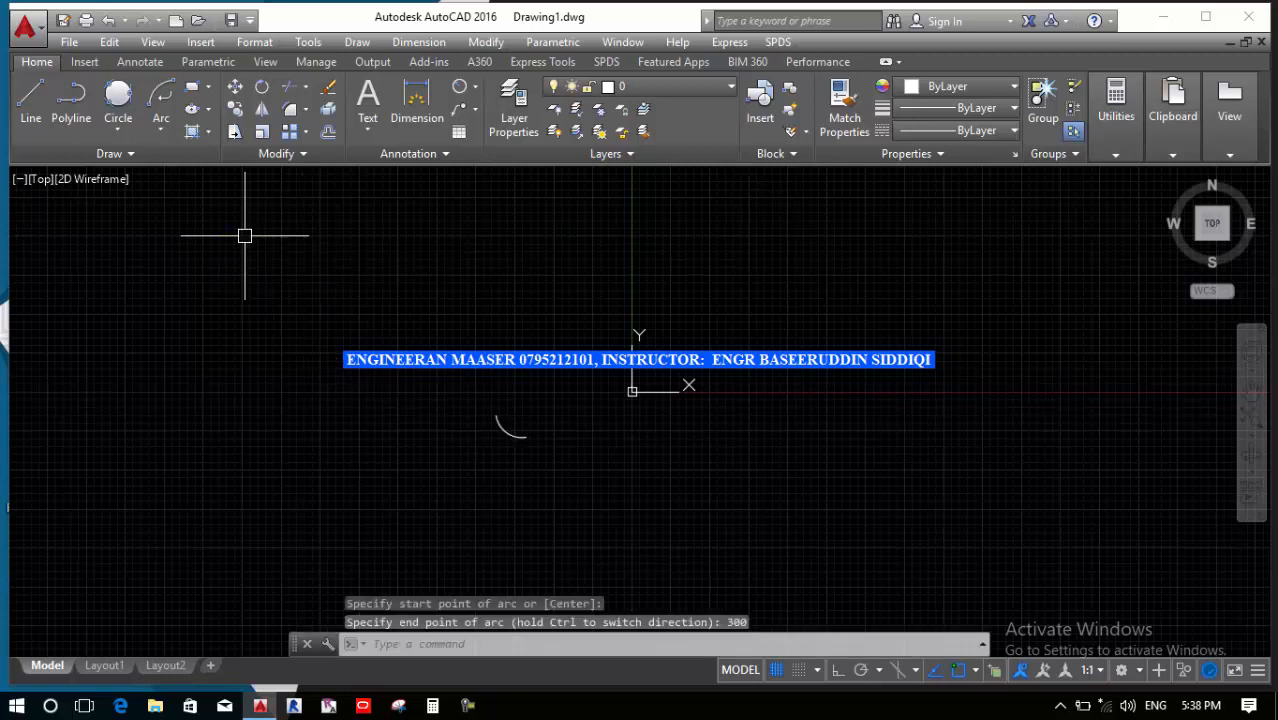
Erase the small arc left of the origin
left_click(542, 458)
left_click(473, 392)
type("e")
key("Return")
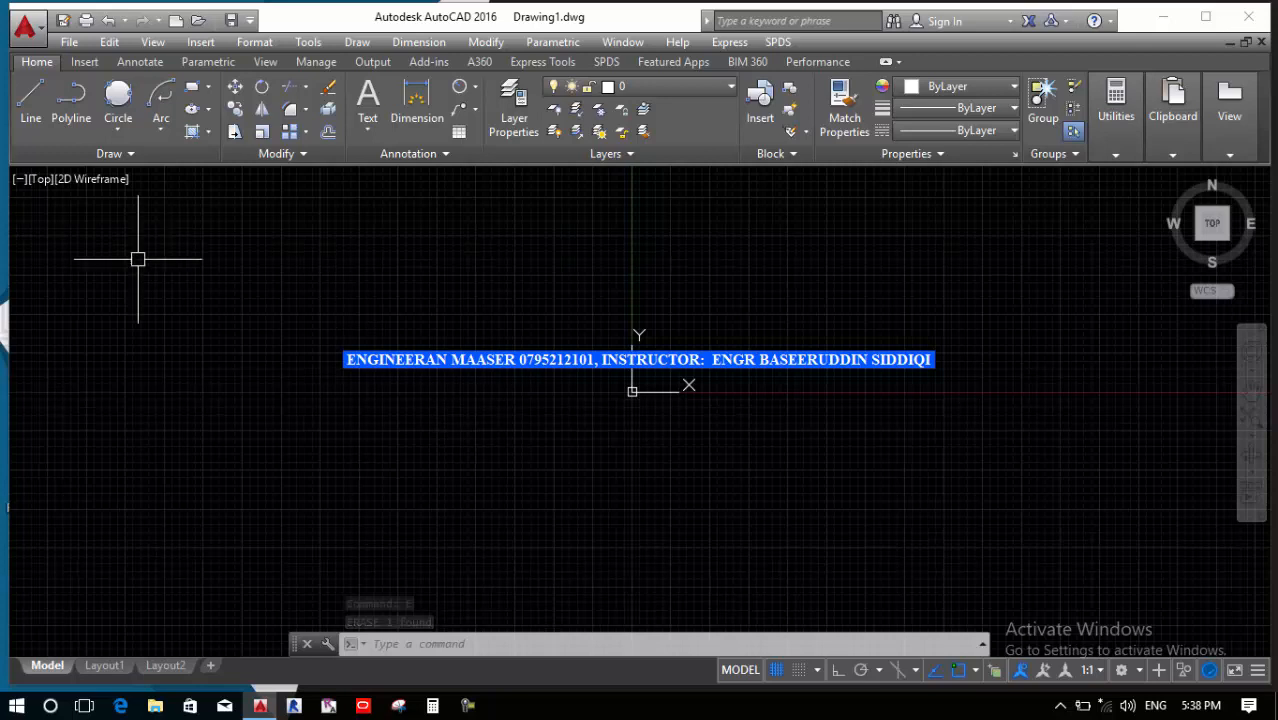
Draw a five-segment line chain: three nearly horizontal segments above the origin, one vertical segment down and one sloping back left
left_click(44, 128)
left_click(155, 318)
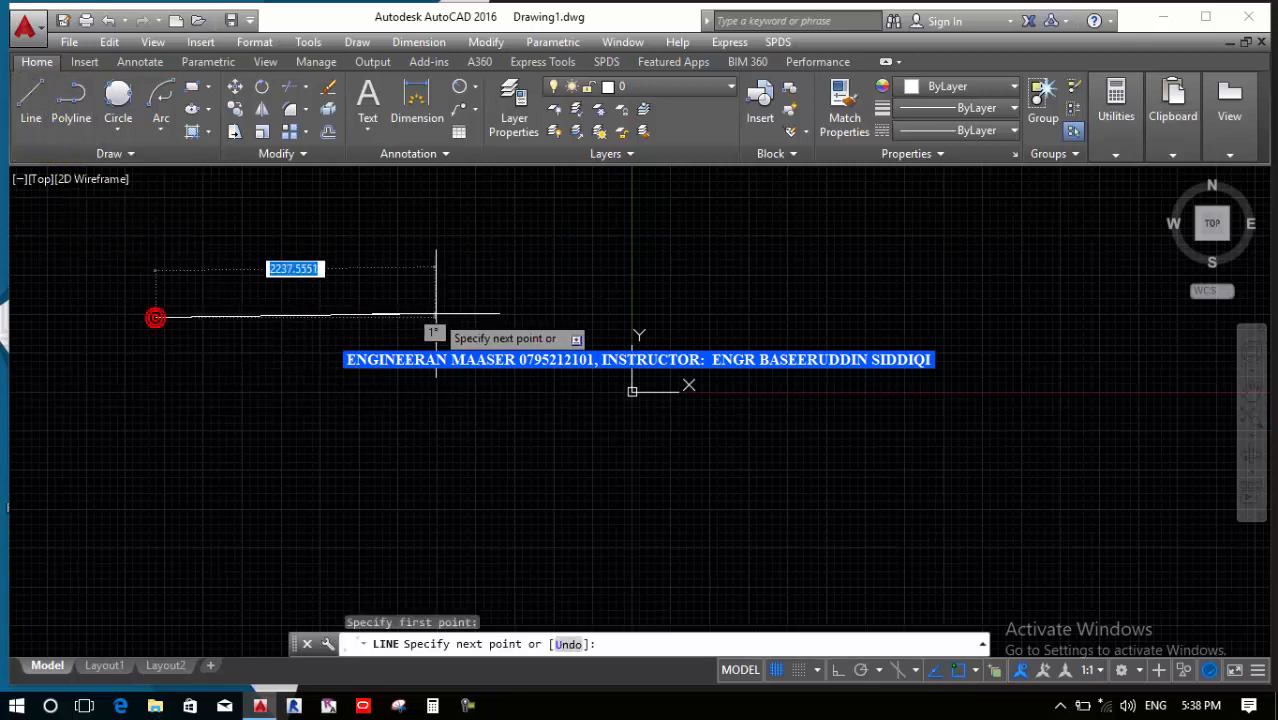
left_click(462, 313)
left_click(842, 304)
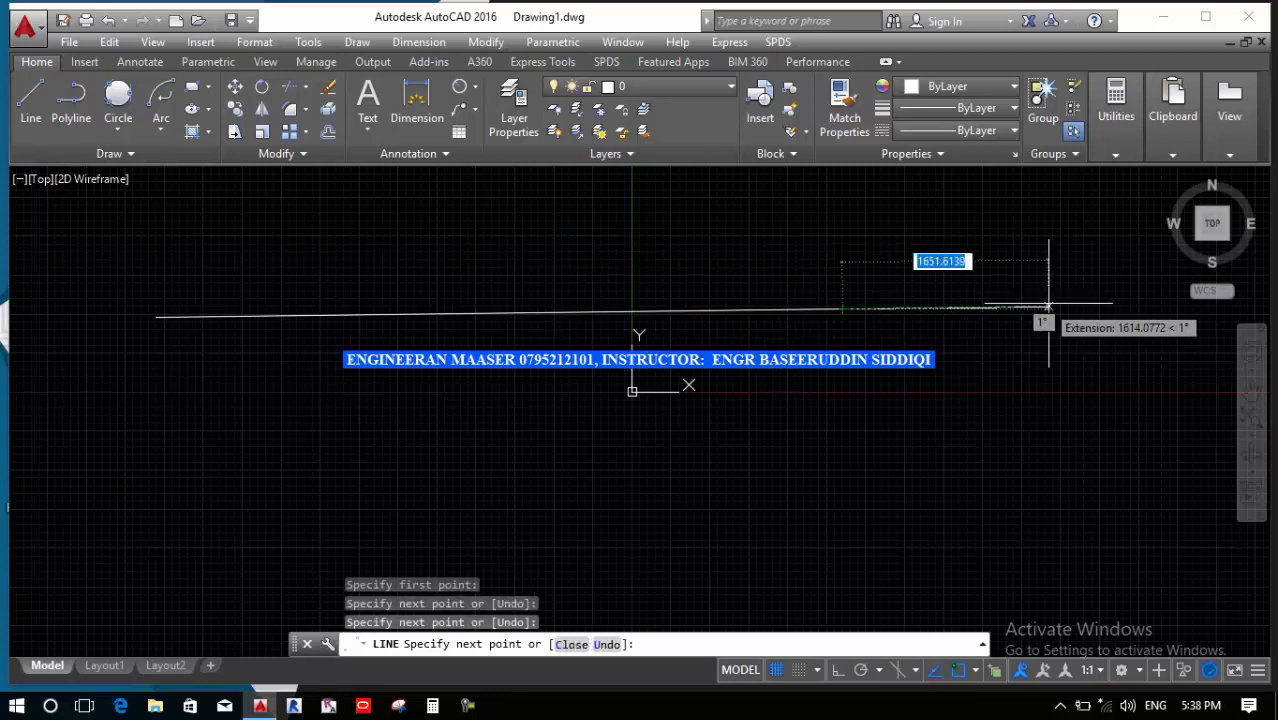
left_click(1047, 306)
left_click(1048, 408)
left_click(741, 453)
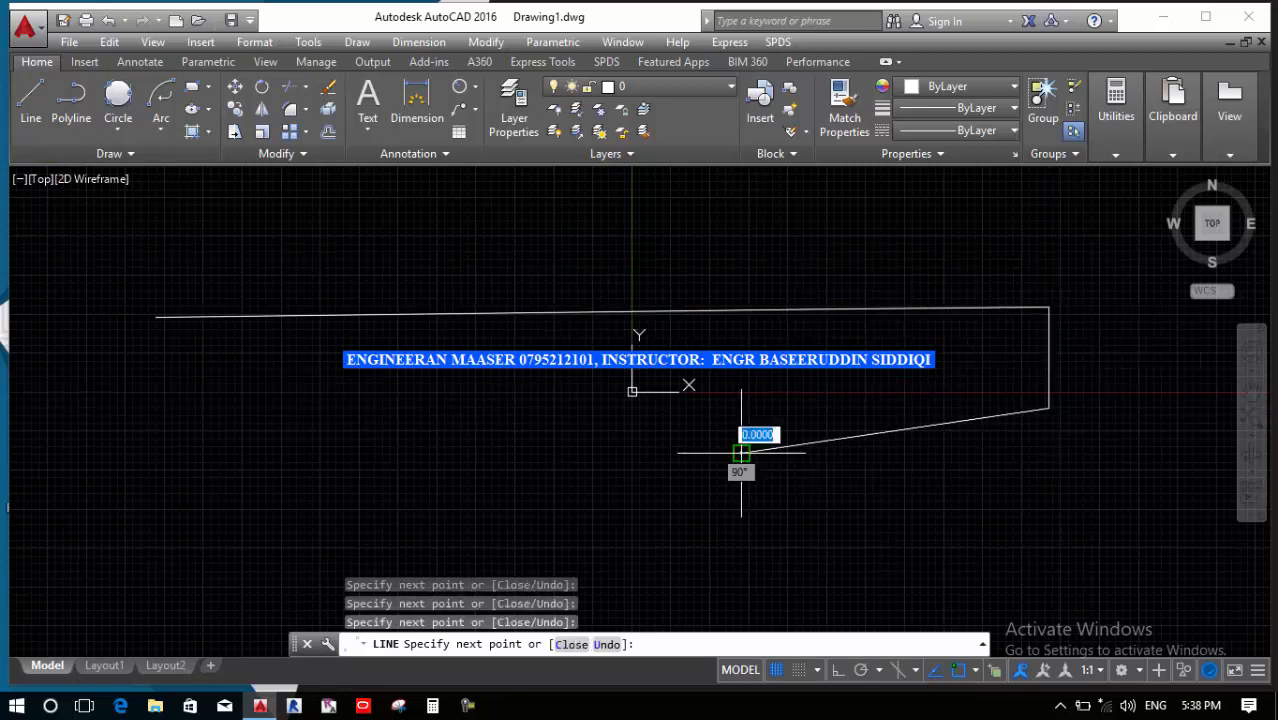
key("Return")
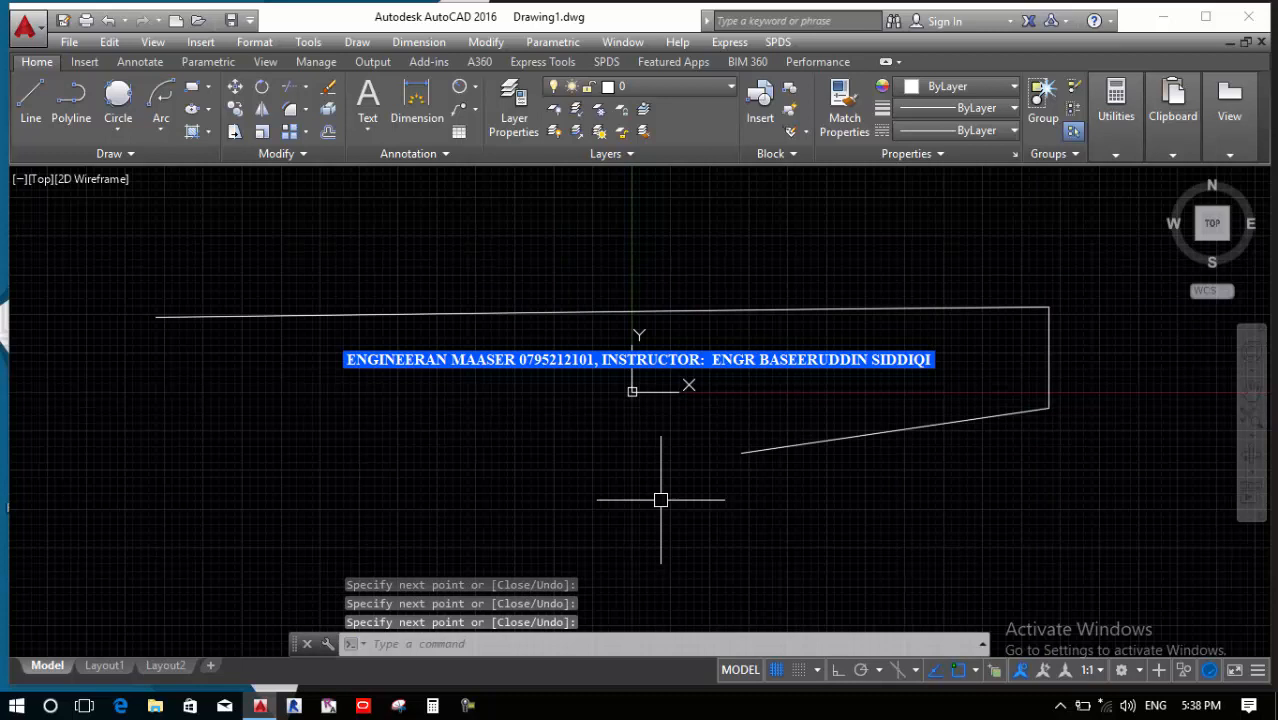
Start a new line chain above and left of the first one with a horizontal segment 20 units long
scroll(652, 510, "down", 2)
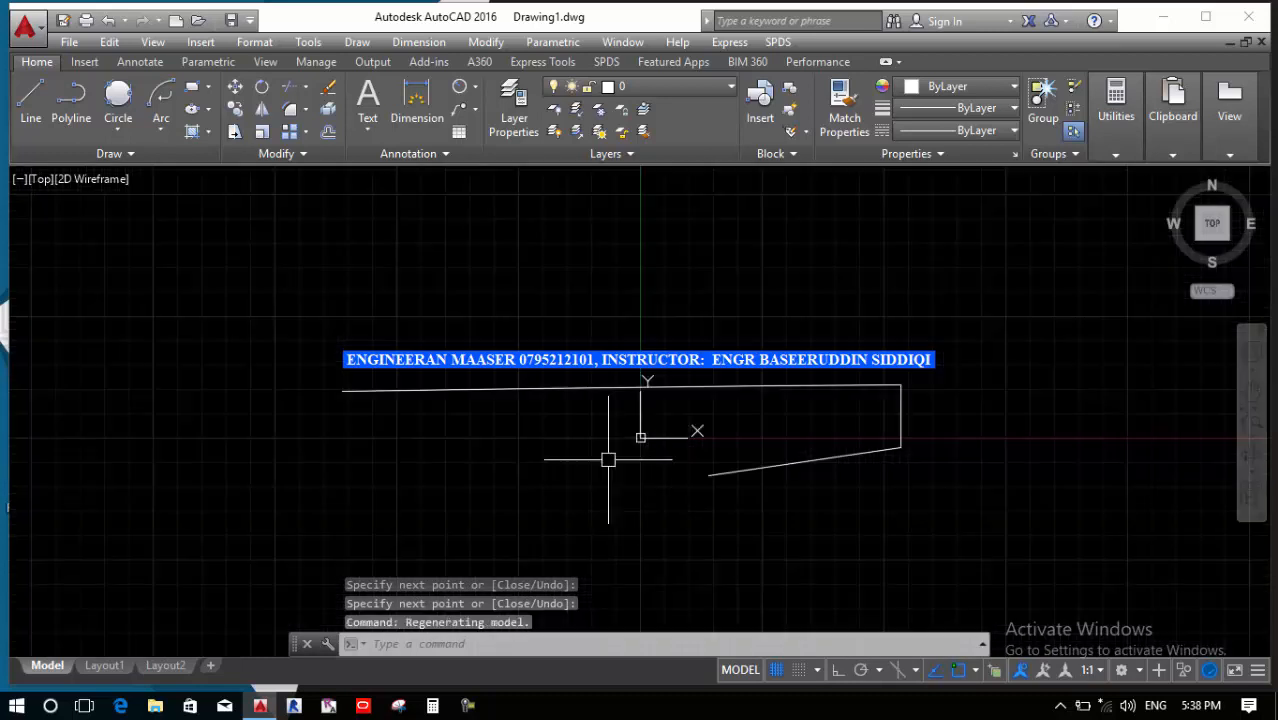
key("Return")
left_click(203, 234)
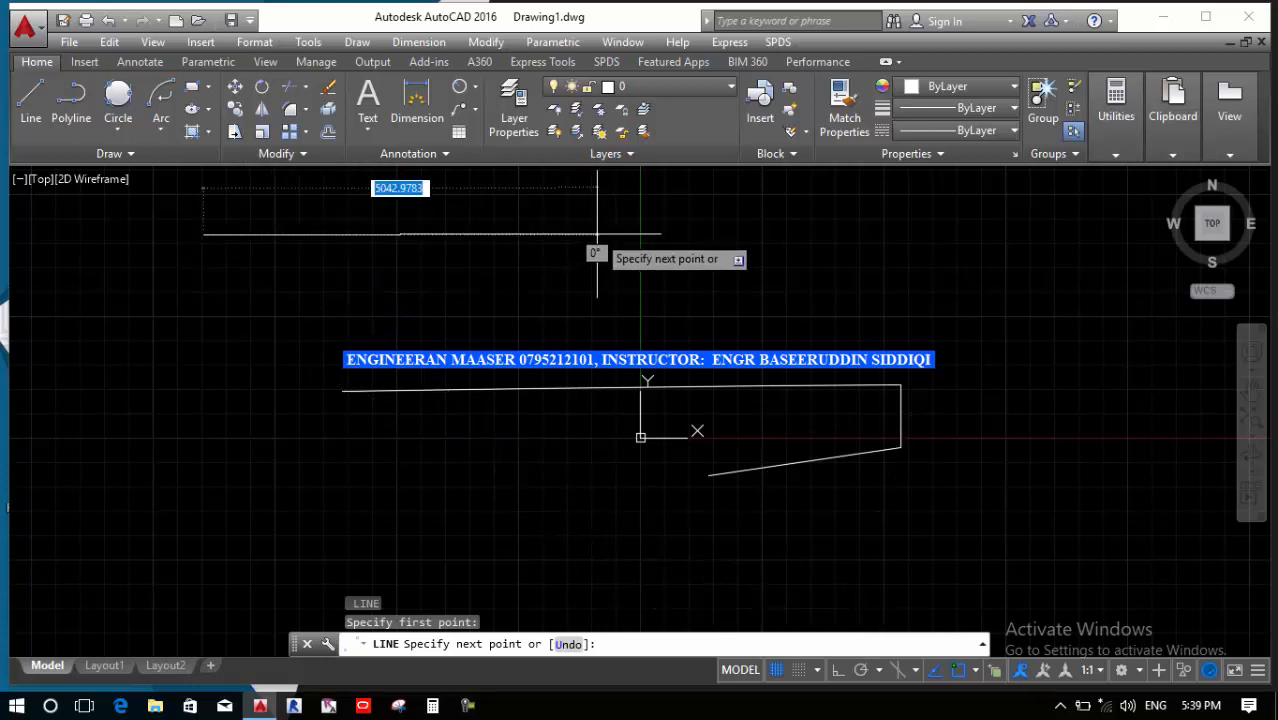
type("2")
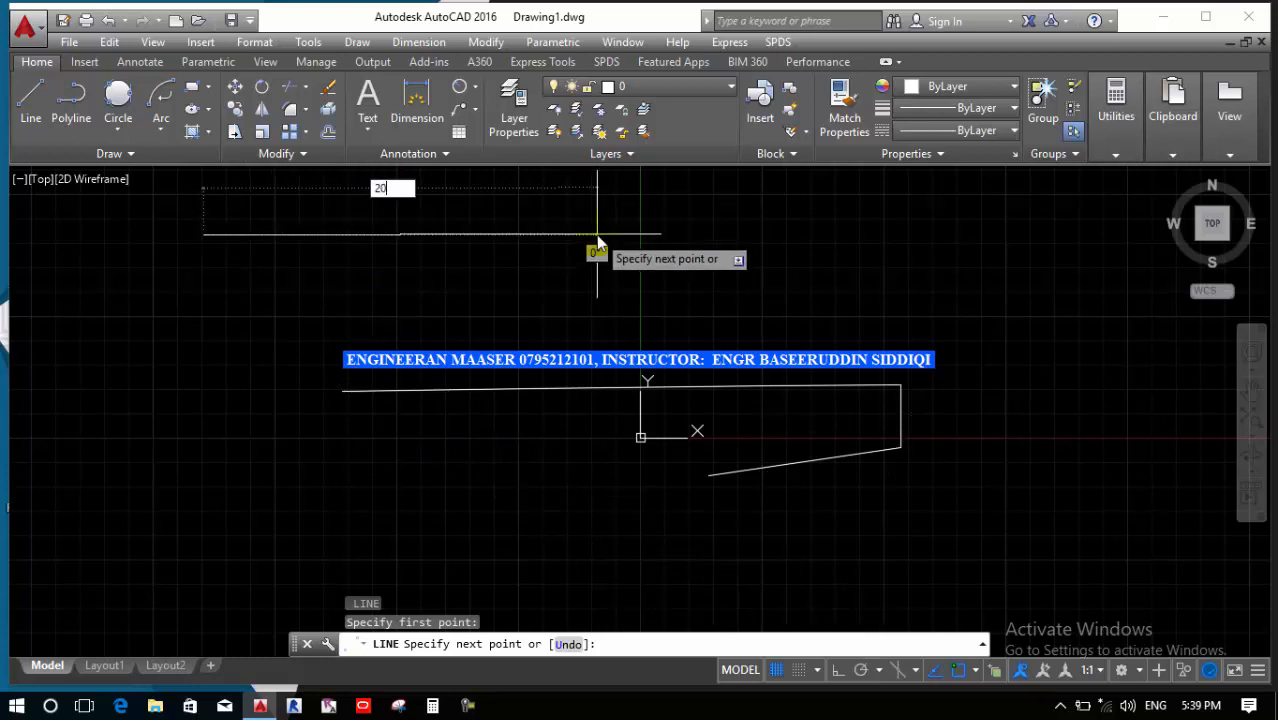
type("0")
key("Return")
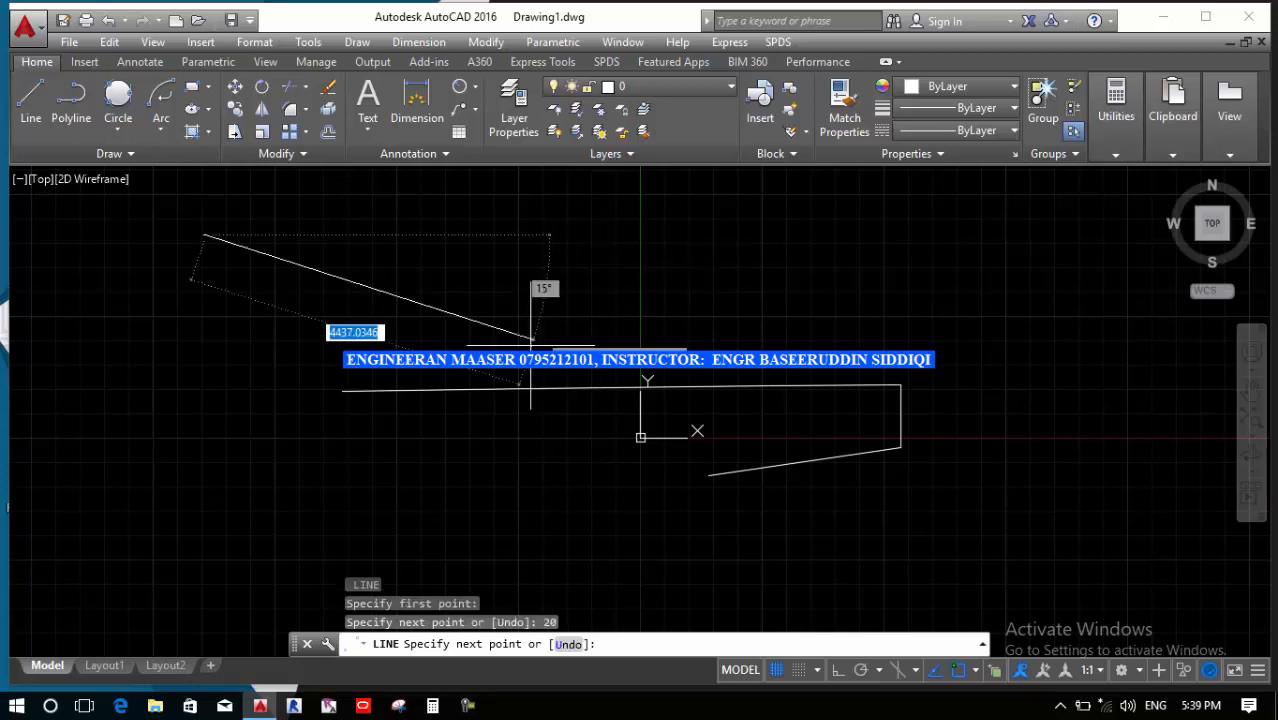
scroll(225, 245, "up", 5)
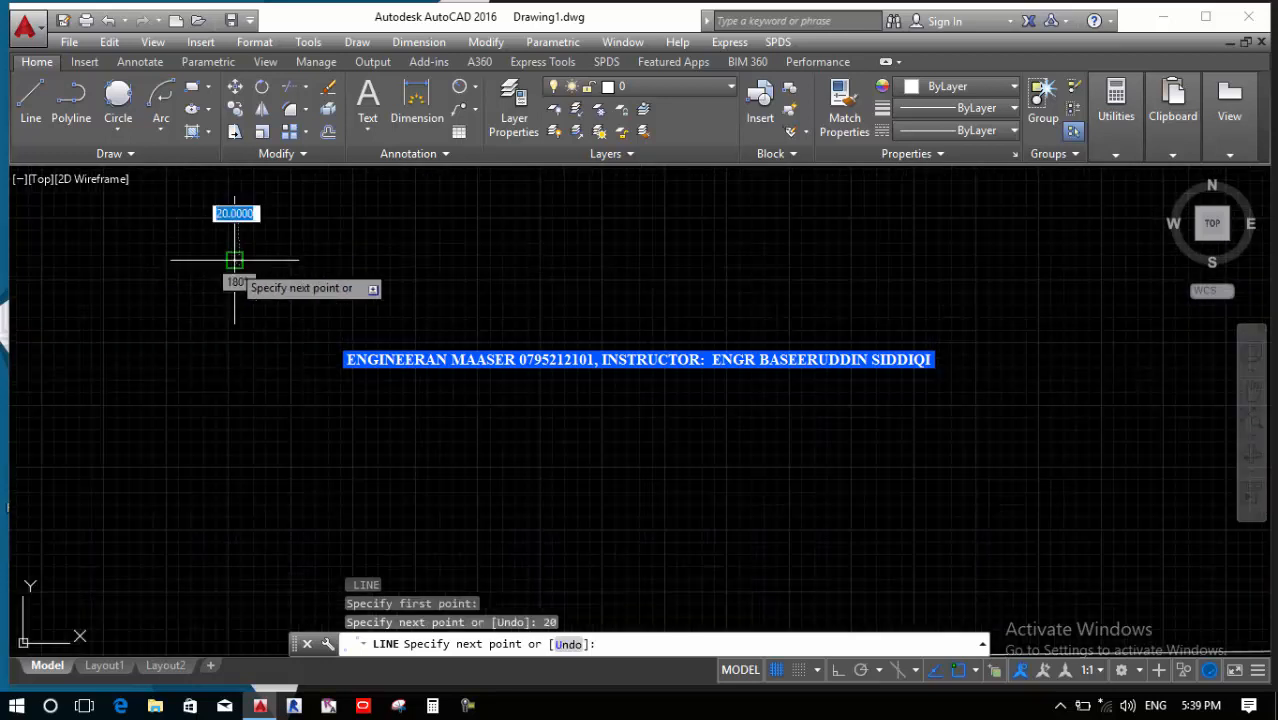
scroll(258, 276, "up", 10)
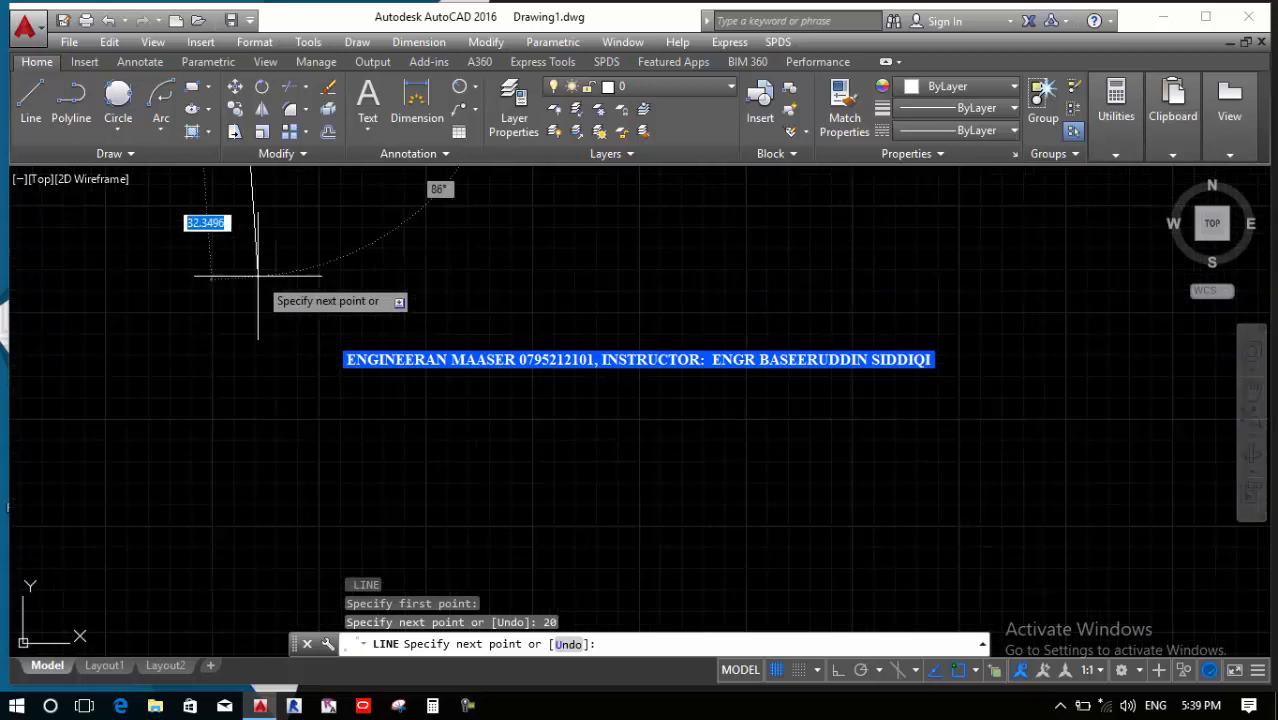
scroll(296, 444, "down", 8)
scroll(296, 444, "down", 2)
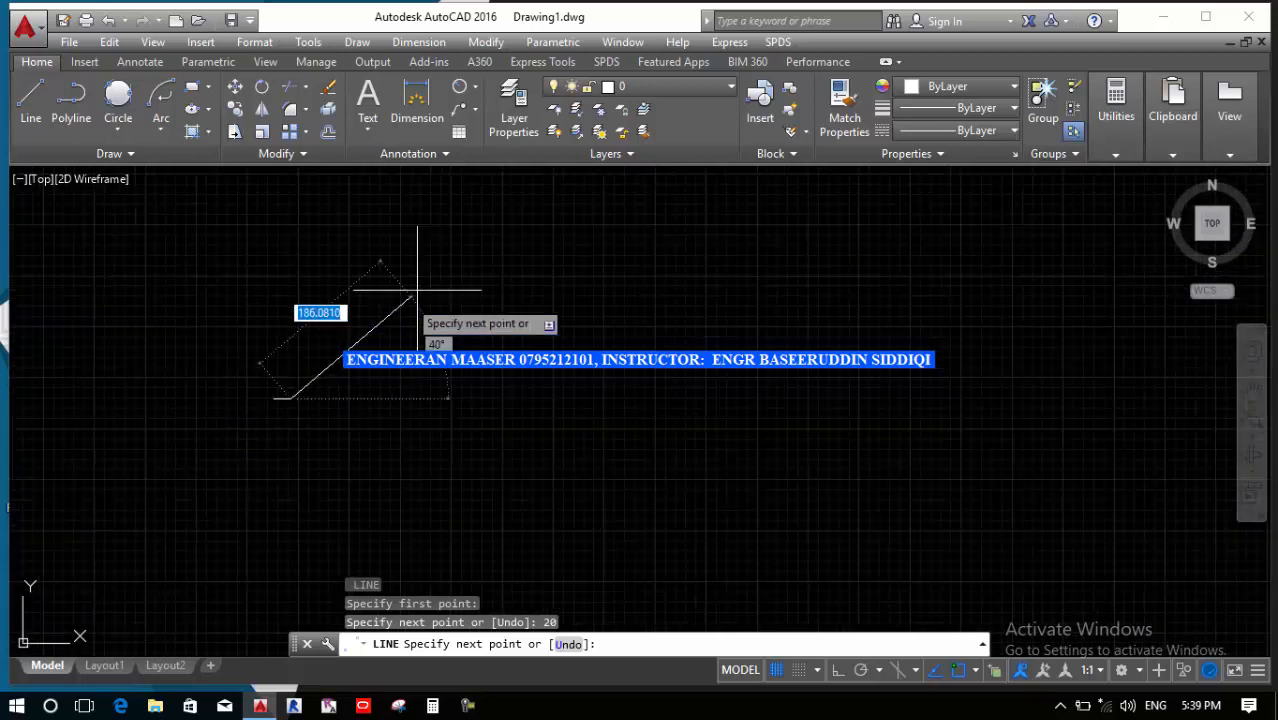
Continue the chain from the short segment with four zigzag segments alternating up and down toward the right
left_click(480, 250)
left_click(593, 427)
left_click(734, 311)
left_click(885, 499)
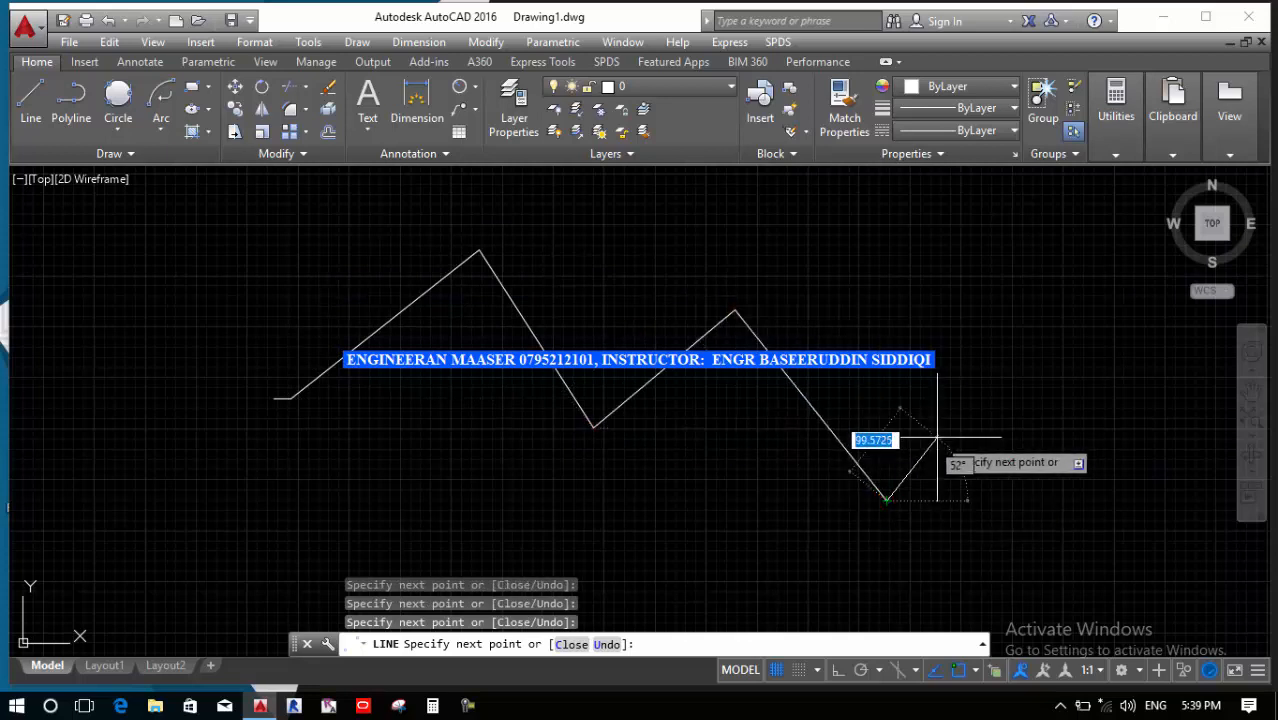
key("Escape")
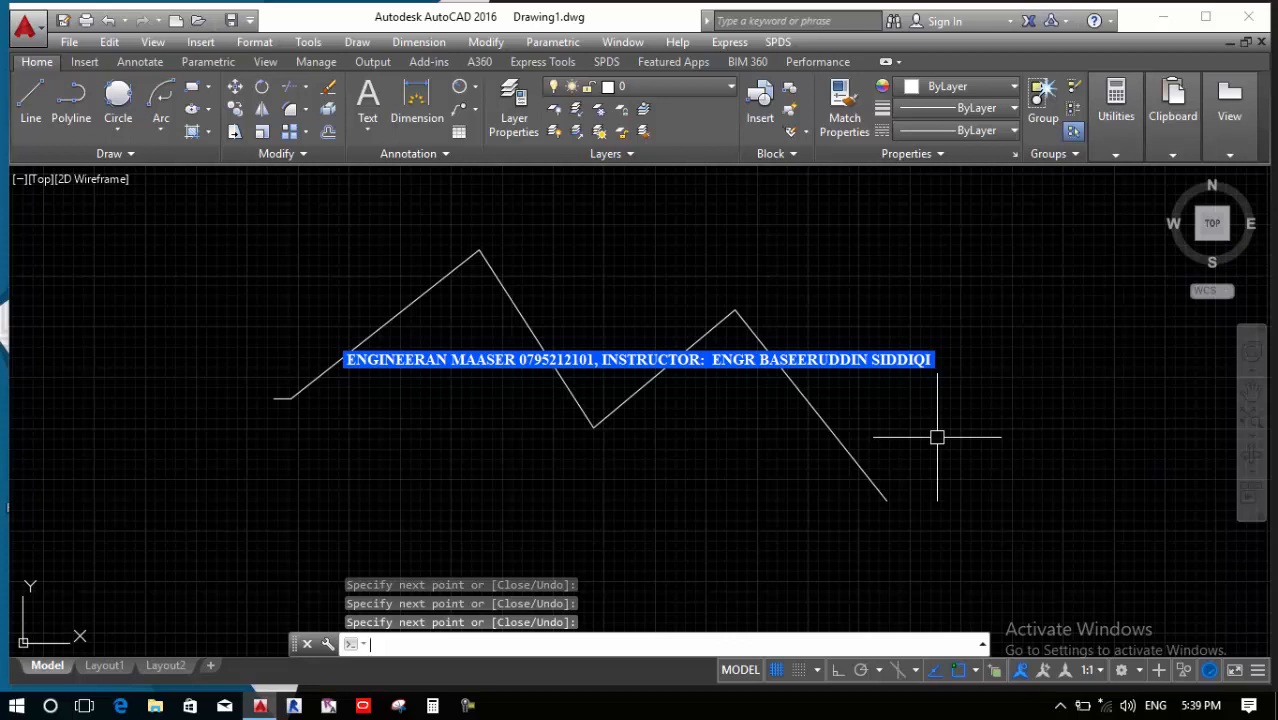
Draw a second chain of four freehand line segments across and above the zigzag
key("Return")
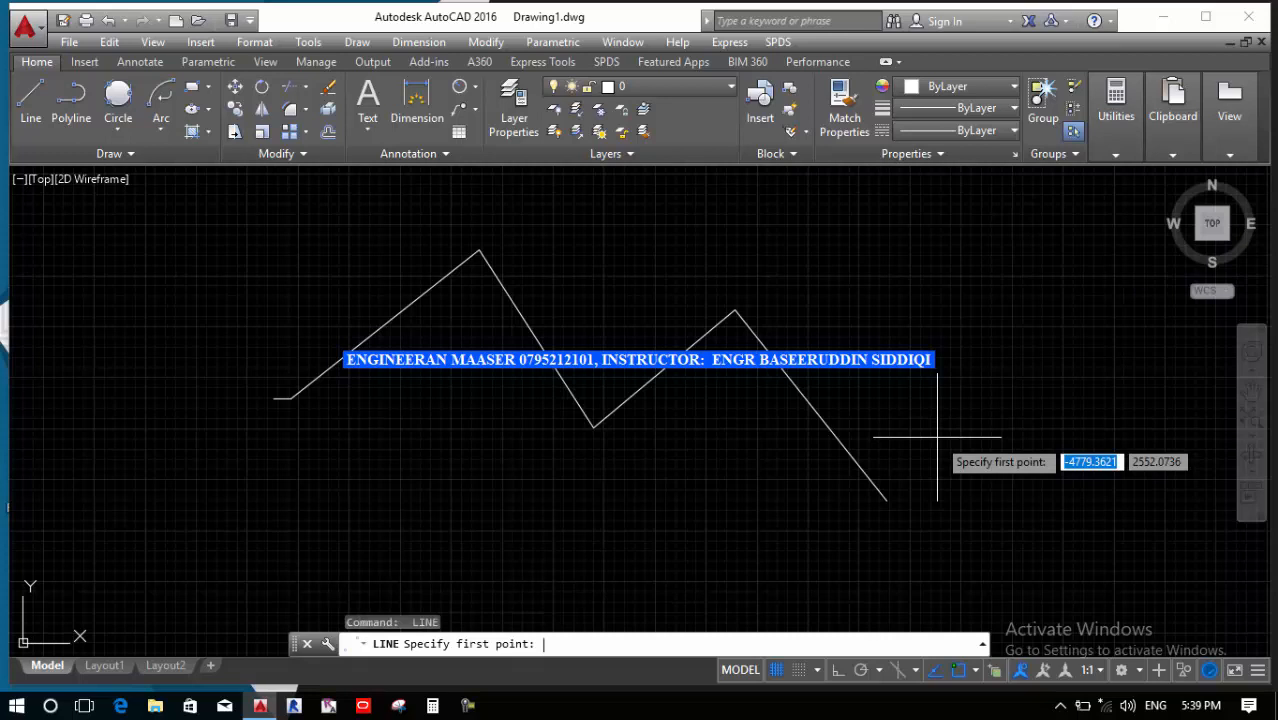
left_click(549, 262)
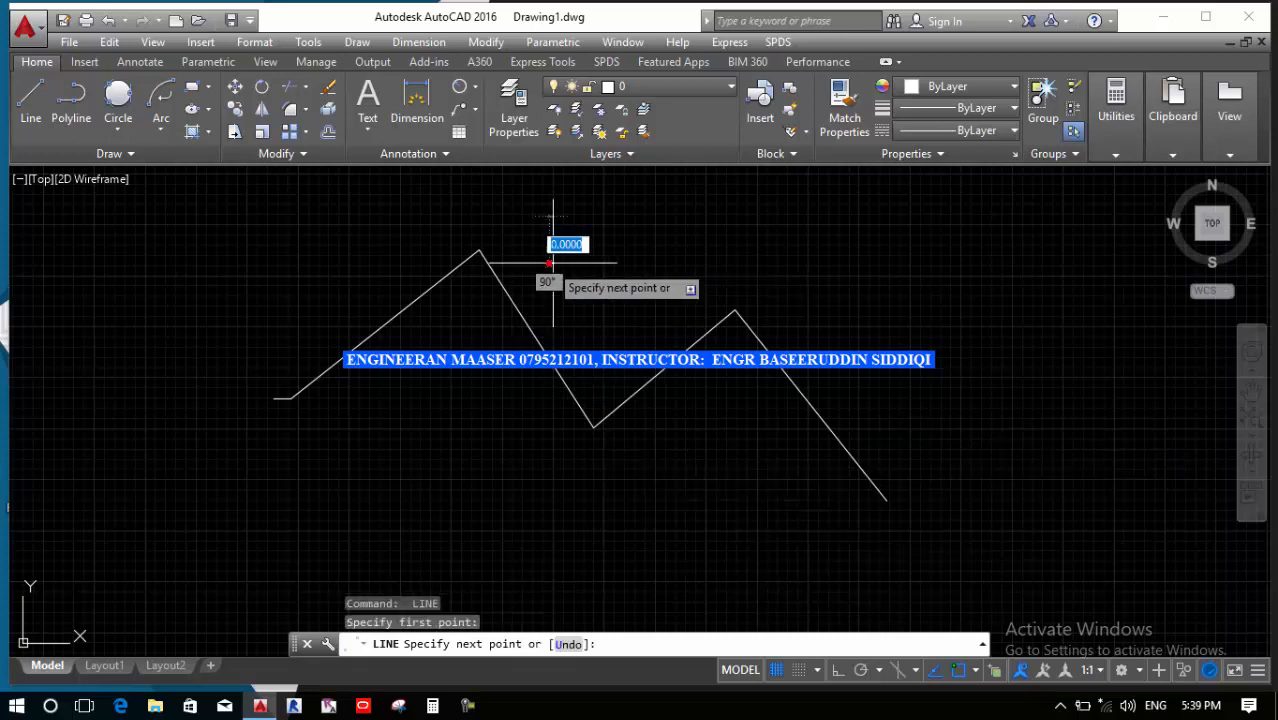
left_click(705, 261)
left_click(1010, 366)
left_click(374, 240)
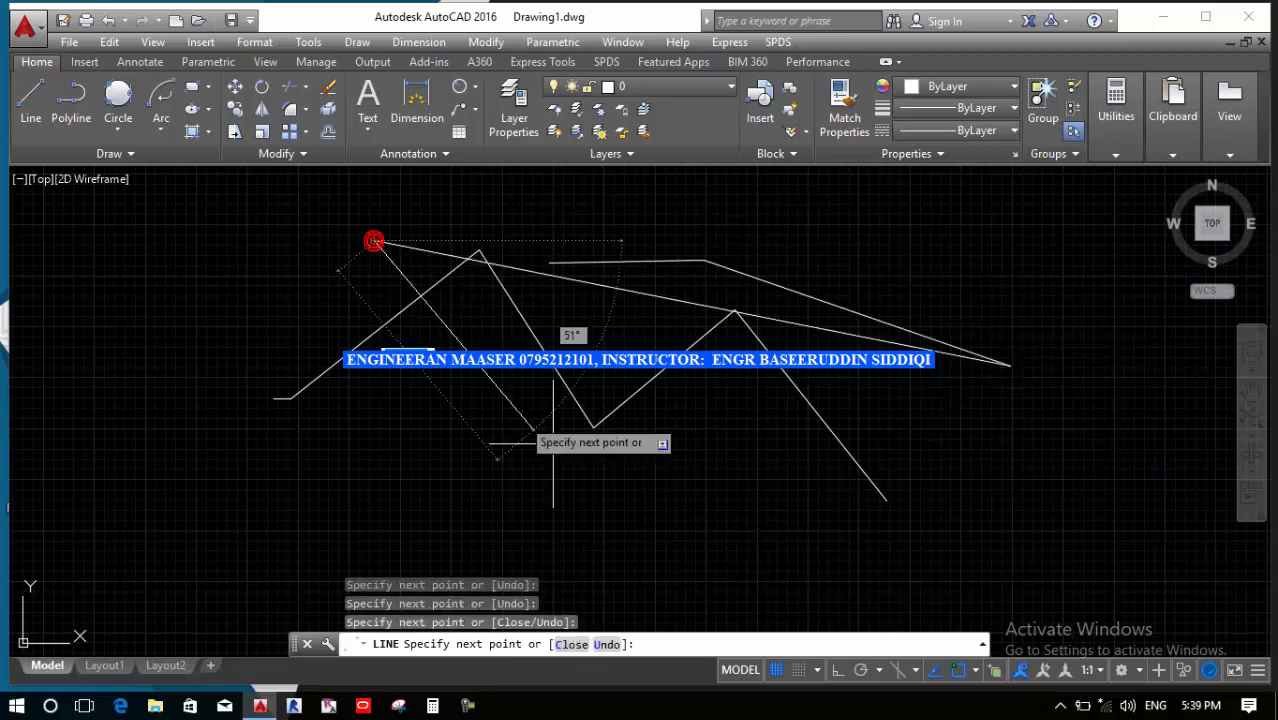
left_click(570, 456)
key("Return")
Erase both the zigzag lines and the large line chain so the drawing is empty
scroll(600, 505, "down", 6)
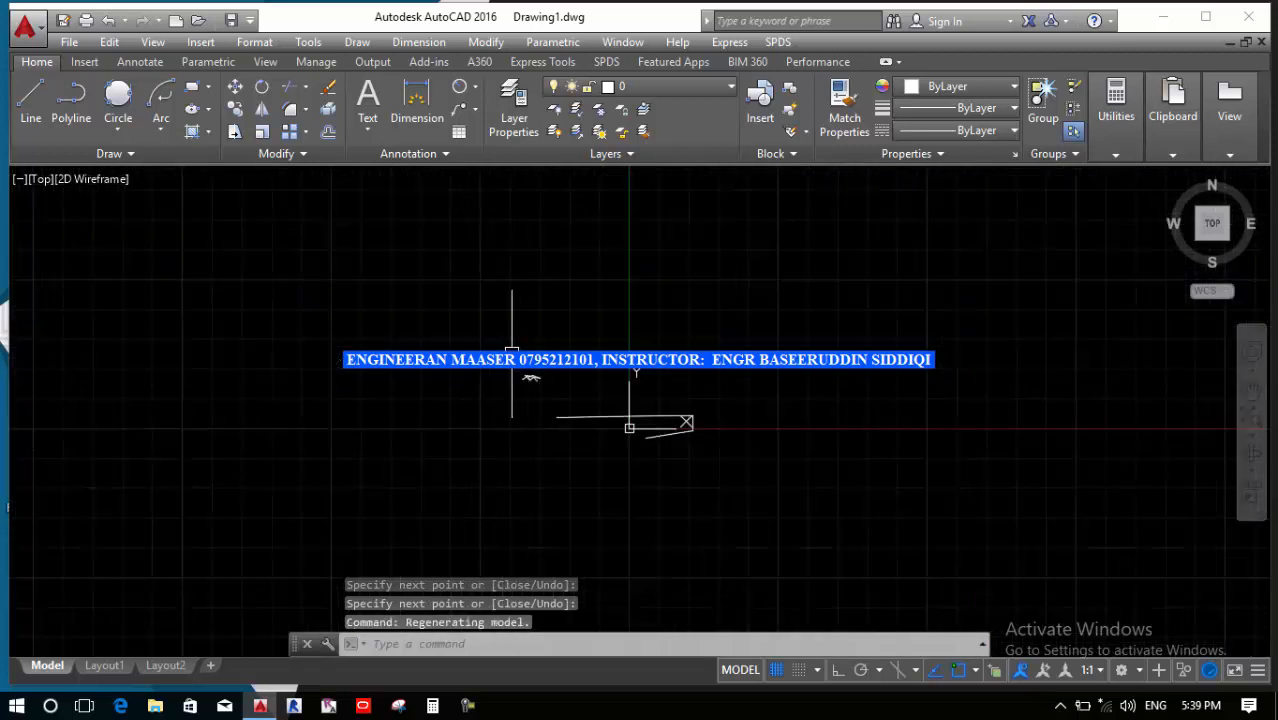
left_click(933, 563)
left_click(320, 284)
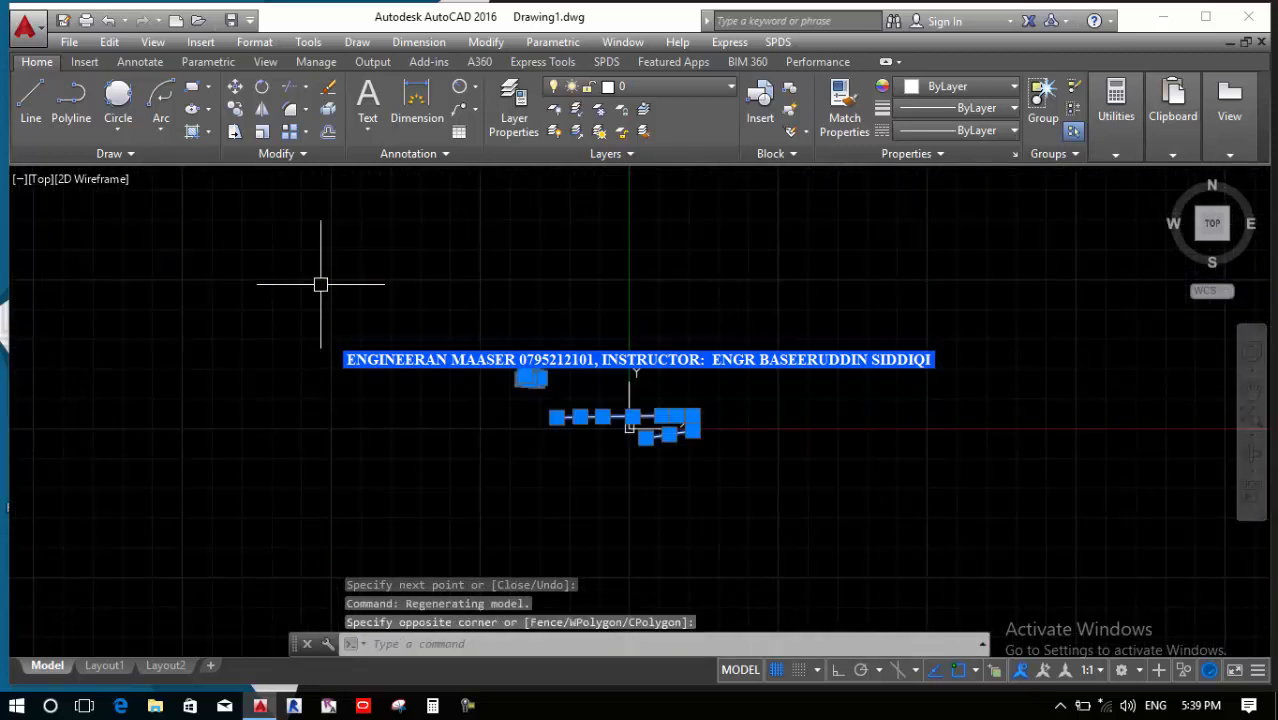
type("e")
key("Return")
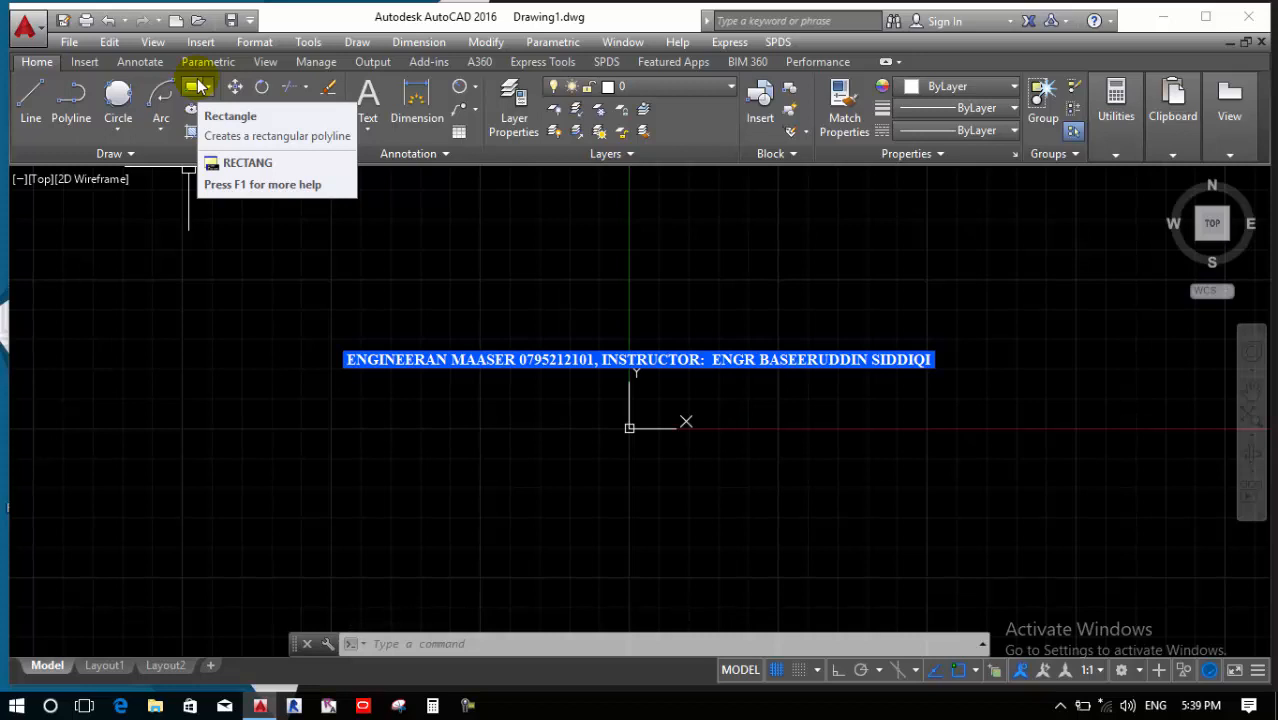
left_click(362, 42)
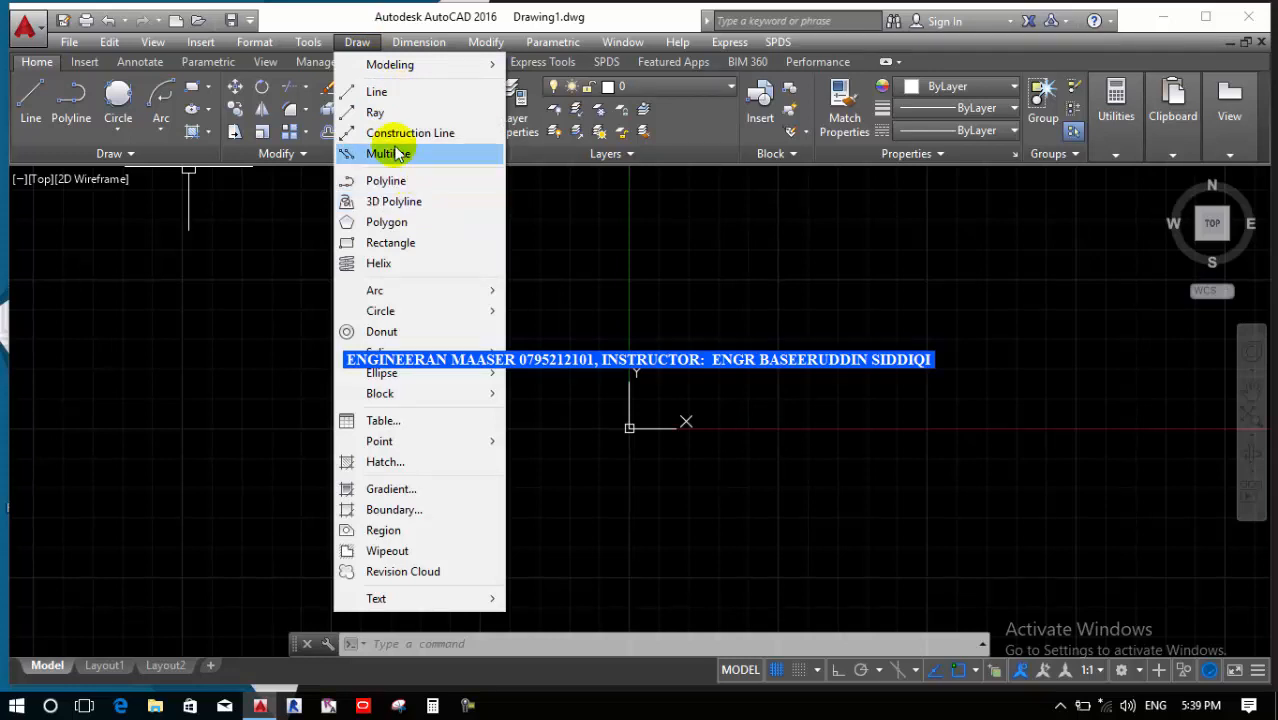
mouse_move(403, 313)
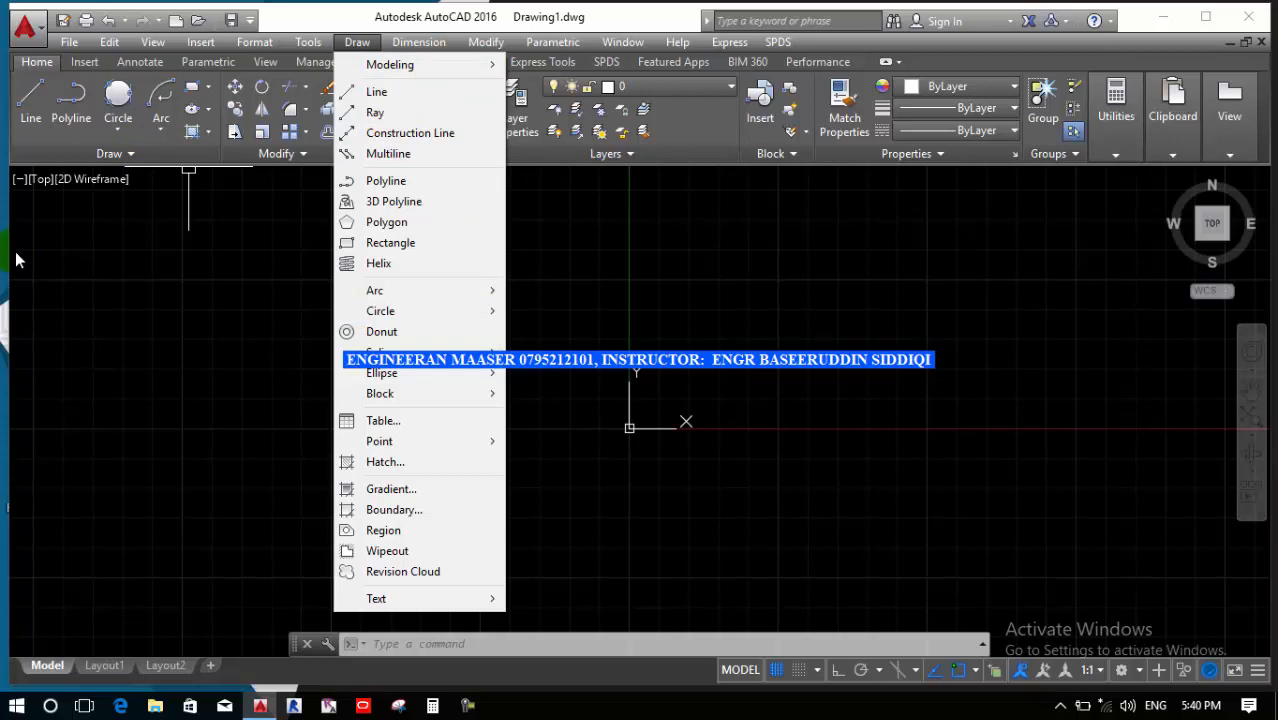
left_click(90, 280)
left_click(155, 250)
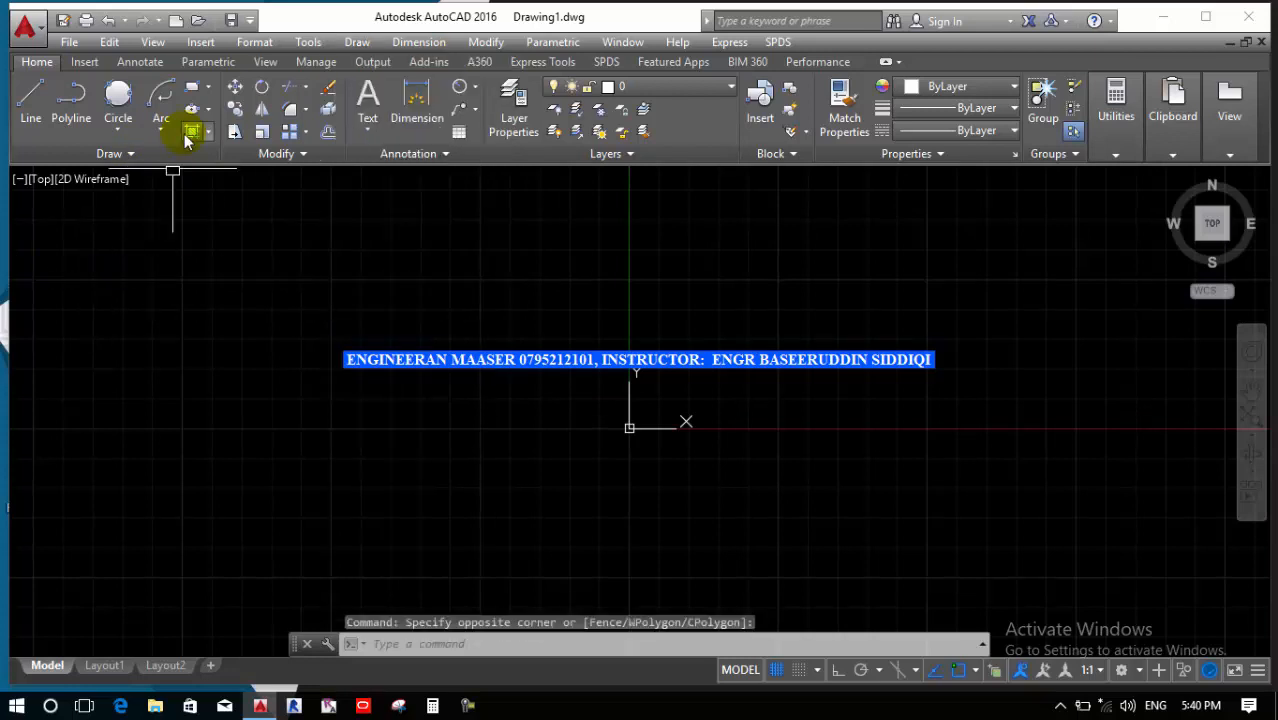
left_click(210, 90)
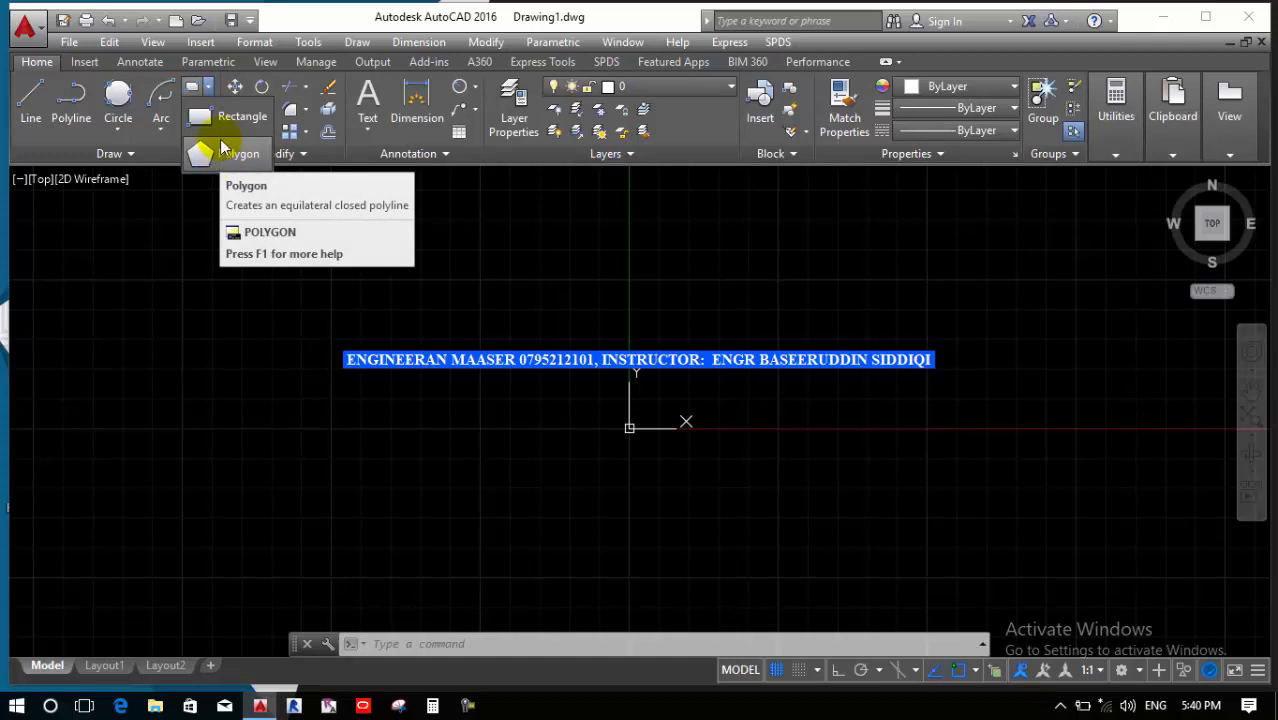
left_click(232, 307)
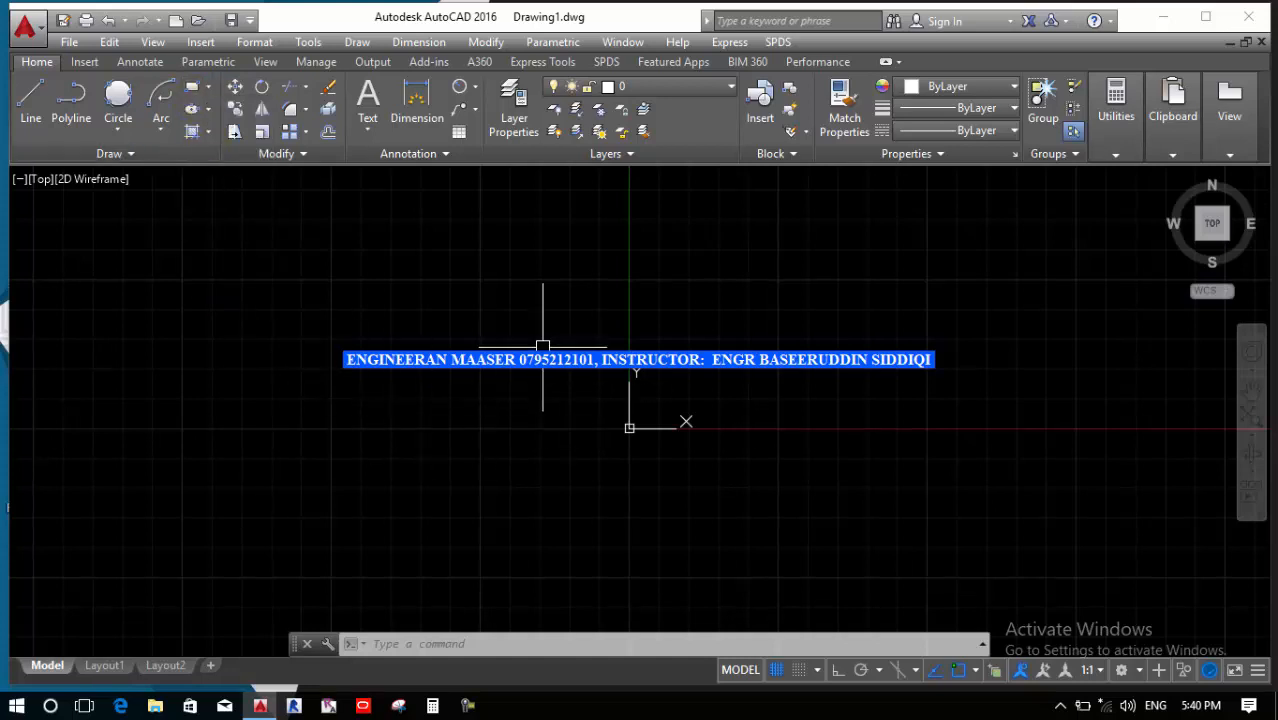
type("e")
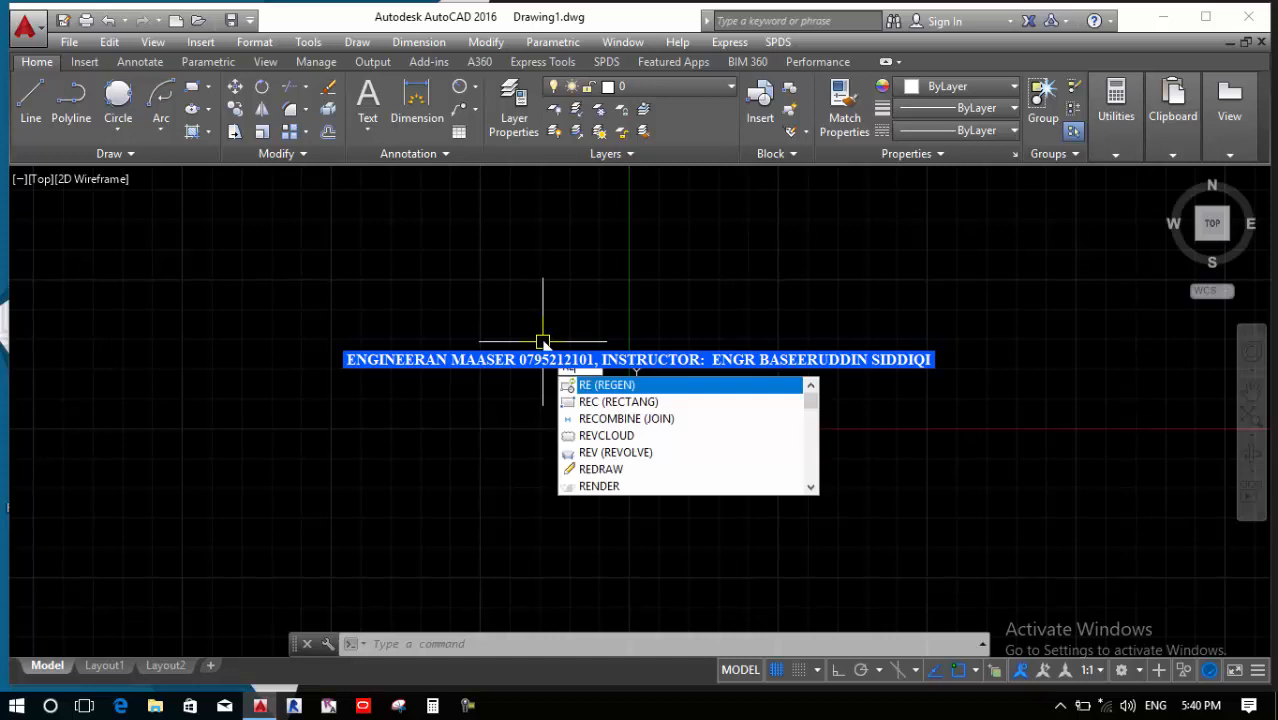
type("c")
key("Return")
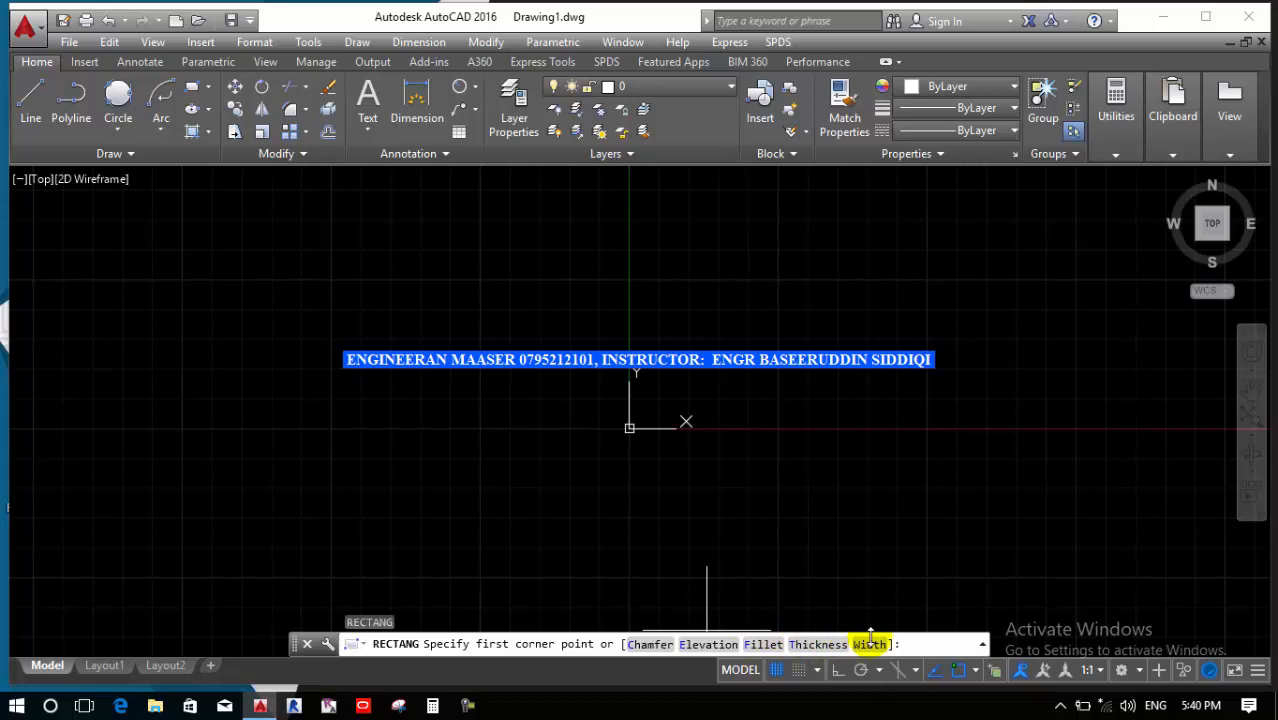
left_click(272, 285)
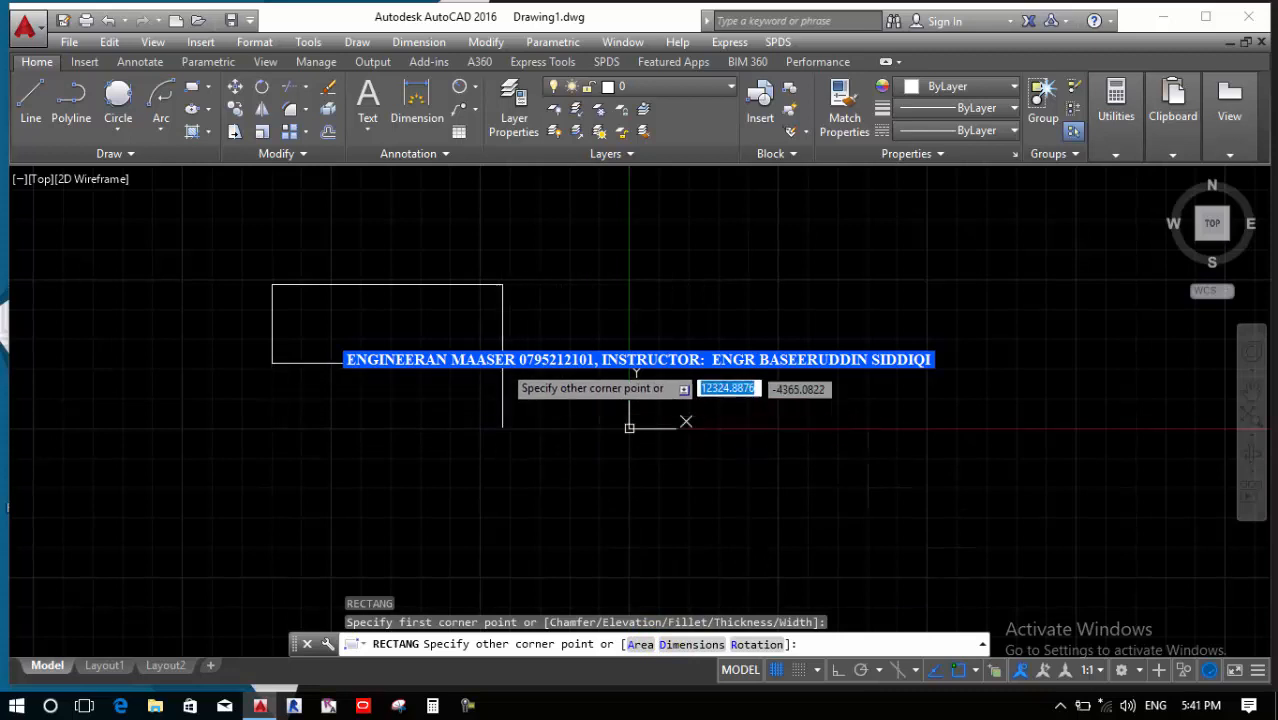
key("Return")
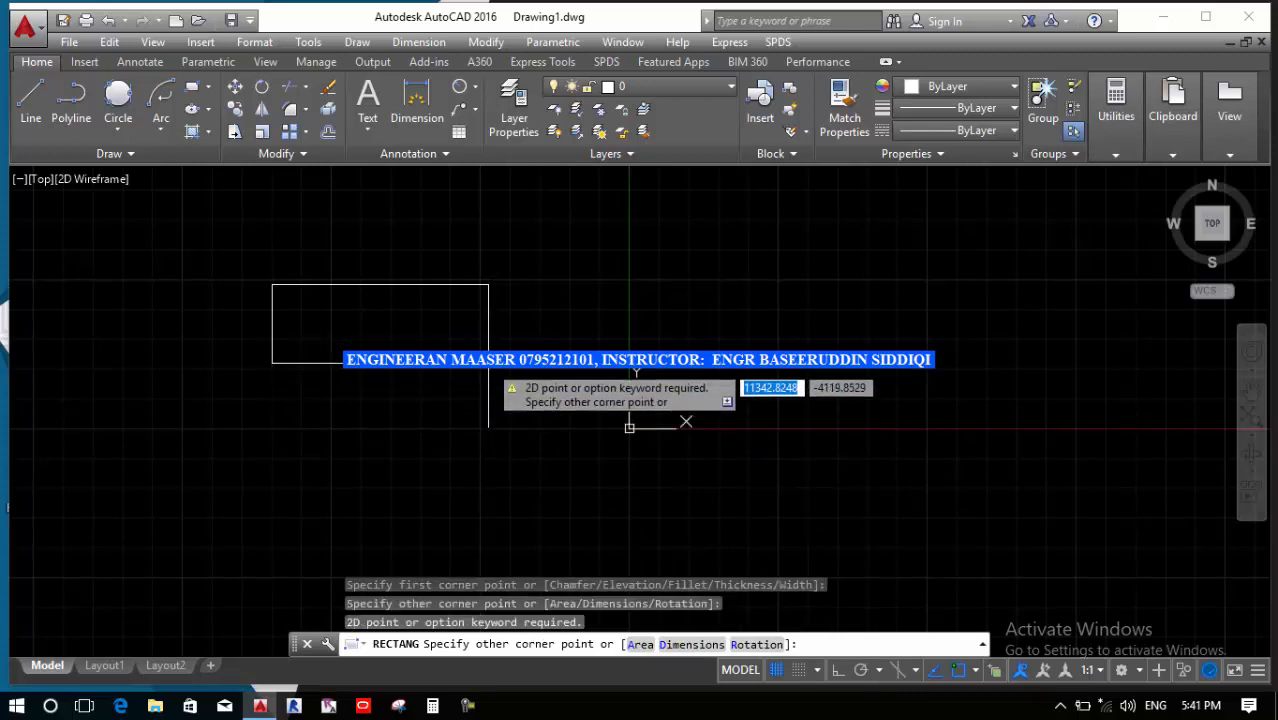
key("Escape")
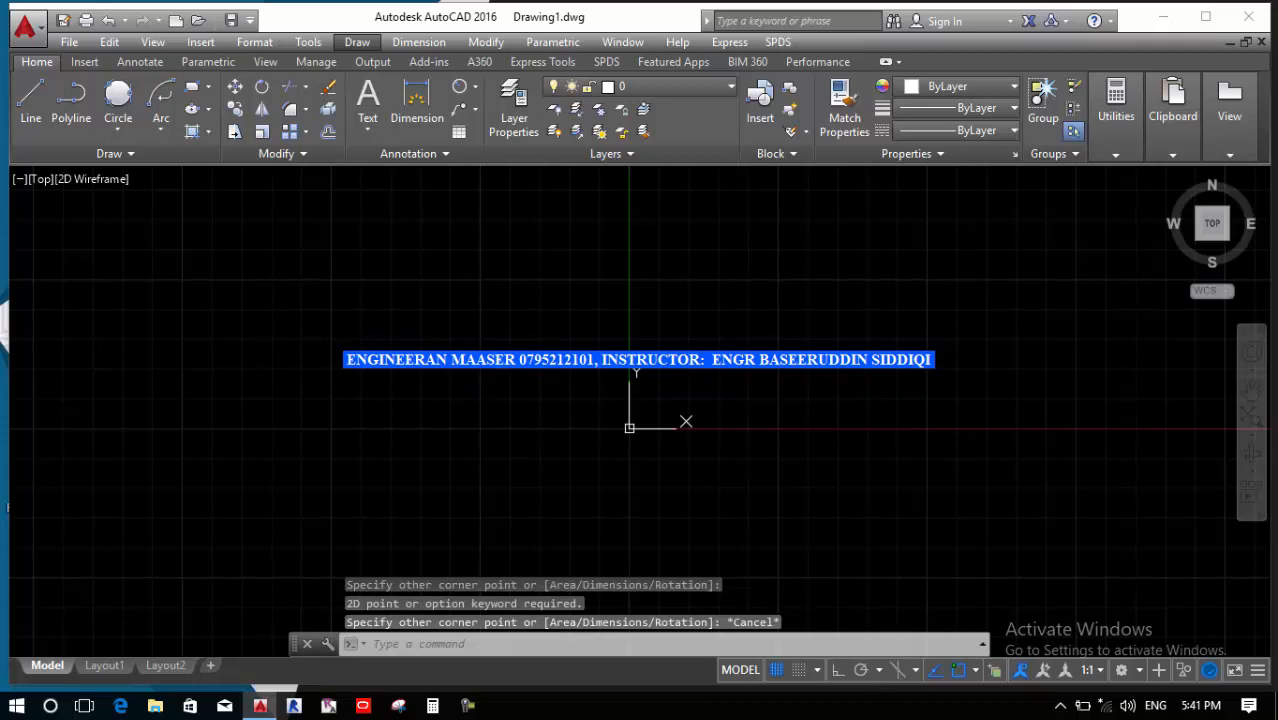
left_click(452, 426)
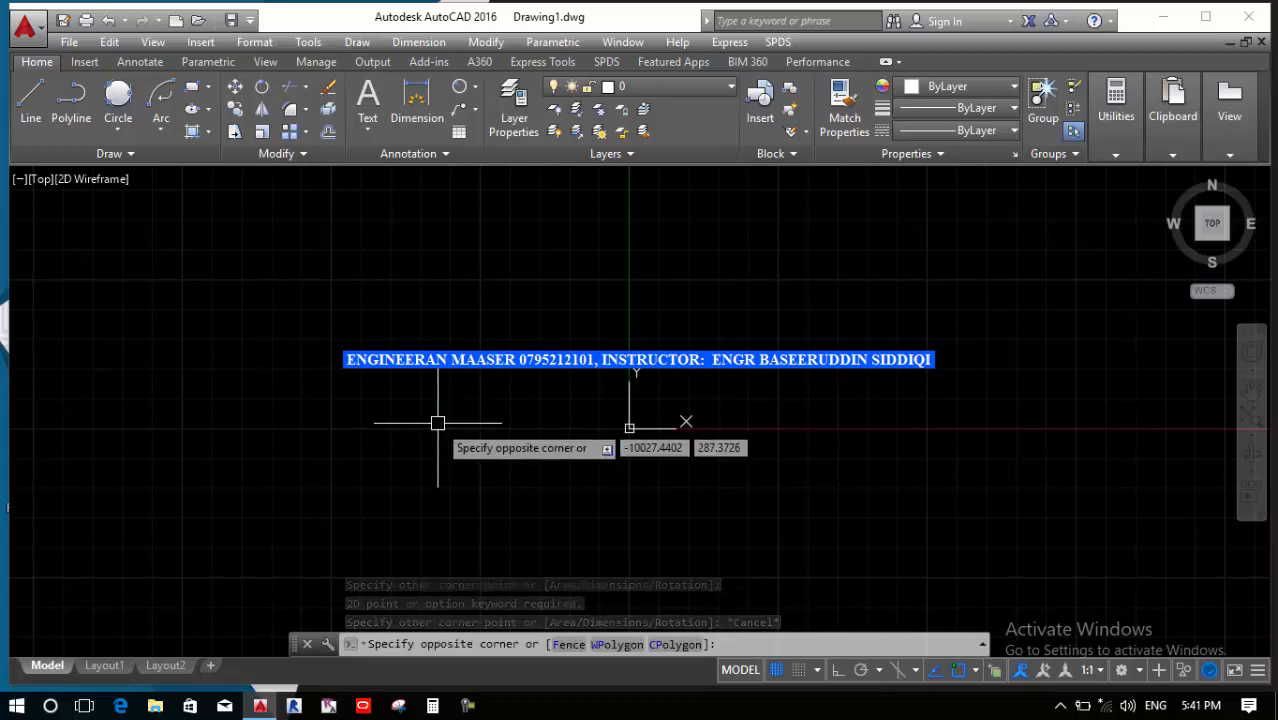
key("Escape")
type("rec")
key("Return")
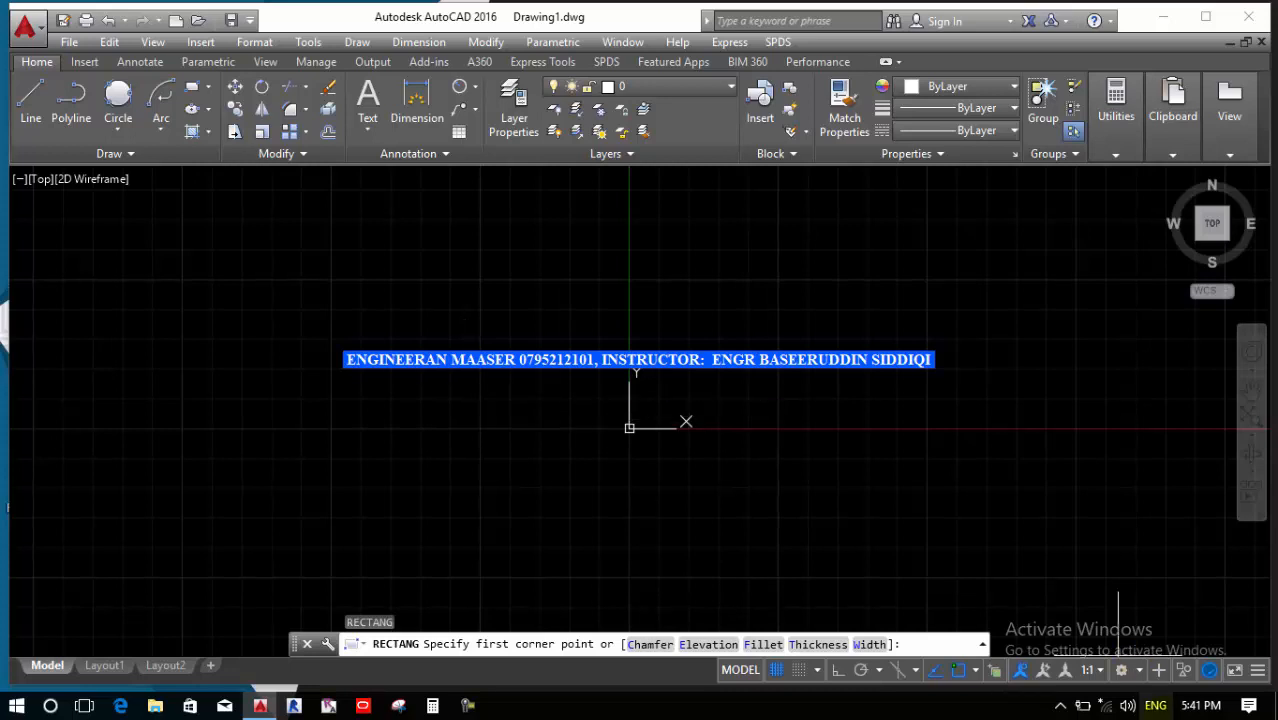
left_click(1062, 706)
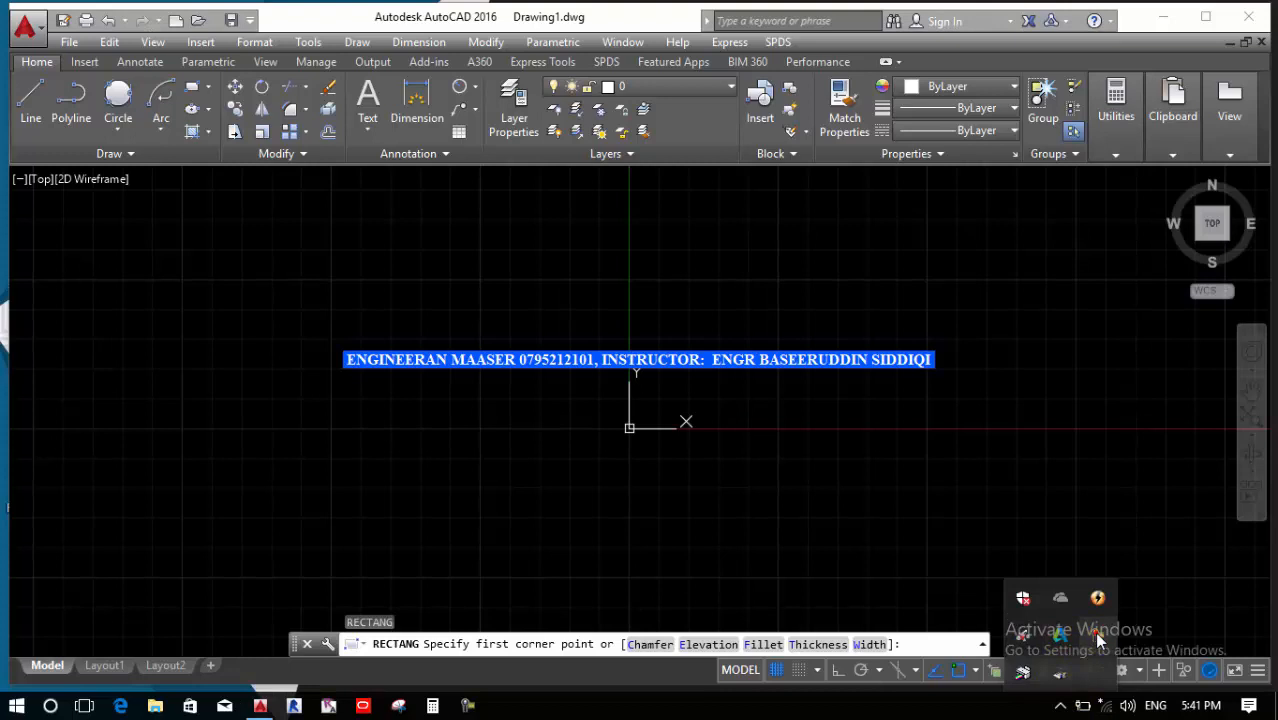
left_click(1058, 670)
left_click(1200, 645)
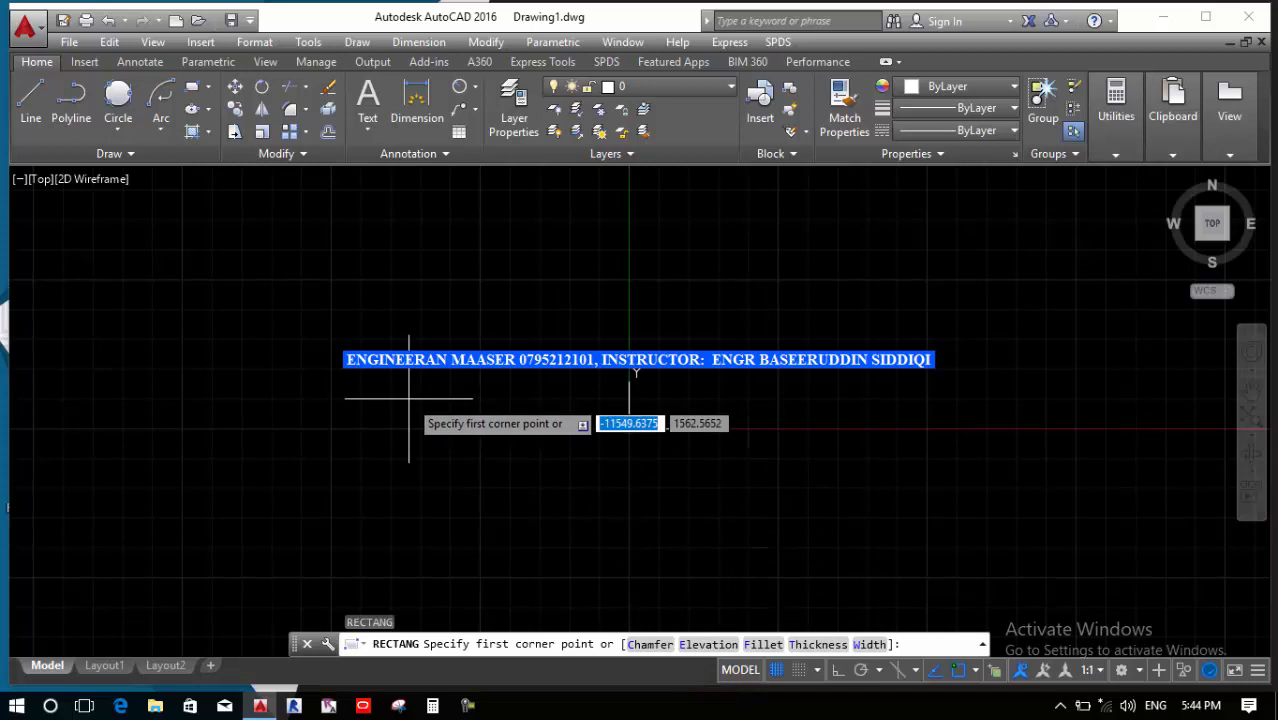
key("Escape")
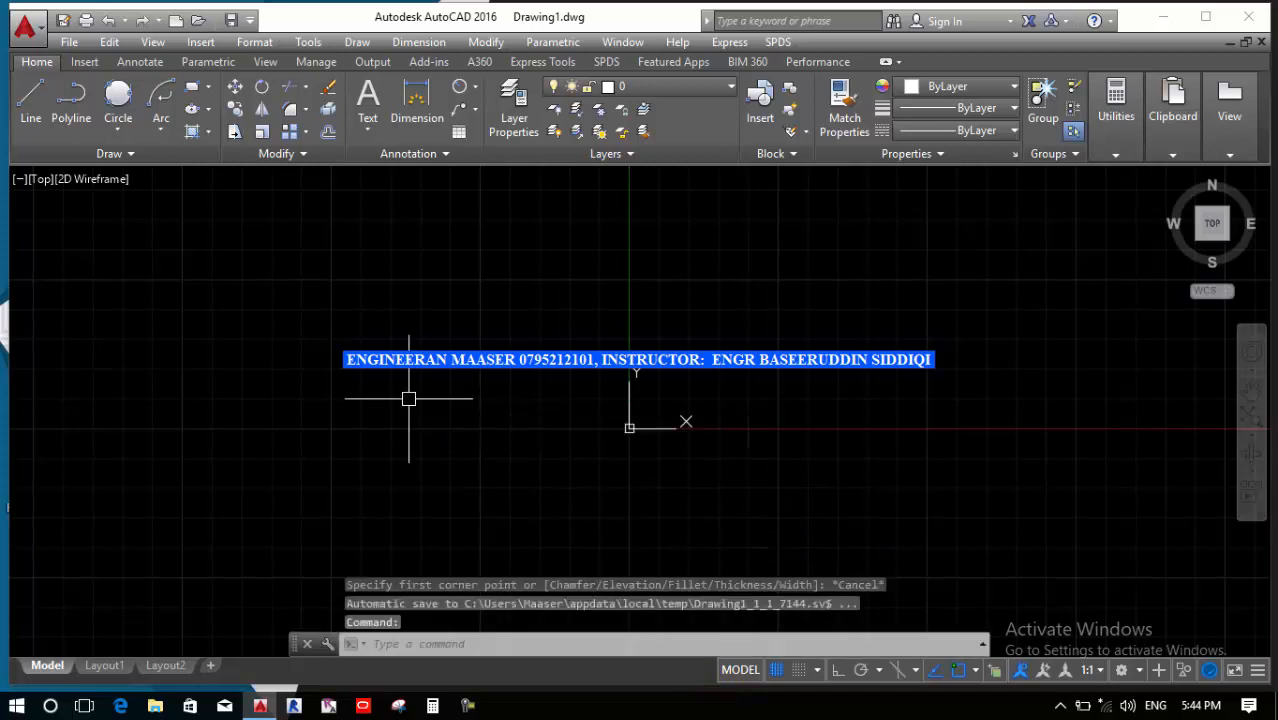
Start the Rectangle command with its Chamfer option and set both the first and second chamfer distances to 3
key("Return")
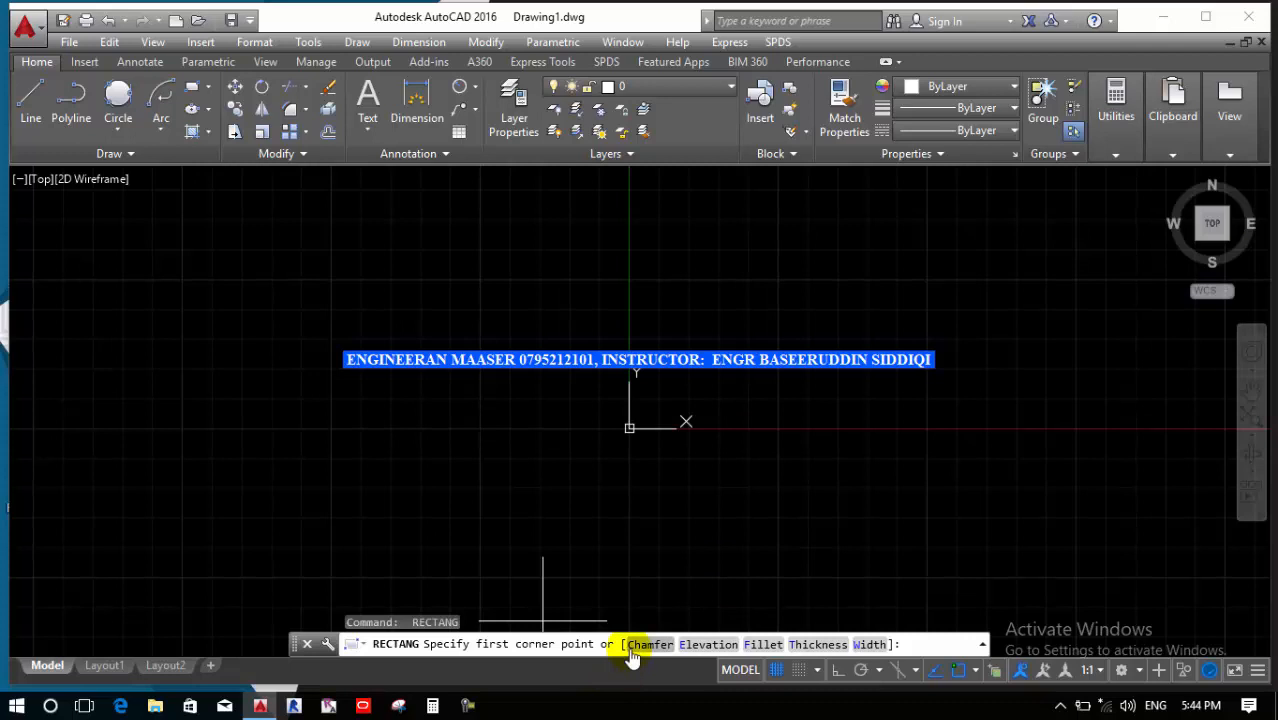
type("c")
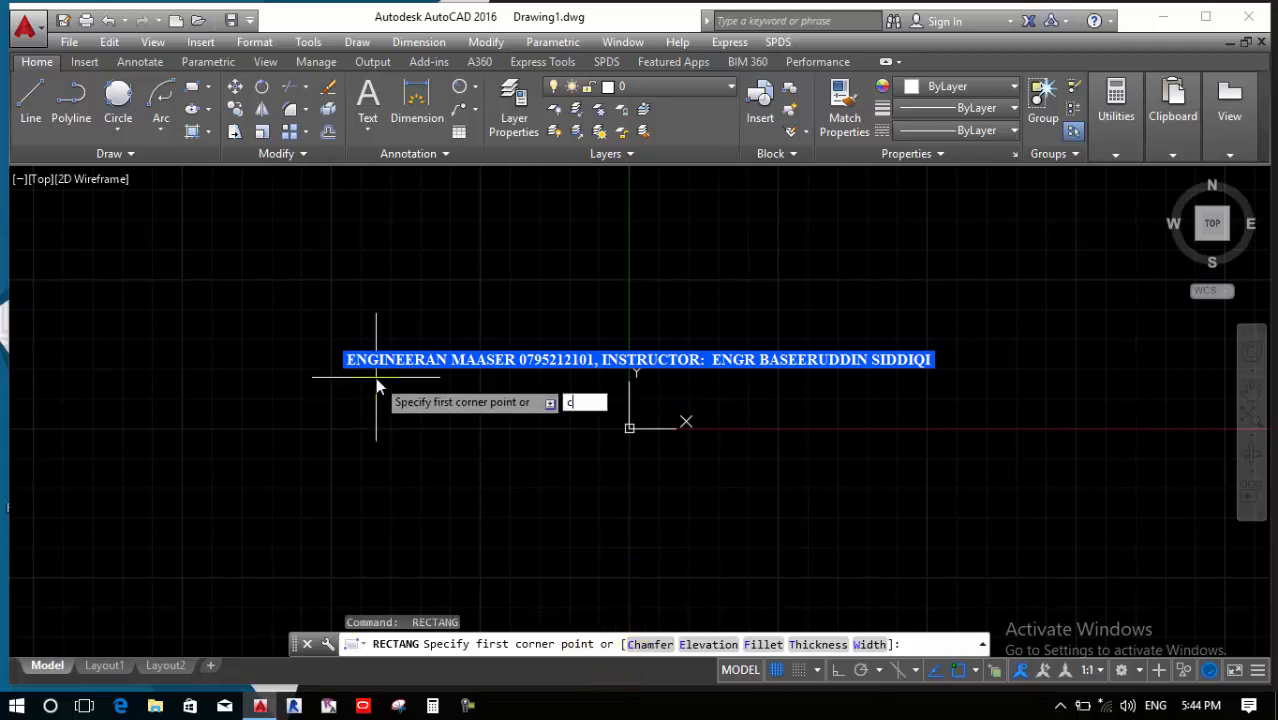
key("Return")
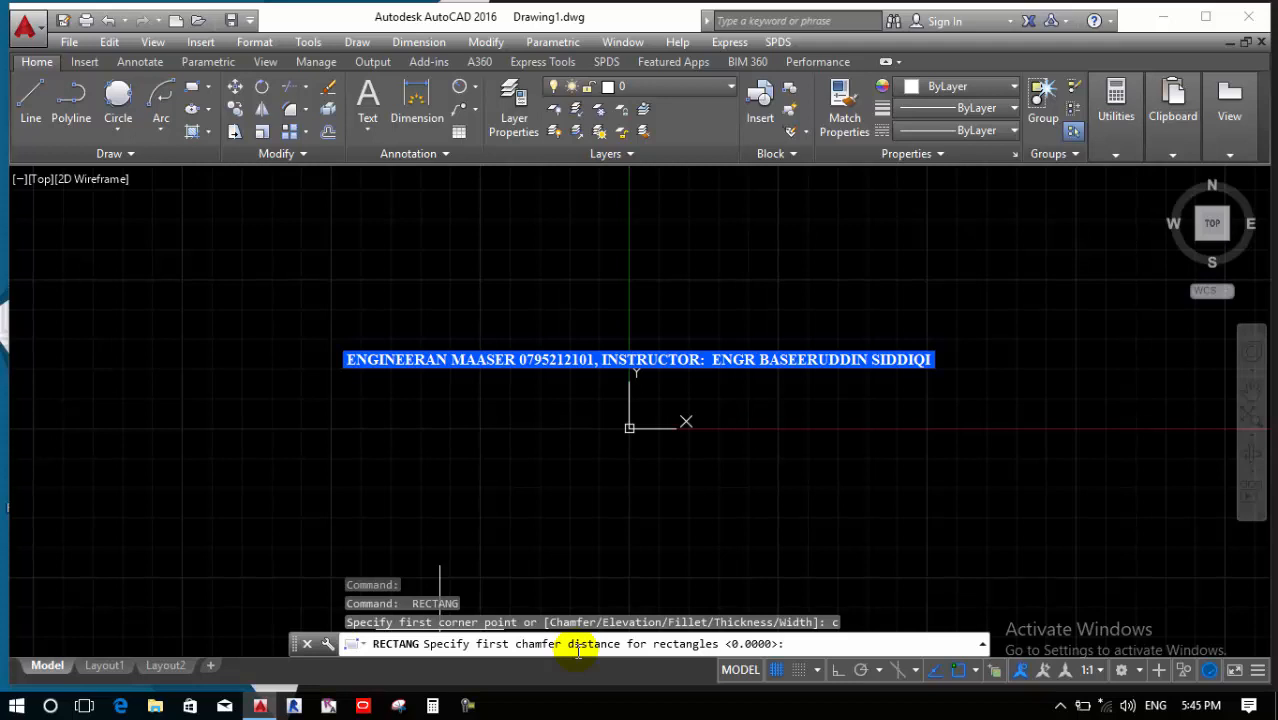
type("3")
key("Return")
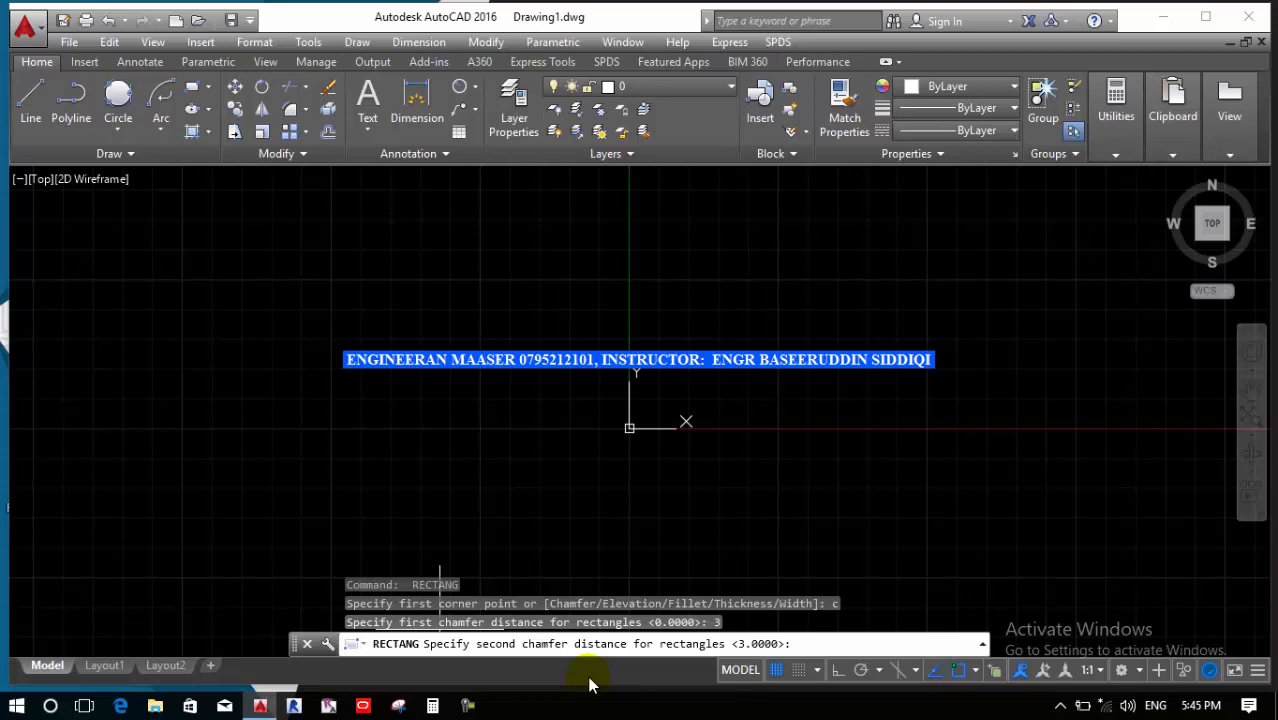
type("3")
key("Return")
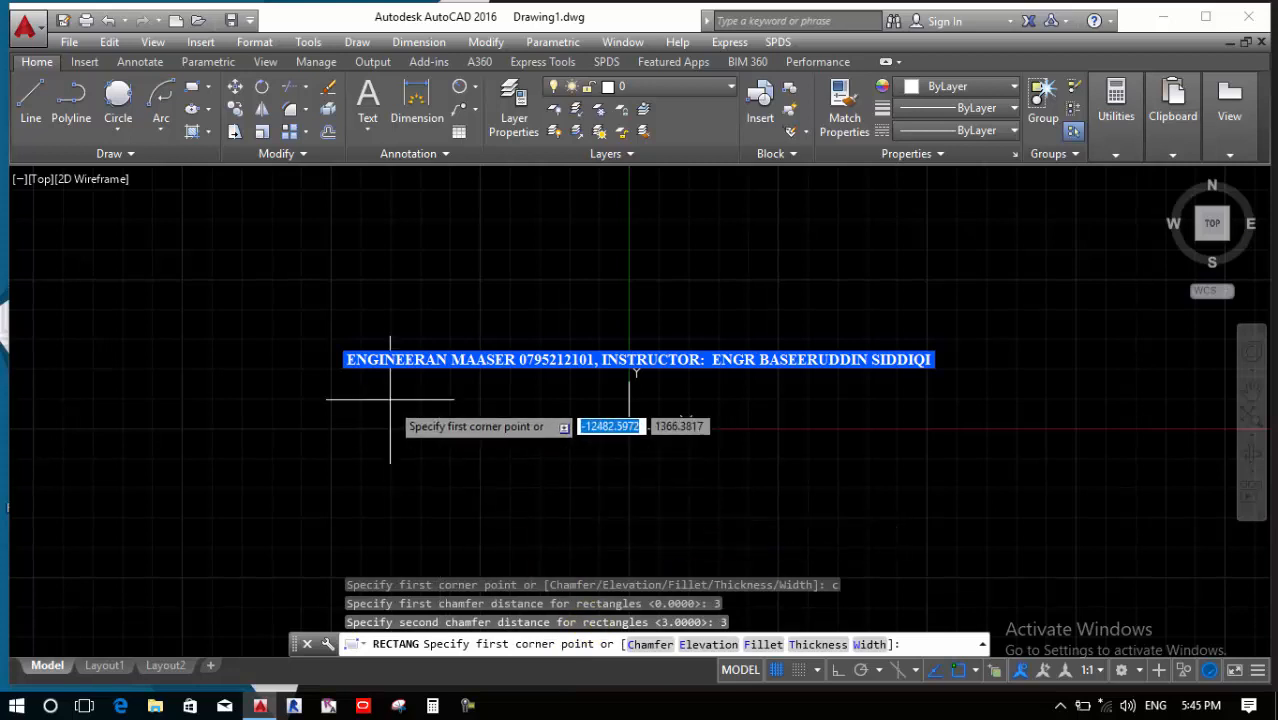
Draw a large chamfered rectangle about 7,000 by 3,200 units left of the origin and inspect its lower-left corner up close
left_click(290, 323)
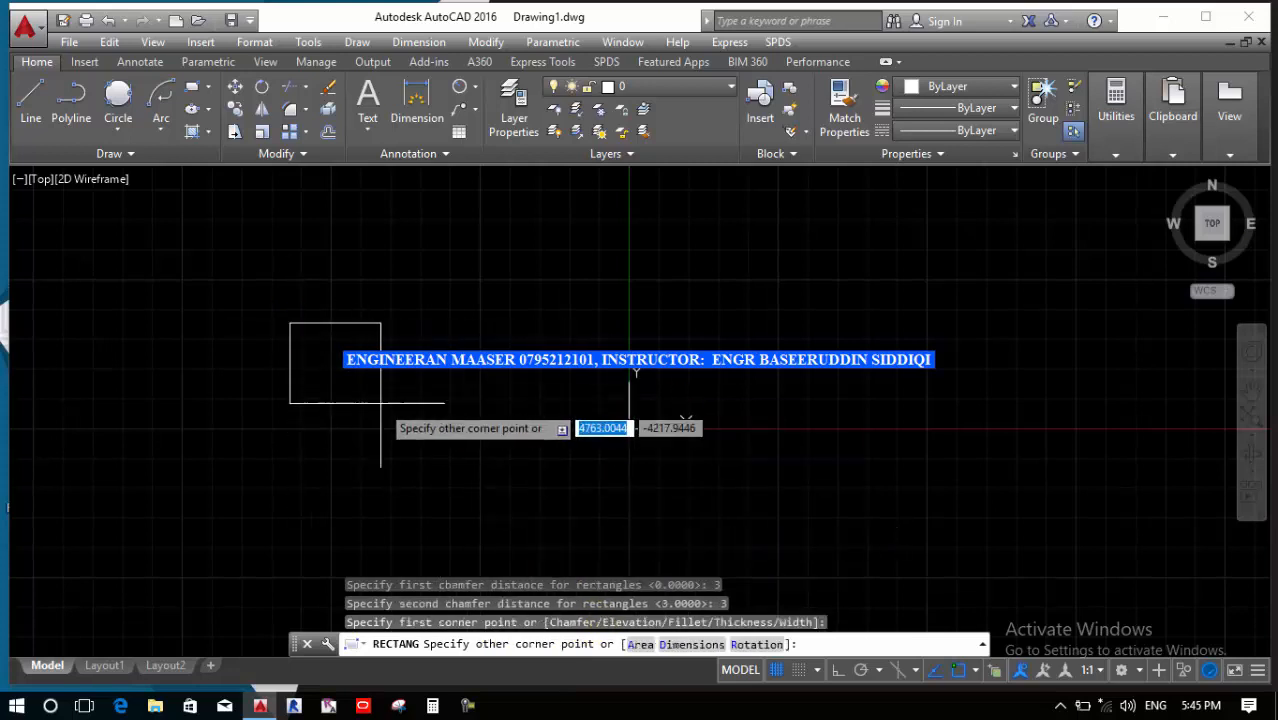
scroll(650, 427, "down", 2)
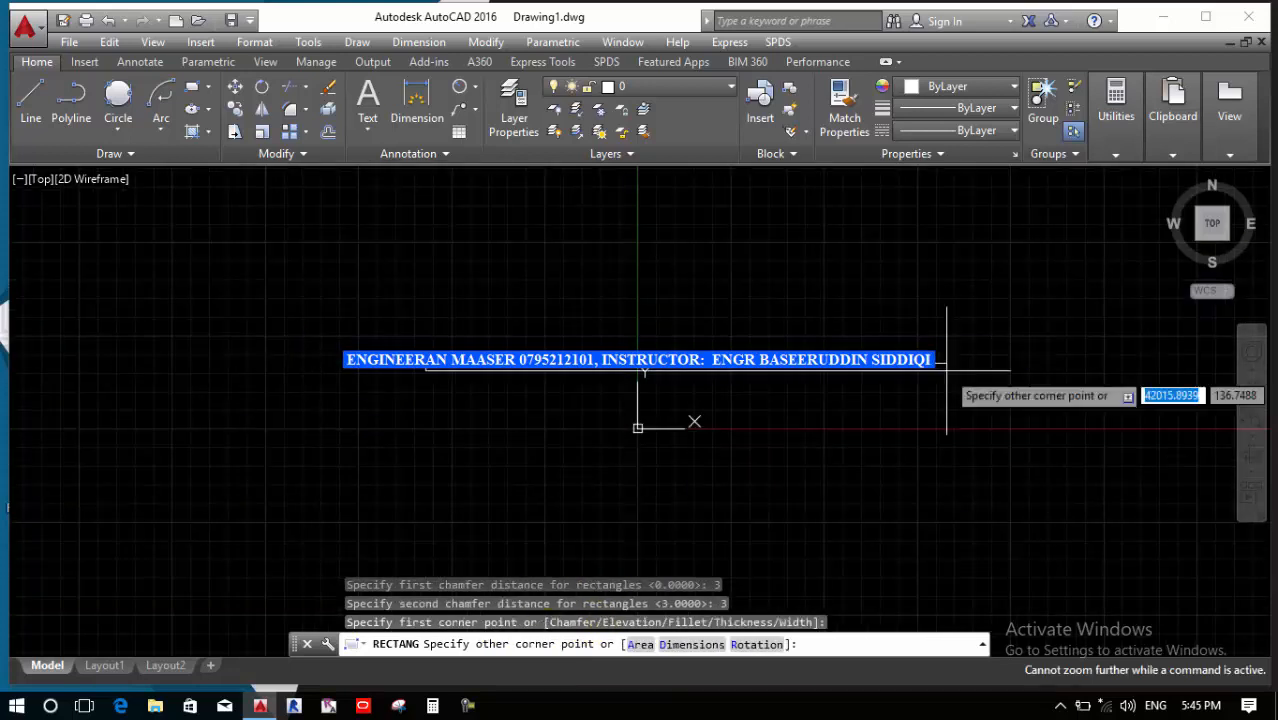
scroll(510, 400, "up", 2)
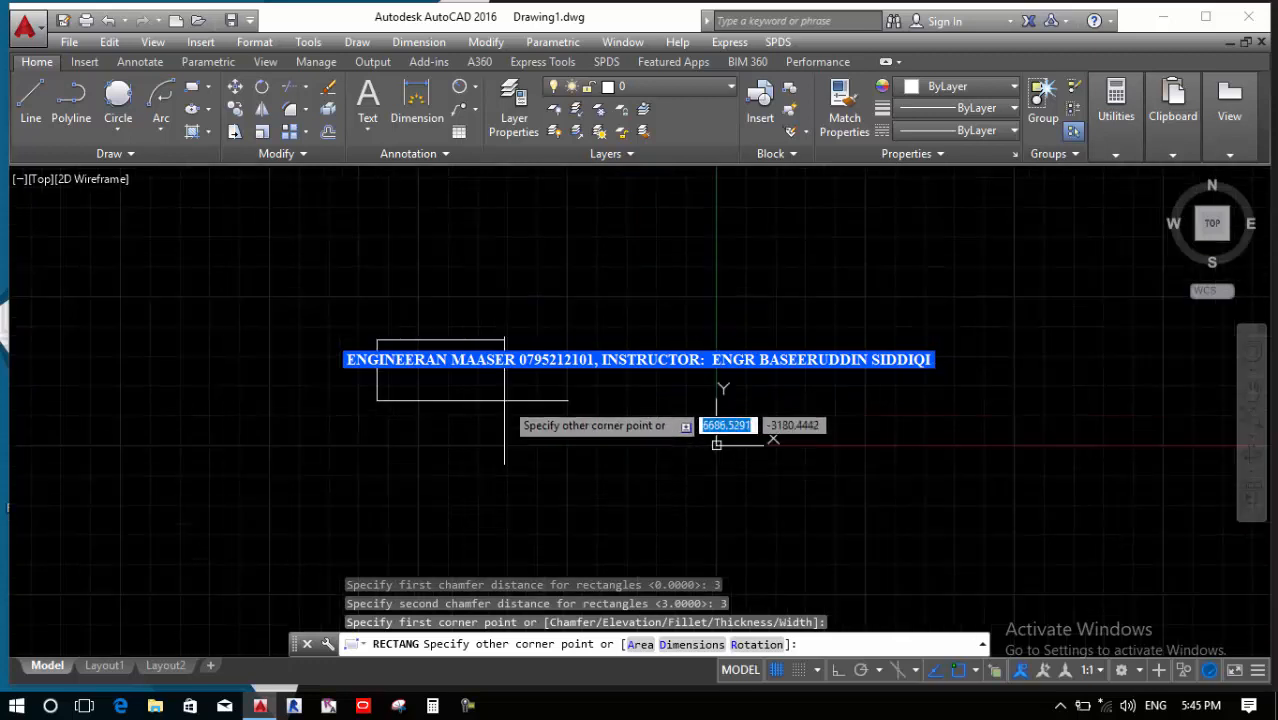
left_click(515, 400)
scroll(294, 437, "up", 5)
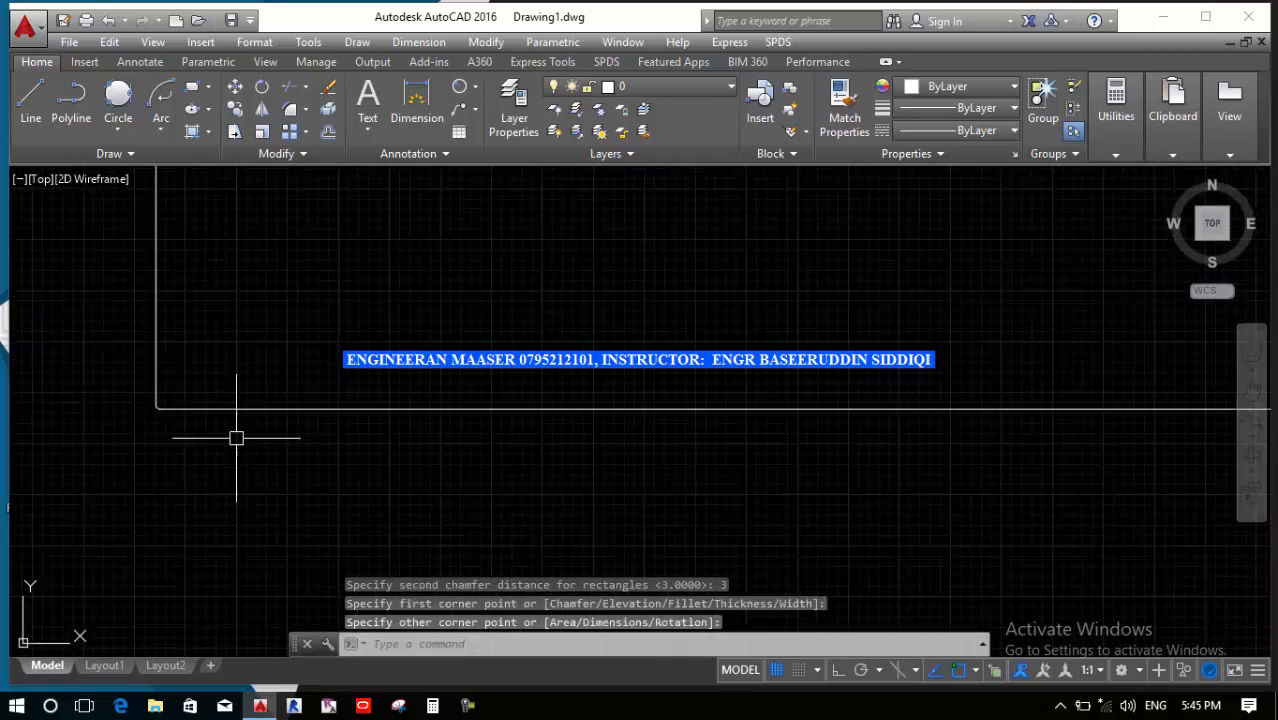
scroll(132, 409, "up", 2)
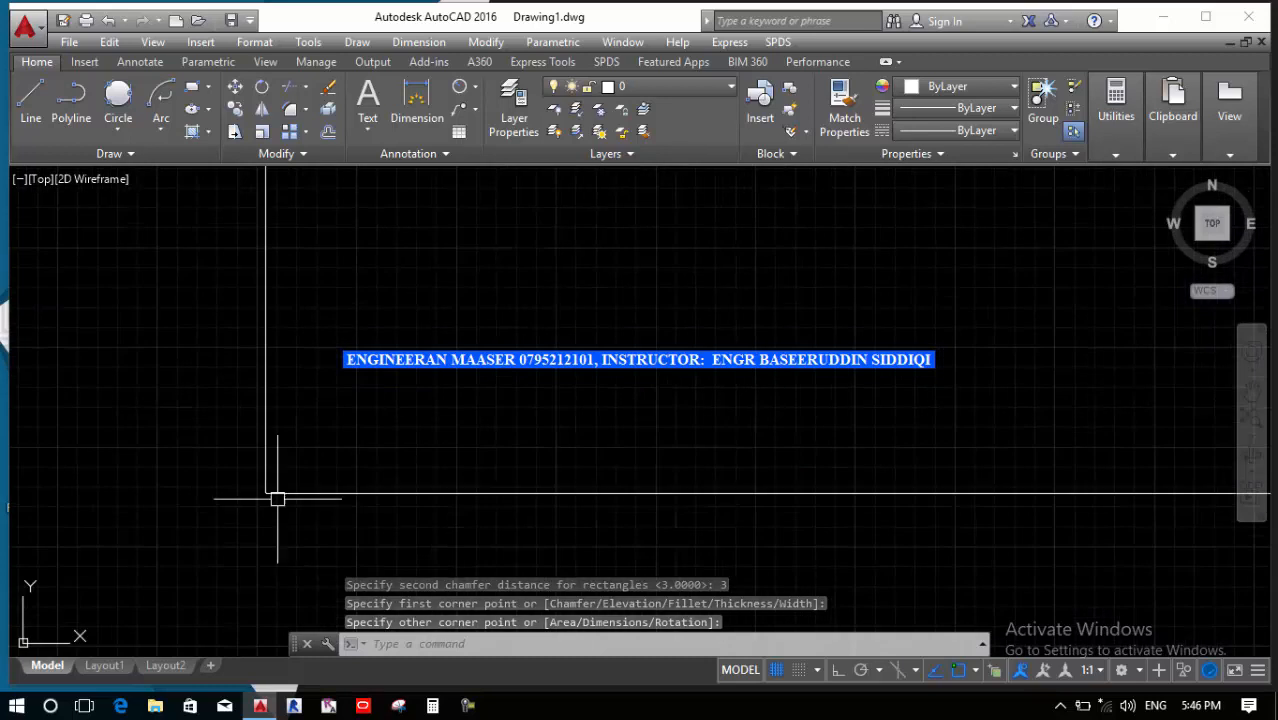
Draw a smaller rectangle with the same chamfer inside the large one, near its lower-left corner
left_click(285, 566)
key("Return")
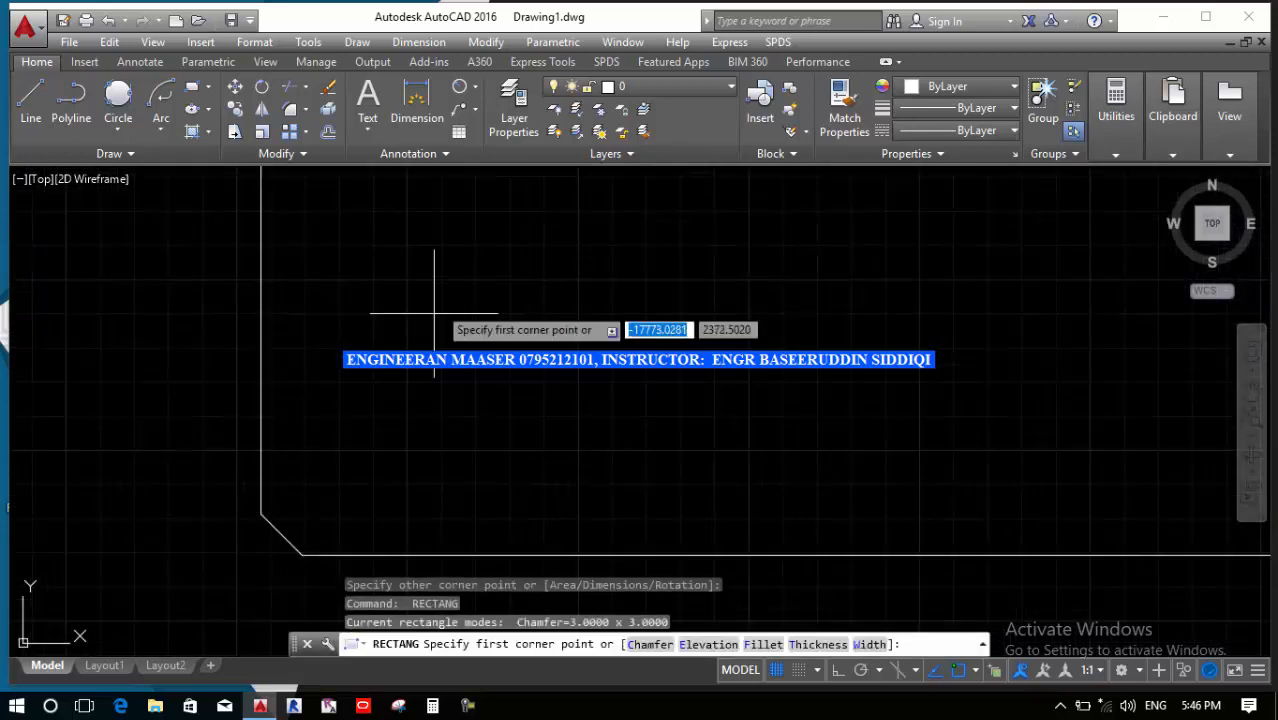
left_click(407, 246)
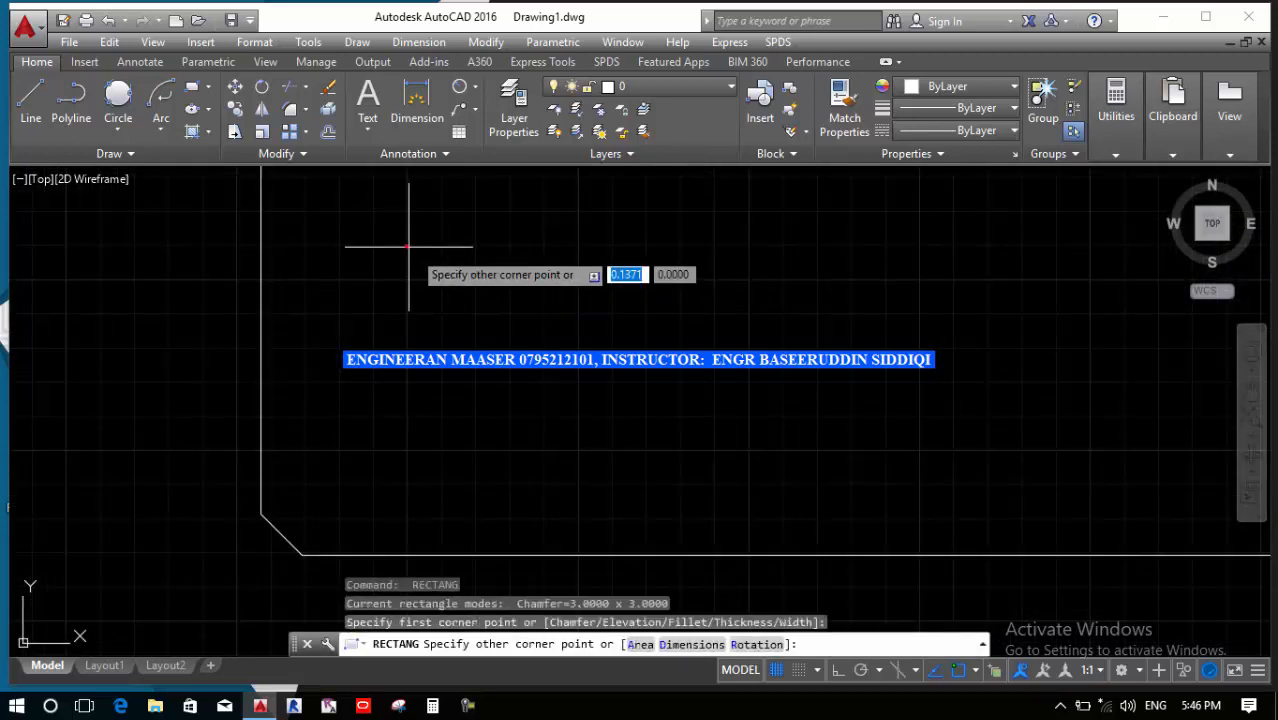
left_click(853, 422)
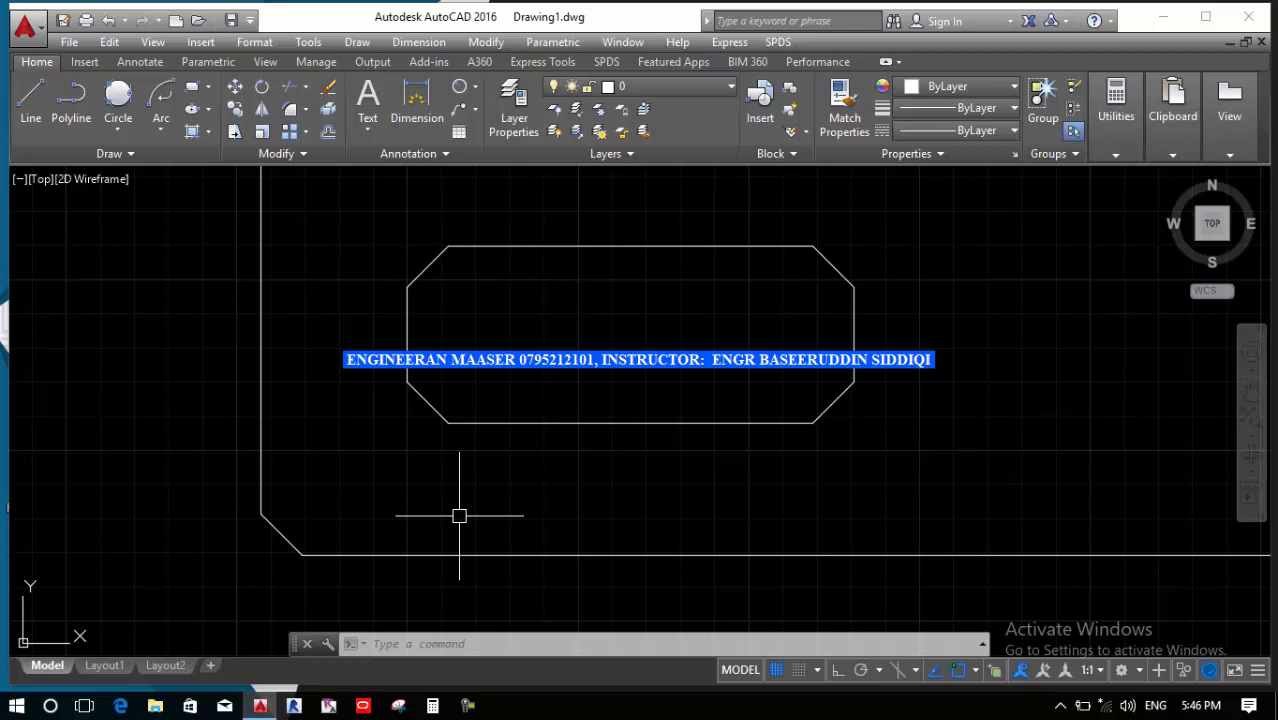
left_click(306, 115)
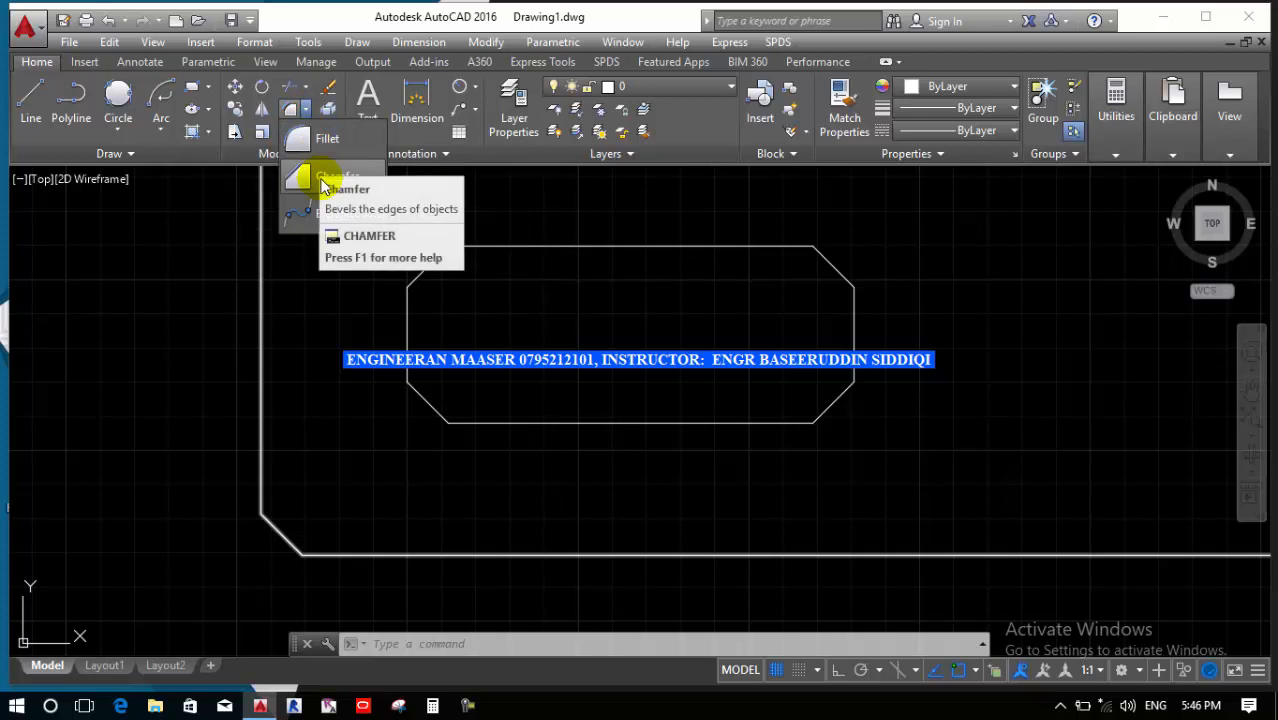
left_click(486, 246)
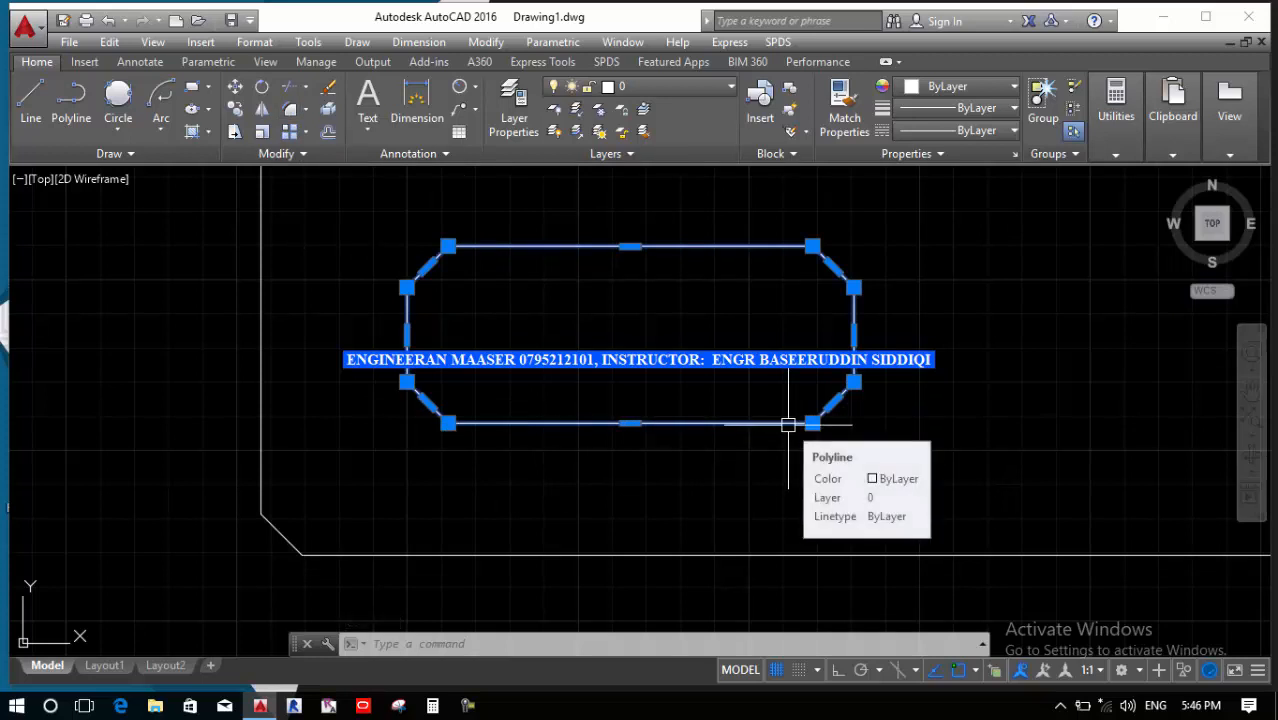
key("Escape")
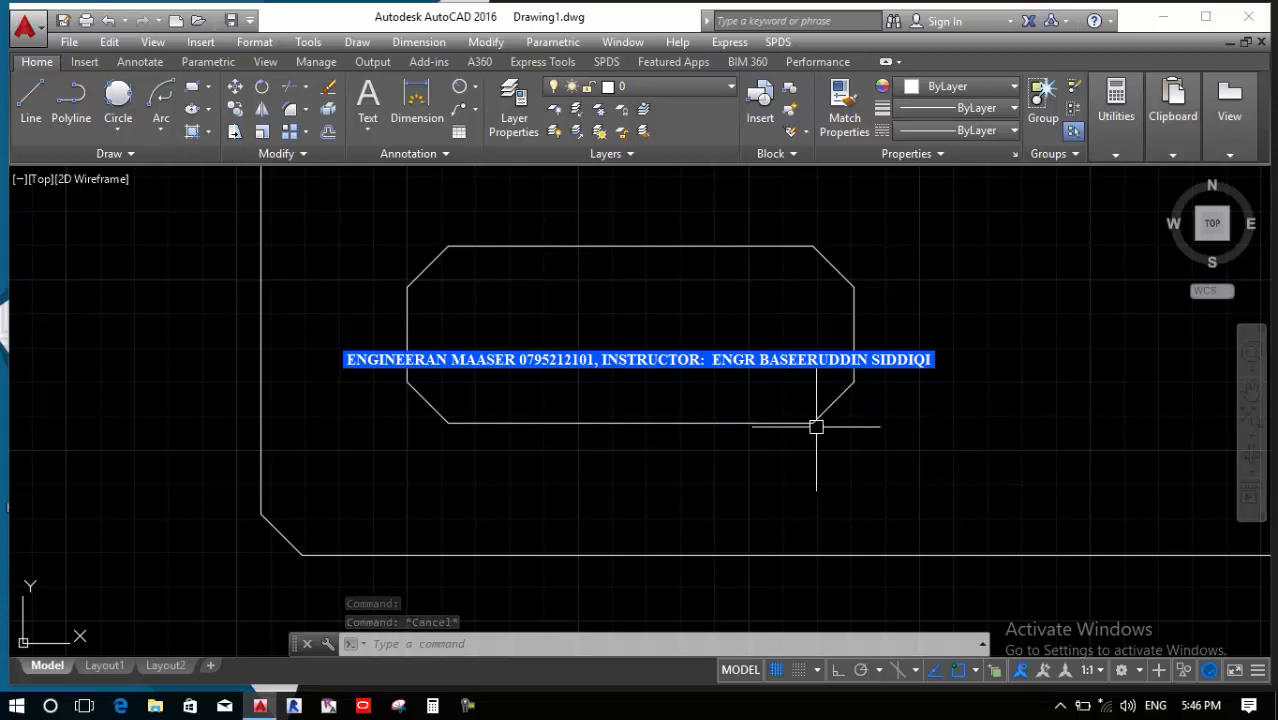
Draw a horizontal and a vertical line from the ends of the smaller rectangle's lower-right chamfer, completing the square corner
scroll(824, 419, "up", 5)
scroll(742, 446, "down", 3)
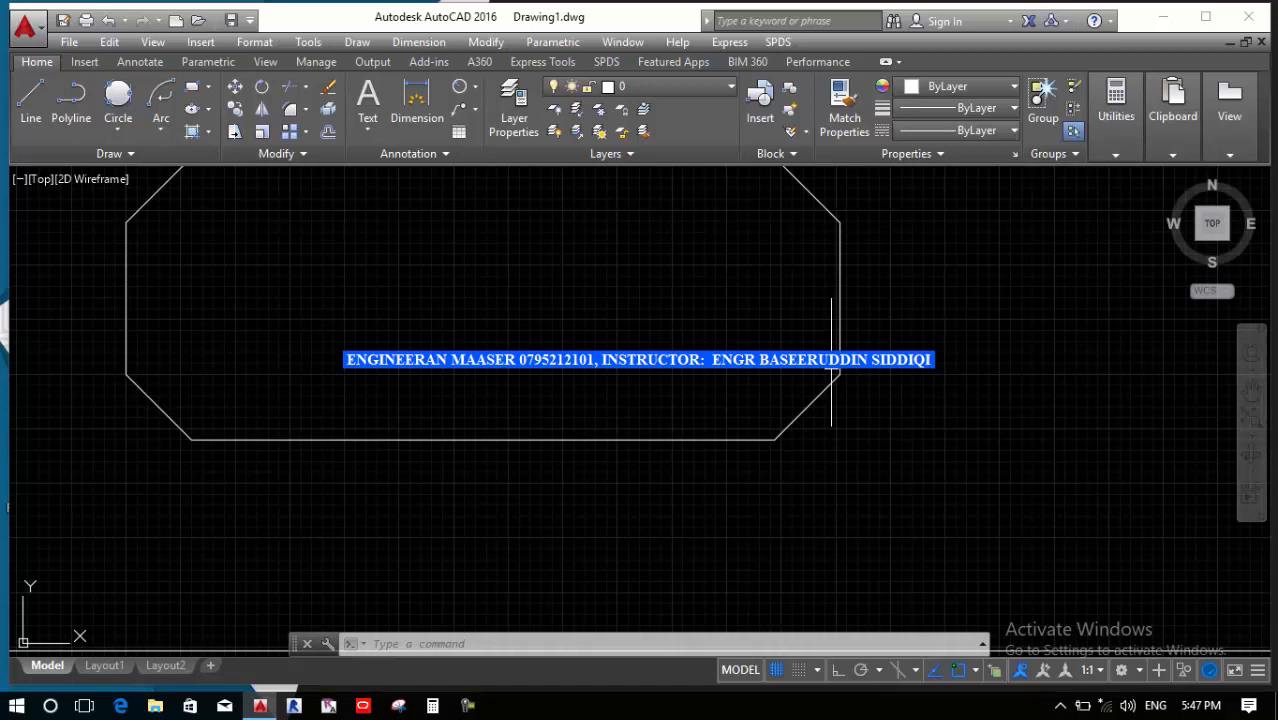
type("l")
key("Return")
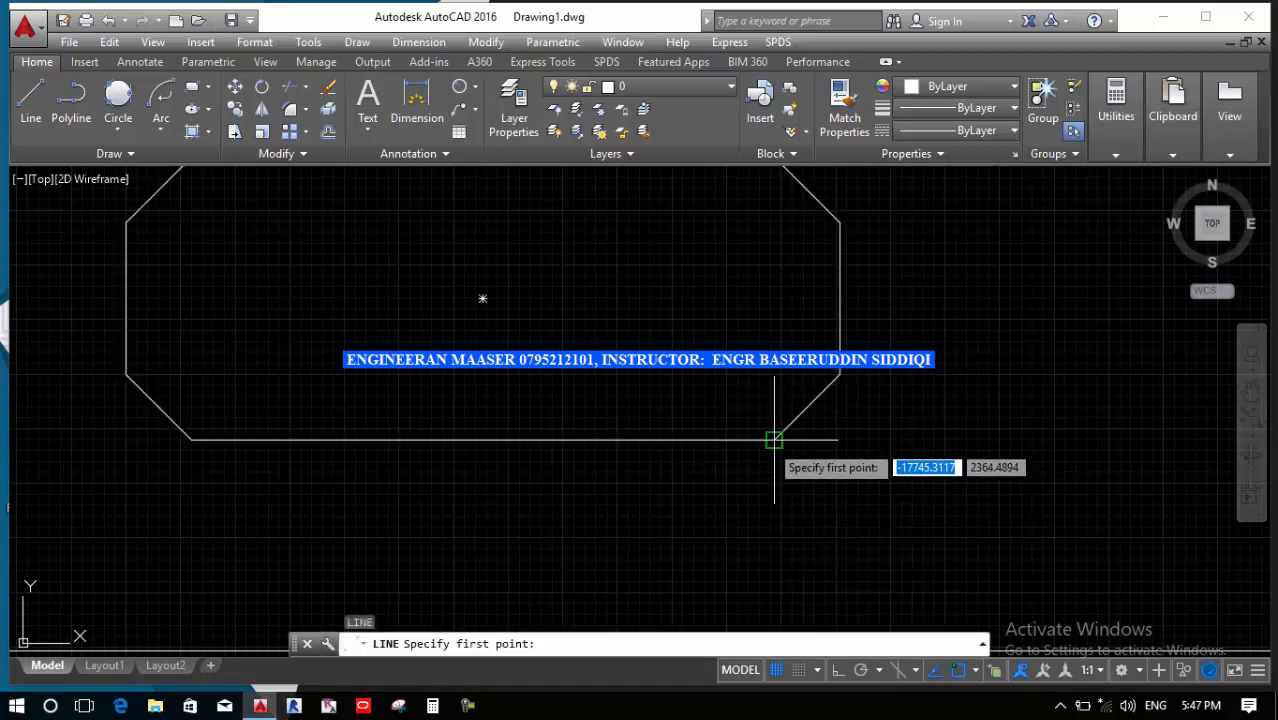
left_click(774, 440)
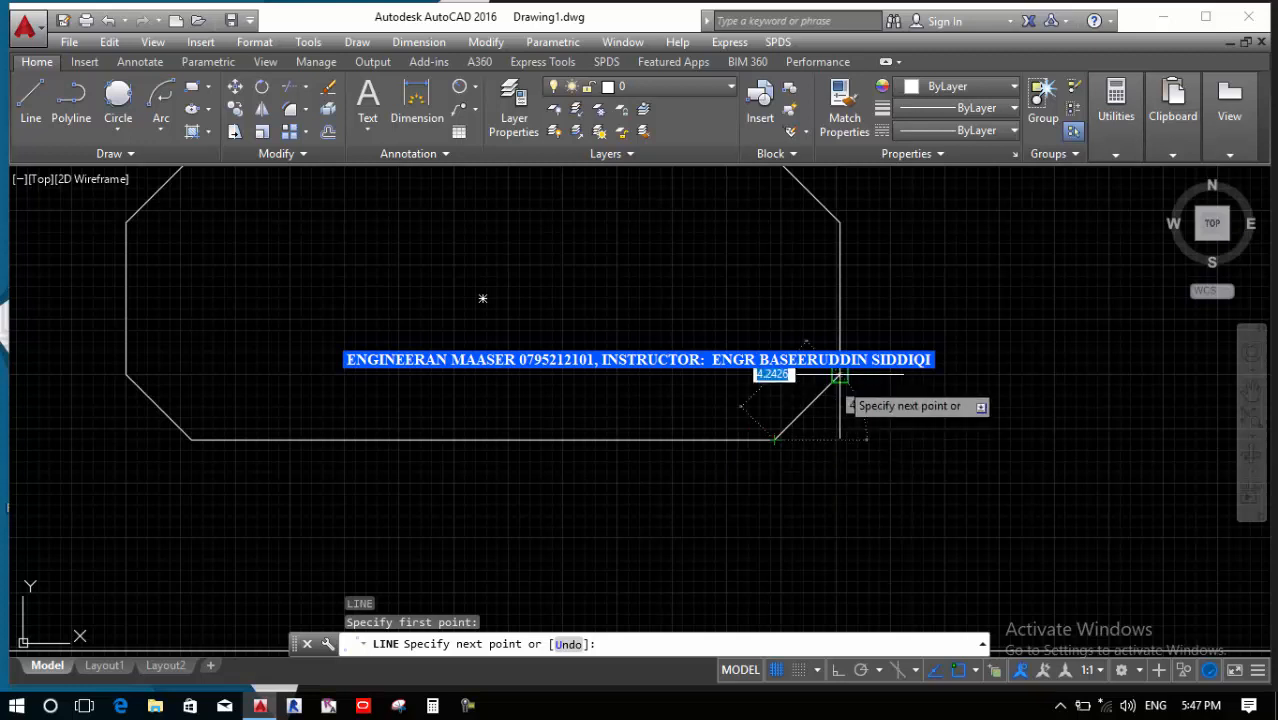
left_click(840, 440)
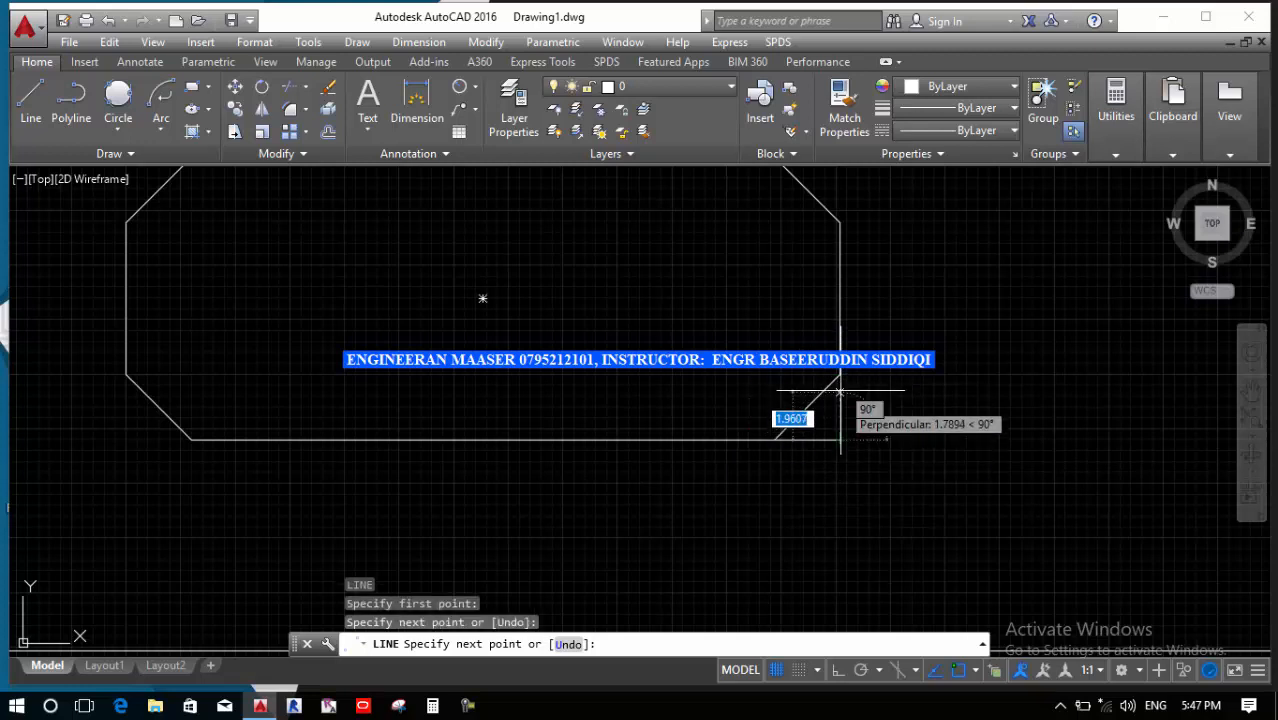
left_click(841, 379)
key("Return")
scroll(837, 426, "up", 2)
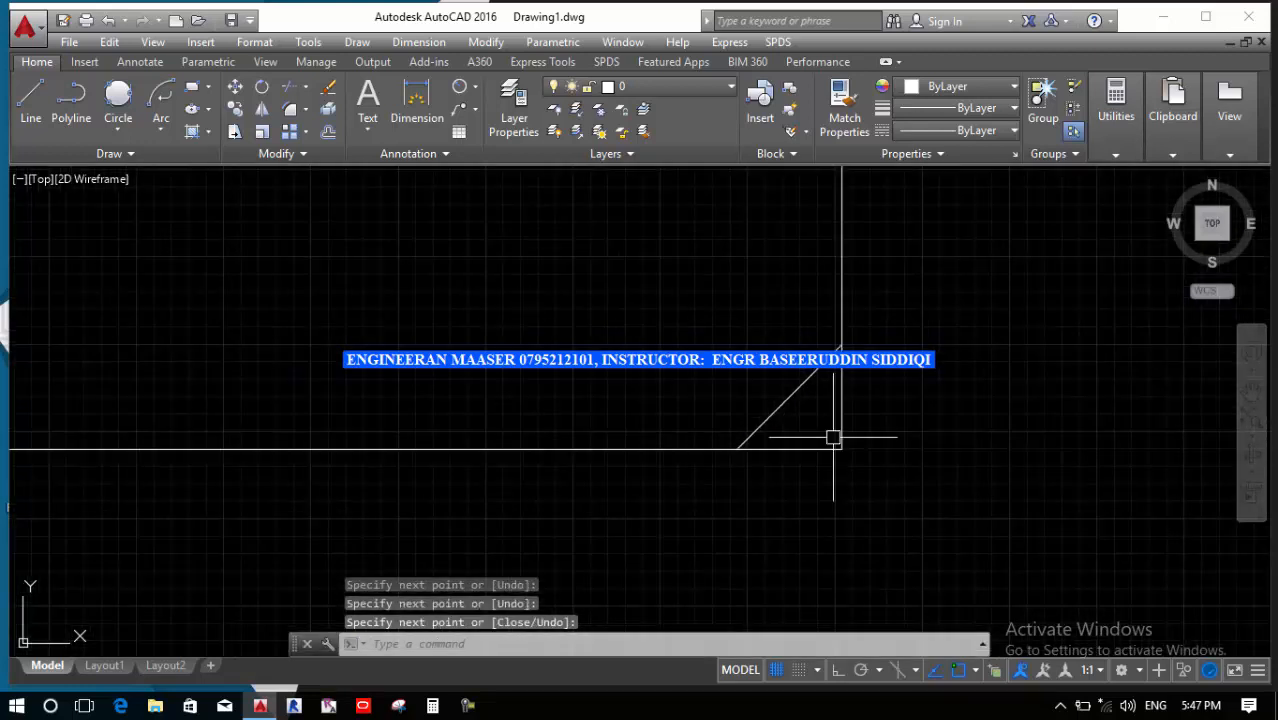
scroll(817, 438, "up", 4)
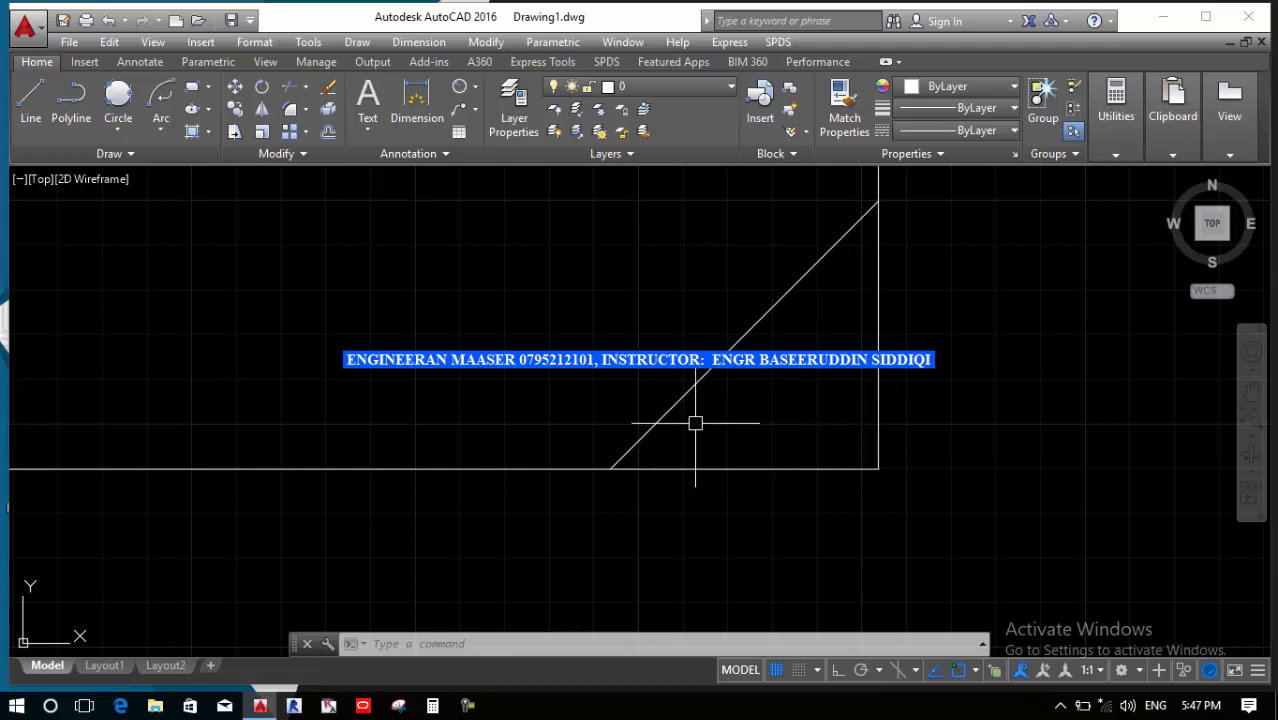
Add a linear dimension below the smaller rectangle's lower-right corner, measuring the horizontal distance from the chamfer's end to the square corner
left_click(473, 88)
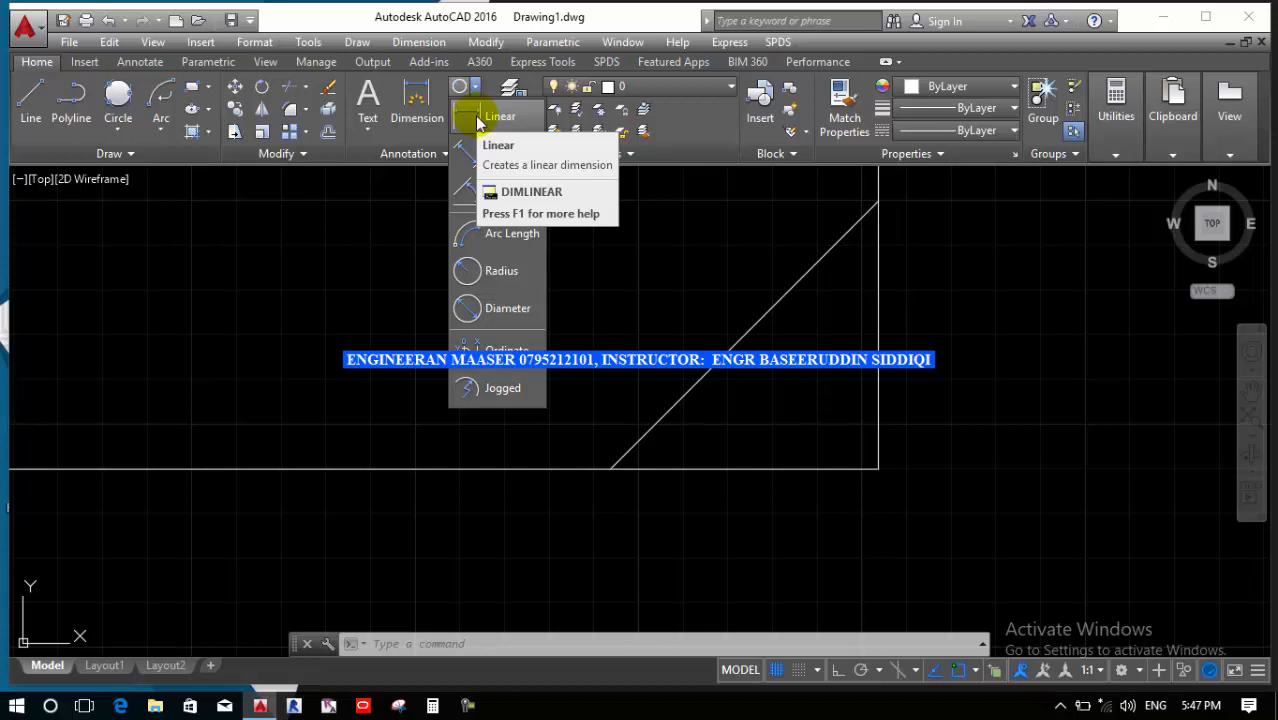
left_click(390, 255)
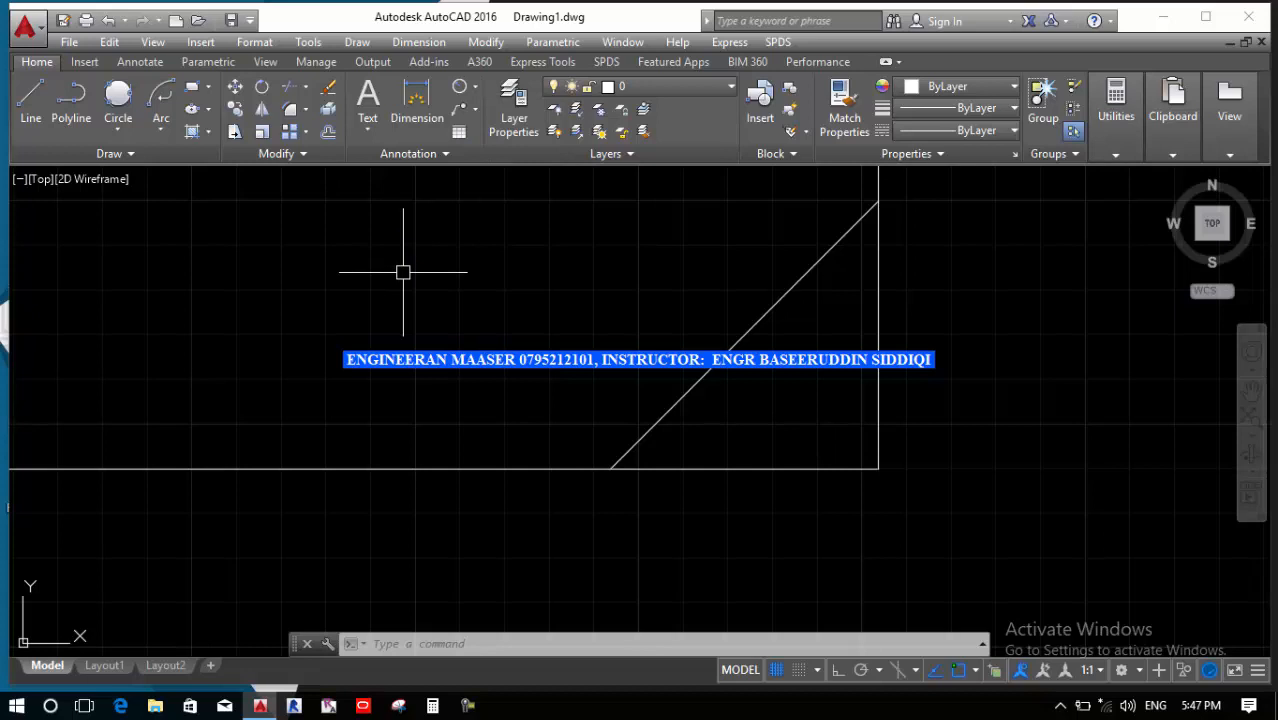
type("DIM")
type("L")
type("I")
key("Return")
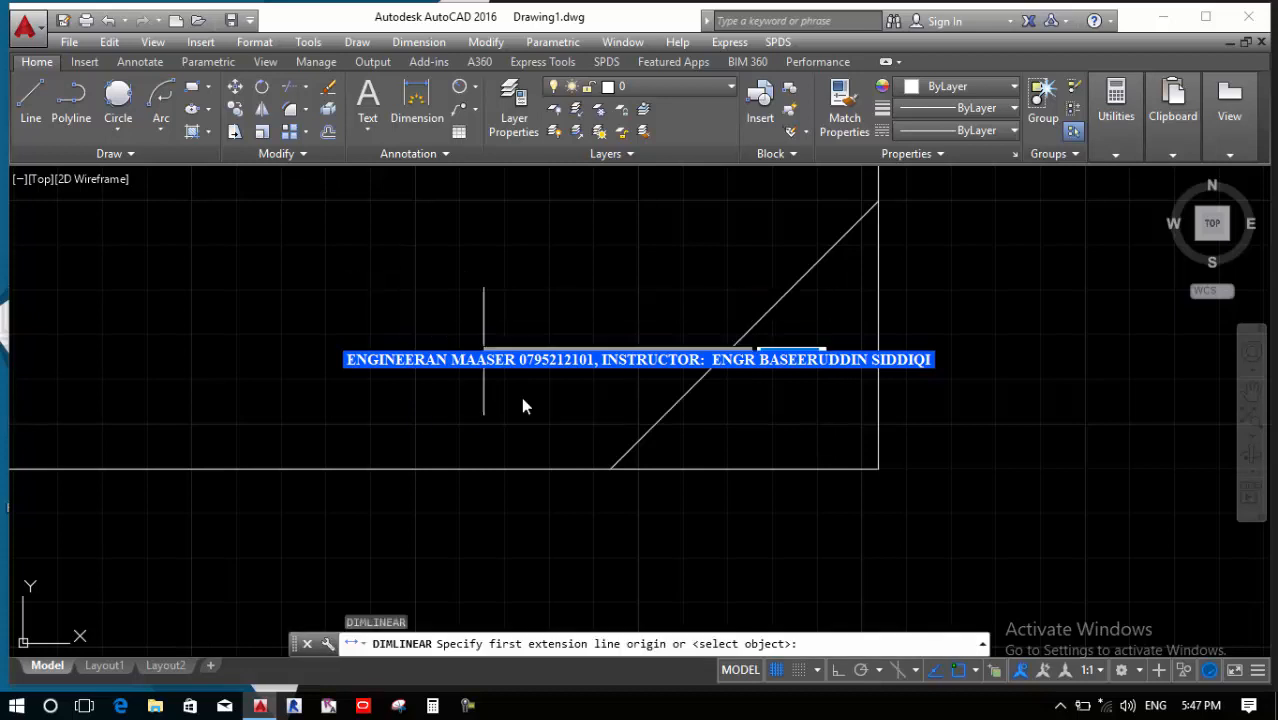
left_click(611, 469)
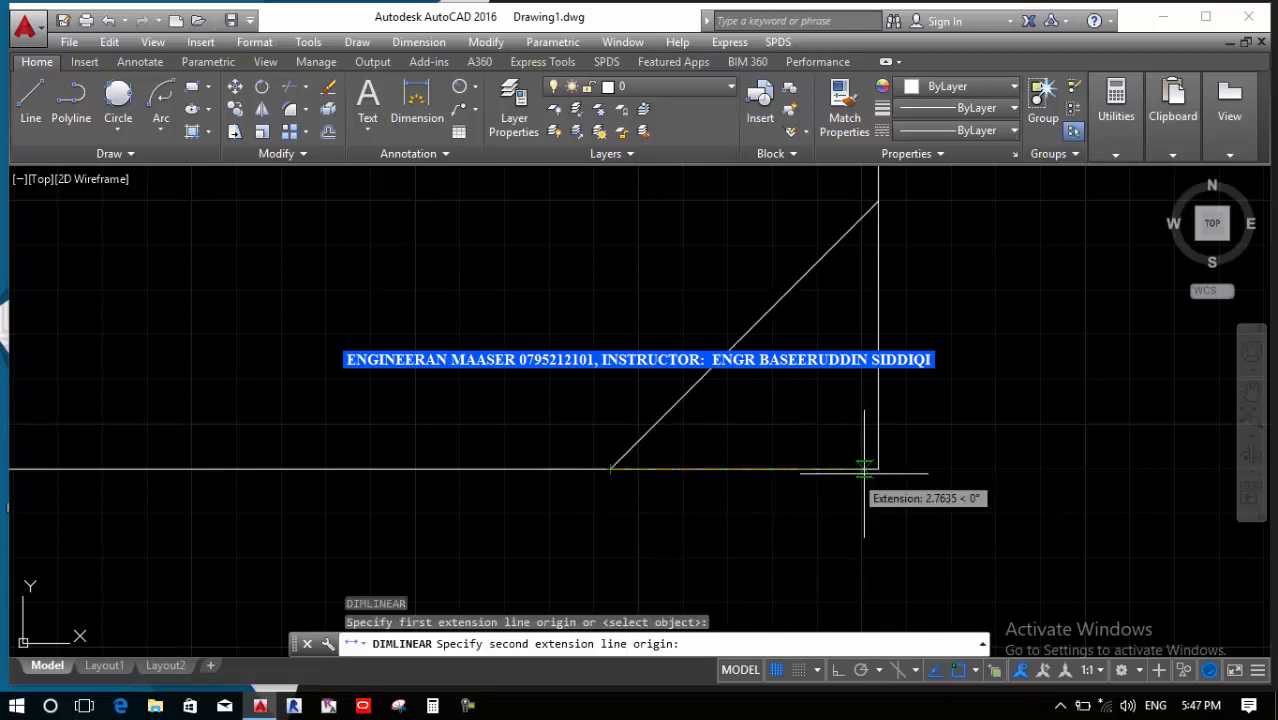
left_click(879, 470)
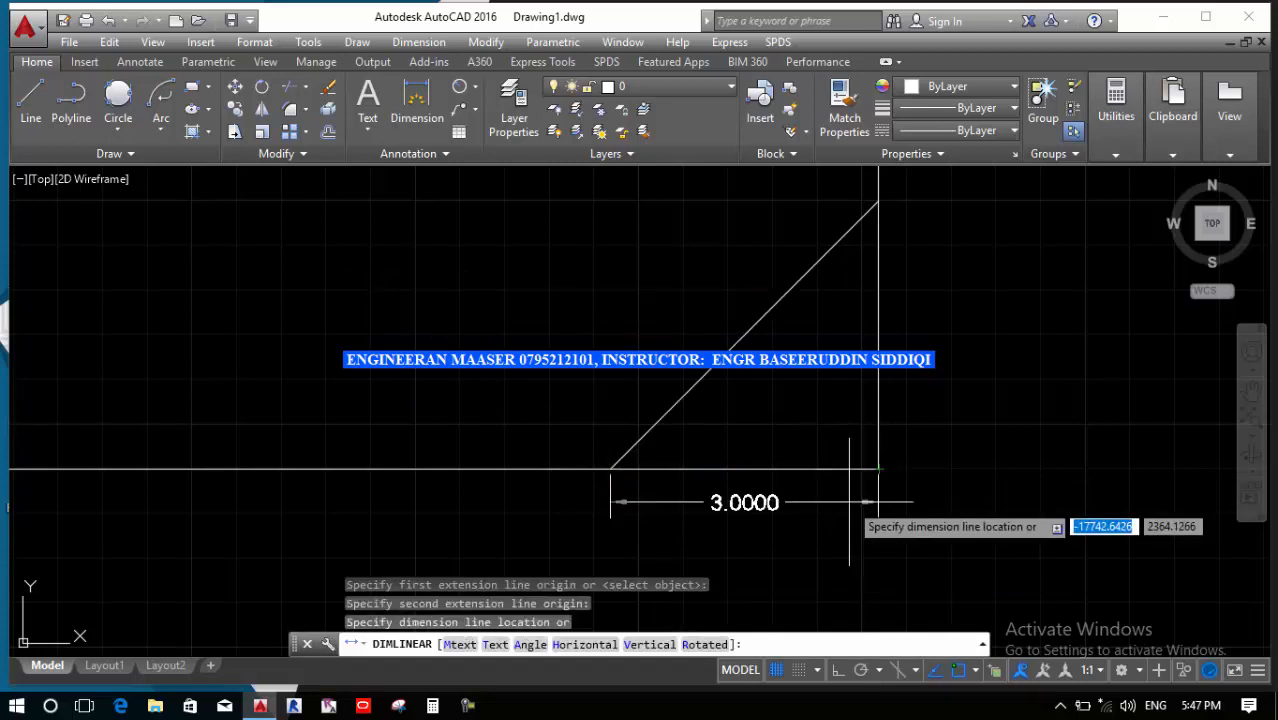
left_click(840, 533)
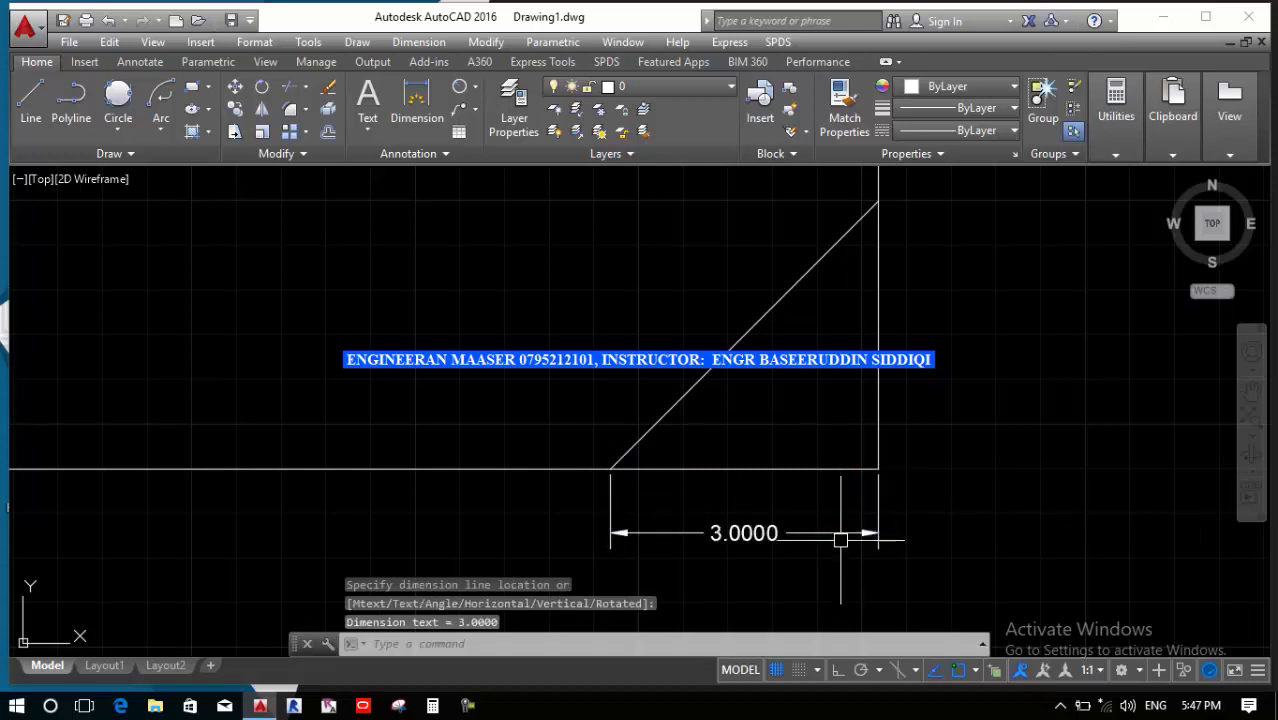
Add a vertical linear dimension outside the same corner, from the square corner up to the chamfer's upper end
key("Return")
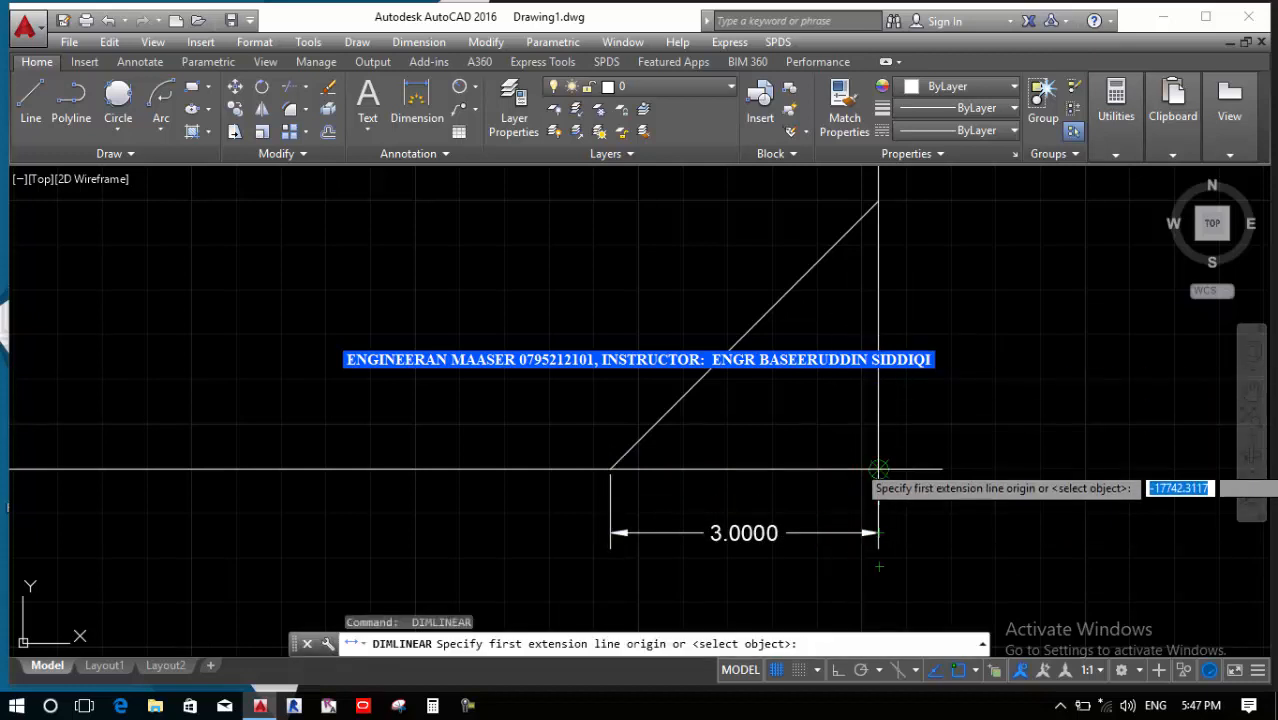
left_click(879, 469)
left_click(878, 202)
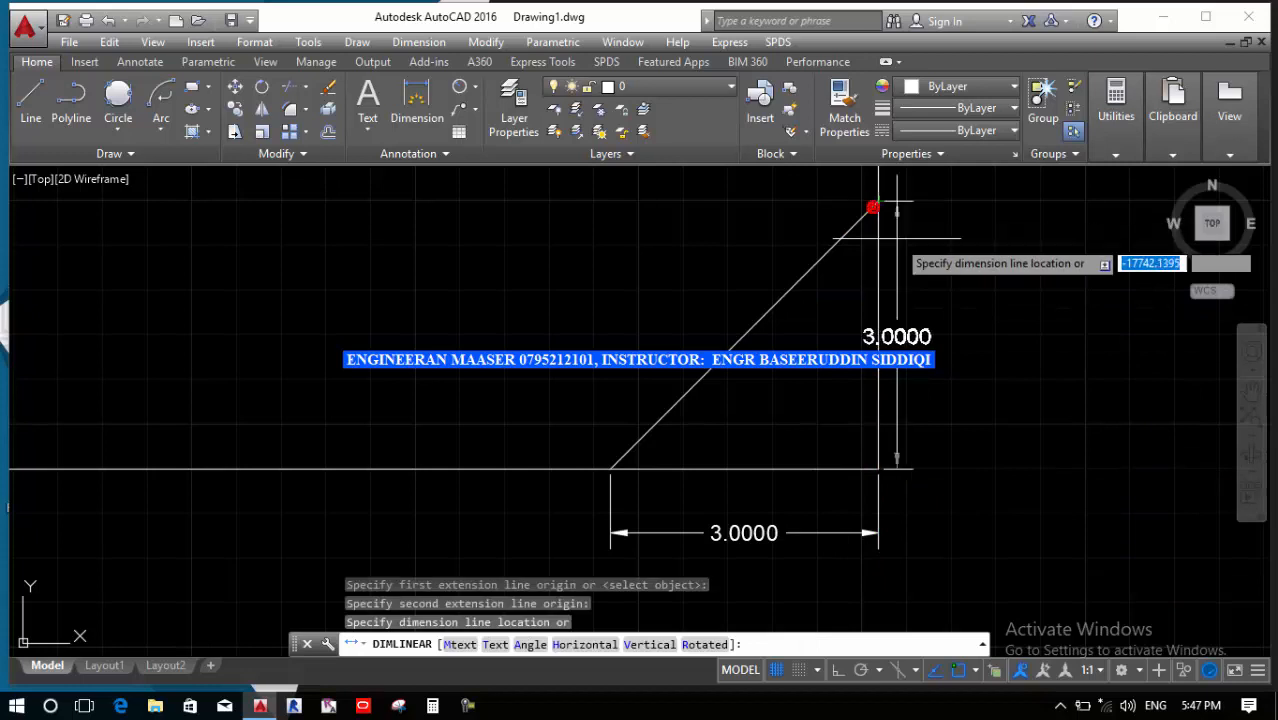
left_click(955, 313)
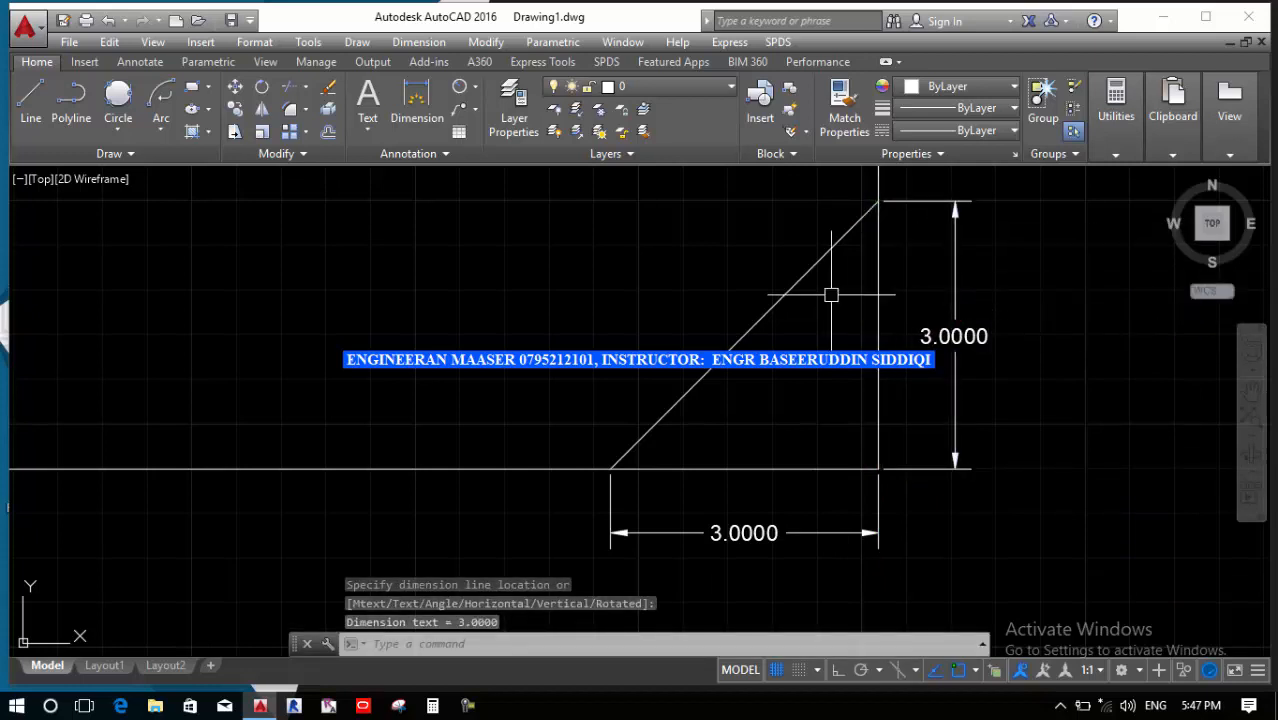
Start the Rectangle command with its Chamfer option and set the first chamfer distance to 5 and the second to 3
scroll(580, 395, "down", 4)
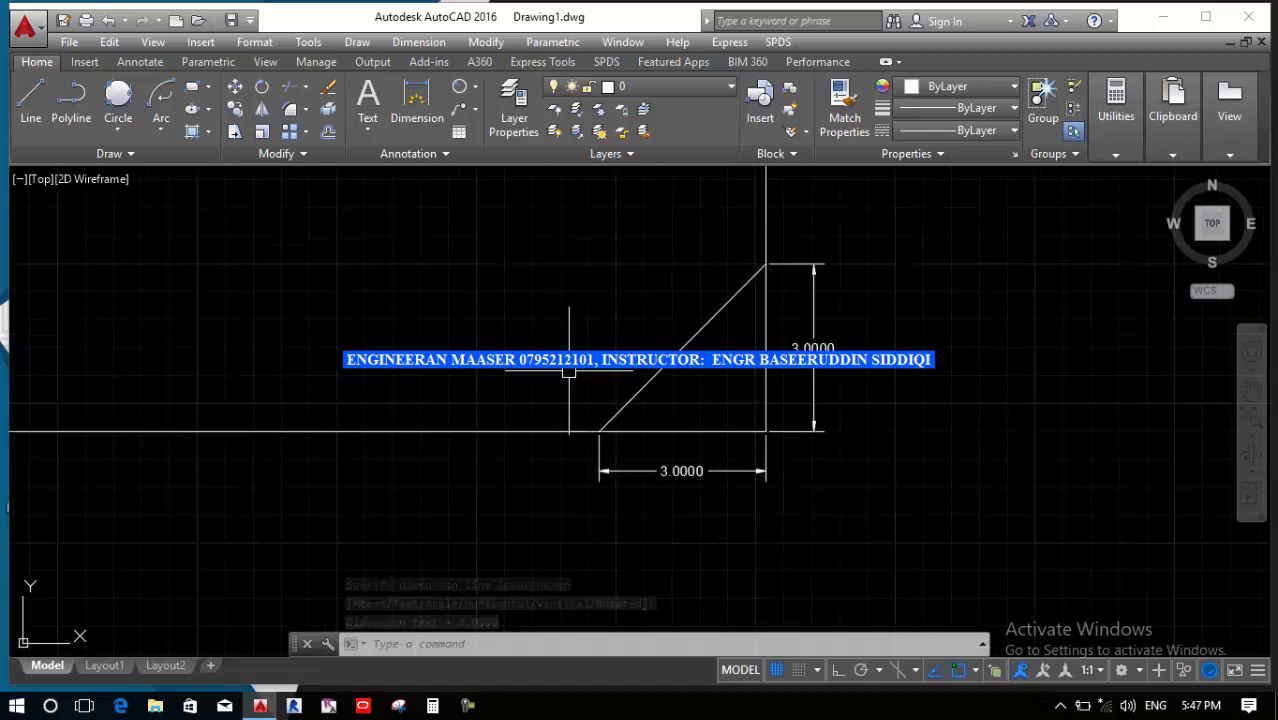
mouse_move(591, 423)
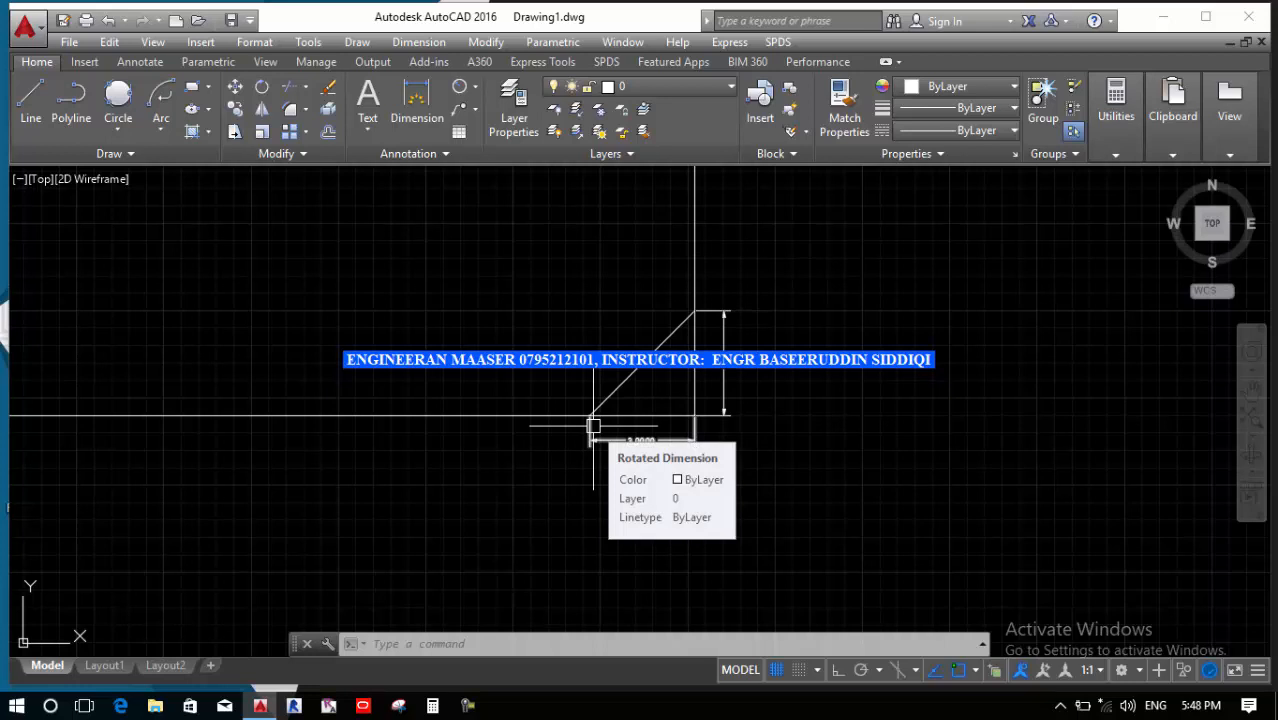
scroll(588, 430, "down", 4)
type("re")
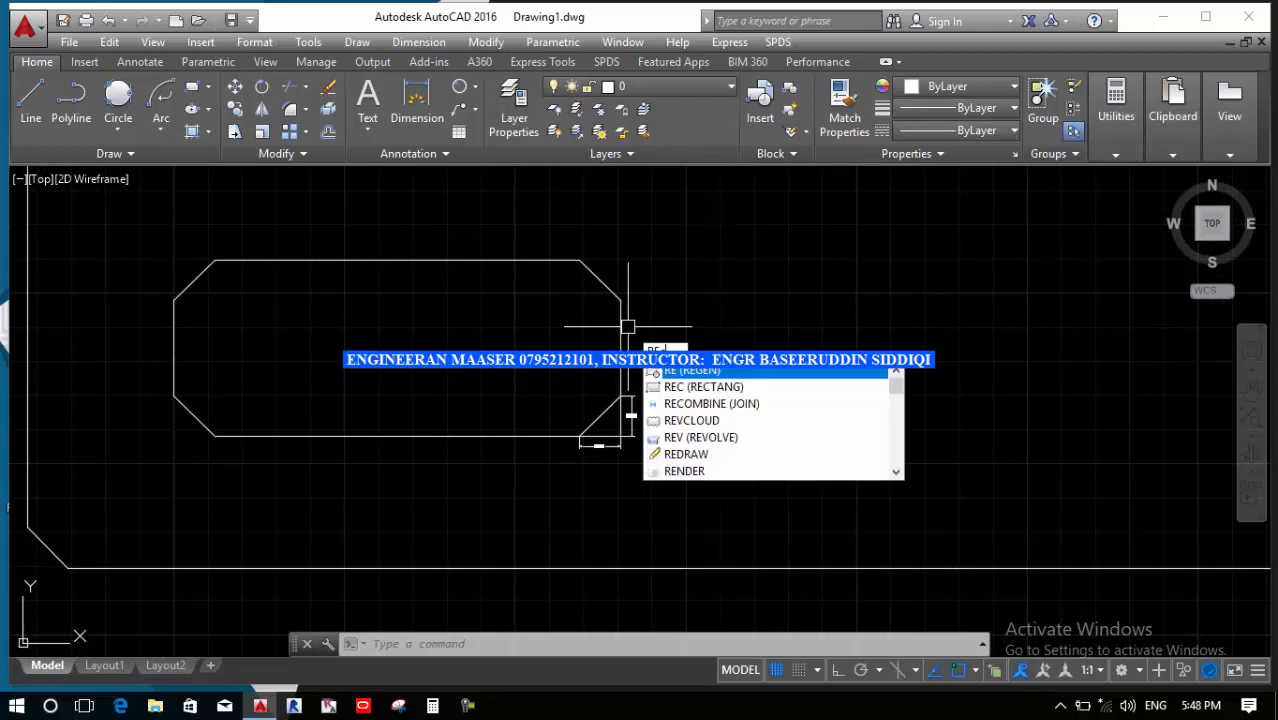
type("c")
key("Return")
scroll(470, 466, "down", 4)
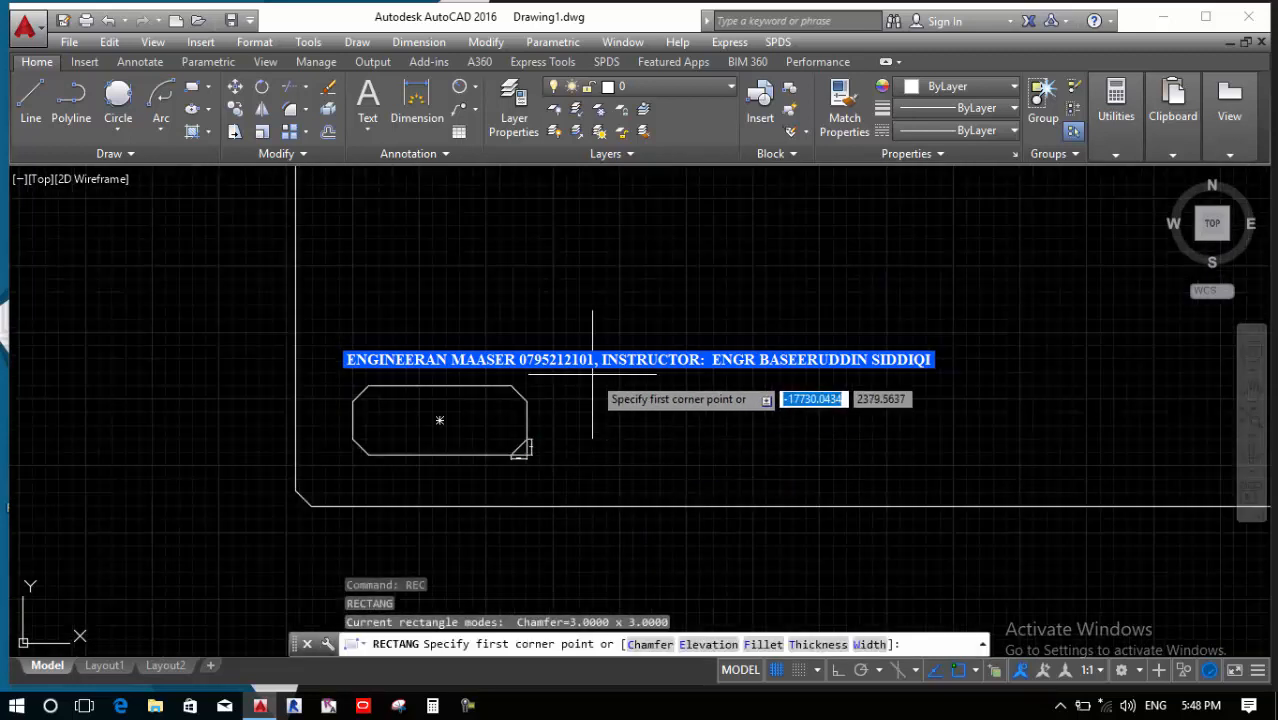
type("c")
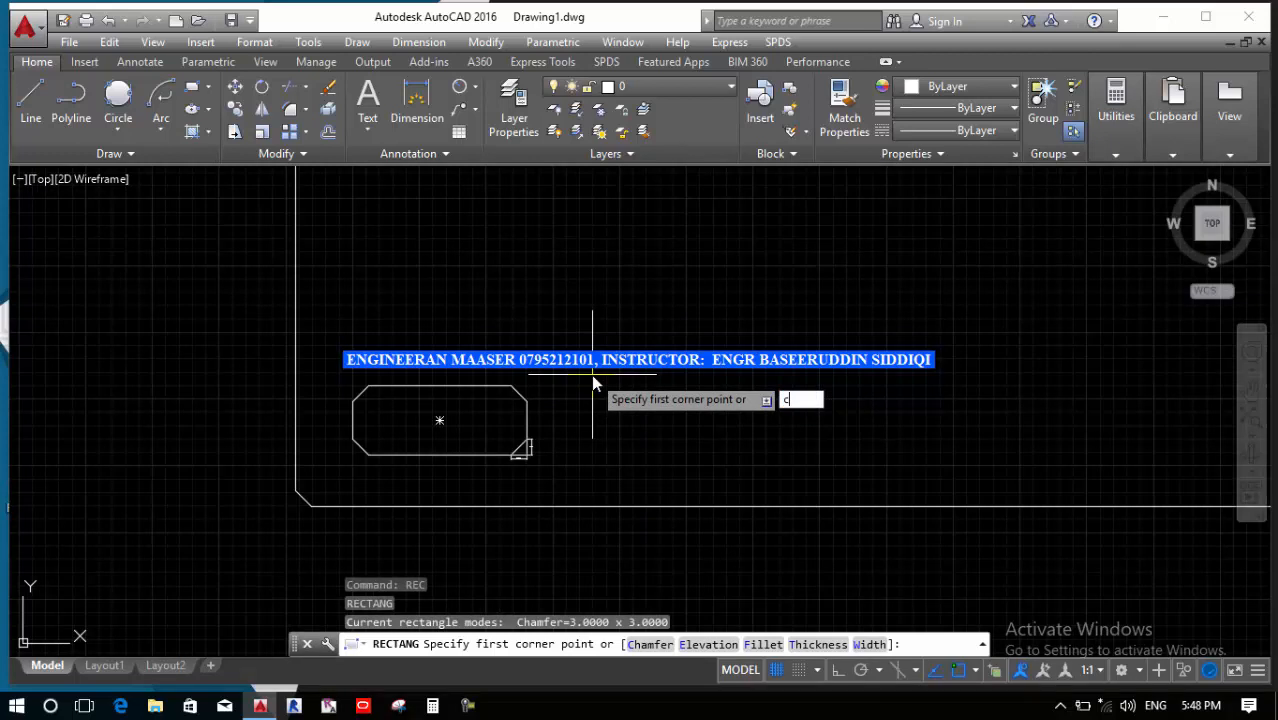
key("Return")
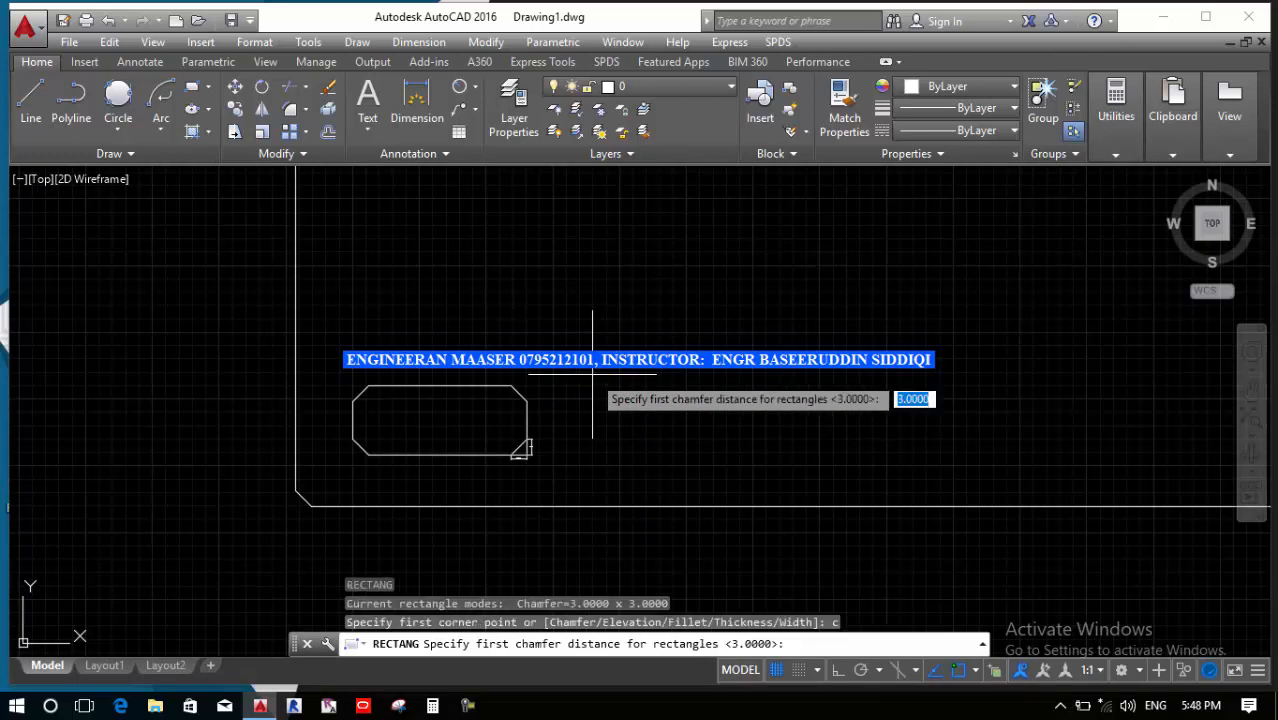
type("5")
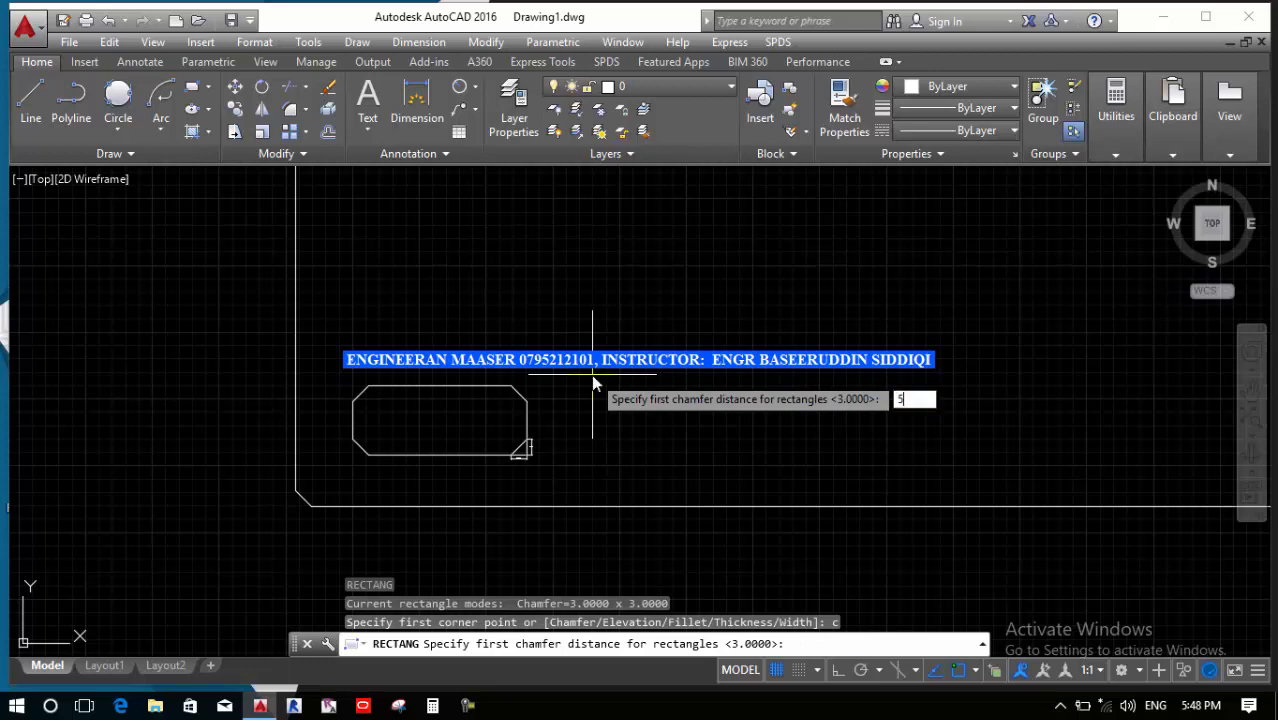
key("Return")
type("3")
key("Return")
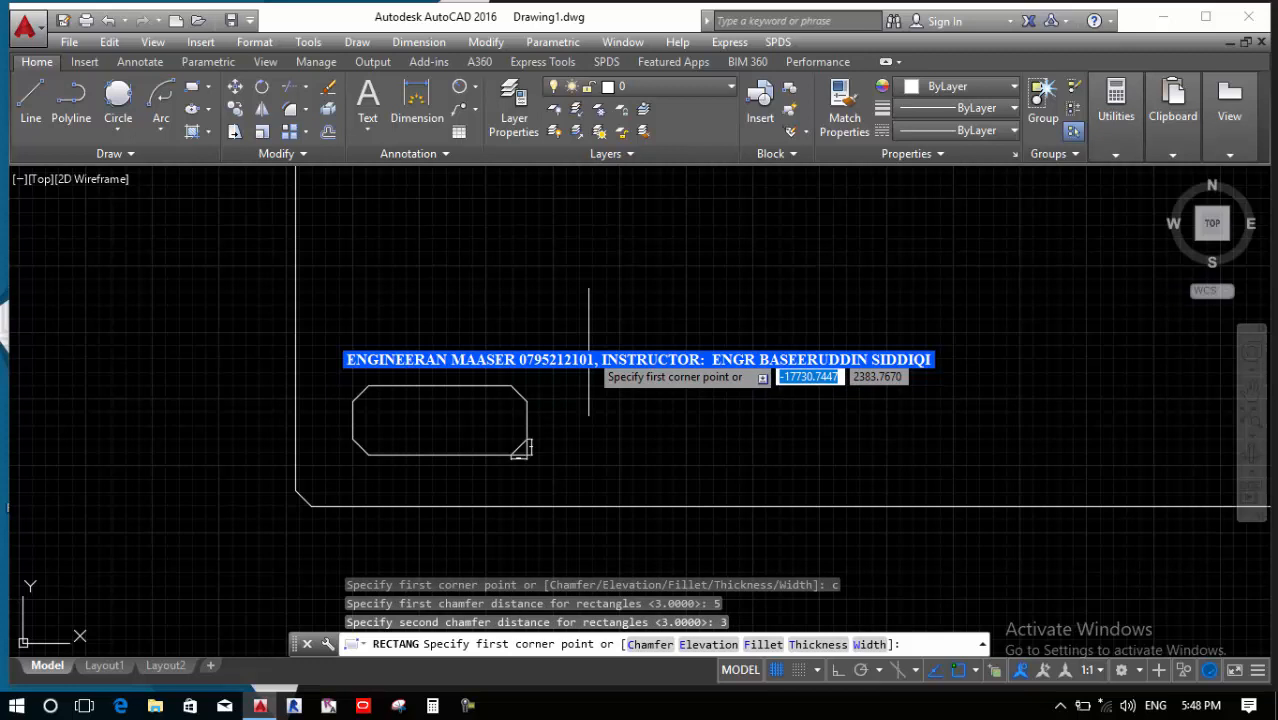
Draw a rectangle with the unequal chamfers inside the large one, above and to the right of the dimensioned rectangle
left_click(559, 228)
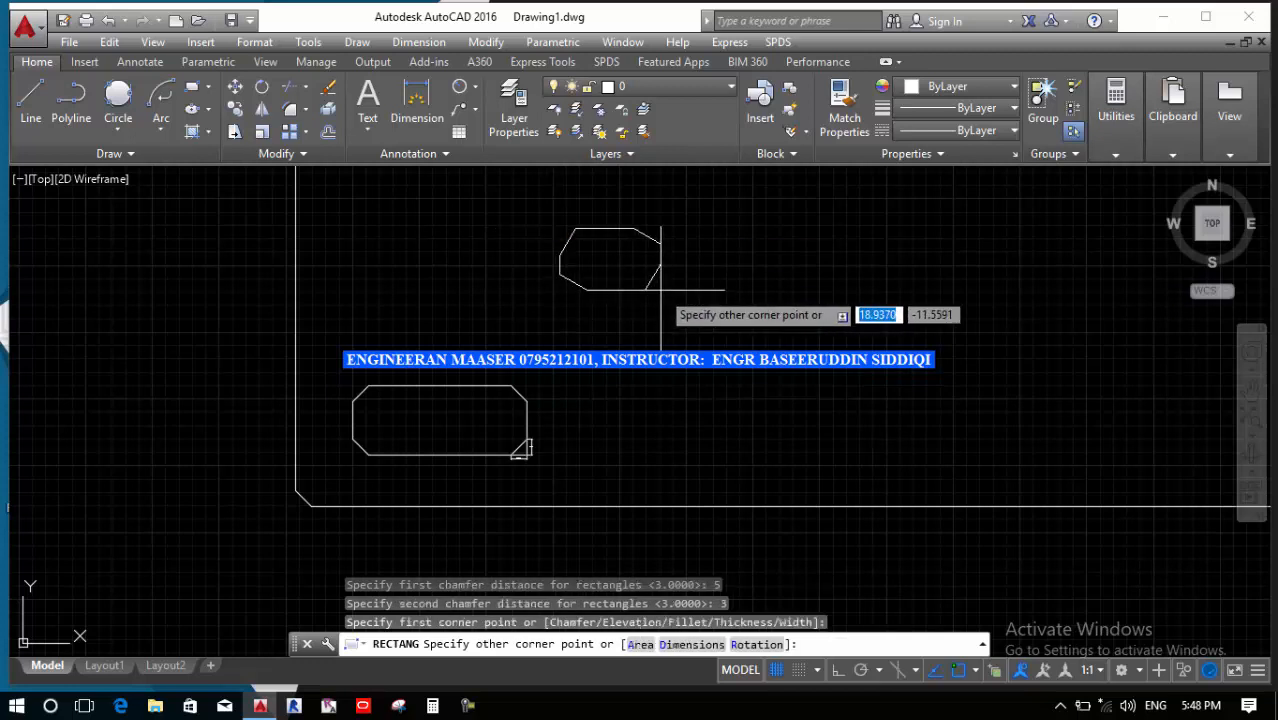
left_click(752, 289)
scroll(730, 311, "up", 2)
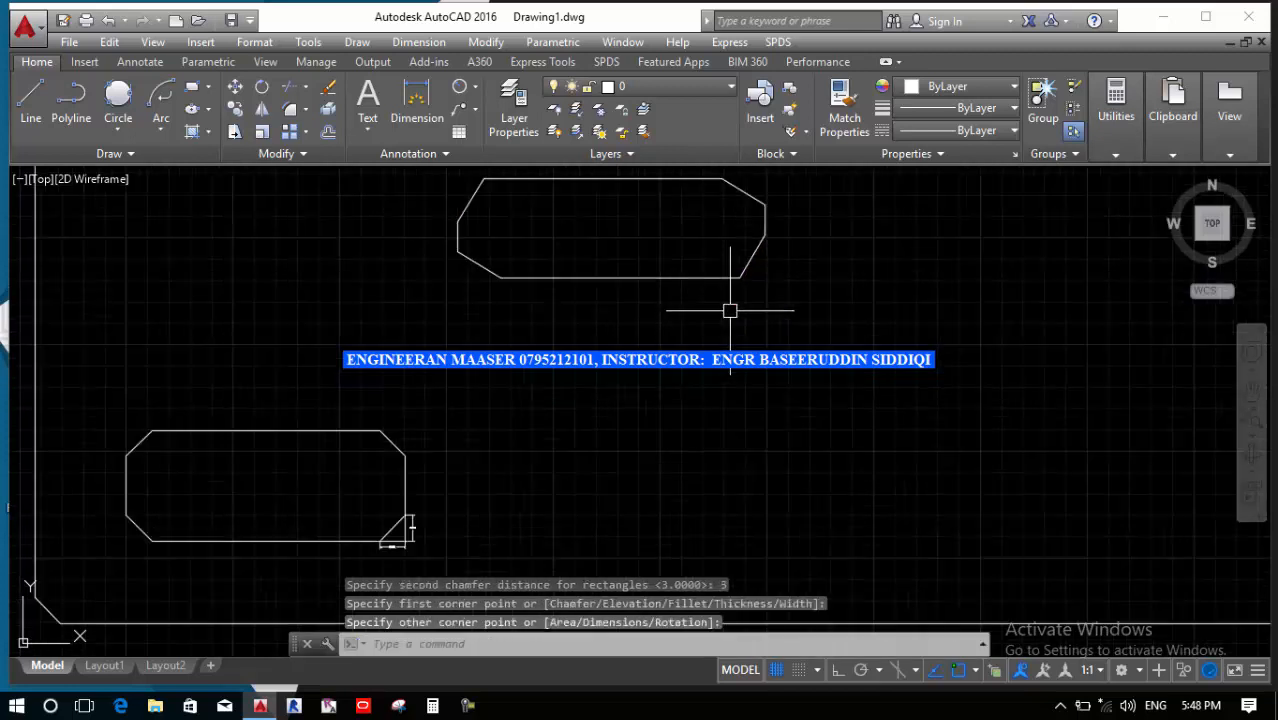
scroll(742, 260, "up", 4)
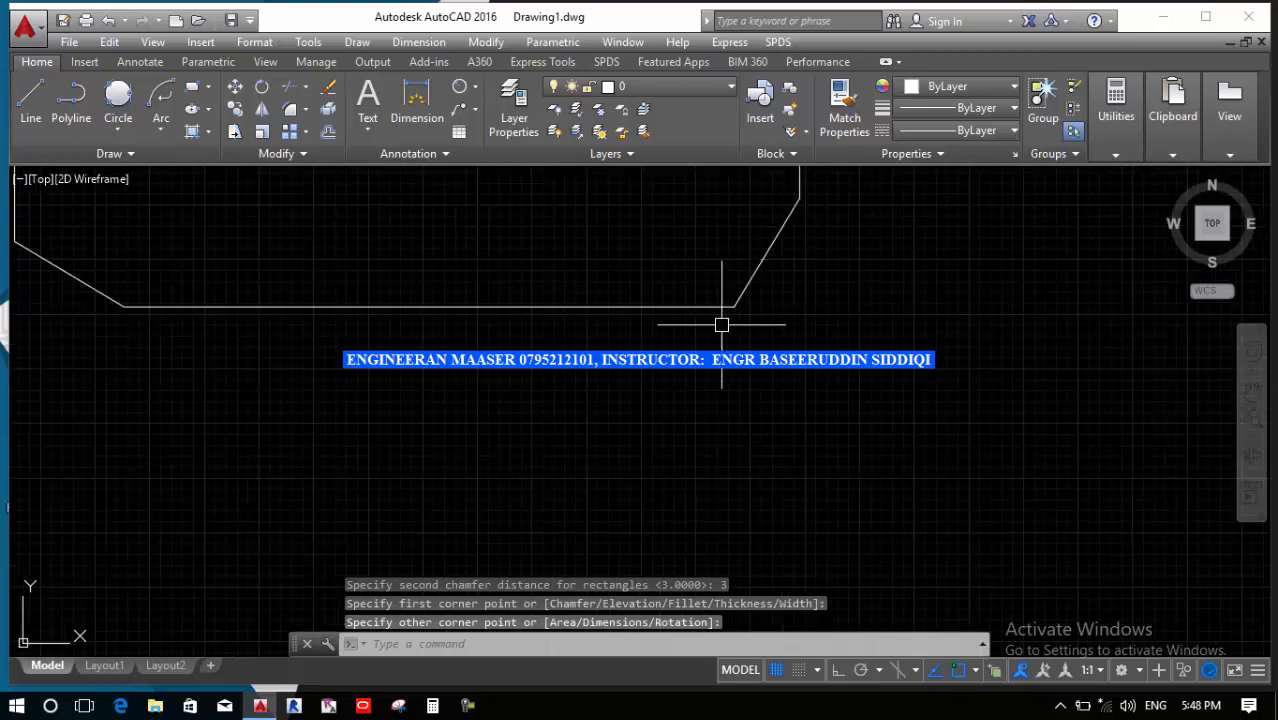
scroll(706, 300, "down", 4)
scroll(704, 336, "up", 2)
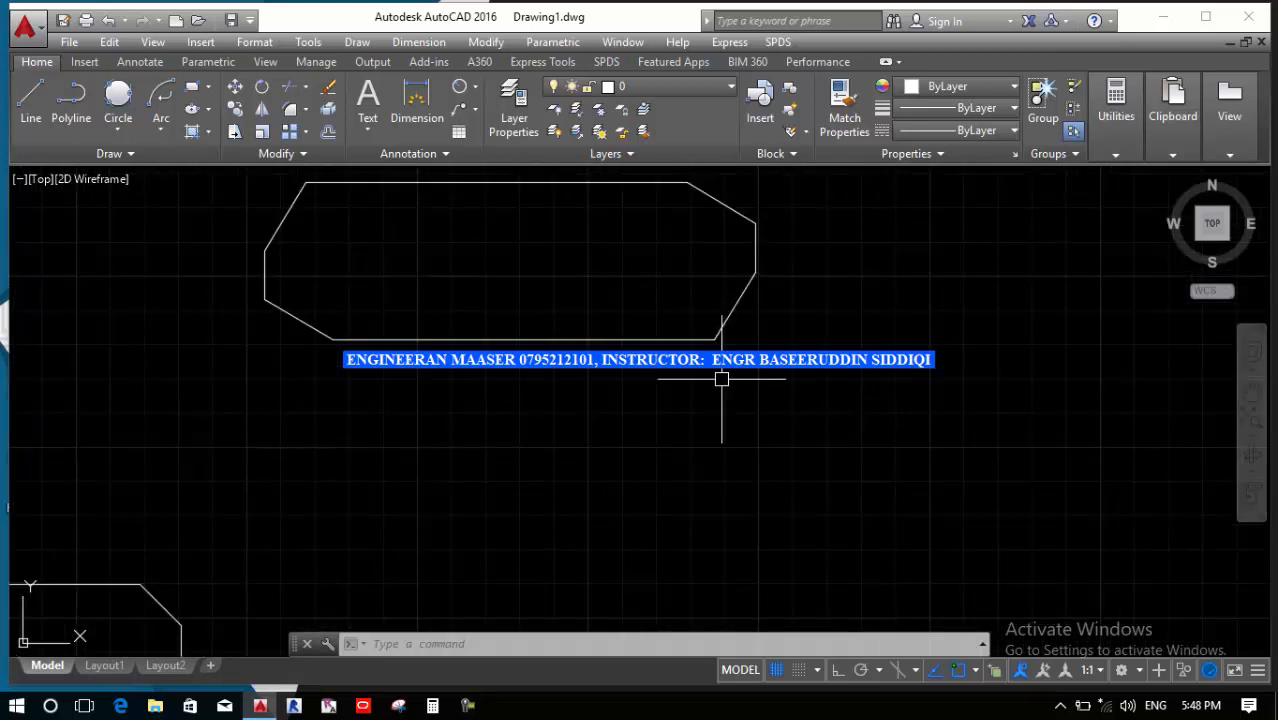
Try to complete the new rectangle's lower-right corner with two lines joining the ends of its chamfer
type("l")
key("Return")
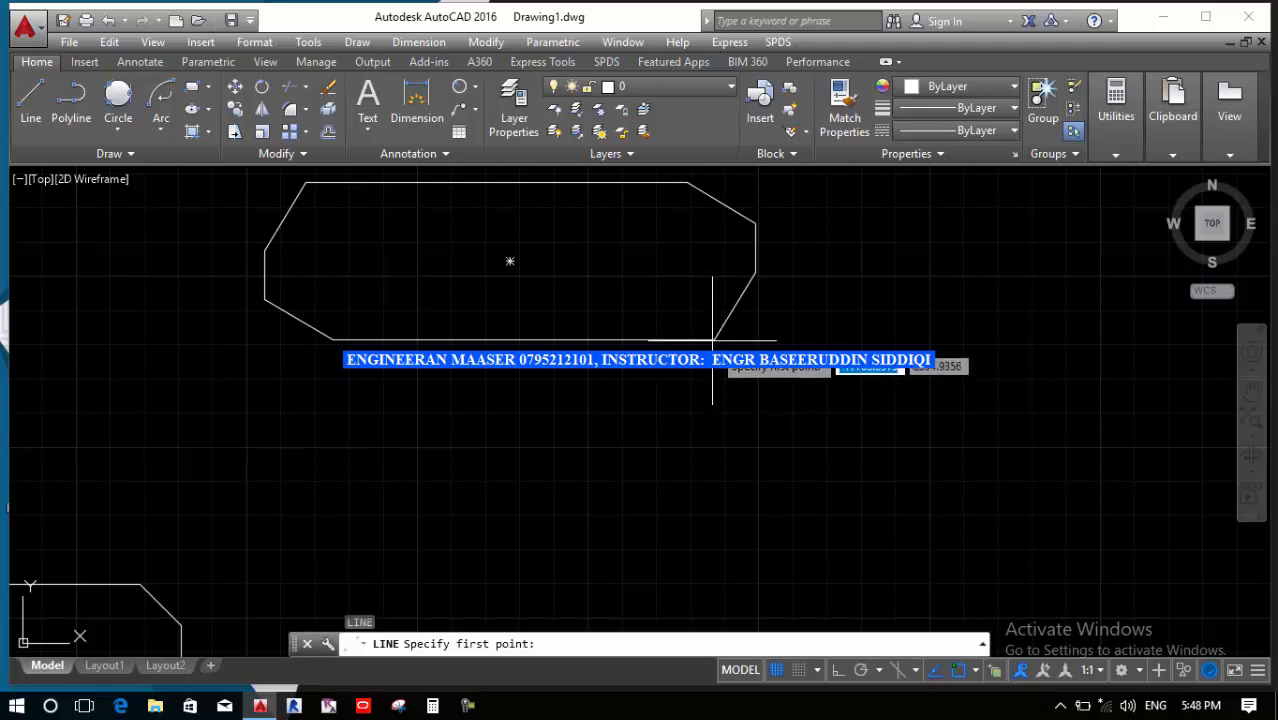
left_click(713, 340)
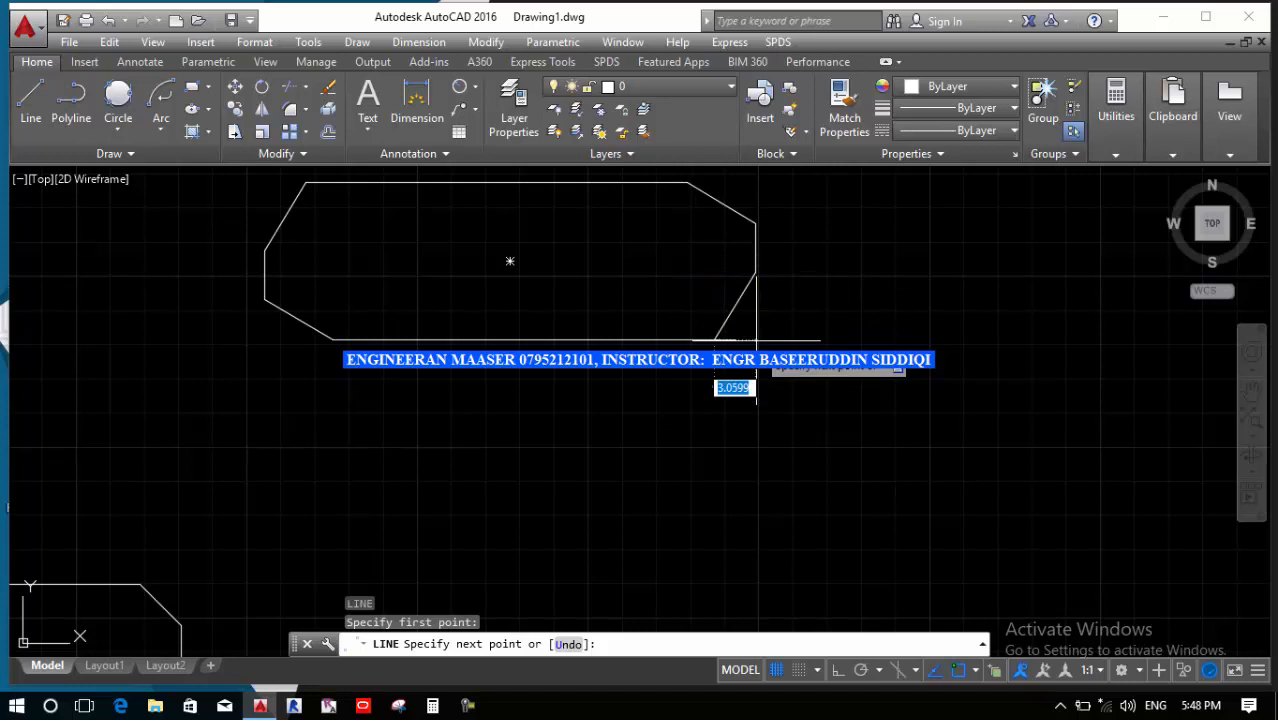
scroll(757, 340, "up", 3)
scroll(757, 340, "down", 2)
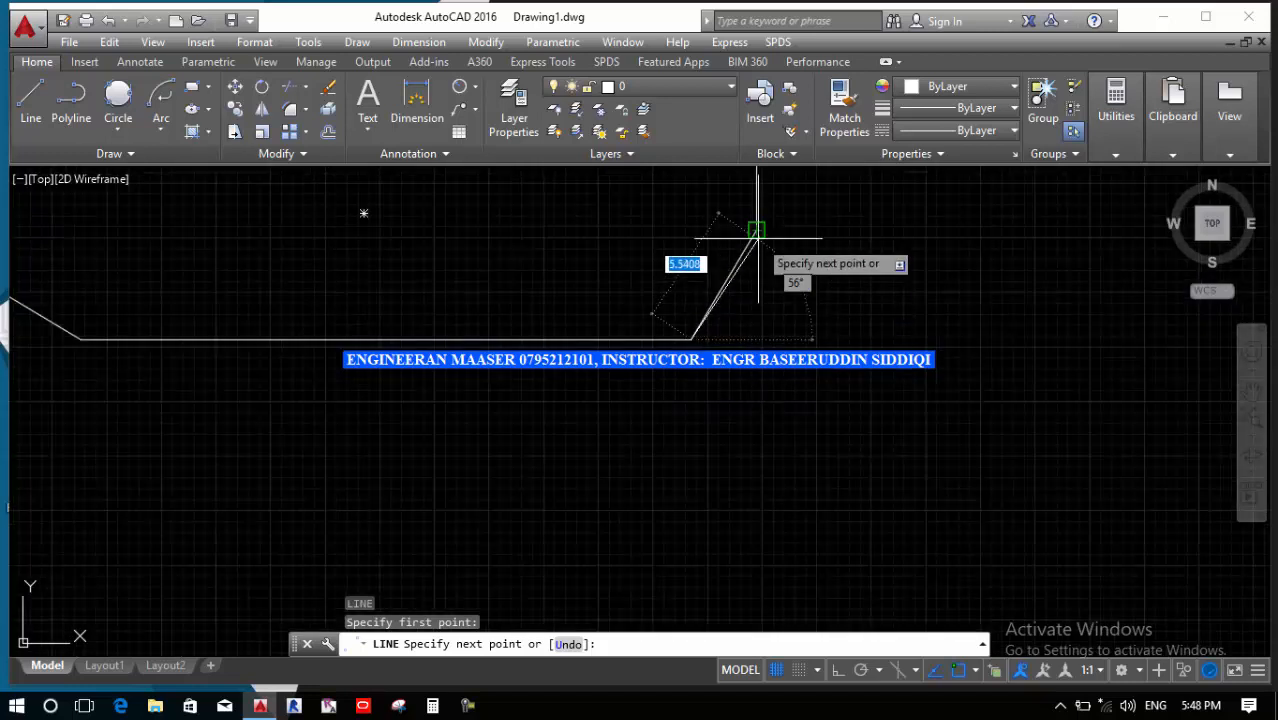
left_click(757, 340)
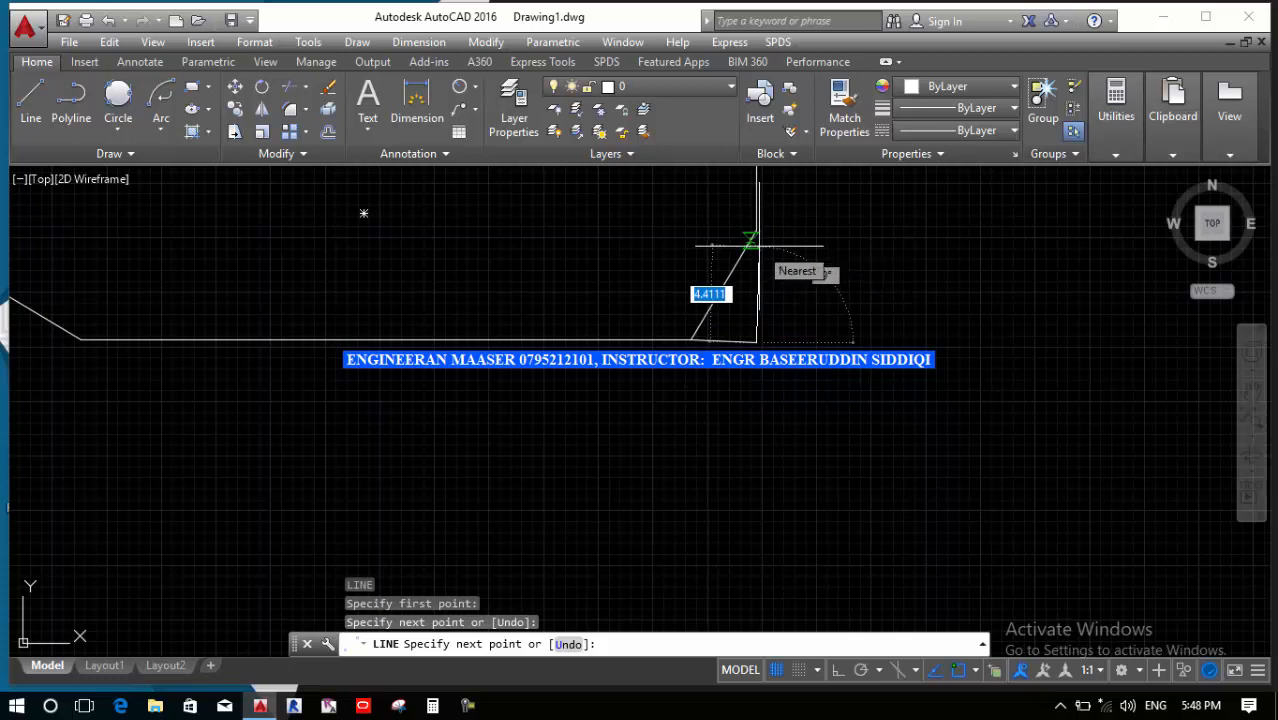
left_click(757, 245)
key("Return")
scroll(766, 328, "down", 3)
scroll(760, 337, "up", 3)
Erase the two misaligned lines at the new rectangle's lower-right corner
left_click(802, 388)
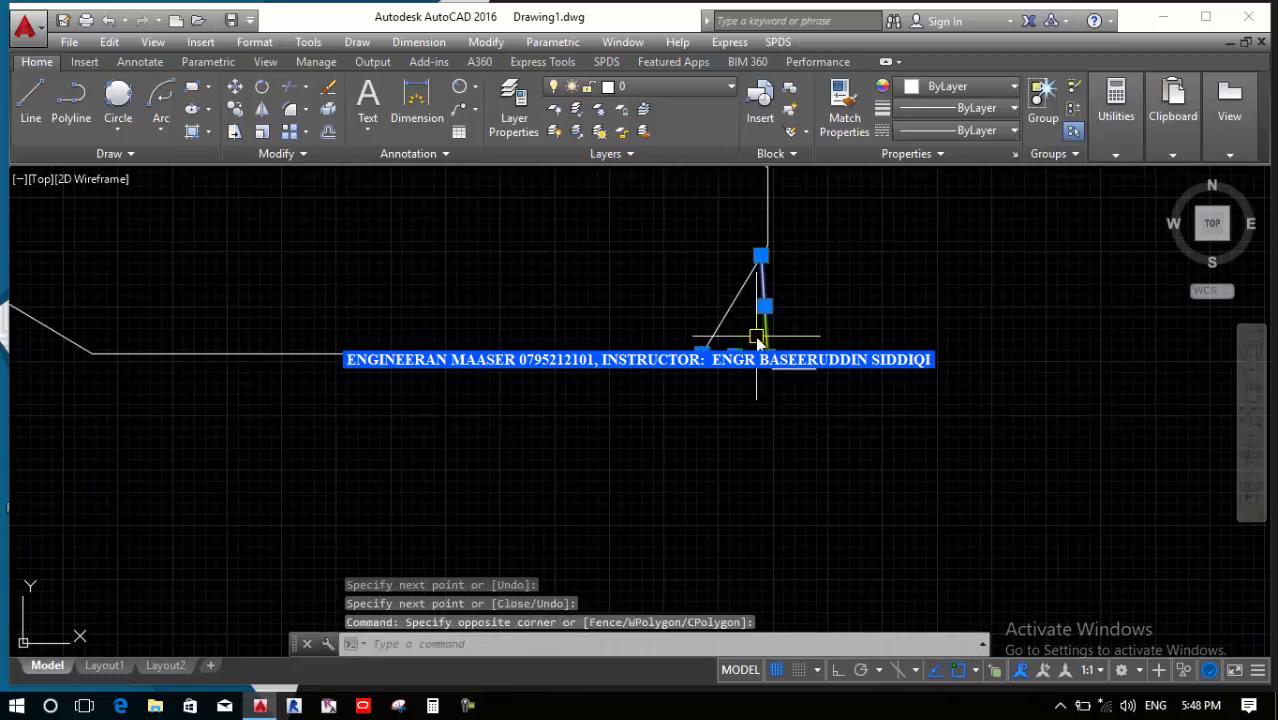
type("e")
key("Return")
Draw a vertical and a horizontal line between the lower-right chamfer's exact endpoints, completing the new rectangle's square corner
type("l")
key("Return")
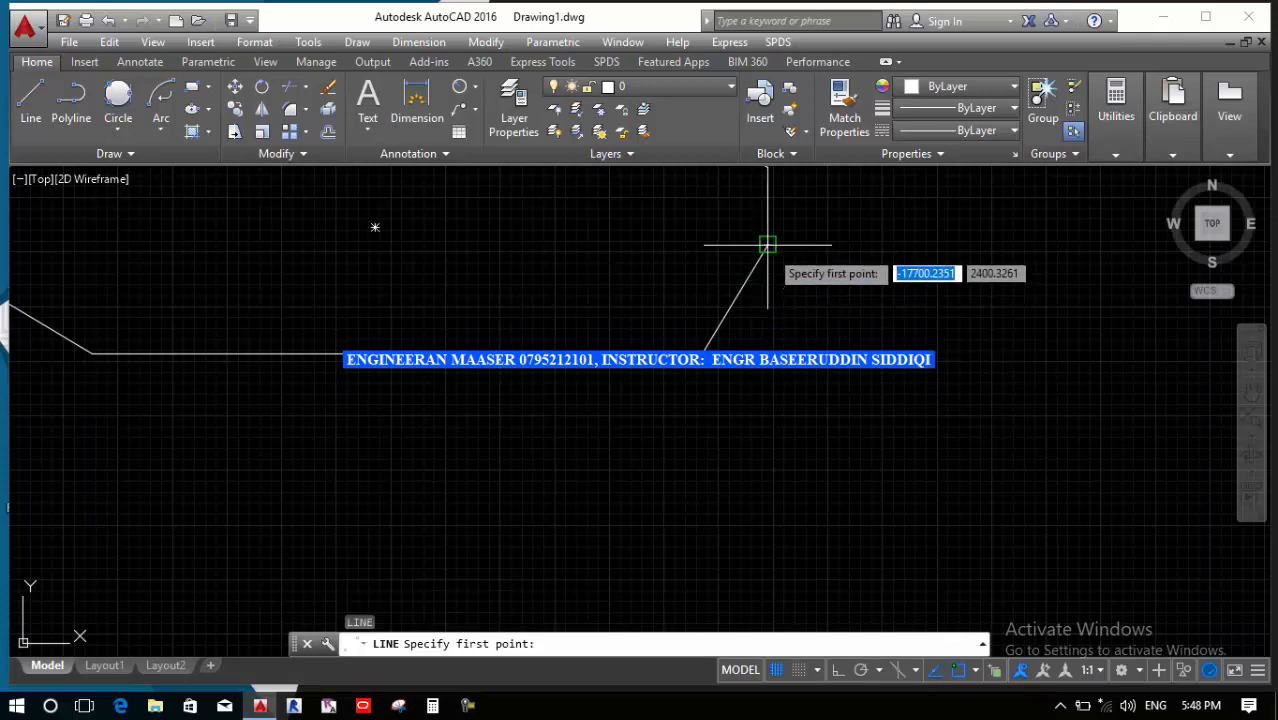
left_click(766, 246)
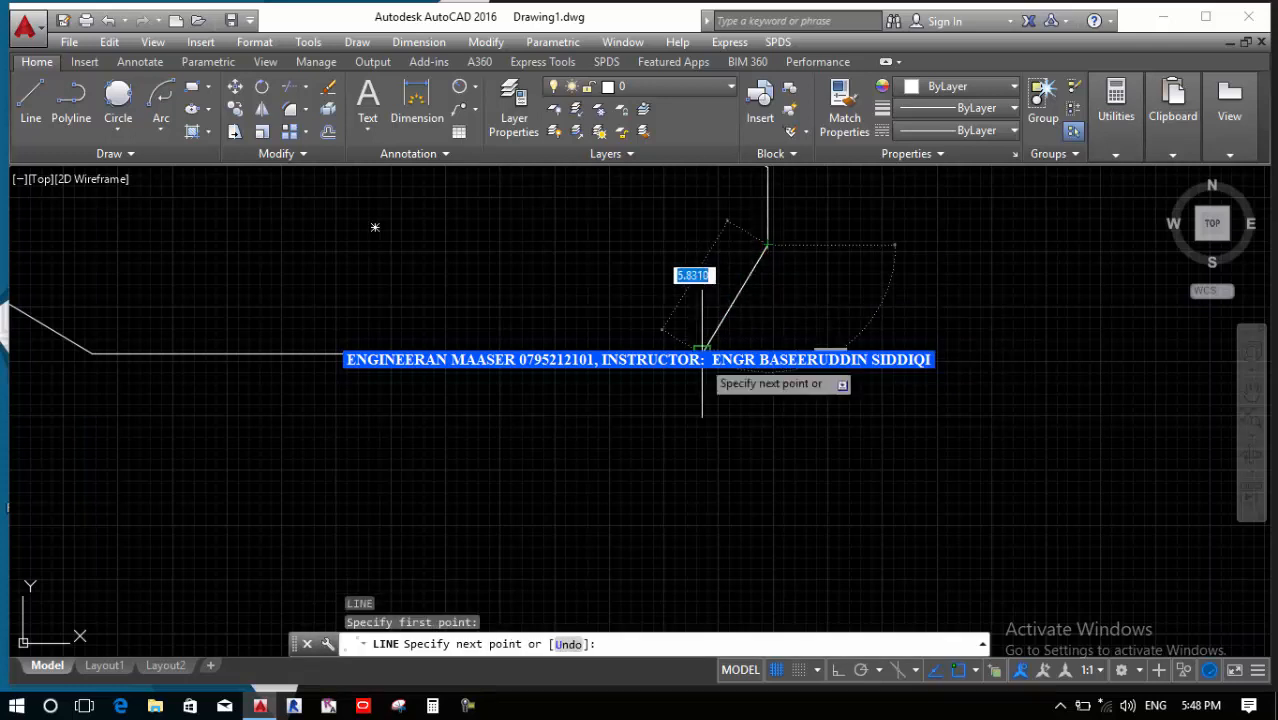
left_click(766, 350)
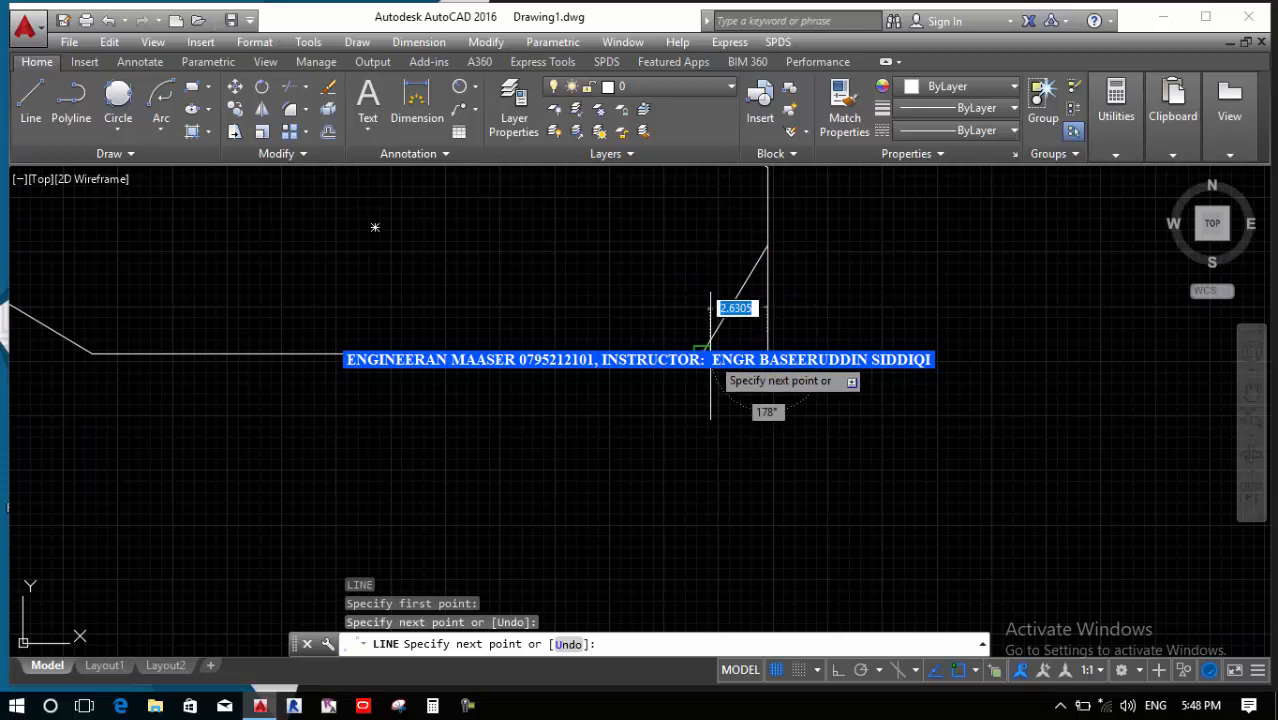
left_click(706, 352)
key("Return")
scroll(716, 380, "down", 2)
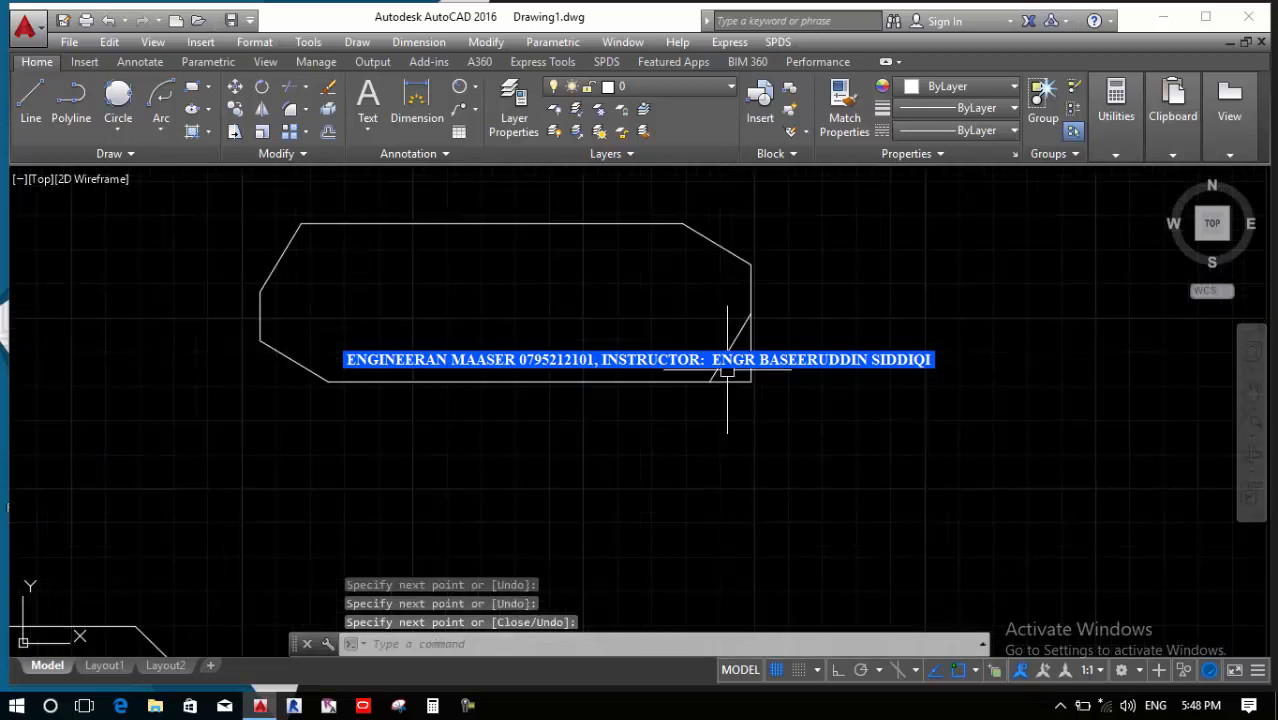
Draw a horizontal and a vertical line between the upper-right chamfer's endpoints, completing that square corner of the same rectangle
scroll(733, 215, "up", 2)
key("Return")
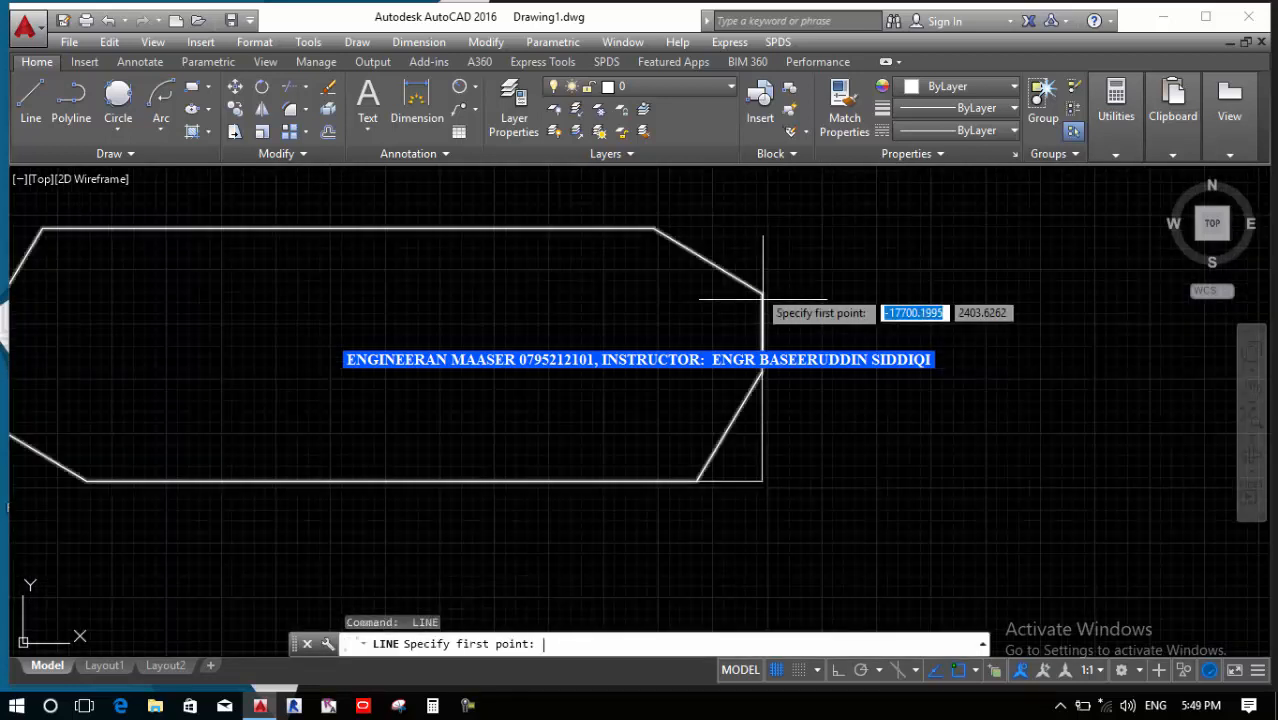
left_click(655, 226)
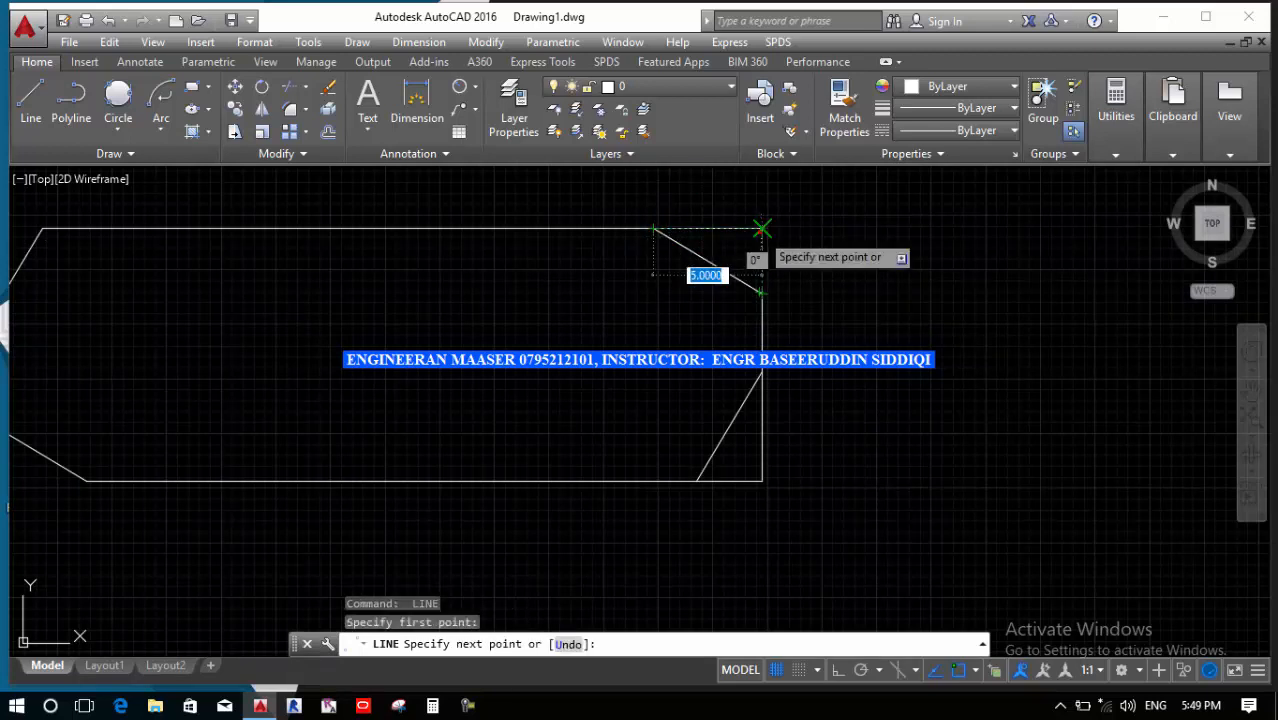
left_click(762, 229)
left_click(760, 292)
key("Return")
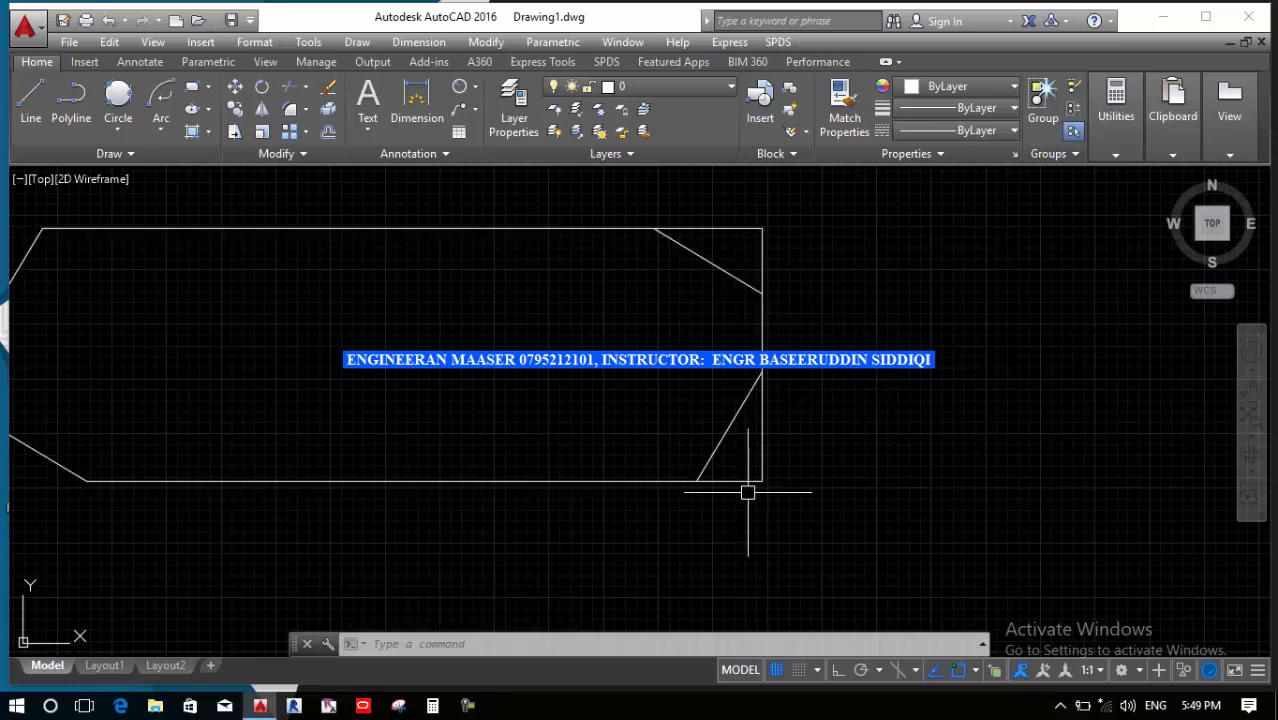
scroll(749, 480, "down", 2)
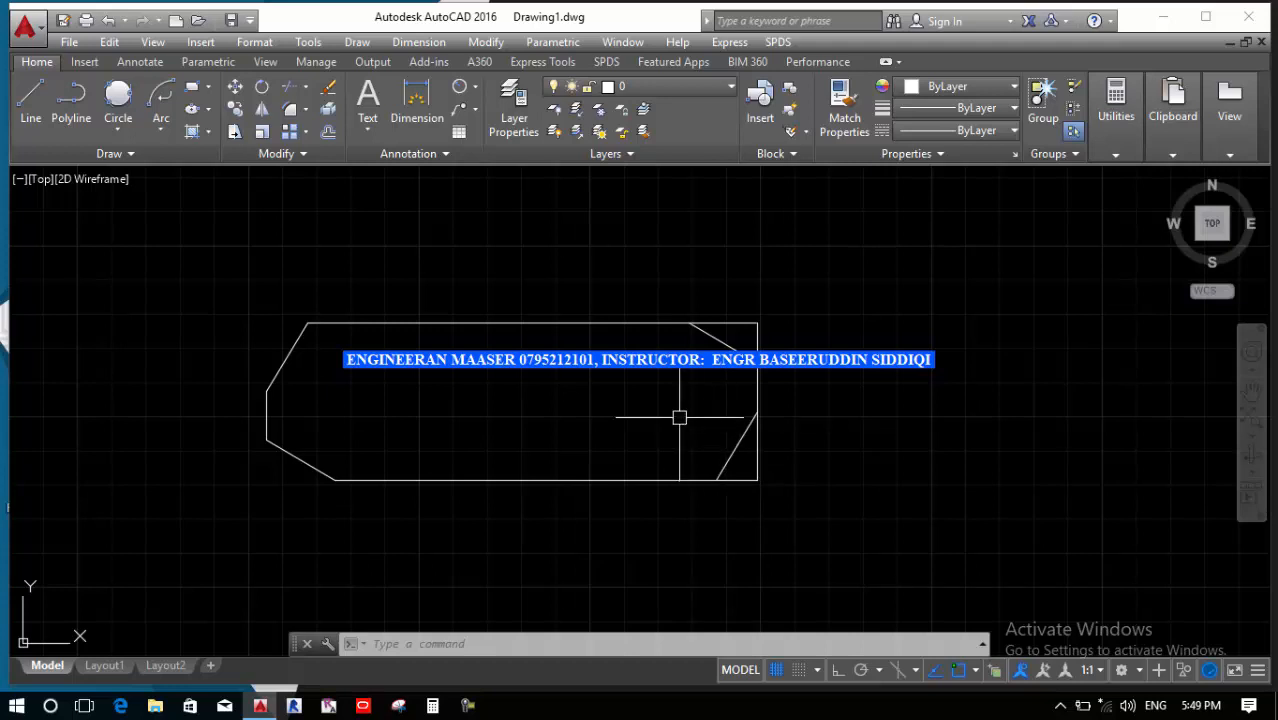
Draw another chamfered rectangle above the existing one, keeping the chamfer distances of 5 and 3
type("rec")
key("Return")
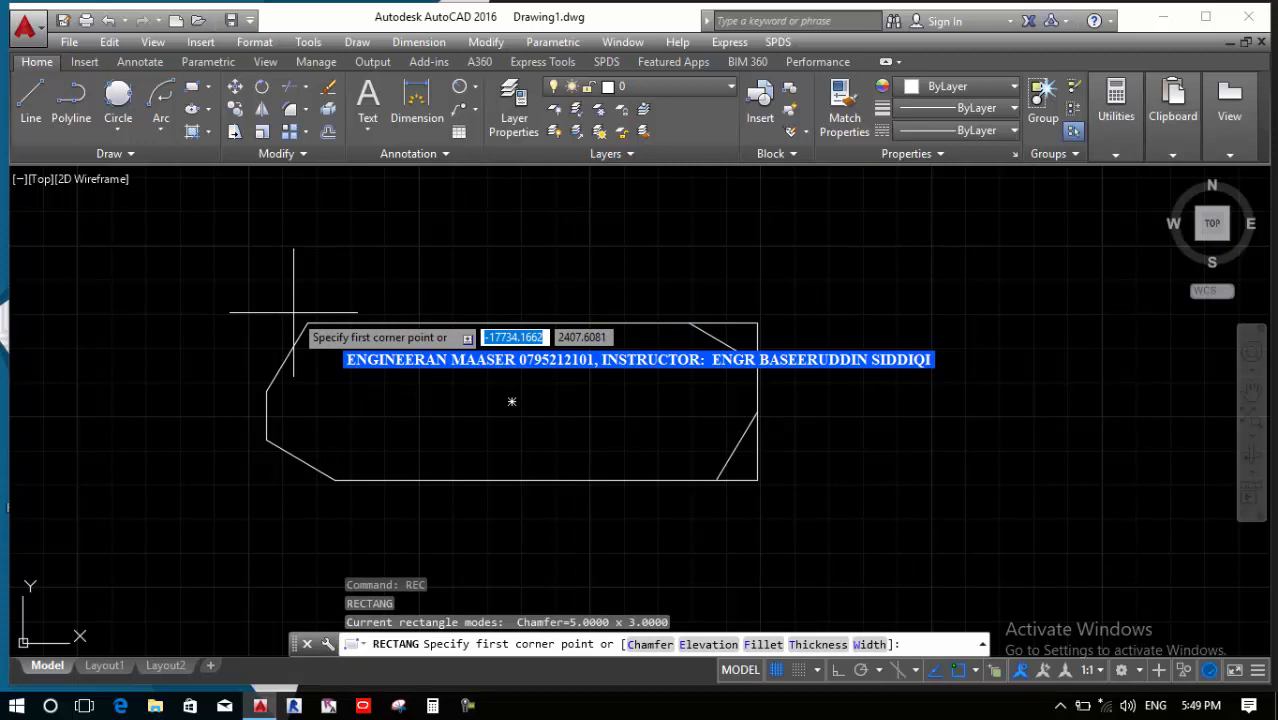
scroll(410, 217, "up", 2)
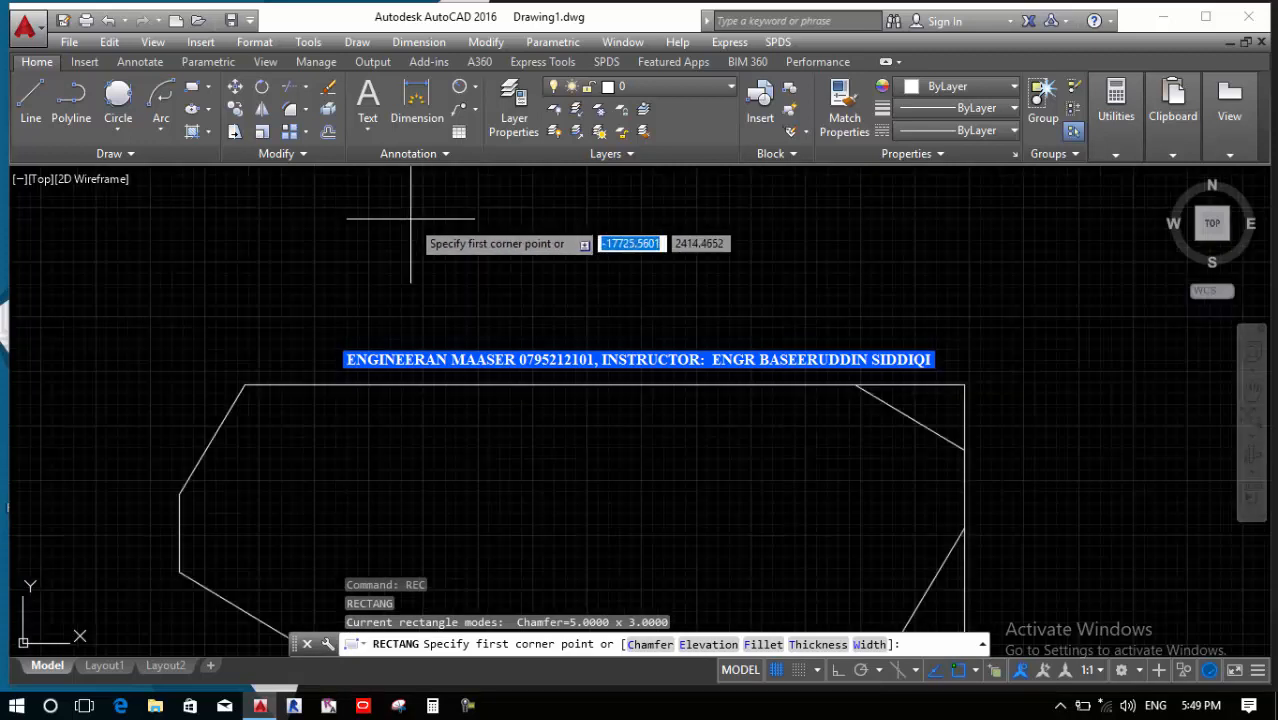
left_click(410, 217)
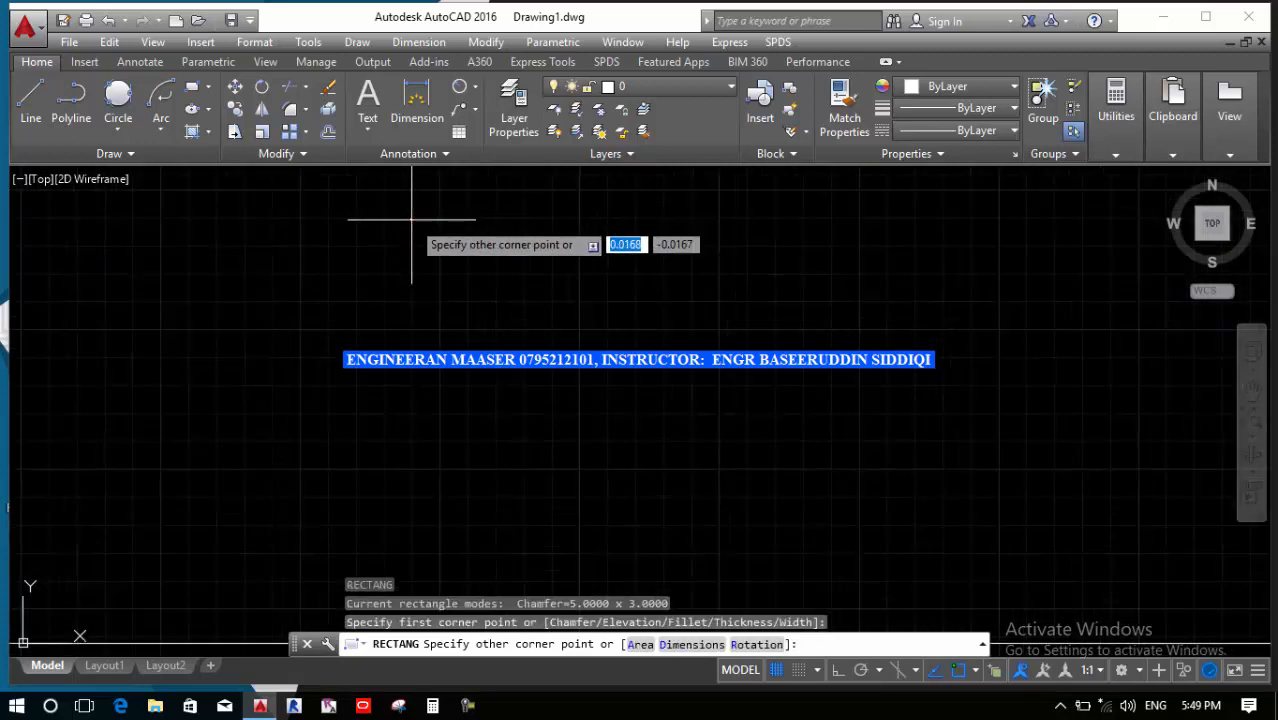
scroll(560, 480, "down", 3)
scroll(676, 459, "down", 5)
scroll(713, 535, "up", 8)
scroll(632, 382, "down", 4)
left_click(533, 274)
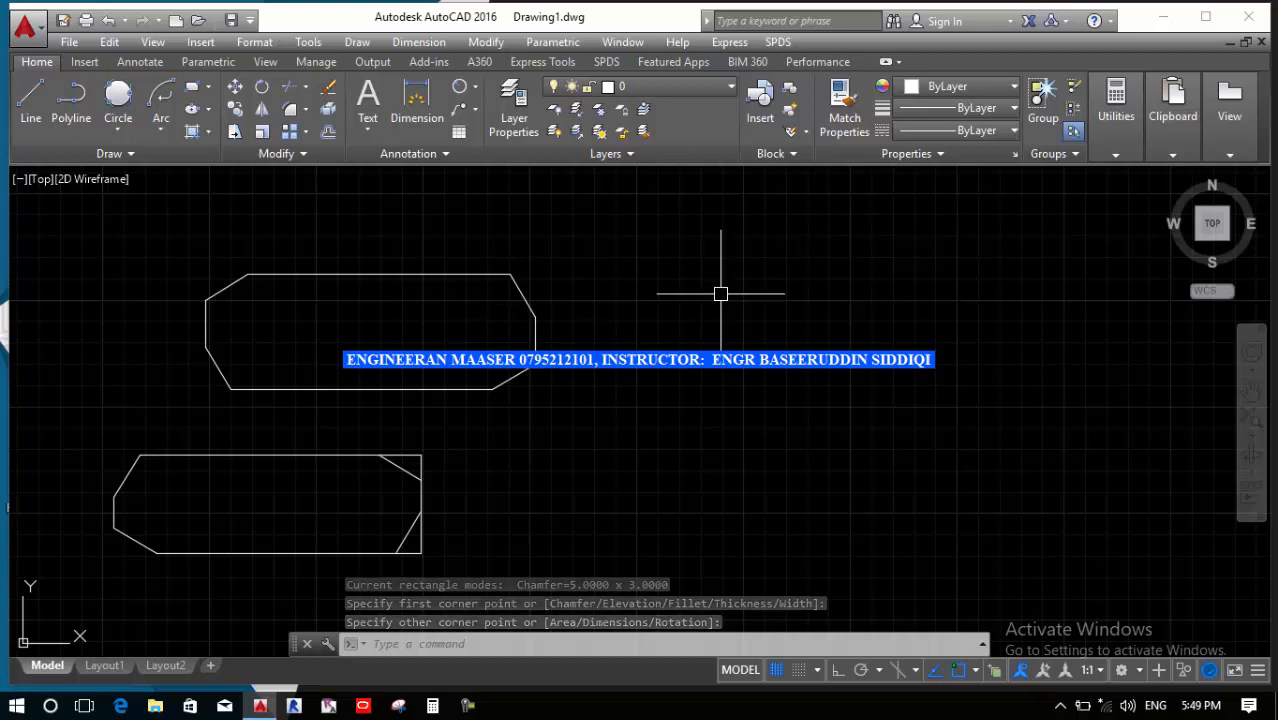
Draw a square-cornered rectangle to the right of the chamfered ones, with both Rectangle chamfer distances set to 0
key("Return")
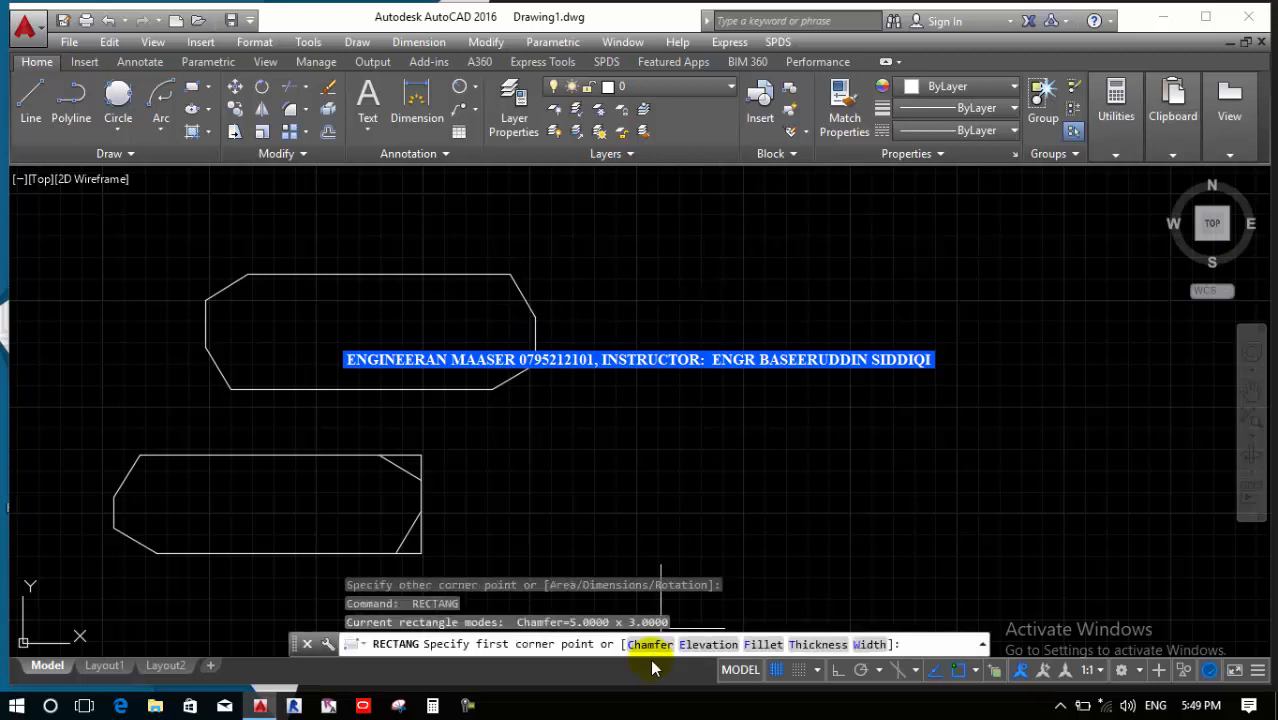
type("c")
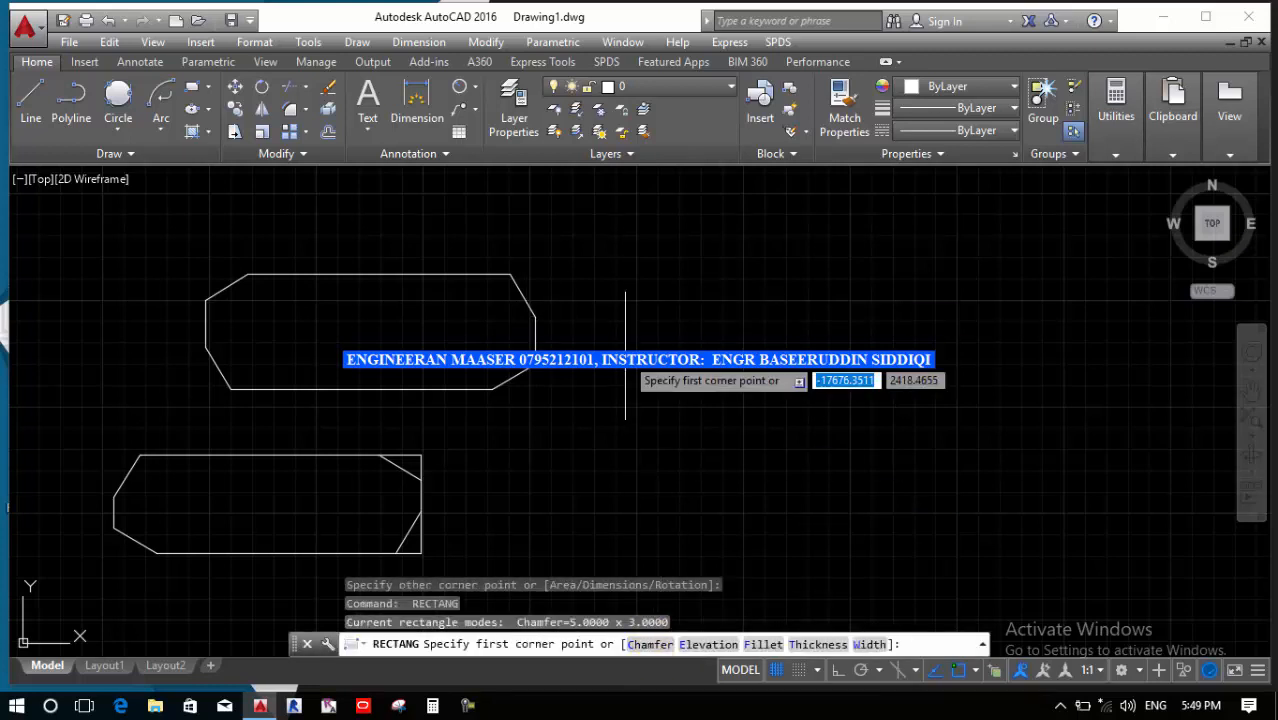
key("Return")
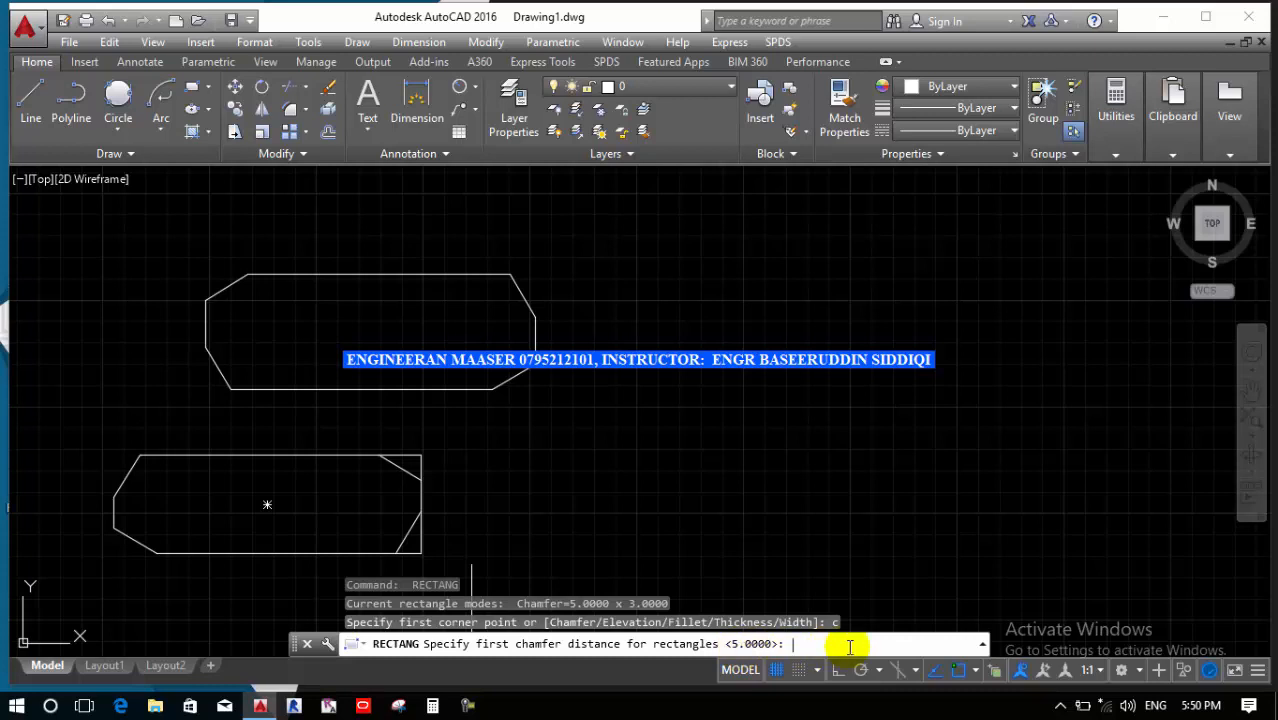
key("Return")
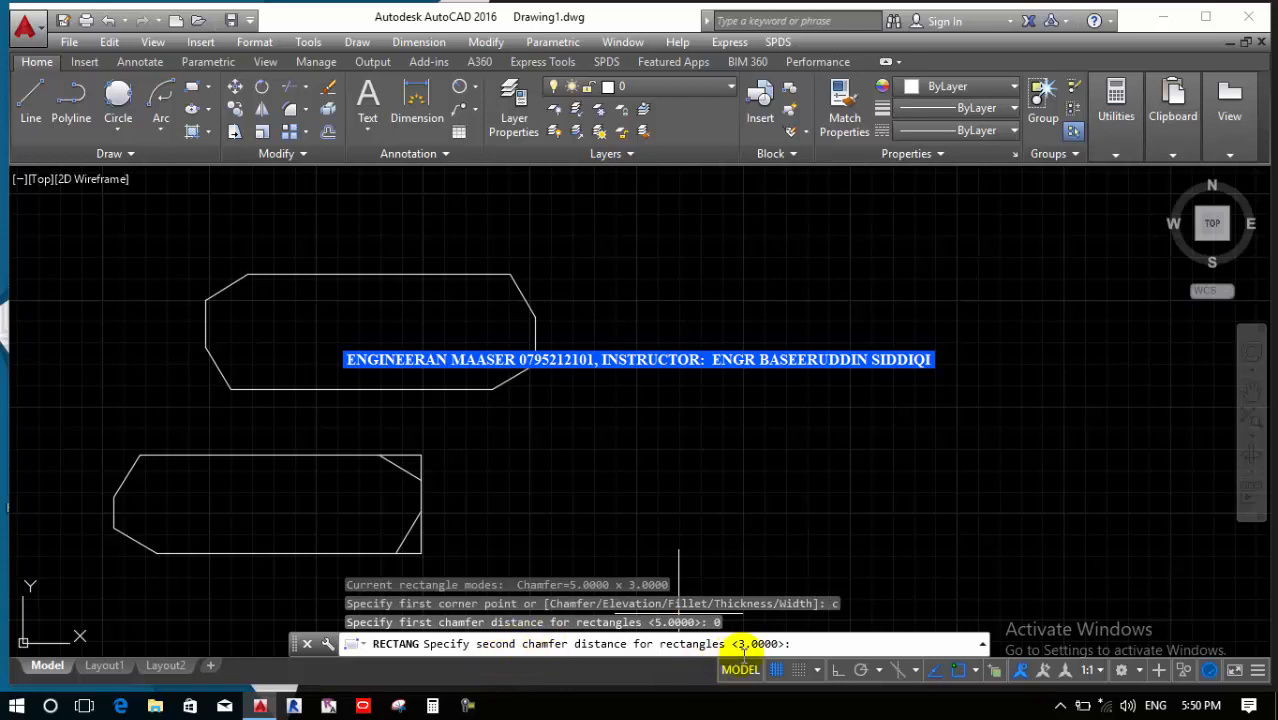
type("0")
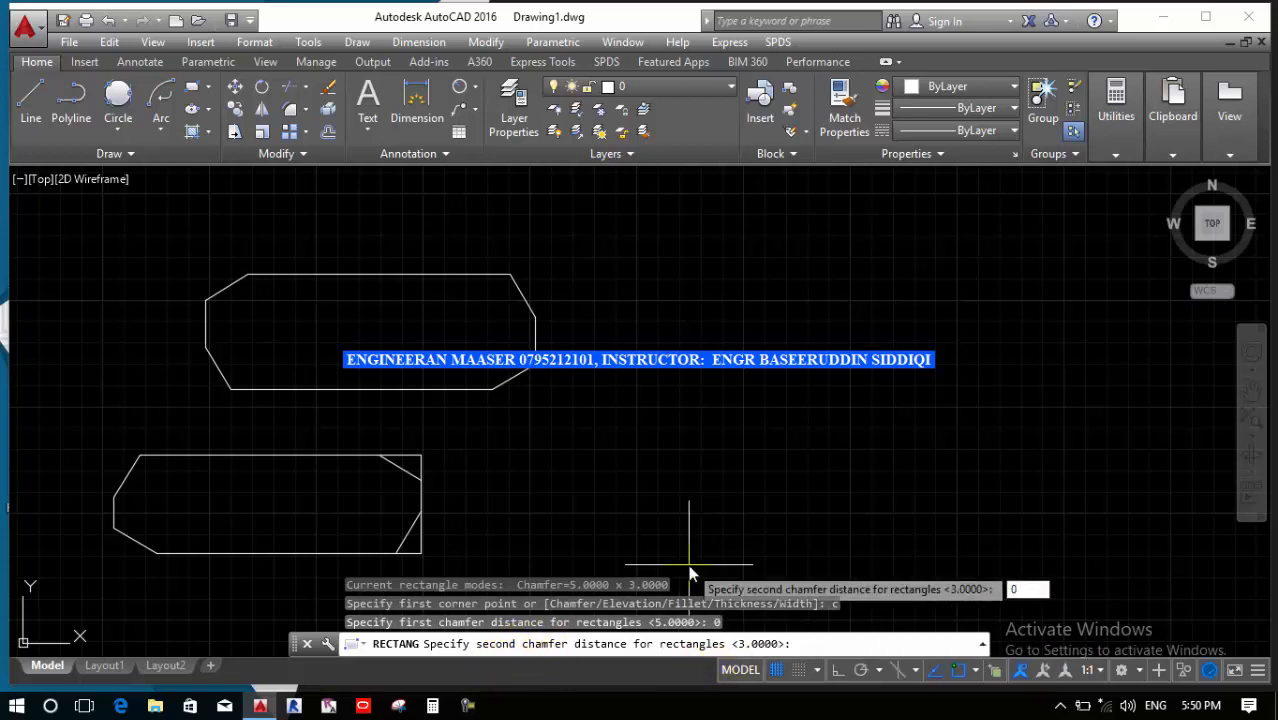
key("Return")
left_click(592, 395)
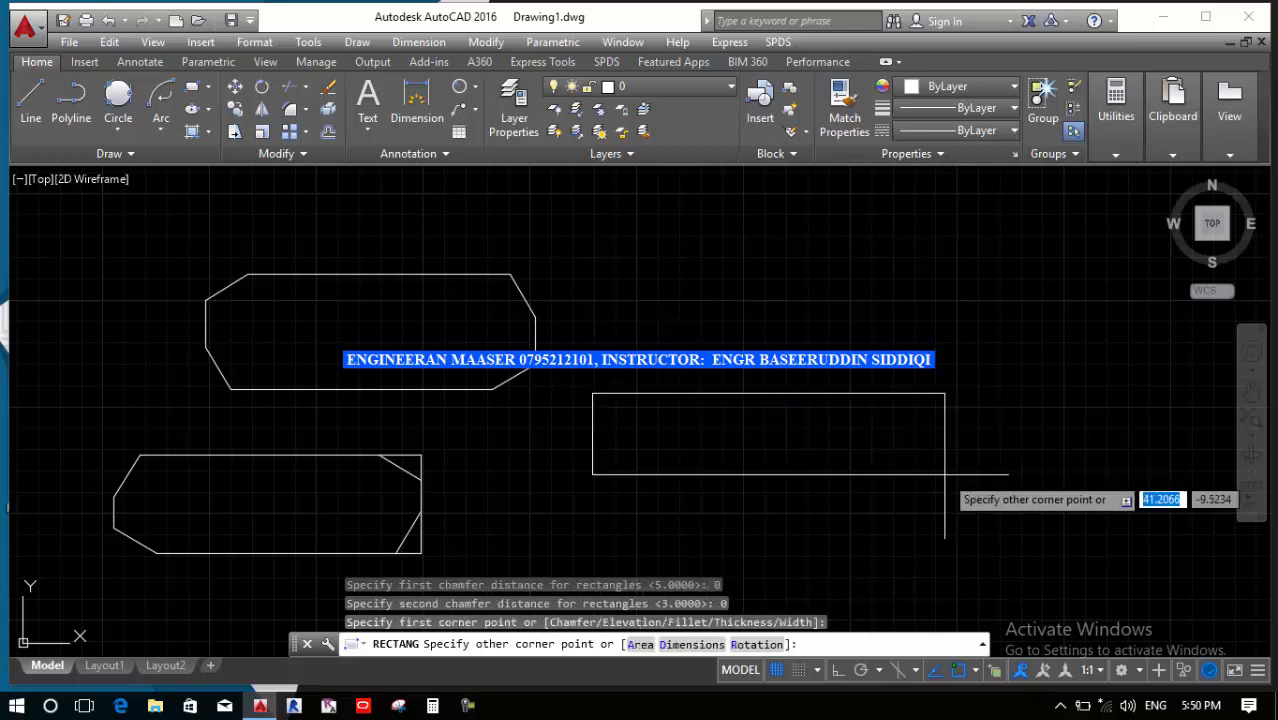
left_click(955, 494)
scroll(958, 513, "up", 2)
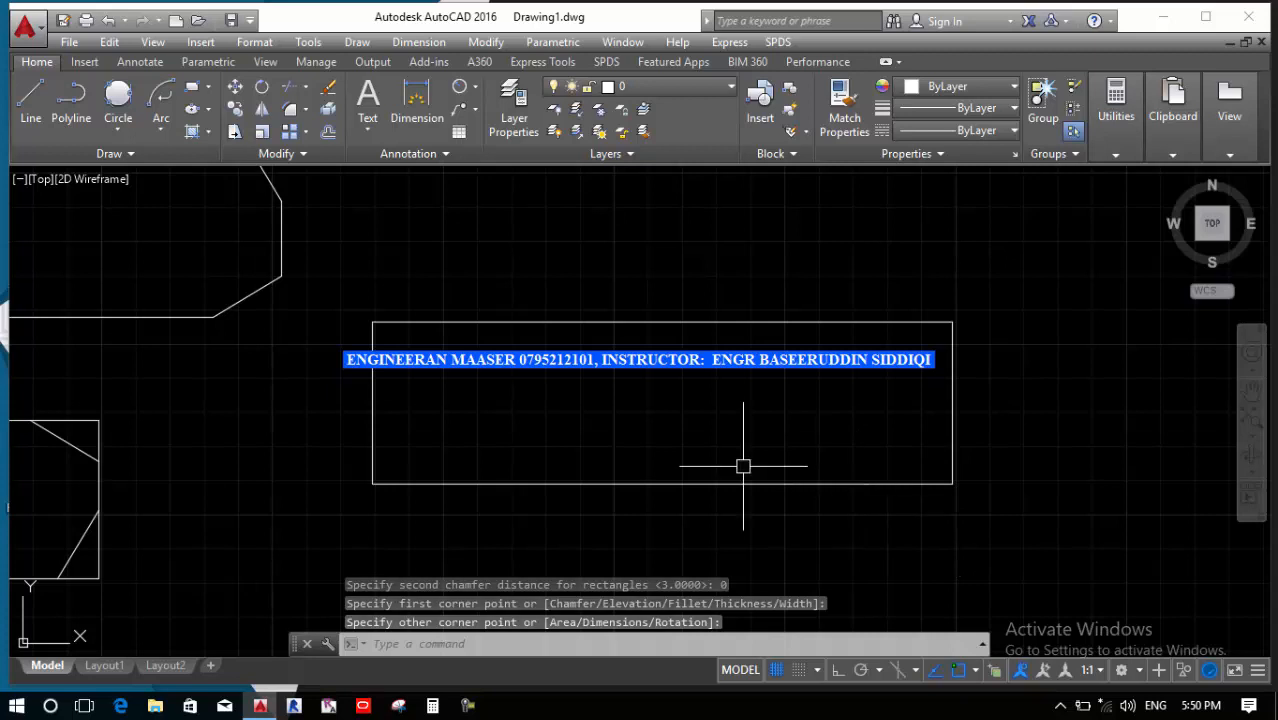
scroll(442, 408, "down", 2)
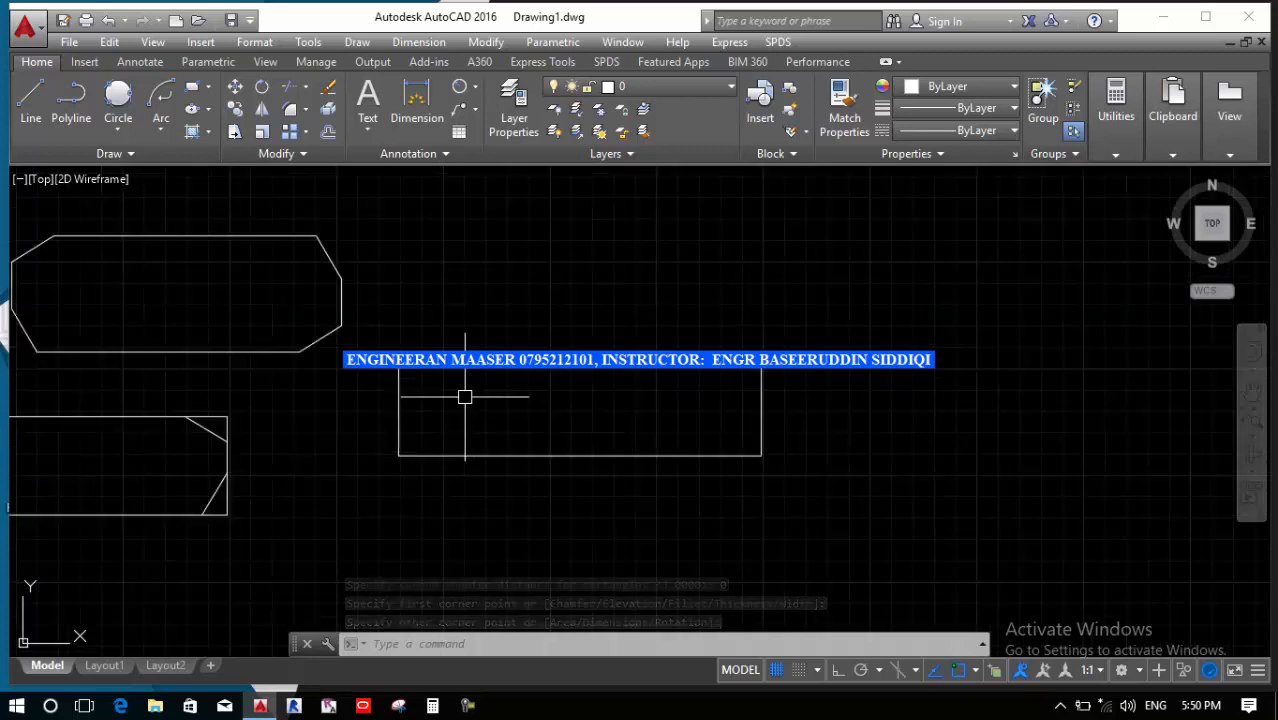
Draw a larger square-cornered rectangle in the empty area above the other rectangles
key("Return")
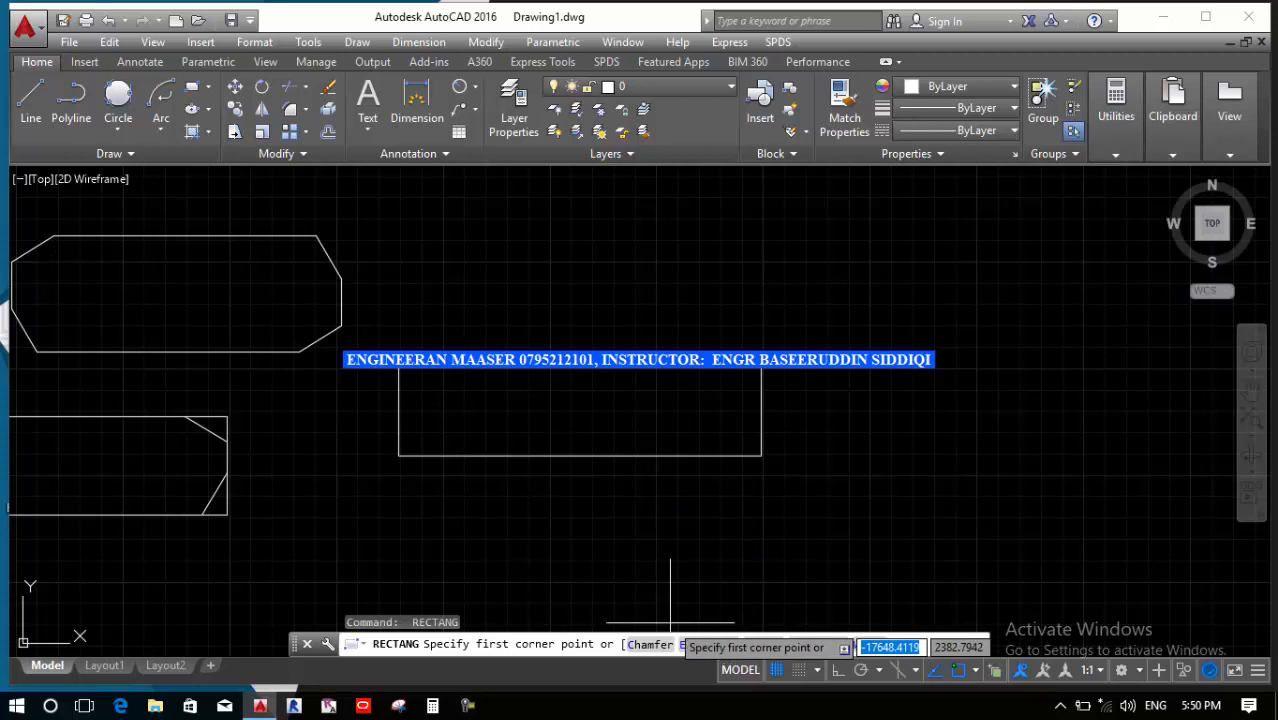
scroll(596, 552, "down", 4)
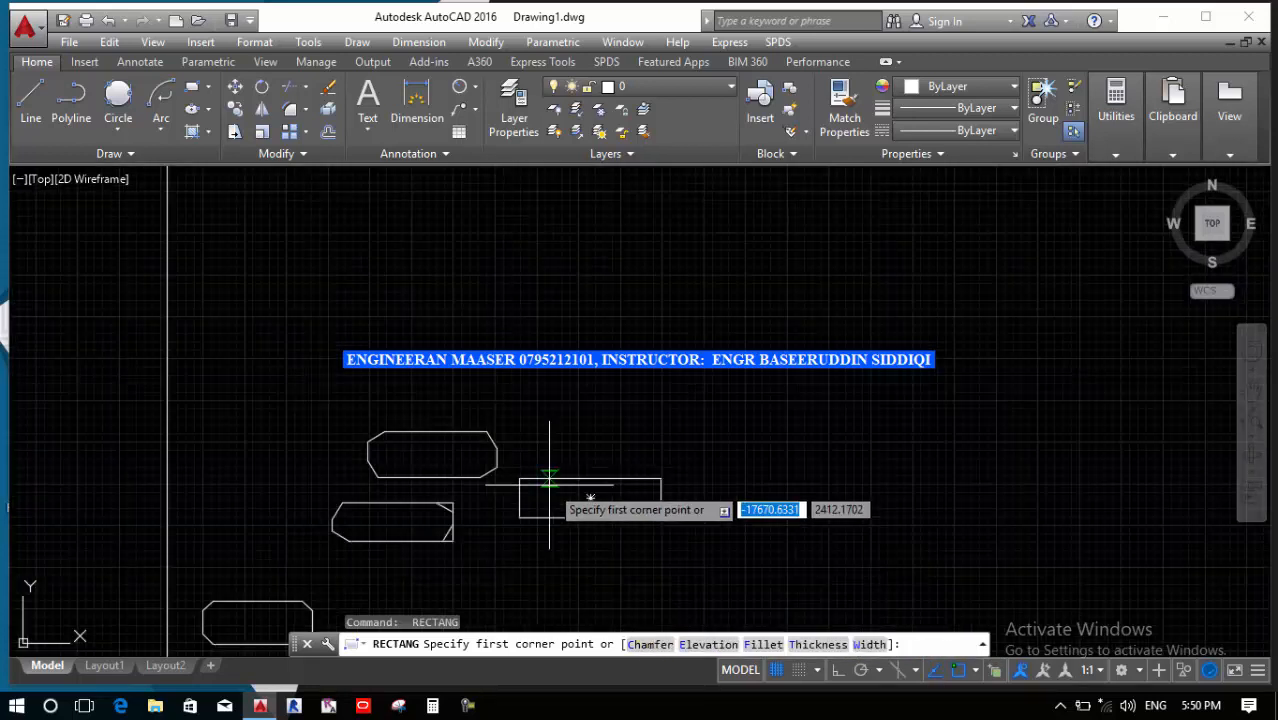
left_click(478, 257)
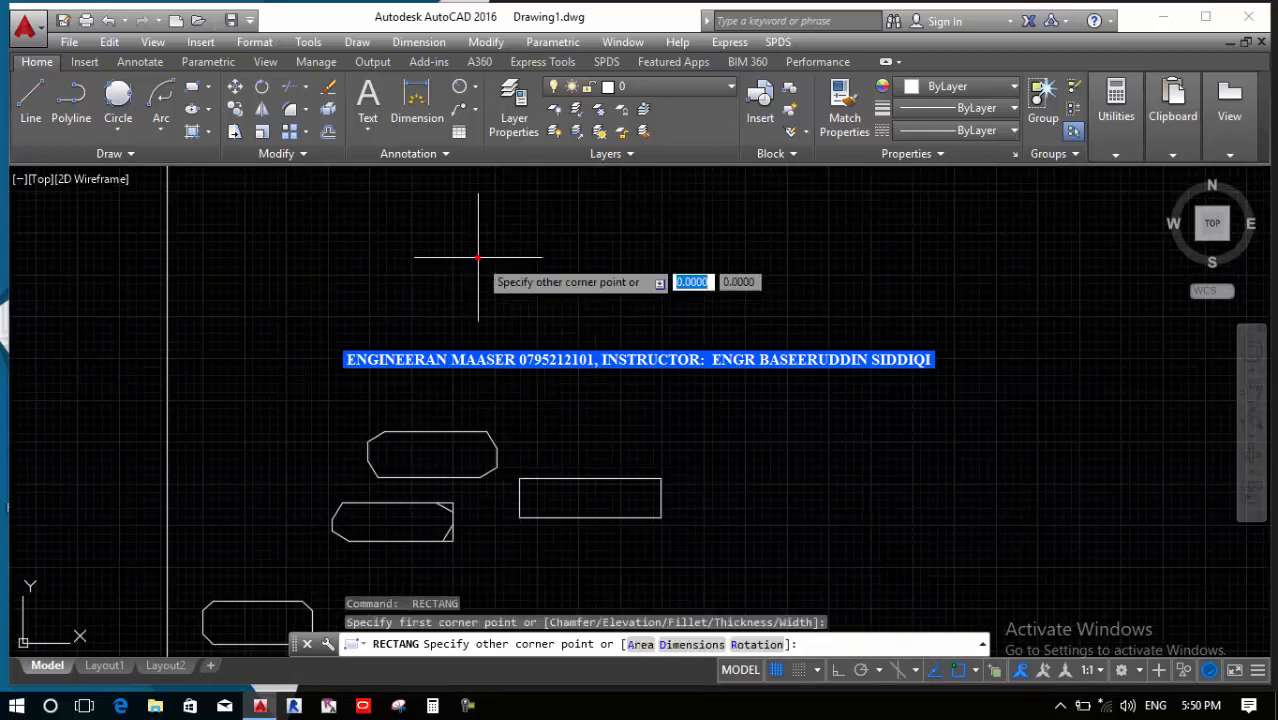
left_click(725, 378)
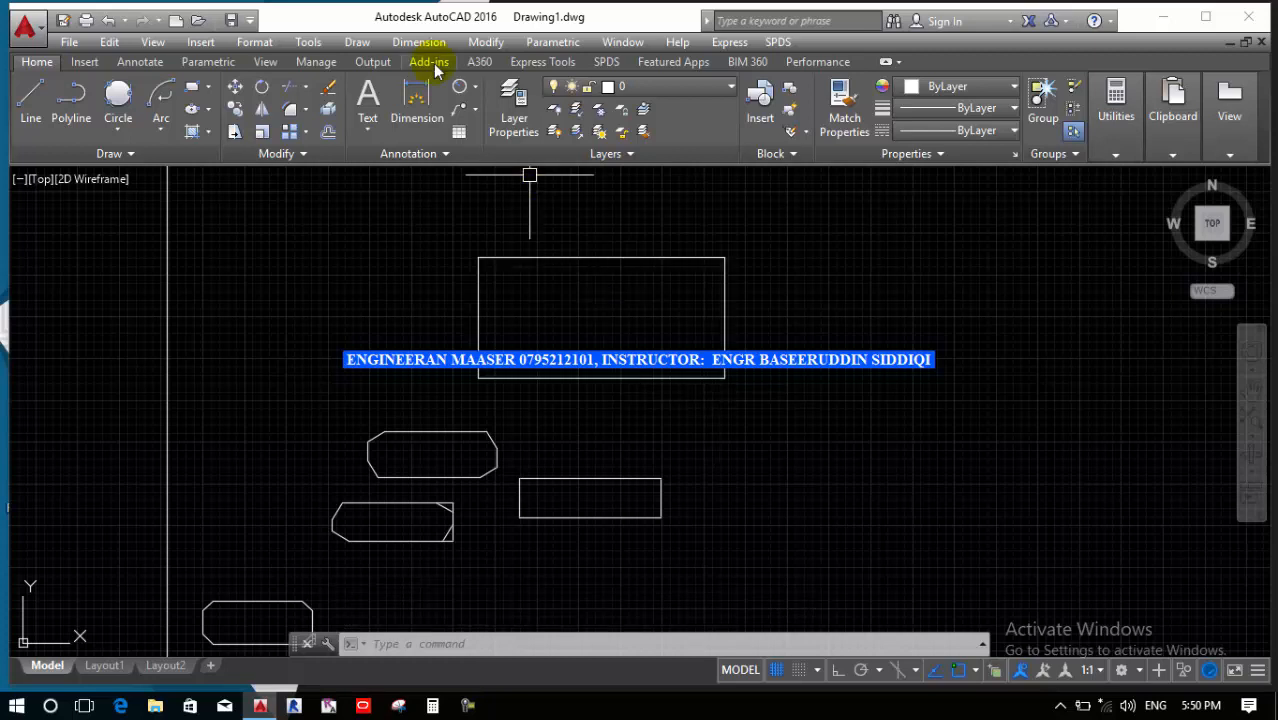
Create a new layer named sdas
left_click(645, 90)
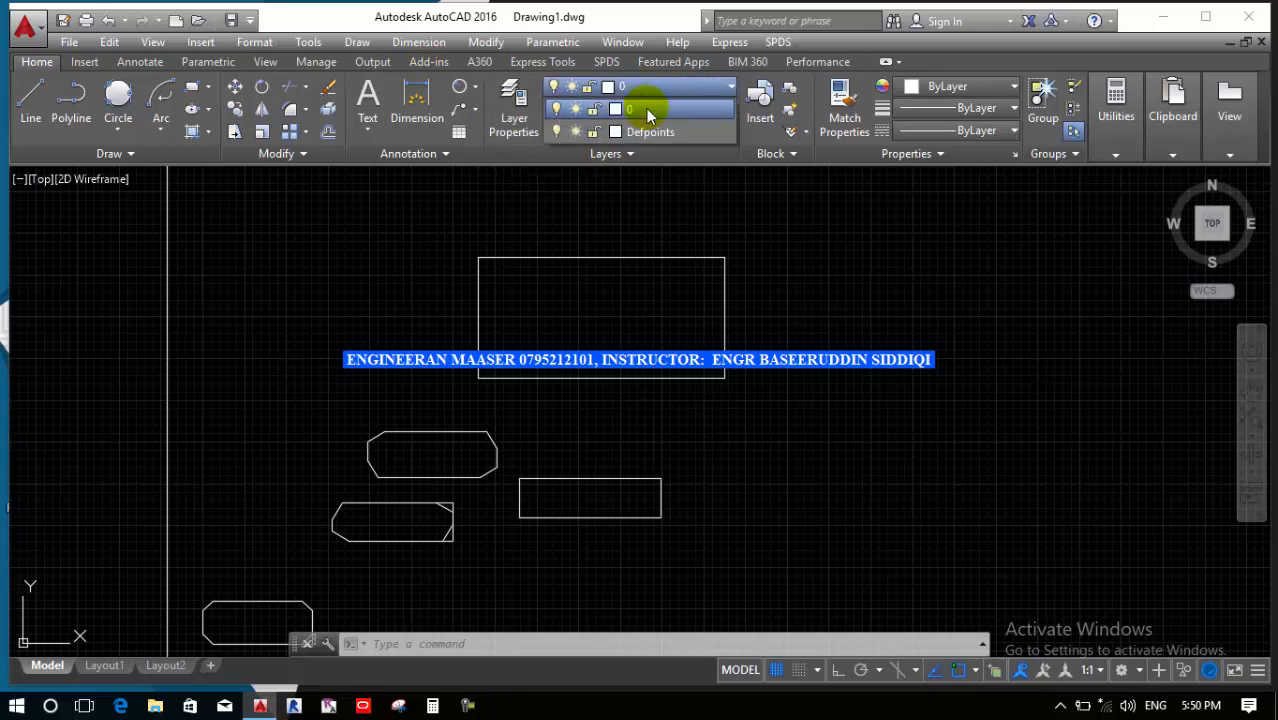
left_click(646, 110)
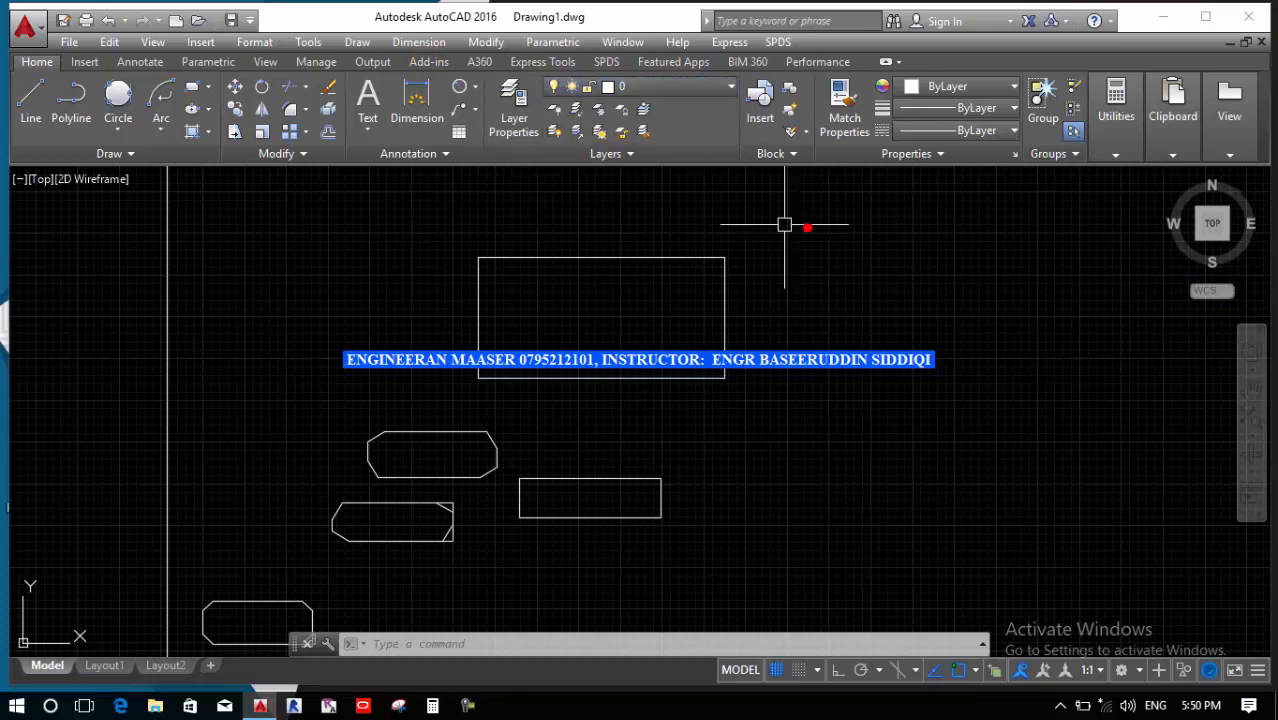
left_click(515, 128)
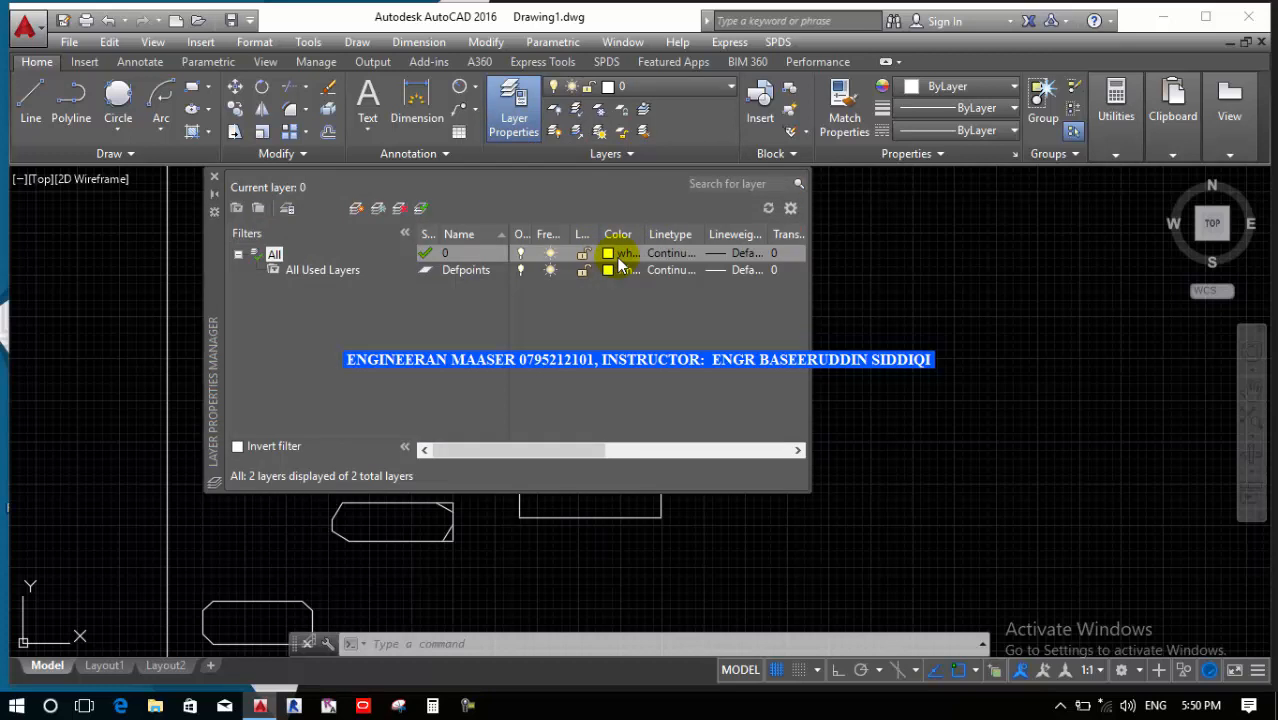
left_click(358, 209)
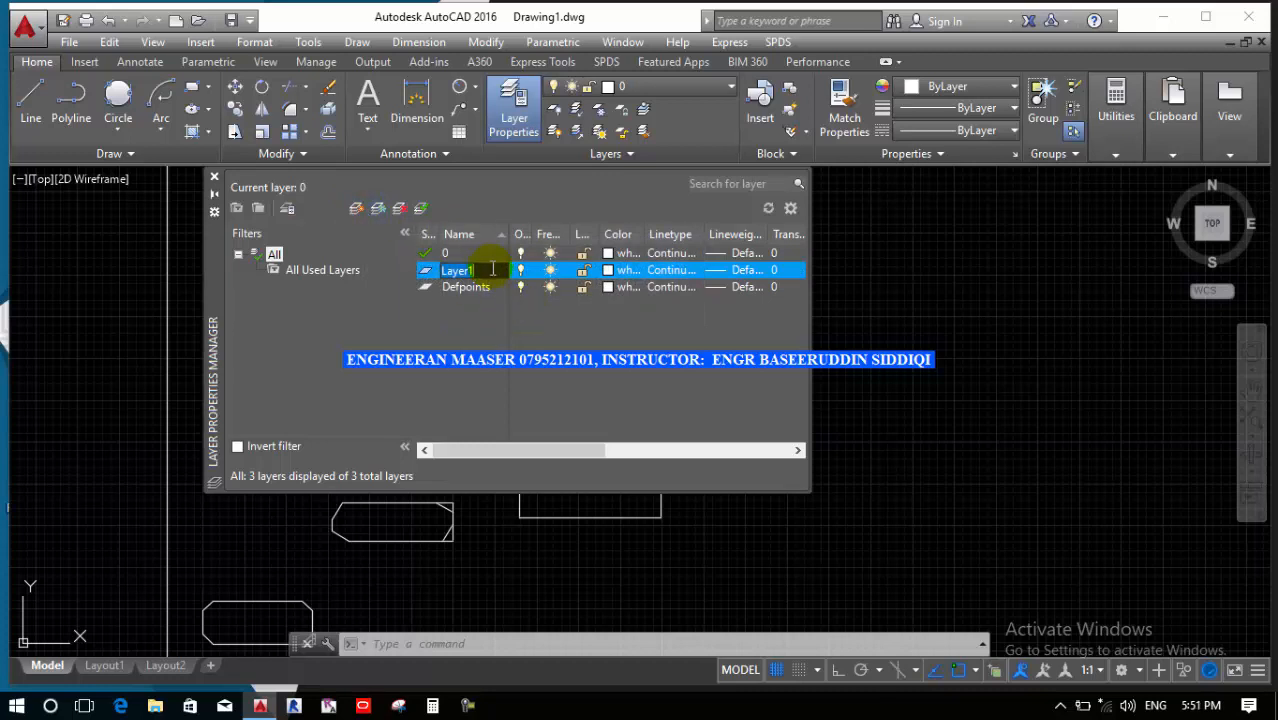
type("s")
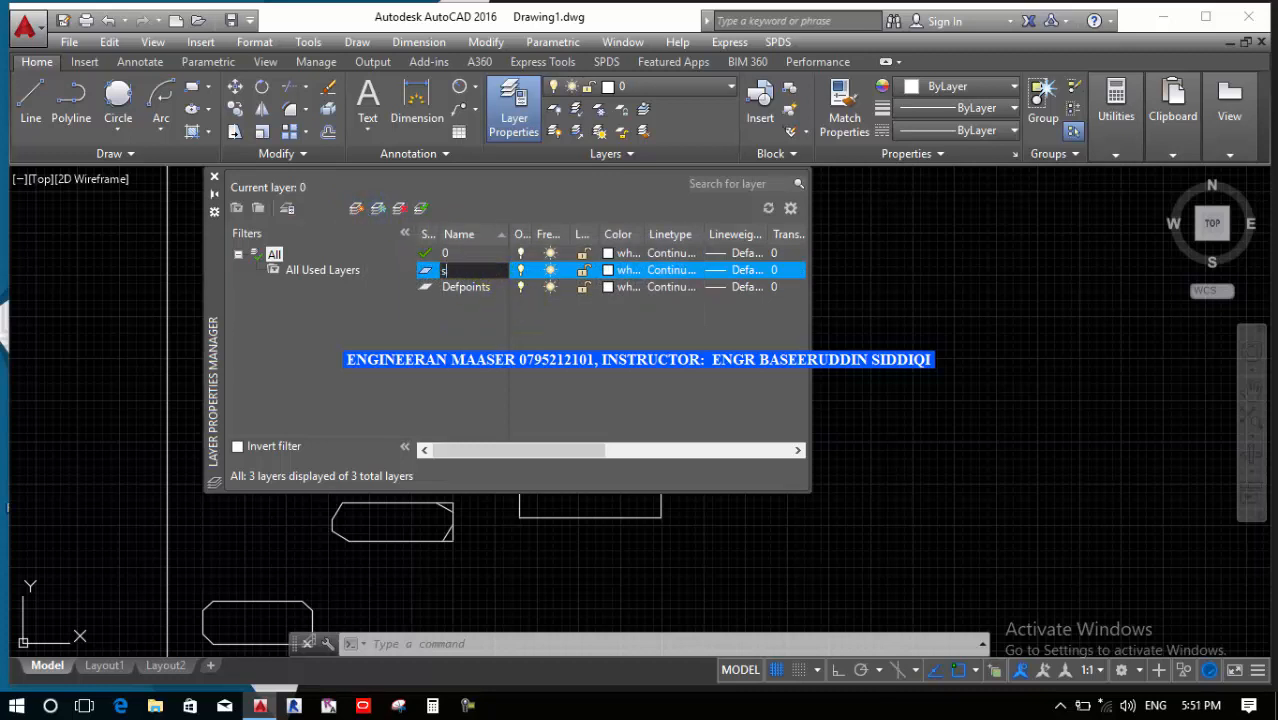
type("das")
key("Return")
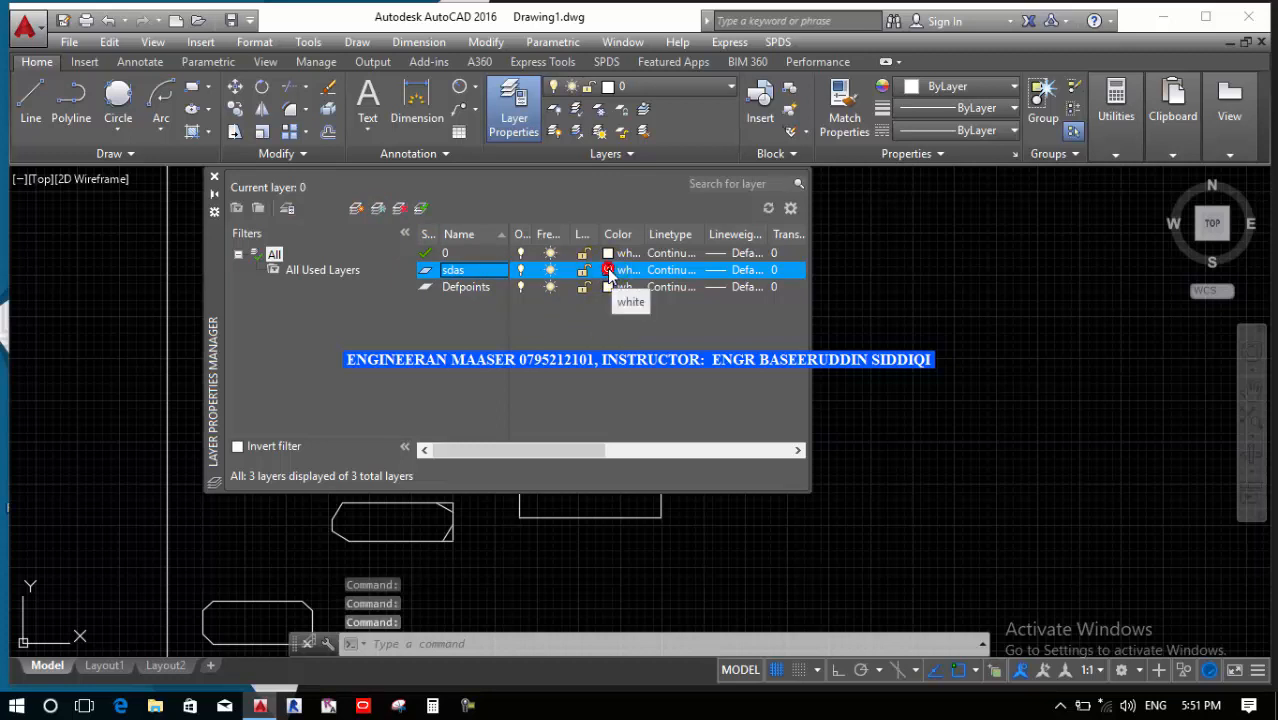
Set the sdas layer's color to red, index 12, and make it the current layer
left_click(613, 272)
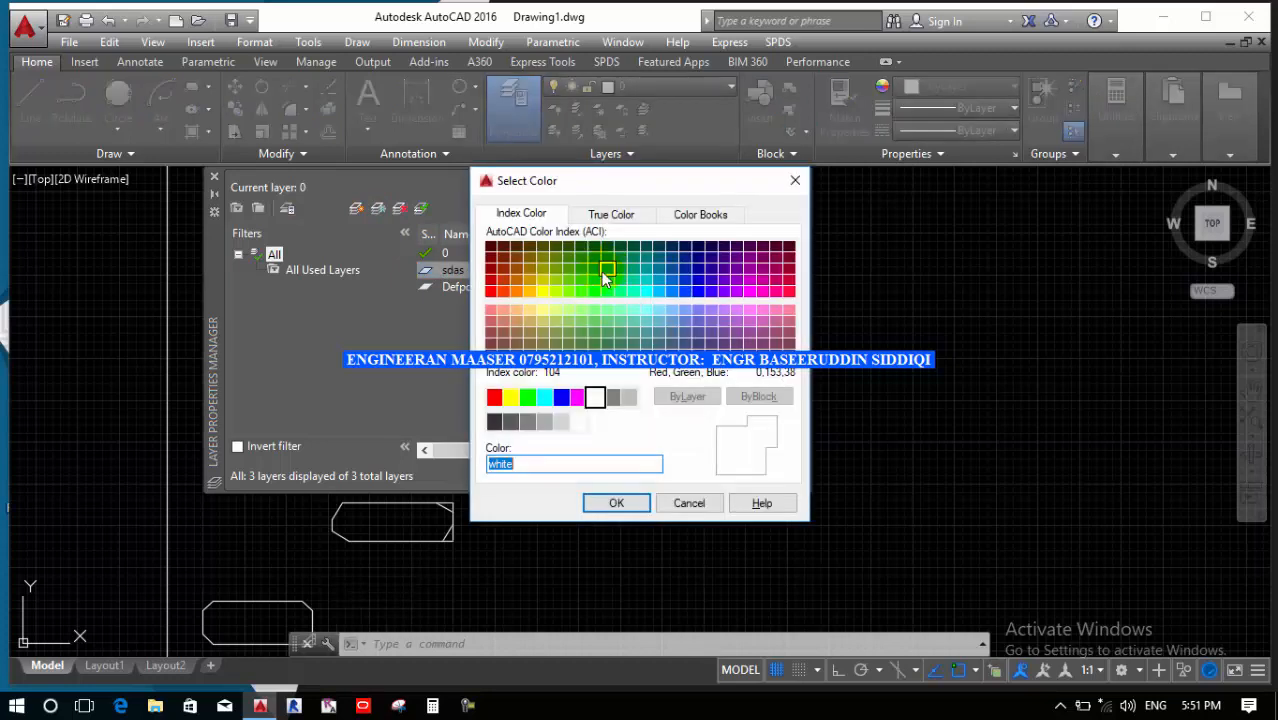
left_click(491, 283)
left_click(616, 503)
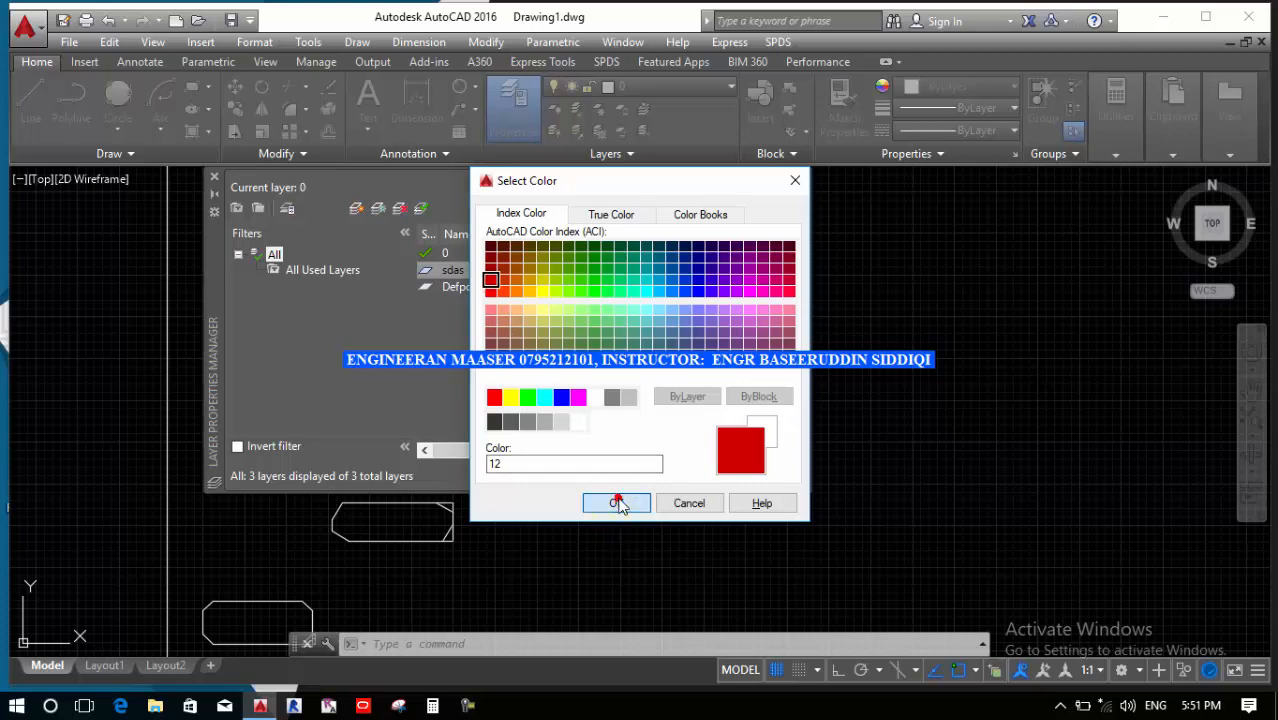
left_click(214, 176)
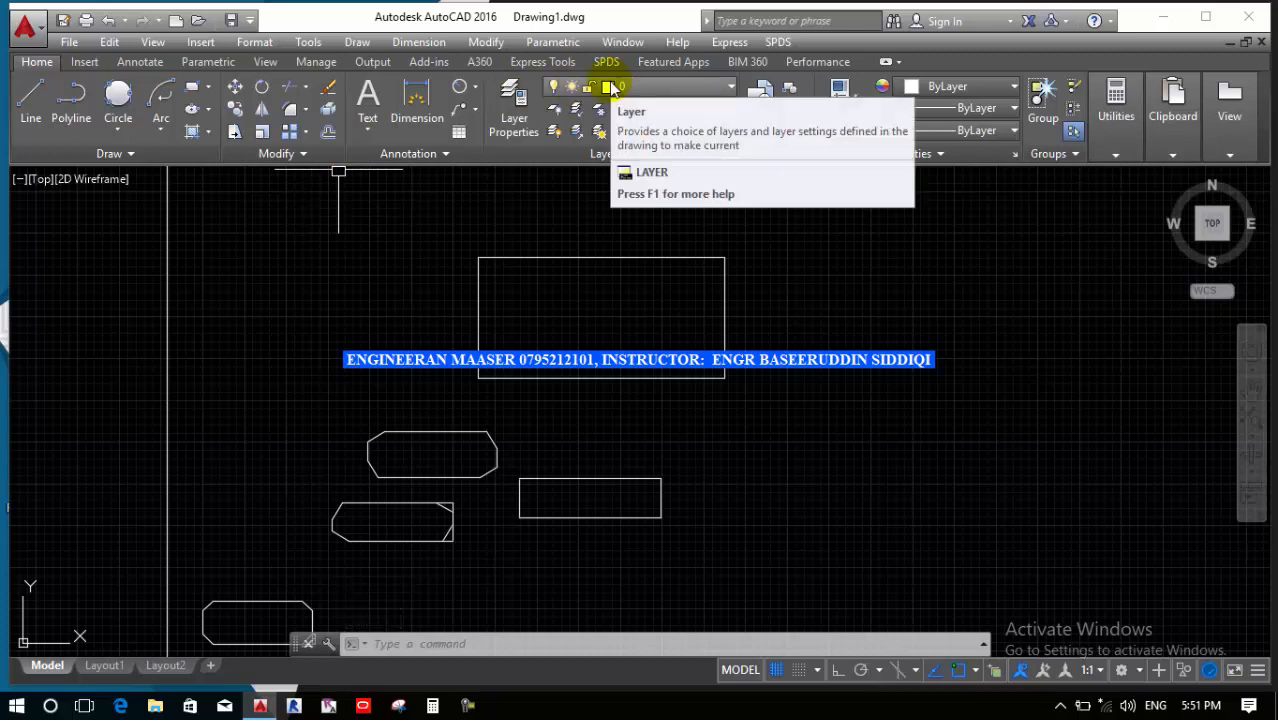
left_click(694, 90)
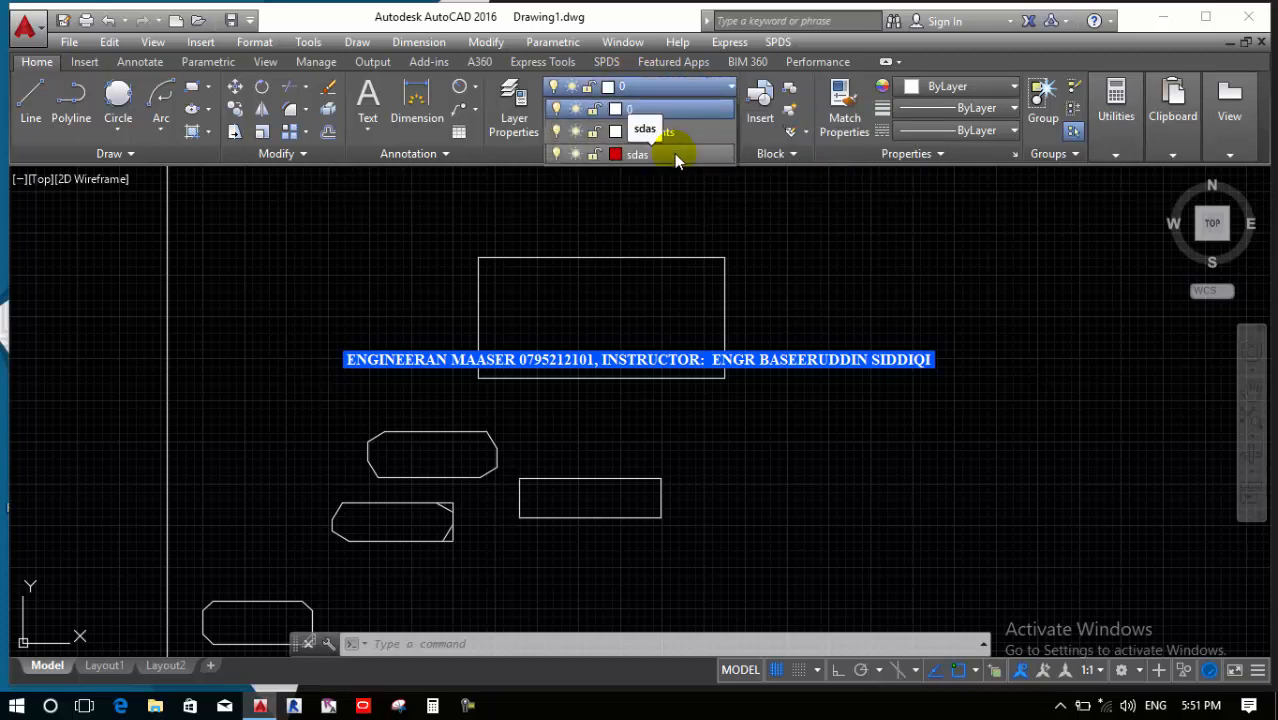
left_click(674, 153)
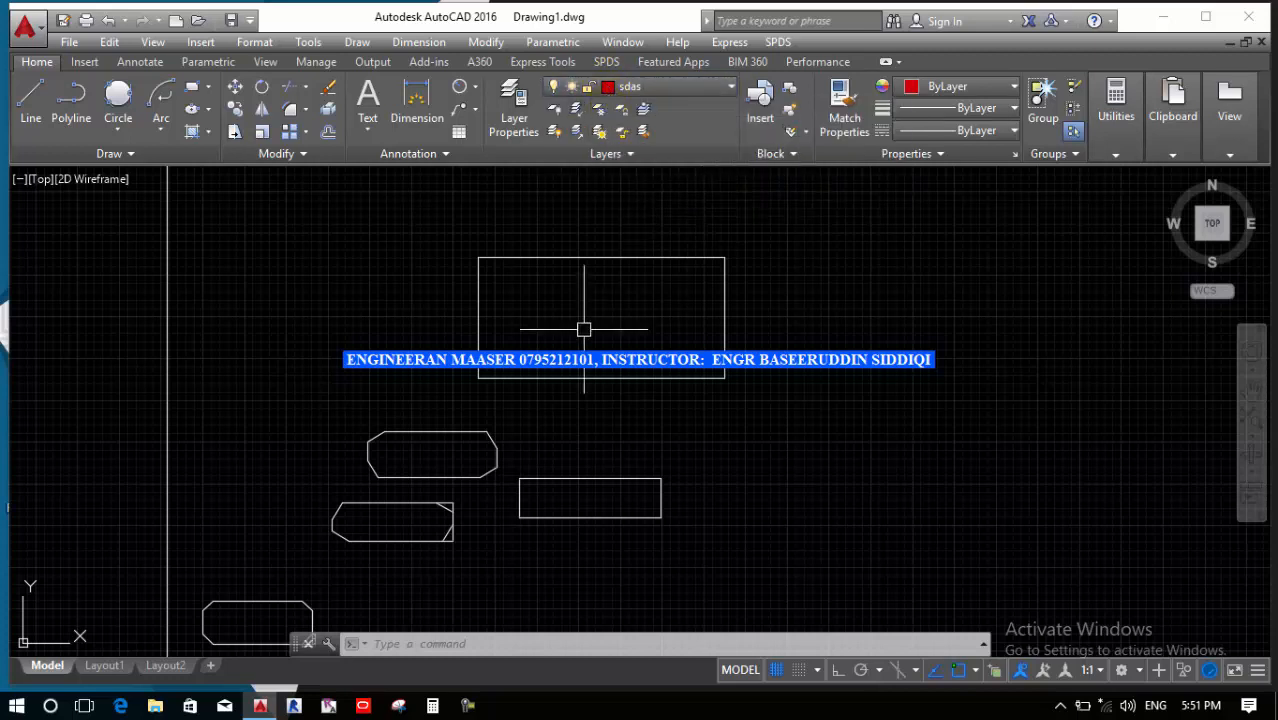
Draw a rectangle at elevation 200 on the sdas layer, snapping to opposite corners of the large upper rectangle
type("rec")
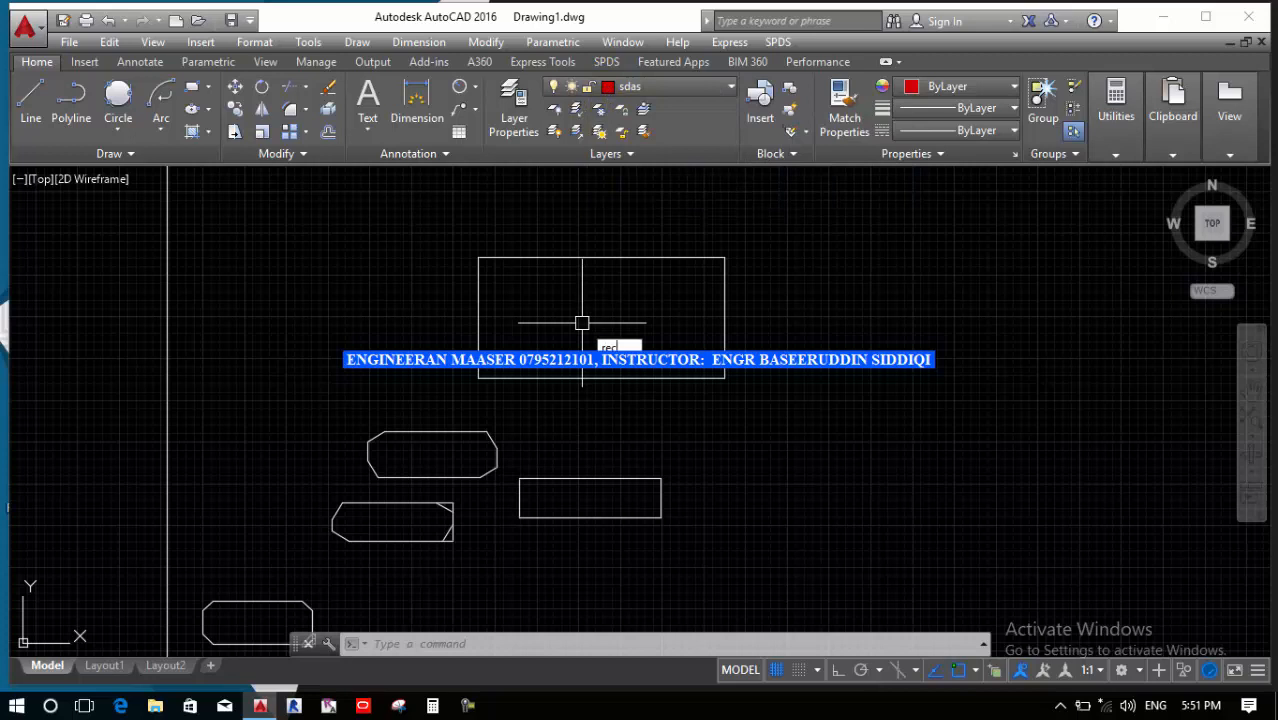
key("Return")
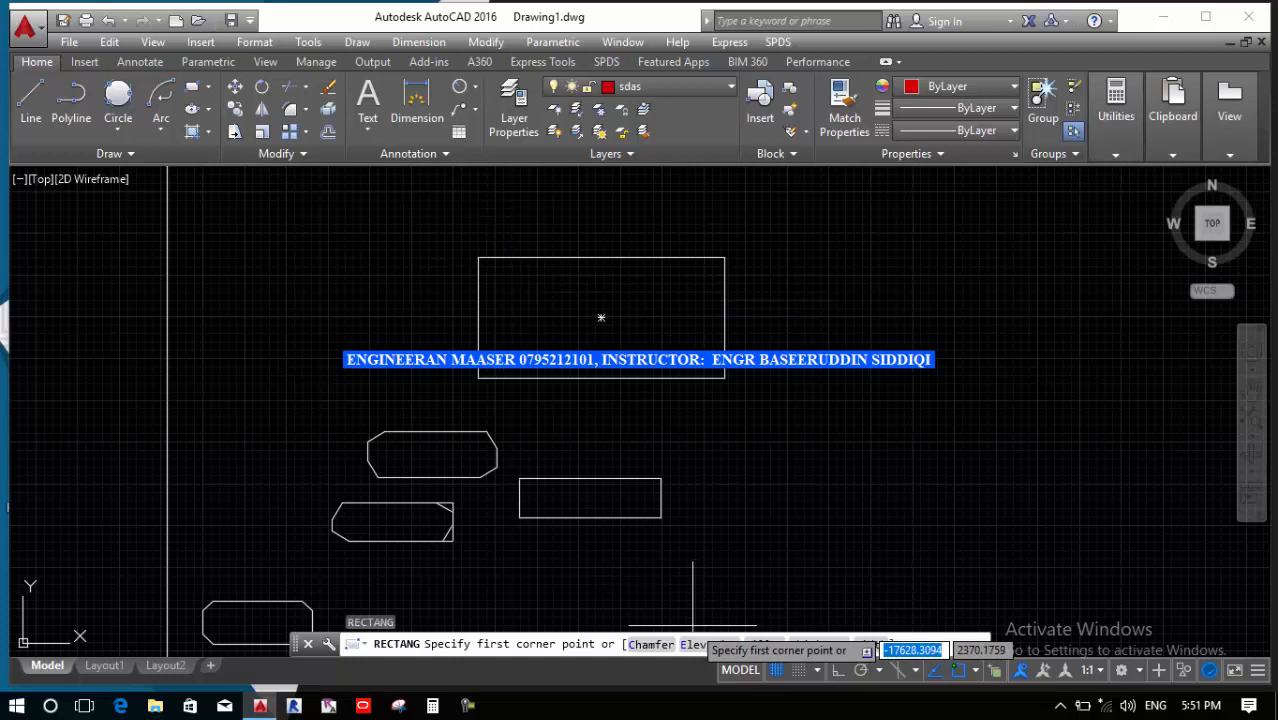
type("e")
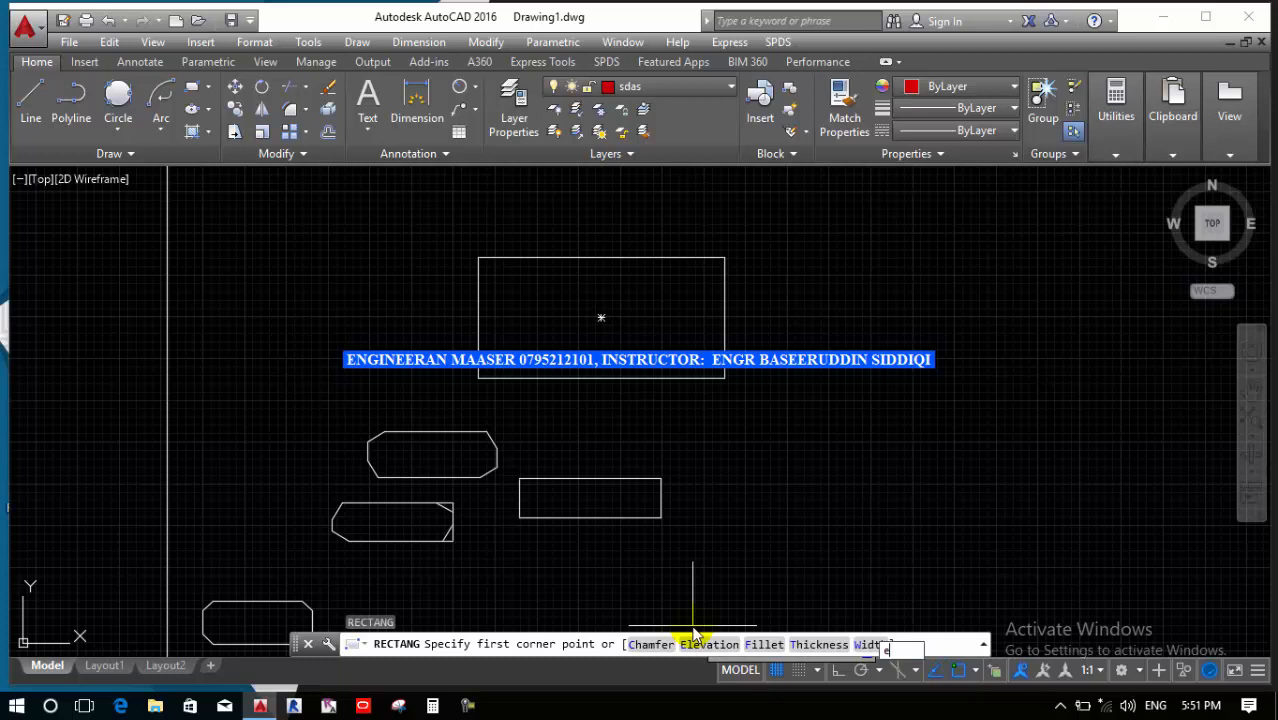
key("Return")
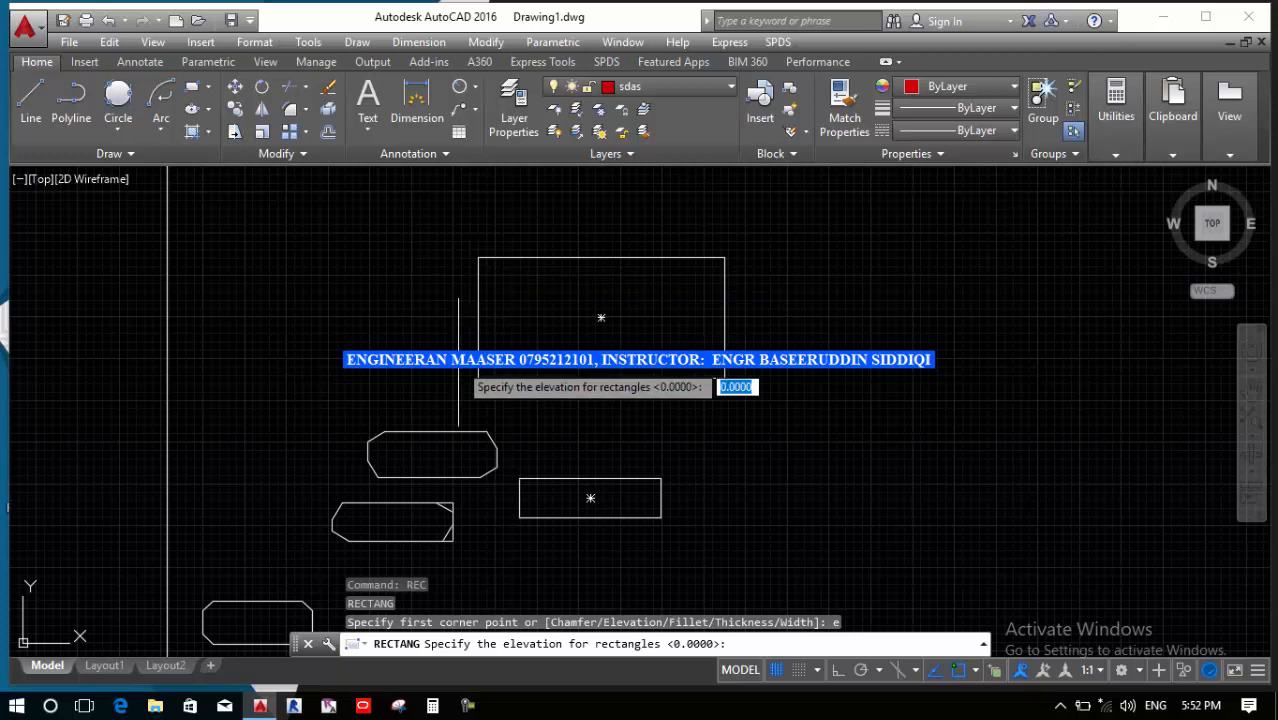
type("2")
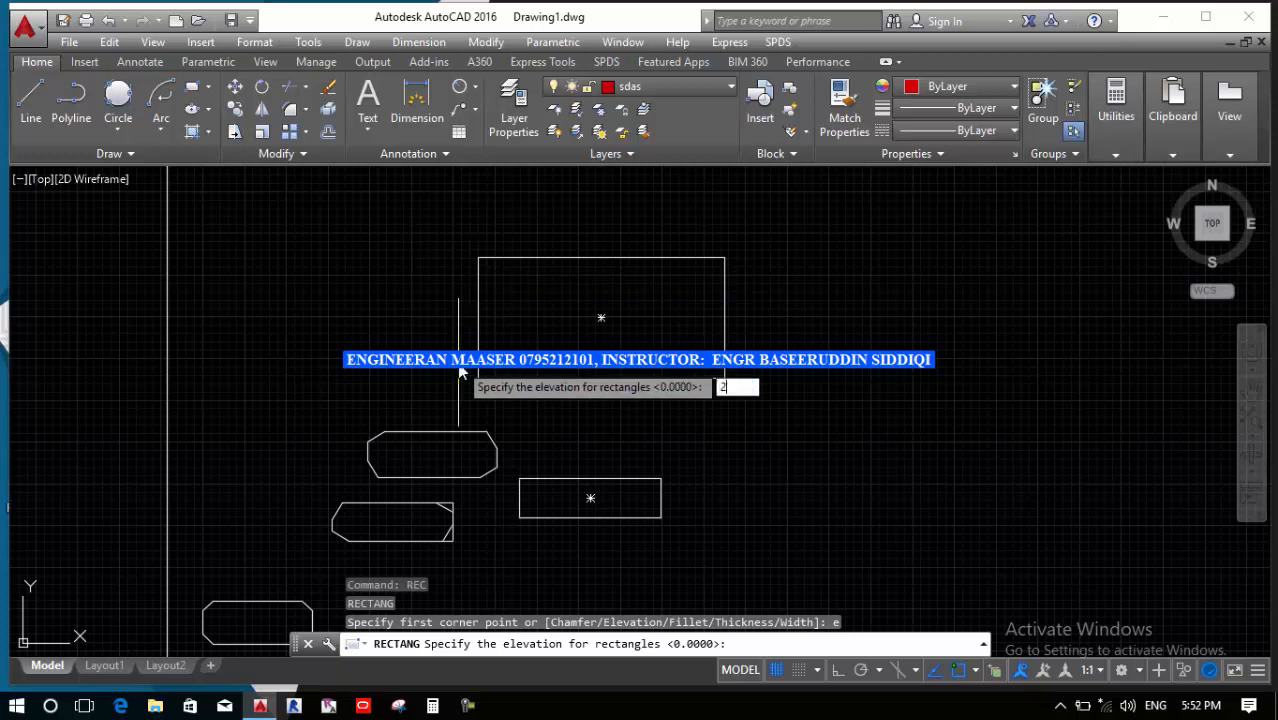
type("00")
key("Return")
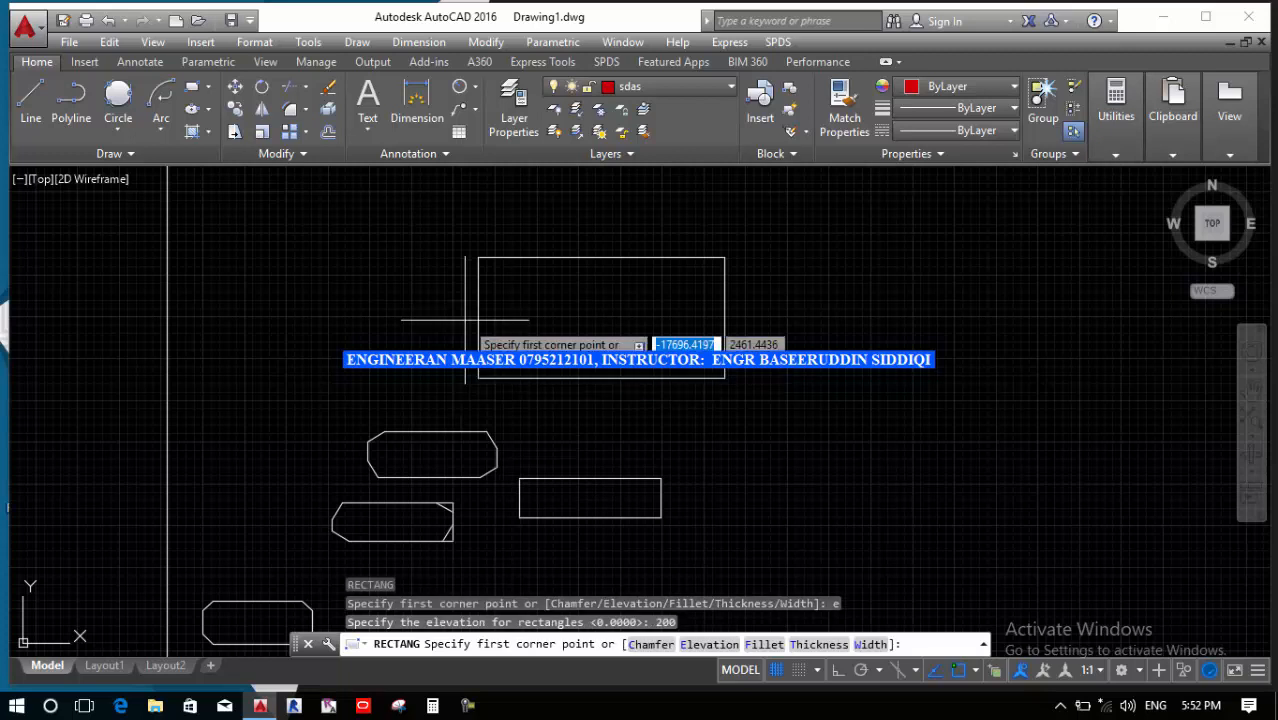
left_click(478, 258)
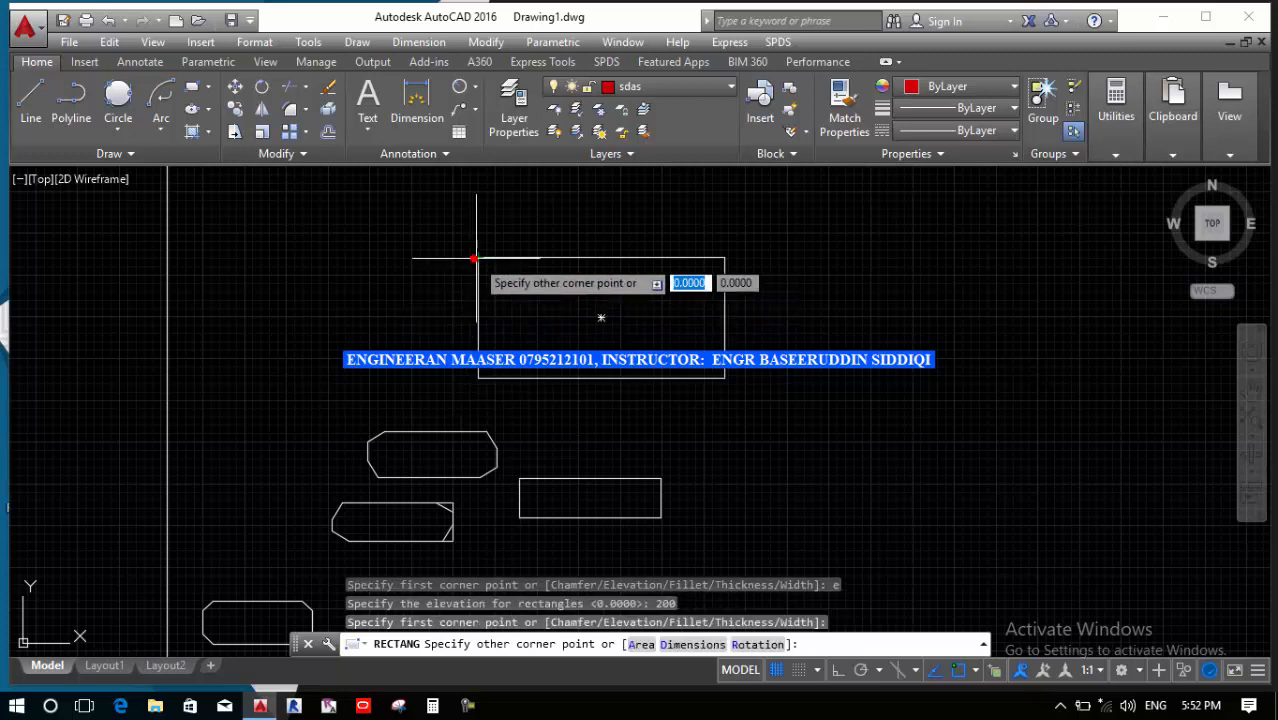
left_click(725, 378)
scroll(665, 355, "up", 2)
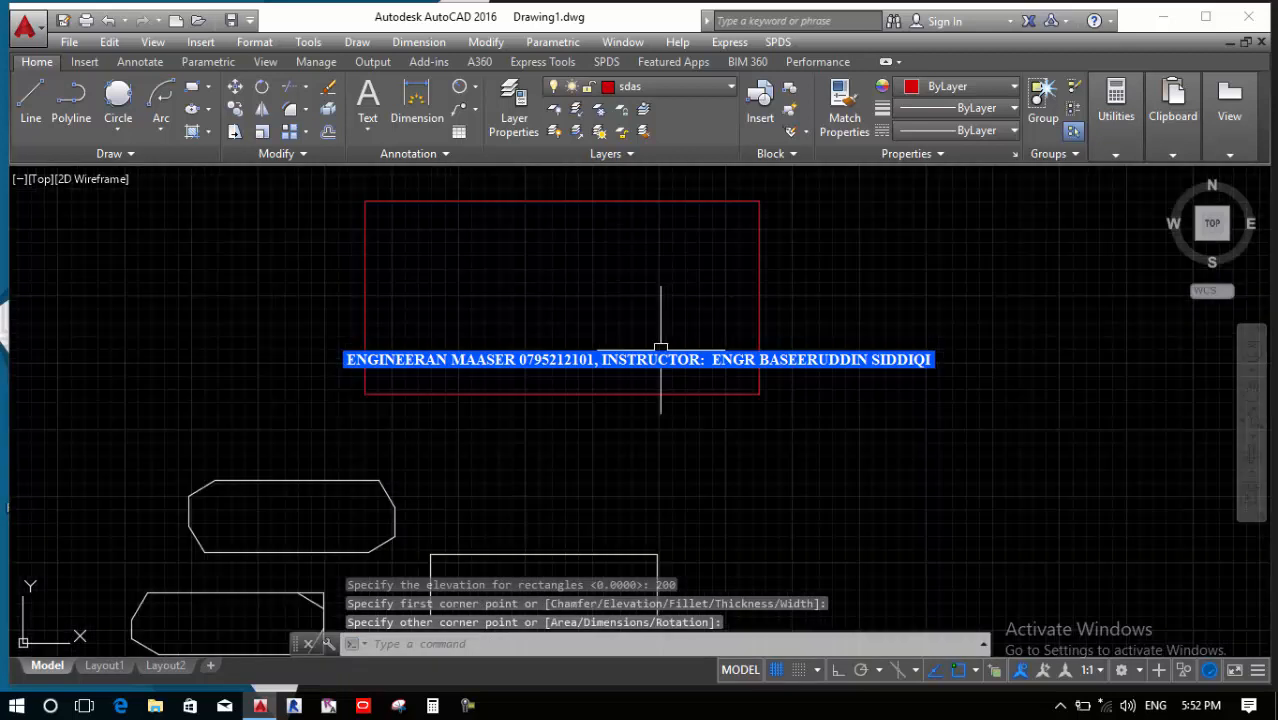
Switch the drawing to the SW Isometric view to examine the red rectangle's height above the white rectangle
scroll(660, 349, "up", 2)
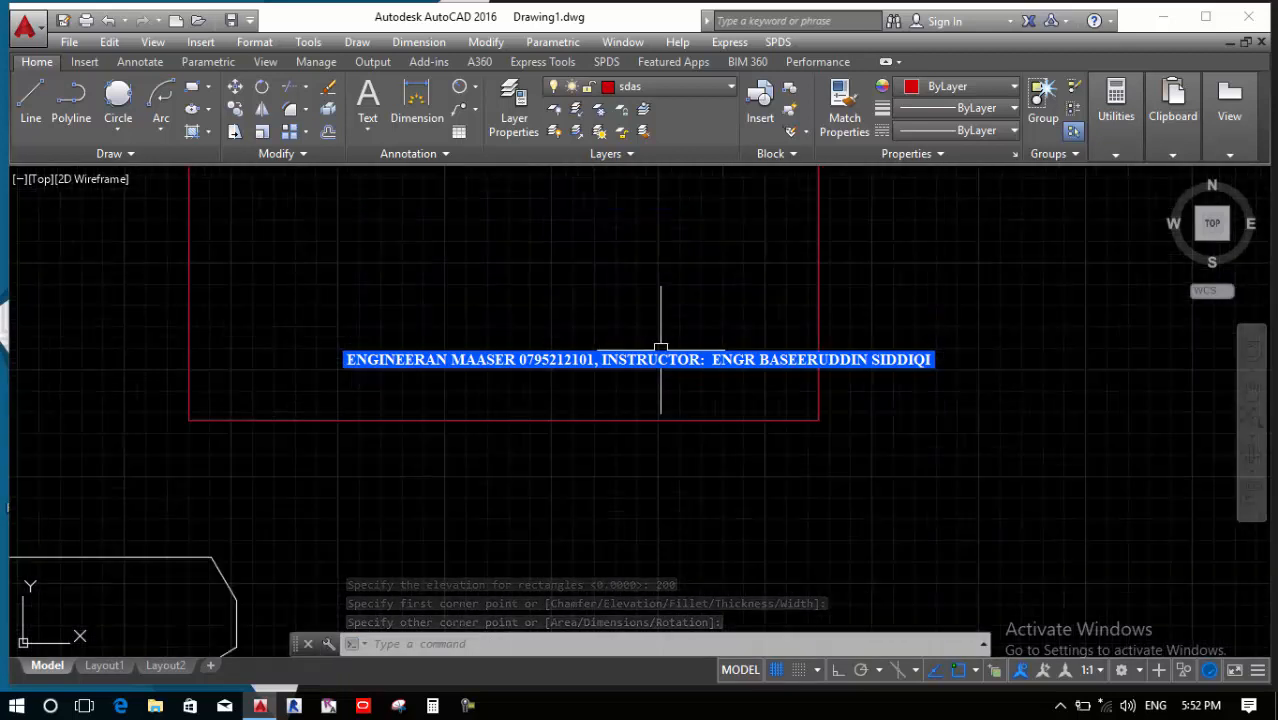
scroll(660, 349, "down", 2)
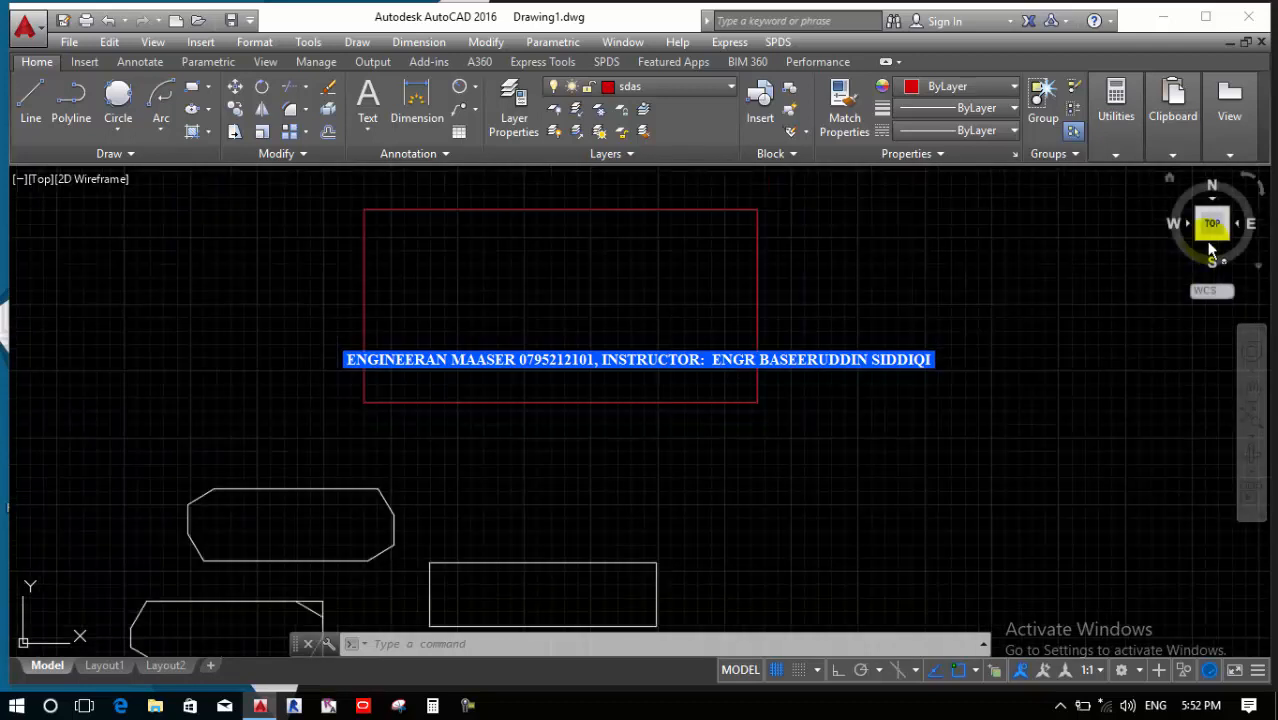
left_click(33, 177)
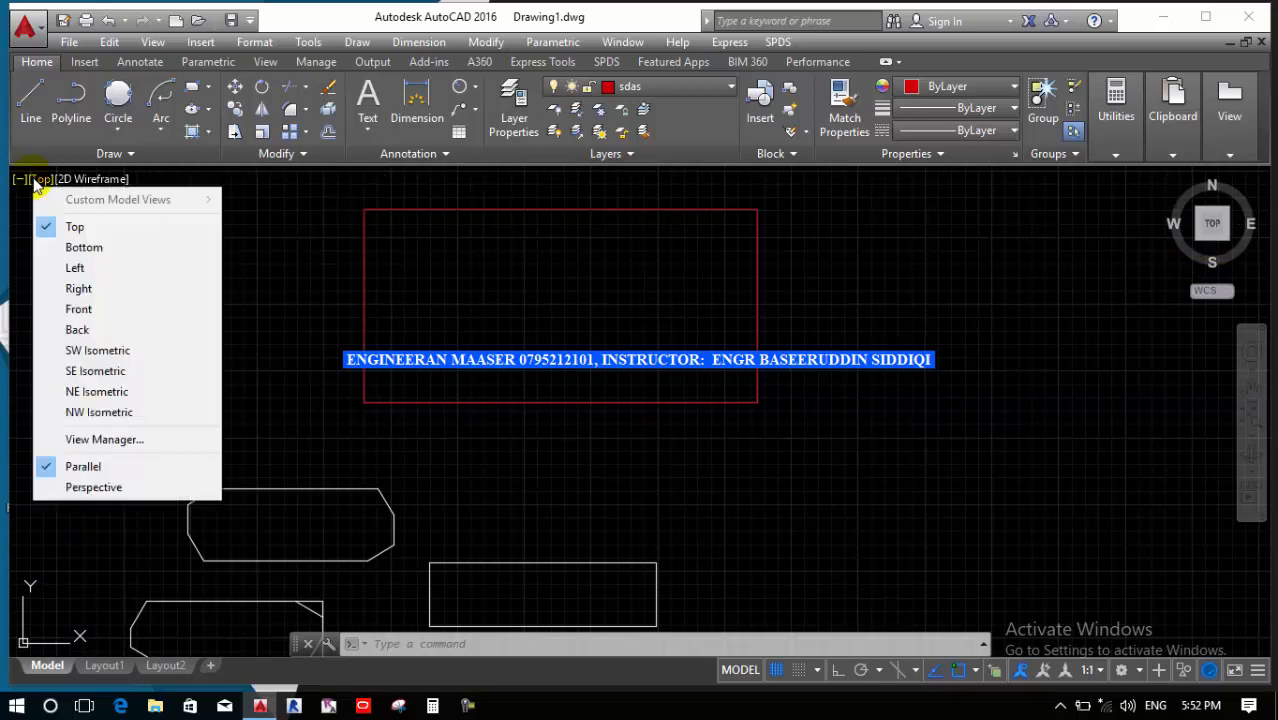
left_click(96, 351)
scroll(343, 403, "up", 5)
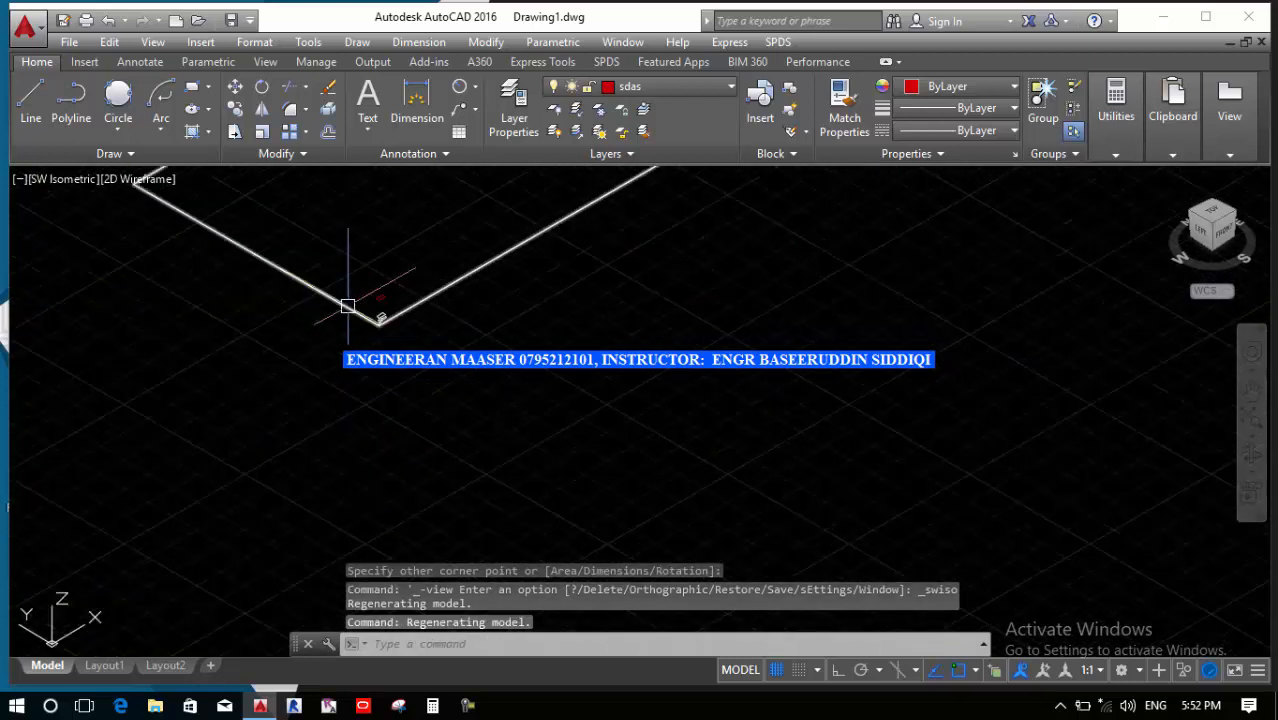
scroll(390, 275, "down", 4)
scroll(514, 489, "up", 2)
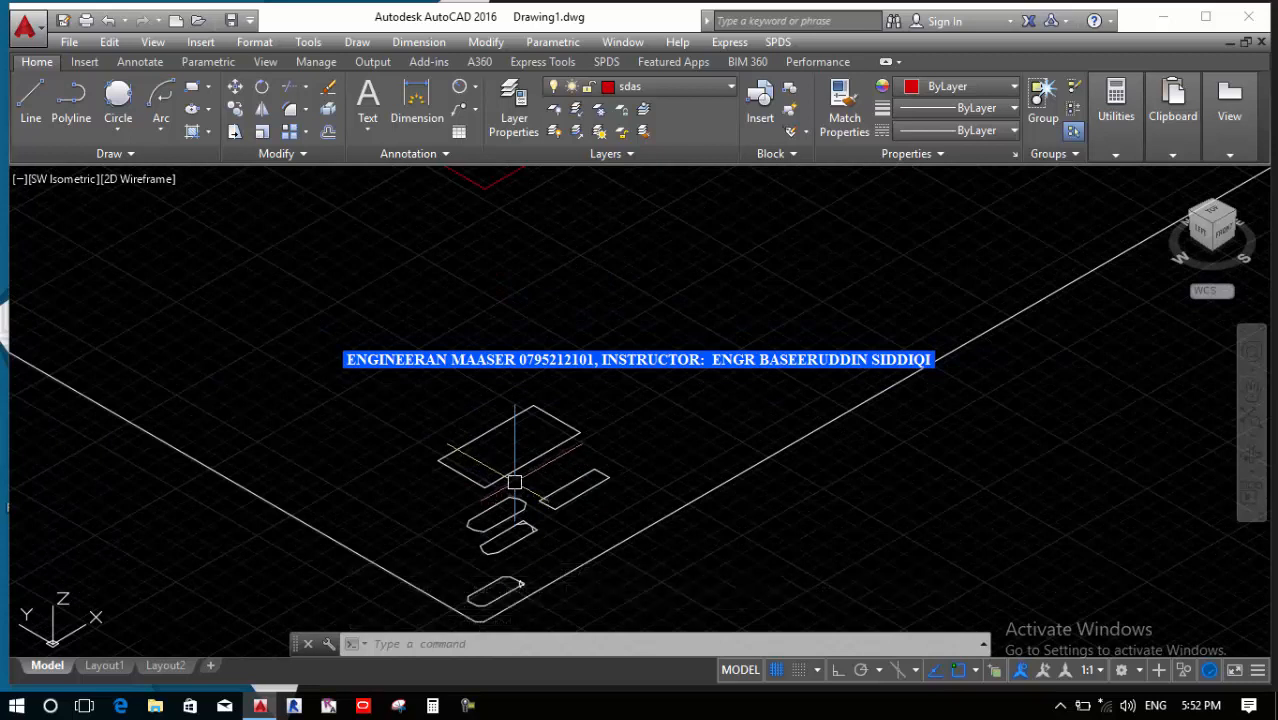
scroll(514, 482, "down", 2)
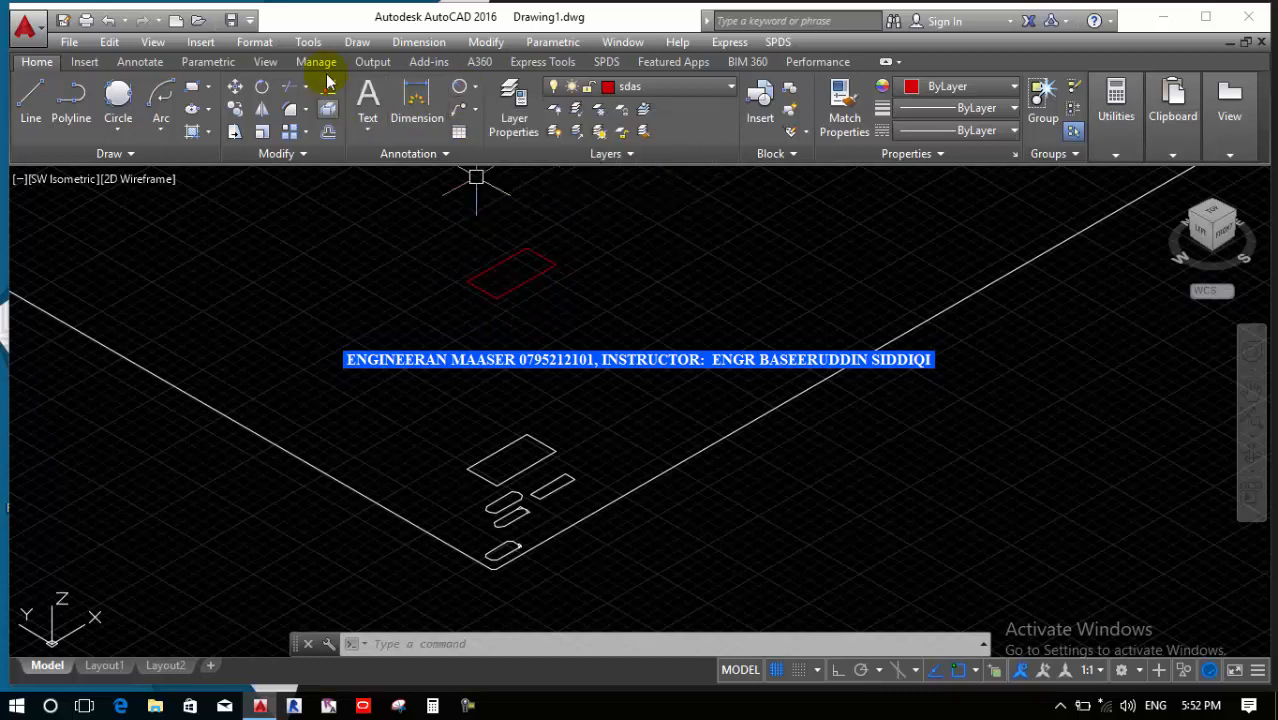
Measure the vertical distance from the large white rectangle's near corner to the matching corner of the red rectangle
left_click(308, 43)
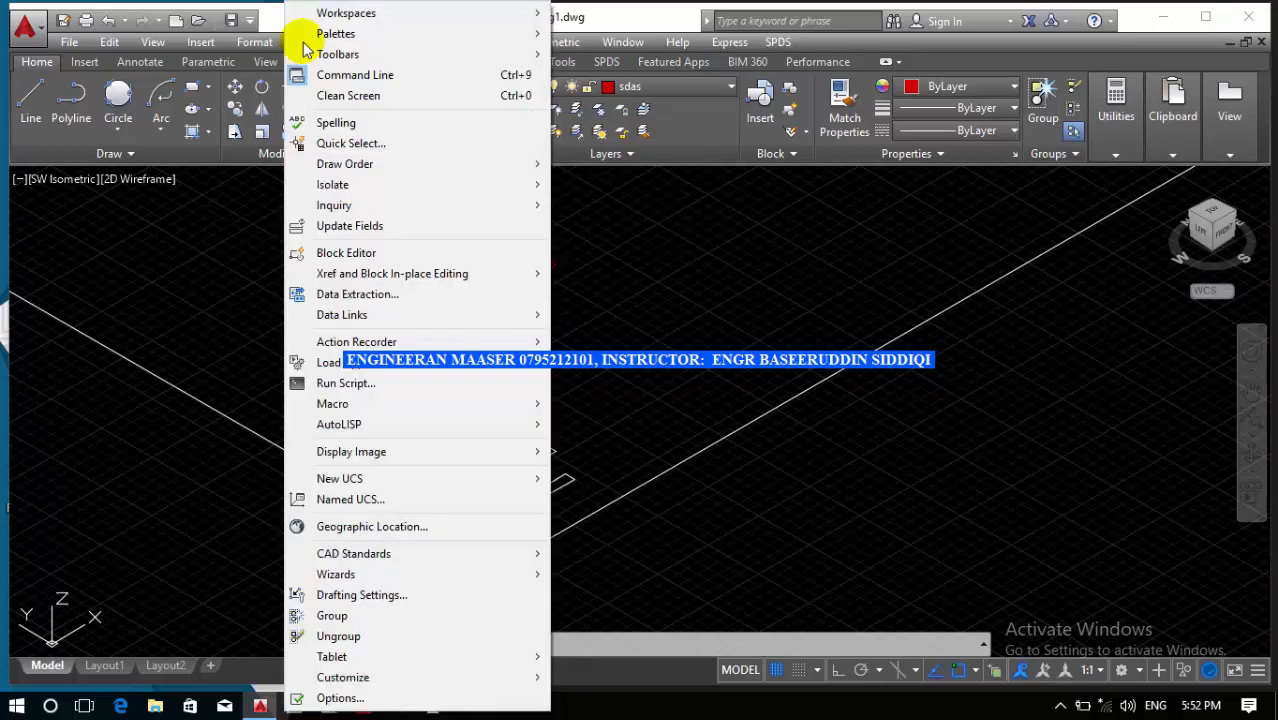
mouse_move(398, 206)
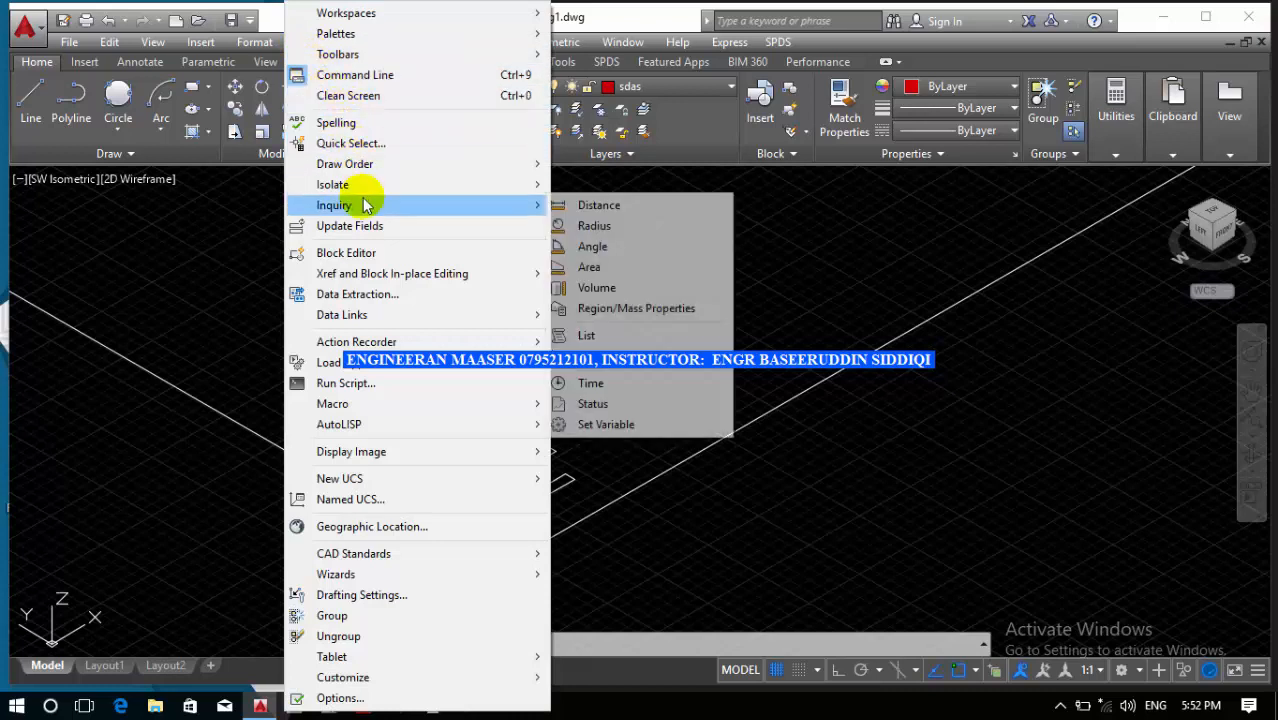
left_click(598, 205)
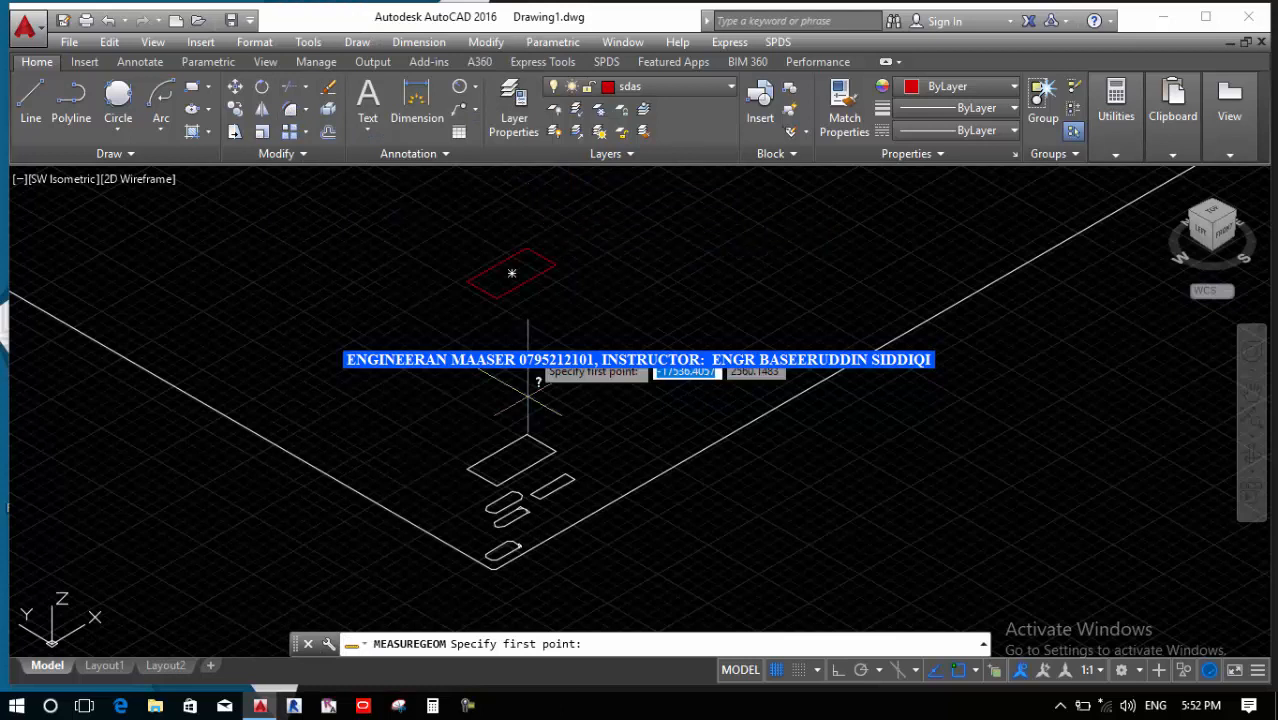
scroll(498, 503, "up", 2)
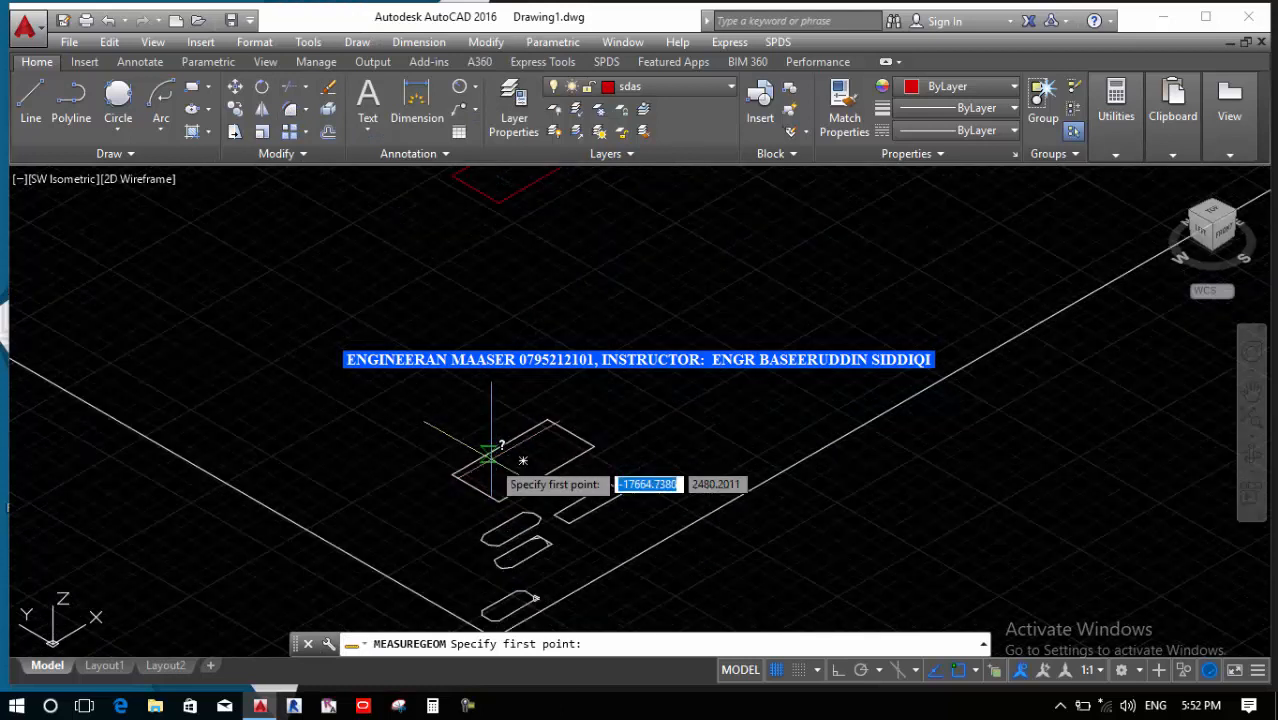
left_click(498, 503)
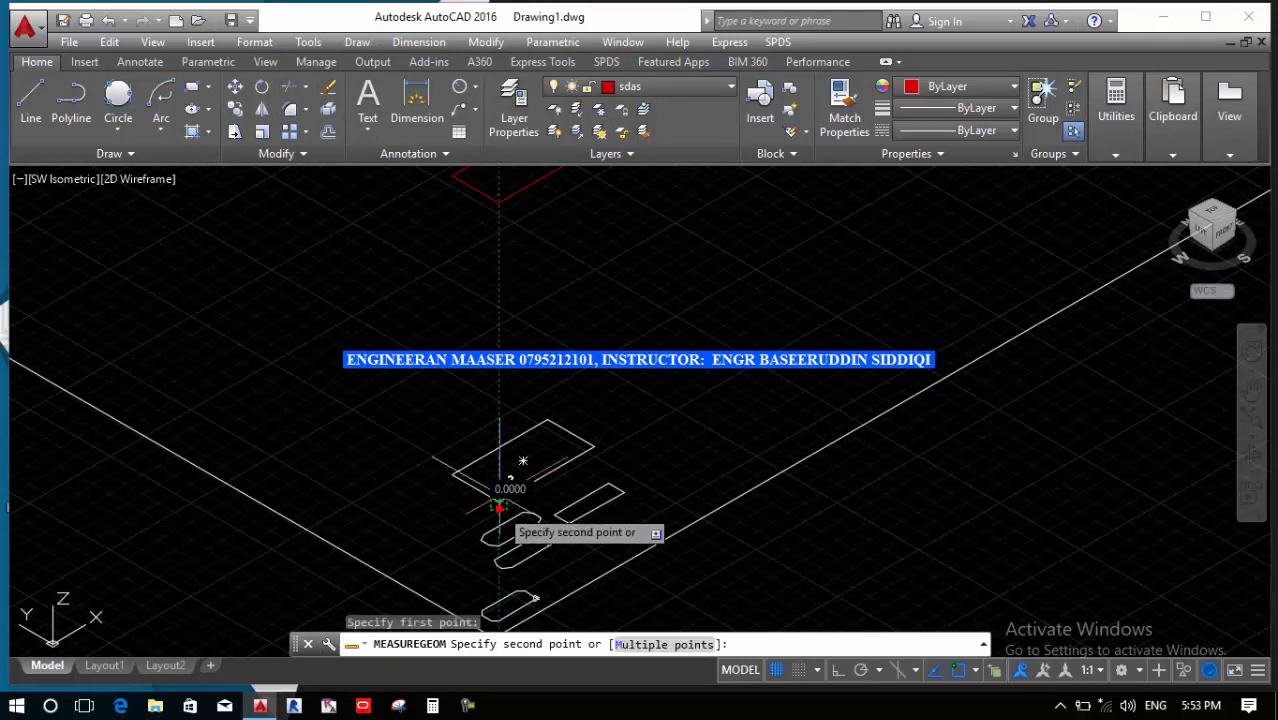
left_click(497, 202)
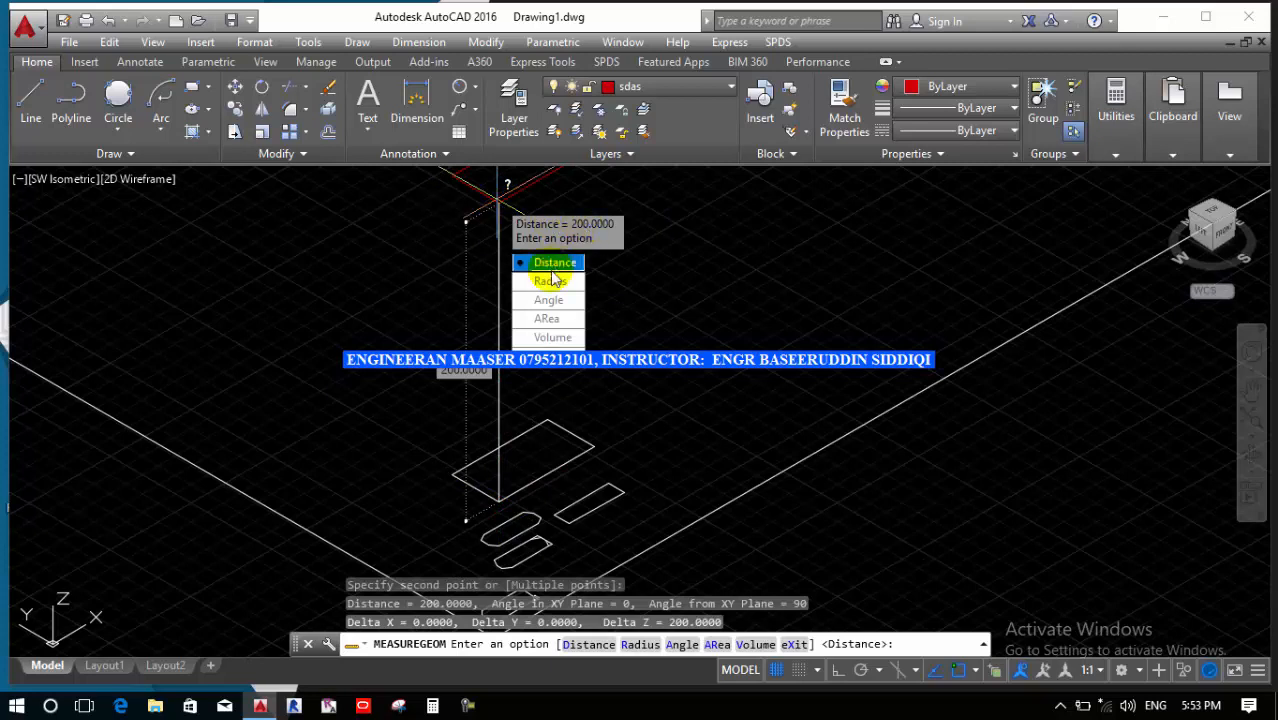
key("Escape")
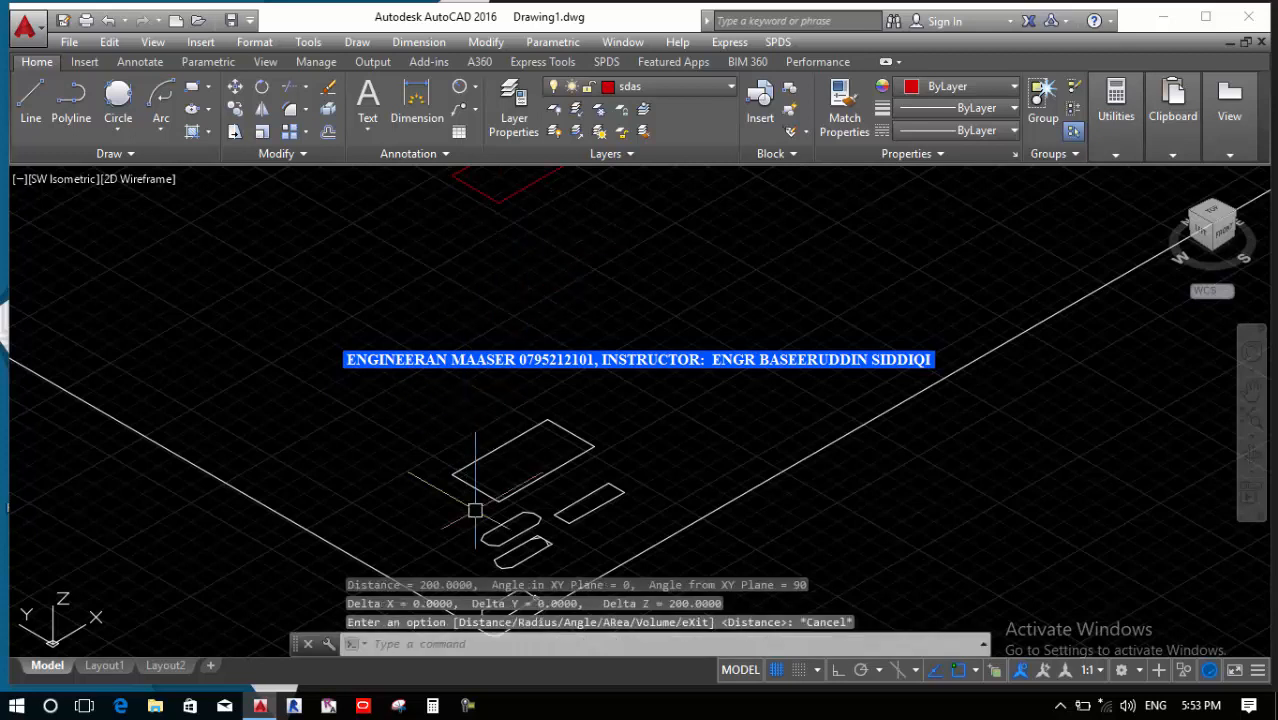
type("rec")
key("Return")
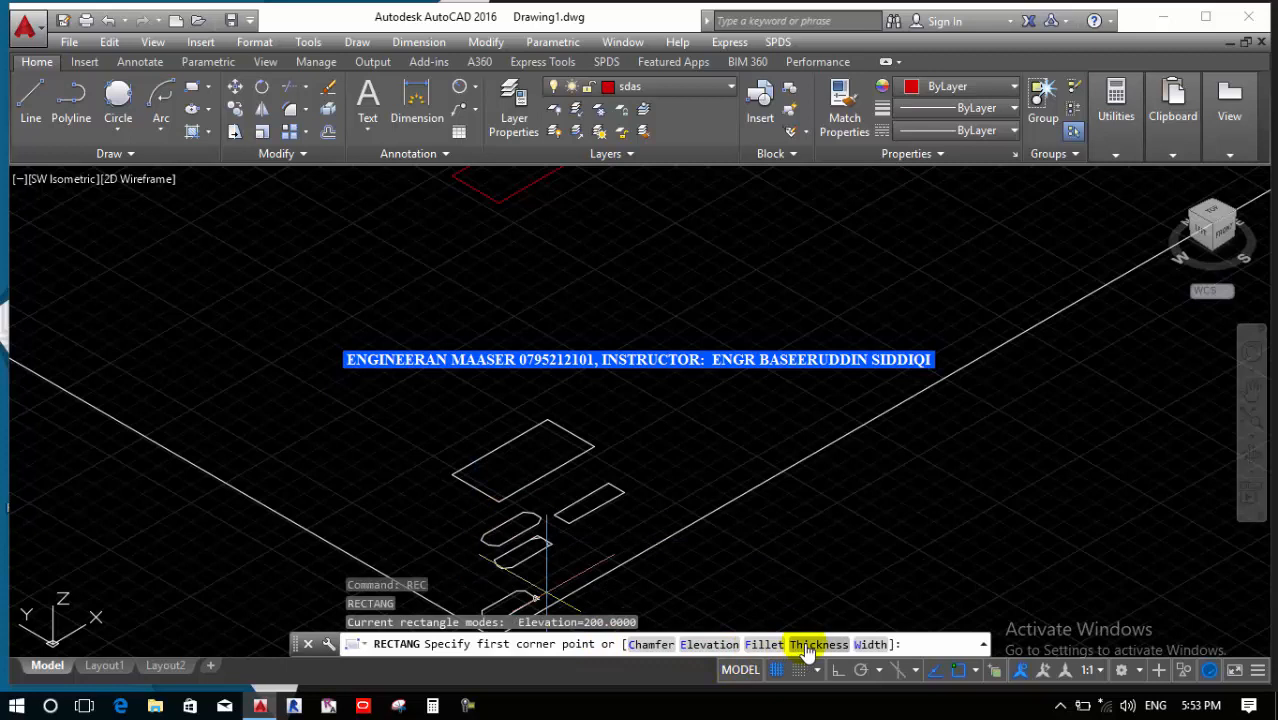
key("Return")
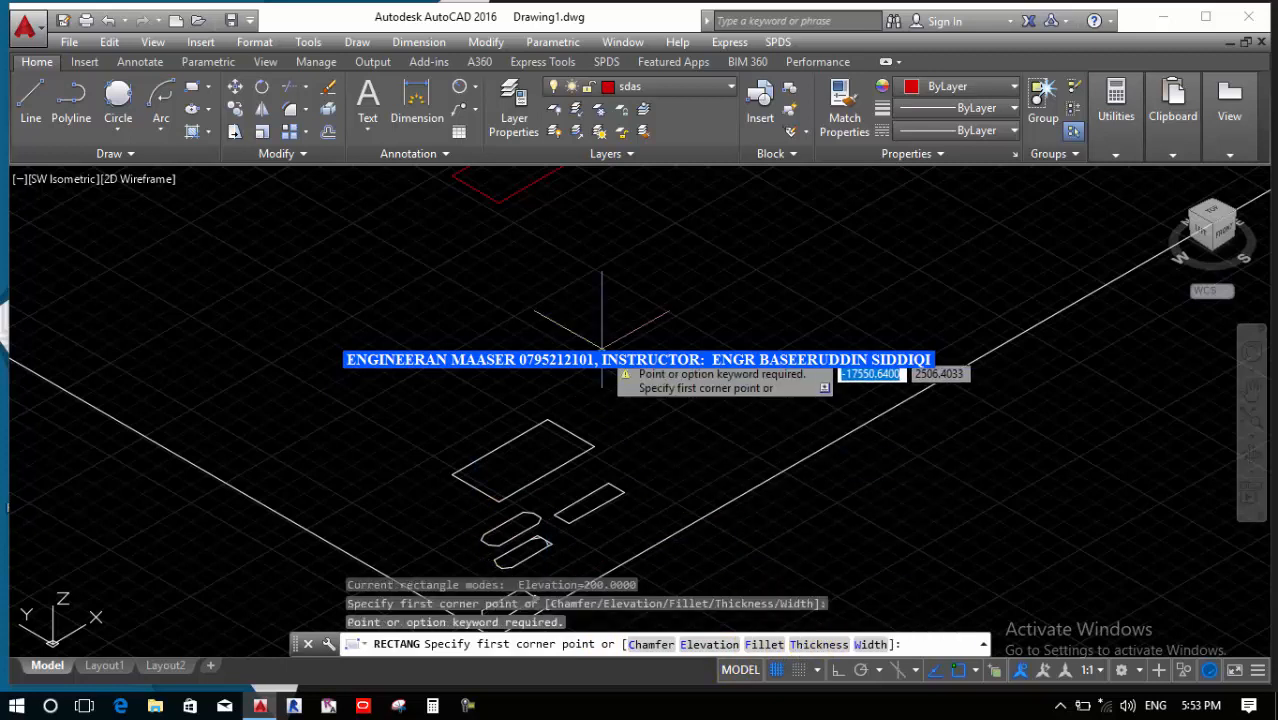
left_click(512, 322)
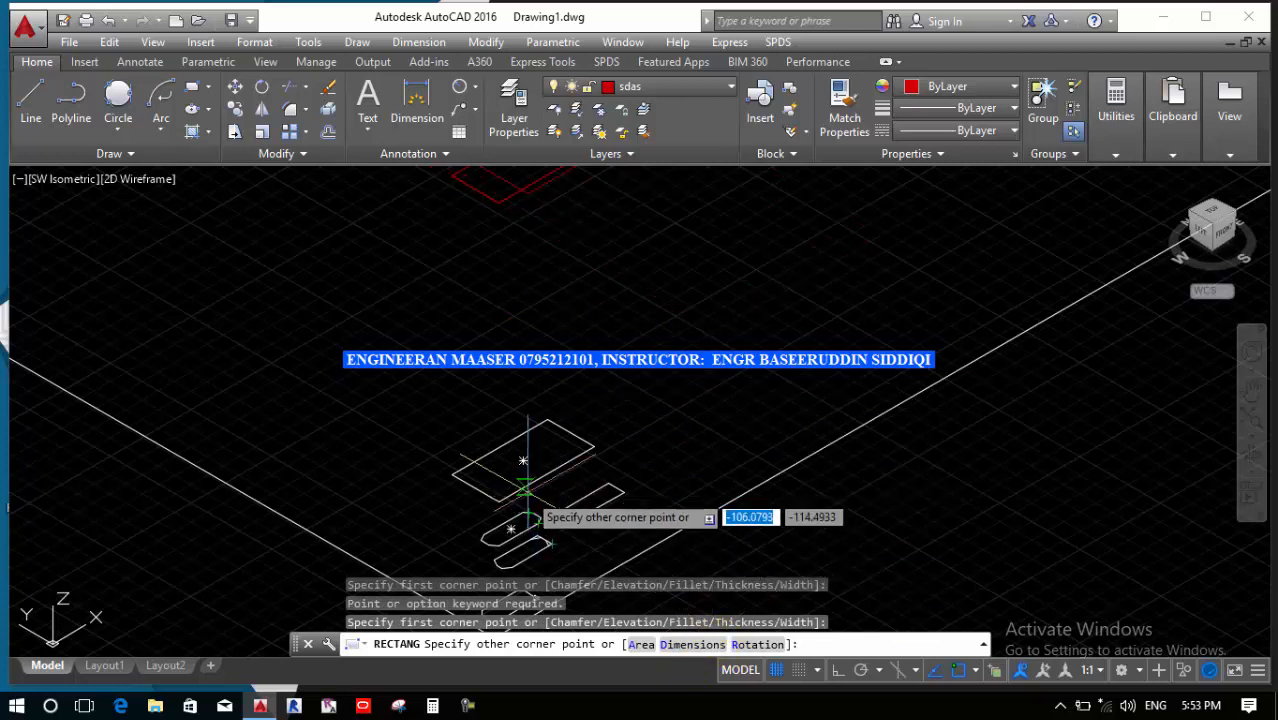
key("Escape")
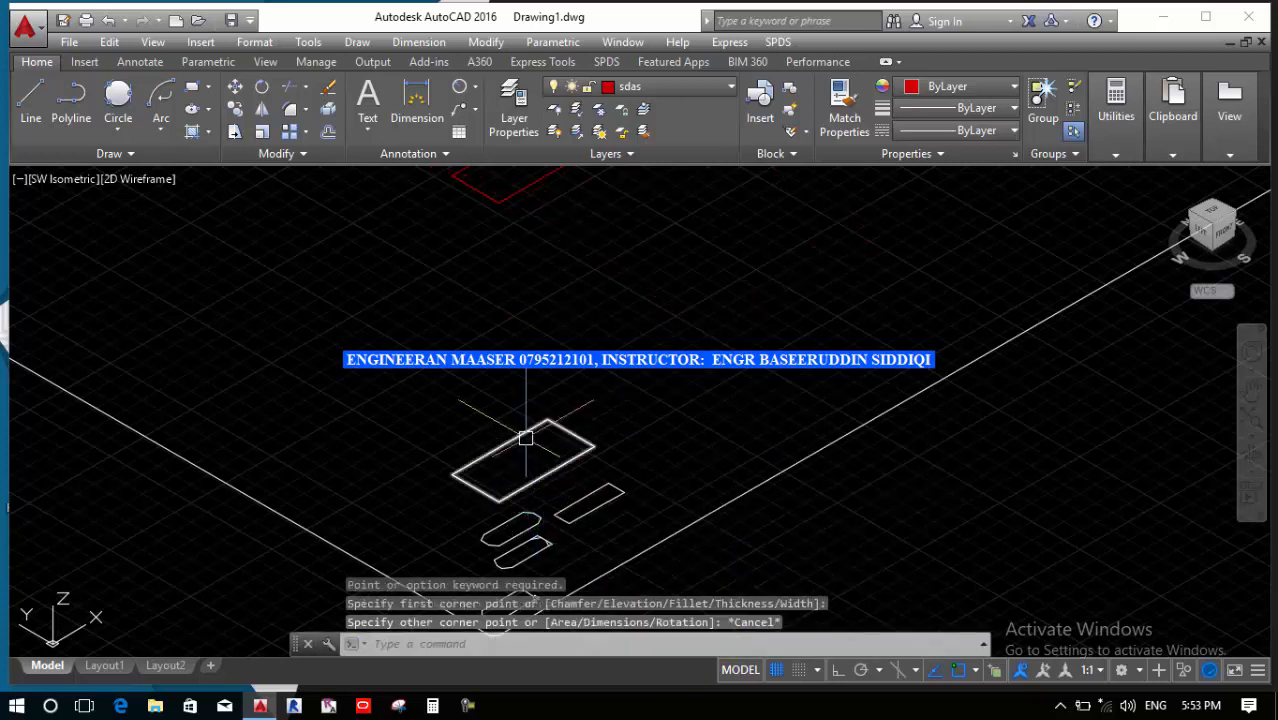
left_click(1164, 14)
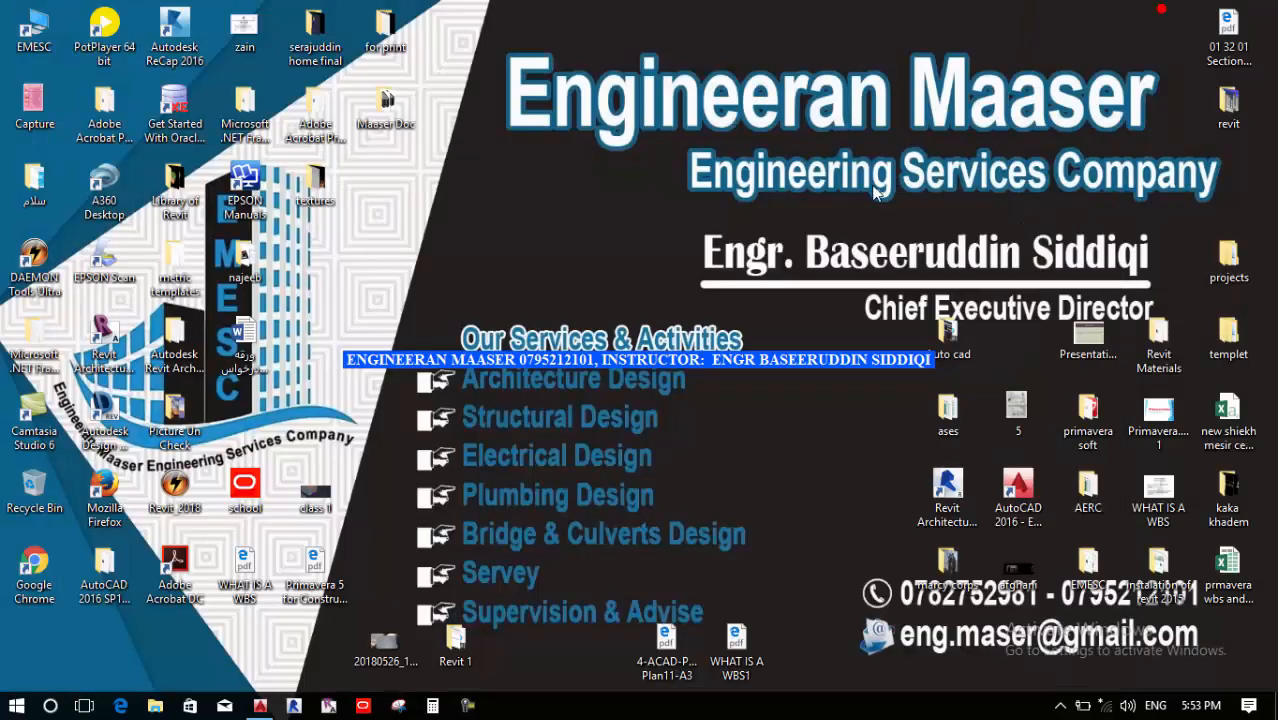
right_click(667, 203)
left_click(692, 277)
left_click(1068, 708)
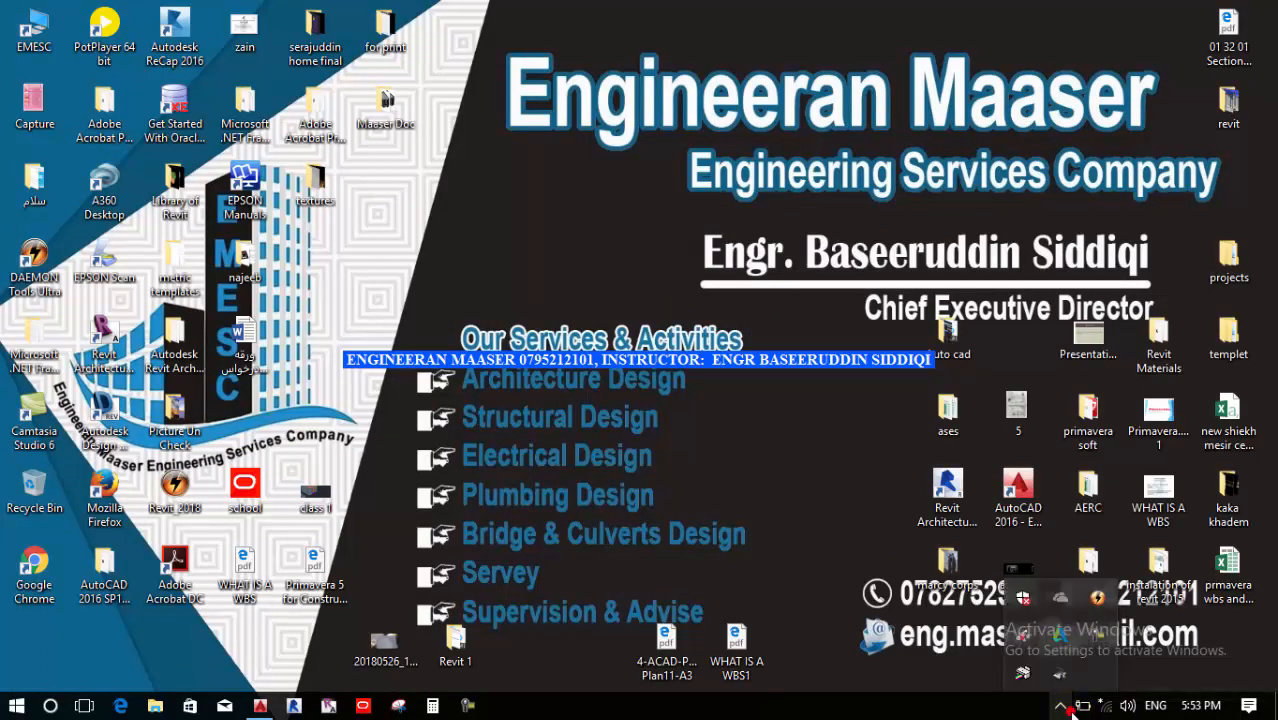
left_click(1099, 635)
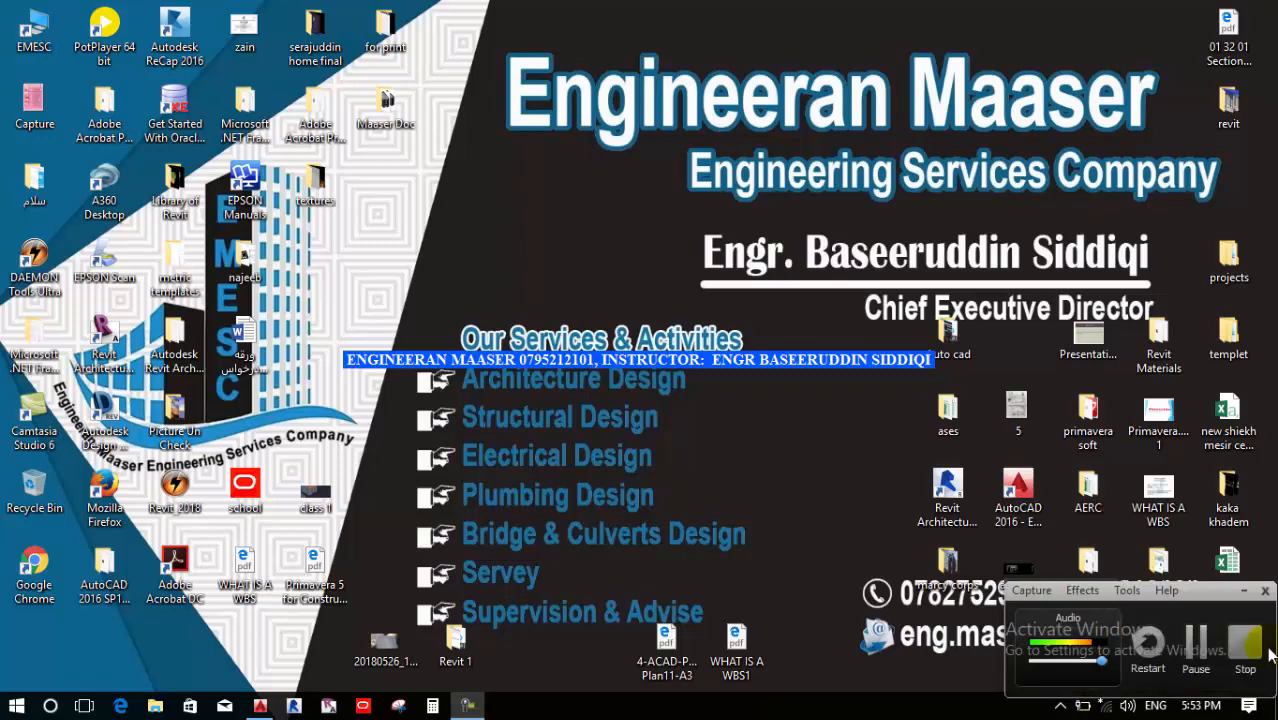